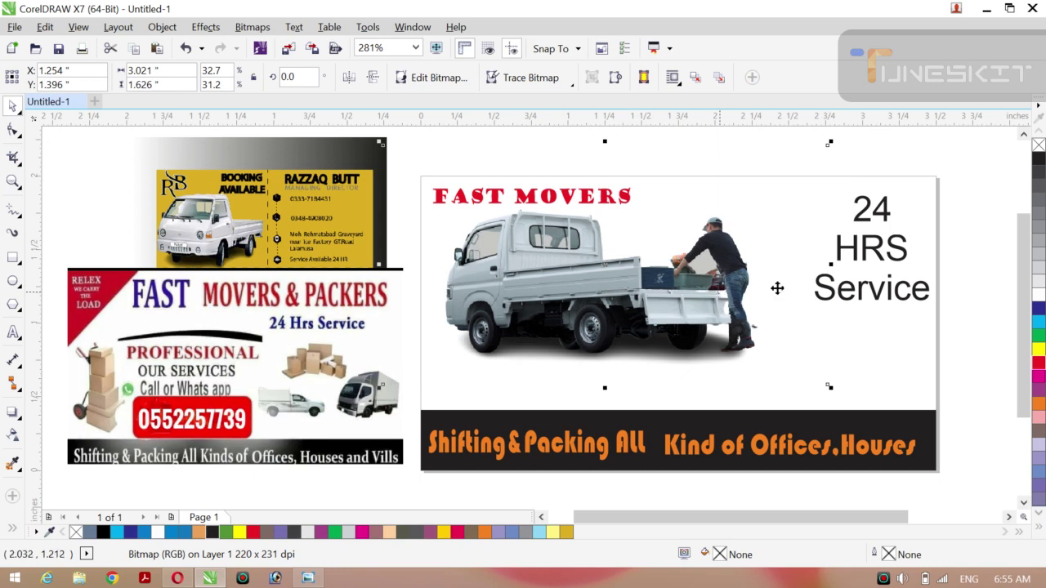
Resize and reposition the 24 HRS Service text block by its handles.
{"action": "left_click_drag", "start_coordinate": [948, 142], "coordinate": [785, 329]}
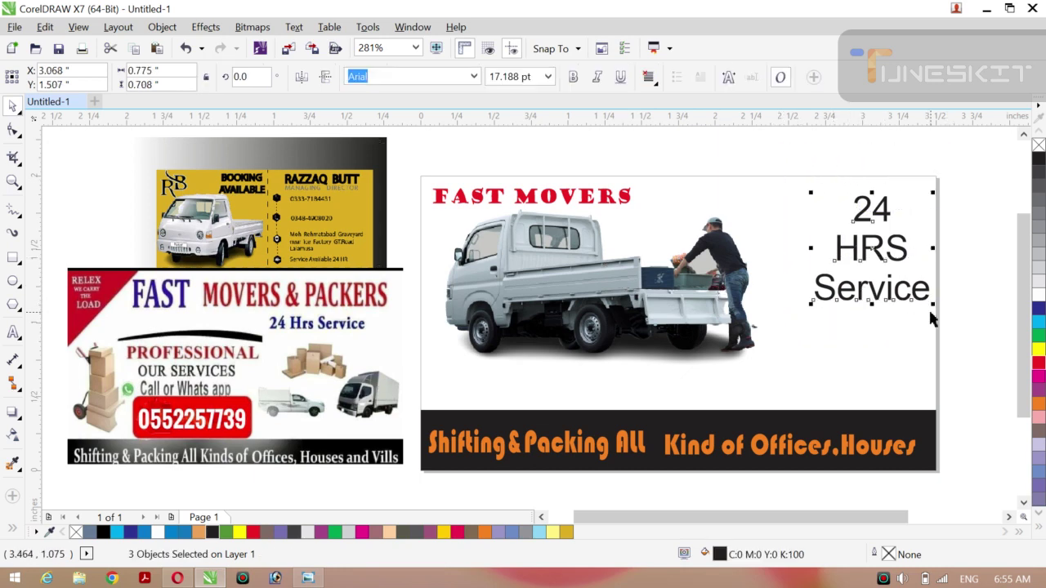
{"action": "left_click_drag", "start_coordinate": [933, 304], "coordinate": [924, 298]}
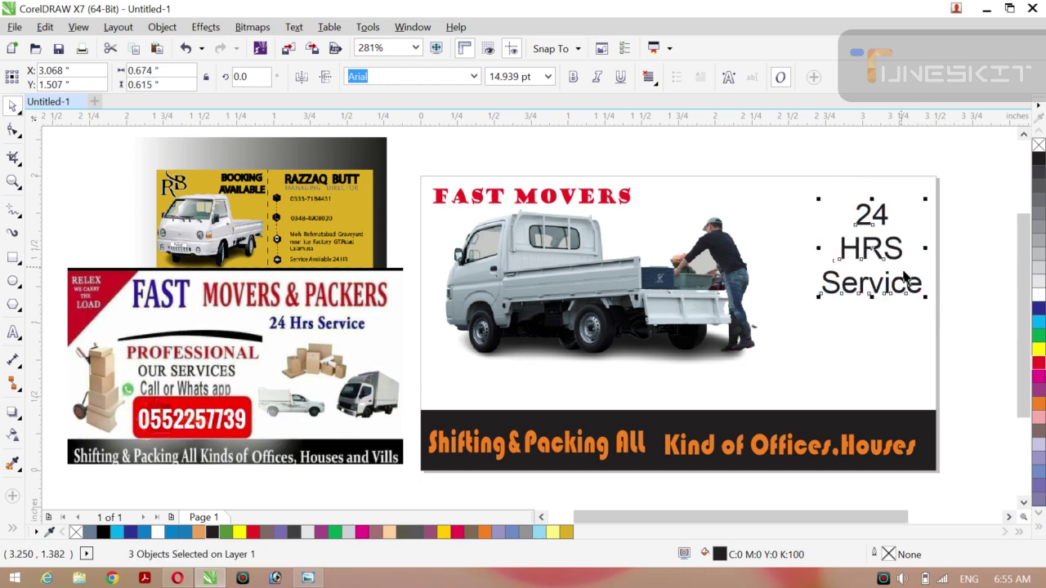
{"action": "left_click_drag", "start_coordinate": [871, 248], "coordinate": [851, 249]}
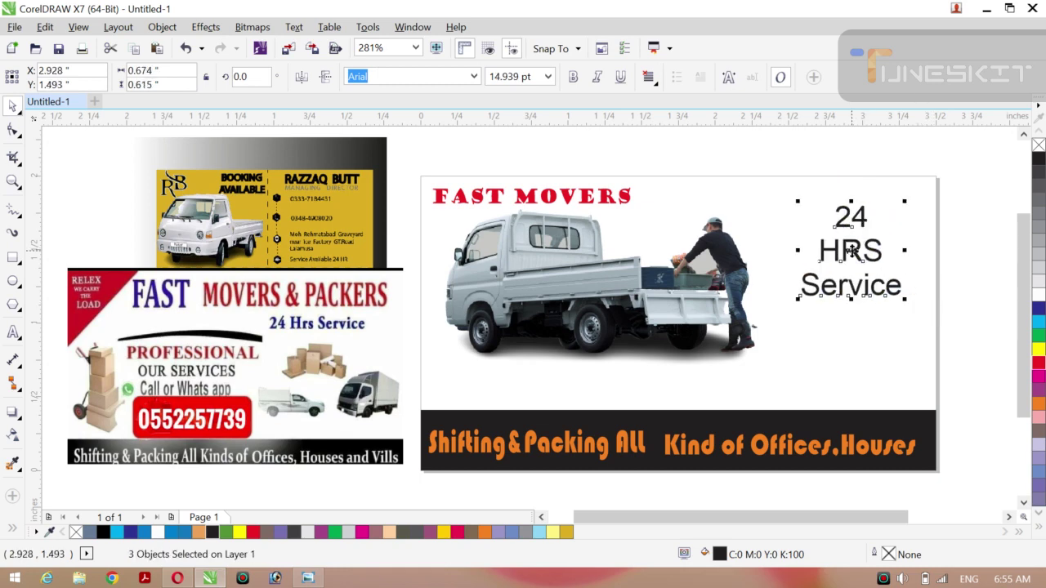
{"action": "left_click_drag", "start_coordinate": [905, 302], "coordinate": [926, 318]}
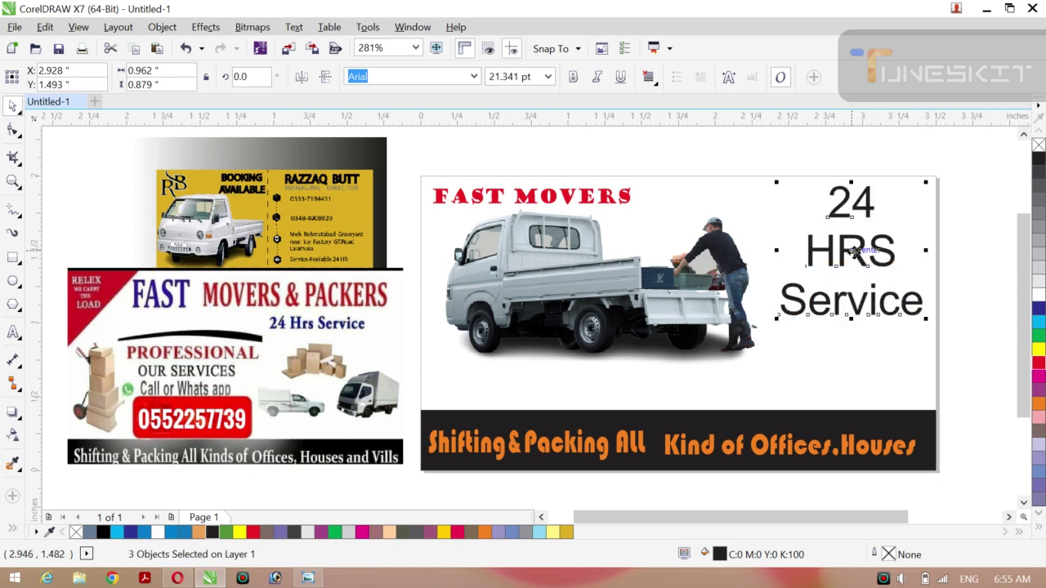
{"action": "left_click_drag", "start_coordinate": [858, 253], "coordinate": [854, 258]}
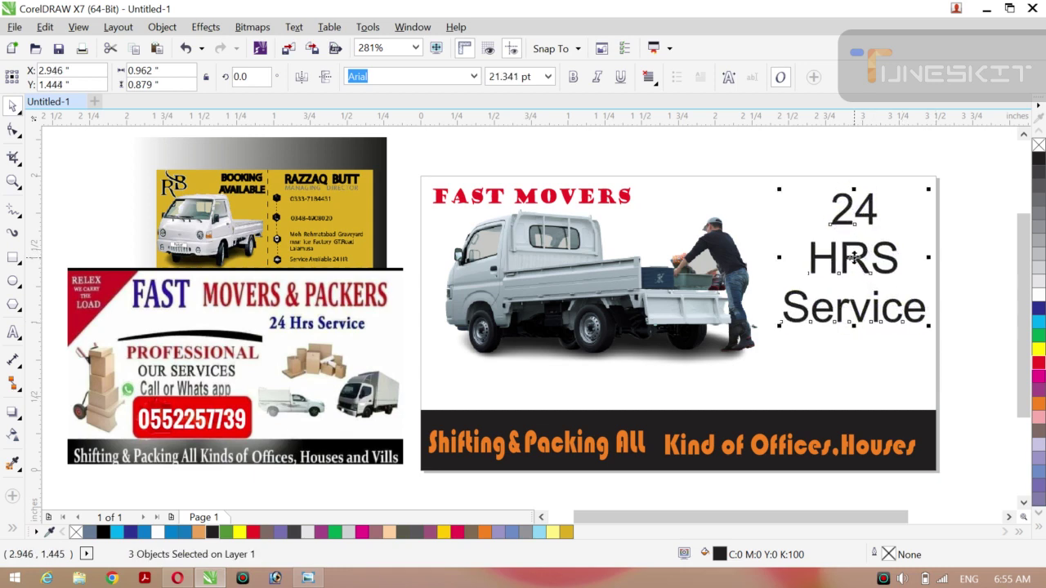
{"action": "left_click", "coordinate": [988, 251]}
Move the red FAST MOVERS title right to sit beside the 24 HRS text at the top.
{"action": "left_click", "coordinate": [587, 204]}
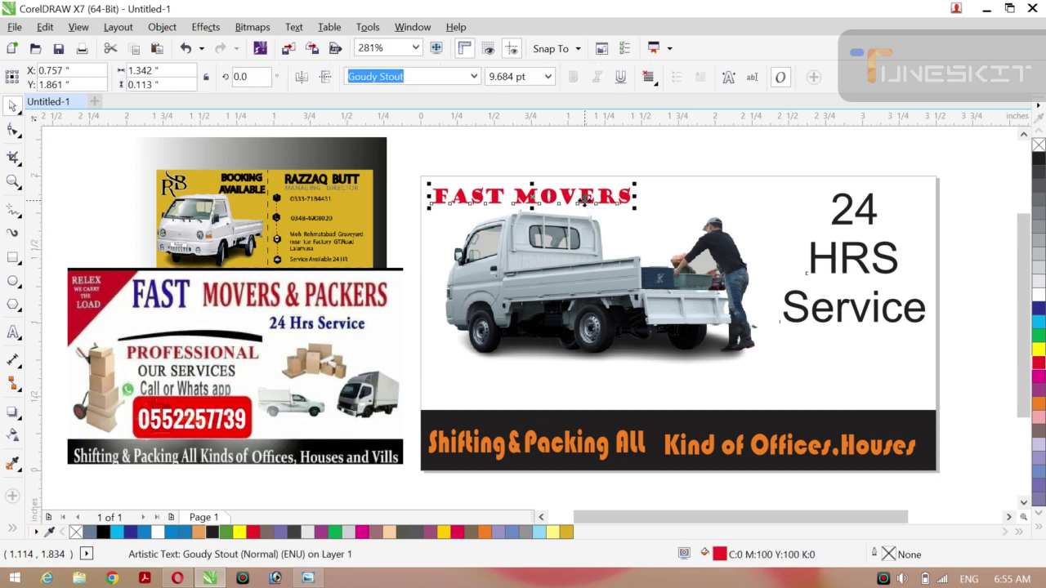
{"action": "left_click_drag", "start_coordinate": [601, 204], "coordinate": [707, 185]}
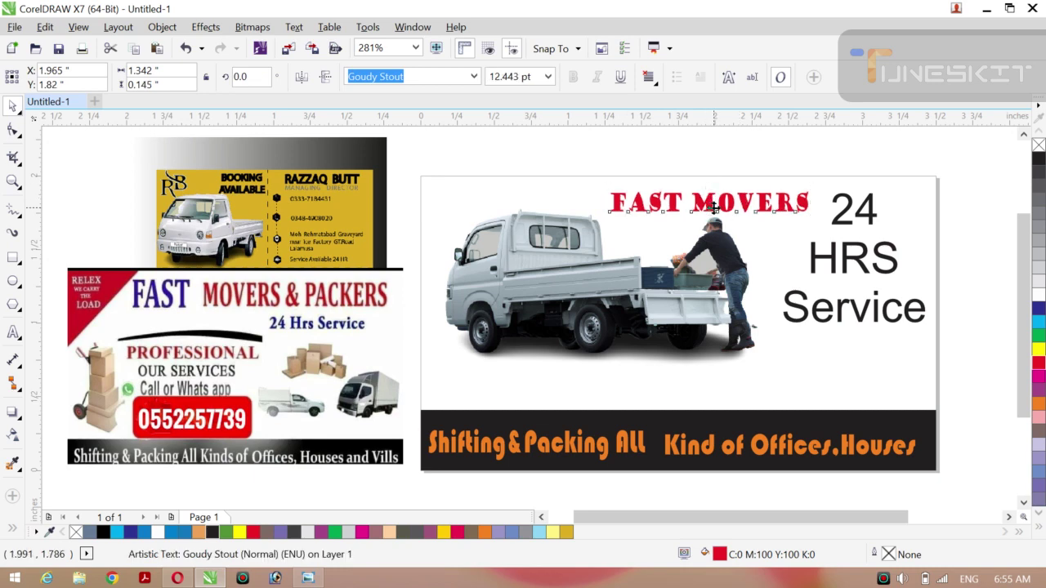
{"action": "left_click", "coordinate": [693, 160]}
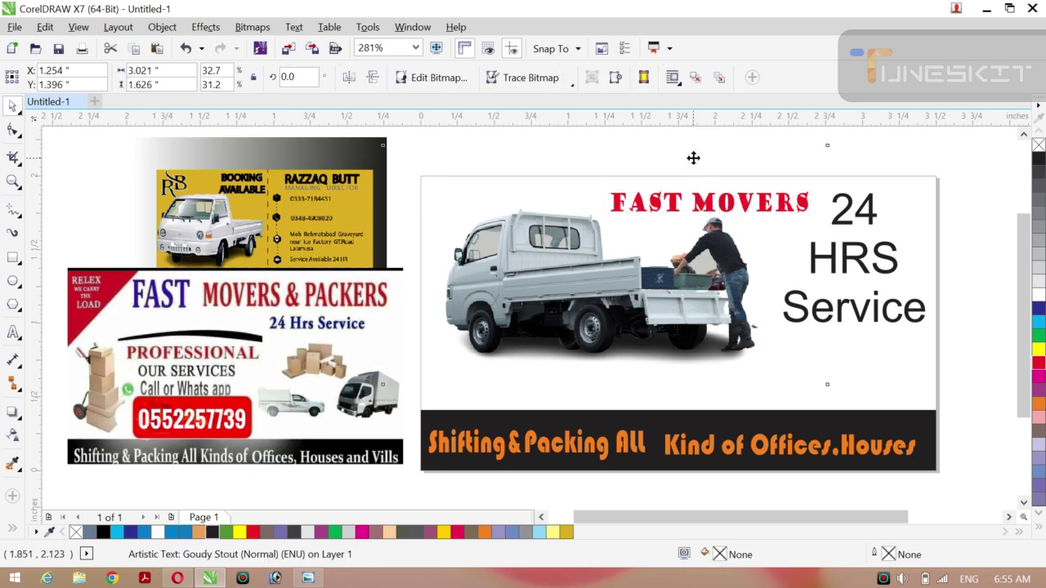
{"action": "left_click", "coordinate": [707, 204]}
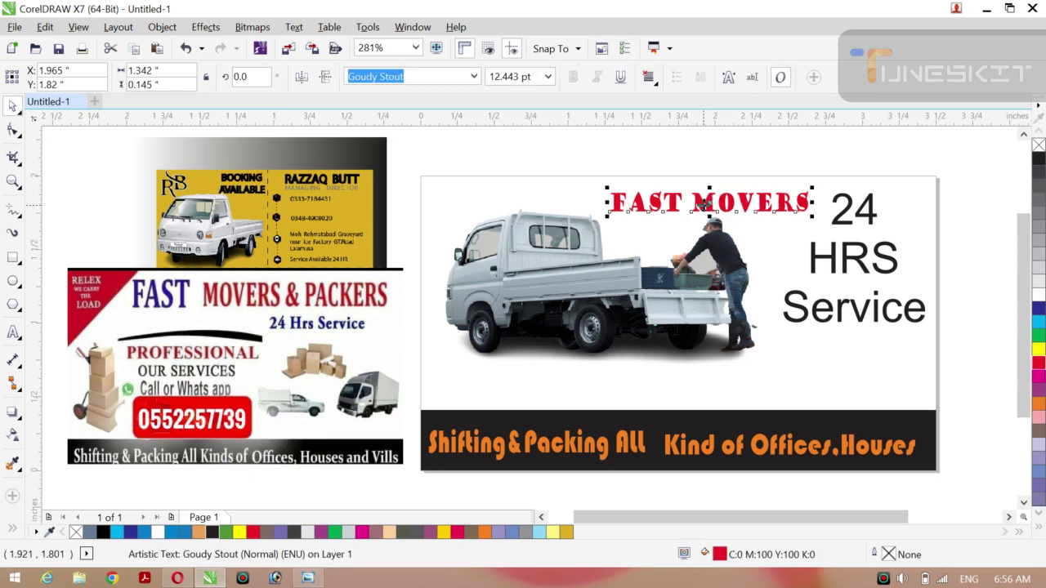
{"action": "left_click_drag", "start_coordinate": [701, 209], "coordinate": [700, 199]}
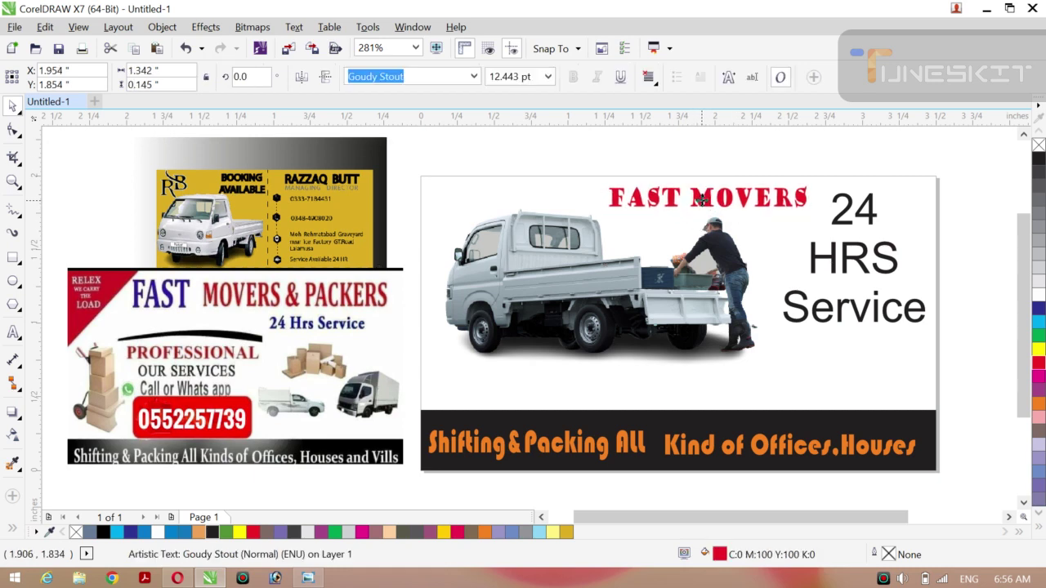
Make the HRS and Service words bold.
{"action": "left_click", "coordinate": [845, 158]}
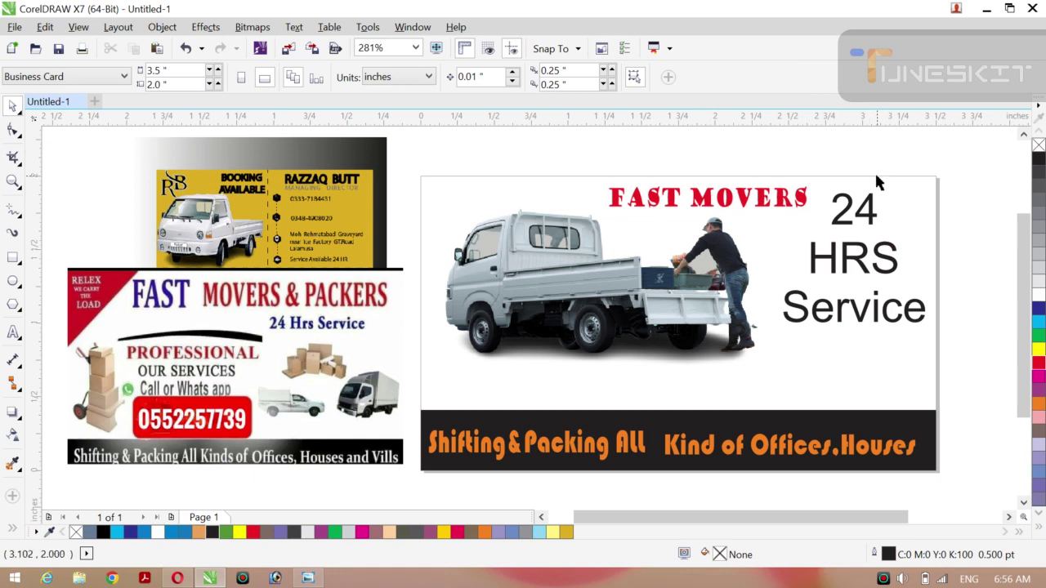
{"action": "left_click", "coordinate": [860, 248]}
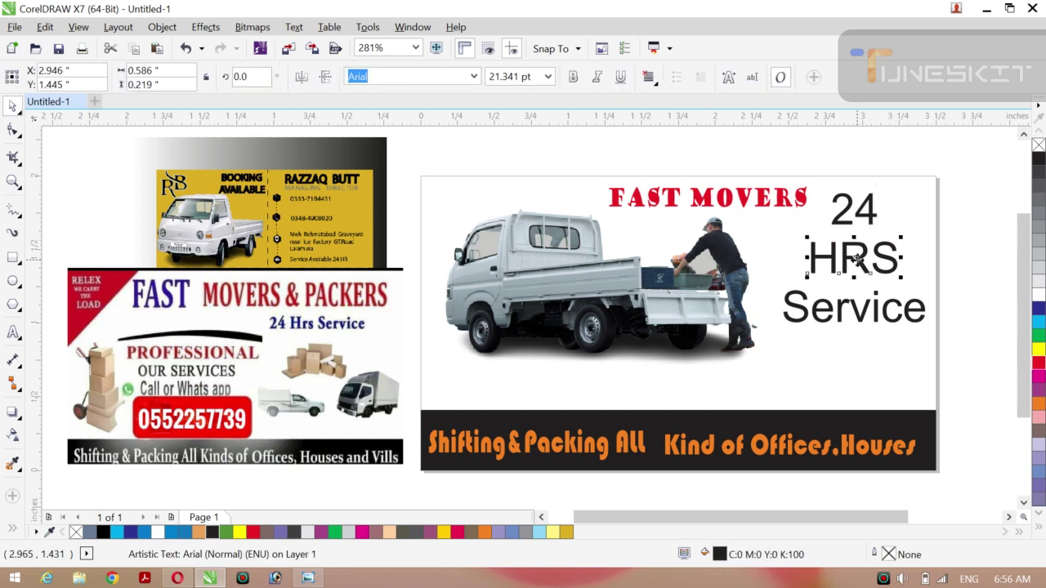
{"action": "left_click", "coordinate": [575, 78]}
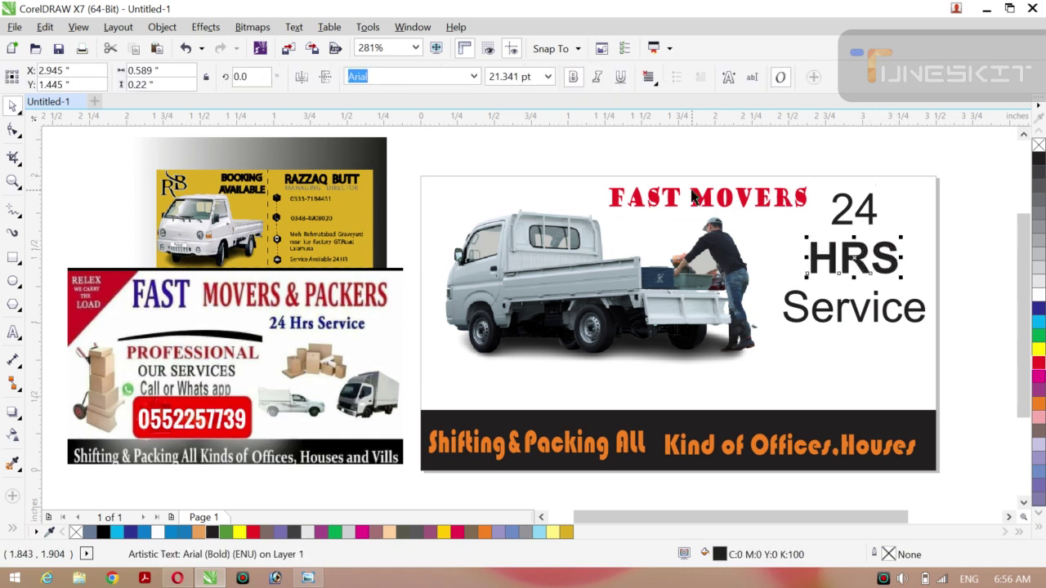
{"action": "left_click", "coordinate": [825, 327]}
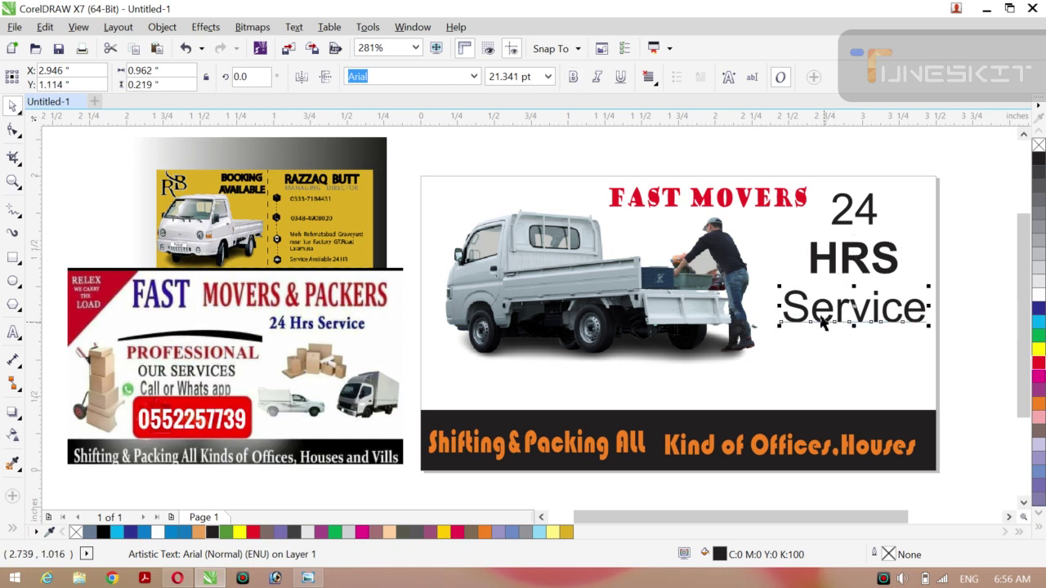
{"action": "left_click", "coordinate": [575, 76]}
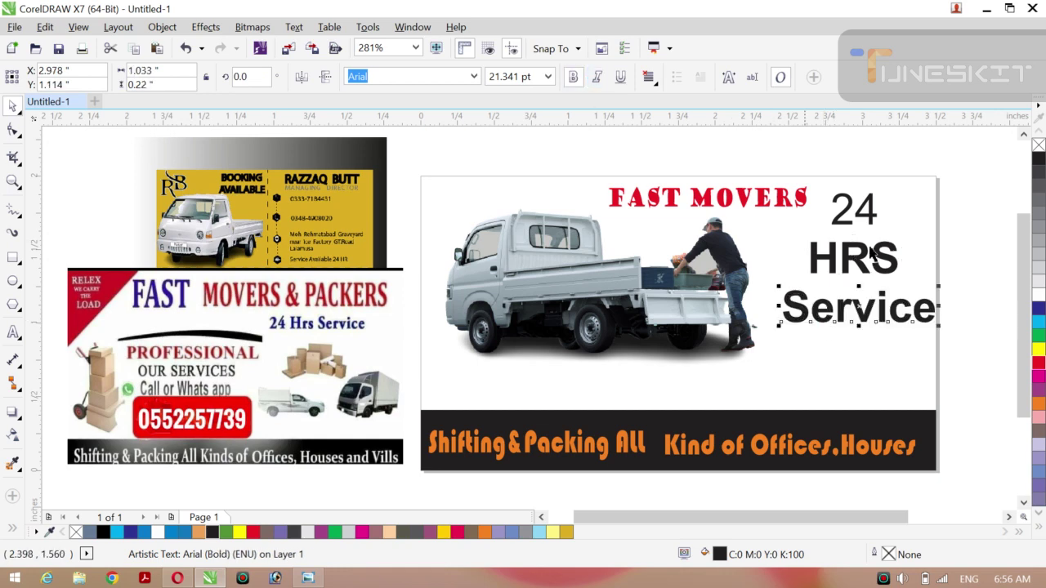
Enlarge the number 24, make it bold, and move HRS slightly down.
{"action": "left_click", "coordinate": [864, 218]}
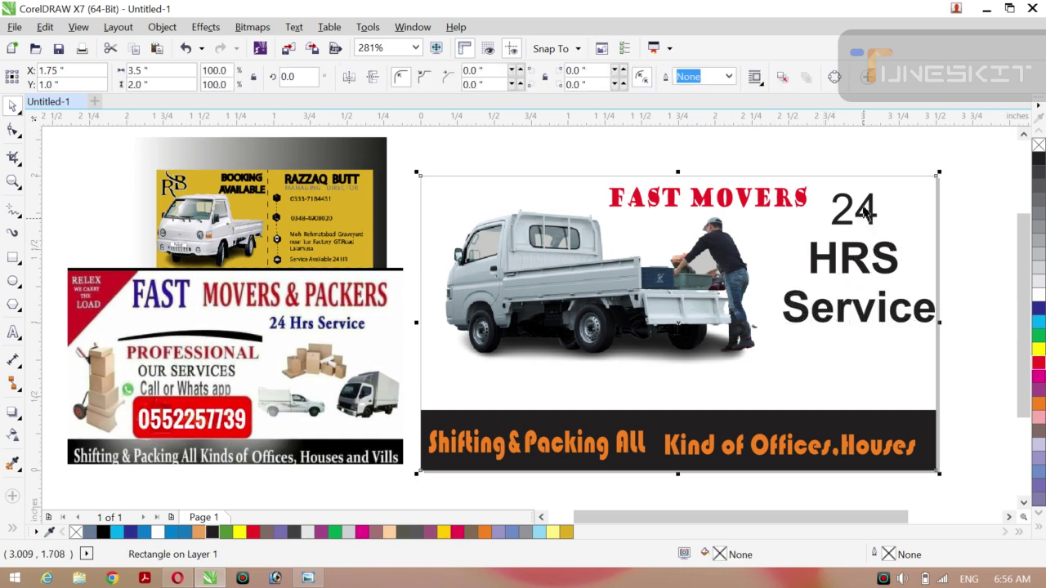
{"action": "left_click", "coordinate": [846, 156]}
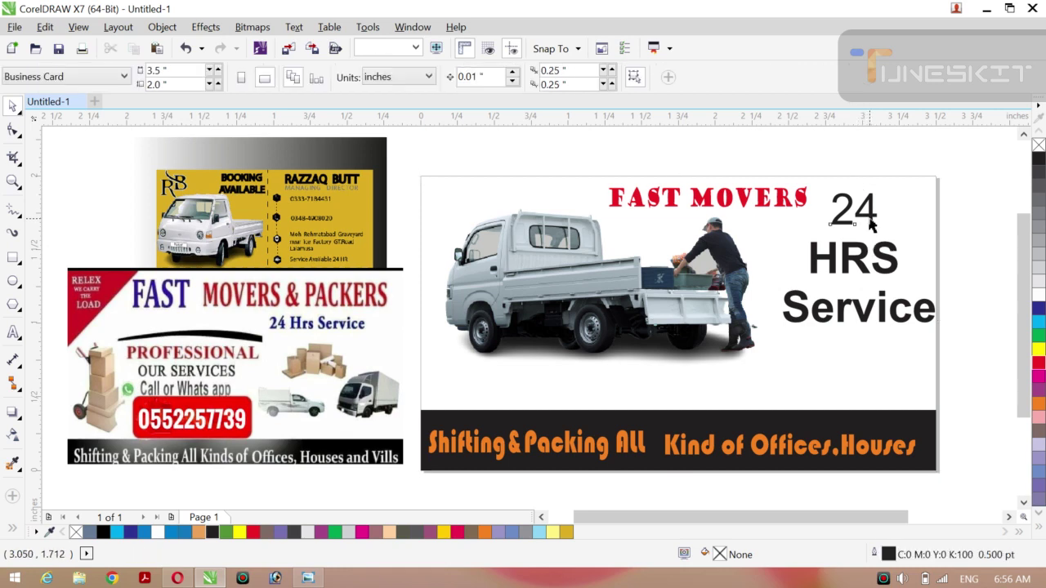
{"action": "left_click", "coordinate": [871, 226]}
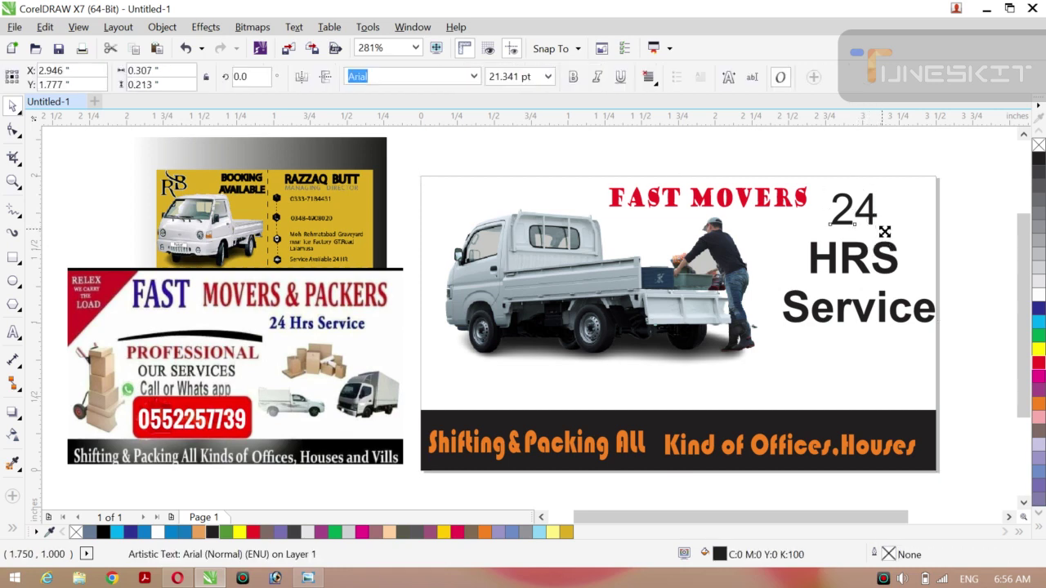
{"action": "left_click_drag", "start_coordinate": [885, 232], "coordinate": [892, 230]}
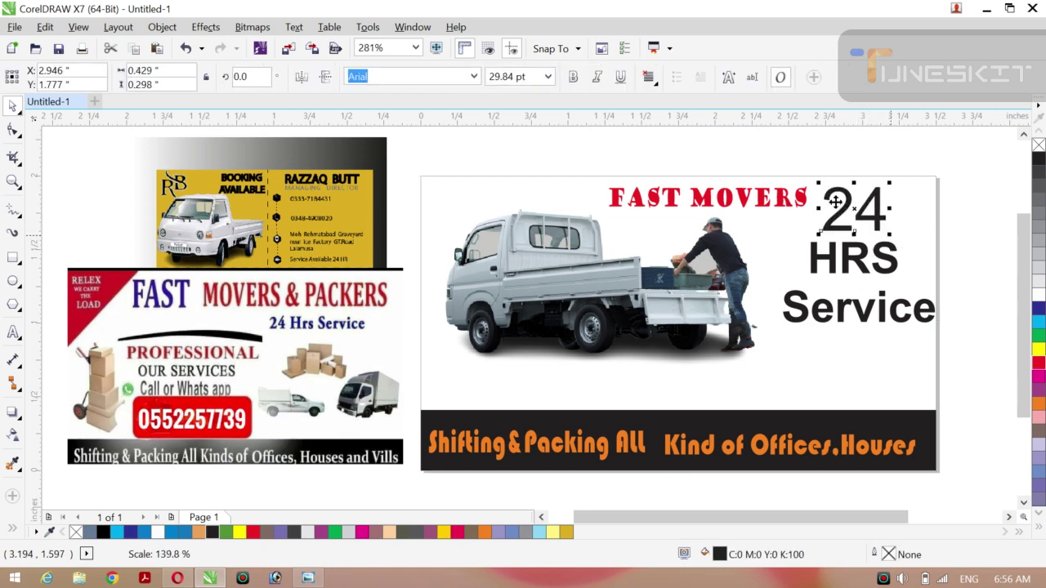
{"action": "left_click", "coordinate": [573, 77]}
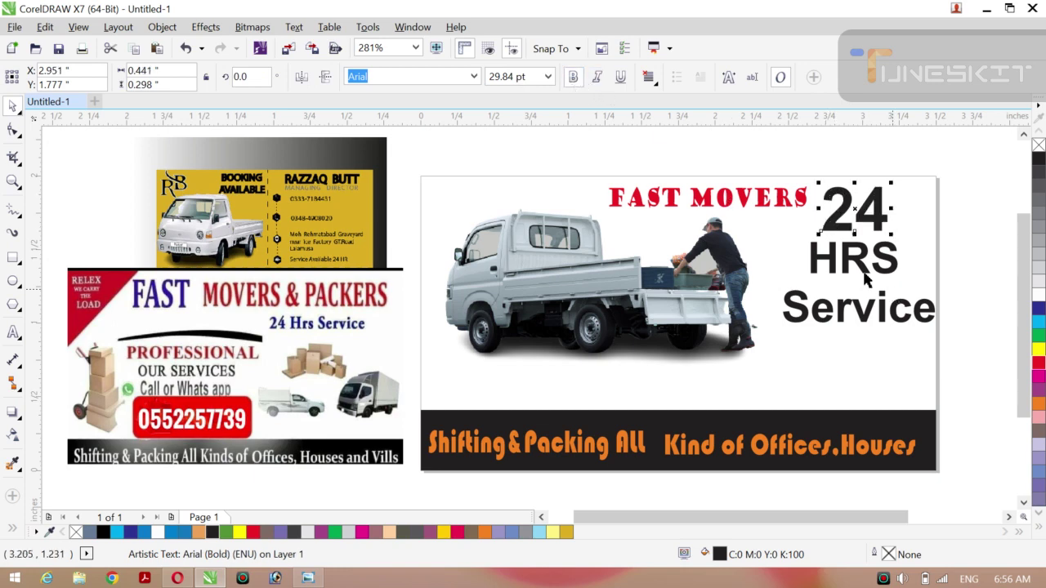
{"action": "left_click_drag", "start_coordinate": [850, 258], "coordinate": [850, 260]}
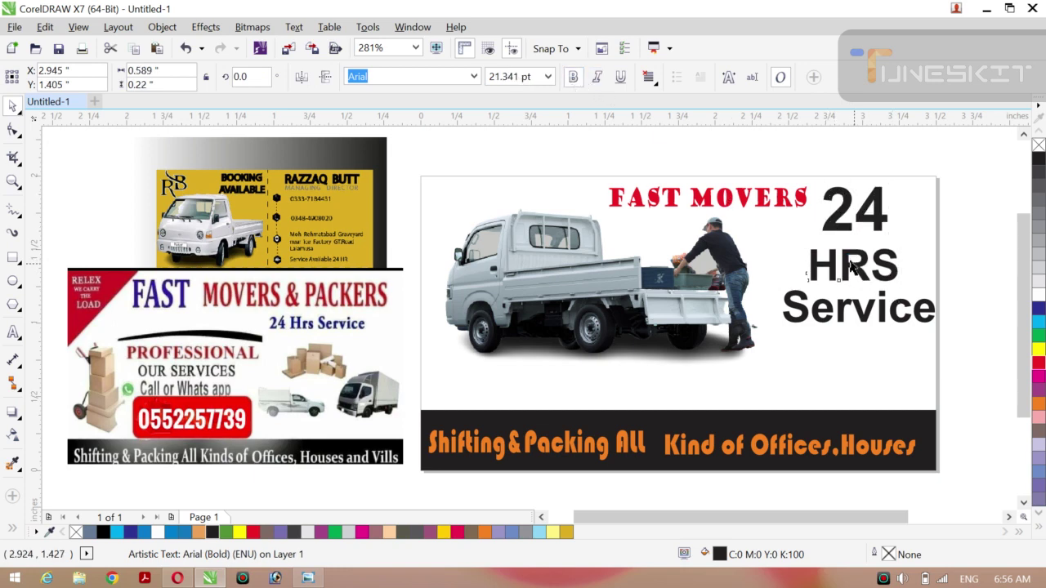
Stretch the Service text wider to the left and taller.
{"action": "left_click", "coordinate": [866, 216]}
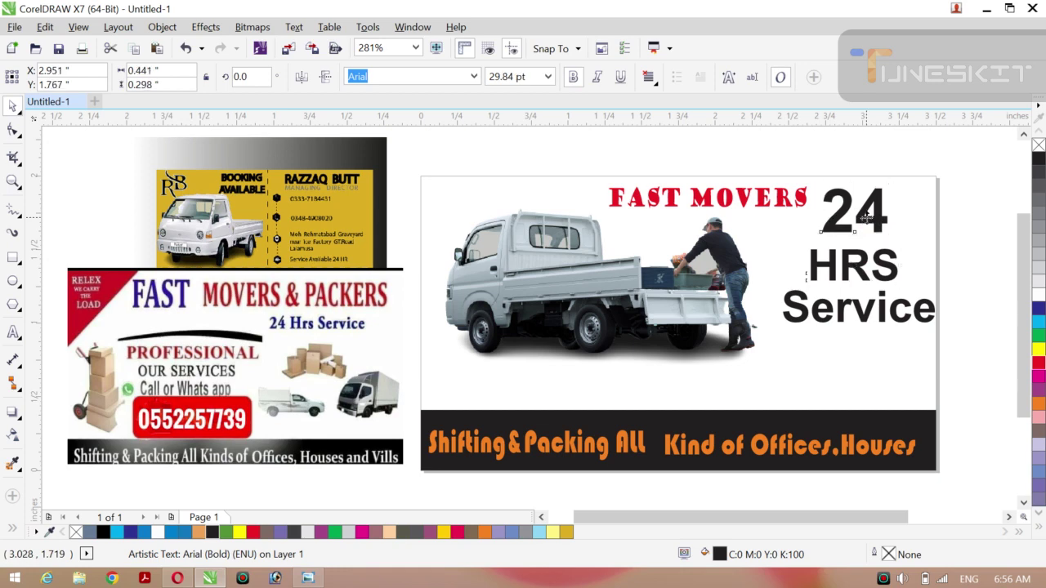
{"action": "left_click", "coordinate": [860, 320]}
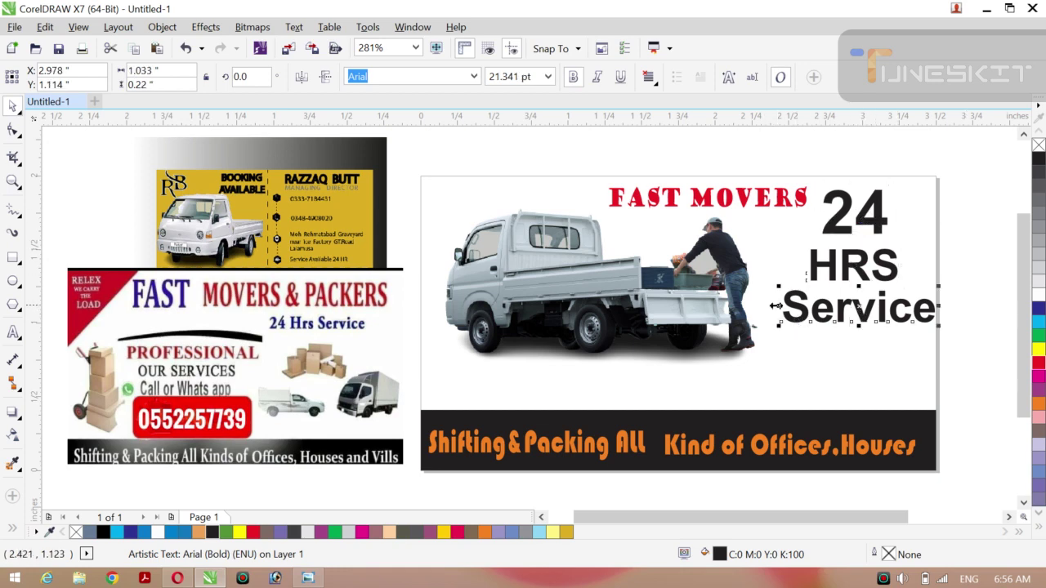
{"action": "left_click_drag", "start_coordinate": [775, 305], "coordinate": [765, 306]}
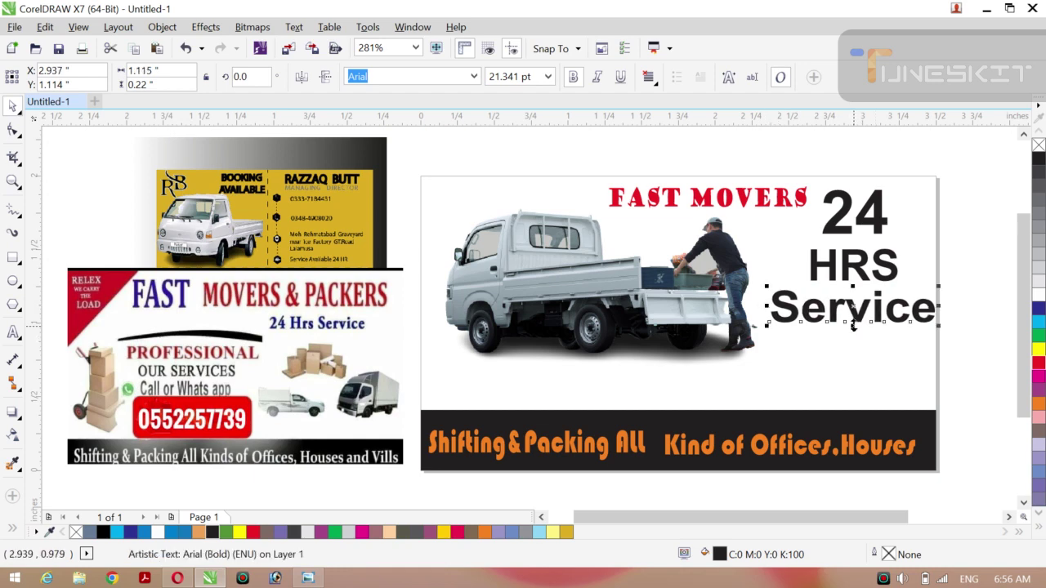
{"action": "left_click_drag", "start_coordinate": [852, 324], "coordinate": [854, 327]}
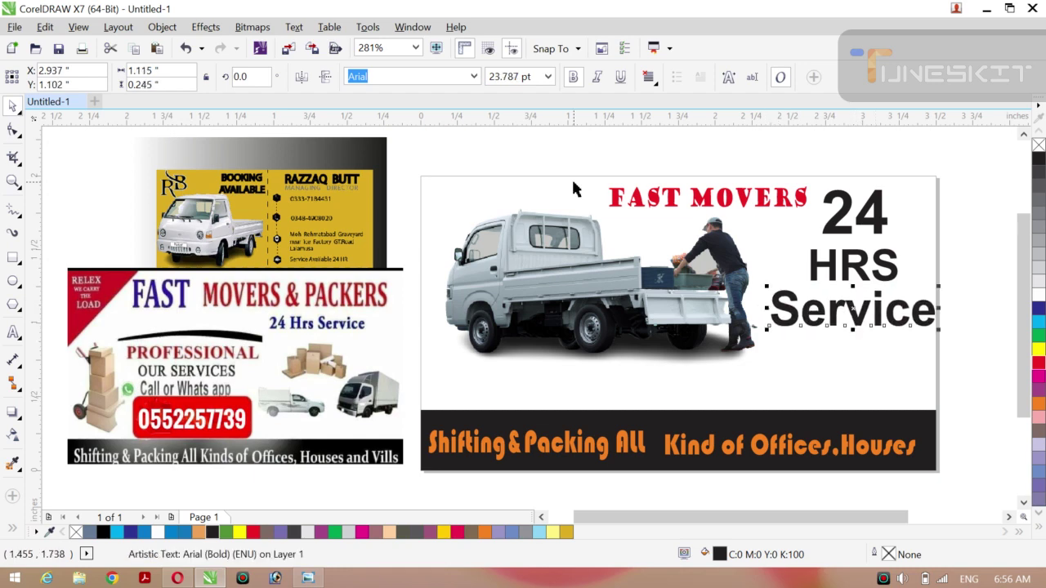
Set Service in the Good Times Rg font and move it down toward the bottom banner.
{"action": "left_click", "coordinate": [474, 76]}
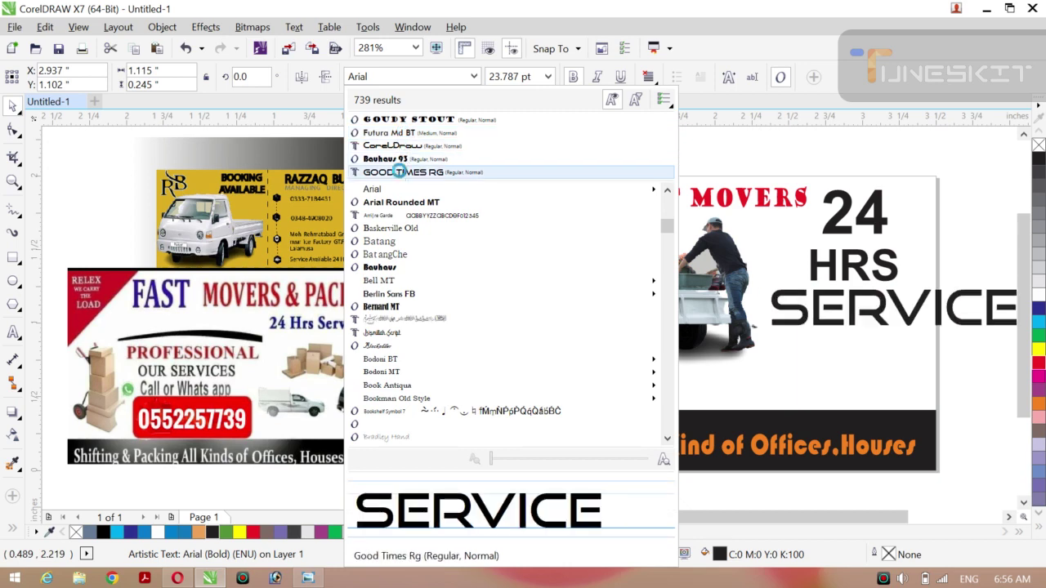
{"action": "left_click", "coordinate": [400, 172]}
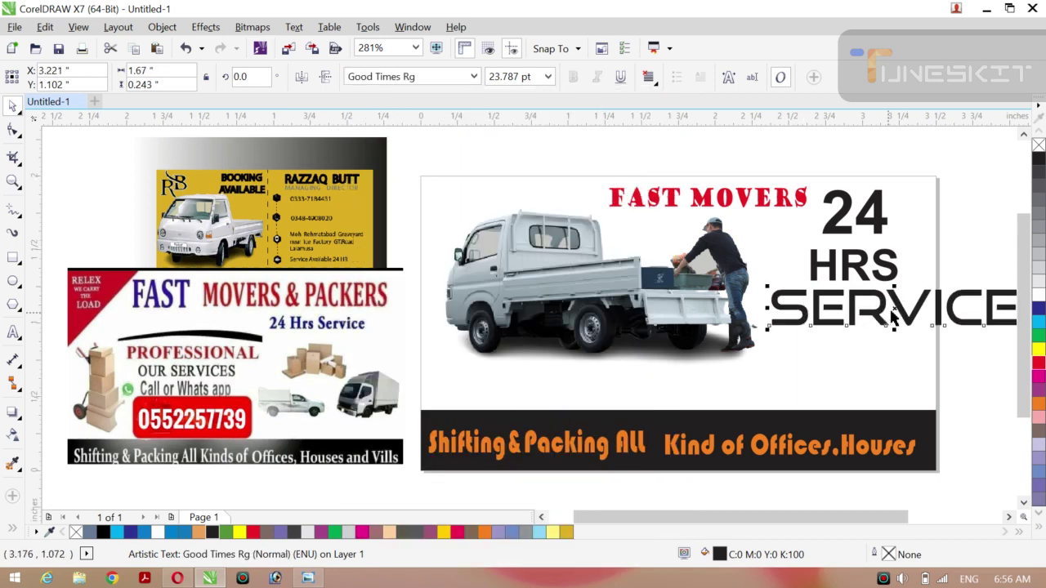
{"action": "left_click_drag", "start_coordinate": [895, 307], "coordinate": [806, 383]}
Shrink SERVICE to about 64 percent and place it just below HRS.
{"action": "left_click", "coordinate": [858, 259]}
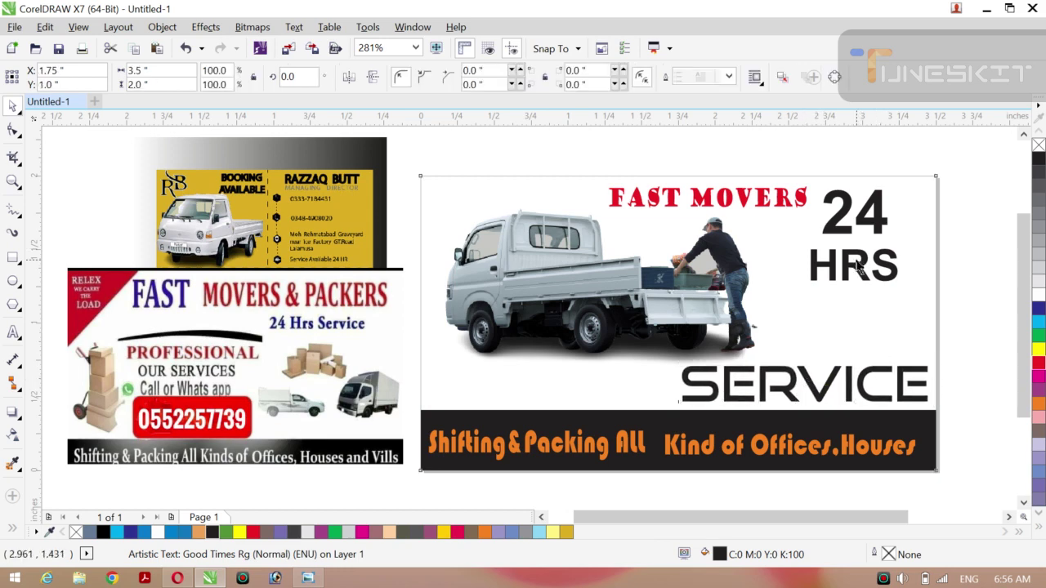
{"action": "left_click", "coordinate": [918, 401]}
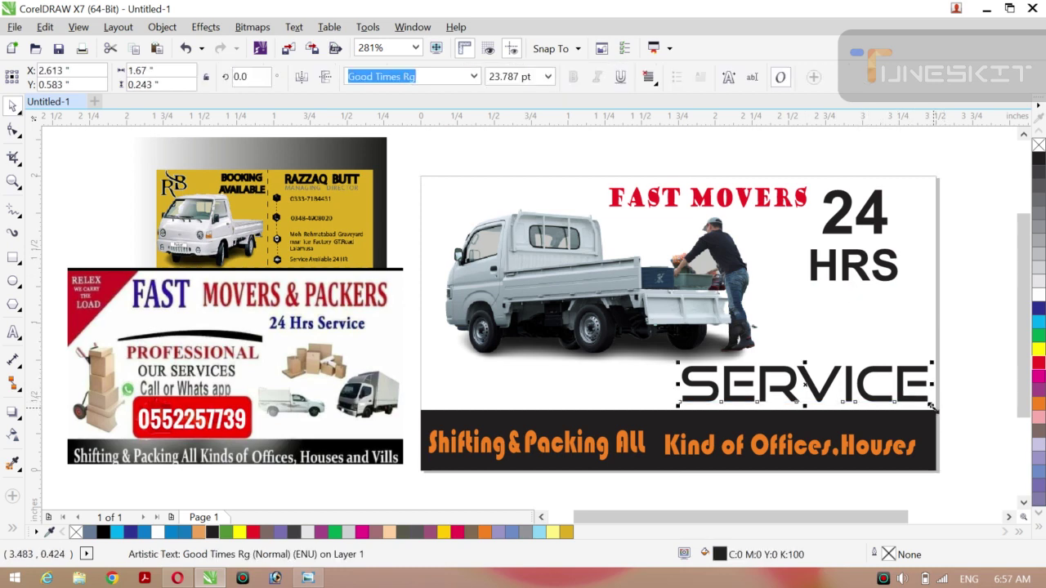
{"action": "left_click_drag", "start_coordinate": [931, 406], "coordinate": [866, 414]}
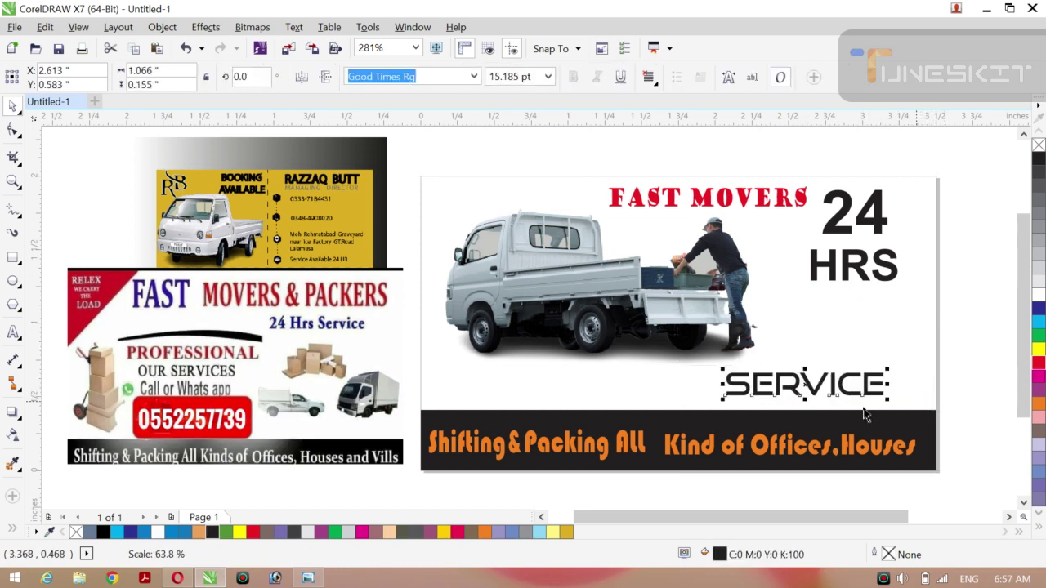
{"action": "left_click_drag", "start_coordinate": [805, 386], "coordinate": [850, 311]}
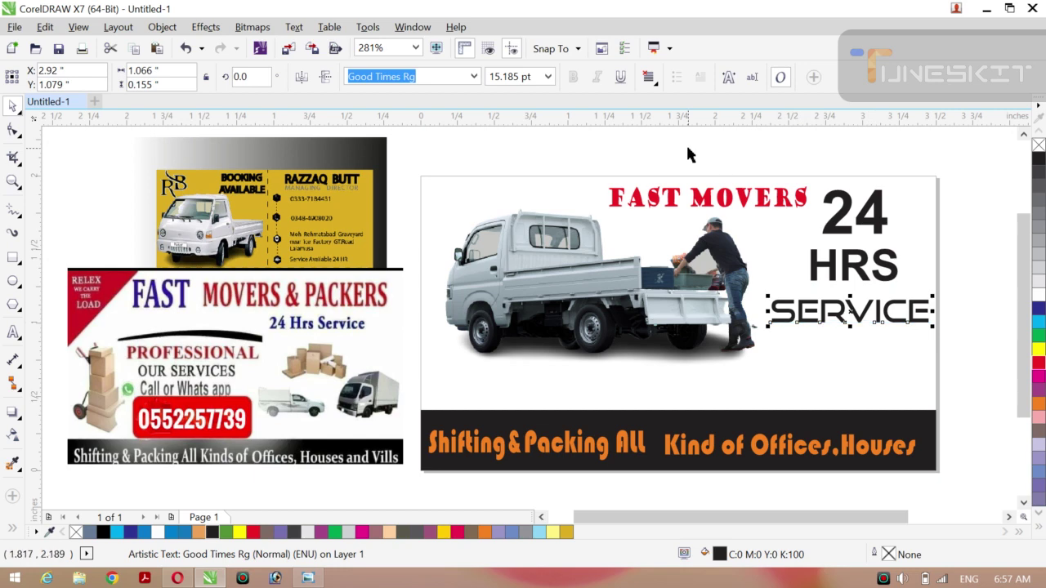
{"action": "double_click", "coordinate": [890, 555]}
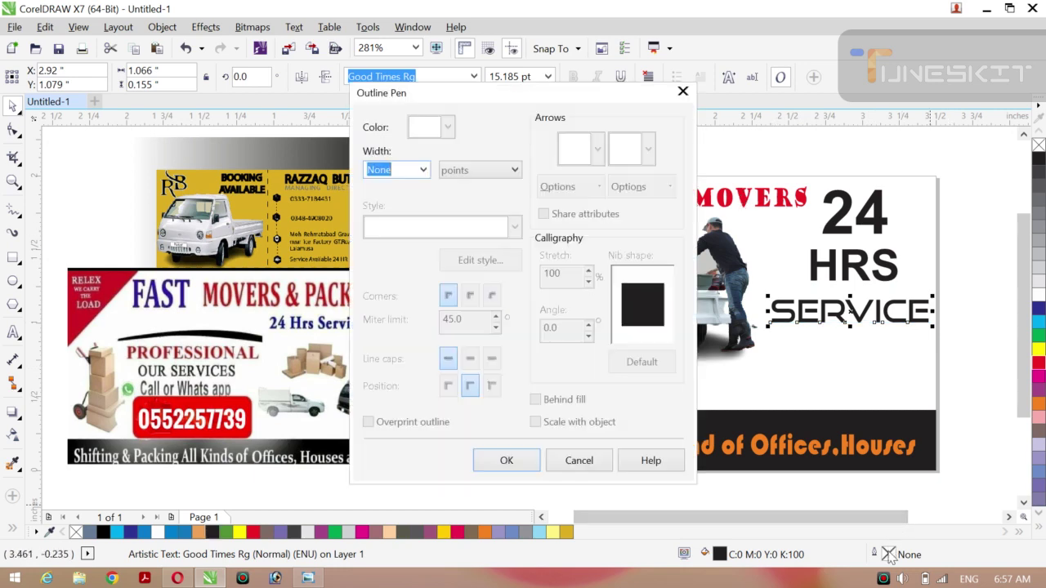
{"action": "left_click", "coordinate": [424, 169]}
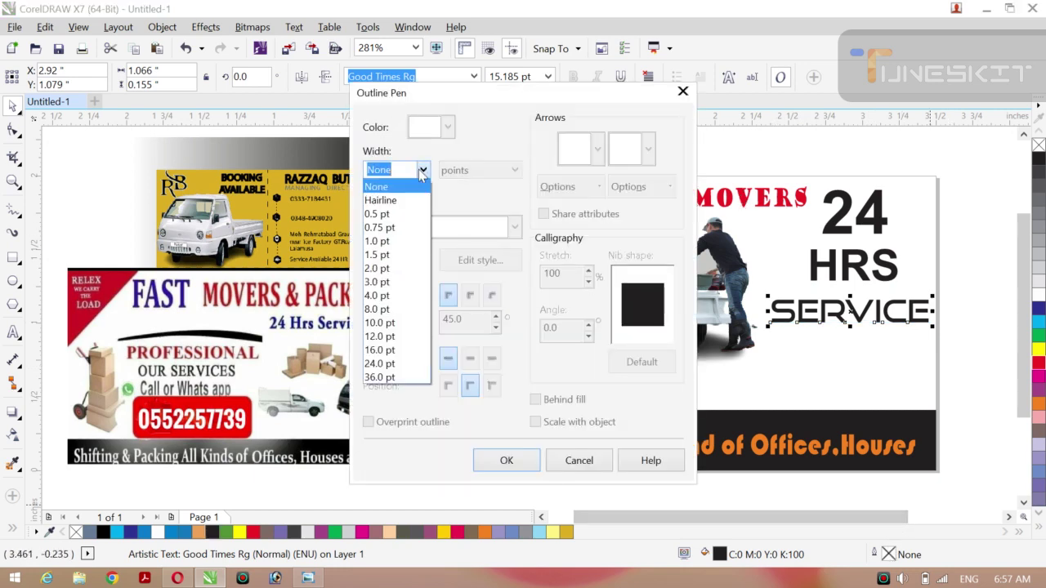
{"action": "left_click", "coordinate": [378, 254]}
{"action": "left_click", "coordinate": [500, 461]}
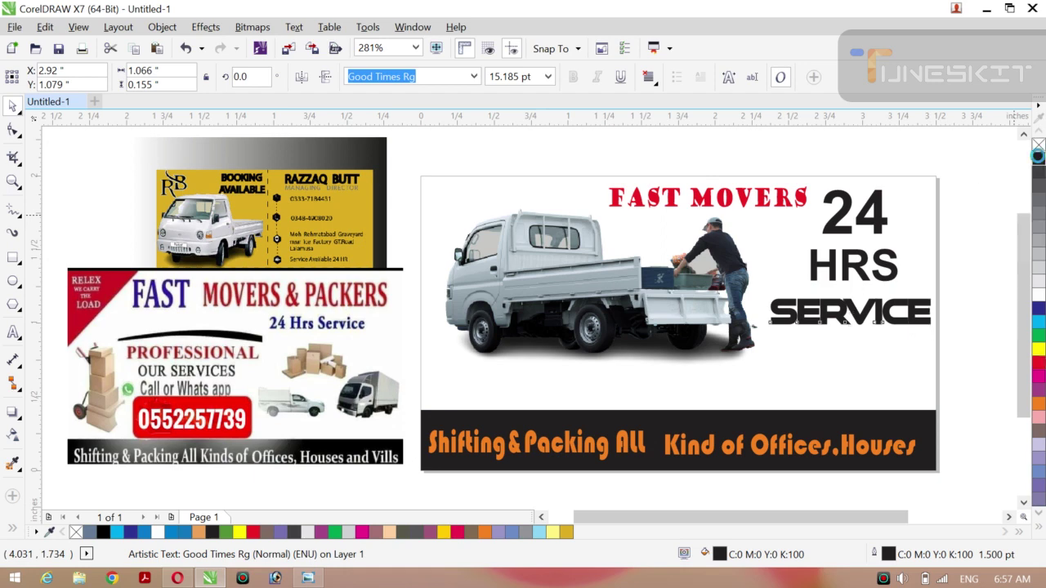
{"action": "left_click", "coordinate": [978, 219]}
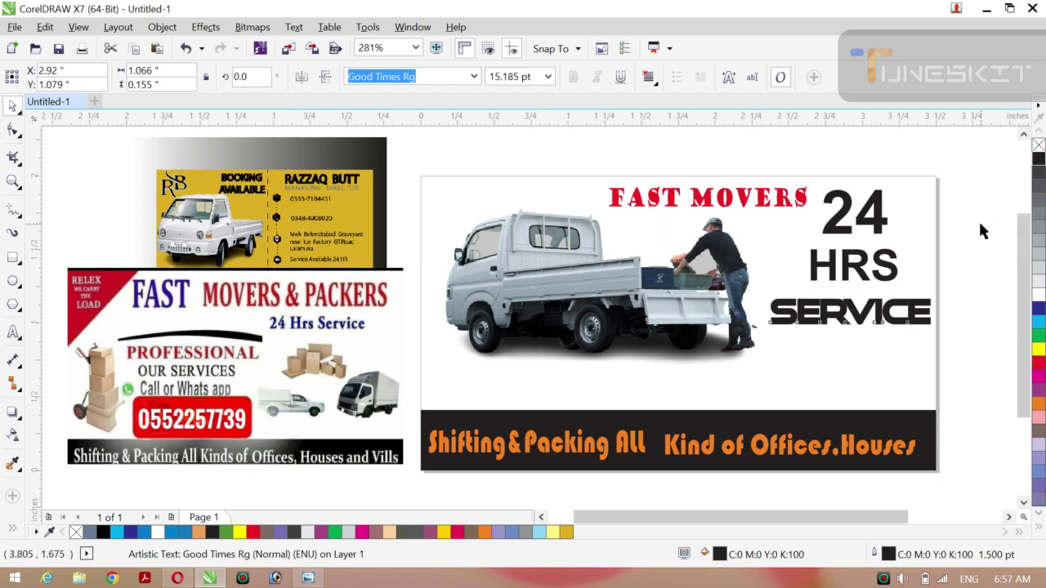
{"action": "left_click", "coordinate": [894, 325]}
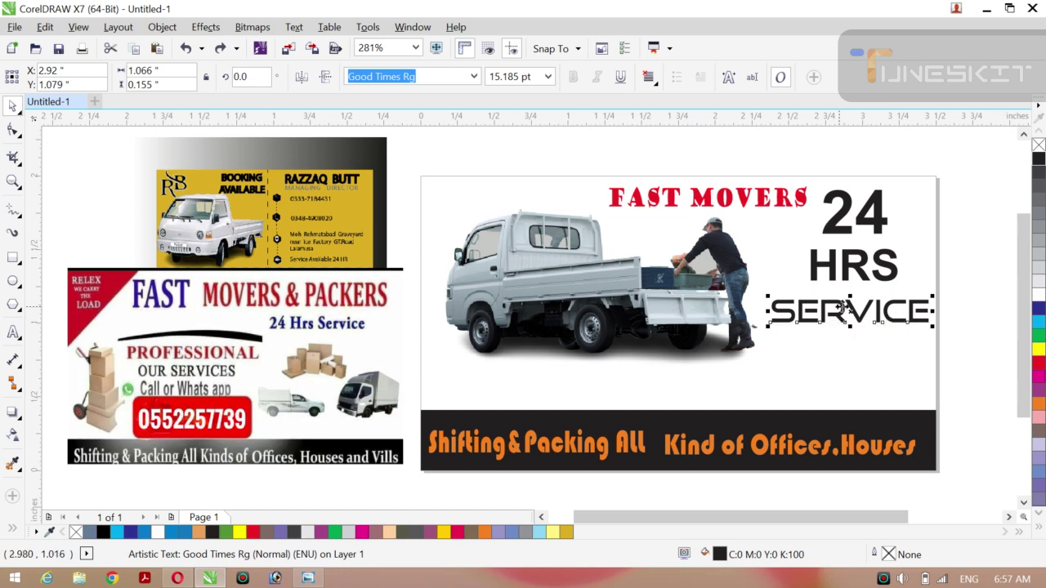
Set the Service text in Aharoni bold and enlarge it slightly.
{"action": "left_click", "coordinate": [474, 77]}
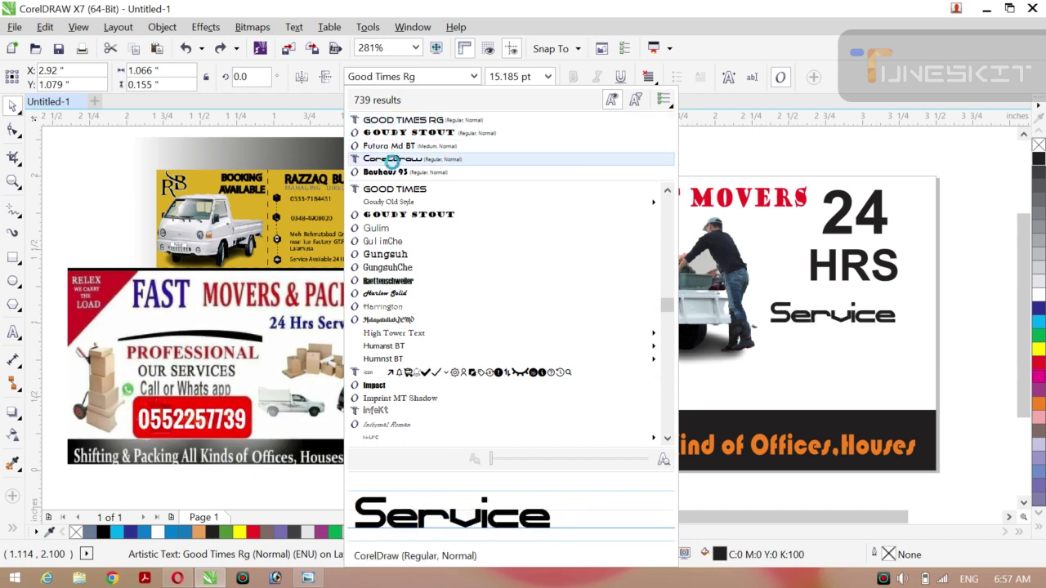
{"action": "left_click", "coordinate": [393, 160]}
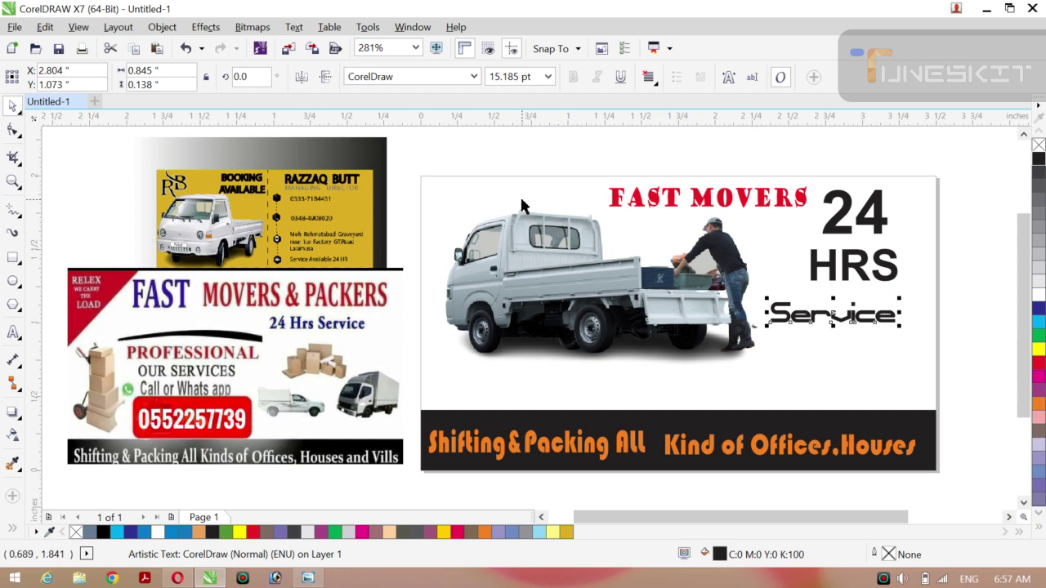
{"action": "left_click", "coordinate": [474, 76]}
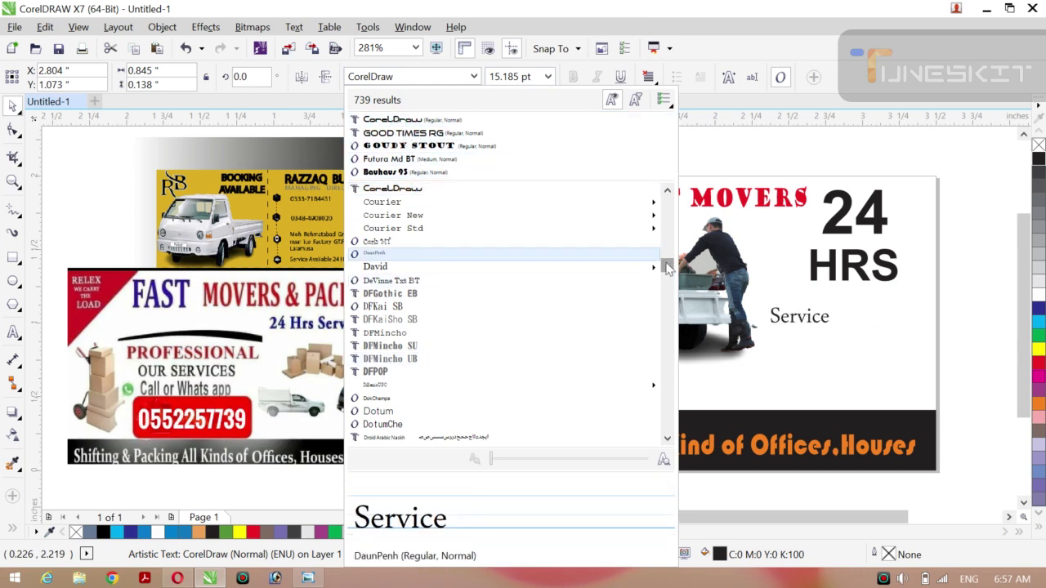
{"action": "left_click_drag", "start_coordinate": [666, 259], "coordinate": [663, 204]}
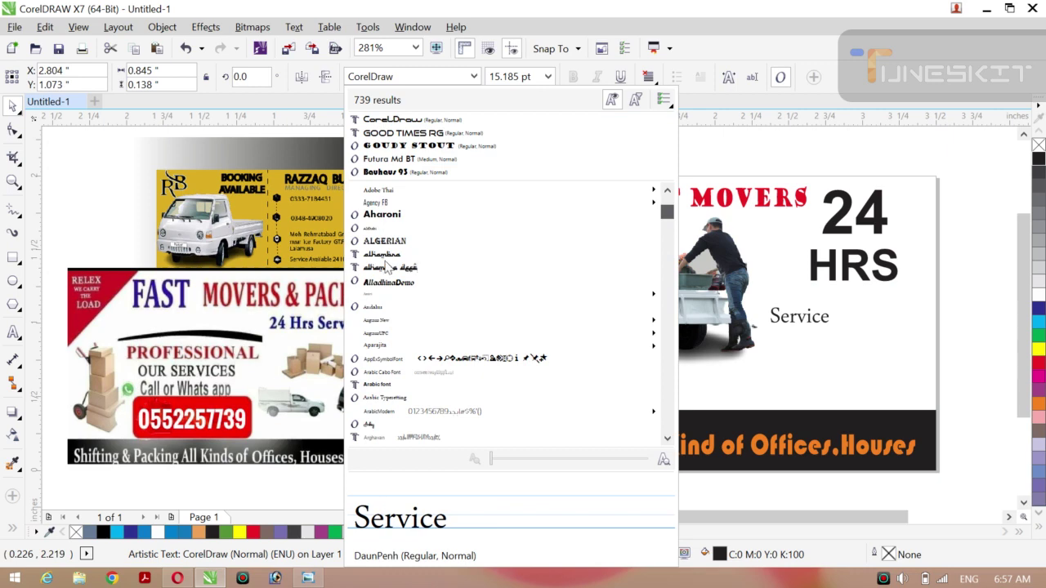
{"action": "scroll", "coordinate": [387, 268], "scroll_direction": "up", "scroll_amount": 3}
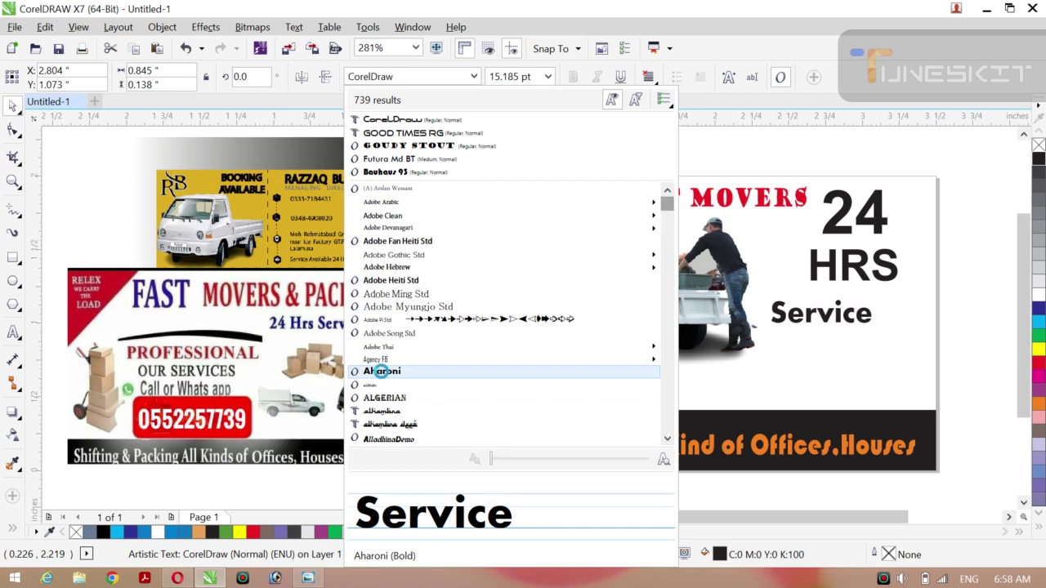
{"action": "left_click", "coordinate": [381, 372]}
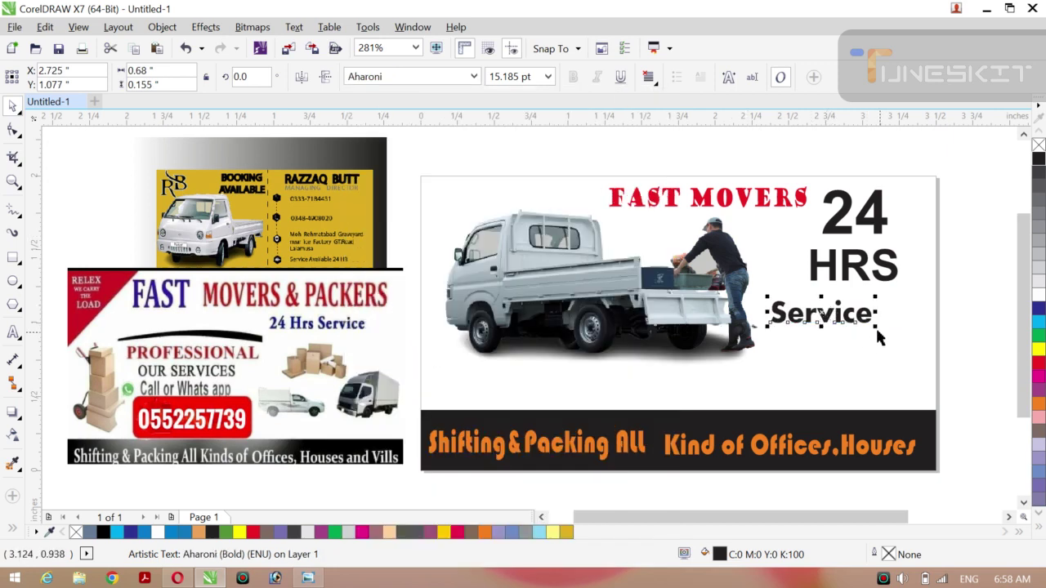
{"action": "left_click_drag", "start_coordinate": [877, 327], "coordinate": [887, 331]}
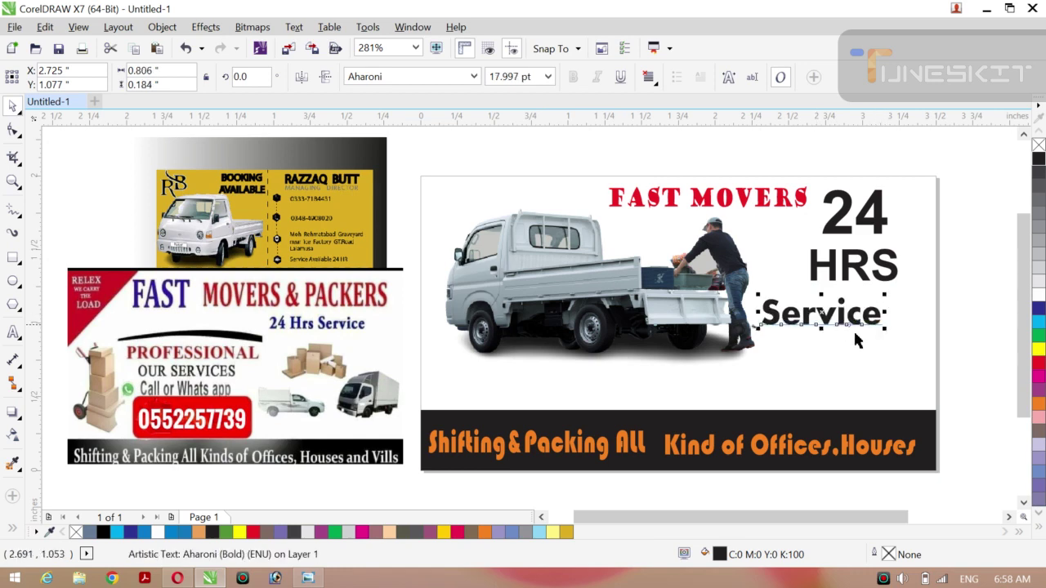
Add an 's' so the word reads Services.
{"action": "left_click", "coordinate": [12, 332]}
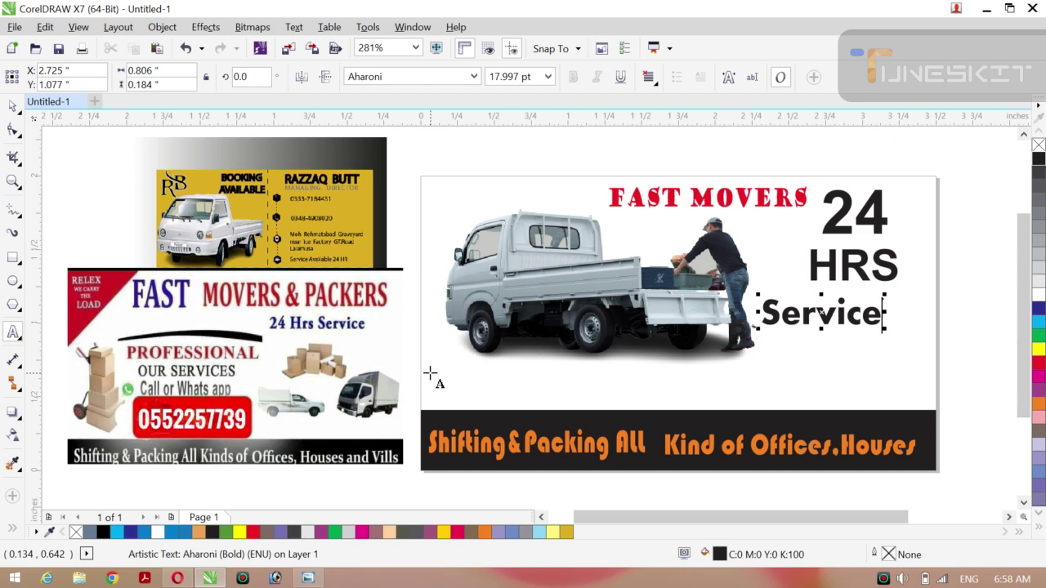
{"action": "type", "text": "s"}
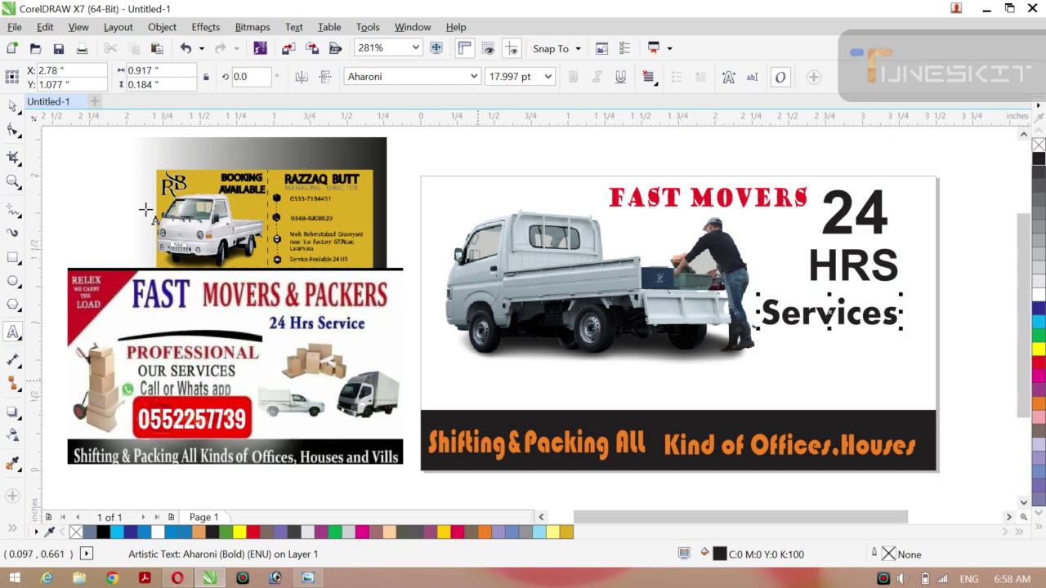
{"action": "left_click", "coordinate": [13, 107]}
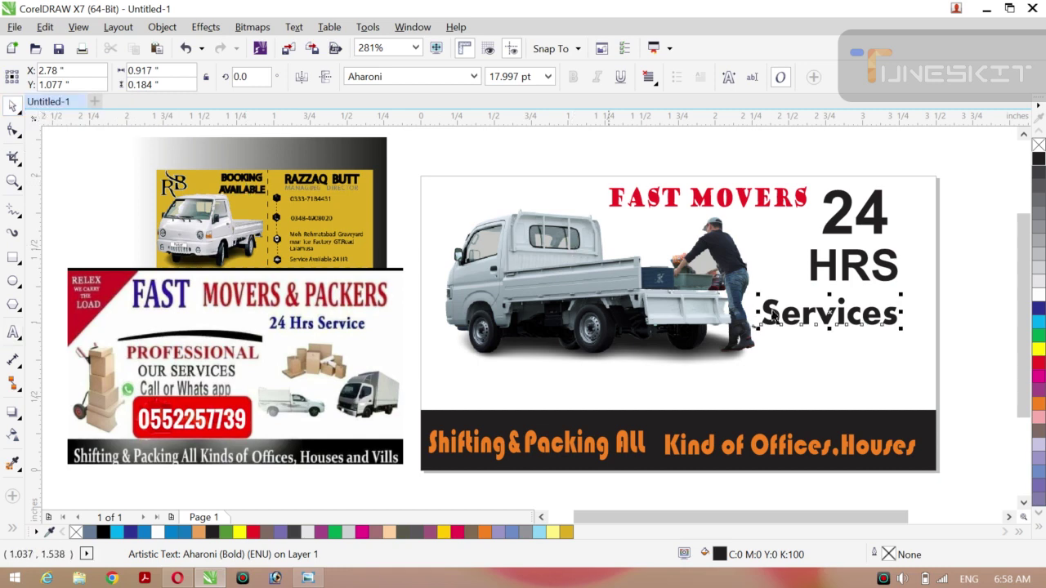
Tighten Services, HRS and 24 into a neat stack and nudge FAST MOVERS slightly left.
{"action": "left_click_drag", "start_coordinate": [828, 312], "coordinate": [847, 308]}
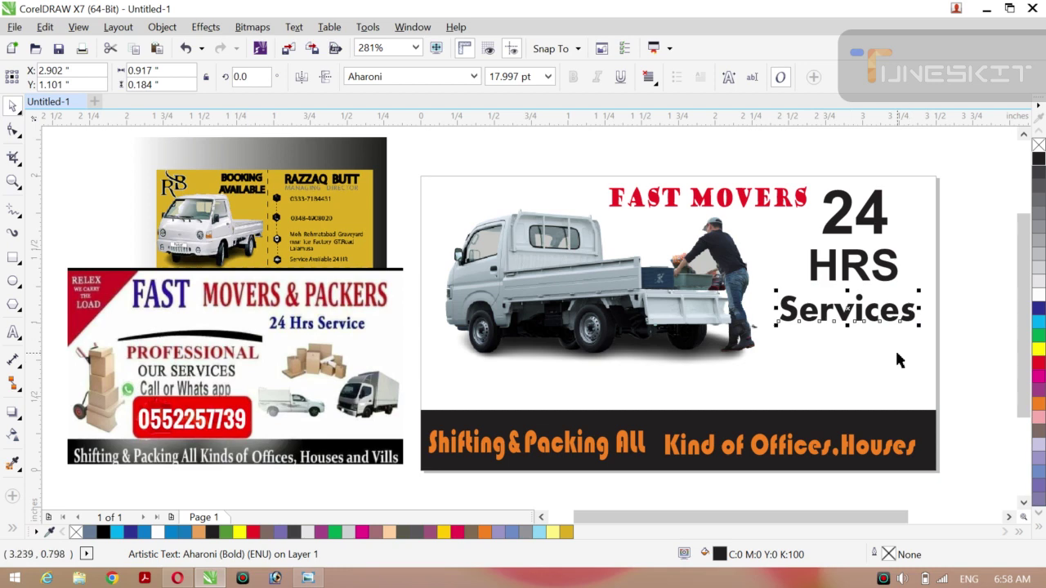
{"action": "left_click", "coordinate": [856, 274]}
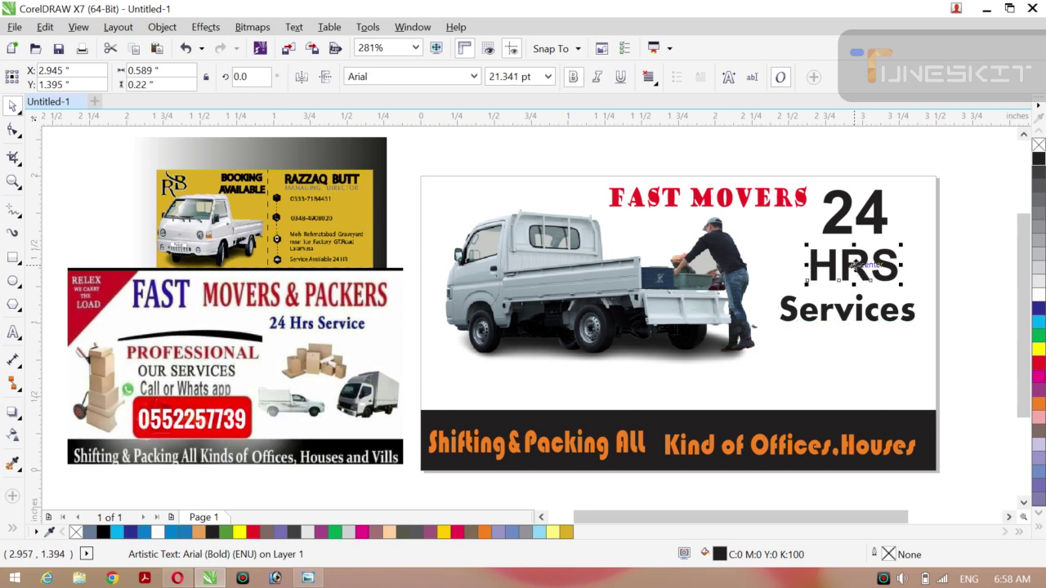
{"action": "left_click_drag", "start_coordinate": [855, 264], "coordinate": [849, 277]}
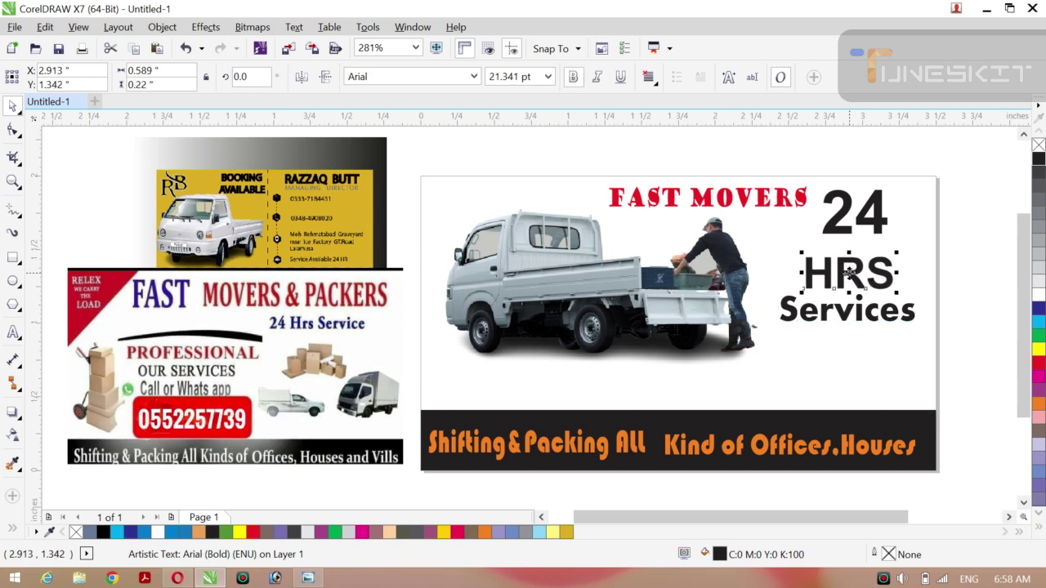
{"action": "left_click", "coordinate": [875, 229]}
{"action": "left_click_drag", "start_coordinate": [875, 229], "coordinate": [845, 227]}
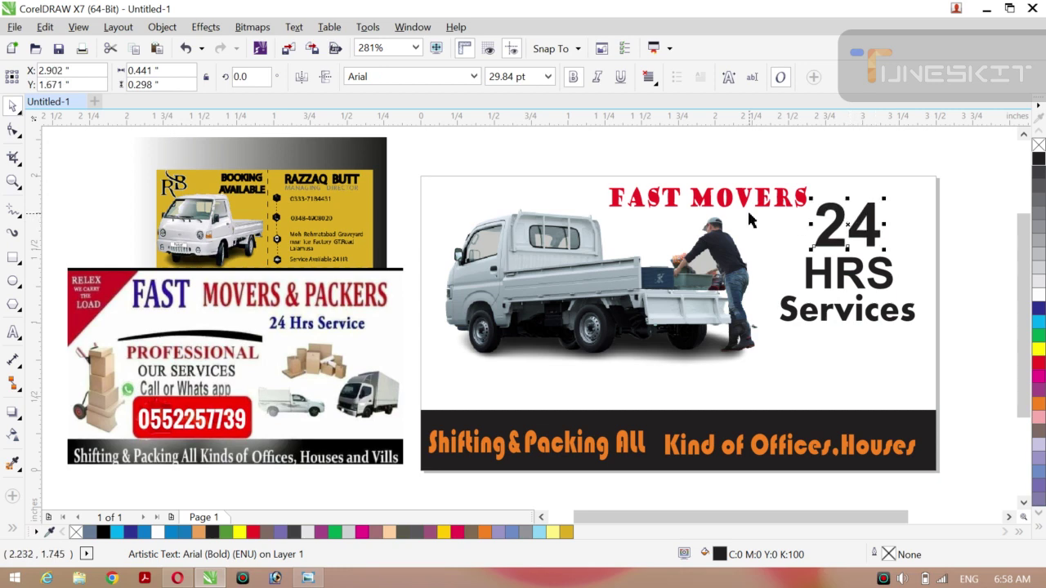
{"action": "left_click", "coordinate": [746, 209]}
{"action": "left_click_drag", "start_coordinate": [707, 201], "coordinate": [700, 201]}
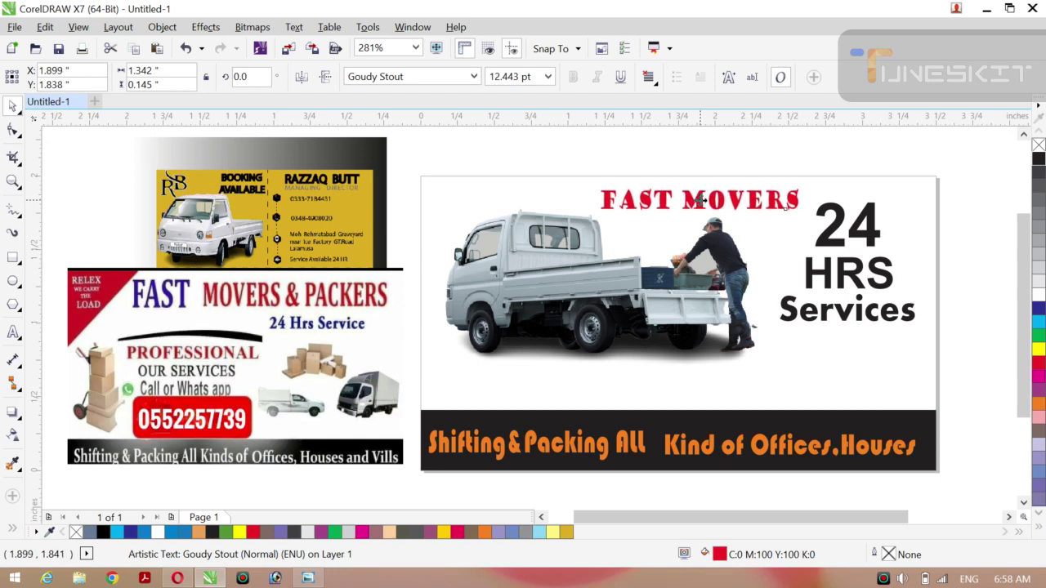
Lower the truck photo slightly.
{"action": "left_click", "coordinate": [651, 283]}
{"action": "left_click_drag", "start_coordinate": [651, 284], "coordinate": [642, 296]}
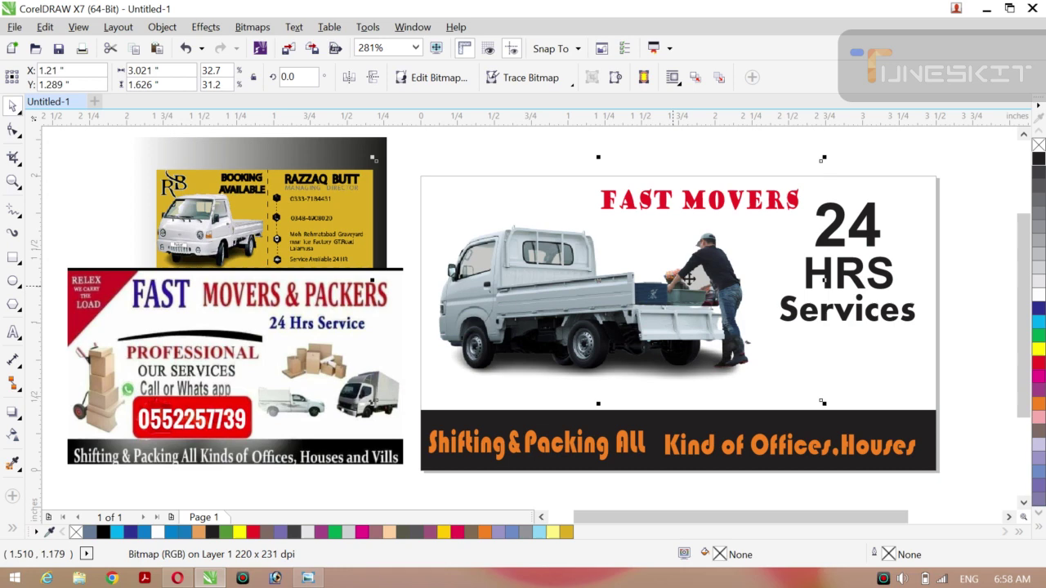
{"action": "left_click", "coordinate": [707, 206]}
{"action": "left_click_drag", "start_coordinate": [707, 211], "coordinate": [700, 208]}
Scale the FAST MOVERS title up, stretching it taller and wider to the left.
{"action": "left_click", "coordinate": [698, 201]}
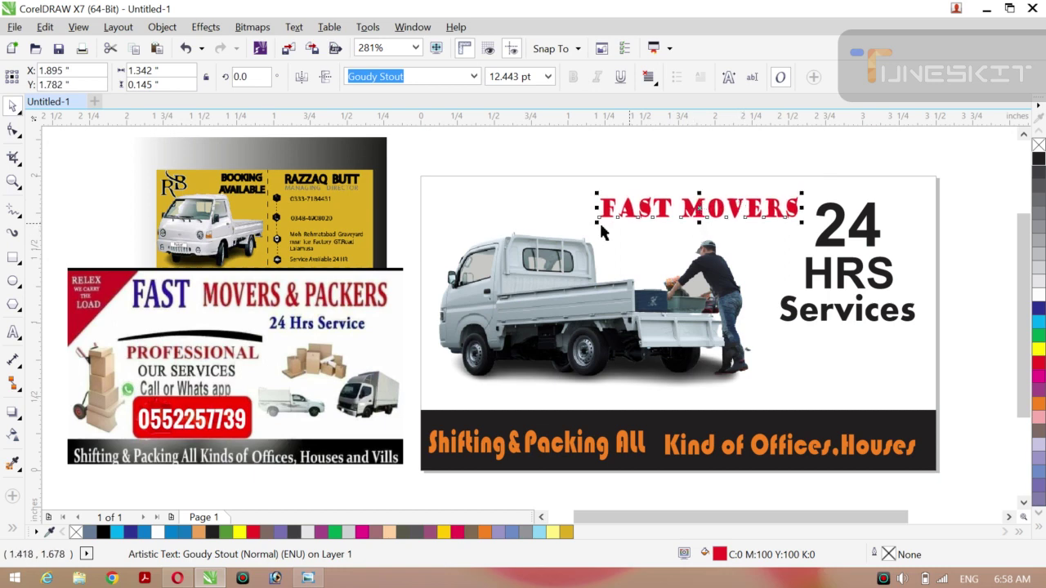
{"action": "left_click_drag", "start_coordinate": [598, 221], "coordinate": [583, 236]}
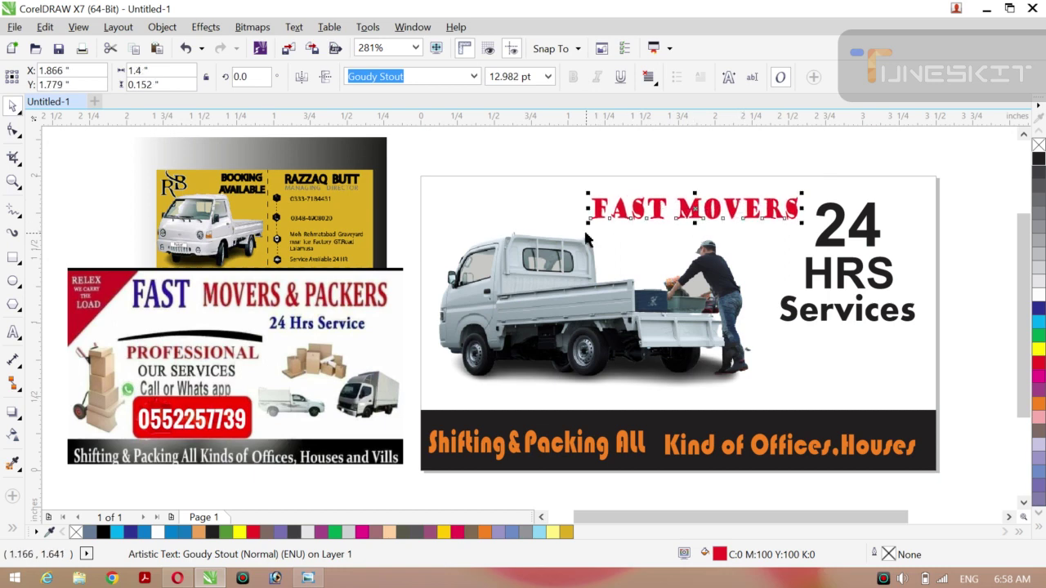
{"action": "left_click_drag", "start_coordinate": [695, 191], "coordinate": [695, 186]}
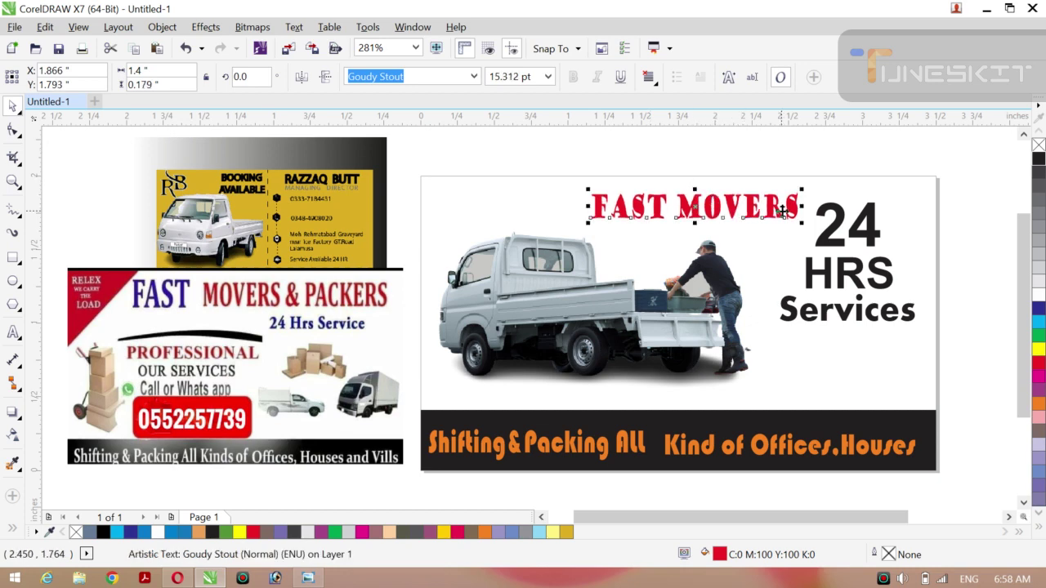
{"action": "left_click_drag", "start_coordinate": [586, 206], "coordinate": [577, 210]}
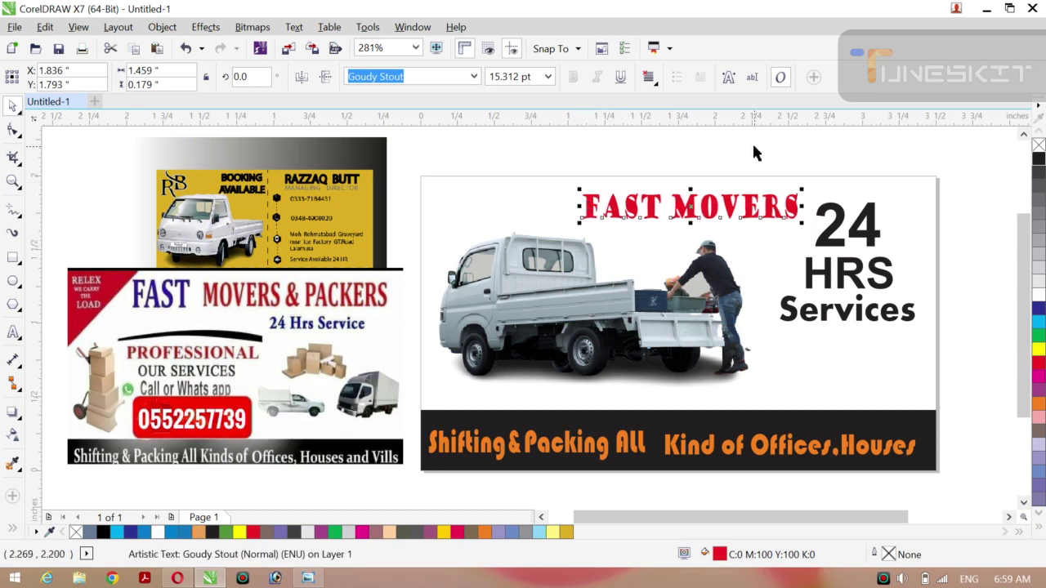
{"action": "left_click", "coordinate": [752, 149]}
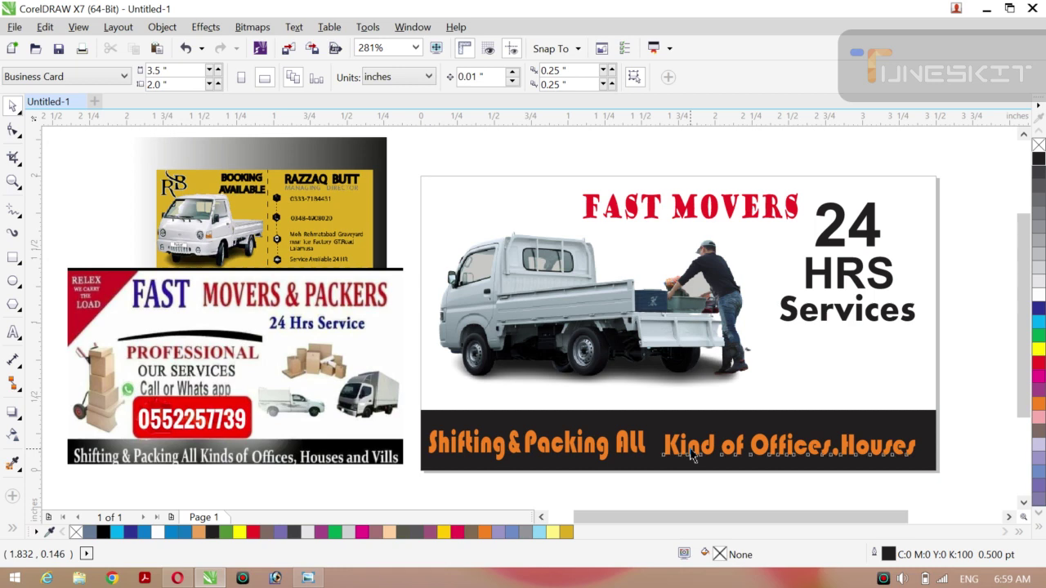
{"action": "left_click", "coordinate": [690, 456]}
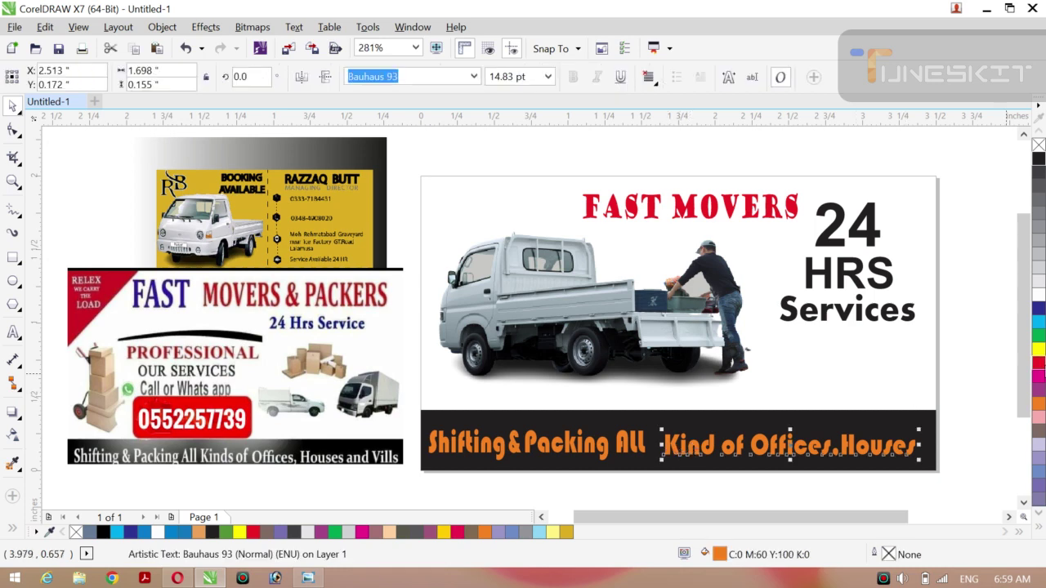
{"action": "left_click", "coordinate": [1040, 296]}
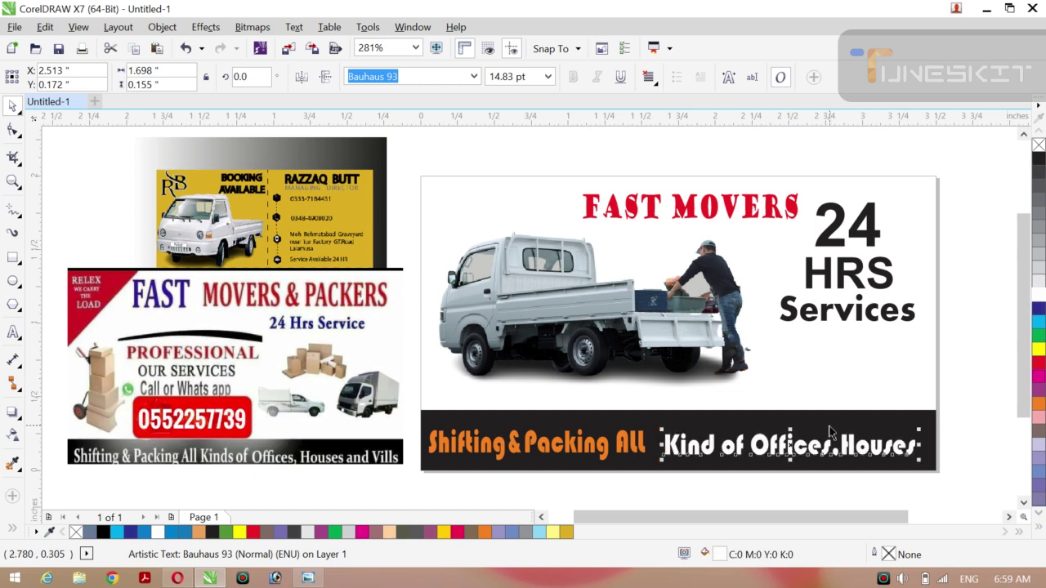
{"action": "left_click", "coordinate": [575, 451]}
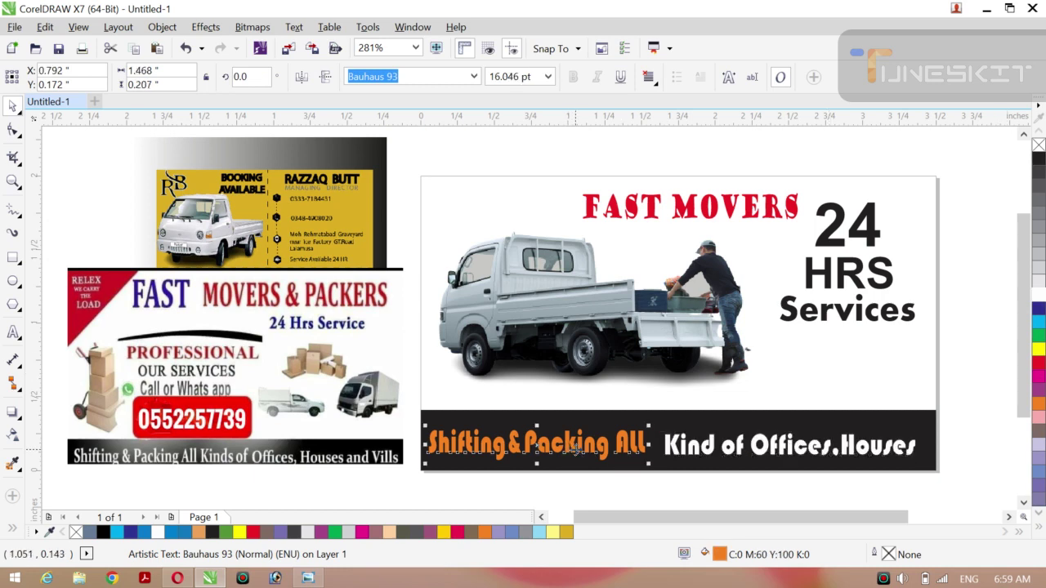
{"action": "left_click", "coordinate": [1039, 298]}
{"action": "left_click", "coordinate": [962, 271]}
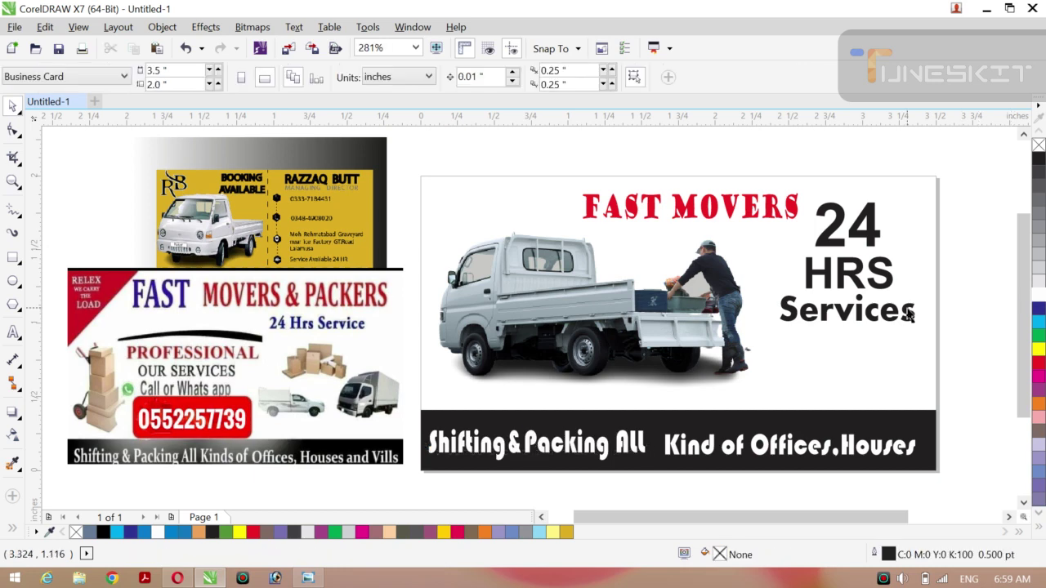
{"action": "left_click", "coordinate": [724, 433]}
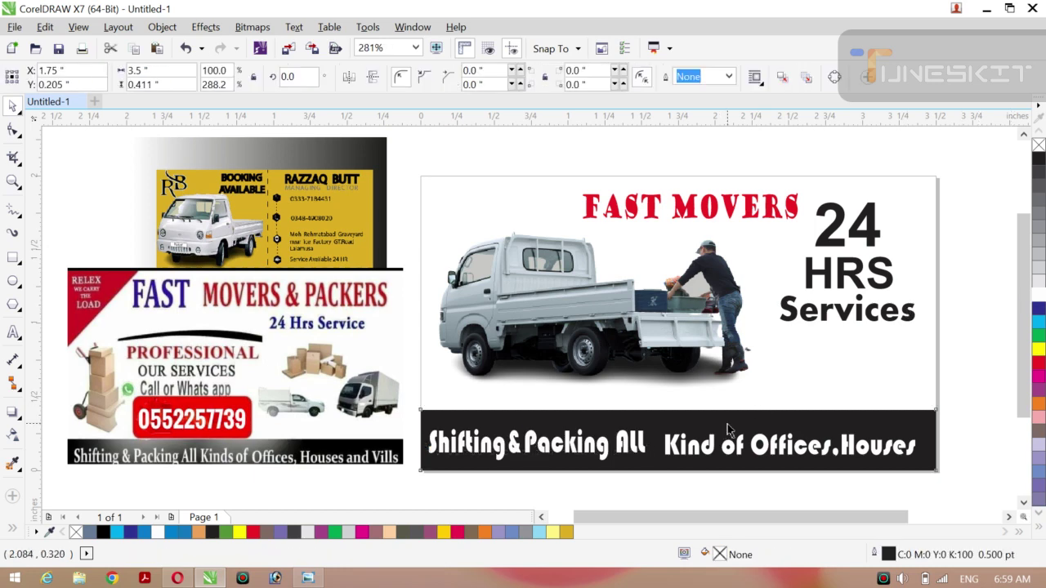
{"action": "left_click", "coordinate": [681, 402]}
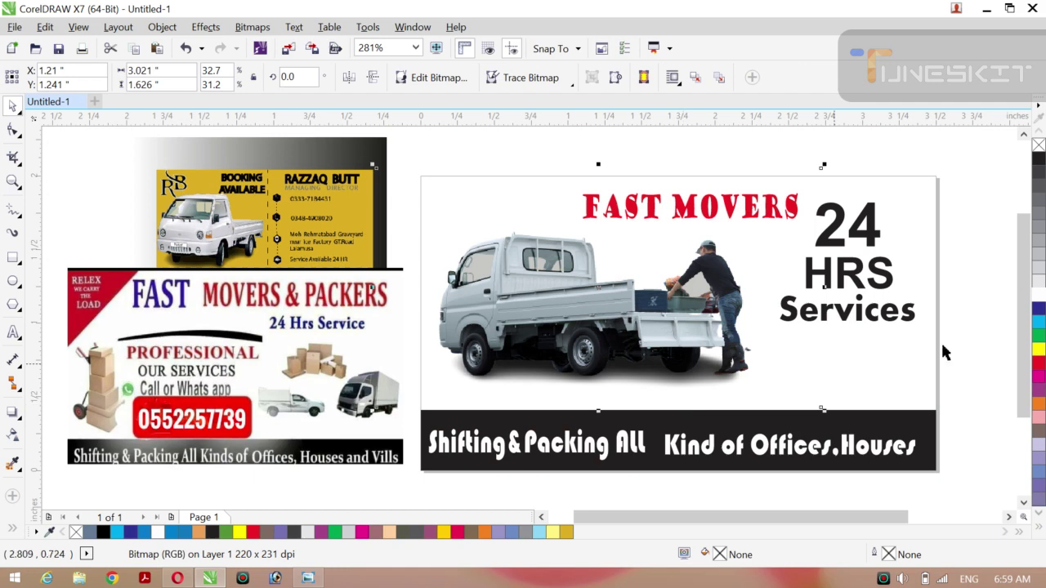
{"action": "left_click", "coordinate": [998, 350]}
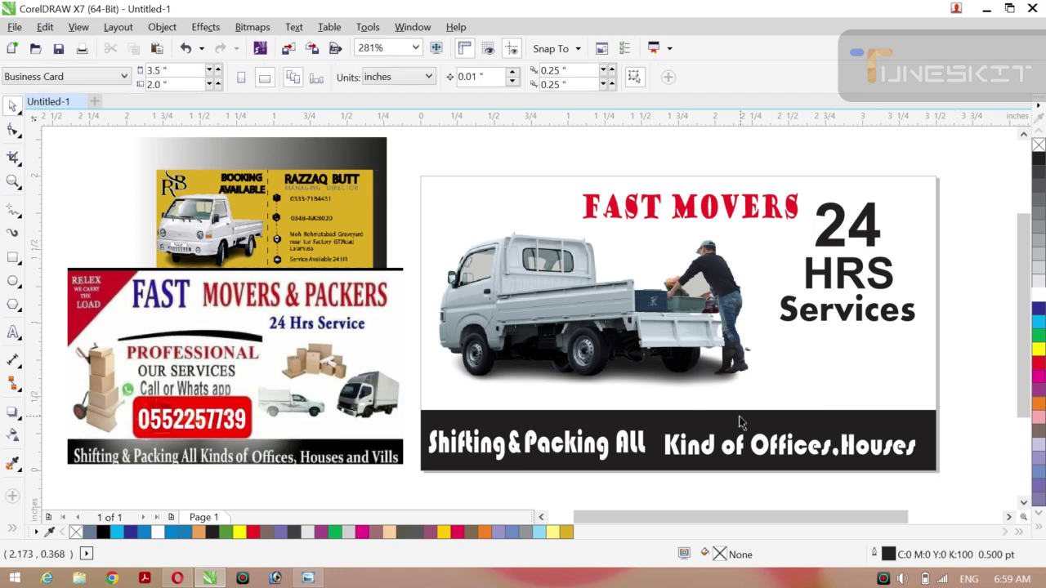
{"action": "left_click", "coordinate": [653, 415]}
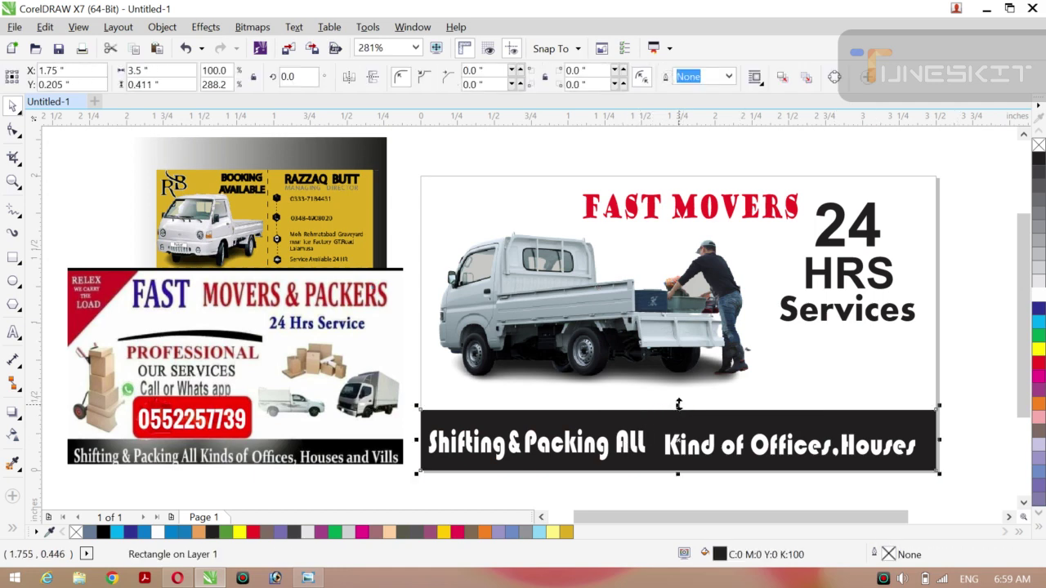
Raise the black band's top edge, then trial Services in dark blue on it and undo.
{"action": "left_click_drag", "start_coordinate": [679, 404], "coordinate": [677, 384]}
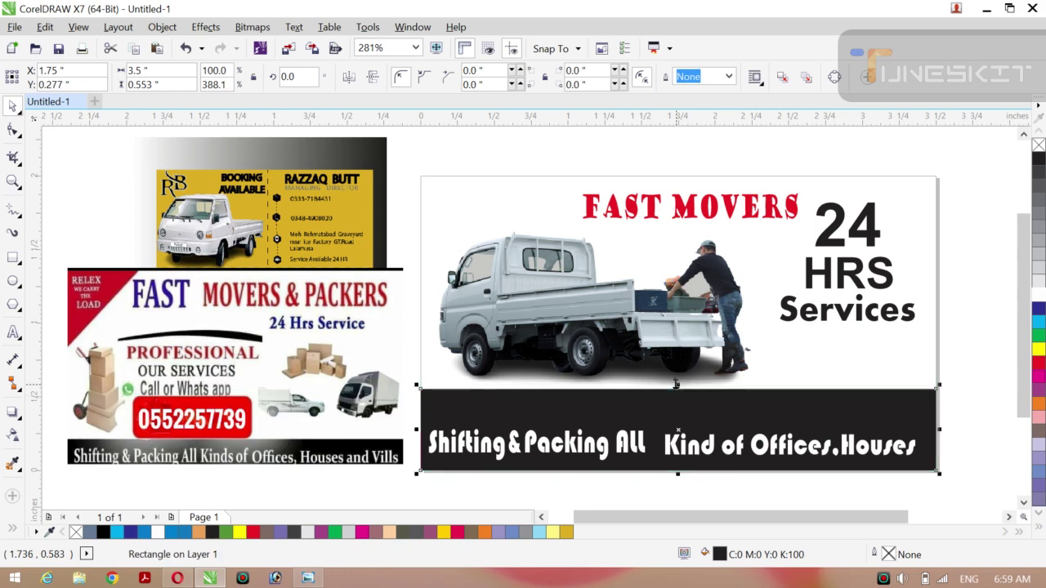
{"action": "left_click", "coordinate": [990, 377]}
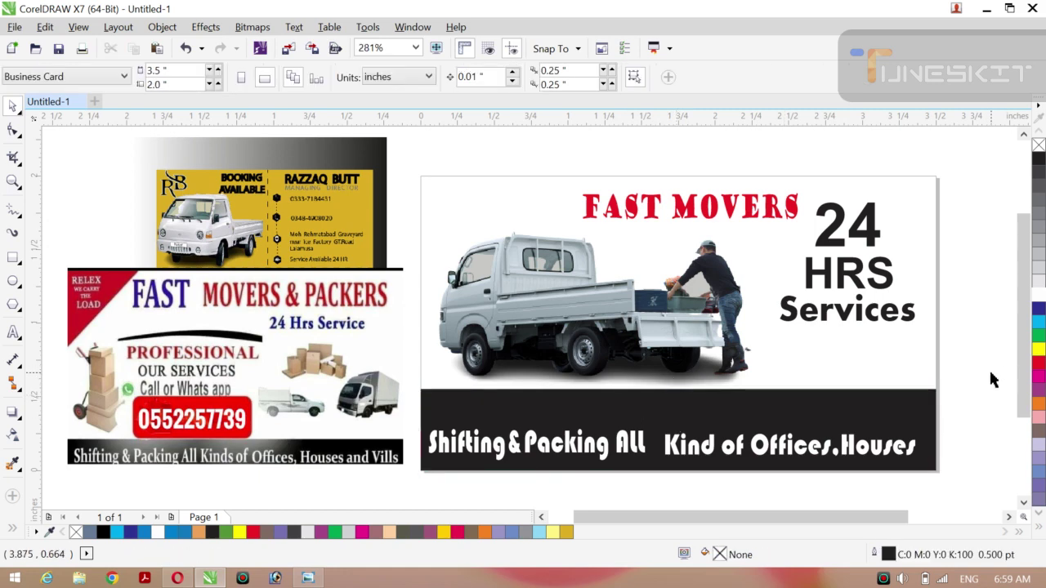
{"action": "left_click", "coordinate": [845, 313]}
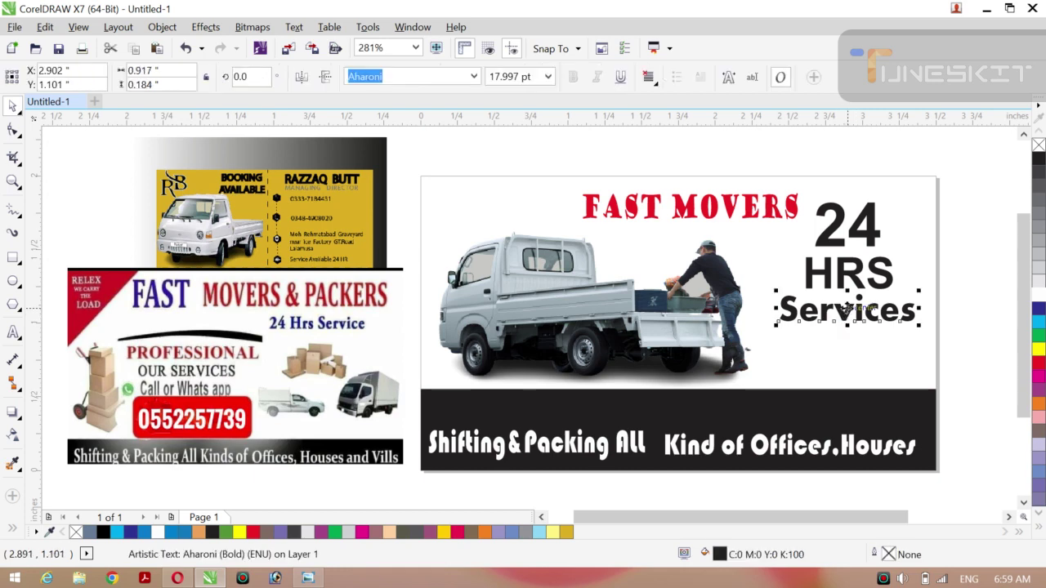
{"action": "left_click_drag", "start_coordinate": [845, 313], "coordinate": [802, 336]}
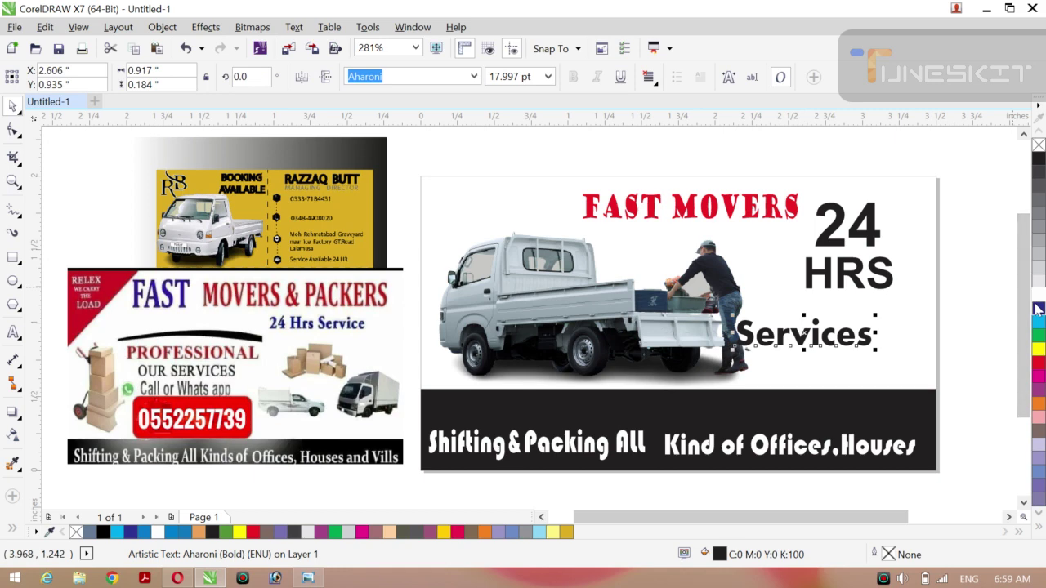
{"action": "left_click_drag", "start_coordinate": [1038, 309], "coordinate": [677, 413]}
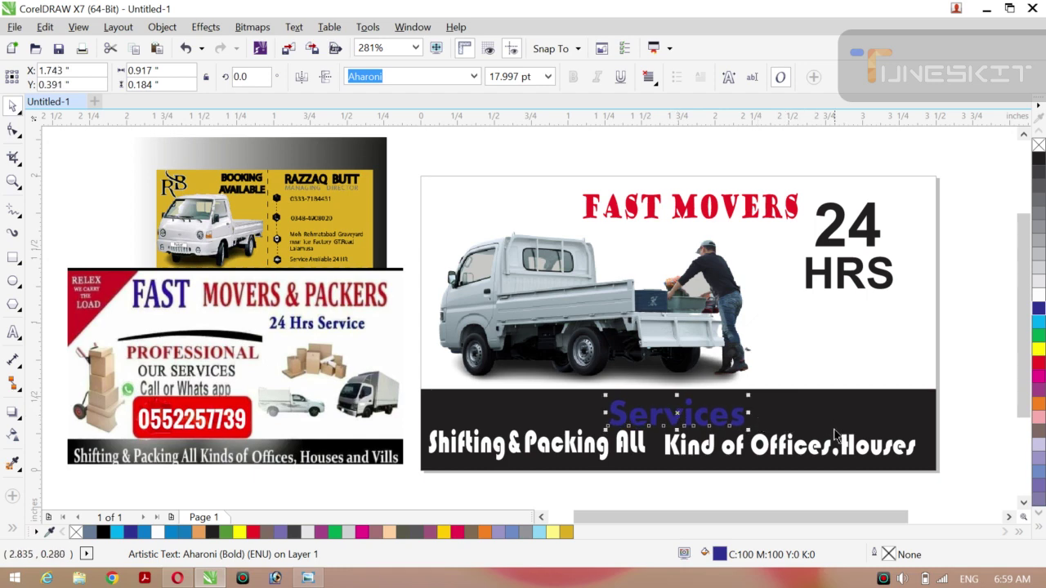
{"action": "key", "text": "ctrl+z"}
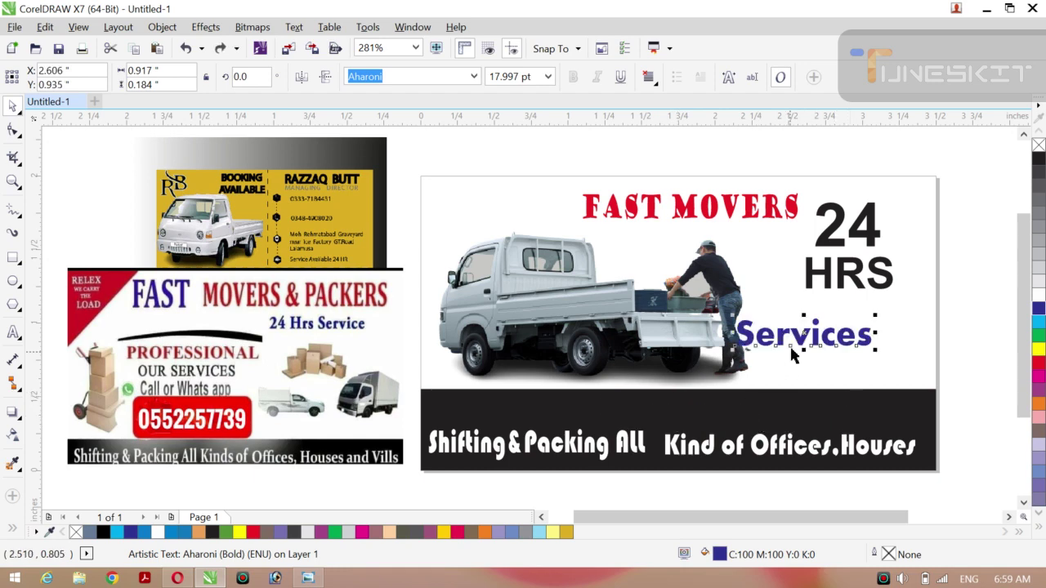
{"action": "key", "text": "ctrl+z"}
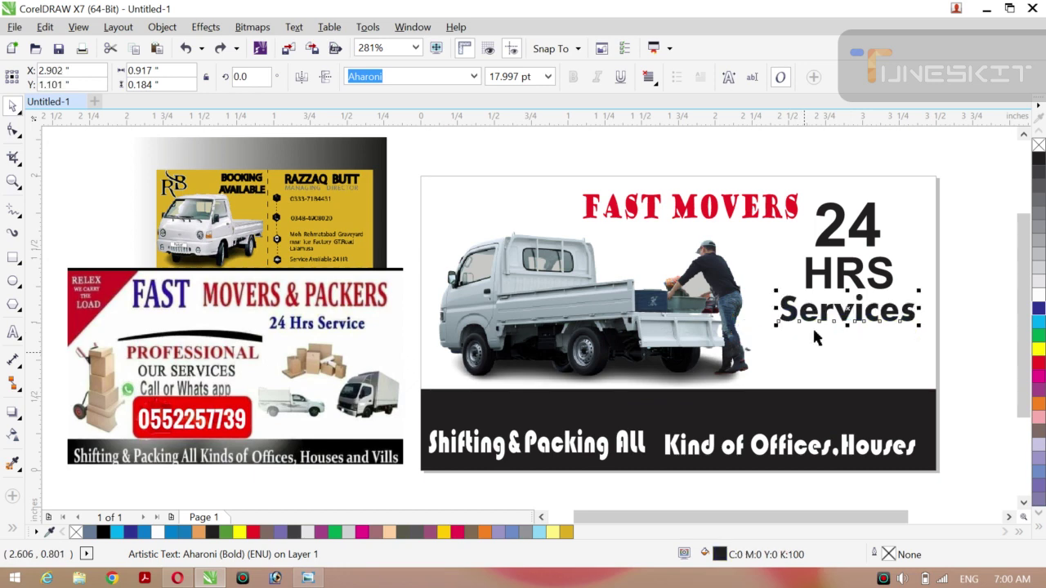
Trial a white copy of Services on the black band, then delete it.
{"action": "left_click_drag", "start_coordinate": [850, 308], "coordinate": [669, 407]}
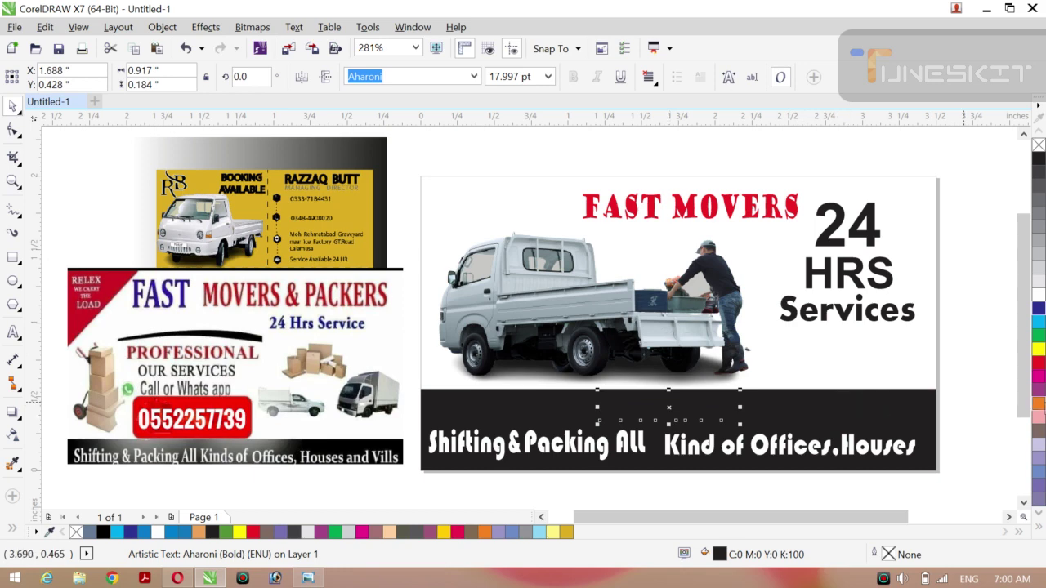
{"action": "left_click", "coordinate": [1038, 292]}
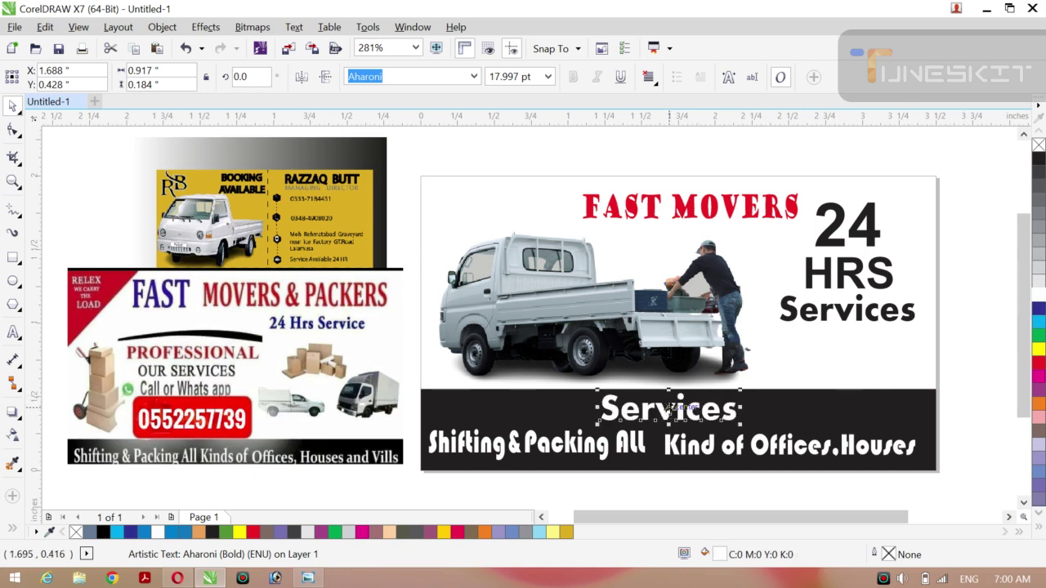
{"action": "left_click_drag", "start_coordinate": [668, 406], "coordinate": [672, 407]}
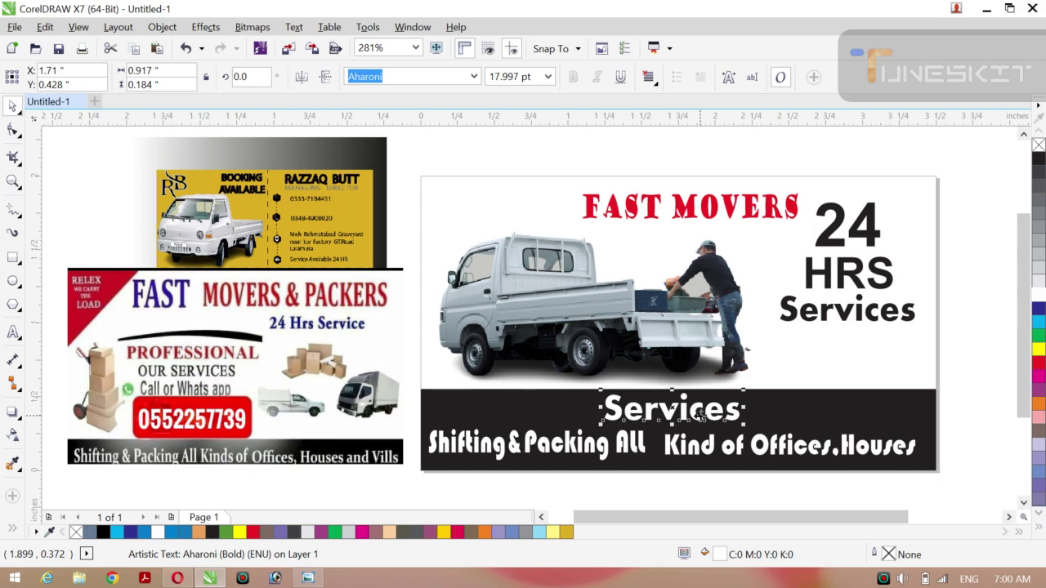
{"action": "key", "text": "Delete"}
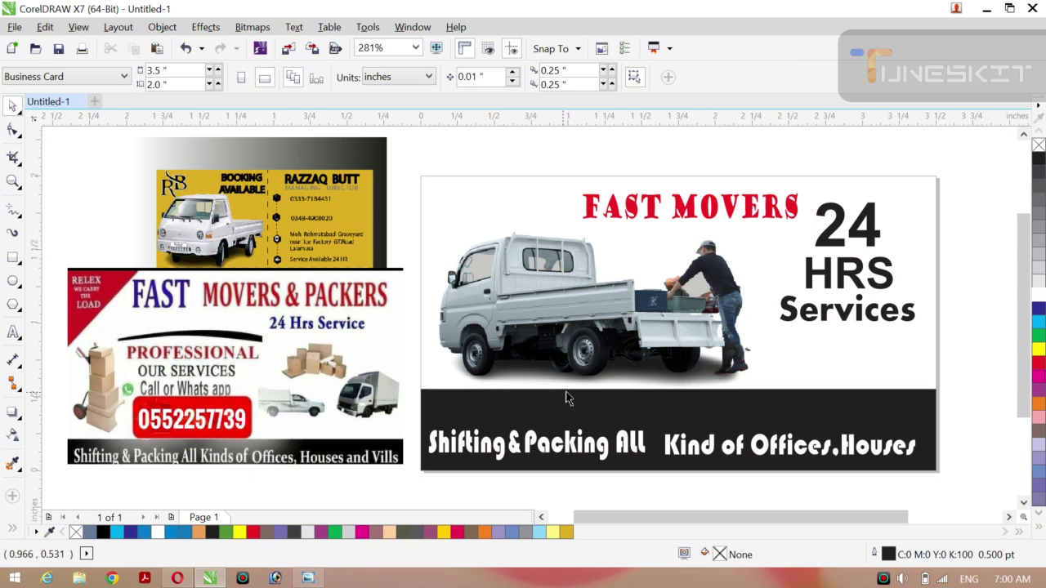
Shift the truck photo up and left and extend the black band upward to meet it.
{"action": "left_click", "coordinate": [667, 387]}
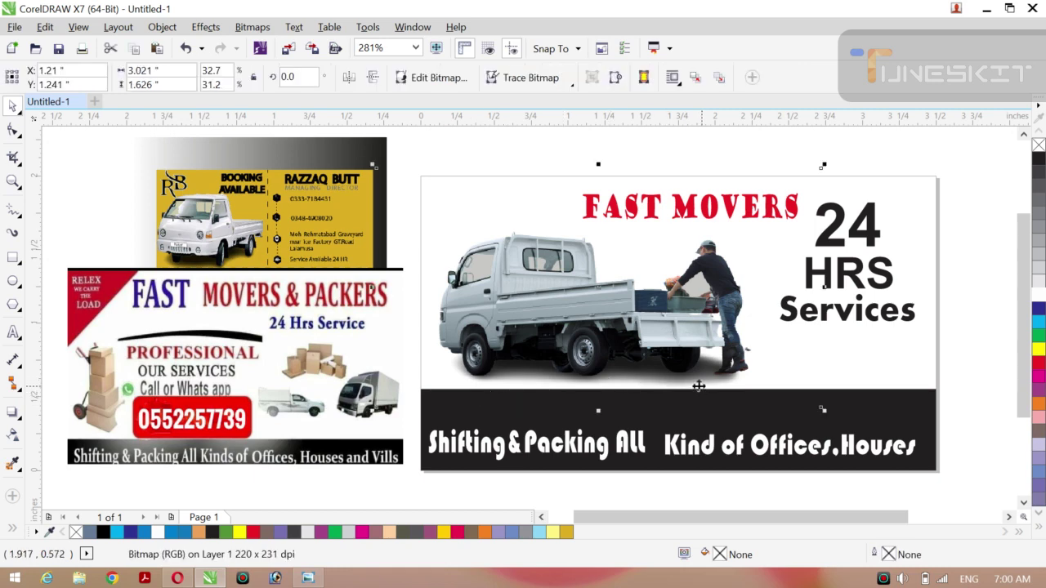
{"action": "left_click", "coordinate": [975, 351]}
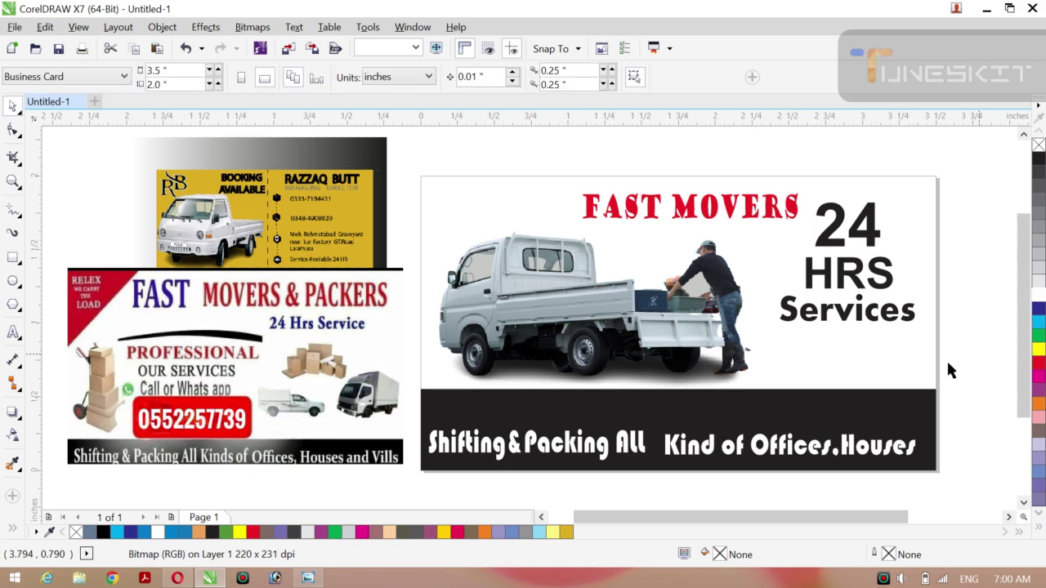
{"action": "left_click", "coordinate": [660, 411]}
{"action": "mouse_move", "coordinate": [677, 389]}
{"action": "left_mouse_down"}
{"action": "mouse_move", "coordinate": [636, 285]}
{"action": "mouse_move", "coordinate": [631, 305]}
{"action": "left_mouse_up"}
{"action": "left_click", "coordinate": [651, 334]}
{"action": "left_click", "coordinate": [634, 306]}
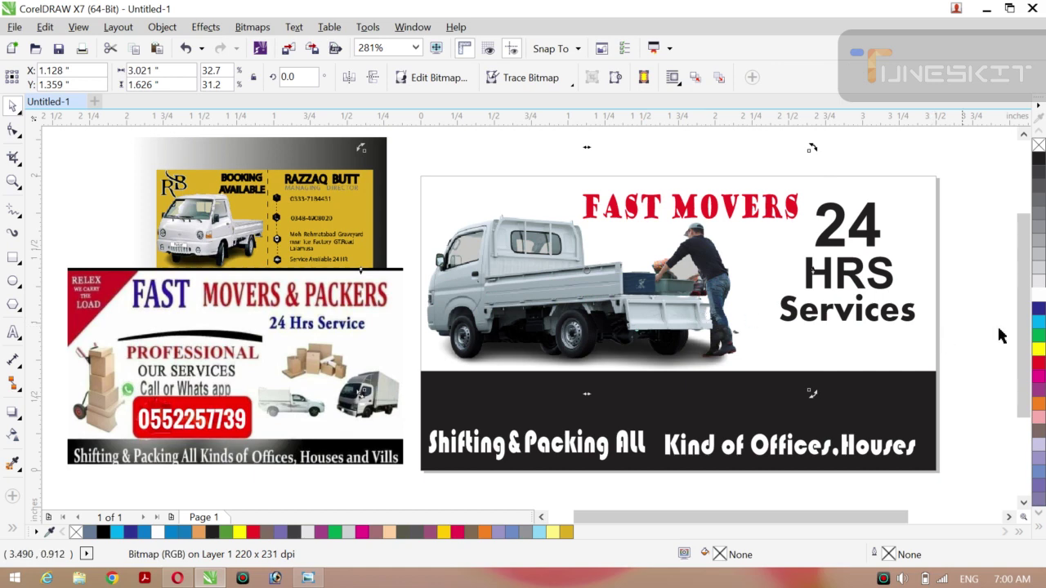
{"action": "left_click", "coordinate": [765, 394]}
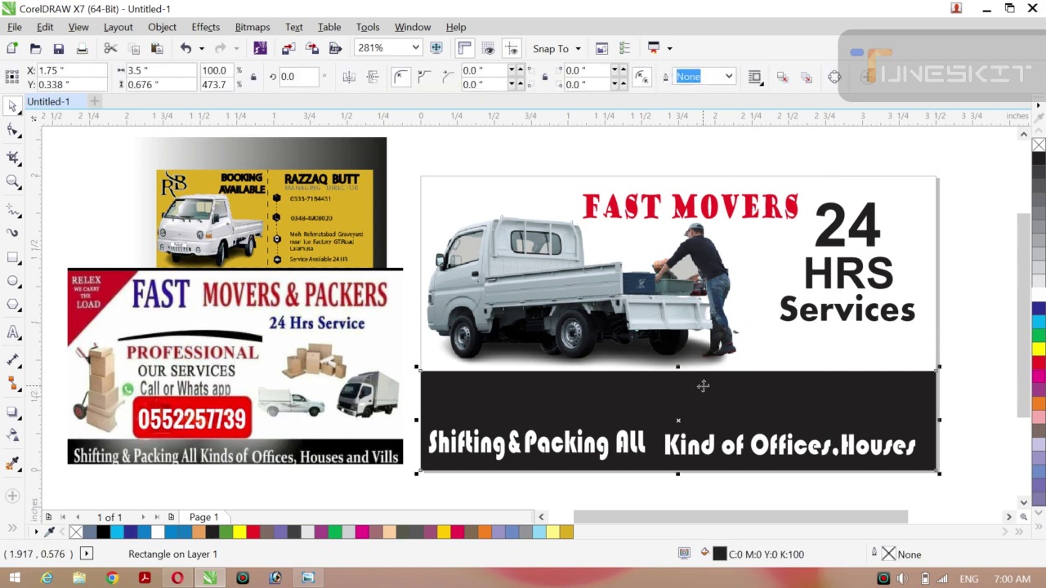
{"action": "left_click_drag", "start_coordinate": [677, 368], "coordinate": [677, 361]}
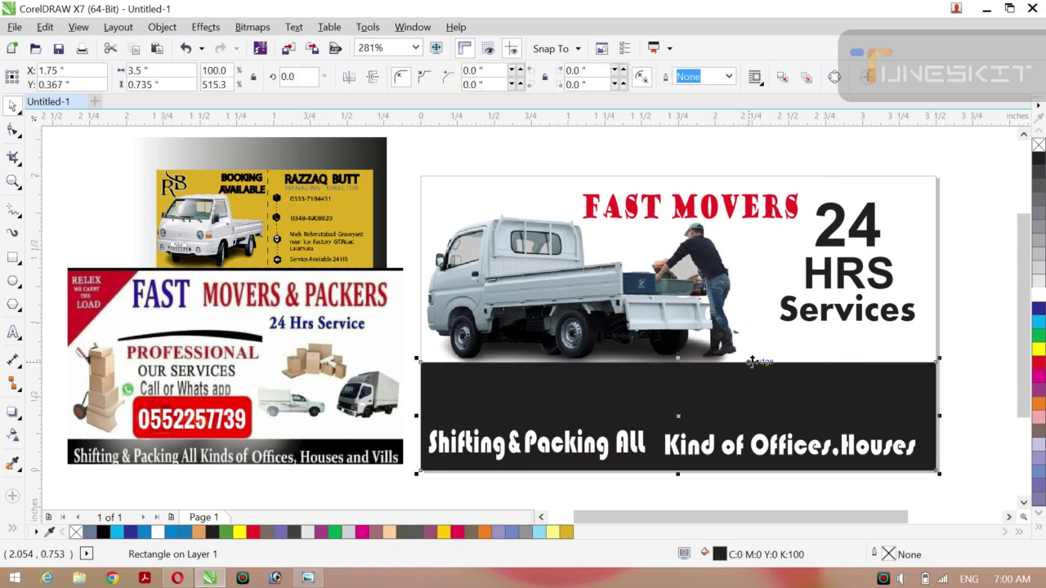
{"action": "left_click", "coordinate": [973, 332]}
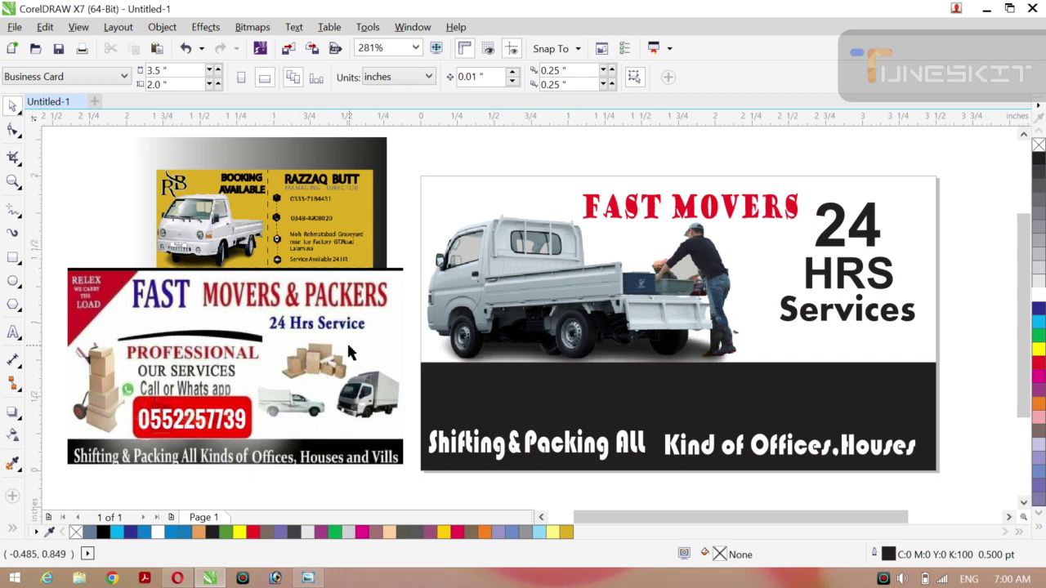
Draw a thin white bar on the right side of the black band.
{"action": "left_click", "coordinate": [13, 257]}
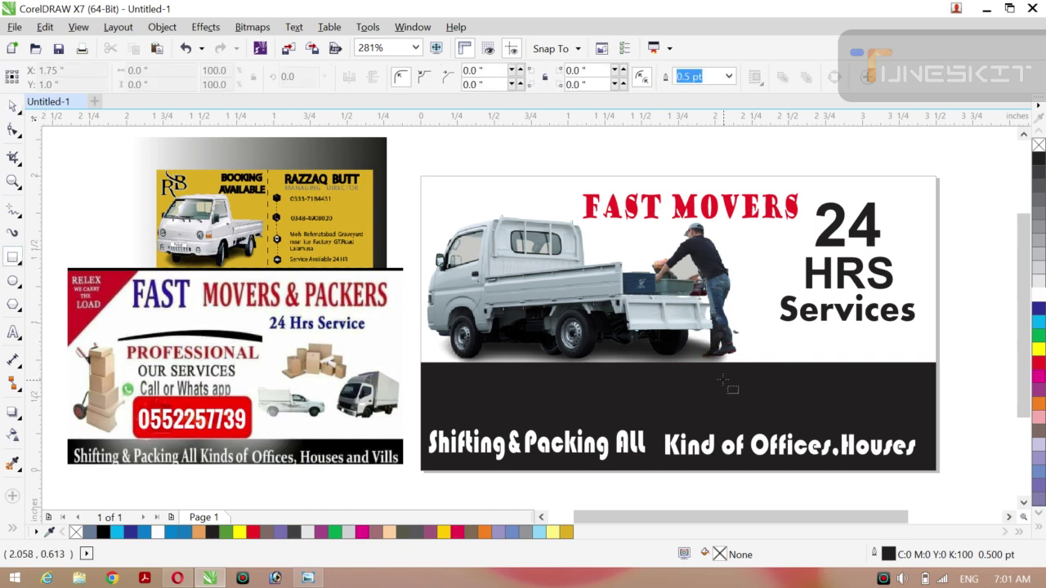
{"action": "left_click_drag", "start_coordinate": [711, 380], "coordinate": [930, 405]}
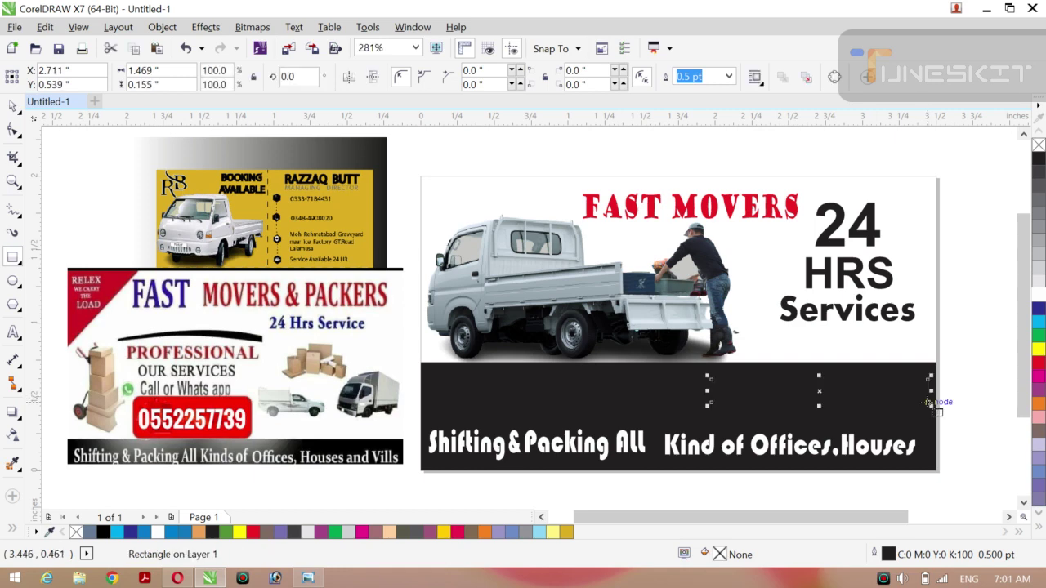
{"action": "left_click", "coordinate": [1038, 296]}
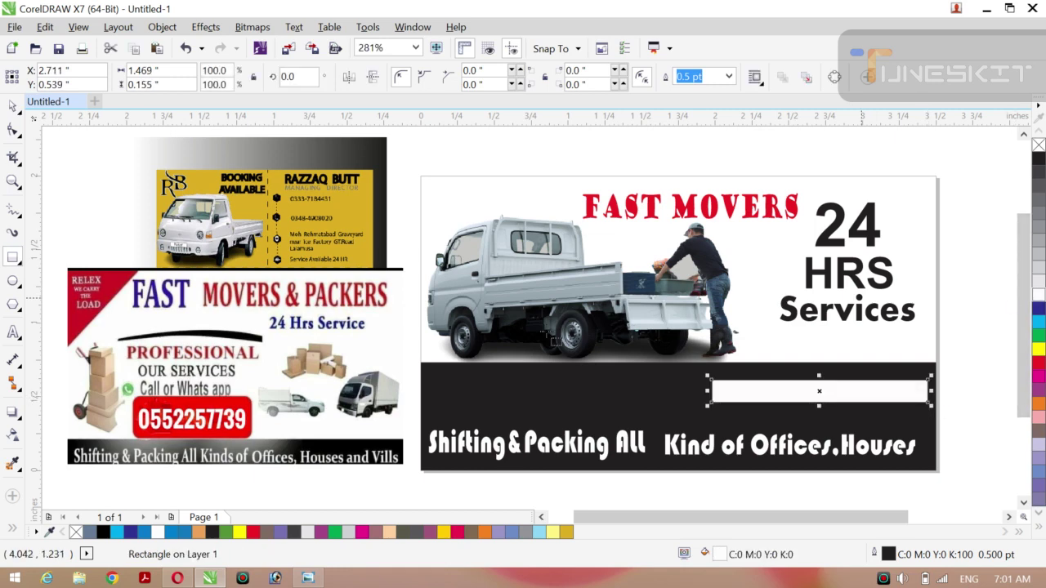
{"action": "left_click", "coordinate": [23, 116]}
{"action": "left_click", "coordinate": [42, 104]}
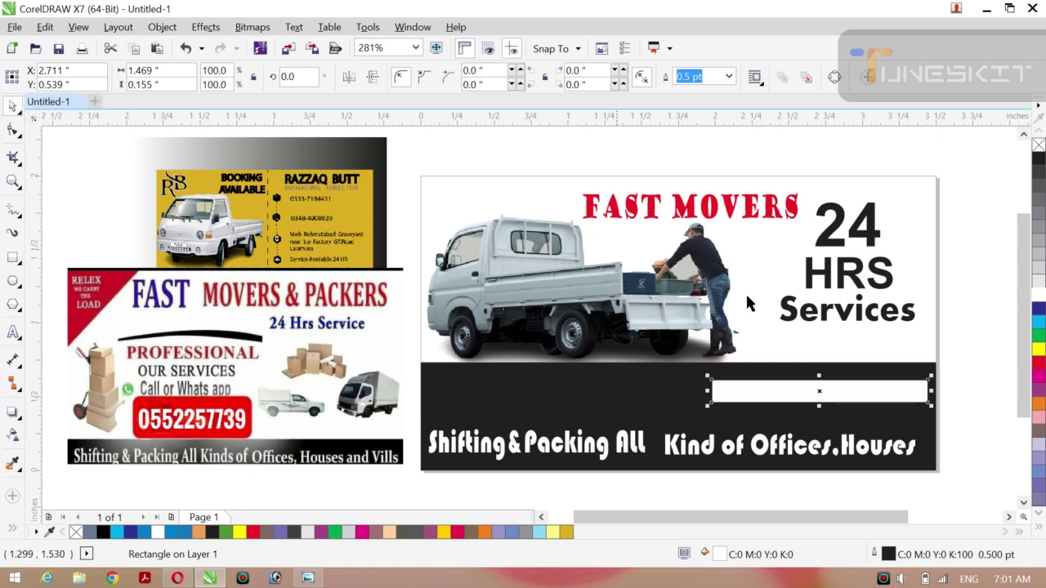
Duplicate the white bar below the original and nudge the two bars apart.
{"action": "left_click_drag", "start_coordinate": [819, 392], "coordinate": [818, 413]}
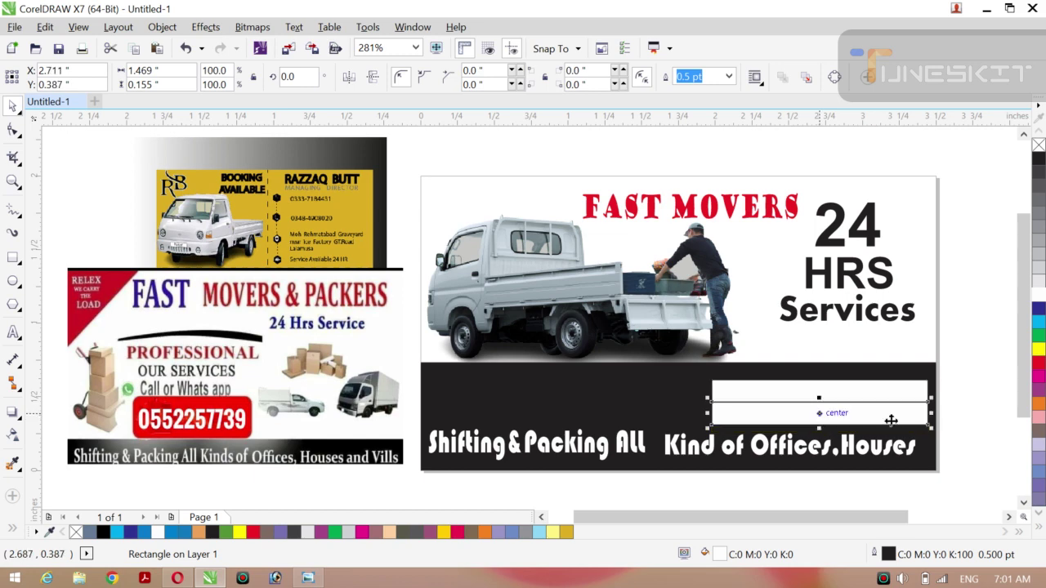
{"action": "key", "text": "Down"}
{"action": "key", "text": "Down"}
{"action": "key", "text": "Down"}
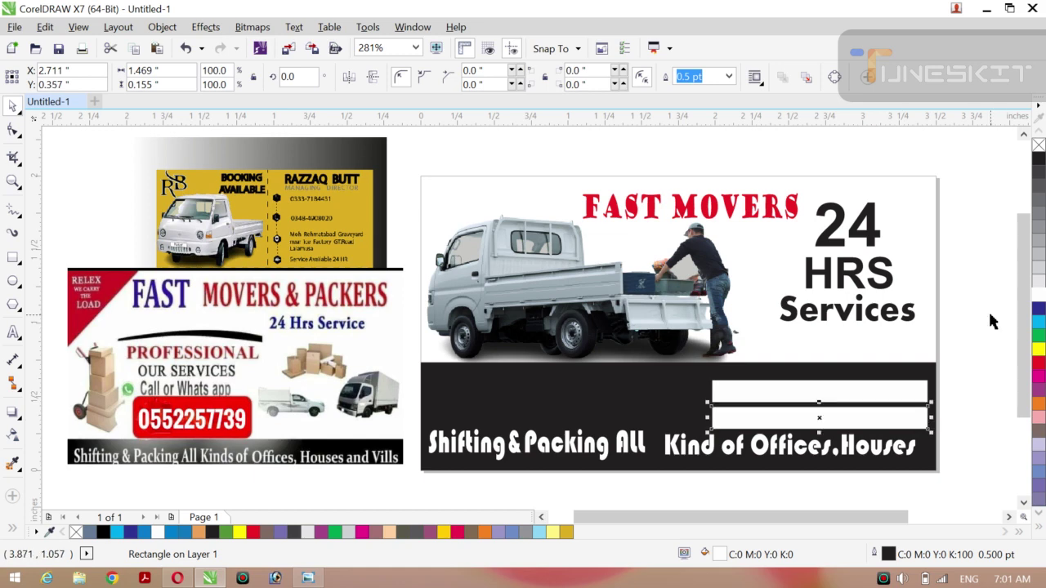
{"action": "left_click", "coordinate": [896, 396]}
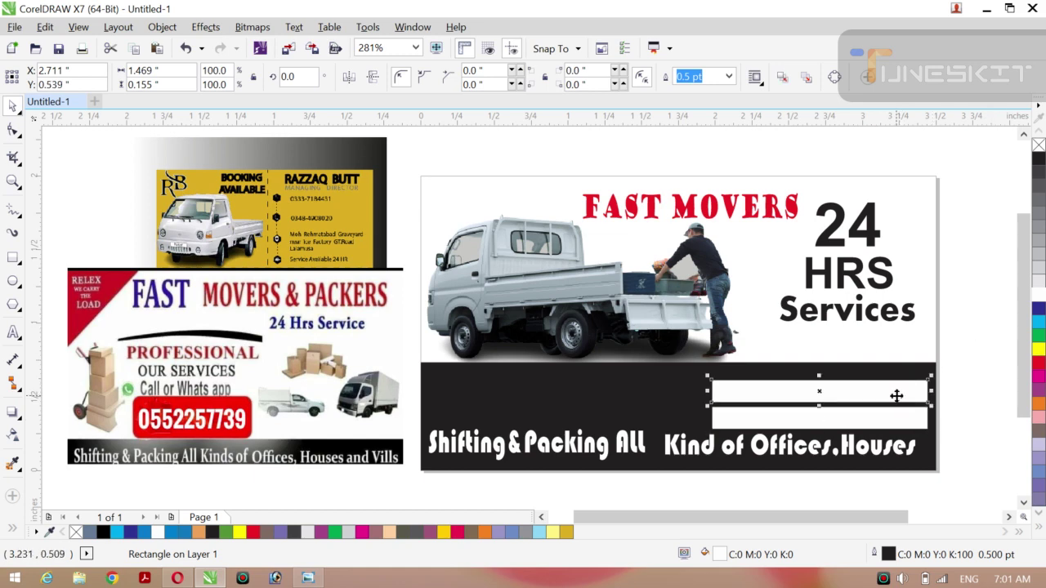
{"action": "key", "text": "Up"}
{"action": "key", "text": "Up"}
{"action": "key", "text": "Up"}
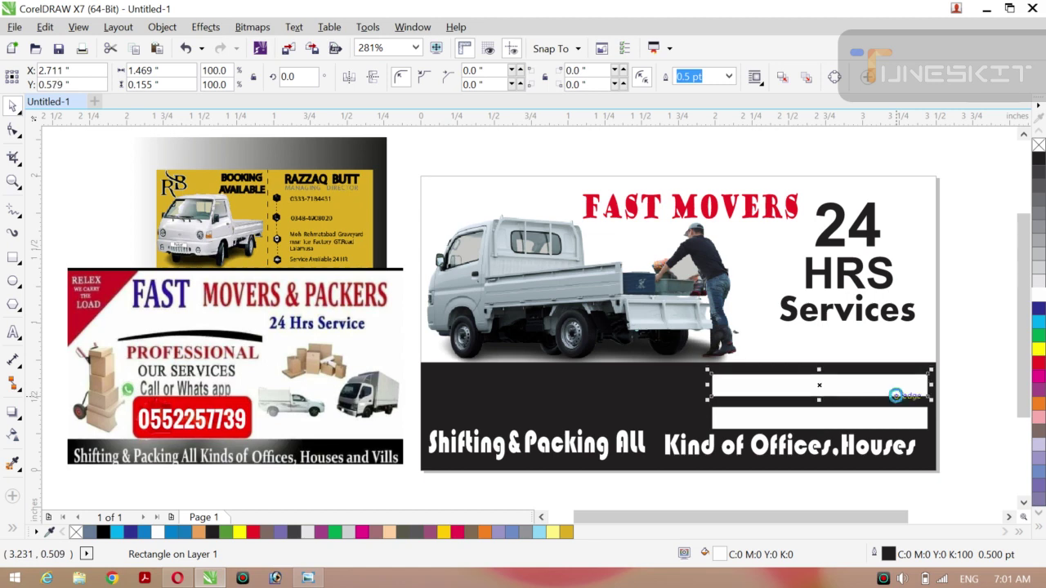
{"action": "left_click", "coordinate": [990, 339]}
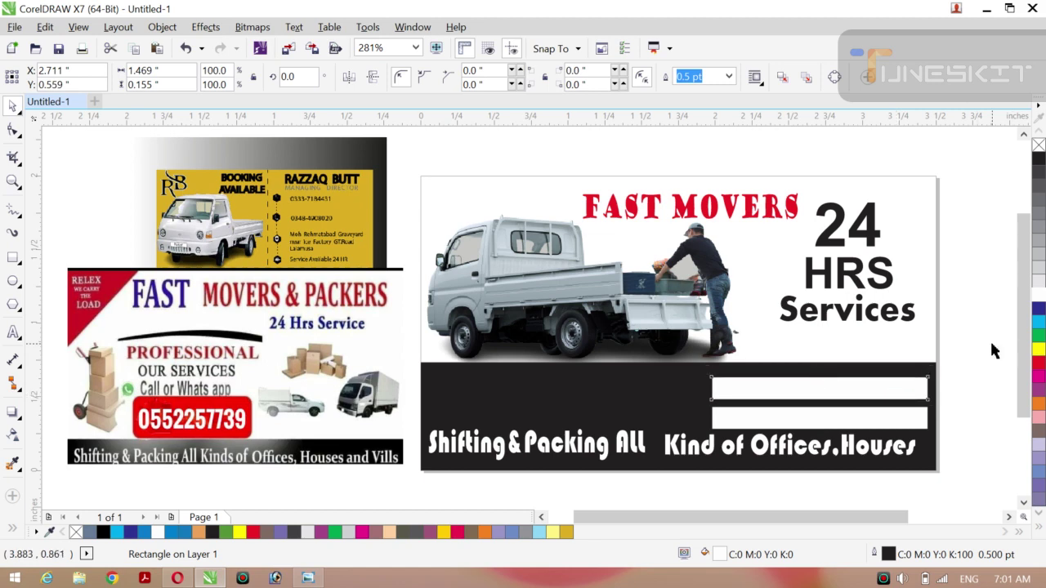
Set the outline width of both white bars to None.
{"action": "left_click", "coordinate": [891, 392]}
{"action": "left_click", "coordinate": [859, 424], "text": "shift"}
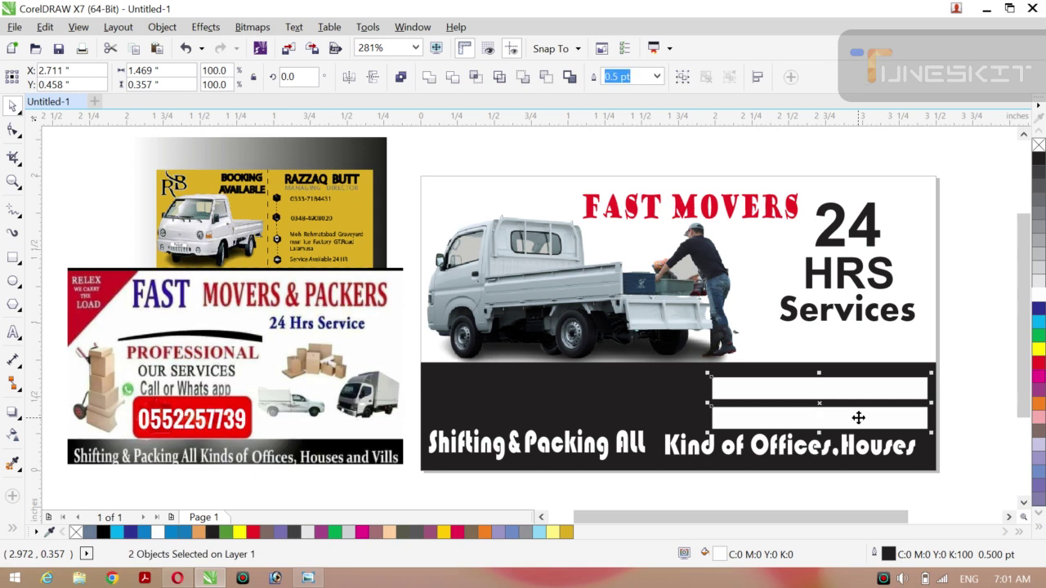
{"action": "left_click", "coordinate": [657, 77]}
{"action": "left_click", "coordinate": [615, 90]}
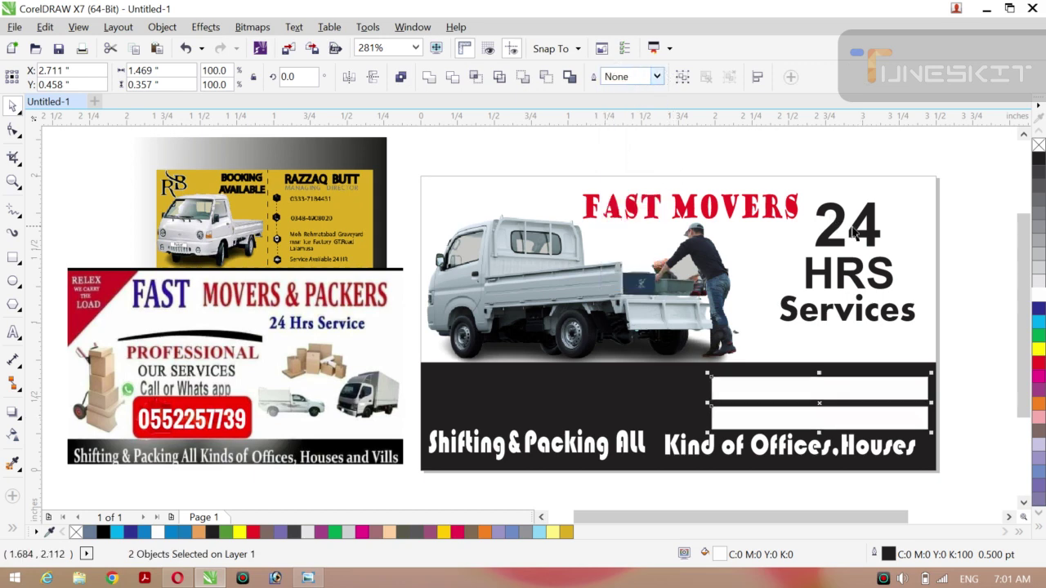
{"action": "left_click", "coordinate": [980, 250]}
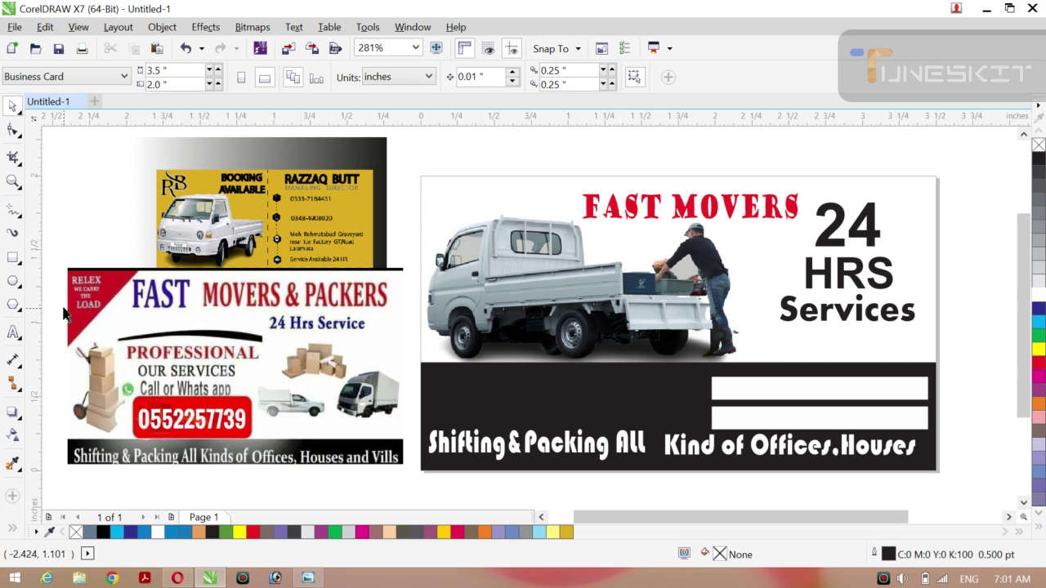
Type the business phone number as a new text line above the card.
{"action": "left_click", "coordinate": [13, 333]}
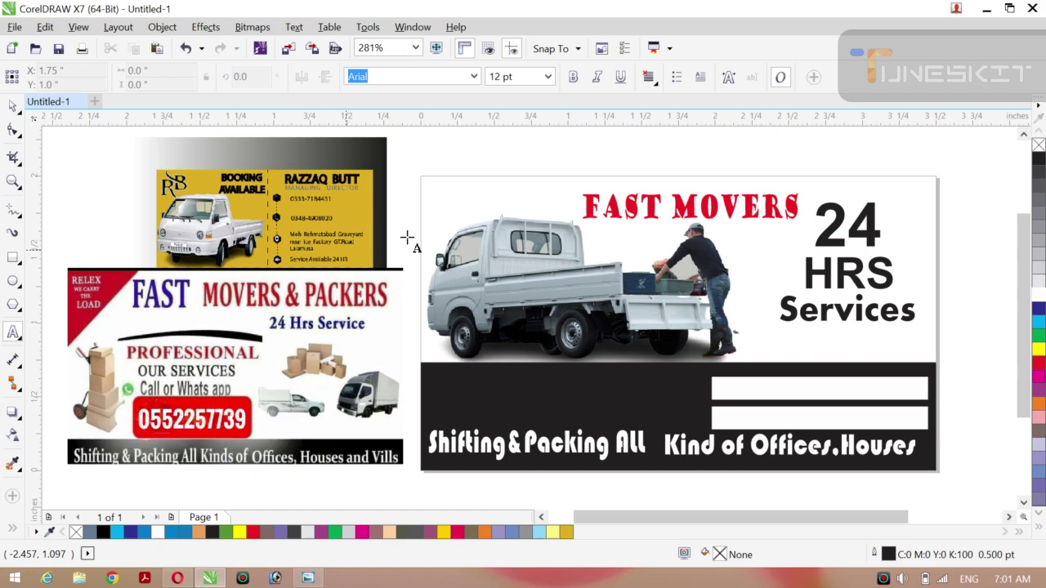
{"action": "left_click", "coordinate": [507, 163]}
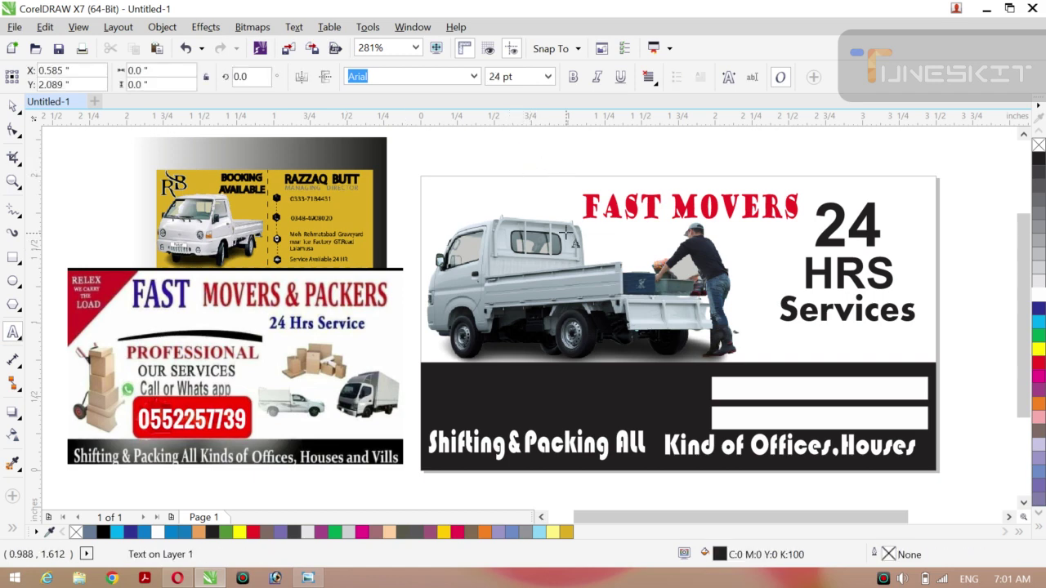
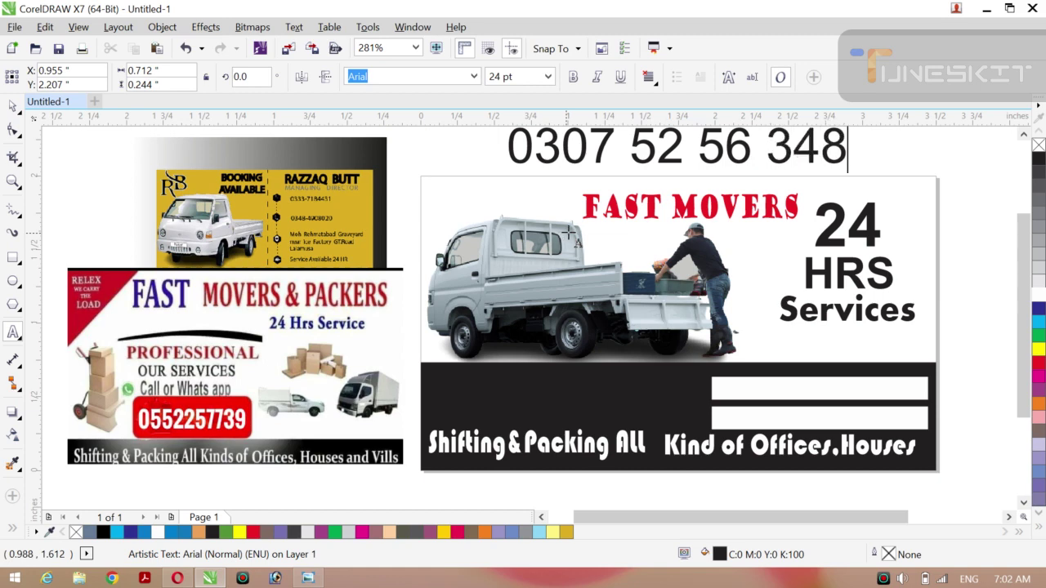
{"action": "left_click", "coordinate": [12, 107]}
{"action": "left_click", "coordinate": [49, 103]}
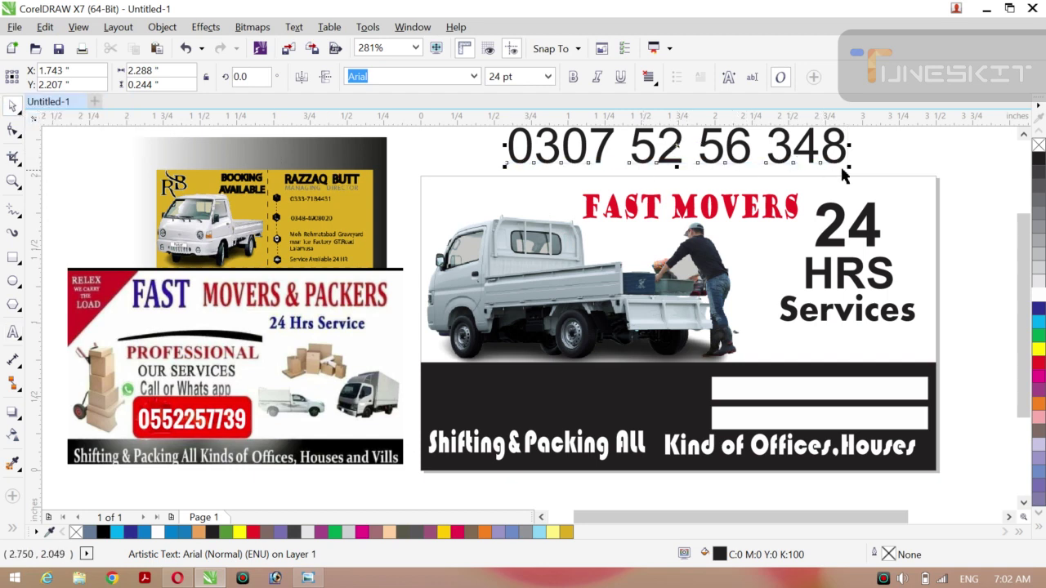
Shrink the phone number to fit inside the upper white bar and colour it red.
{"action": "left_click_drag", "start_coordinate": [846, 167], "coordinate": [820, 162]}
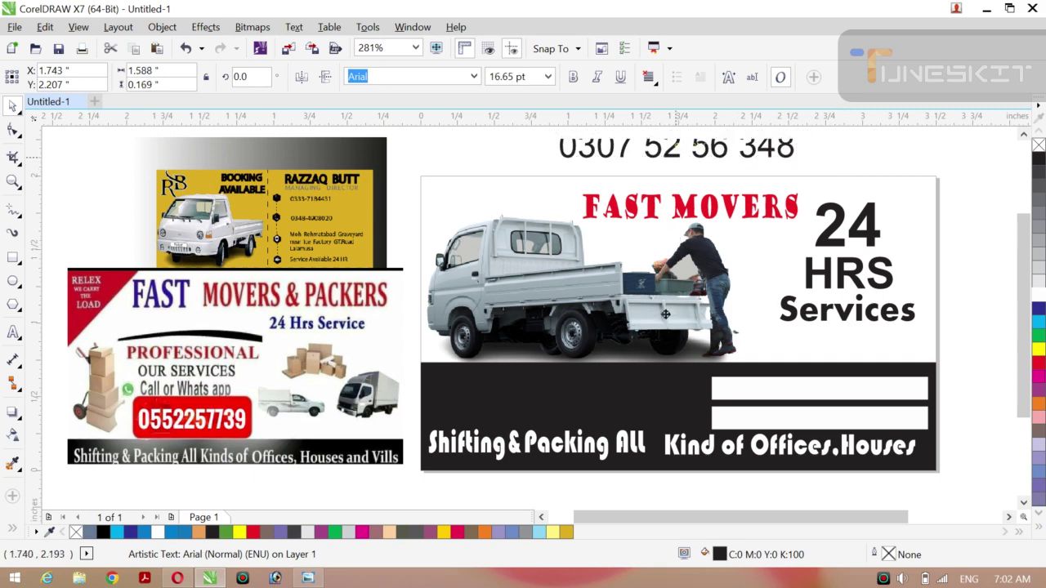
{"action": "left_click_drag", "start_coordinate": [666, 314], "coordinate": [812, 389]}
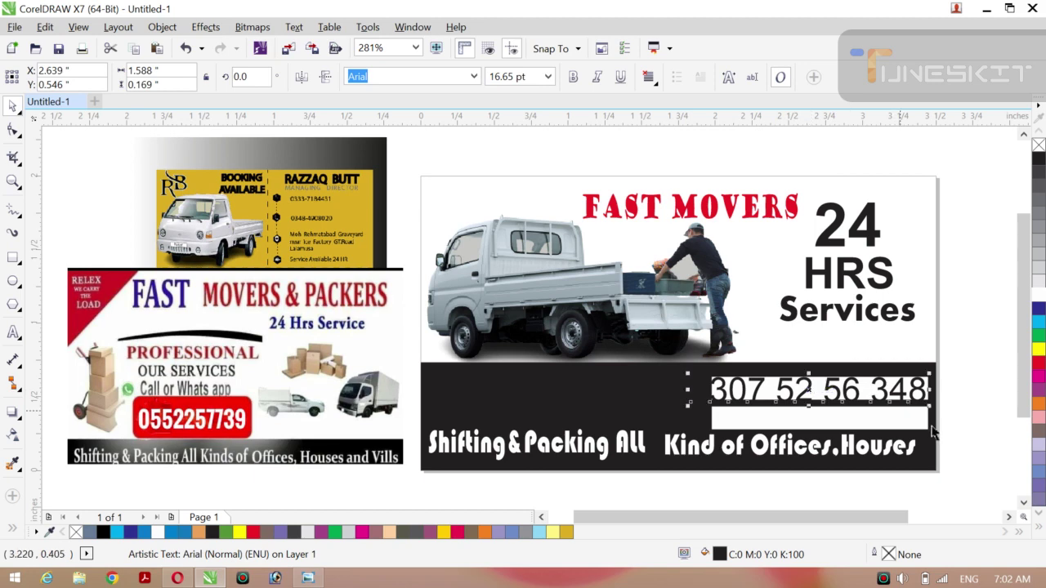
{"action": "left_click_drag", "start_coordinate": [930, 406], "coordinate": [906, 404]}
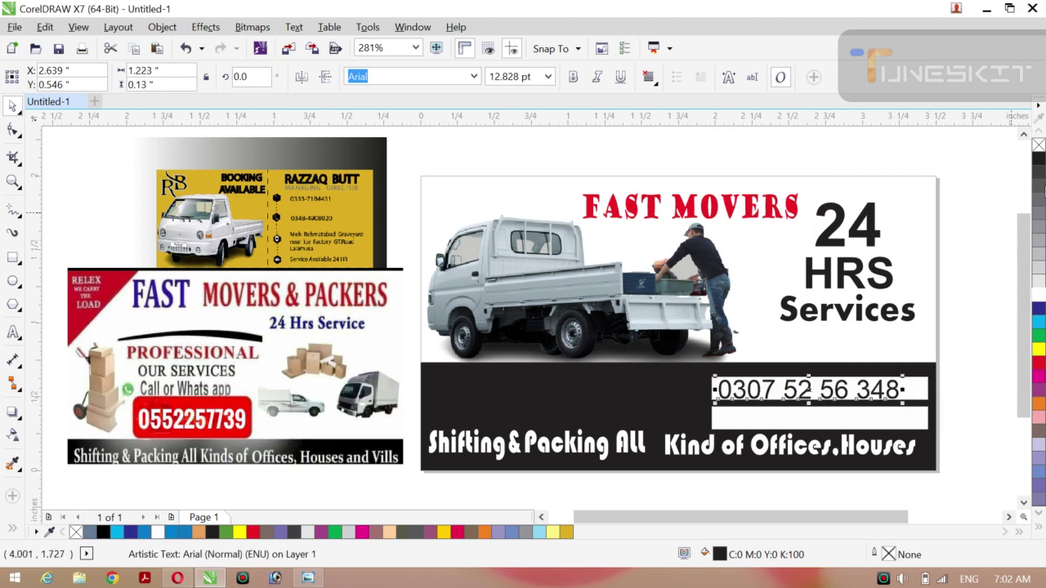
{"action": "left_click", "coordinate": [1039, 348]}
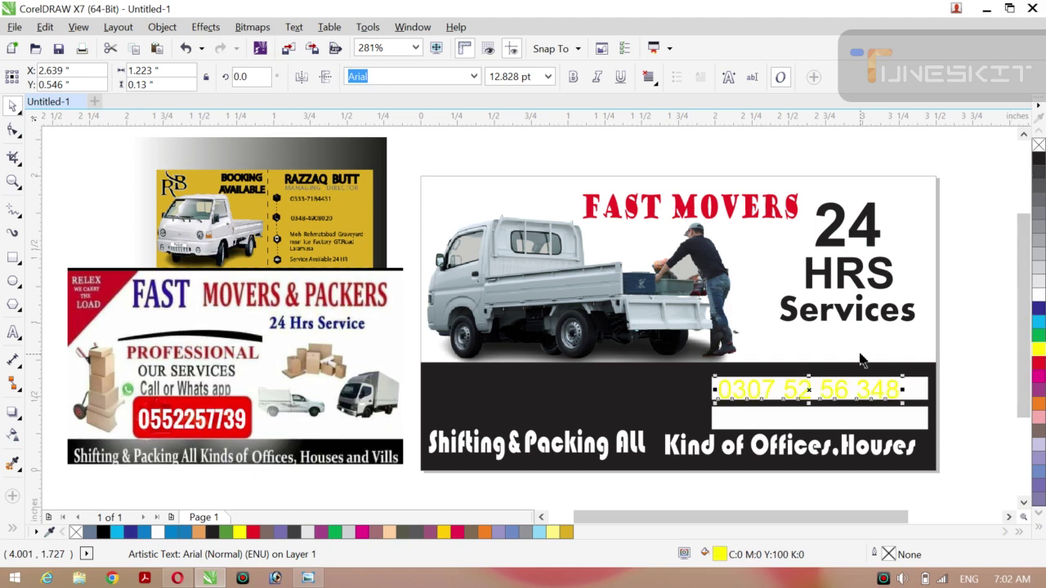
{"action": "left_click", "coordinate": [1039, 363]}
{"action": "left_click_drag", "start_coordinate": [785, 384], "coordinate": [817, 389]}
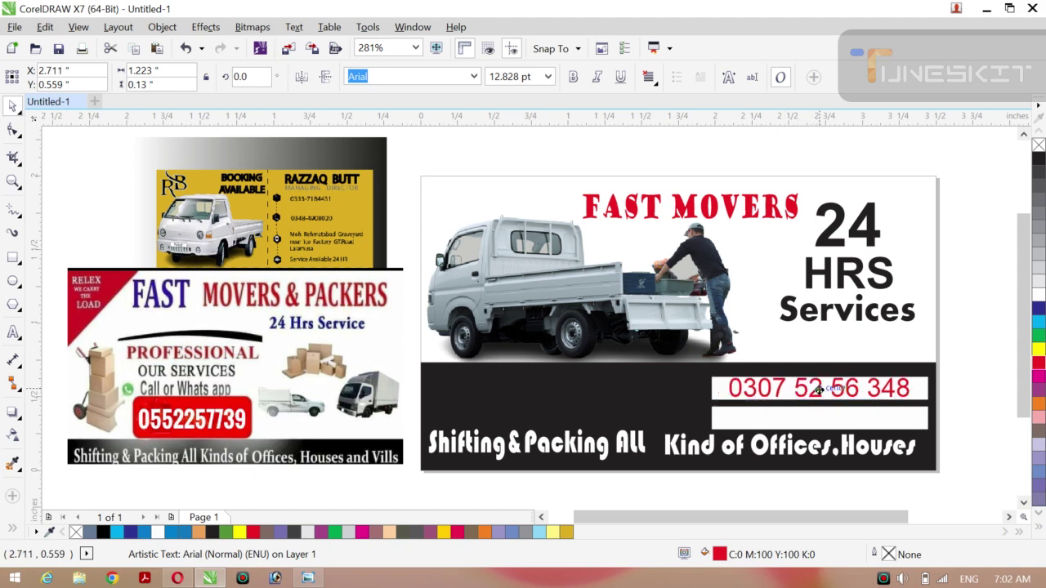
{"action": "left_click", "coordinate": [969, 335]}
{"action": "left_click", "coordinate": [894, 390]}
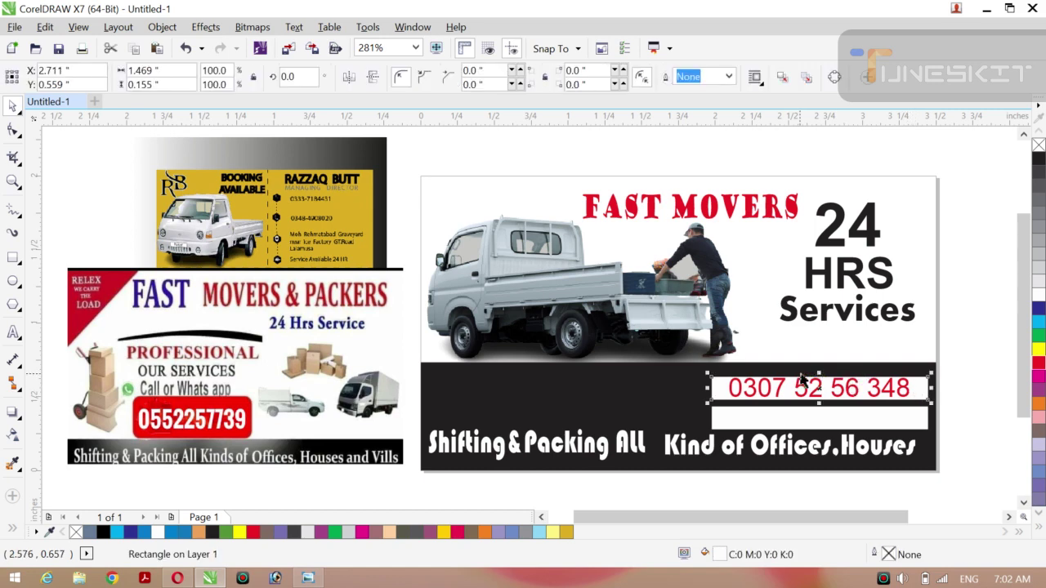
Make the white bar behind the phone number taller and round its corners.
{"action": "left_click_drag", "start_coordinate": [818, 375], "coordinate": [818, 367]}
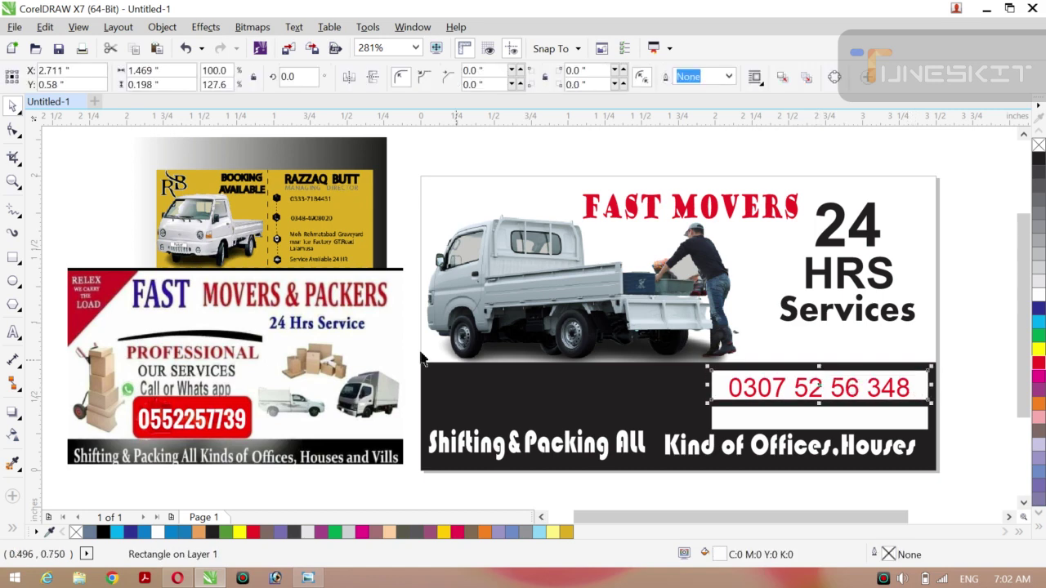
{"action": "left_click", "coordinate": [12, 128]}
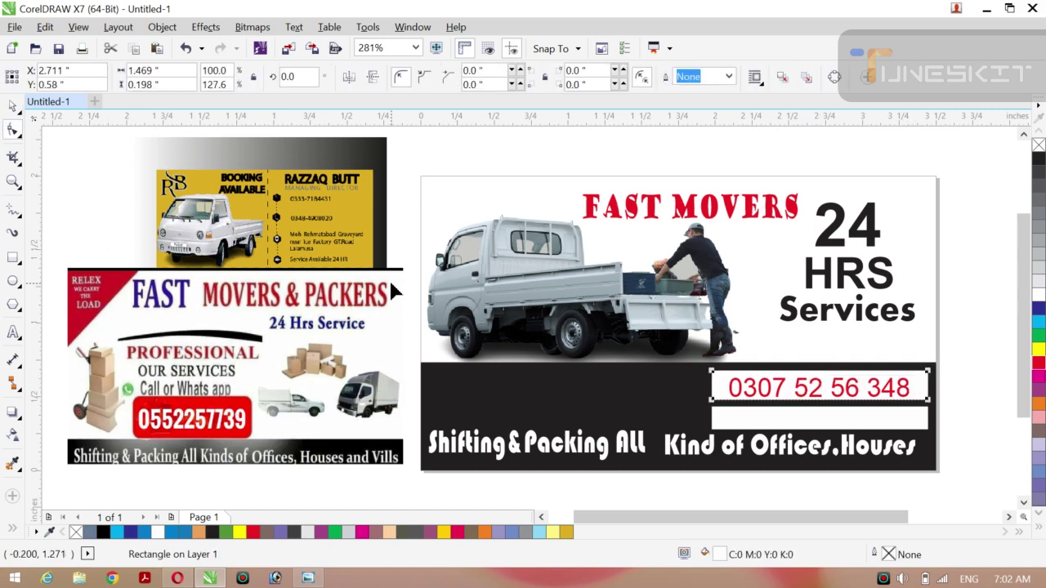
{"action": "left_click_drag", "start_coordinate": [711, 374], "coordinate": [729, 373]}
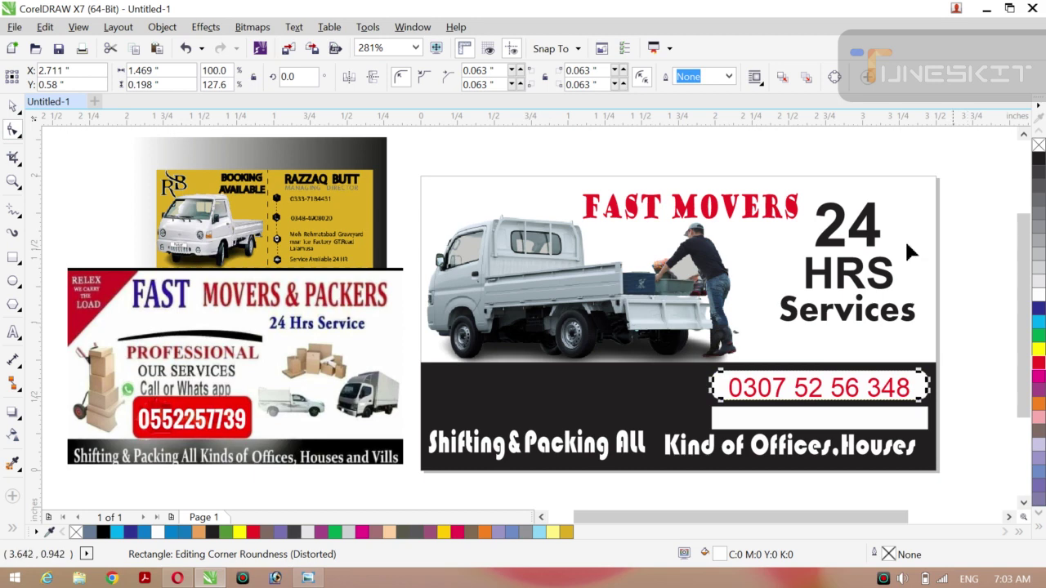
{"action": "left_click", "coordinate": [12, 107]}
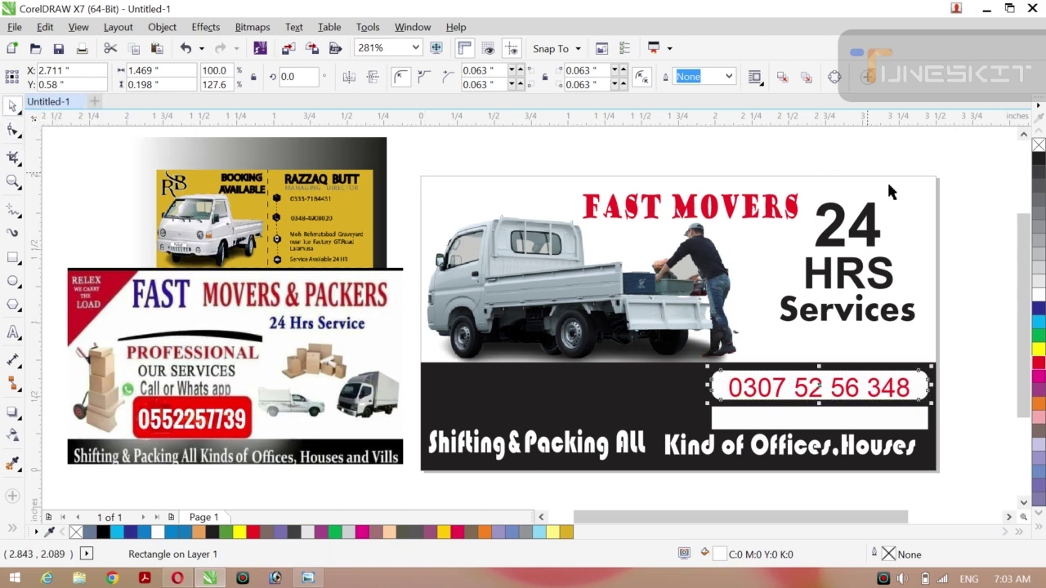
Stretch the rounded white bar further to the left.
{"action": "left_click", "coordinate": [933, 207]}
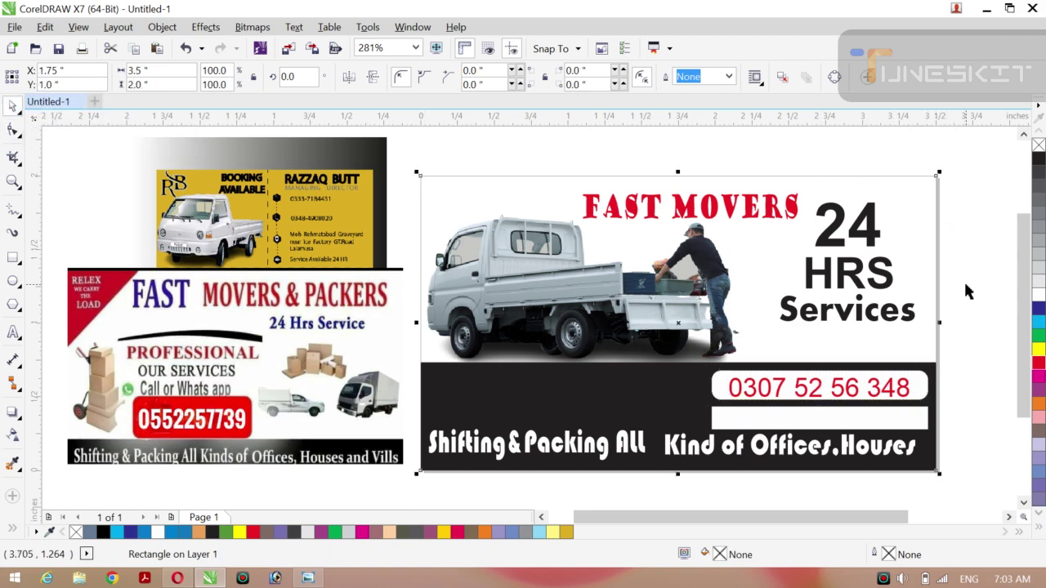
{"action": "left_click", "coordinate": [729, 390]}
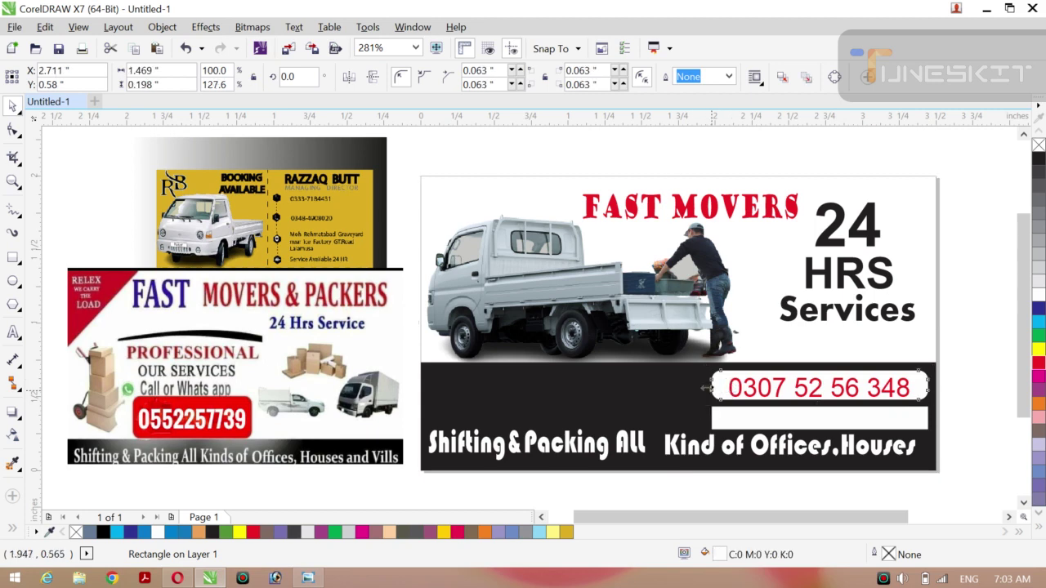
{"action": "left_click_drag", "start_coordinate": [705, 389], "coordinate": [696, 389]}
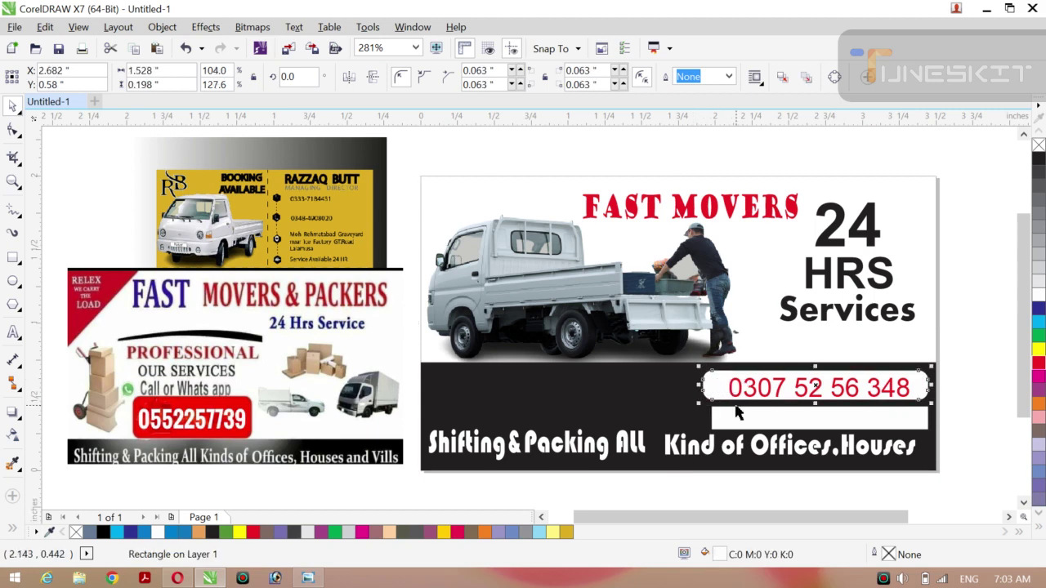
{"action": "left_click", "coordinate": [851, 394]}
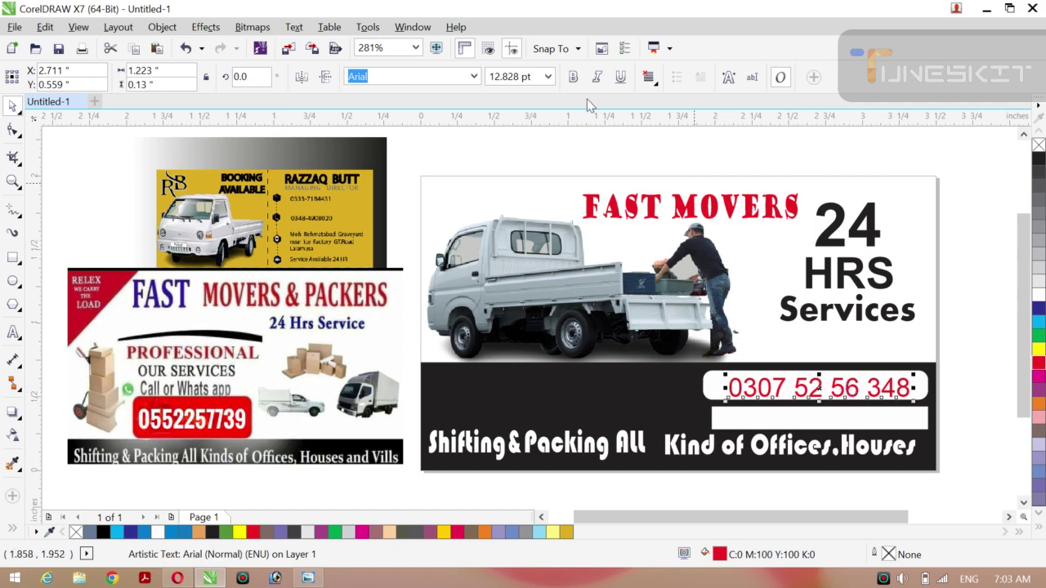
Make the phone number bold in the CorelDraw font and shrink it to fit the bar.
{"action": "left_click", "coordinate": [574, 77]}
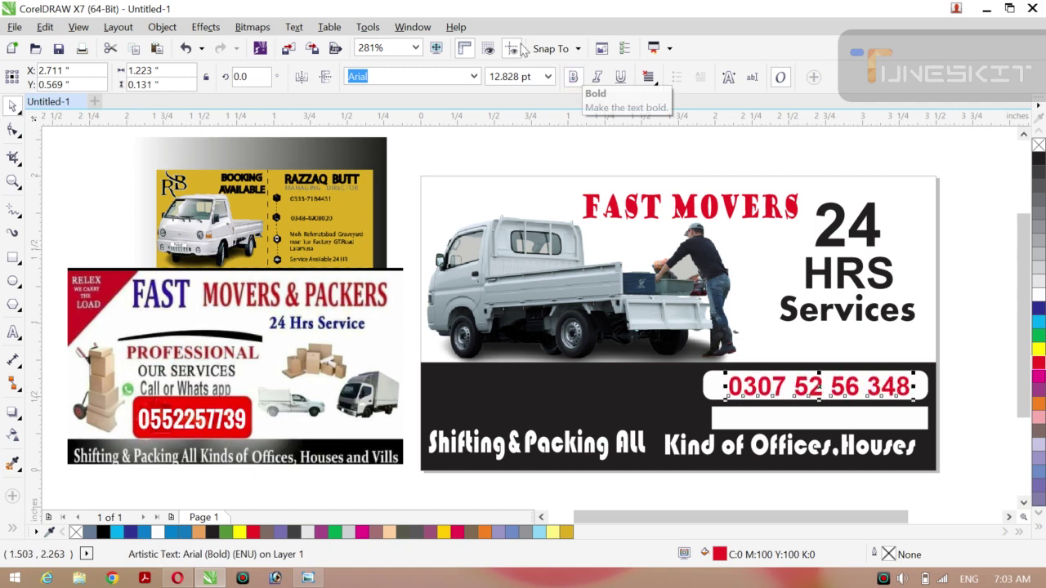
{"action": "left_click", "coordinate": [473, 77]}
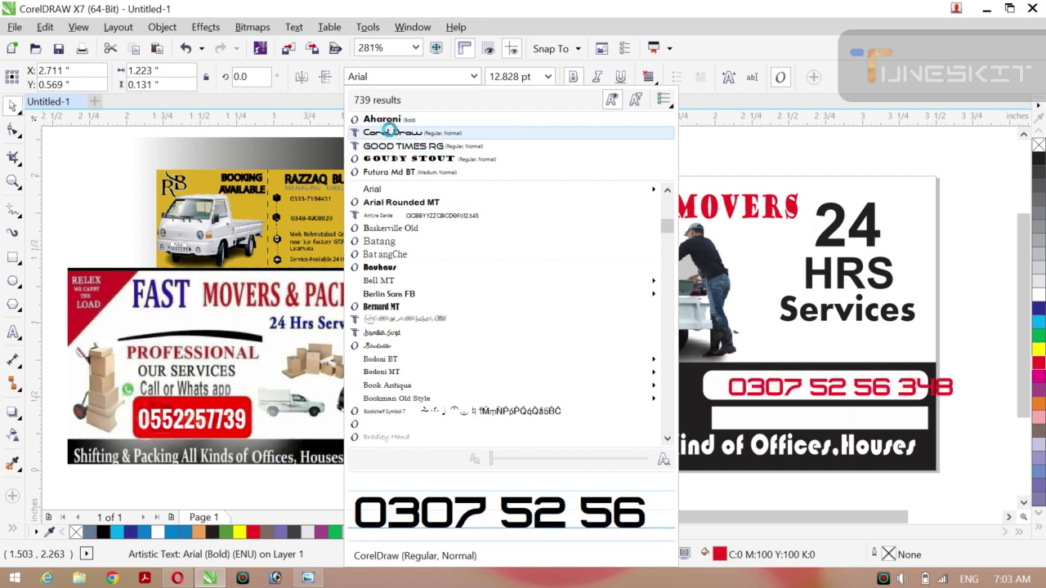
{"action": "left_click", "coordinate": [390, 132]}
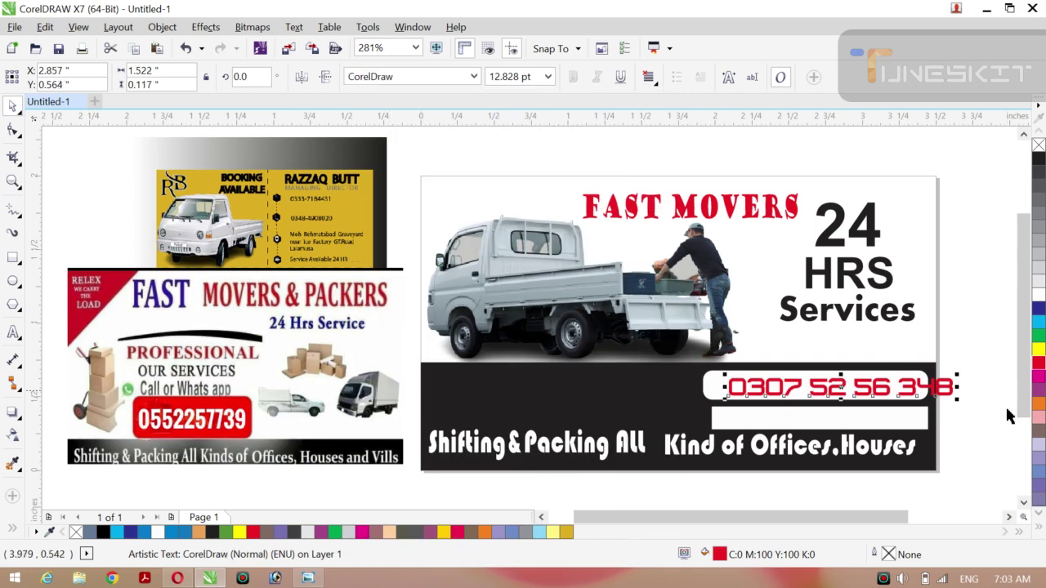
{"action": "left_click_drag", "start_coordinate": [956, 399], "coordinate": [931, 398]}
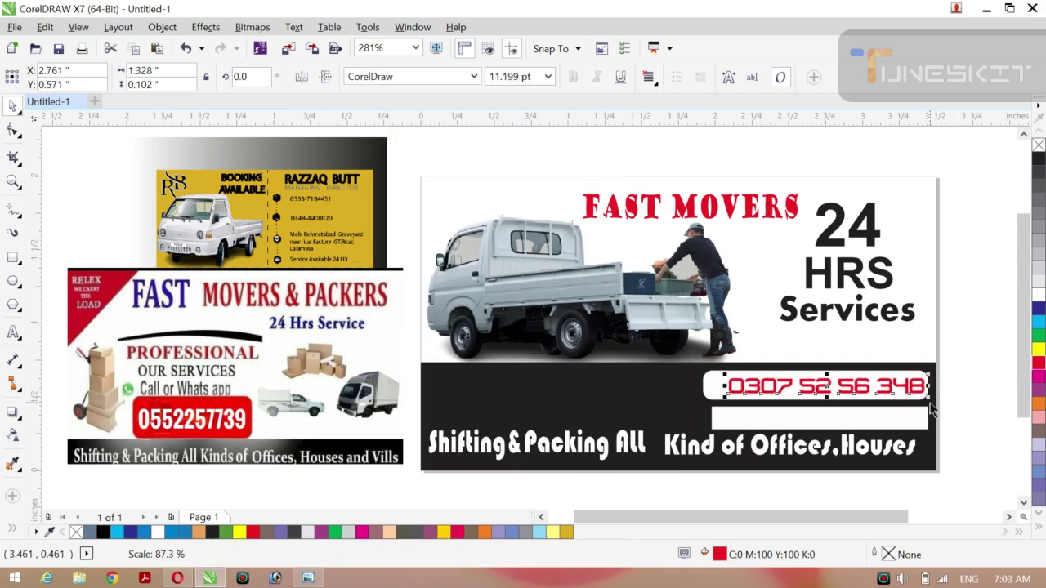
Shift the phone number slightly left and keep it coloured red.
{"action": "left_click", "coordinate": [1039, 163]}
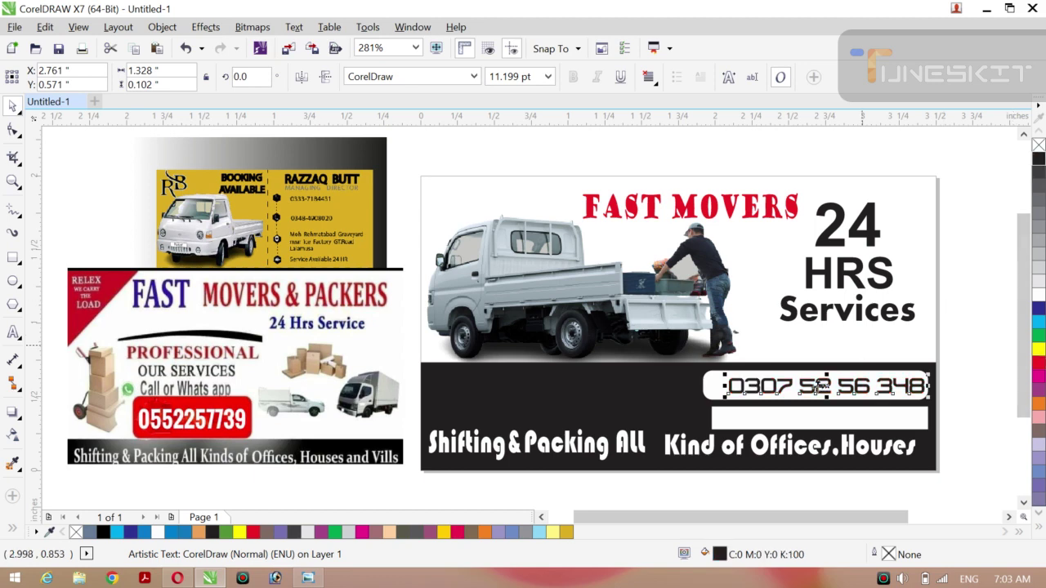
{"action": "left_click_drag", "start_coordinate": [827, 384], "coordinate": [822, 385]}
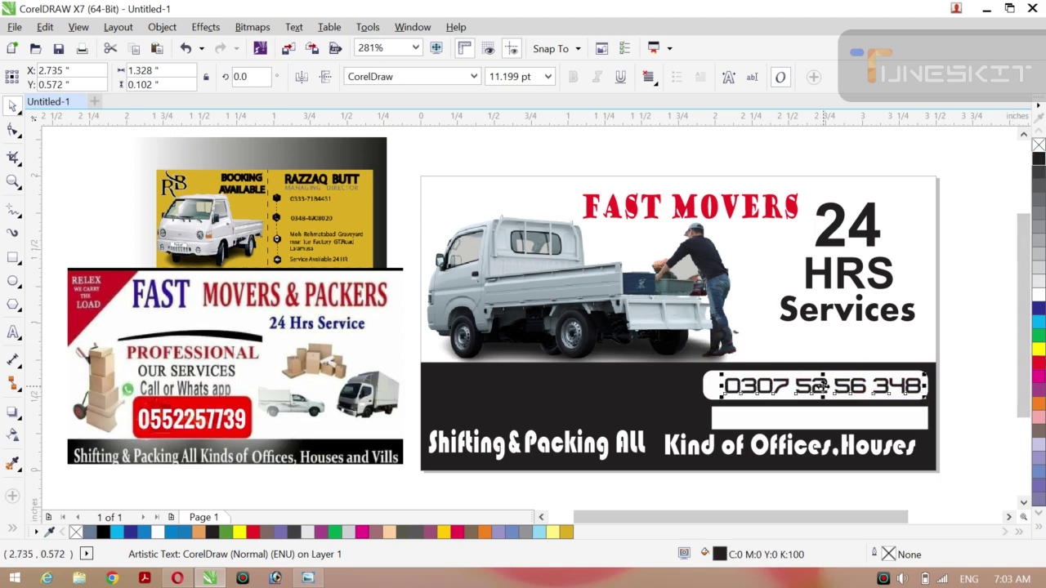
{"action": "left_click", "coordinate": [1039, 362]}
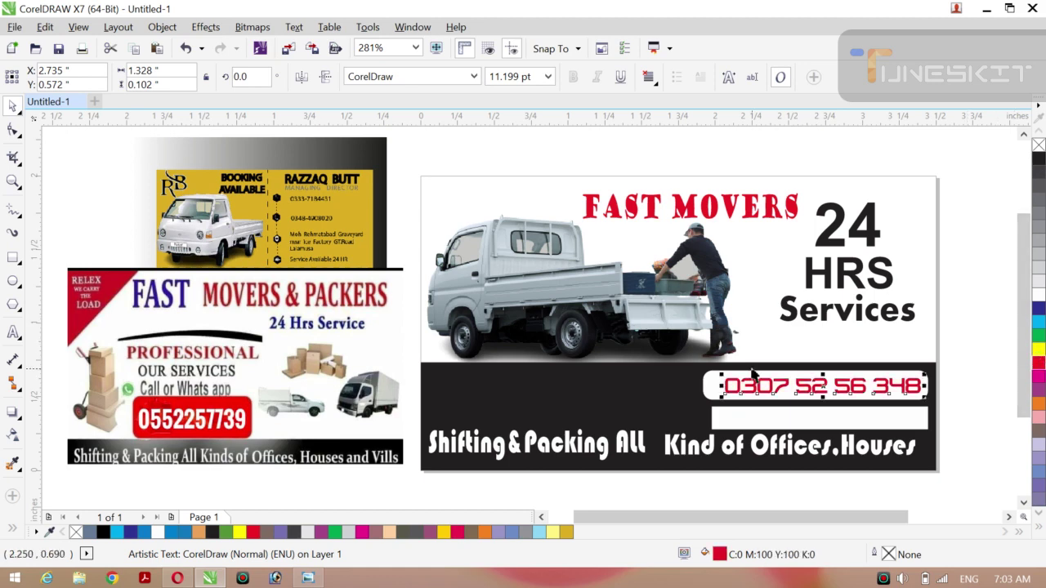
{"action": "left_click", "coordinate": [996, 338]}
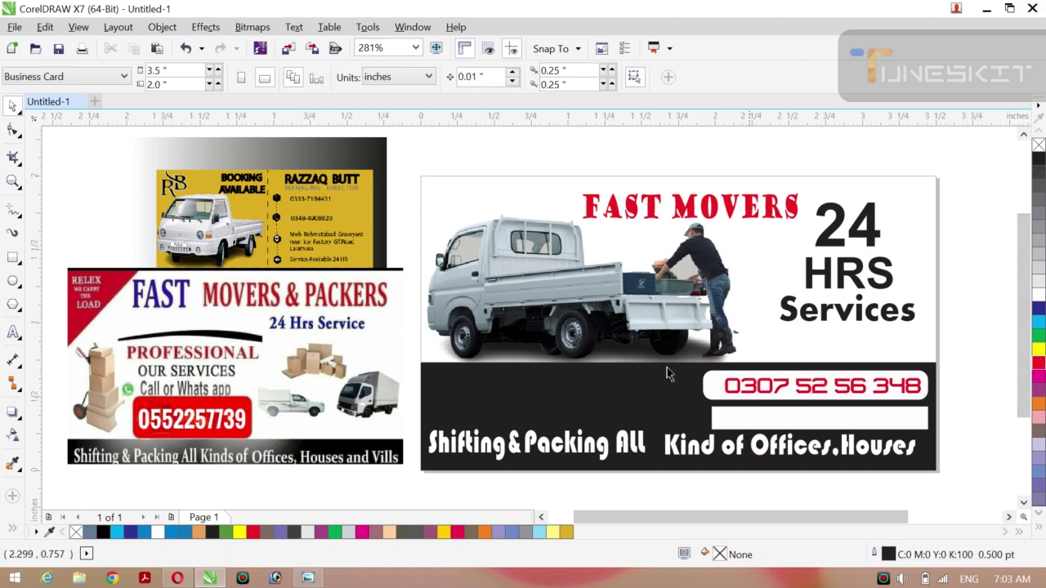
Round the corners of the empty white bar below the phone number.
{"action": "left_click", "coordinate": [718, 393]}
{"action": "key", "text": "Delete"}
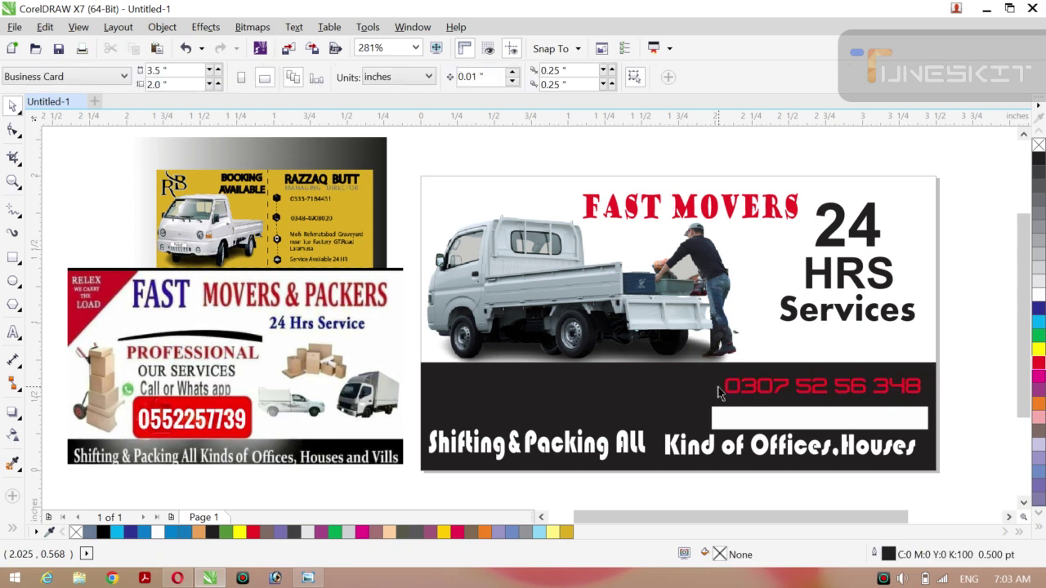
{"action": "key", "text": "ctrl+z"}
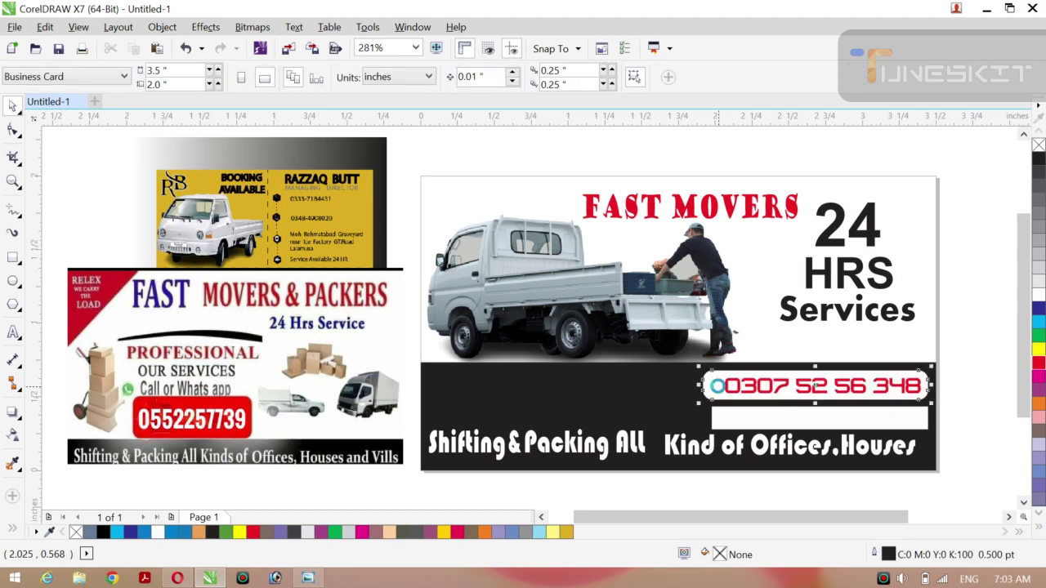
{"action": "left_click", "coordinate": [747, 415]}
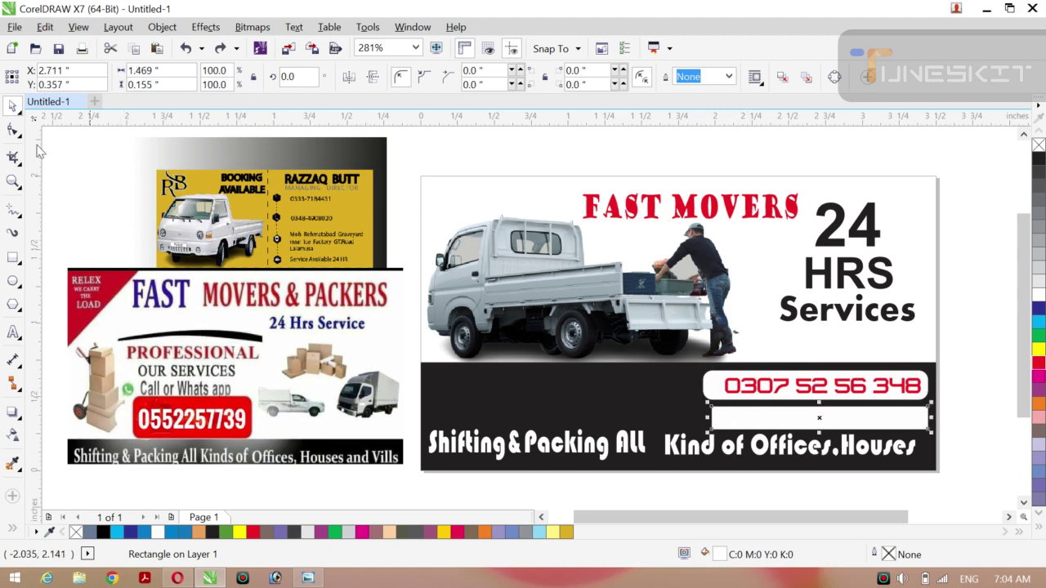
{"action": "left_click", "coordinate": [14, 134]}
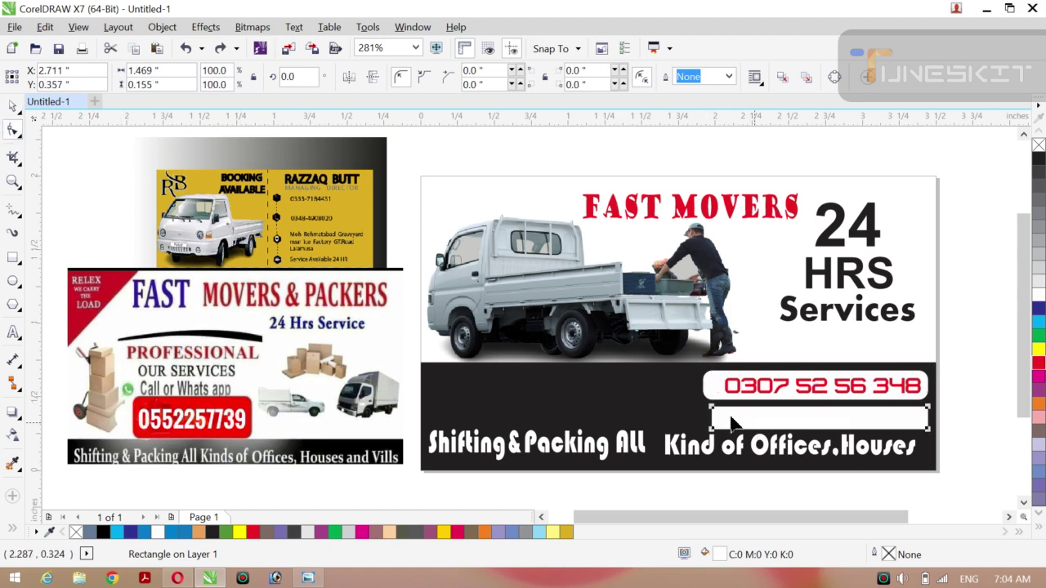
{"action": "left_click_drag", "start_coordinate": [712, 407], "coordinate": [722, 419]}
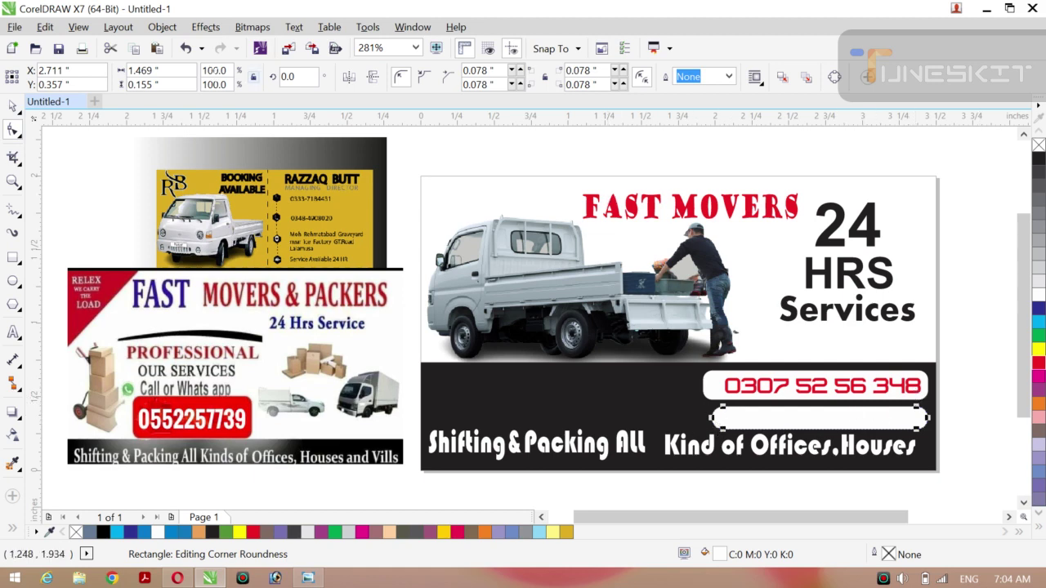
Resize the empty white bar and nudge it slightly right.
{"action": "left_click", "coordinate": [20, 117]}
{"action": "left_click", "coordinate": [45, 104]}
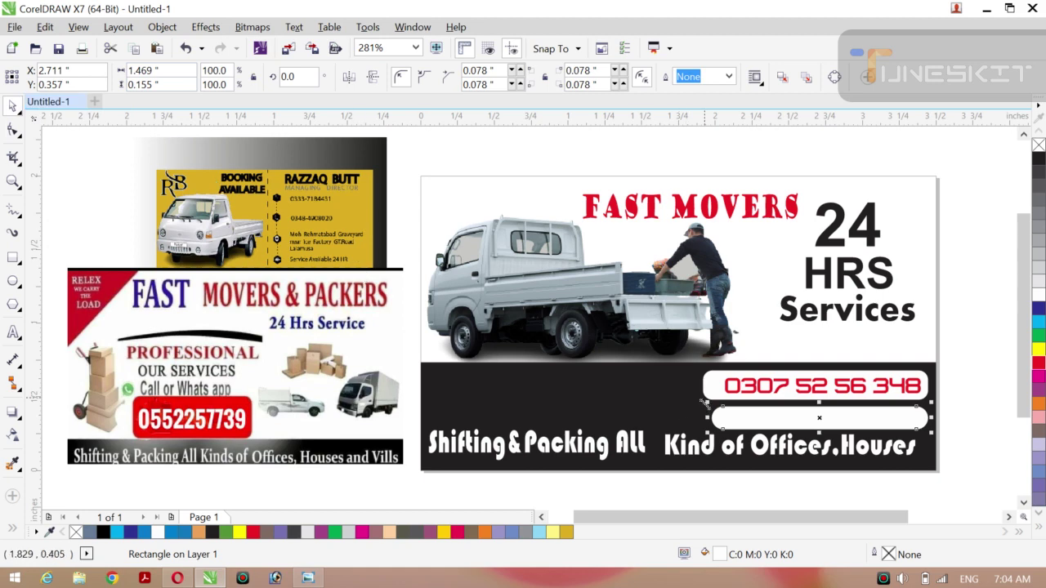
{"action": "left_click_drag", "start_coordinate": [702, 402], "coordinate": [676, 403]}
{"action": "key", "text": "Right"}
{"action": "key", "text": "Right"}
{"action": "key", "text": "Right"}
{"action": "key", "text": "Right"}
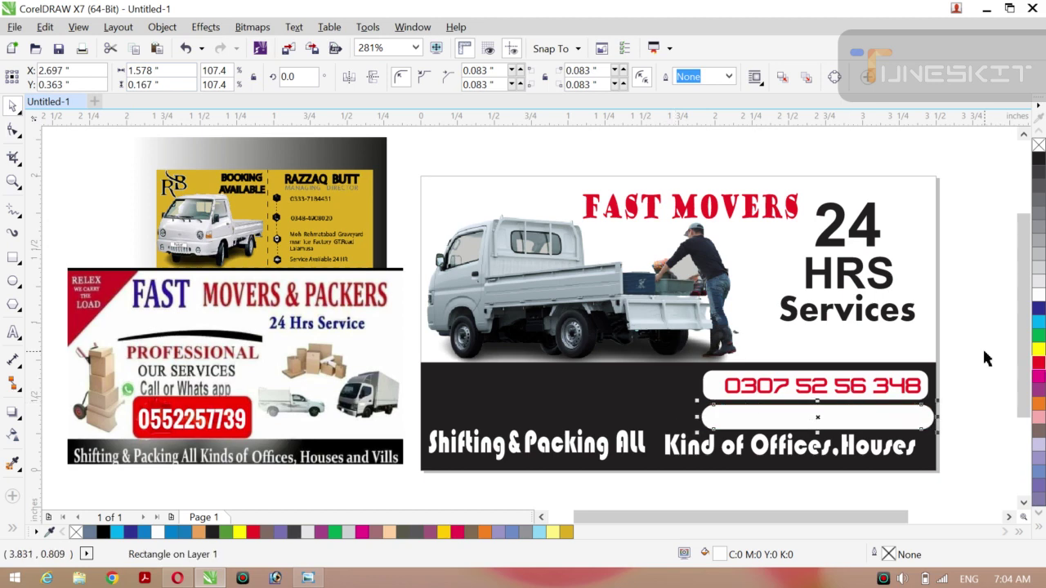
{"action": "key", "text": "Escape"}
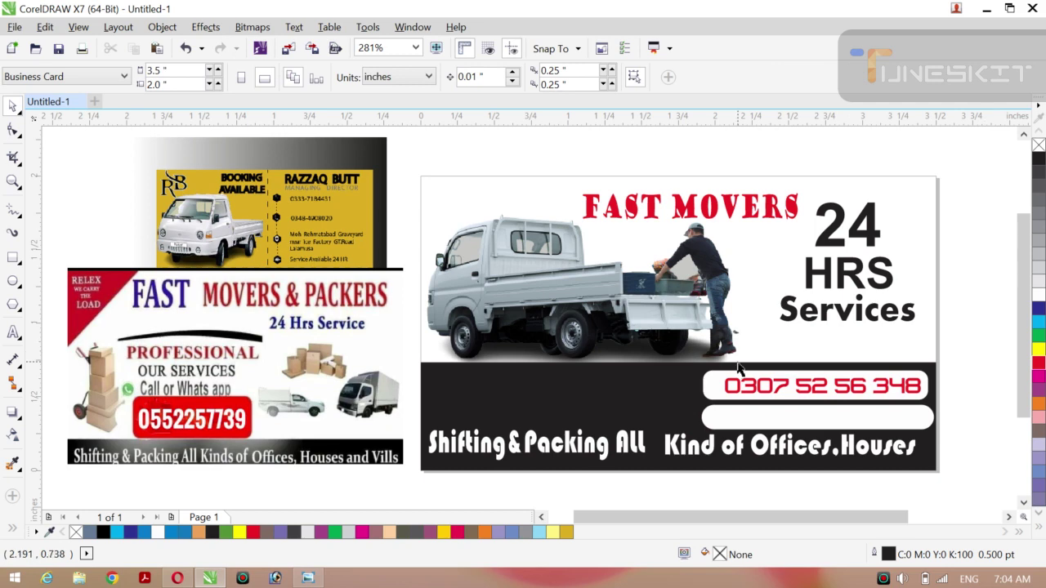
Widen both white bars leftward and make the lower bar taller and slightly lower.
{"action": "left_click", "coordinate": [701, 393]}
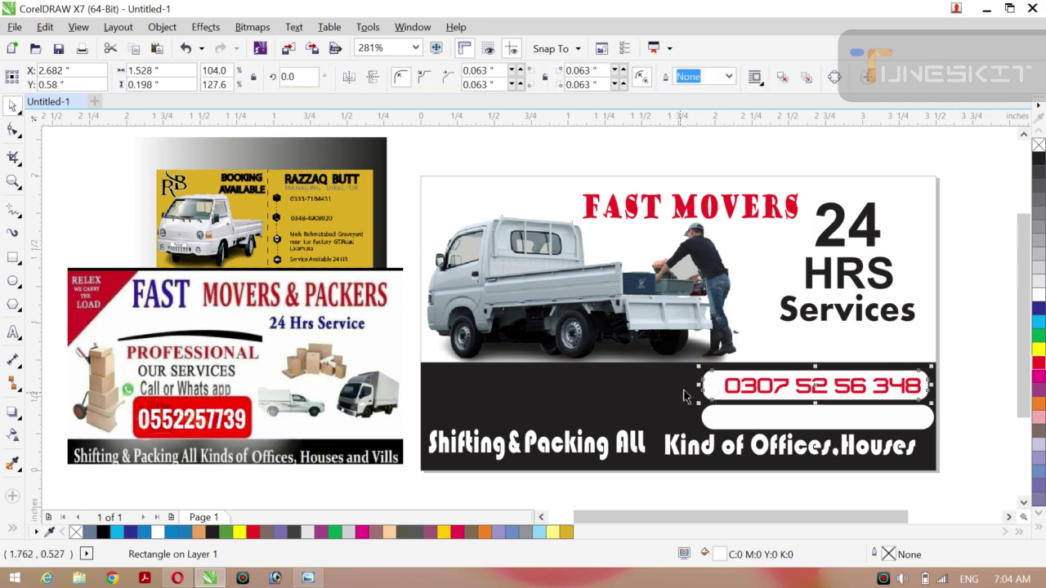
{"action": "left_click_drag", "start_coordinate": [696, 386], "coordinate": [689, 393]}
{"action": "left_click", "coordinate": [731, 422]}
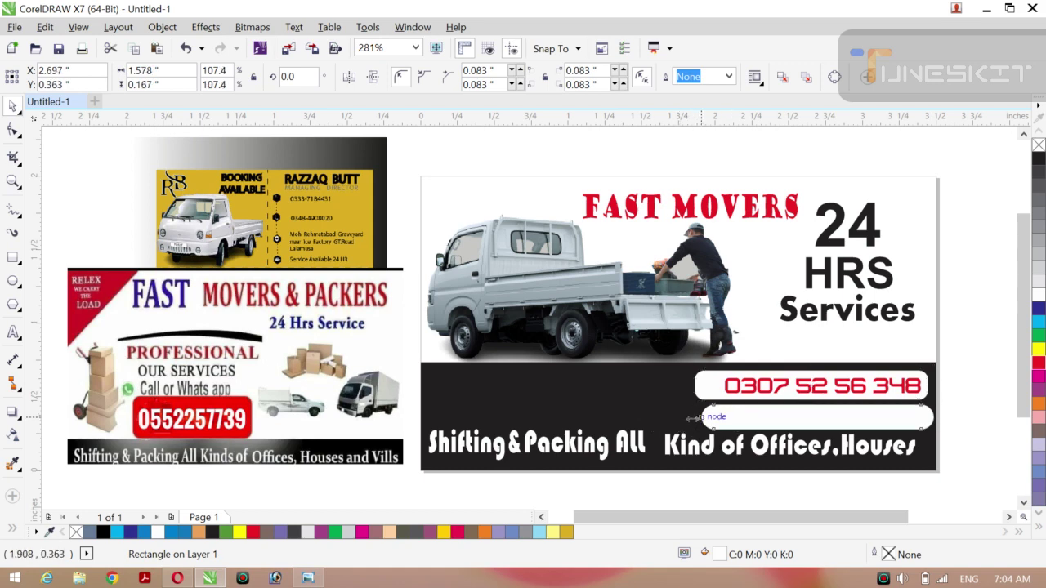
{"action": "left_click_drag", "start_coordinate": [693, 419], "coordinate": [685, 419]}
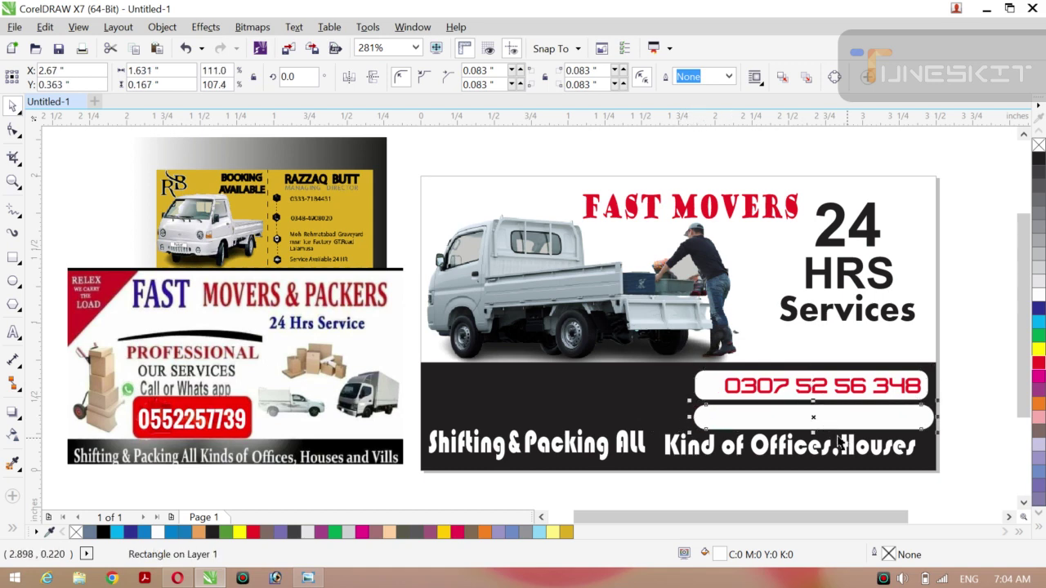
{"action": "left_click_drag", "start_coordinate": [812, 400], "coordinate": [812, 394]}
{"action": "left_click_drag", "start_coordinate": [907, 401], "coordinate": [909, 404]}
{"action": "left_click", "coordinate": [907, 398]}
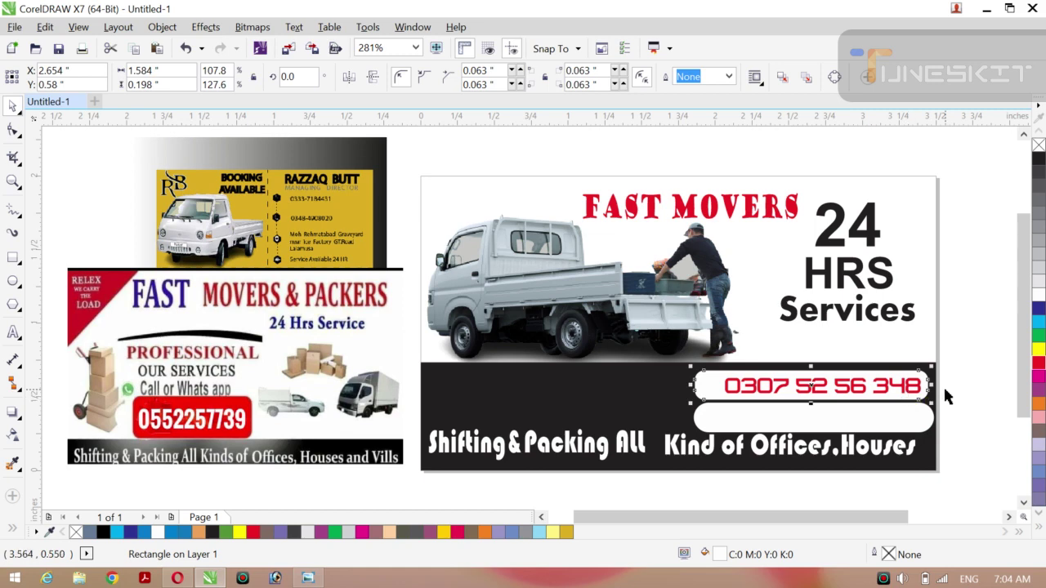
{"action": "left_click", "coordinate": [994, 372]}
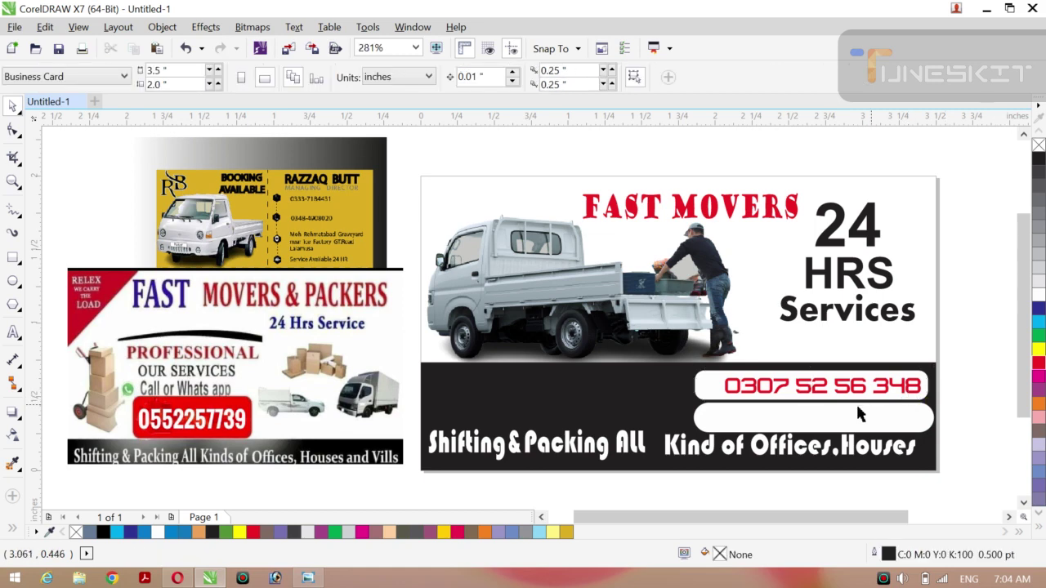
{"action": "left_click", "coordinate": [782, 456]}
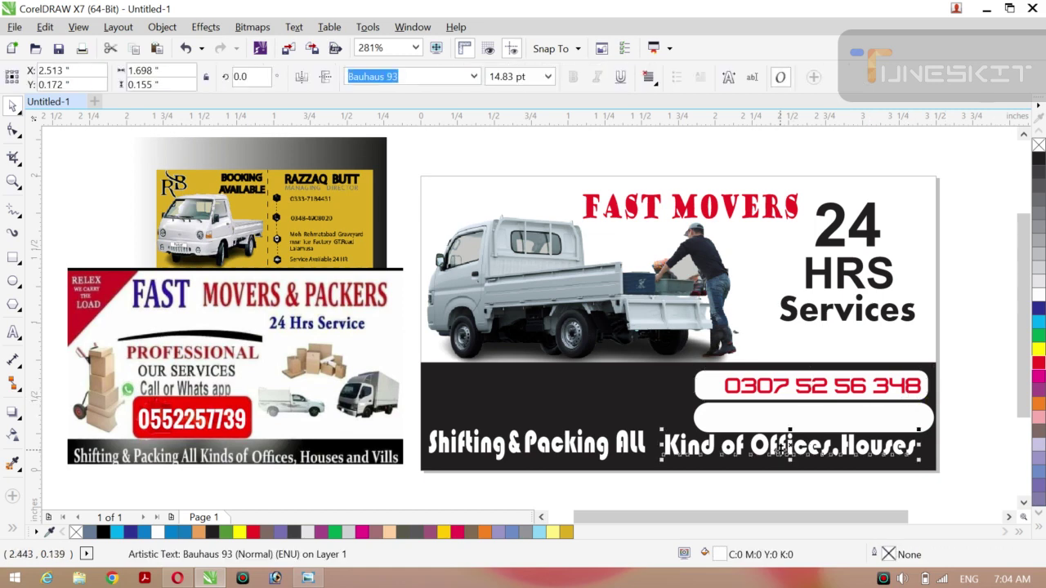
Nudge the 'Shifting & Packing All' and 'Kind of Offices,Houses' lines down together.
{"action": "left_click", "coordinate": [600, 463], "text": "shift"}
{"action": "key", "text": "Down"}
{"action": "key", "text": "Down"}
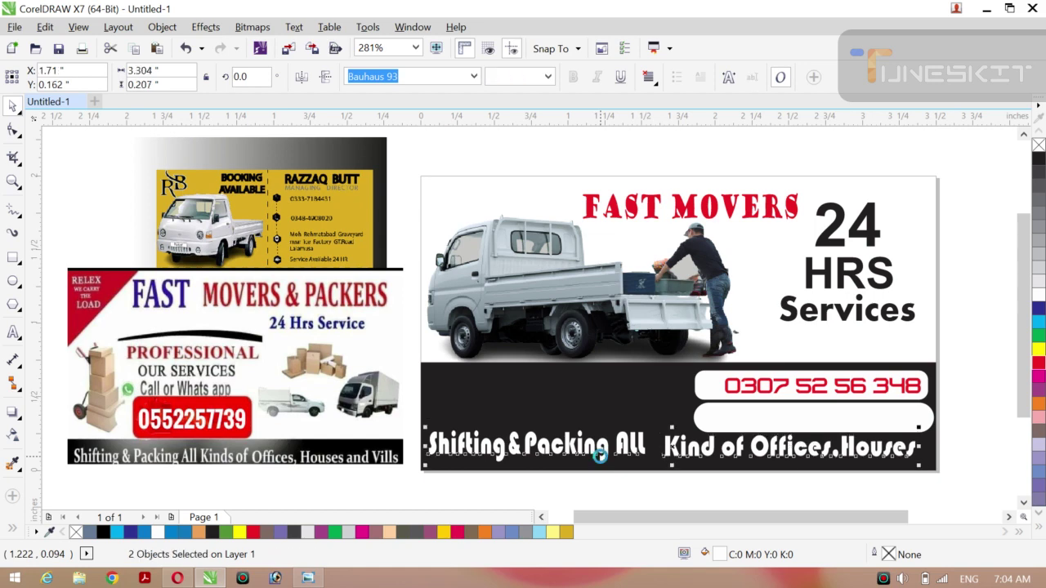
{"action": "left_click", "coordinate": [973, 363]}
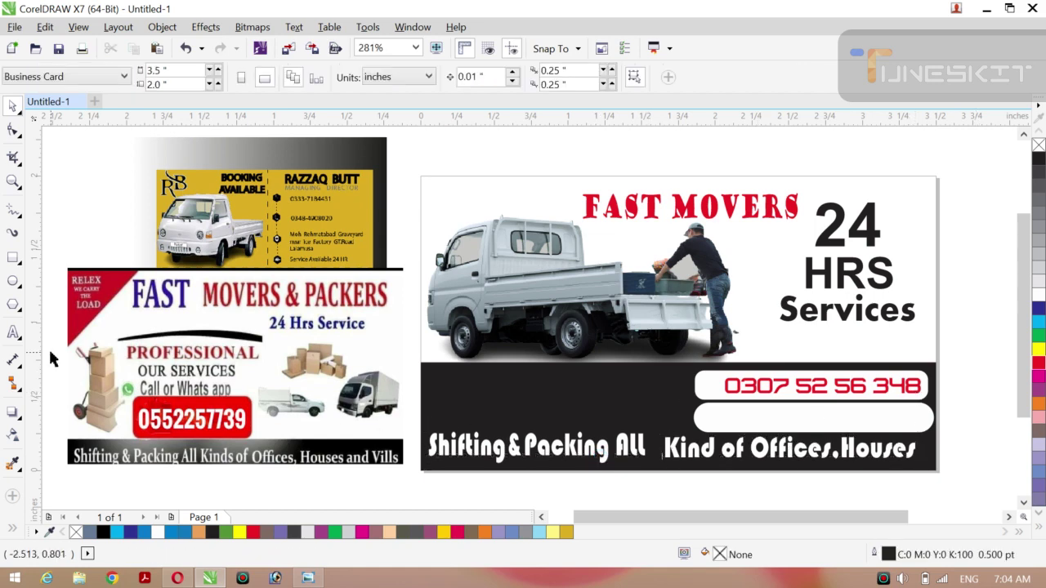
{"action": "left_click", "coordinate": [14, 337]}
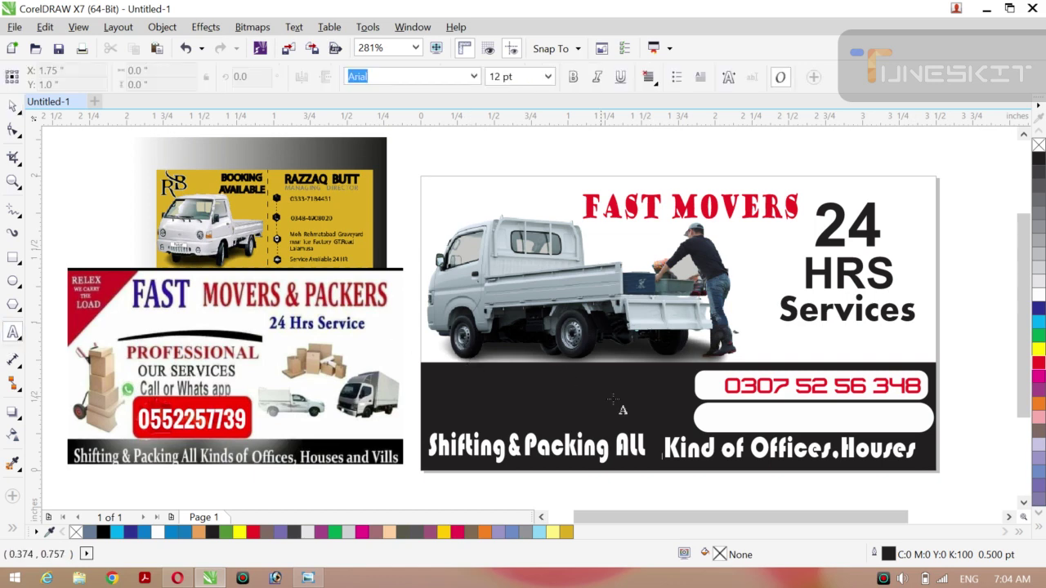
{"action": "left_click", "coordinate": [718, 417]}
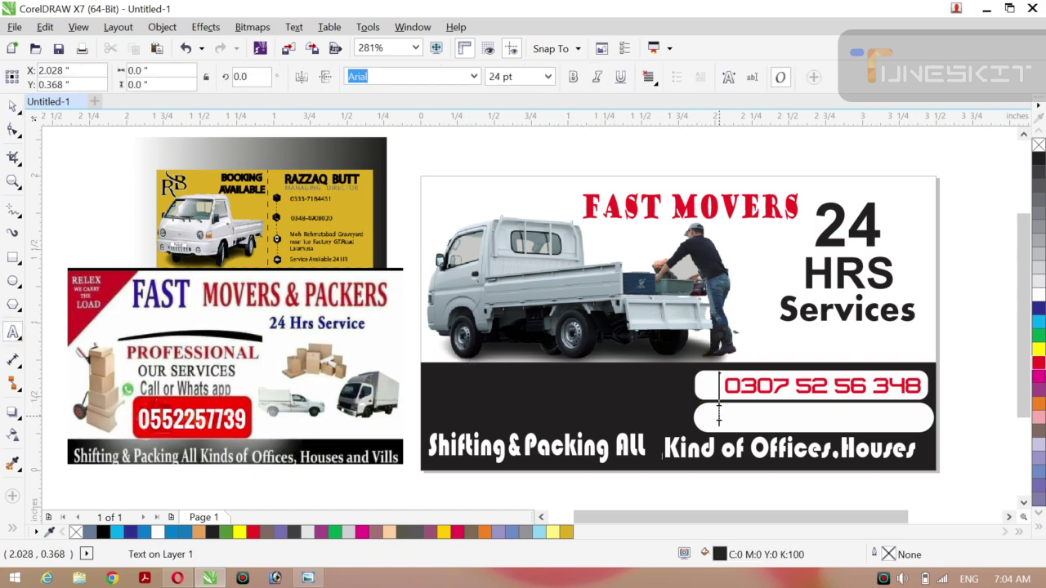
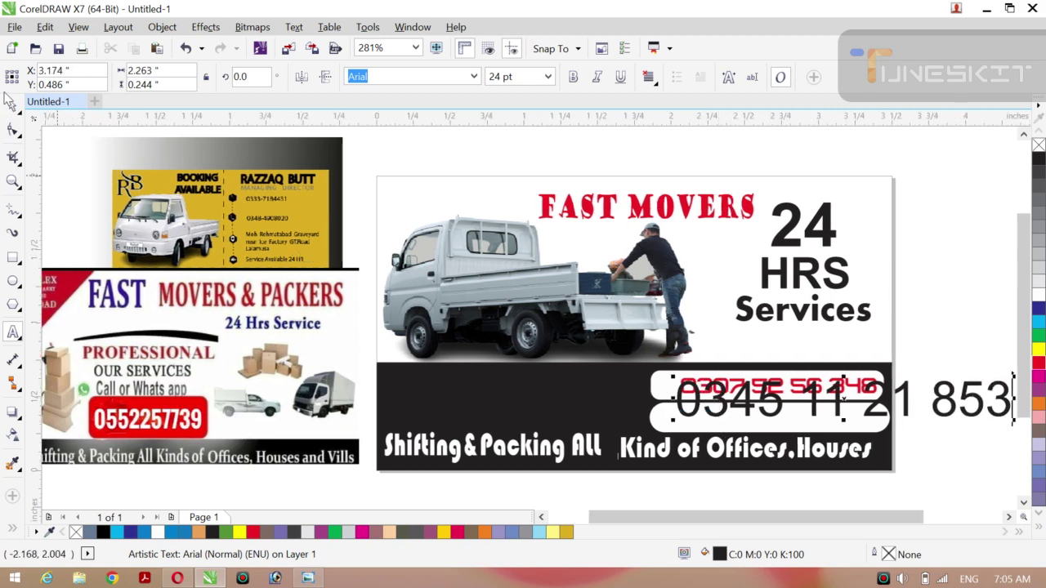
{"action": "left_click", "coordinate": [24, 118]}
{"action": "left_click", "coordinate": [49, 104]}
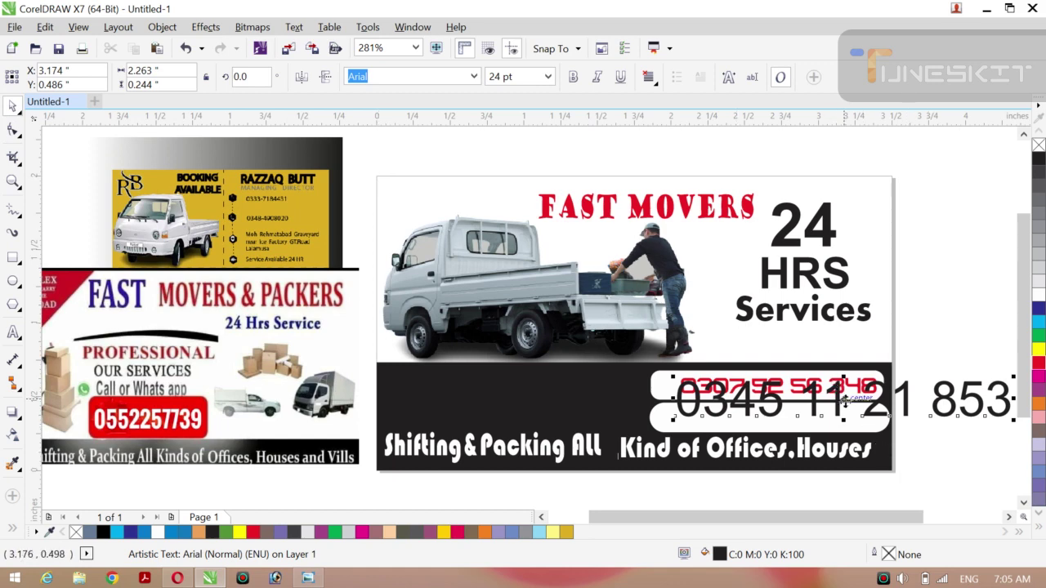
Place the new number inside the lower white bar, enlarge it, and make it bold.
{"action": "left_click_drag", "start_coordinate": [955, 425], "coordinate": [918, 411]}
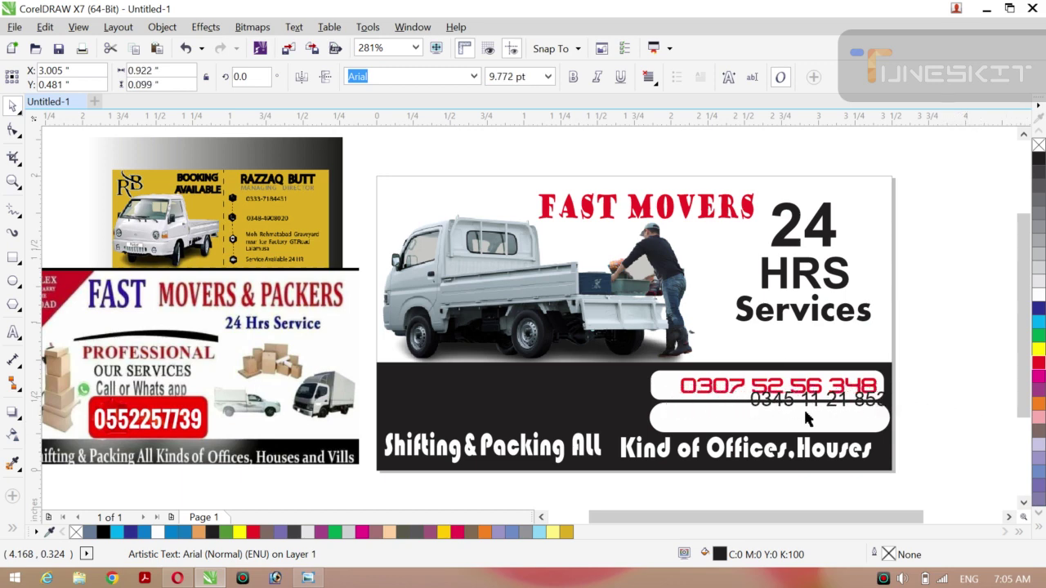
{"action": "left_click_drag", "start_coordinate": [819, 399], "coordinate": [767, 417]}
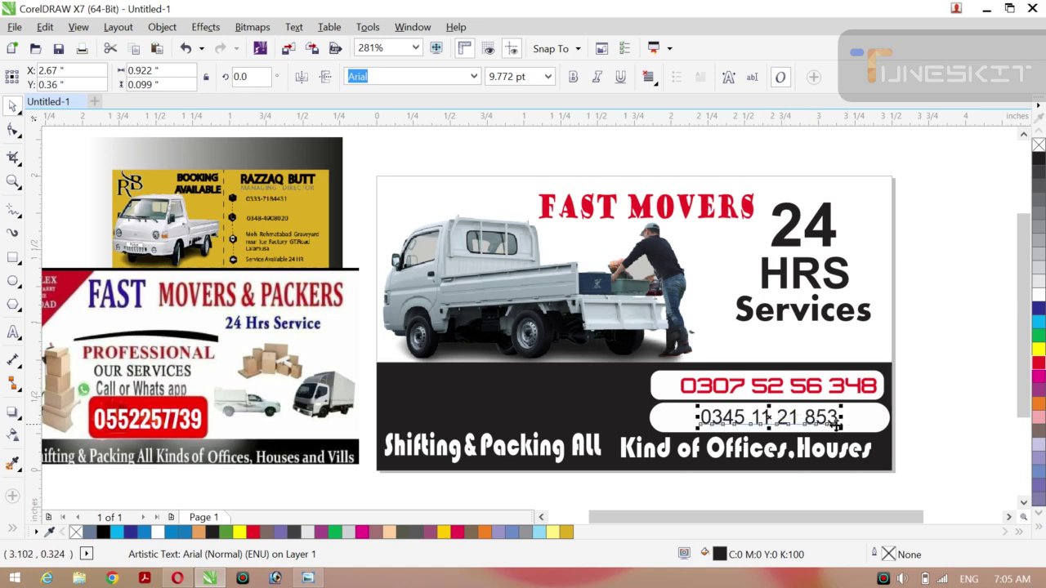
{"action": "left_click_drag", "start_coordinate": [850, 429], "coordinate": [878, 431]}
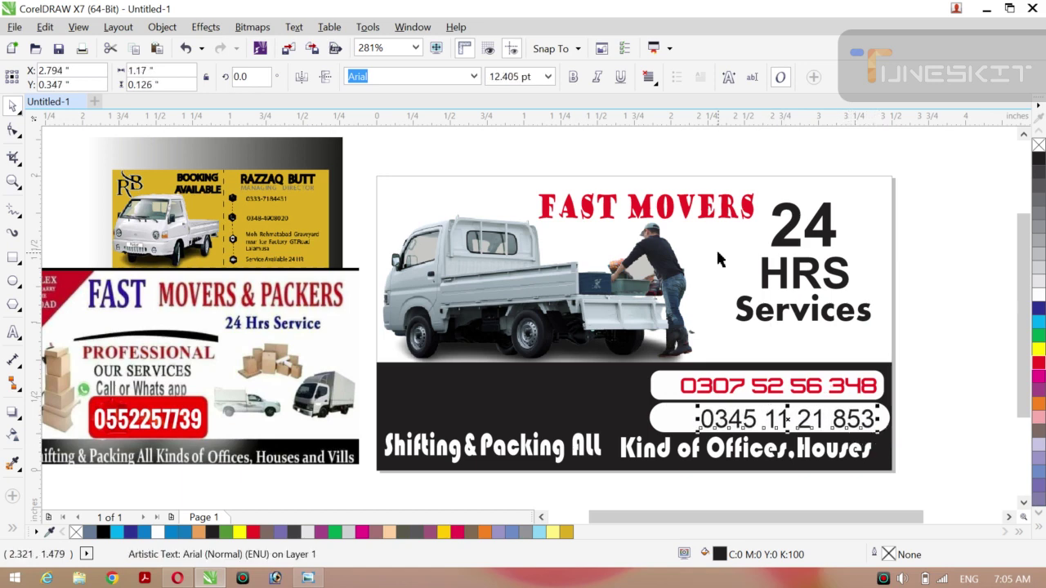
{"action": "left_click", "coordinate": [573, 76]}
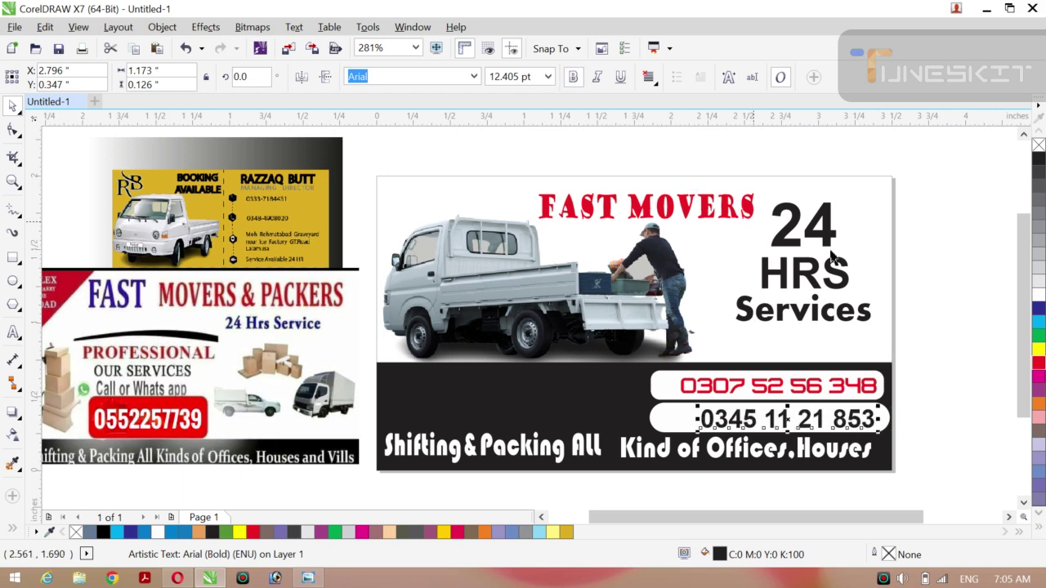
Try copying the red number's font name, then delete the stray pasted text frame.
{"action": "left_click", "coordinate": [820, 392]}
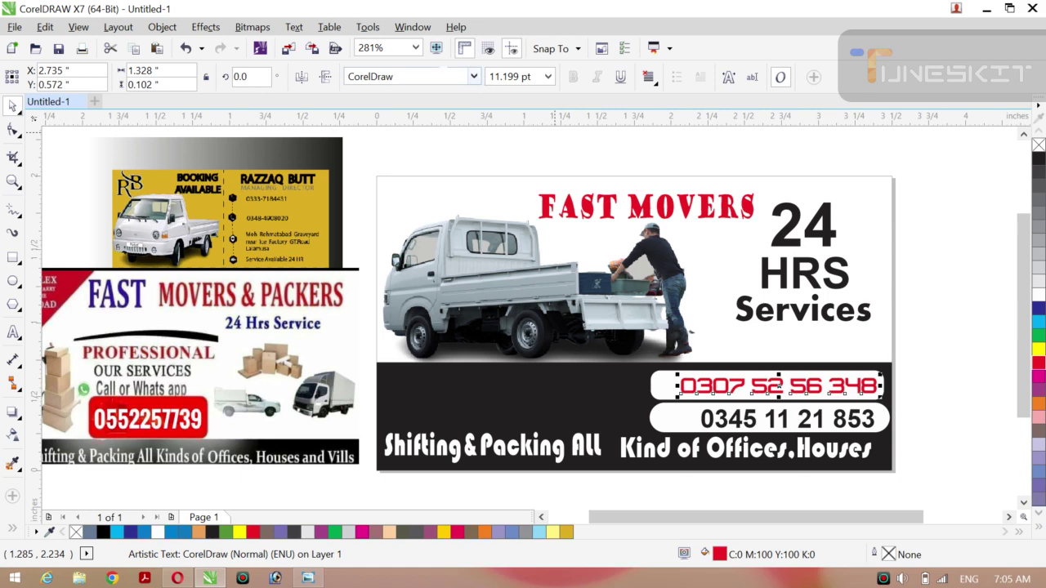
{"action": "left_click", "coordinate": [432, 75]}
{"action": "left_click_drag", "start_coordinate": [432, 75], "coordinate": [324, 82]}
{"action": "key", "text": "ctrl+c"}
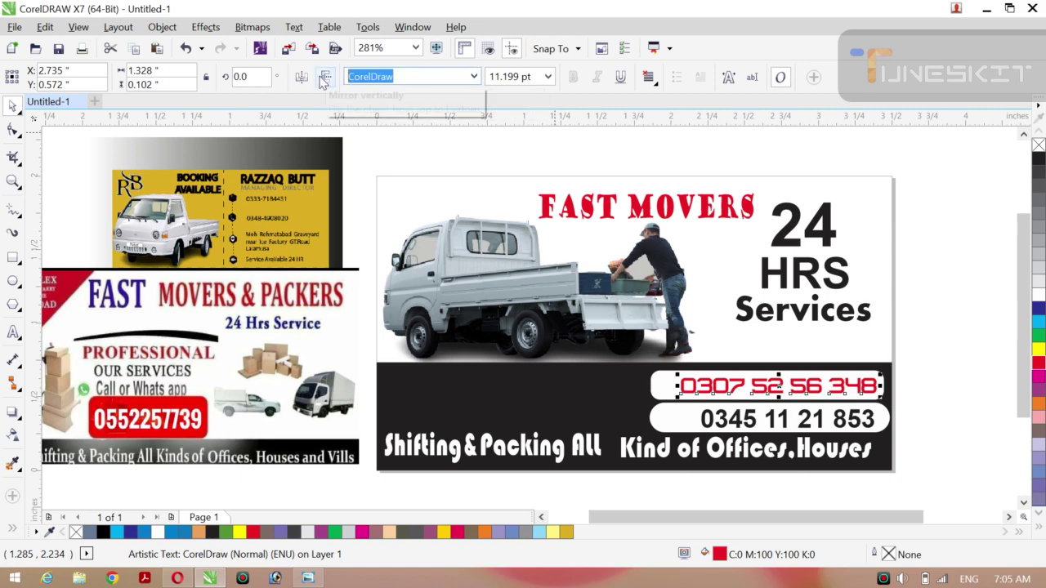
{"action": "left_click", "coordinate": [741, 420]}
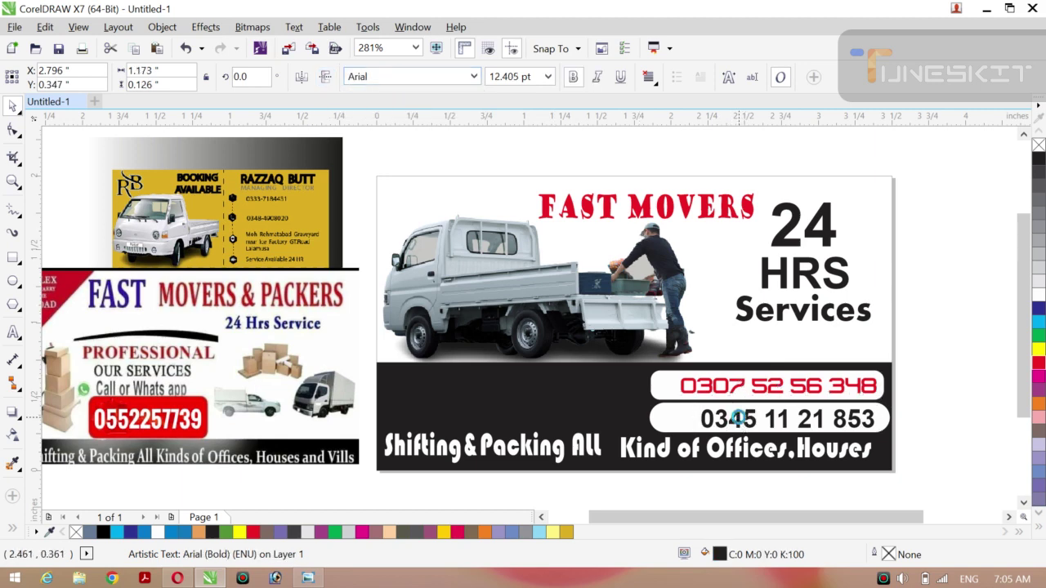
{"action": "key", "text": "ctrl+v"}
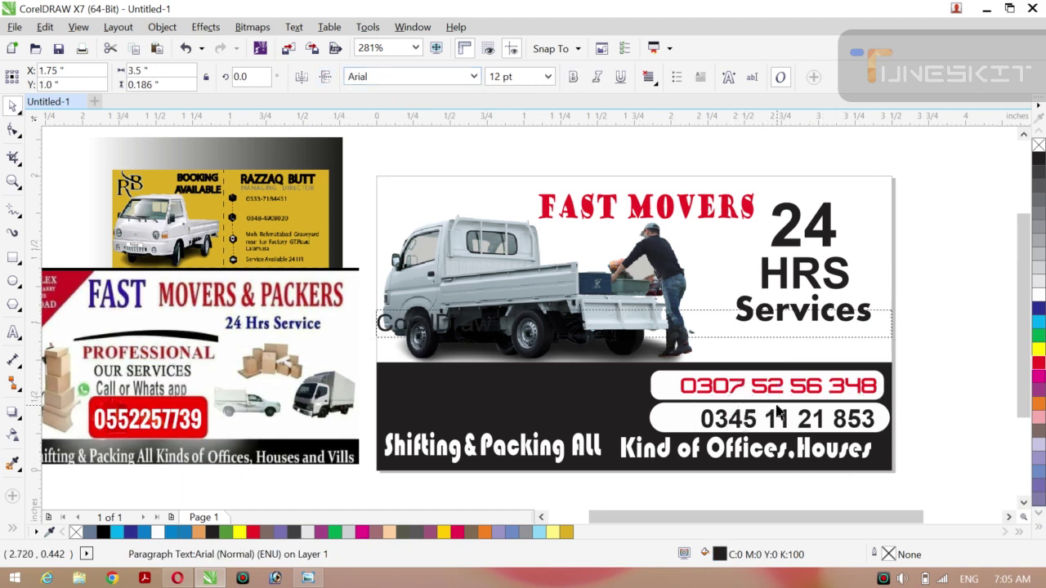
{"action": "key", "text": "Escape"}
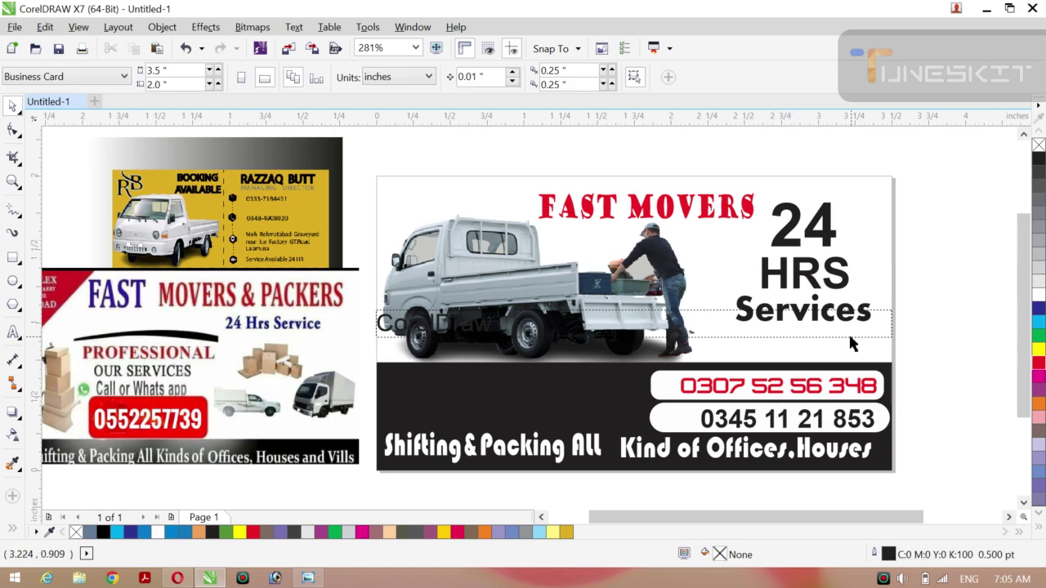
{"action": "left_click", "coordinate": [850, 336]}
{"action": "key", "text": "Delete"}
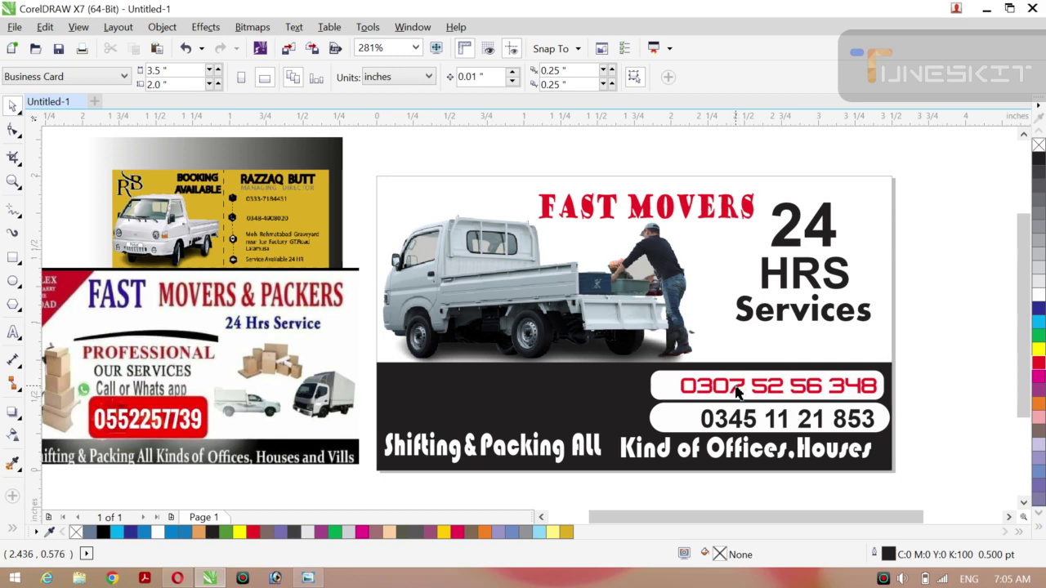
{"action": "left_click", "coordinate": [738, 393]}
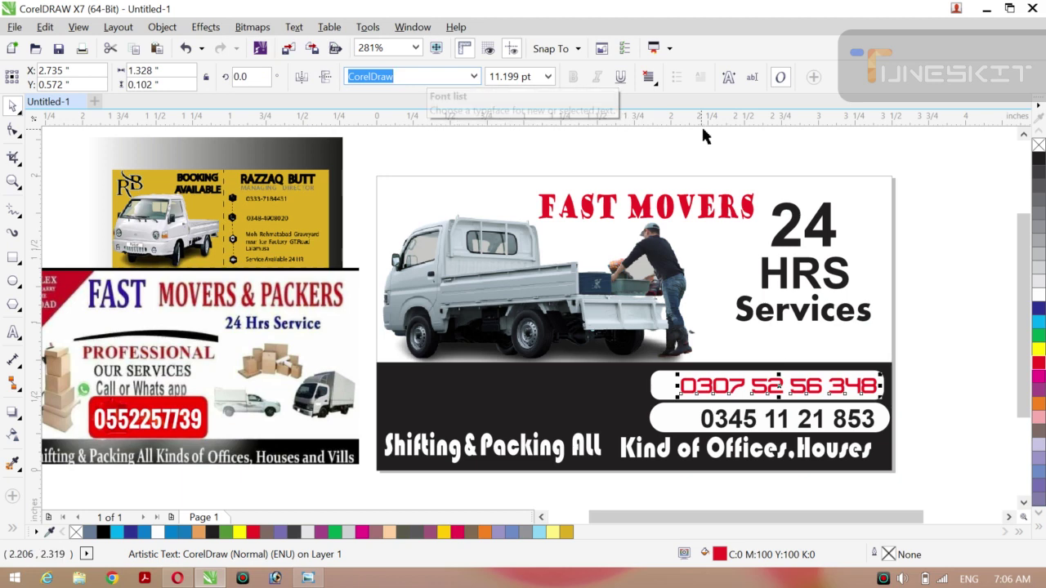
{"action": "left_click", "coordinate": [838, 434]}
{"action": "left_click", "coordinate": [402, 76]}
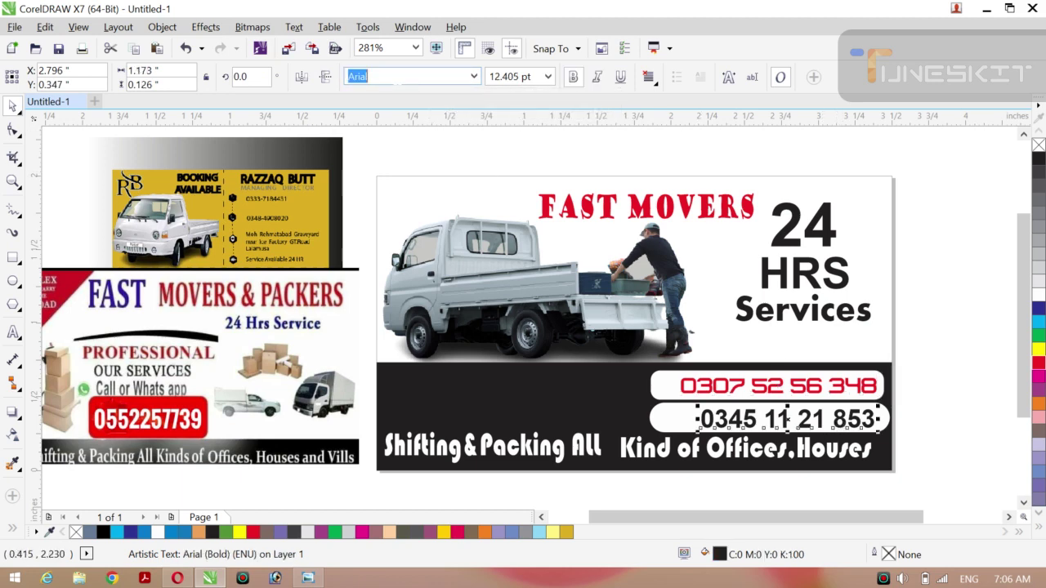
{"action": "type", "text": "CorelDraw"}
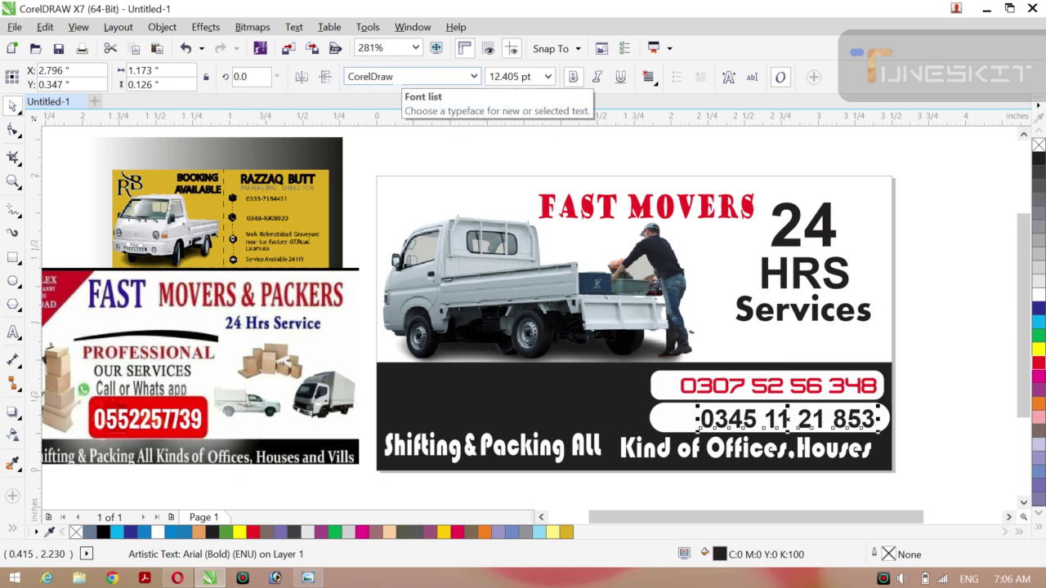
{"action": "key", "text": "Return"}
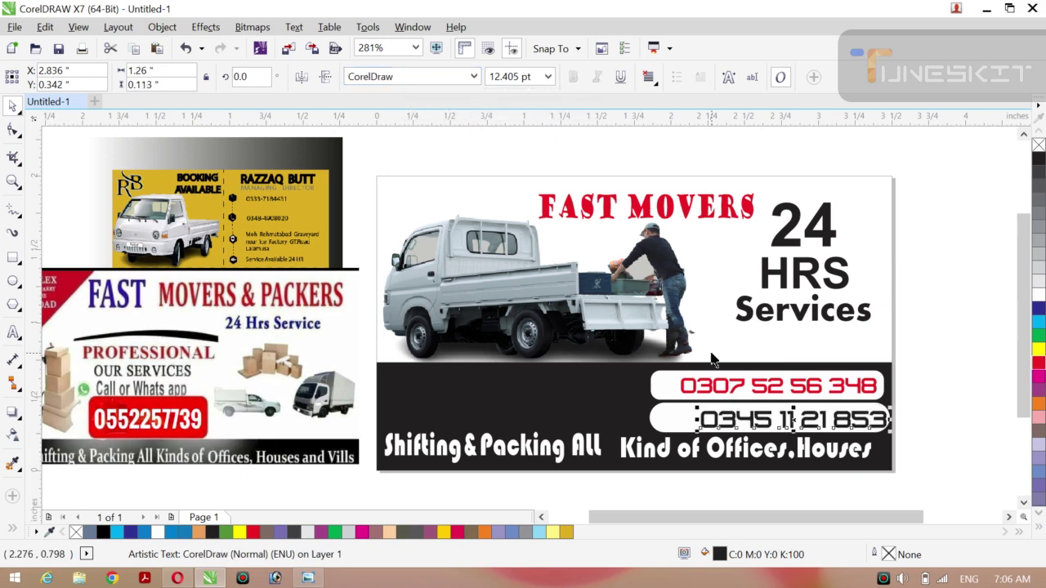
{"action": "left_click_drag", "start_coordinate": [790, 420], "coordinate": [778, 419]}
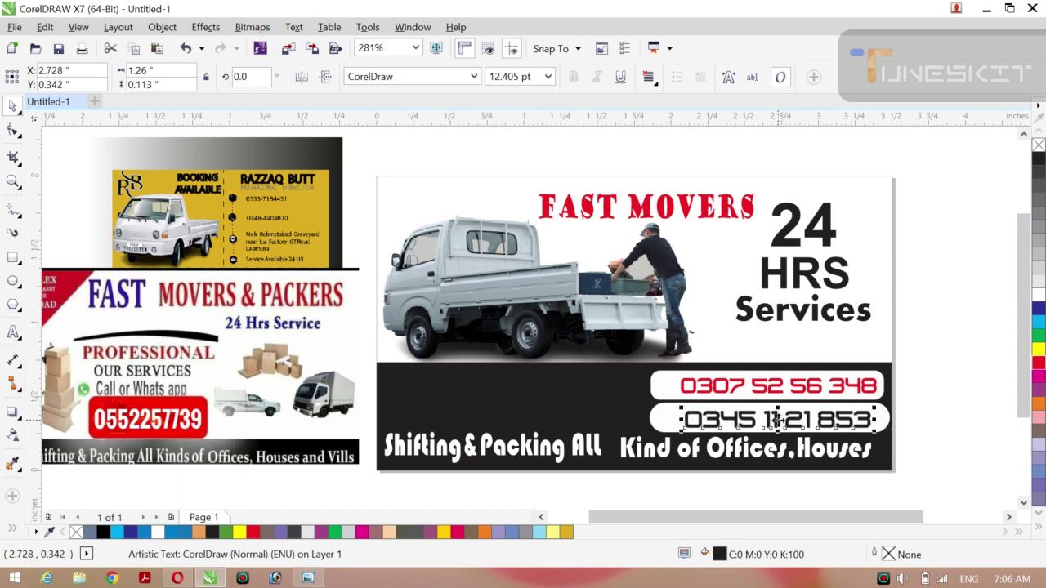
{"action": "left_click", "coordinate": [939, 403]}
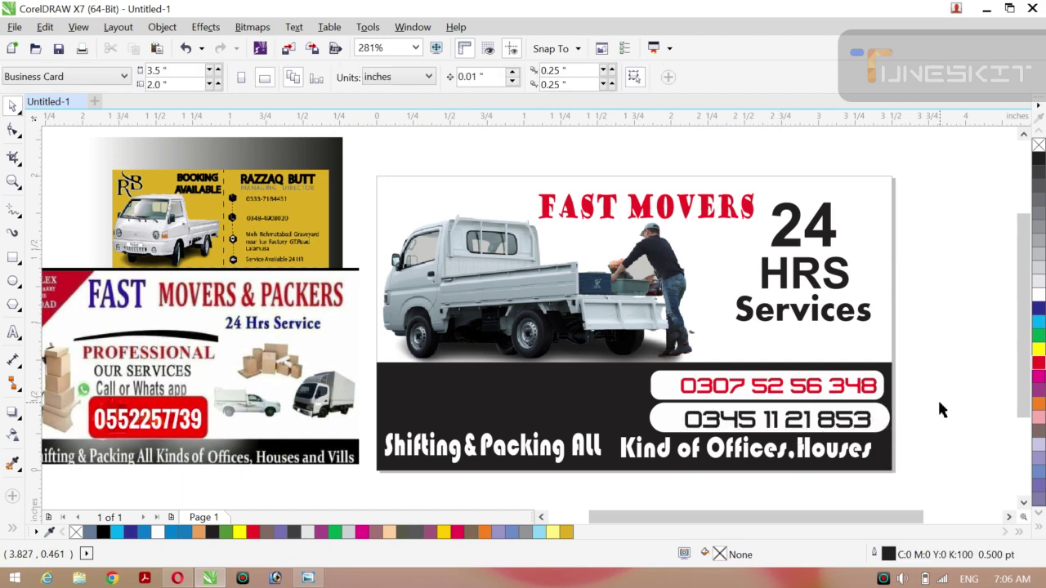
{"action": "left_click", "coordinate": [883, 422]}
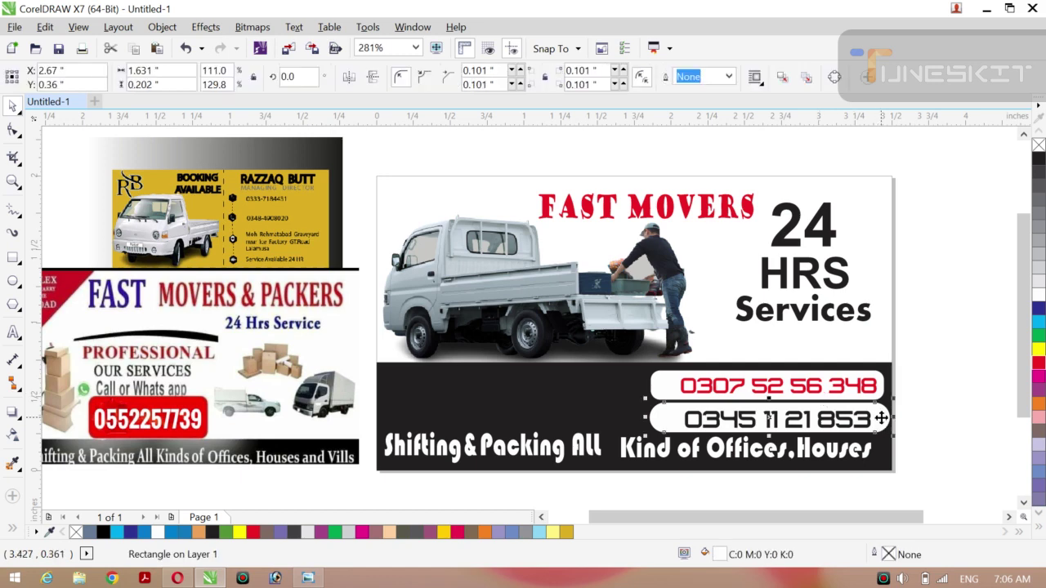
{"action": "left_click", "coordinate": [1038, 349]}
{"action": "left_click", "coordinate": [976, 333]}
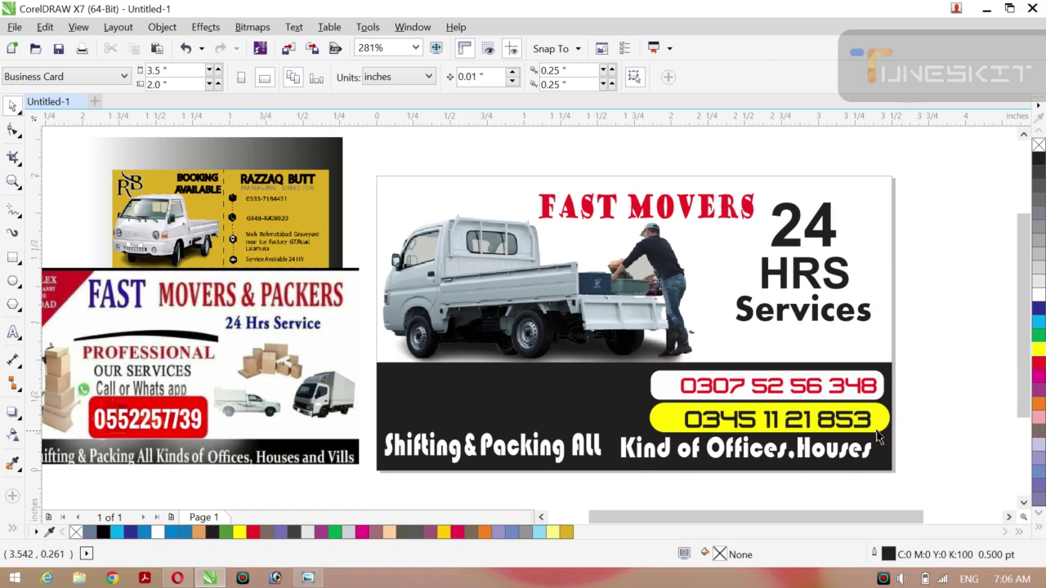
{"action": "left_click", "coordinate": [882, 398]}
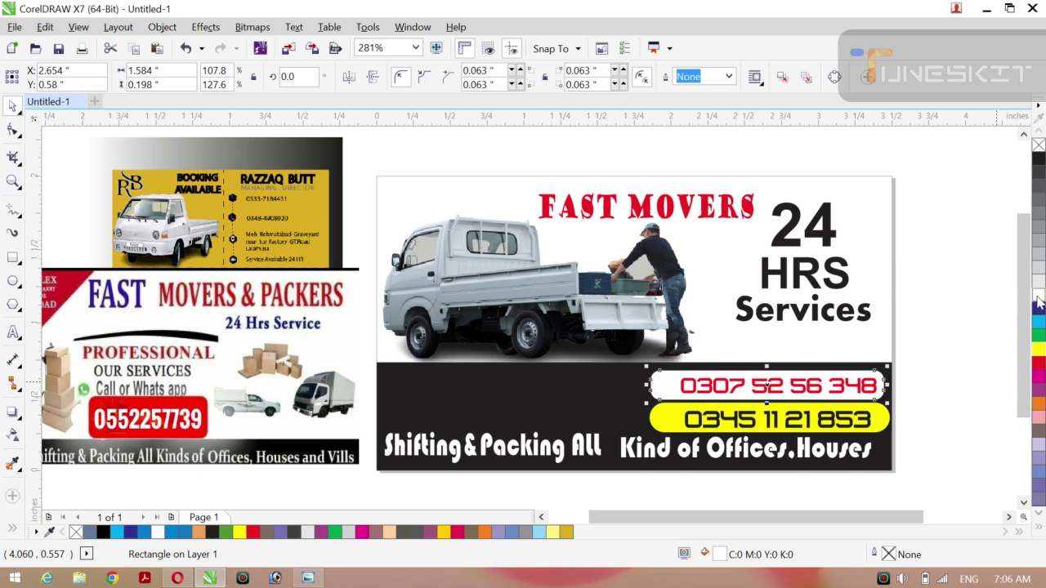
{"action": "left_click", "coordinate": [1037, 404]}
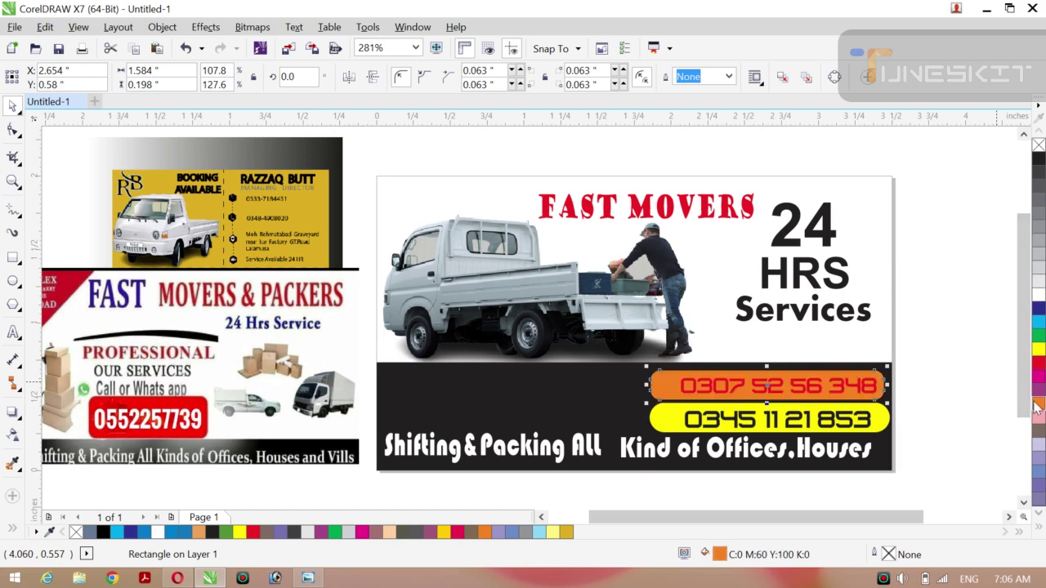
{"action": "left_click", "coordinate": [1037, 350]}
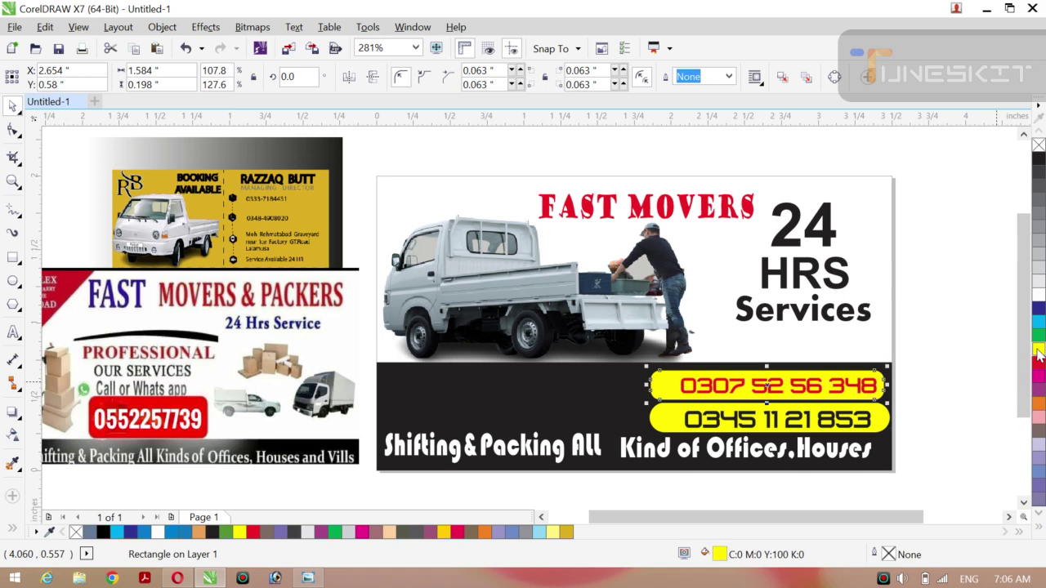
{"action": "left_click", "coordinate": [955, 309]}
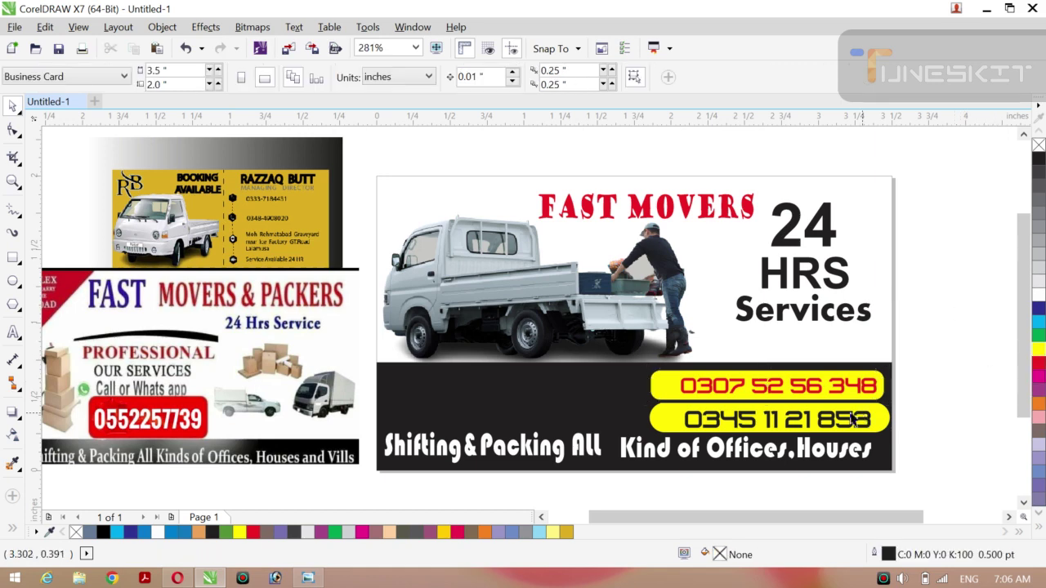
{"action": "left_click", "coordinate": [776, 396]}
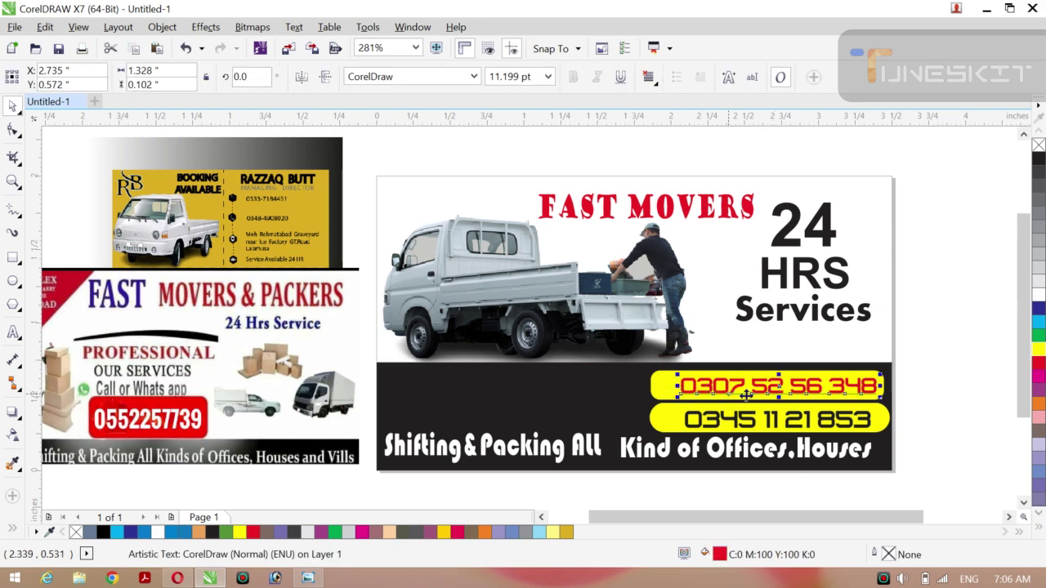
{"action": "left_click", "coordinate": [928, 392]}
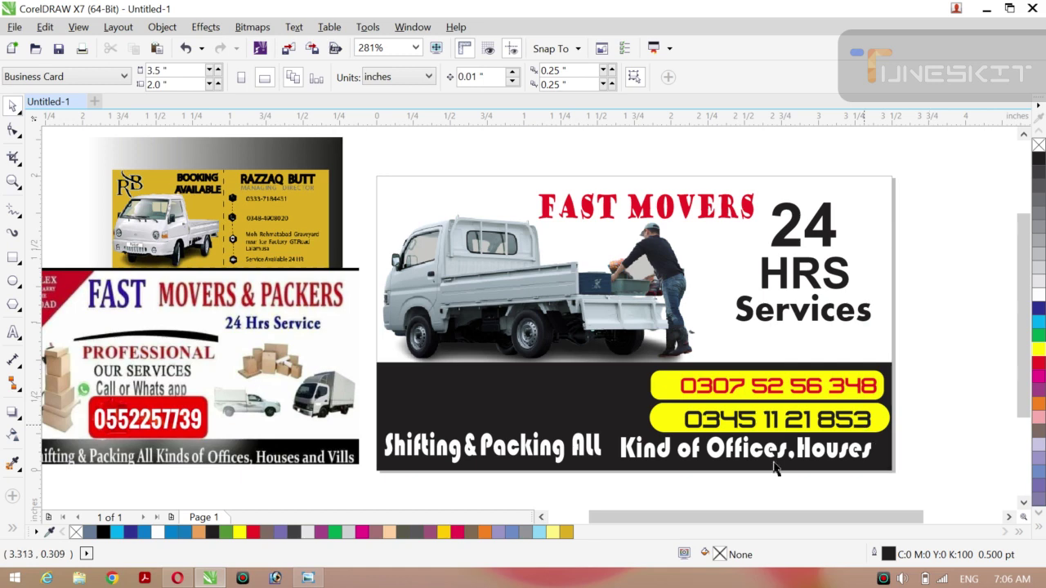
Select the 'Kind of Offices,Houses' and 'Shifting&Packing All' lines together, then deselect them.
{"action": "left_click", "coordinate": [695, 461]}
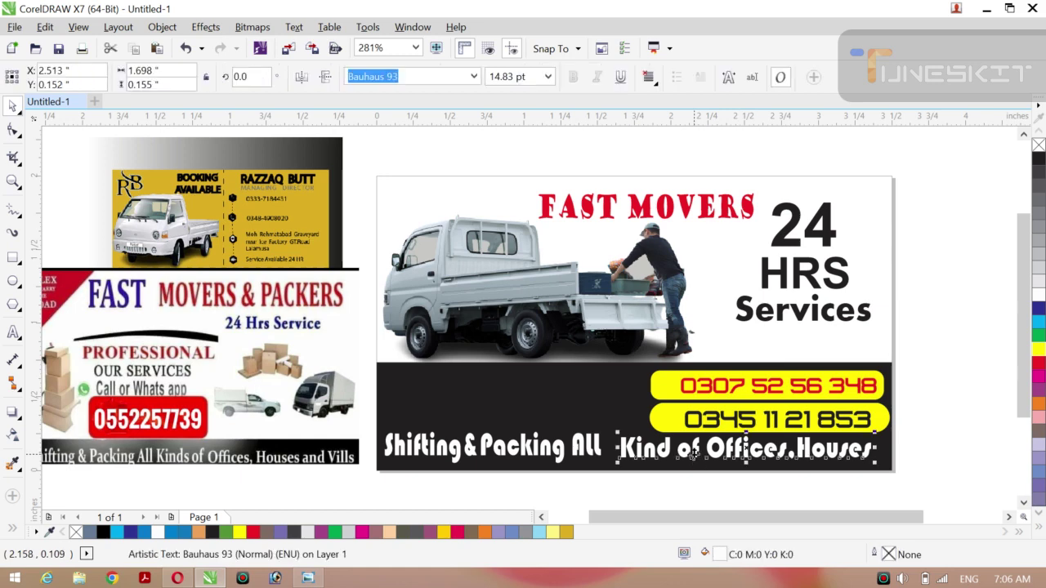
{"action": "left_click", "coordinate": [575, 455], "text": "shift"}
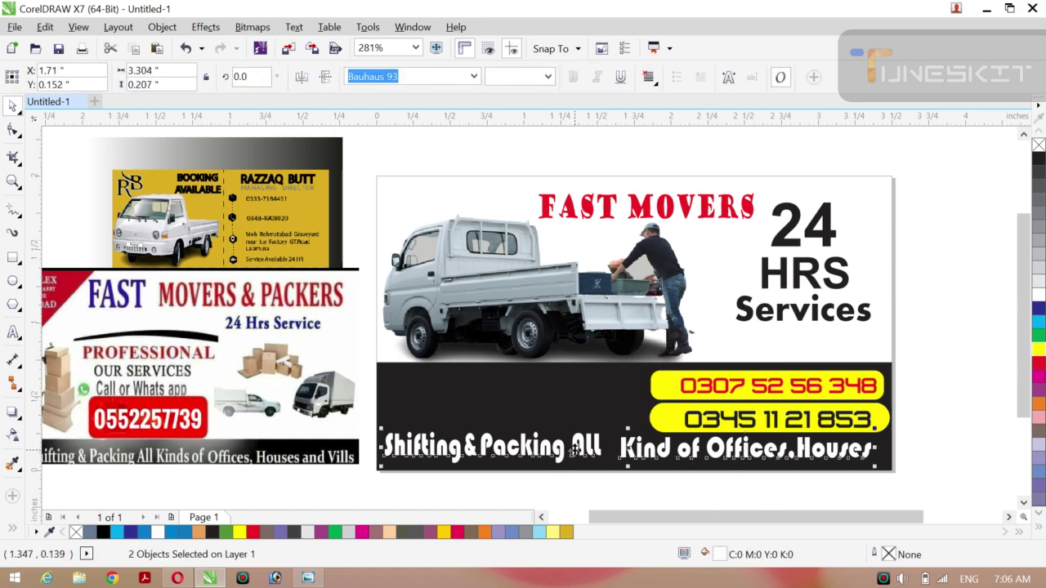
{"action": "left_click", "coordinate": [948, 396]}
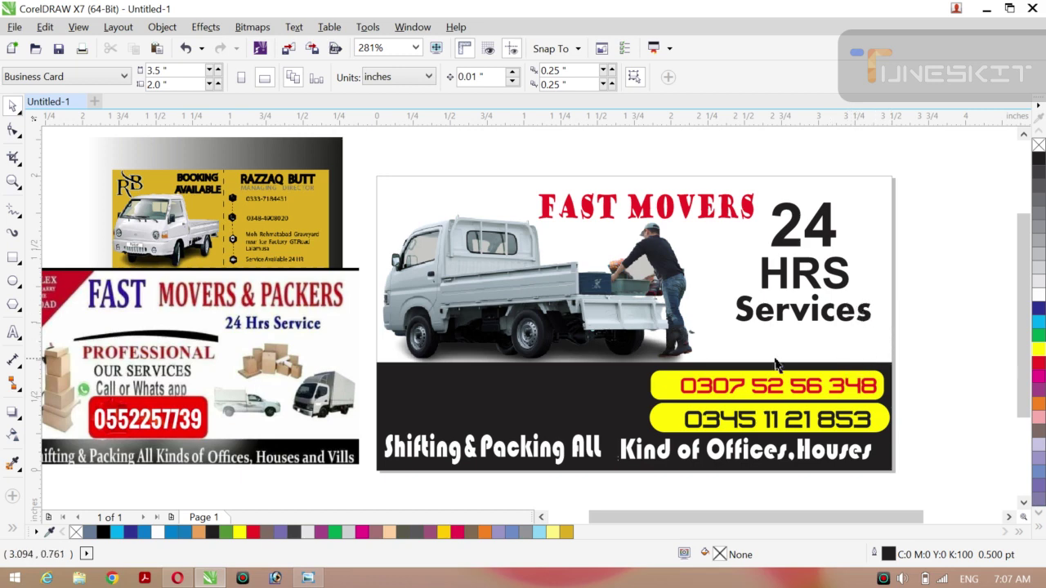
Add the owner's name as a new text line above the card.
{"action": "left_click", "coordinate": [12, 334]}
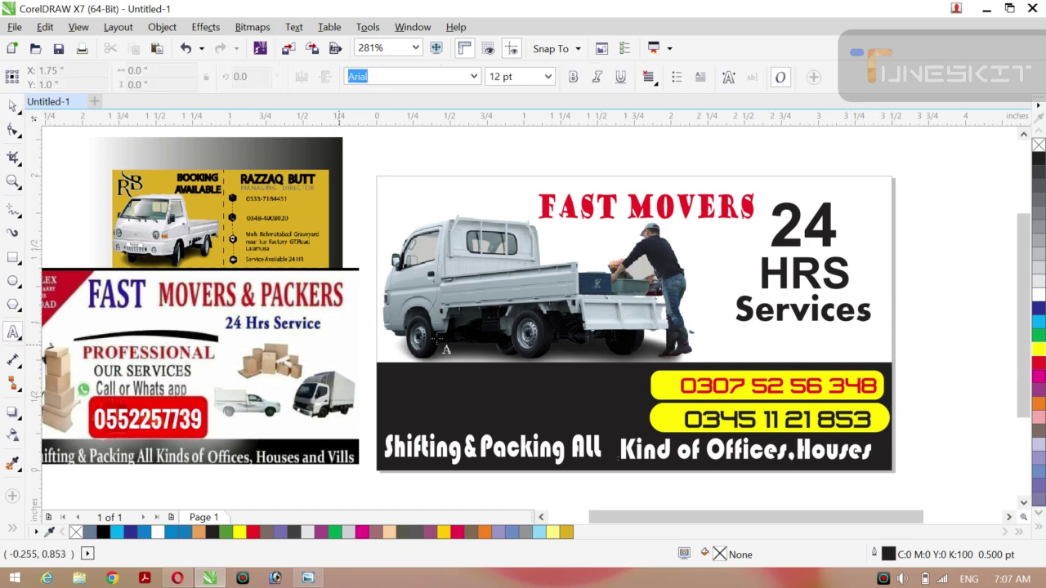
{"action": "left_click", "coordinate": [401, 168]}
{"action": "type", "text": "ch"}
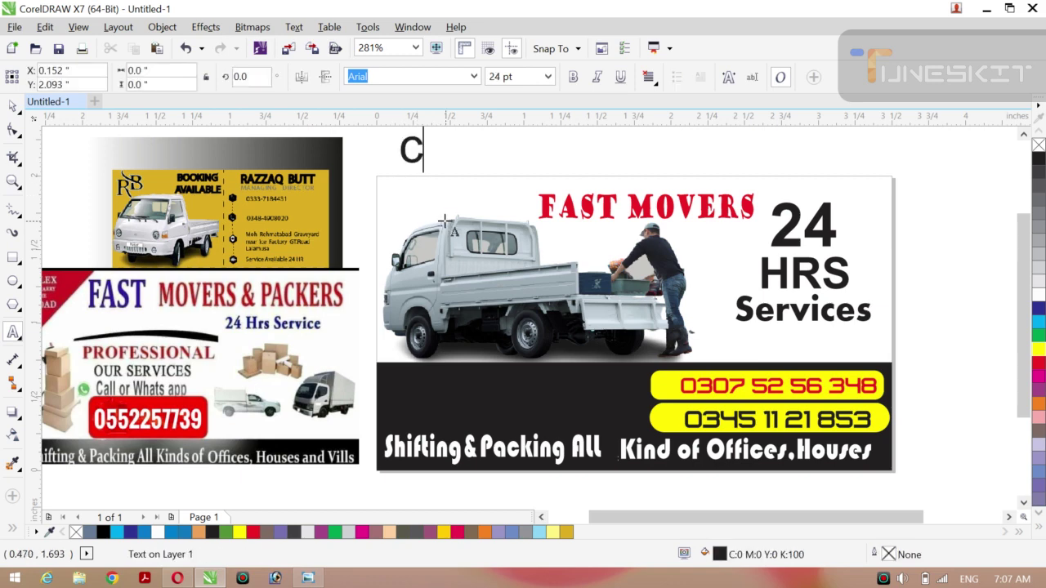
{"action": "key", "text": "BackSpace"}
{"action": "key", "text": "BackSpace"}
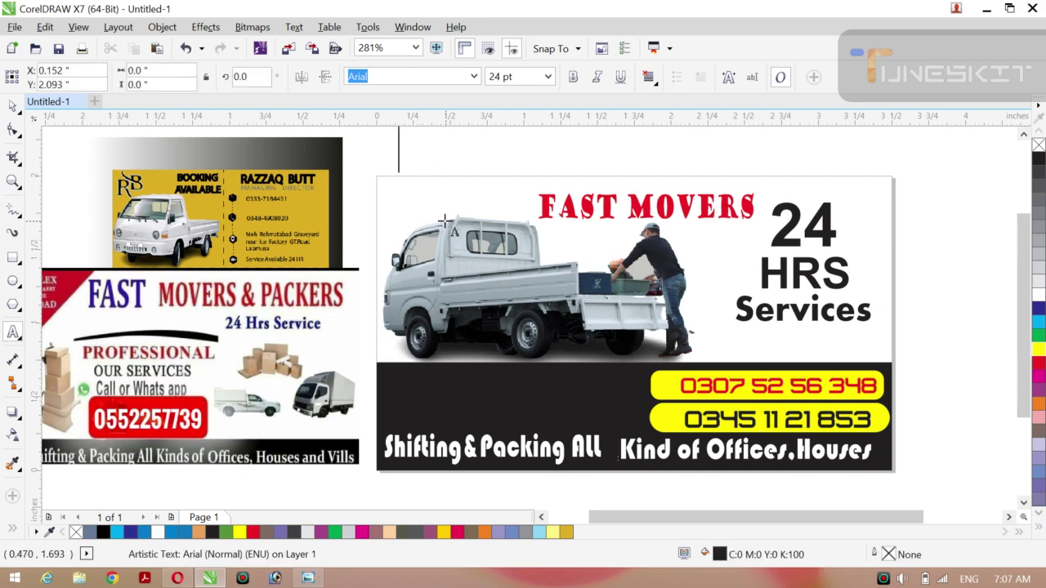
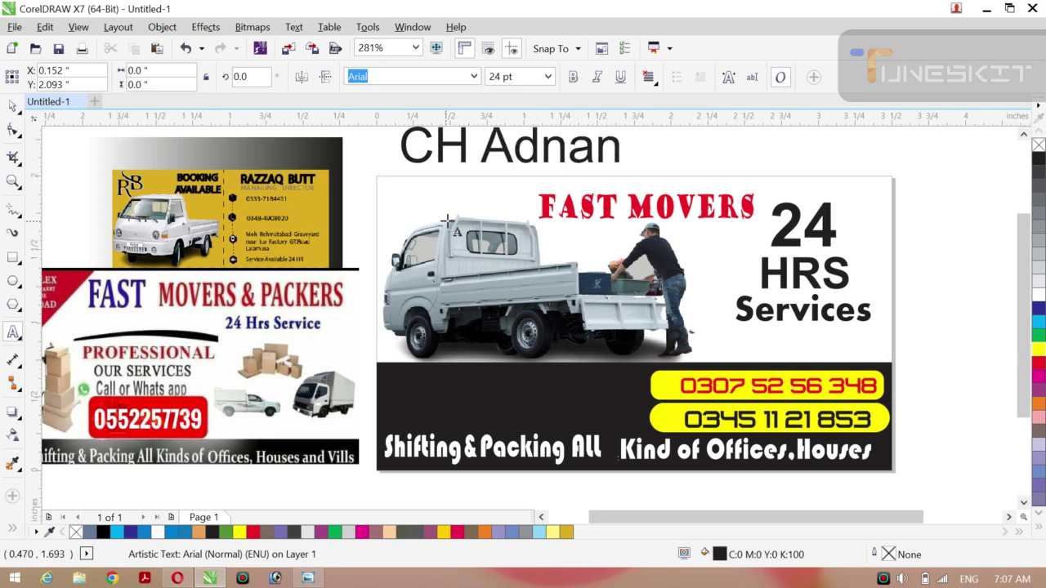
{"action": "key", "text": "ctrl+space"}
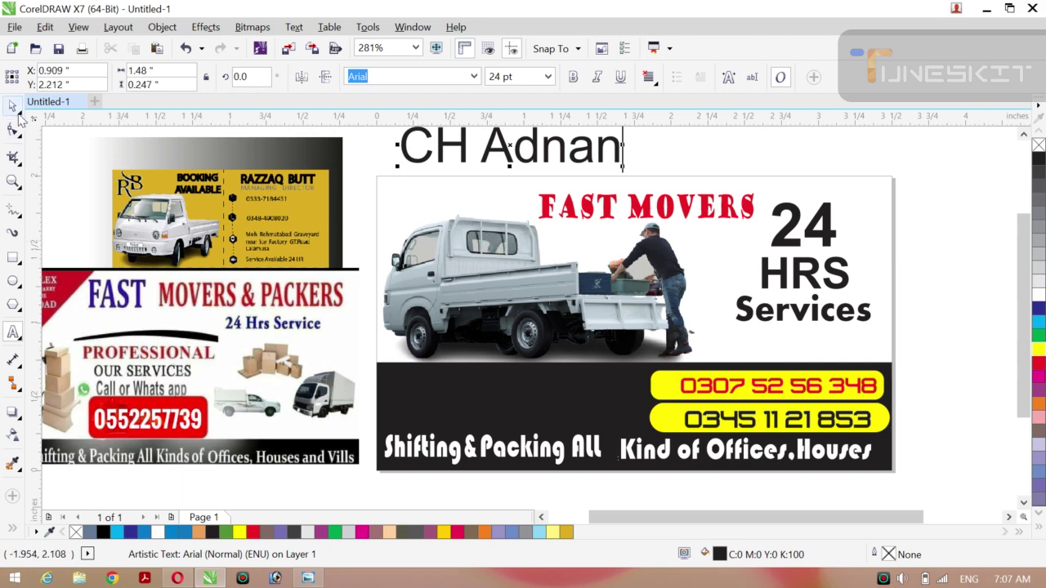
{"action": "left_click", "coordinate": [16, 108]}
{"action": "left_click", "coordinate": [54, 107]}
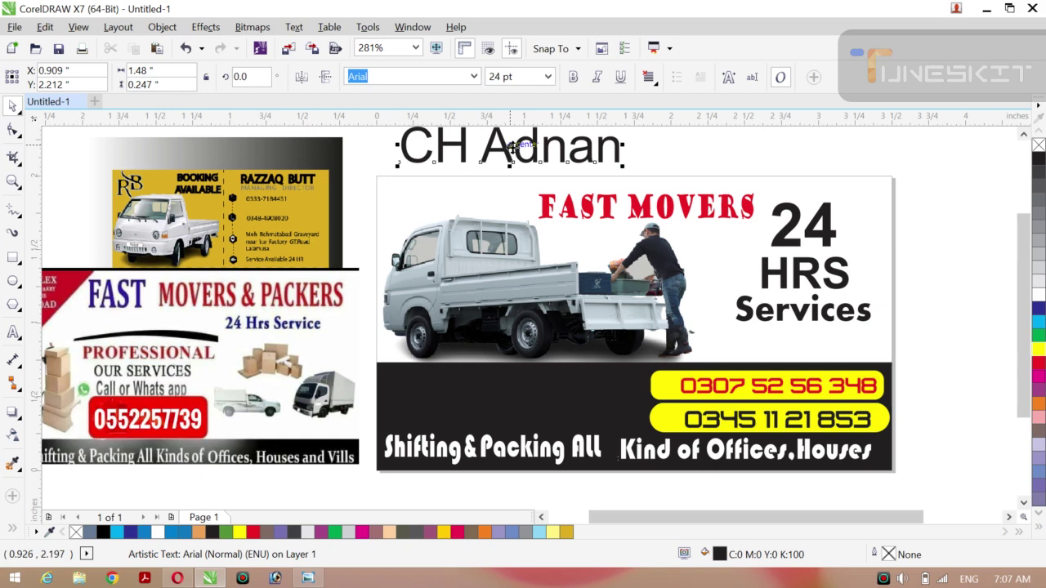
Move the name onto the black band's left end, colour it white and make it bold.
{"action": "left_click_drag", "start_coordinate": [511, 147], "coordinate": [521, 402]}
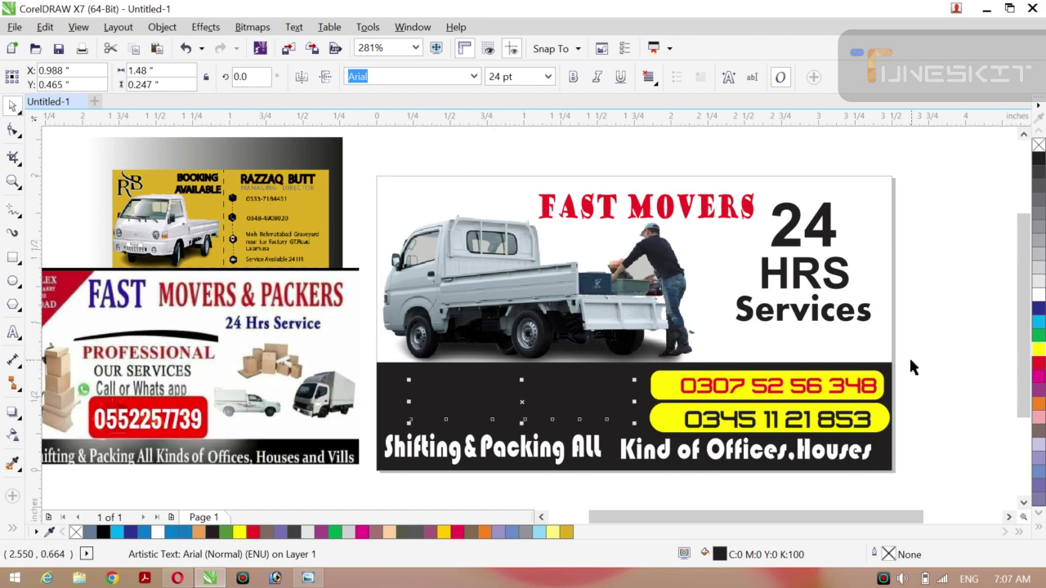
{"action": "left_click", "coordinate": [1040, 298]}
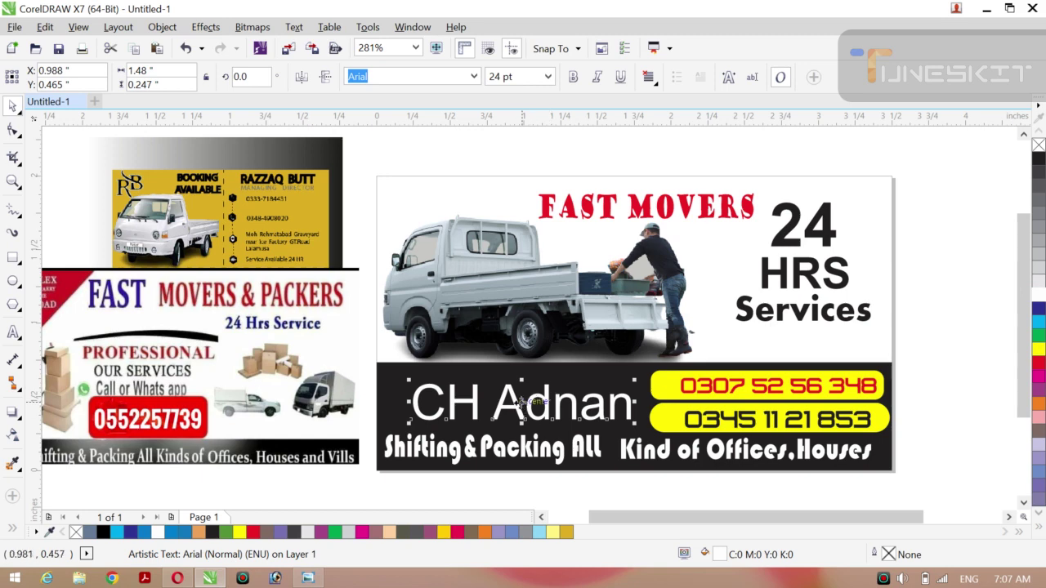
{"action": "left_click_drag", "start_coordinate": [522, 402], "coordinate": [488, 390]}
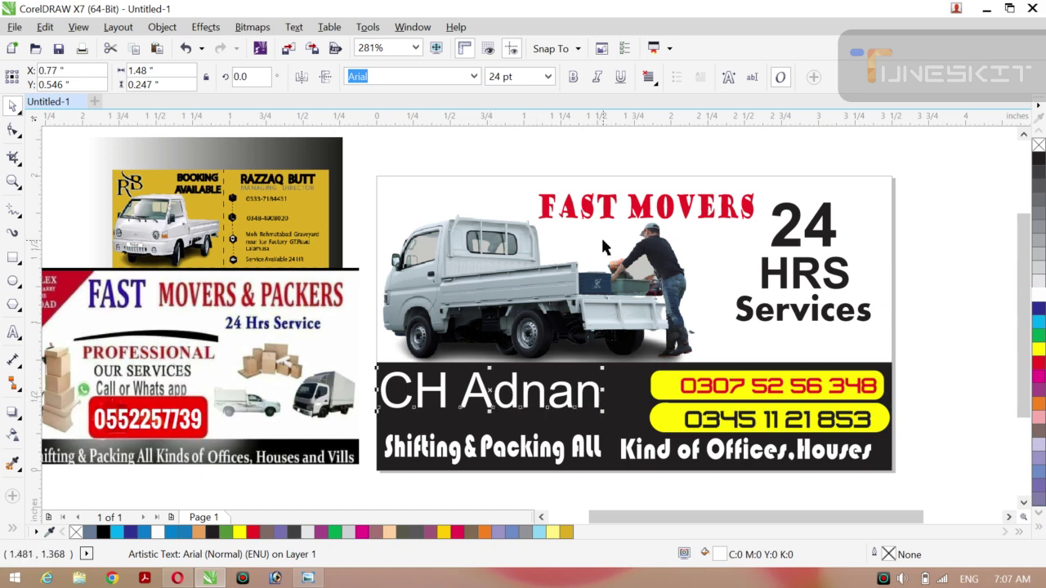
{"action": "left_click", "coordinate": [573, 77]}
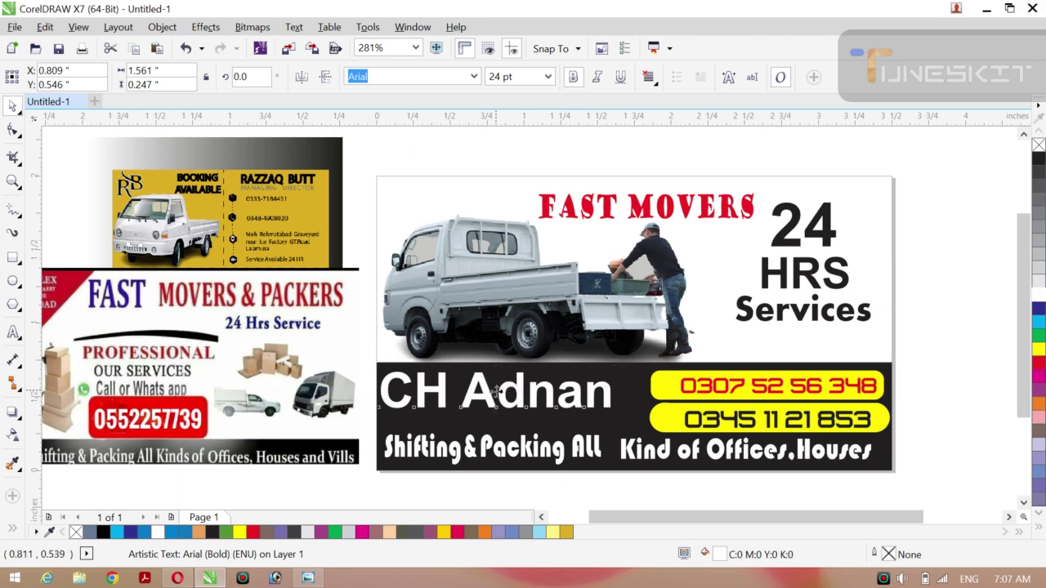
{"action": "left_click_drag", "start_coordinate": [495, 391], "coordinate": [501, 398]}
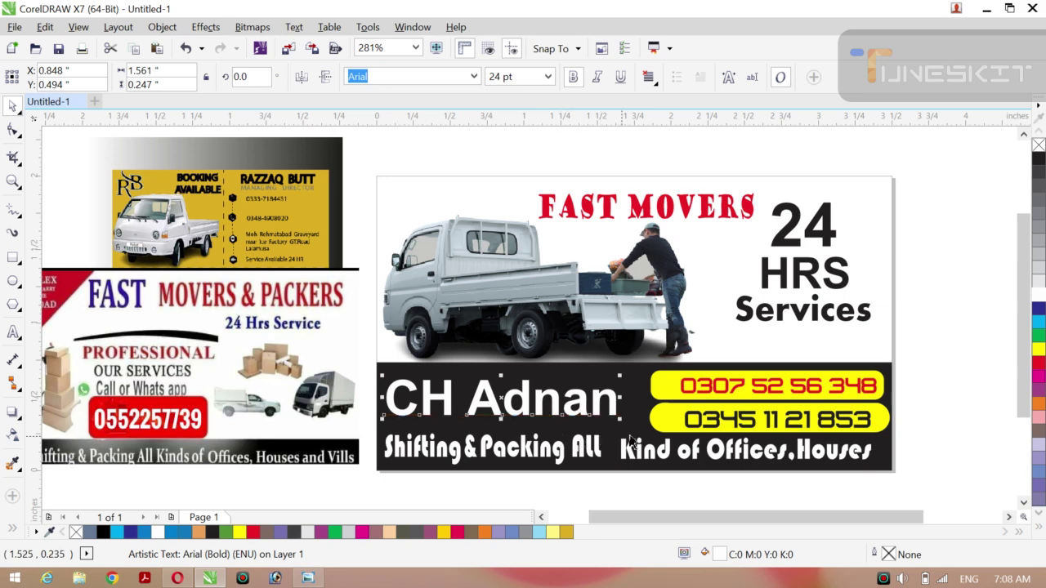
Resize the name to about 16 pt, colour it yellow, and tuck it into the band's top-left.
{"action": "left_click_drag", "start_coordinate": [621, 419], "coordinate": [589, 411]}
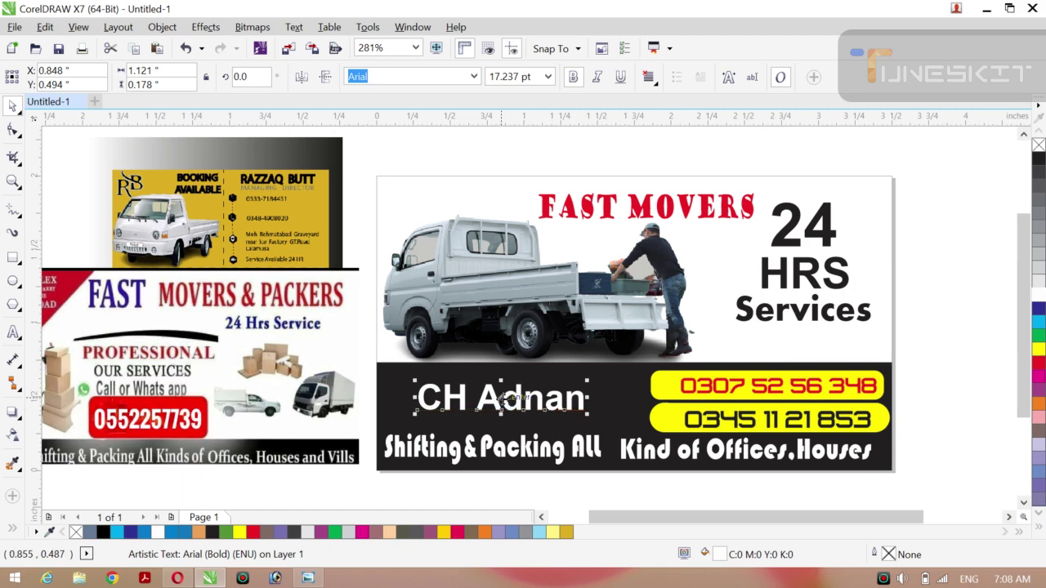
{"action": "left_click_drag", "start_coordinate": [511, 404], "coordinate": [469, 382]}
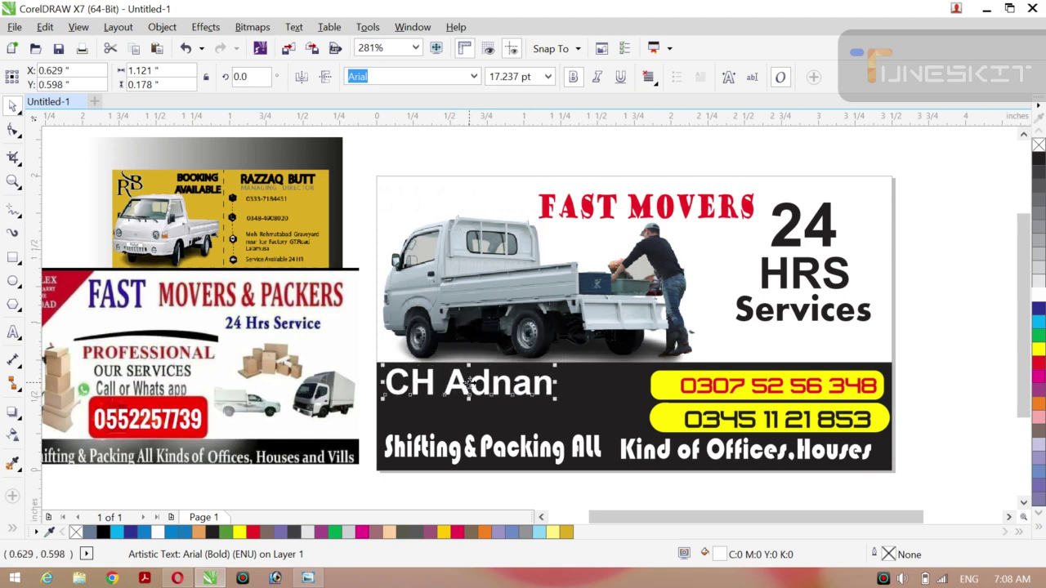
{"action": "left_click_drag", "start_coordinate": [554, 401], "coordinate": [522, 393]}
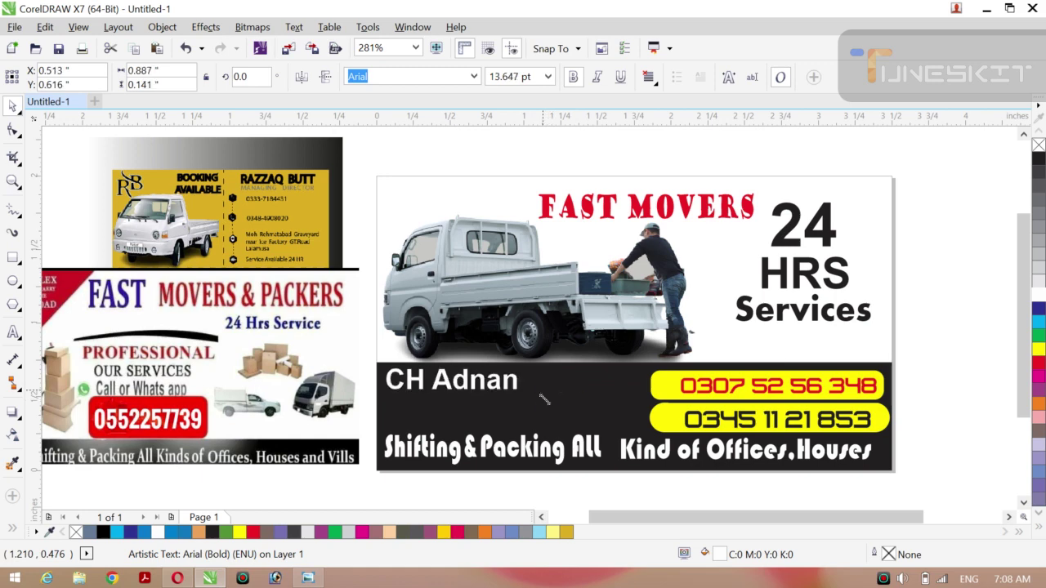
{"action": "left_click_drag", "start_coordinate": [452, 380], "coordinate": [444, 382]}
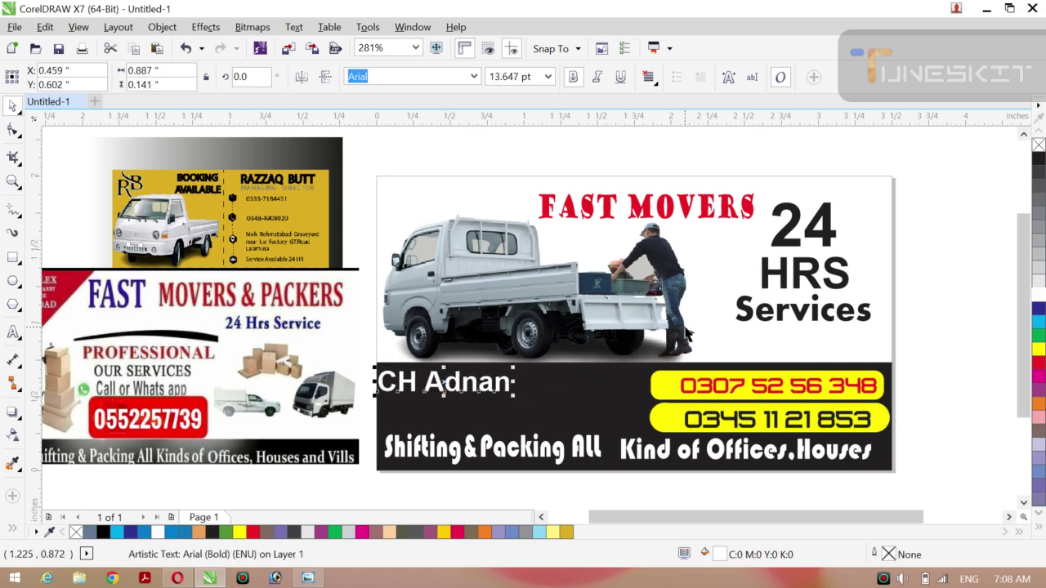
{"action": "left_click", "coordinate": [1038, 349]}
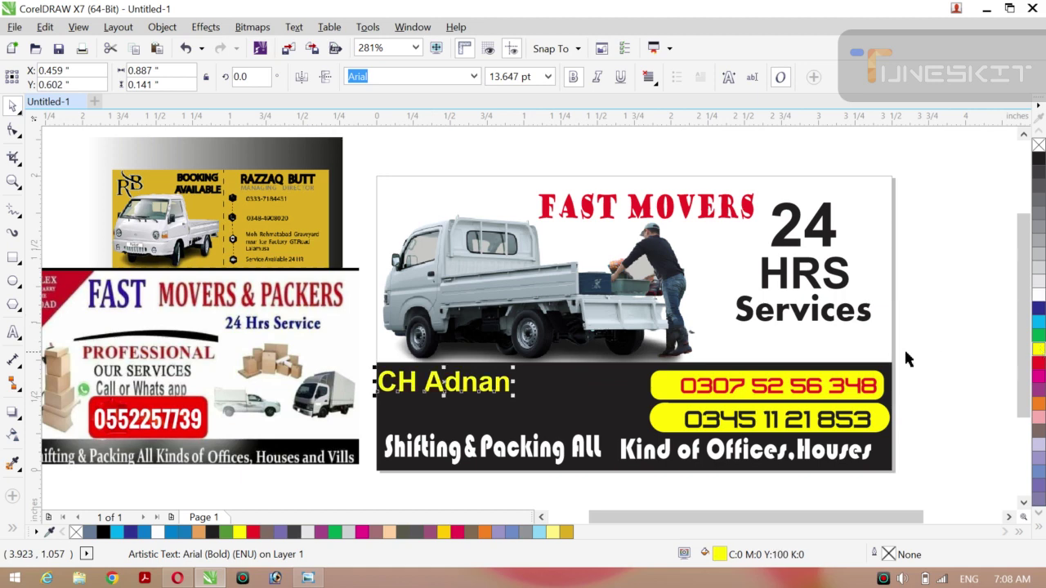
{"action": "left_click_drag", "start_coordinate": [439, 381], "coordinate": [445, 381]}
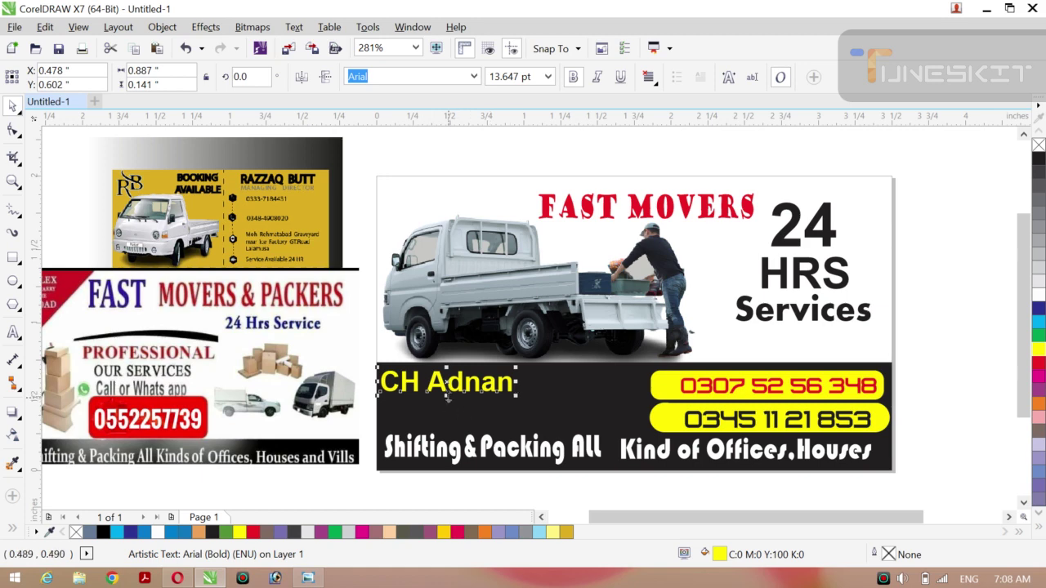
{"action": "left_click_drag", "start_coordinate": [500, 393], "coordinate": [535, 383]}
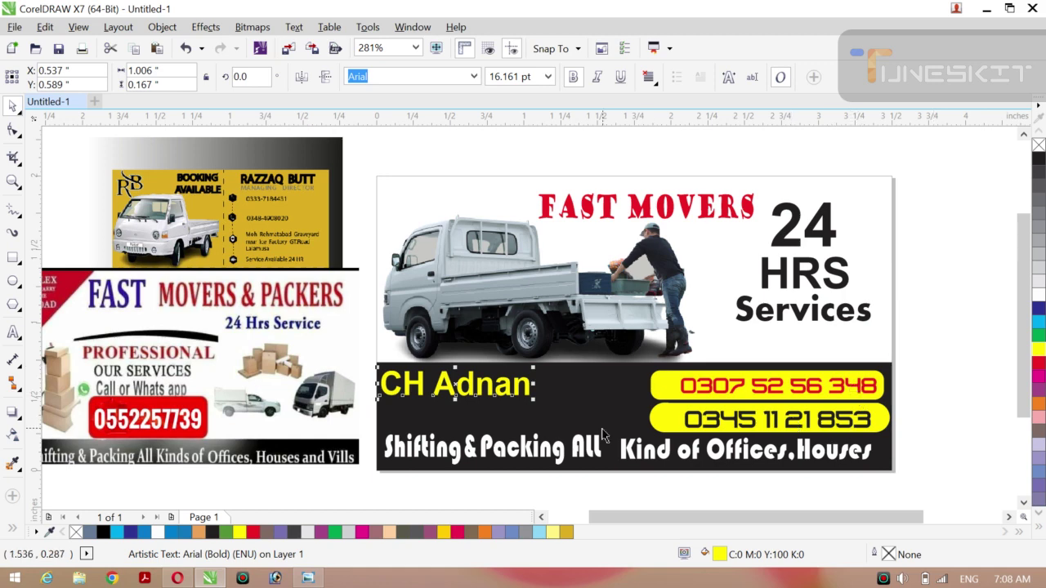
Search Google Images in Opera for a phone icon ('phone i cone').
{"action": "left_click", "coordinate": [178, 579]}
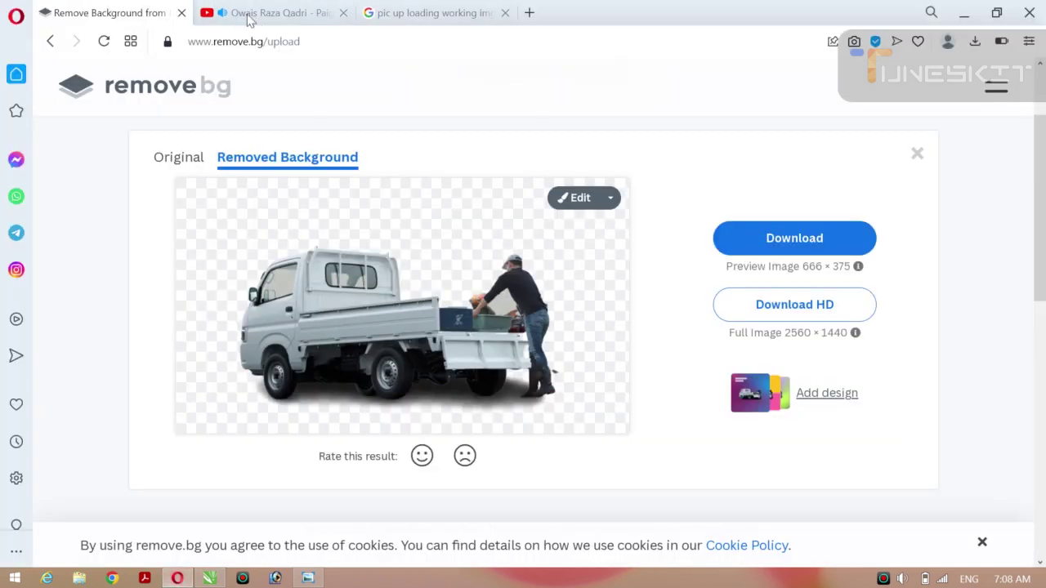
{"action": "left_click", "coordinate": [398, 18]}
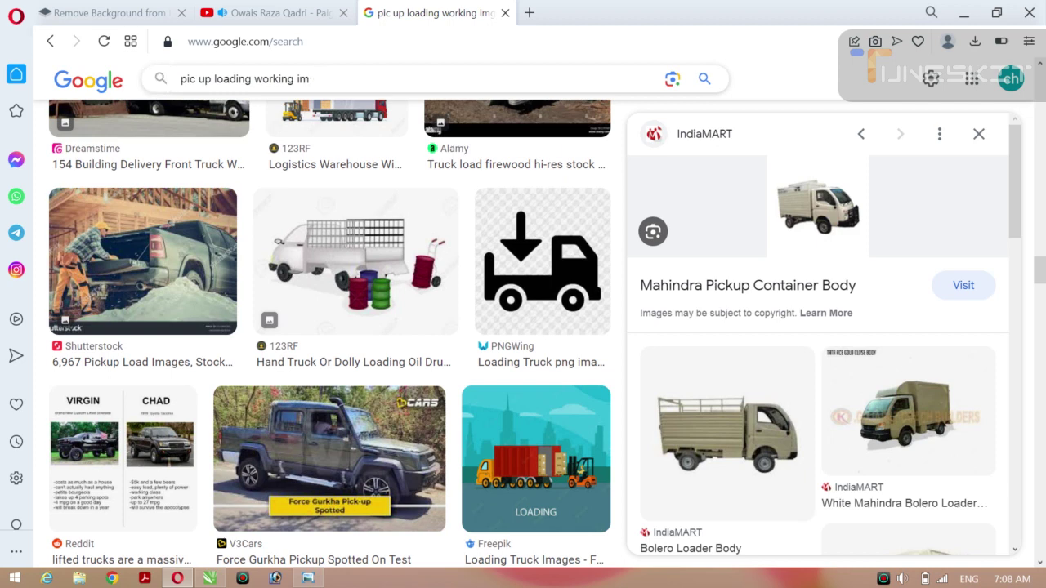
{"action": "key", "text": "BackSpace"}
{"action": "key", "text": "BackSpace"}
{"action": "key", "text": "BackSpace"}
{"action": "key", "text": "BackSpace"}
{"action": "key", "text": "BackSpace"}
{"action": "key", "text": "BackSpace"}
{"action": "key", "text": "BackSpace"}
{"action": "key", "text": "BackSpace"}
{"action": "key", "text": "BackSpace"}
{"action": "key", "text": "BackSpace"}
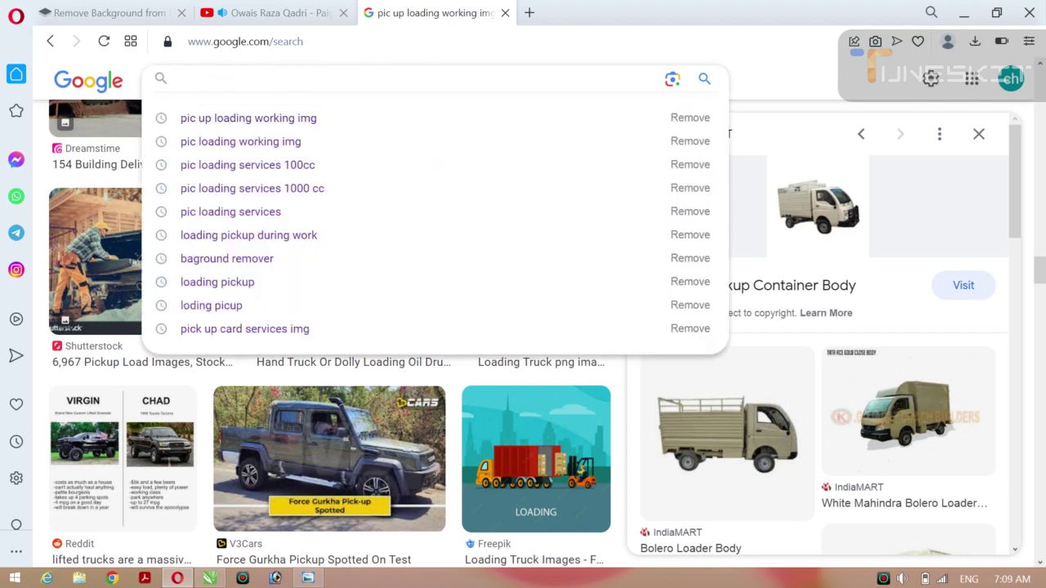
{"action": "type", "text": "fh"}
{"action": "key", "text": "BackSpace"}
{"action": "key", "text": "BackSpace"}
{"action": "type", "text": "phone"}
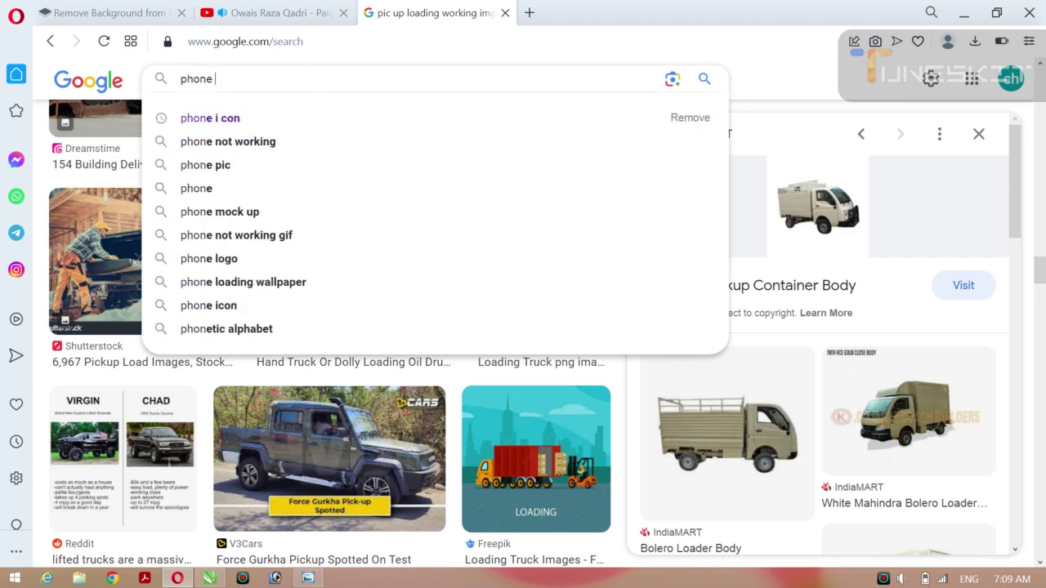
{"action": "type", "text": " i co"}
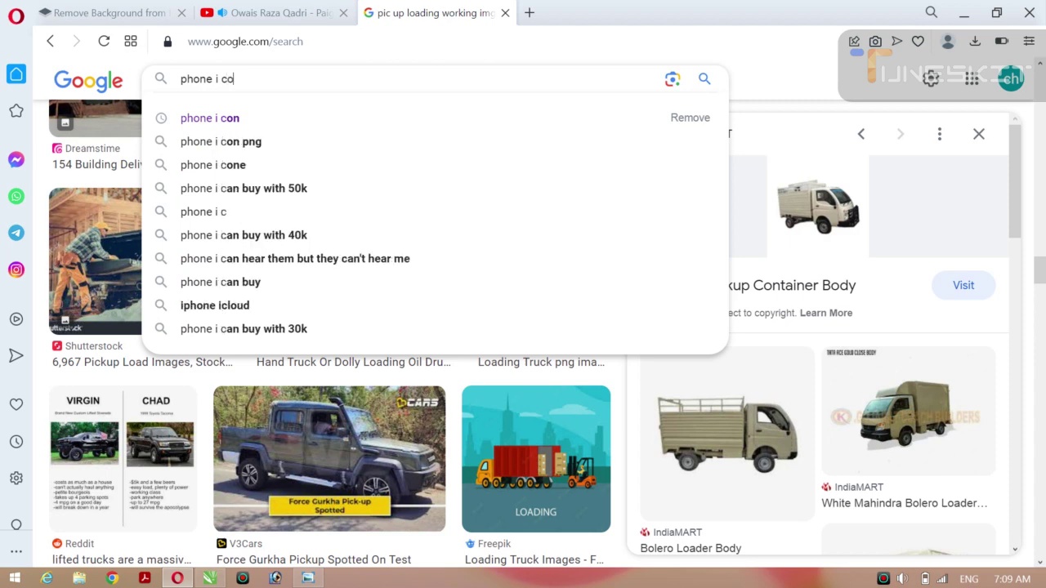
{"action": "type", "text": "ne"}
{"action": "key", "text": "Return"}
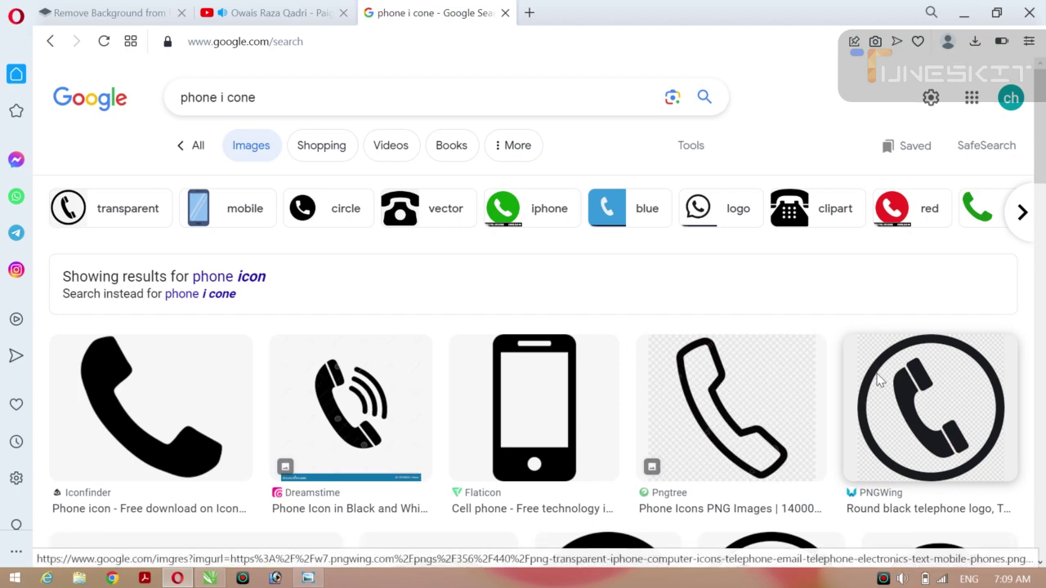
Copy PNGWing's round black telephone logo image.
{"action": "left_click", "coordinate": [877, 382]}
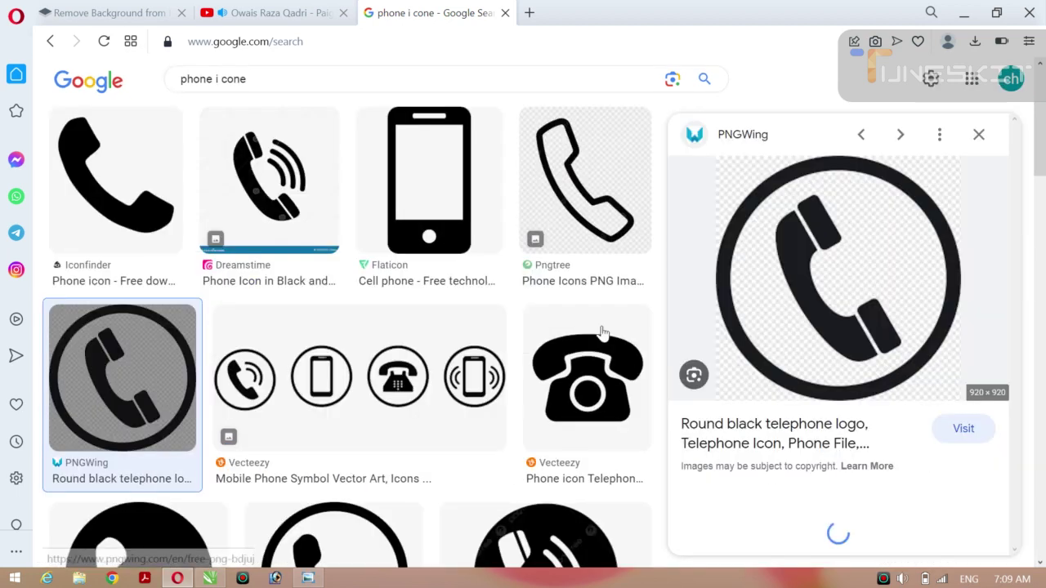
{"action": "right_click", "coordinate": [827, 249]}
{"action": "left_click", "coordinate": [647, 358]}
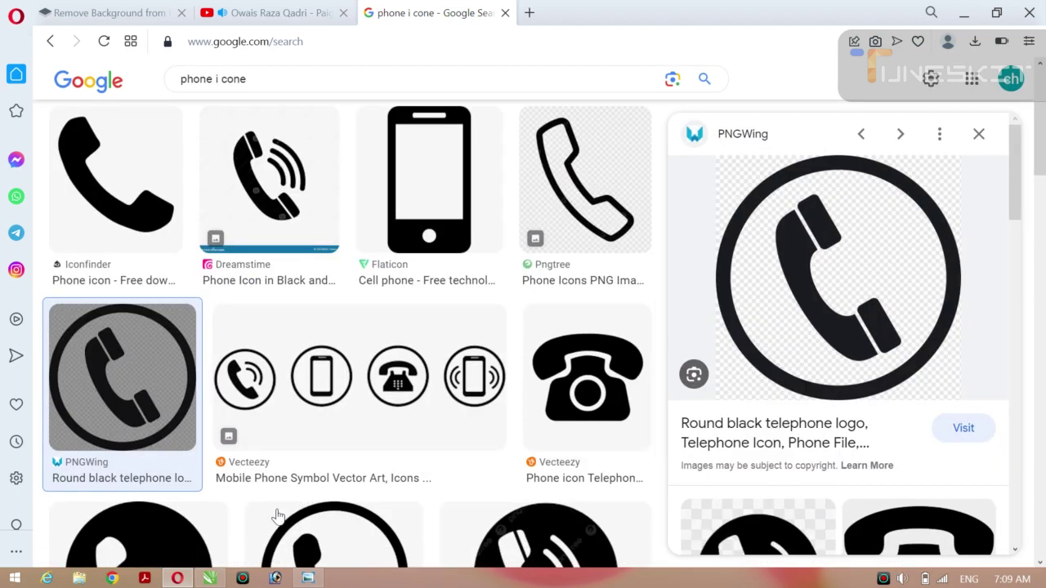
Paste the copied phone icon into the card design and size it to 1" by 1".
{"action": "left_click", "coordinate": [210, 578]}
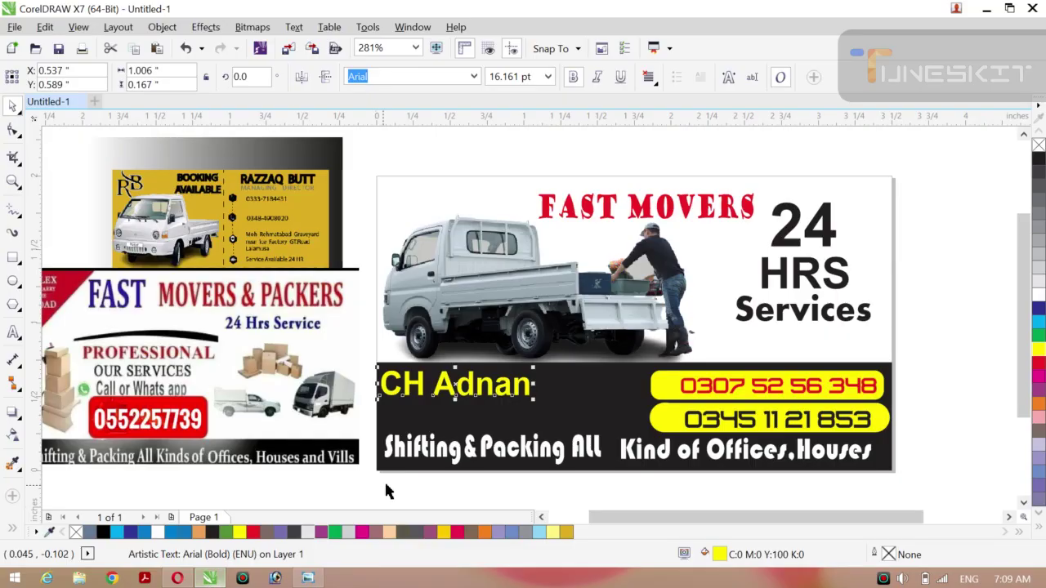
{"action": "key", "text": "ctrl+v"}
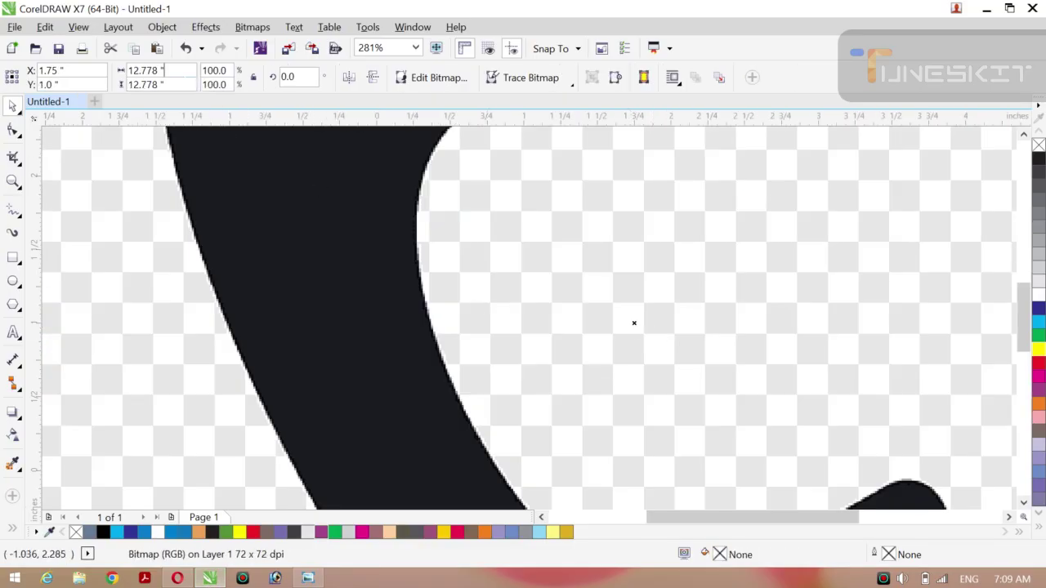
{"action": "key", "text": "BackSpace"}
{"action": "key", "text": "BackSpace"}
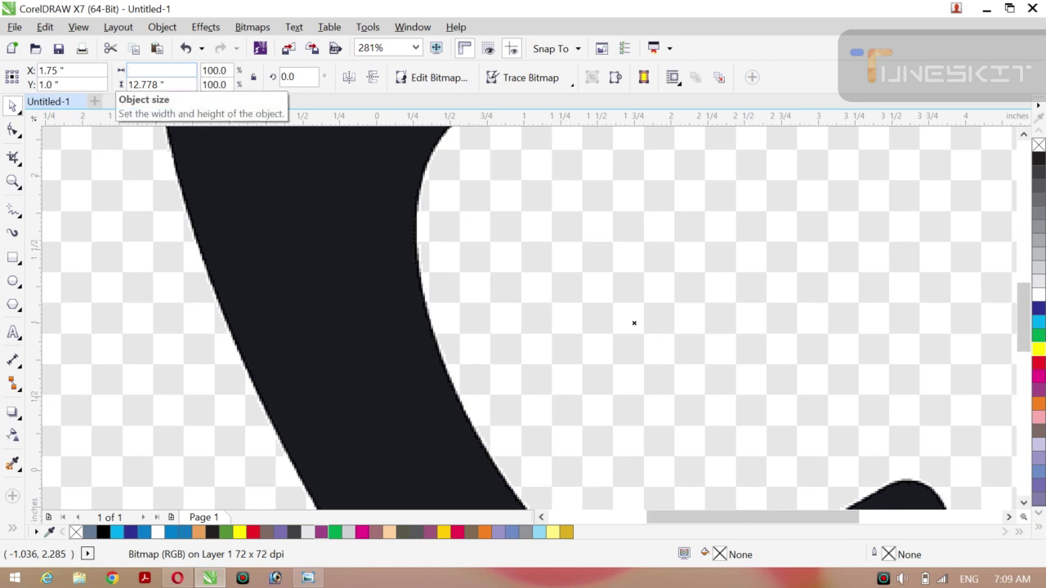
{"action": "left_click", "coordinate": [160, 84]}
{"action": "key", "text": "BackSpace"}
{"action": "key", "text": "BackSpace"}
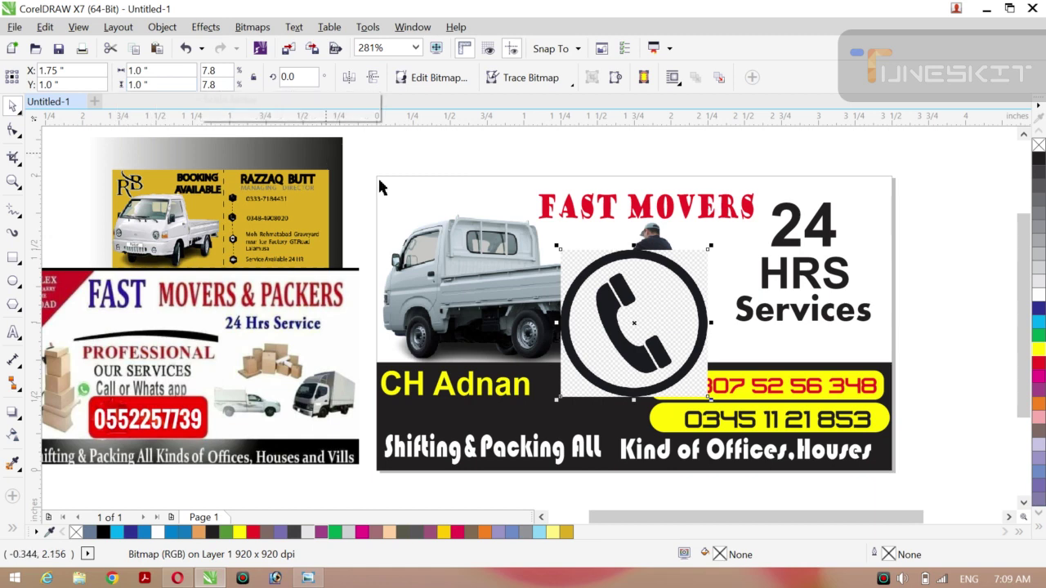
Trace the icon with Outline Trace > High Quality Image and delete the original bitmap.
{"action": "left_click", "coordinate": [573, 85]}
{"action": "mouse_move", "coordinate": [556, 134]}
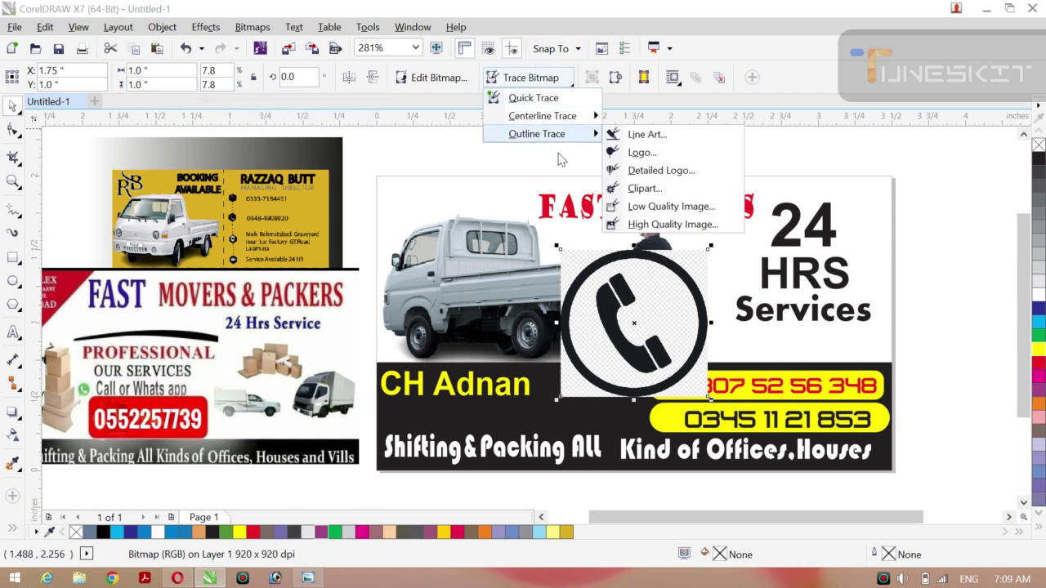
{"action": "left_click", "coordinate": [692, 233]}
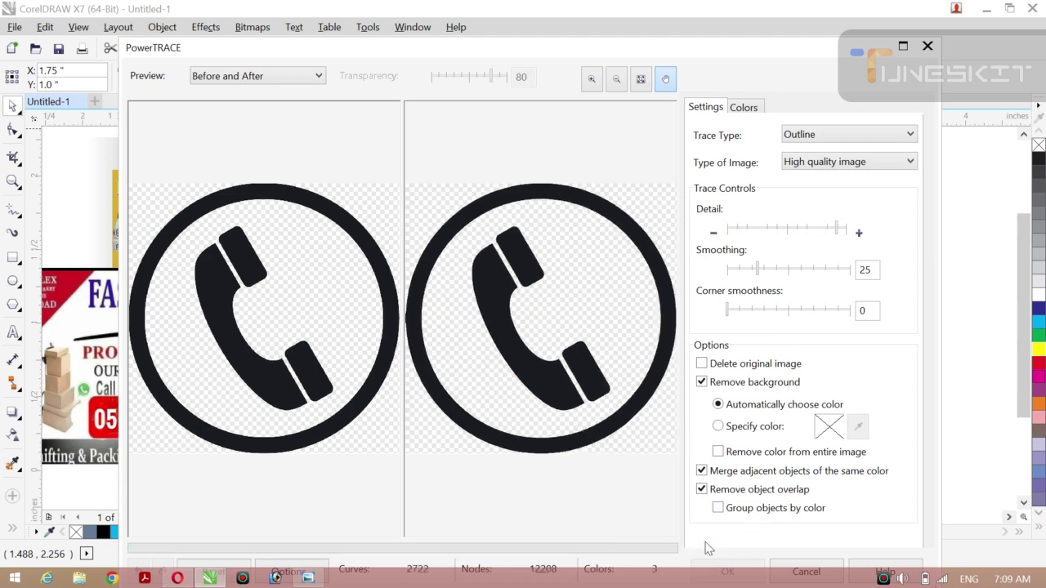
{"action": "left_click", "coordinate": [723, 564]}
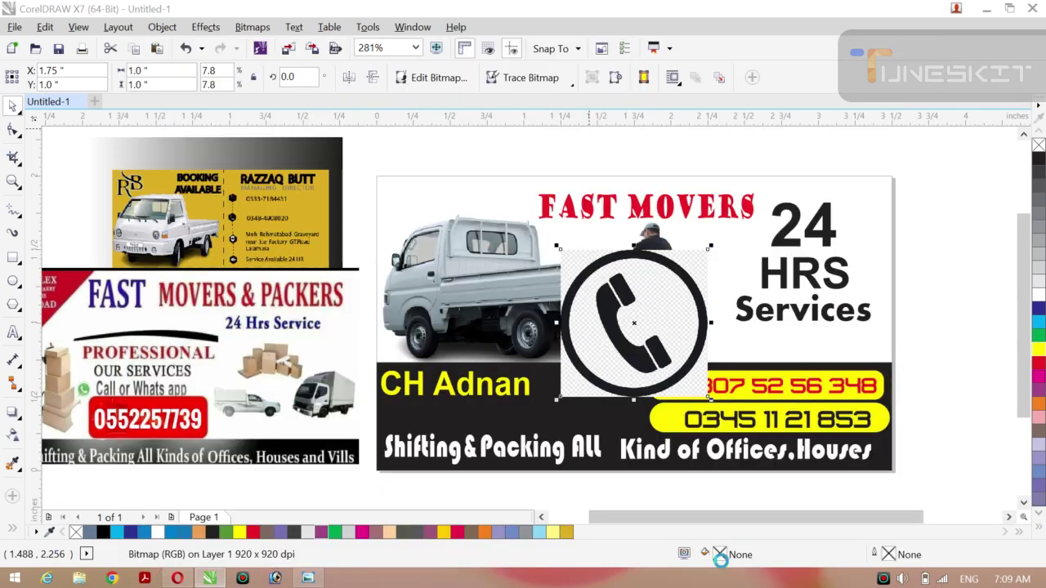
{"action": "left_click_drag", "start_coordinate": [636, 321], "coordinate": [535, 228]}
{"action": "left_click", "coordinate": [634, 304]}
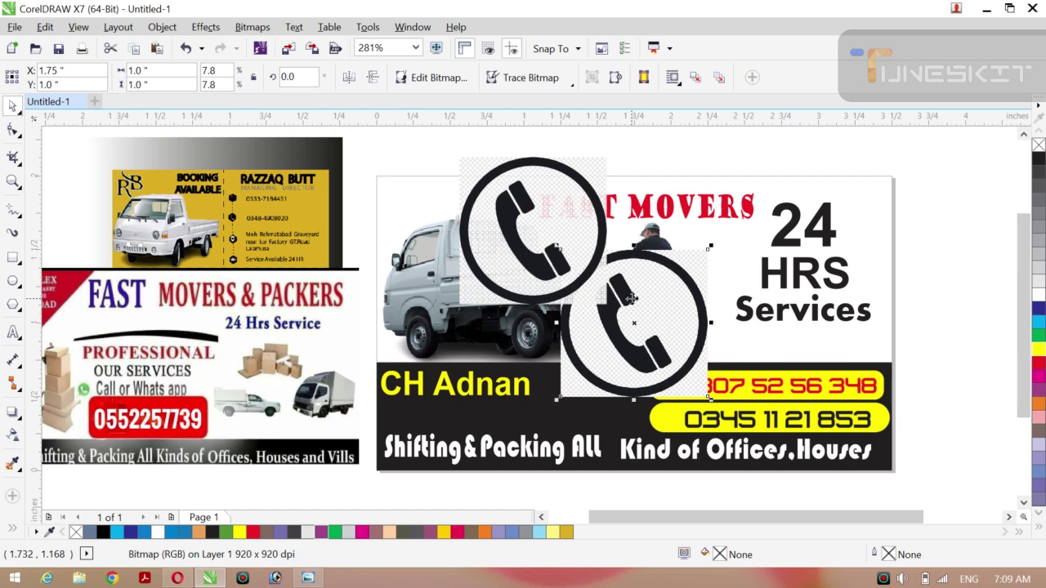
{"action": "key", "text": "Delete"}
Move the traced icon beside the card, ungroup it, and move the black icon's parts below the faded one.
{"action": "left_click_drag", "start_coordinate": [574, 260], "coordinate": [981, 258]}
{"action": "scroll", "coordinate": [981, 259], "scroll_direction": "right", "scroll_amount": 4}
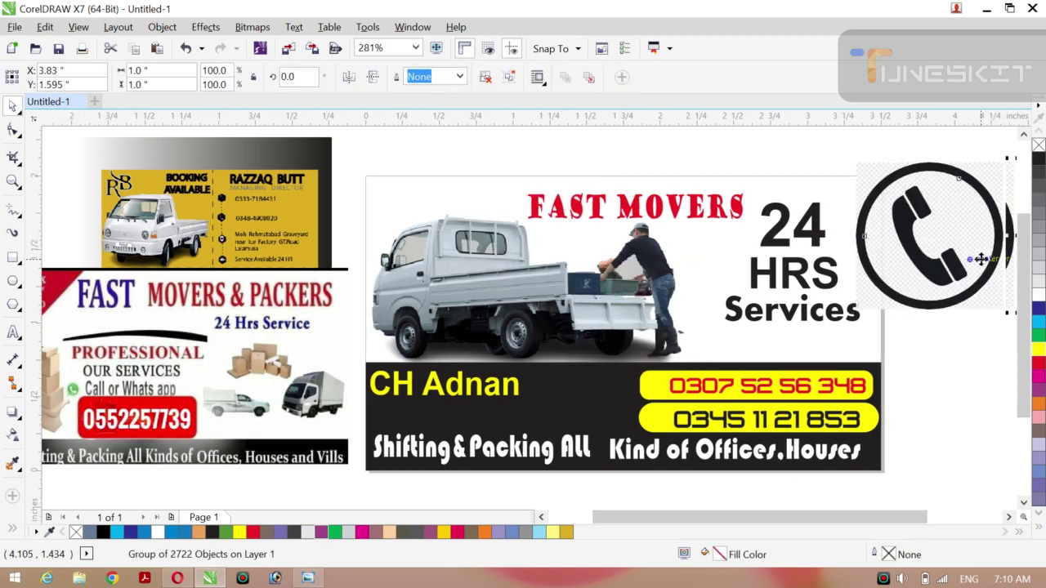
{"action": "left_click_drag", "start_coordinate": [911, 248], "coordinate": [941, 260]}
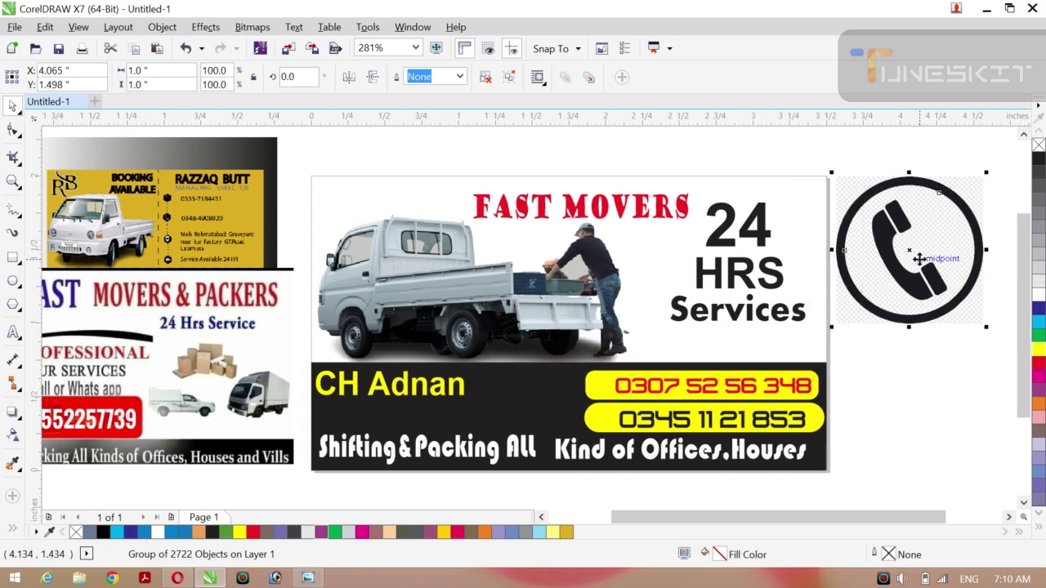
{"action": "right_click", "coordinate": [920, 259]}
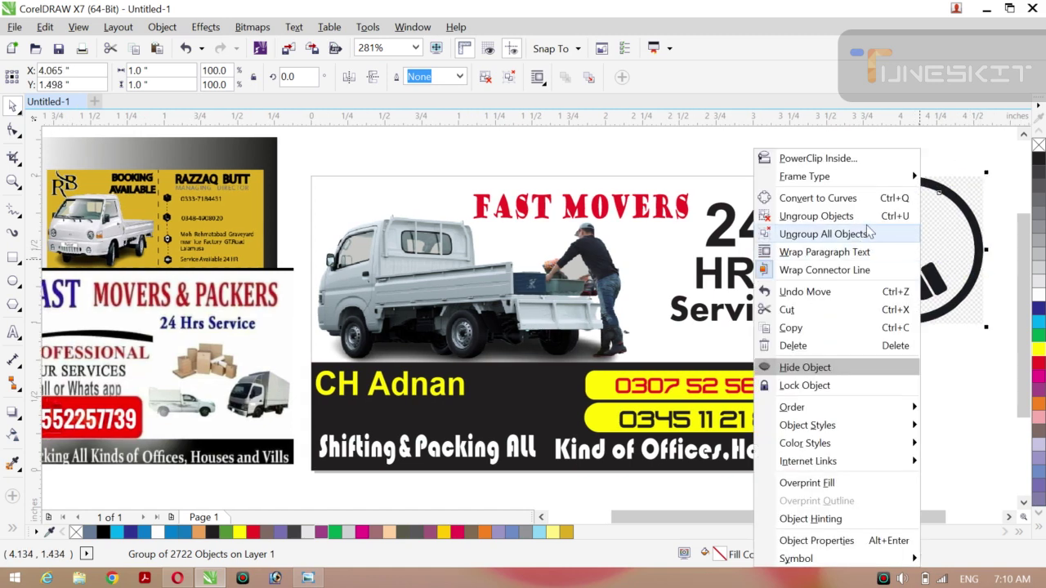
{"action": "left_click", "coordinate": [867, 222]}
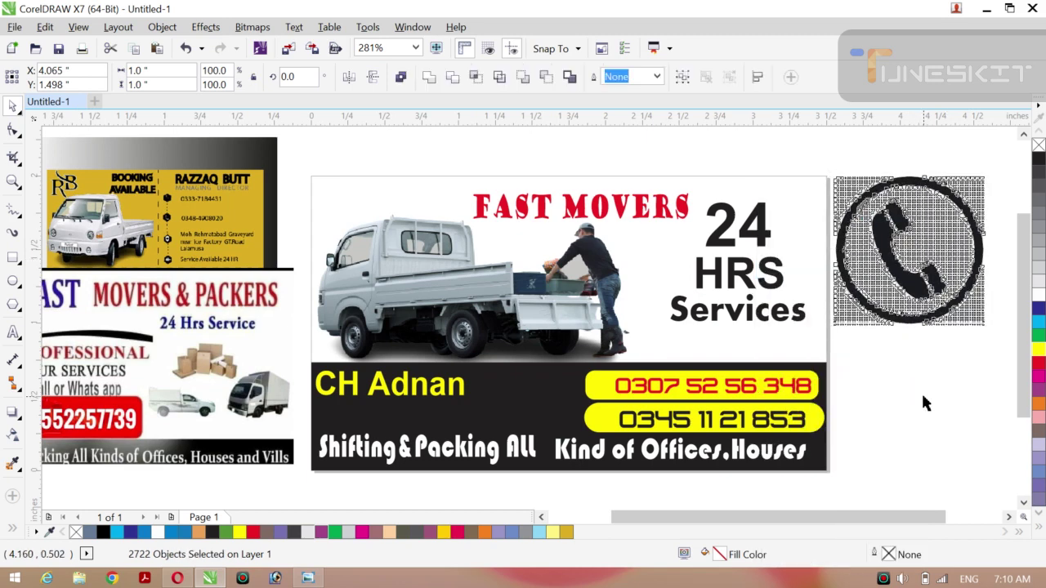
{"action": "left_click", "coordinate": [879, 235]}
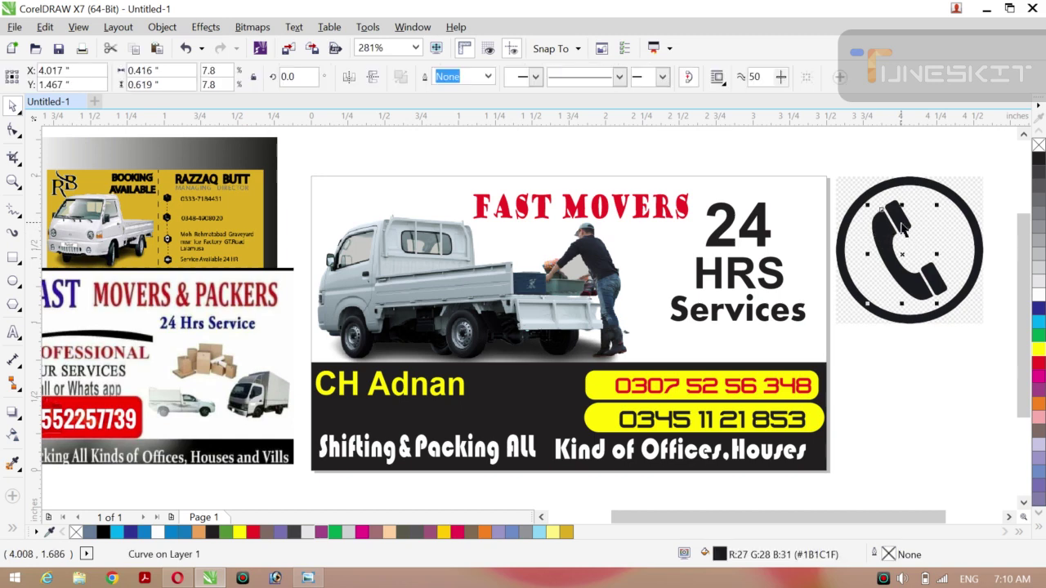
{"action": "left_click", "coordinate": [902, 231], "text": "shift"}
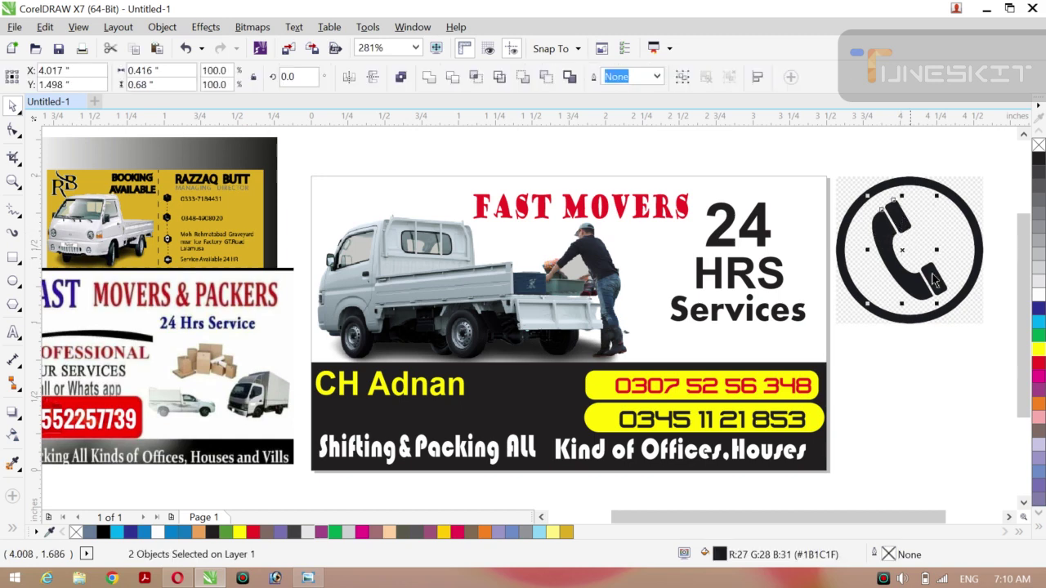
{"action": "left_click", "coordinate": [936, 278], "text": "shift"}
{"action": "left_click", "coordinate": [934, 181], "text": "shift"}
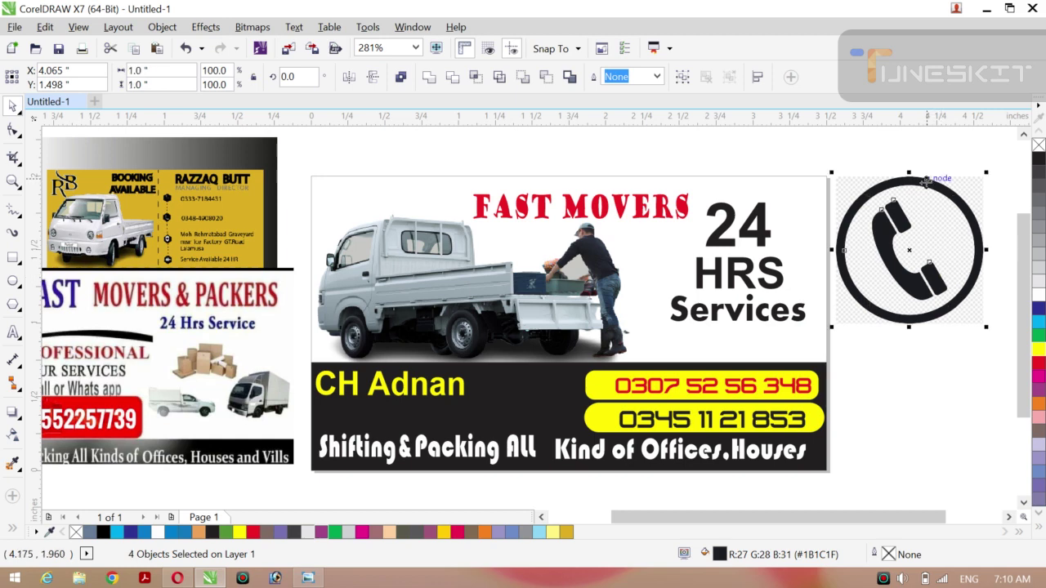
{"action": "left_click_drag", "start_coordinate": [909, 250], "coordinate": [919, 428]}
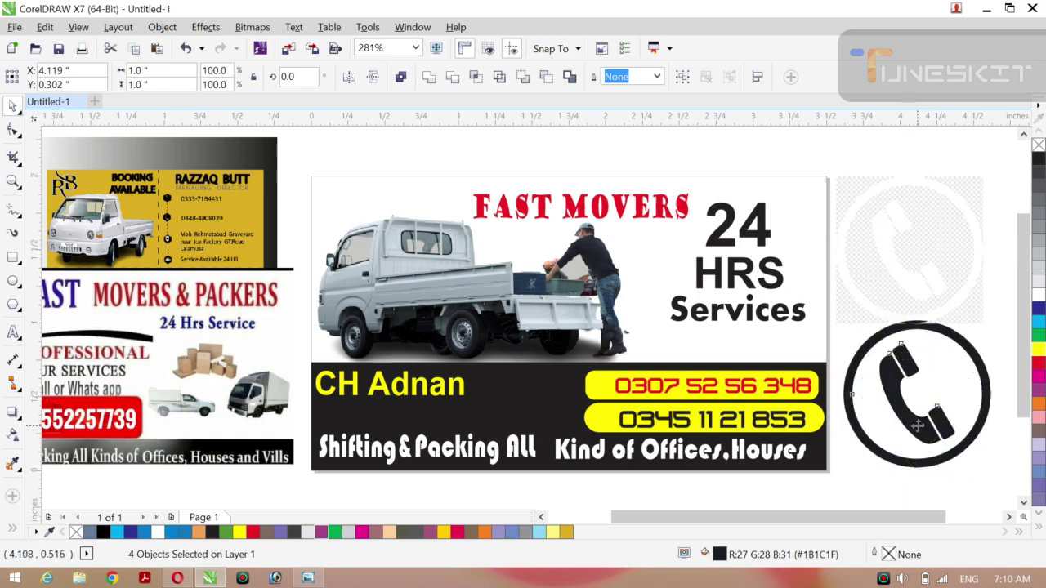
Delete the faded phone icon and group the black icon's four parts, then drag the group toward the card.
{"action": "left_click_drag", "start_coordinate": [794, 138], "coordinate": [995, 339]}
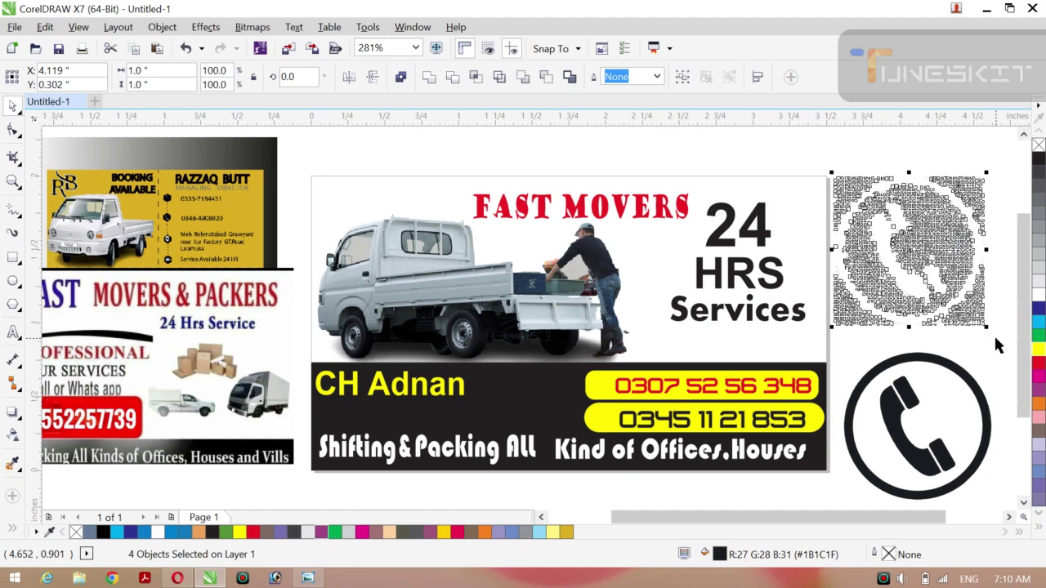
{"action": "key", "text": "Delete"}
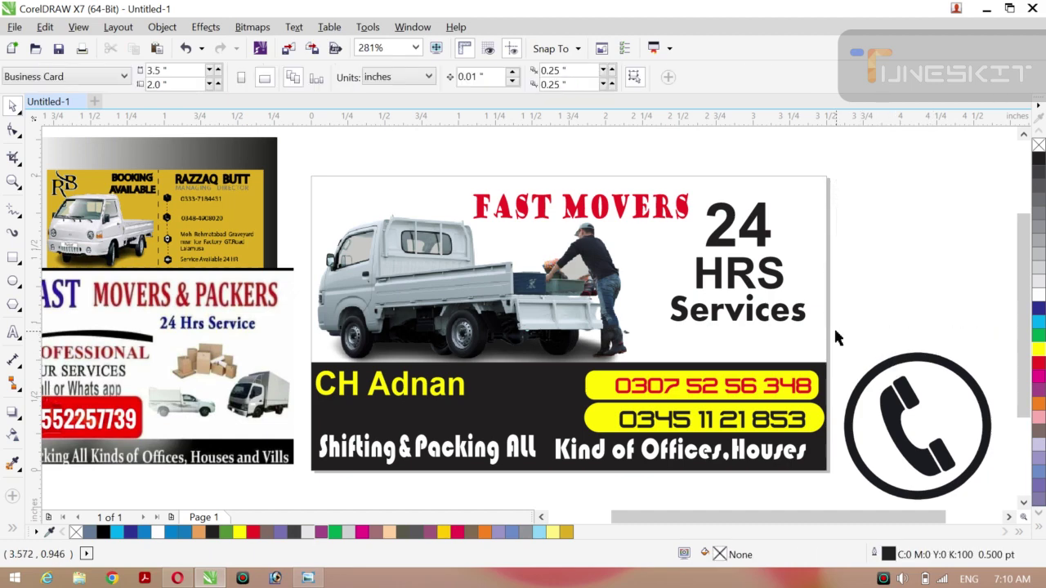
{"action": "left_click_drag", "start_coordinate": [835, 332], "coordinate": [993, 509]}
{"action": "key", "text": "ctrl+g"}
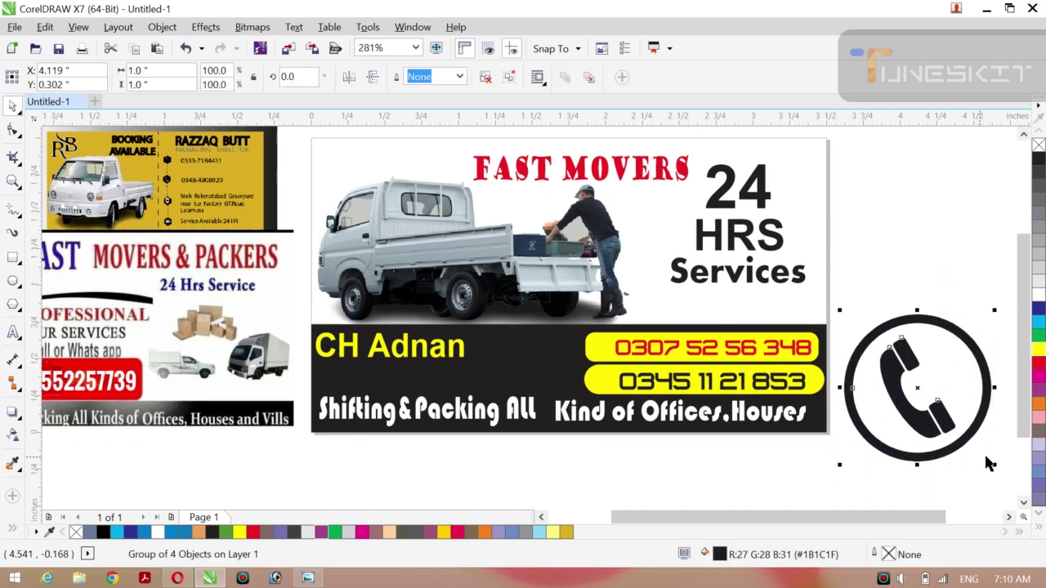
{"action": "left_click_drag", "start_coordinate": [994, 466], "coordinate": [600, 351]}
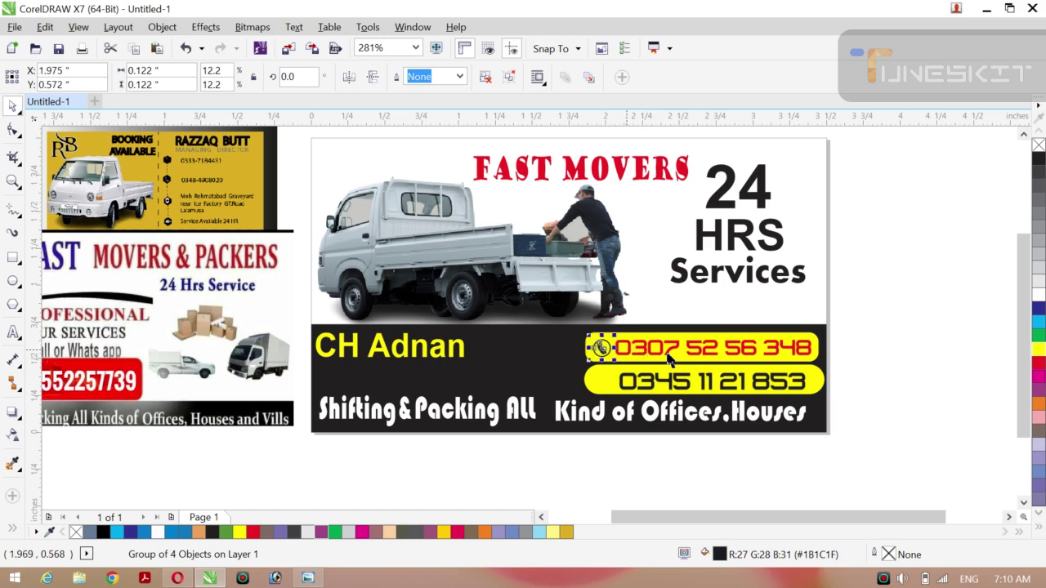
Nudge the small phone icon into place at the left end of the 0307 bar, then return to Opera.
{"action": "left_click", "coordinate": [869, 340]}
{"action": "left_click", "coordinate": [602, 355]}
{"action": "left_click_drag", "start_coordinate": [601, 349], "coordinate": [599, 346]}
{"action": "left_click", "coordinate": [936, 322]}
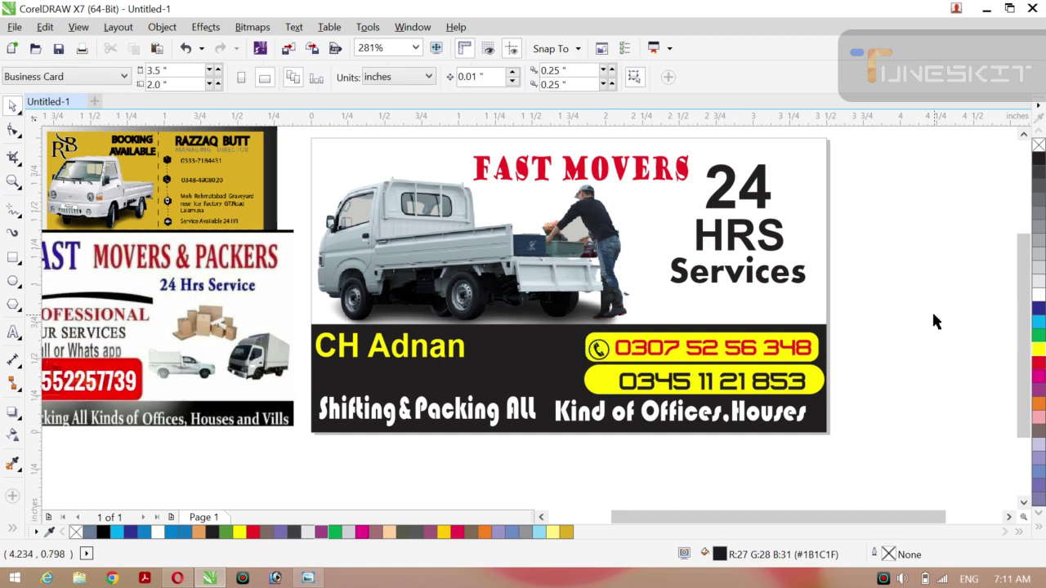
{"action": "left_click", "coordinate": [600, 358]}
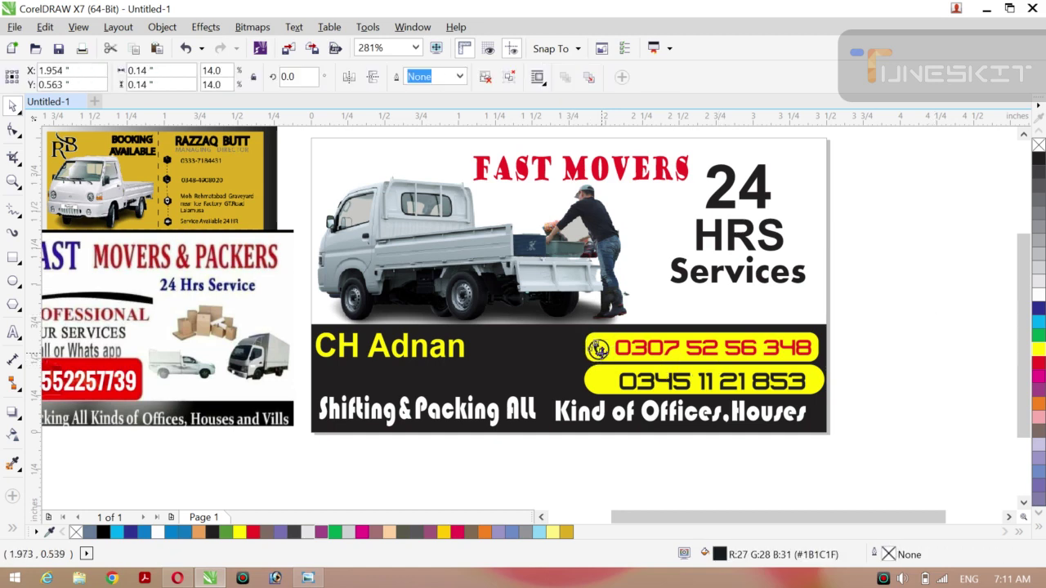
{"action": "left_click", "coordinate": [961, 333]}
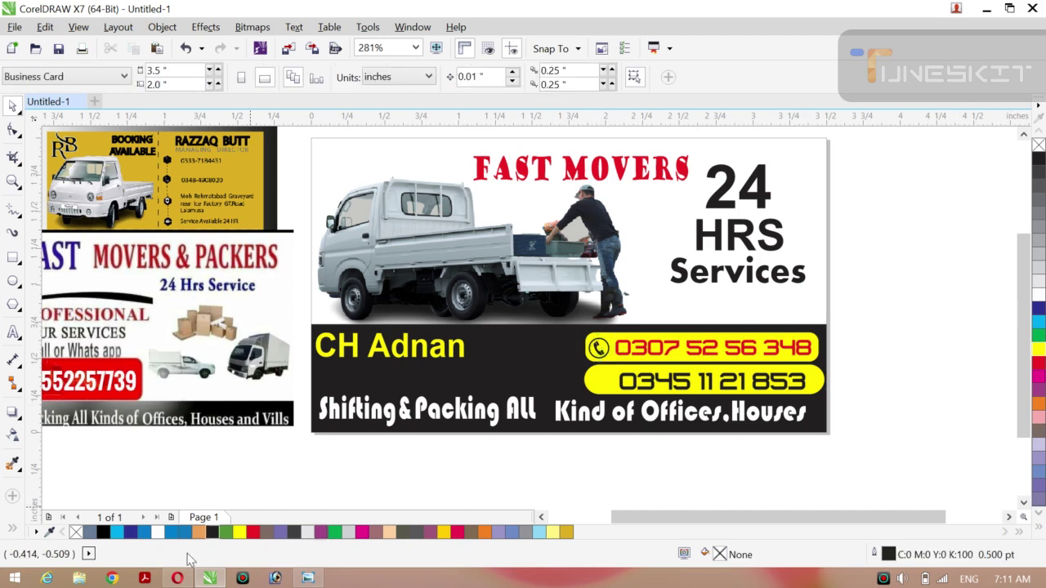
{"action": "left_click", "coordinate": [177, 579]}
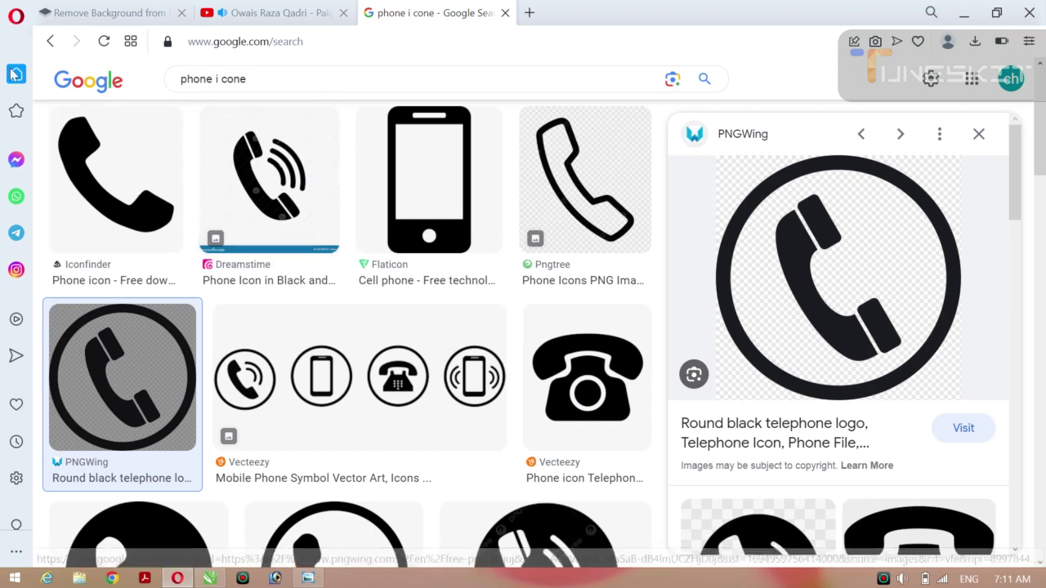
{"action": "left_click", "coordinate": [49, 43]}
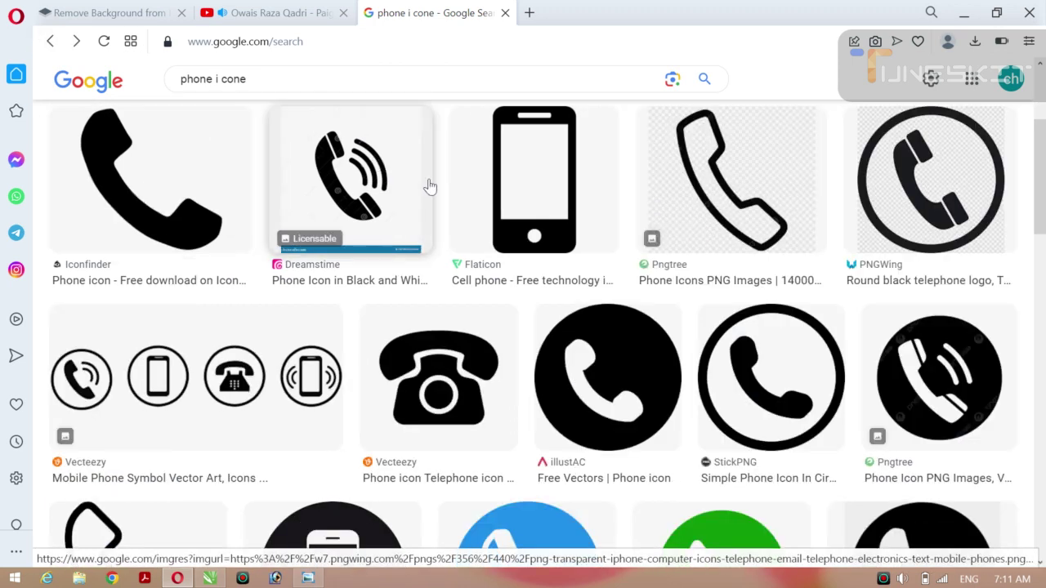
{"action": "left_click", "coordinate": [327, 79]}
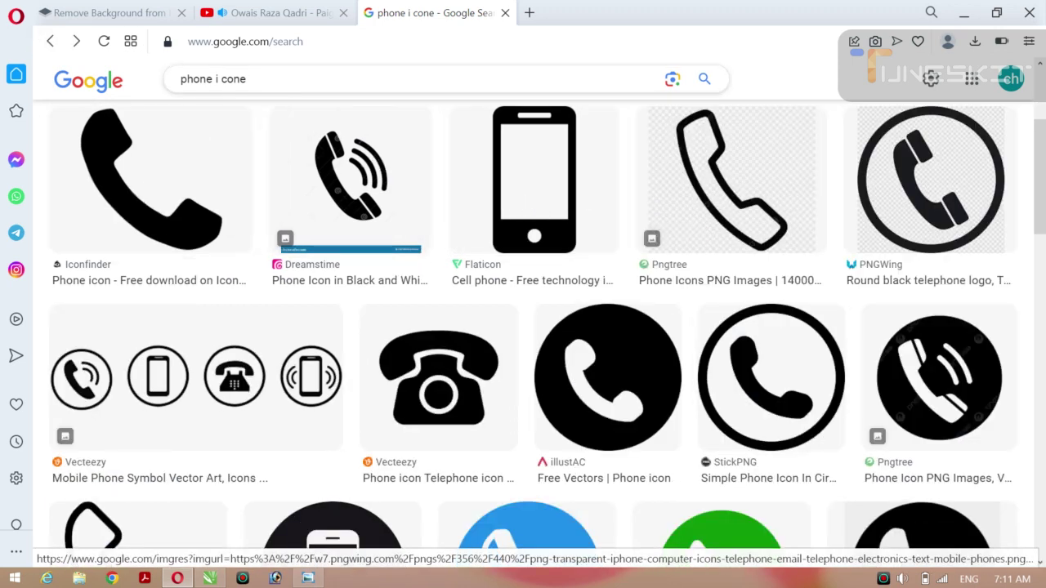
{"action": "key", "text": "BackSpace"}
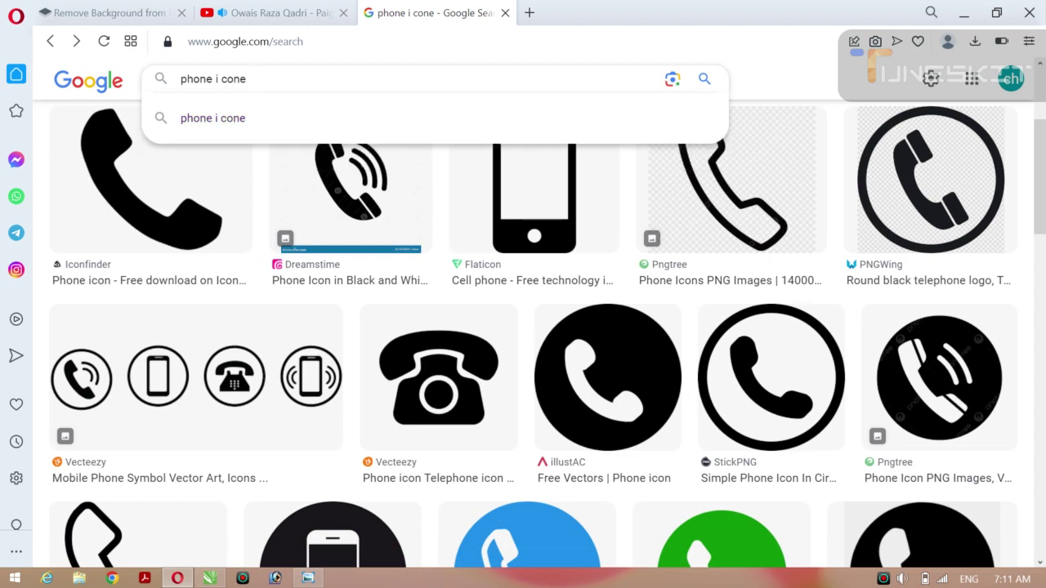
{"action": "type", "text": "wahts"}
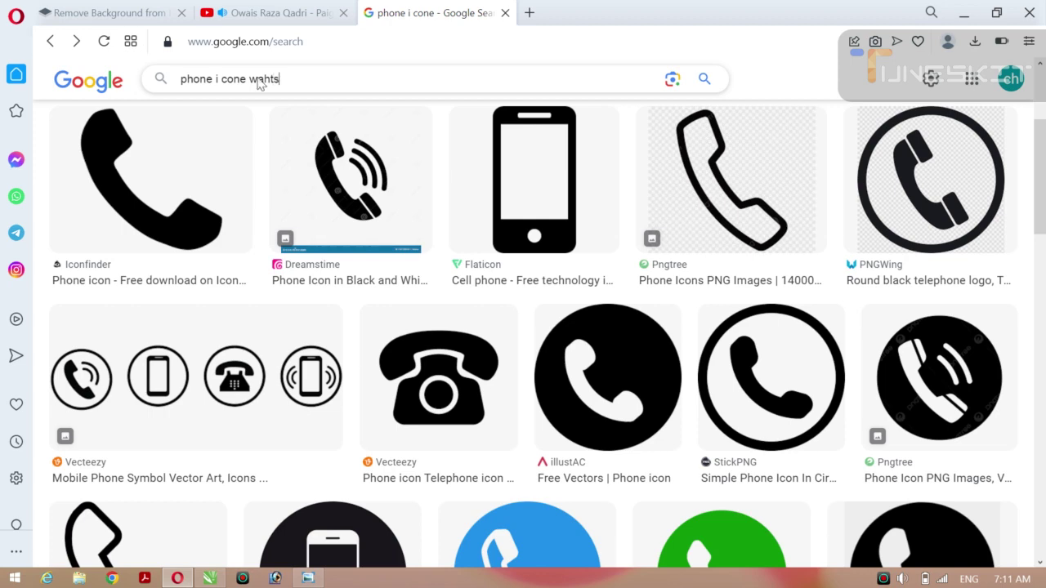
{"action": "key", "text": "Return"}
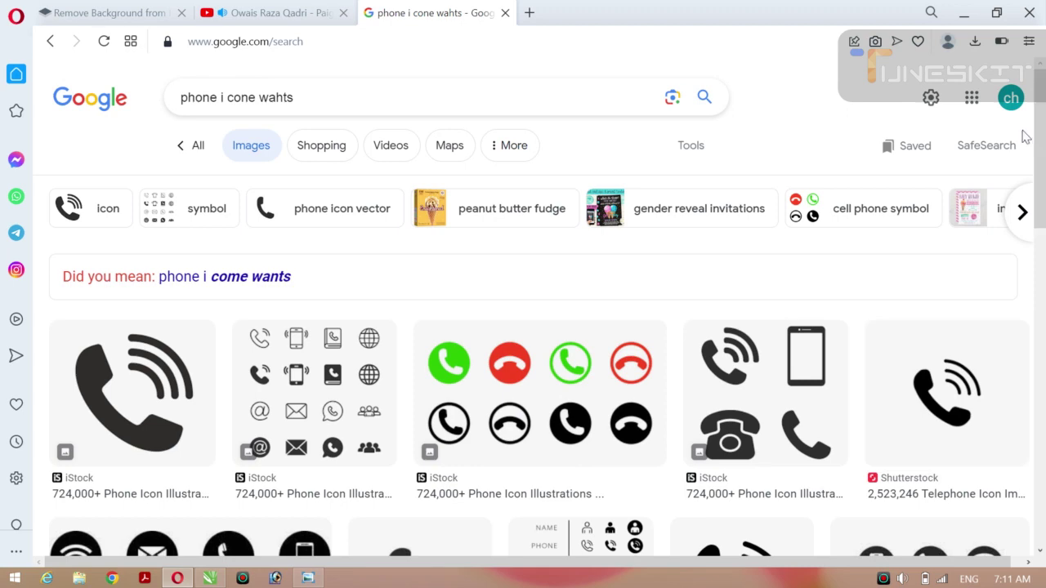
{"action": "scroll", "coordinate": [1044, 176], "scroll_direction": "down", "scroll_amount": 3}
{"action": "scroll", "coordinate": [520, 399], "scroll_direction": "up", "scroll_amount": 3}
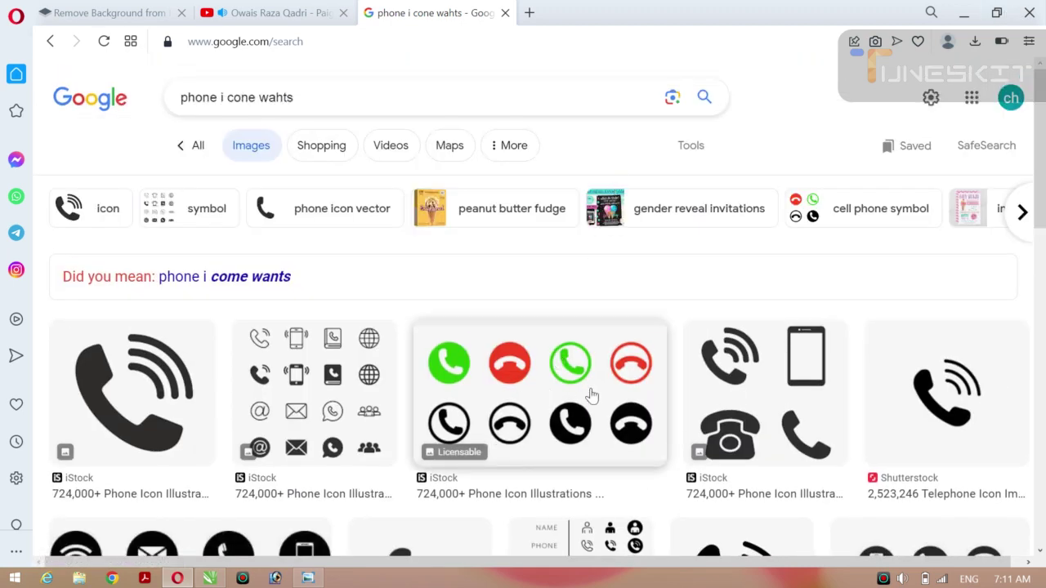
{"action": "left_click", "coordinate": [591, 396]}
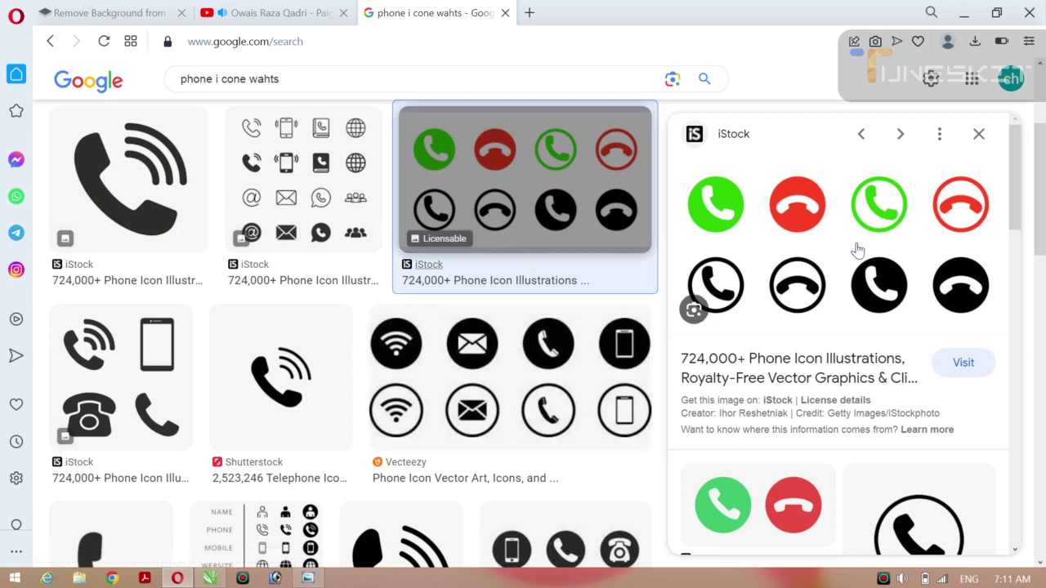
{"action": "left_click_drag", "start_coordinate": [1015, 189], "coordinate": [1043, 310]}
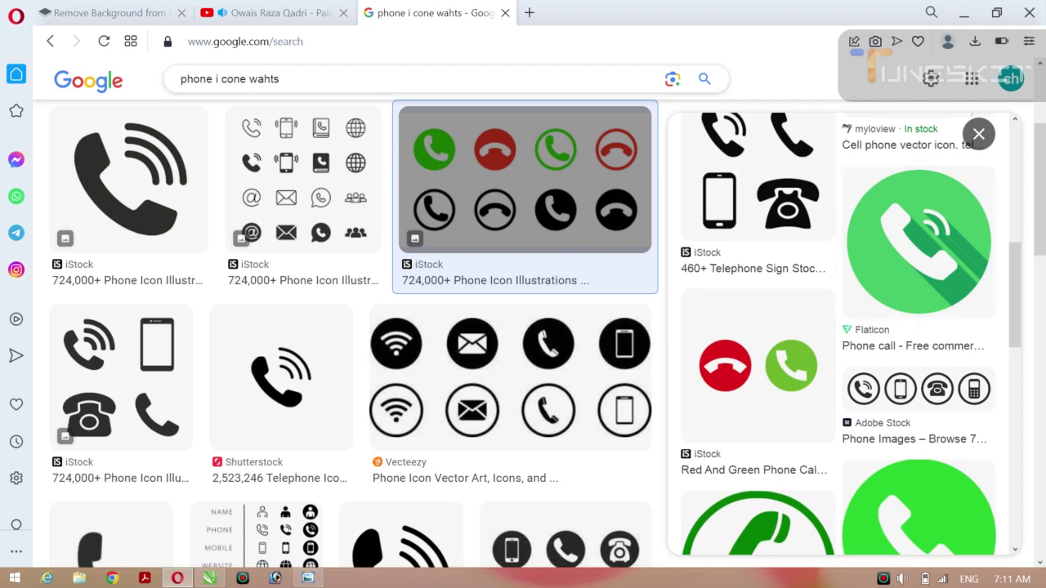
{"action": "left_click", "coordinate": [280, 78]}
{"action": "key", "text": "BackSpace"}
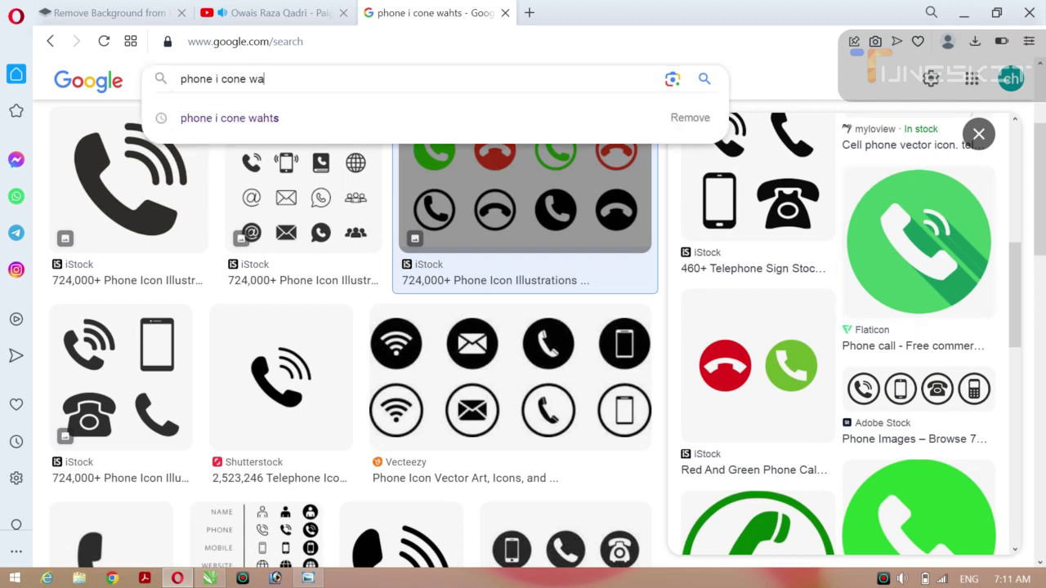
{"action": "key", "text": "BackSpace"}
{"action": "key", "text": "BackSpace"}
{"action": "type", "text": "whar"}
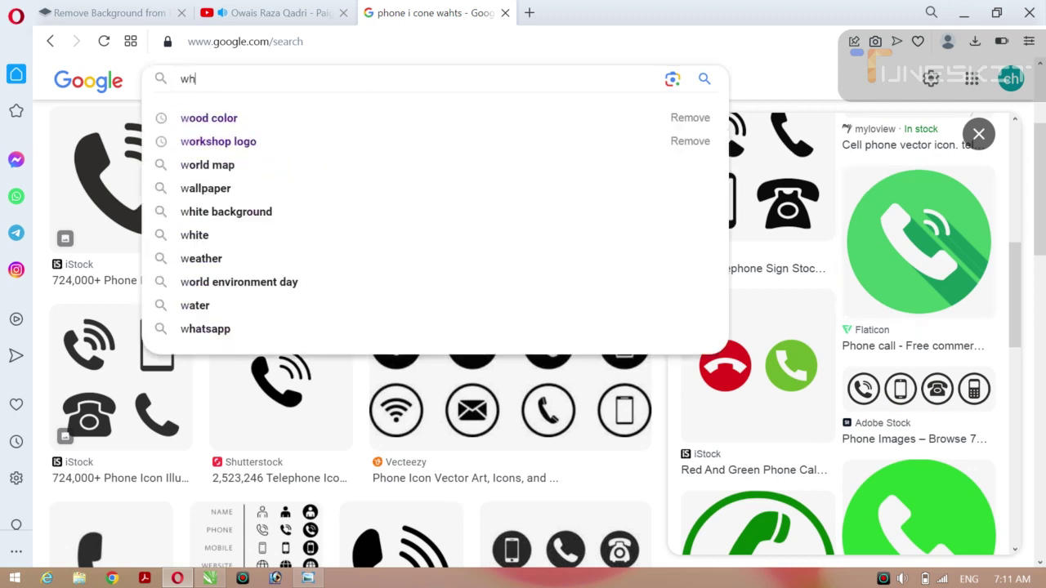
{"action": "key", "text": "BackSpace"}
{"action": "key", "text": "BackSpace"}
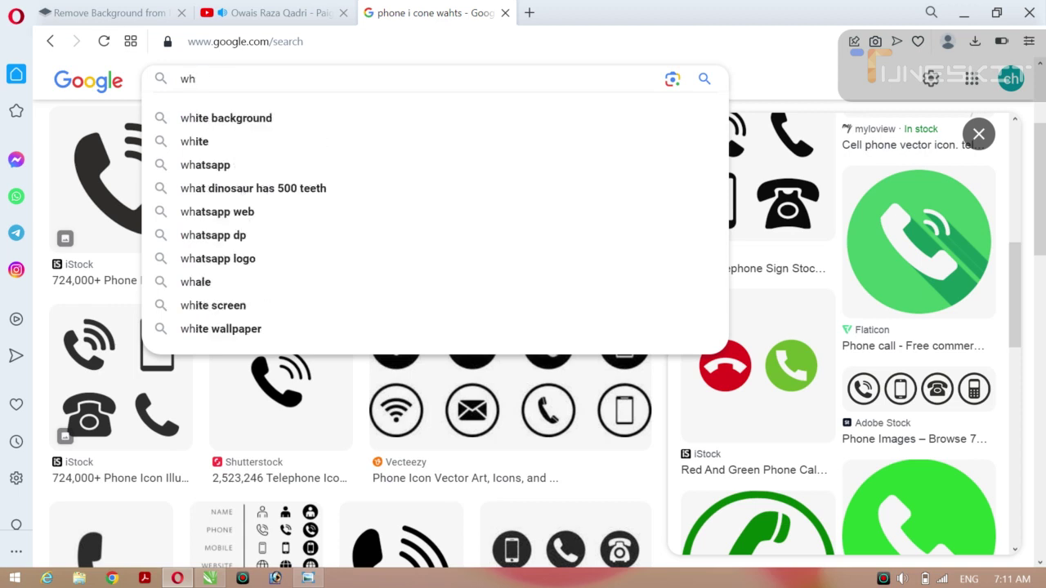
{"action": "type", "text": "ats"}
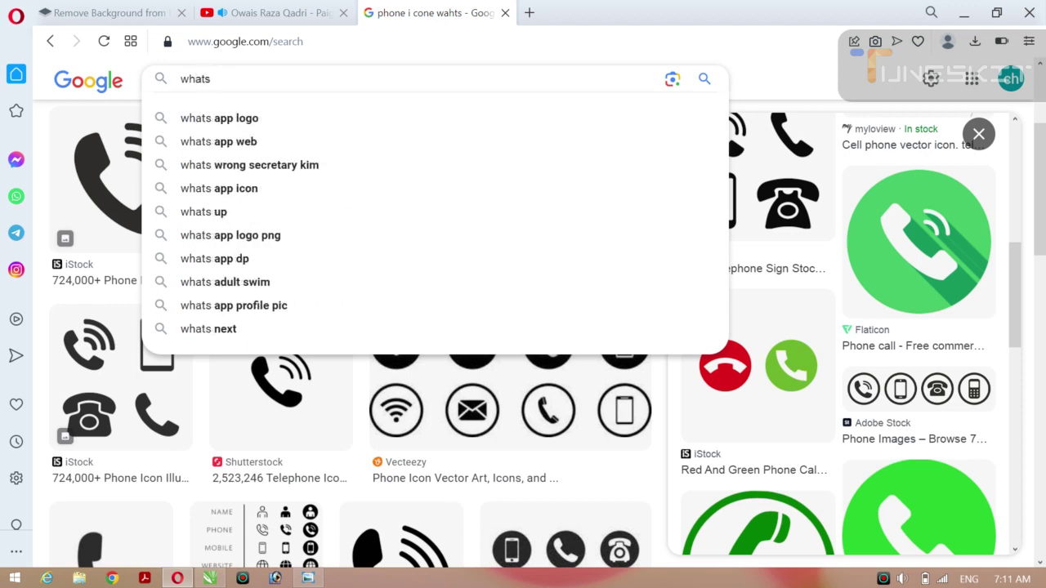
{"action": "type", "text": " up a"}
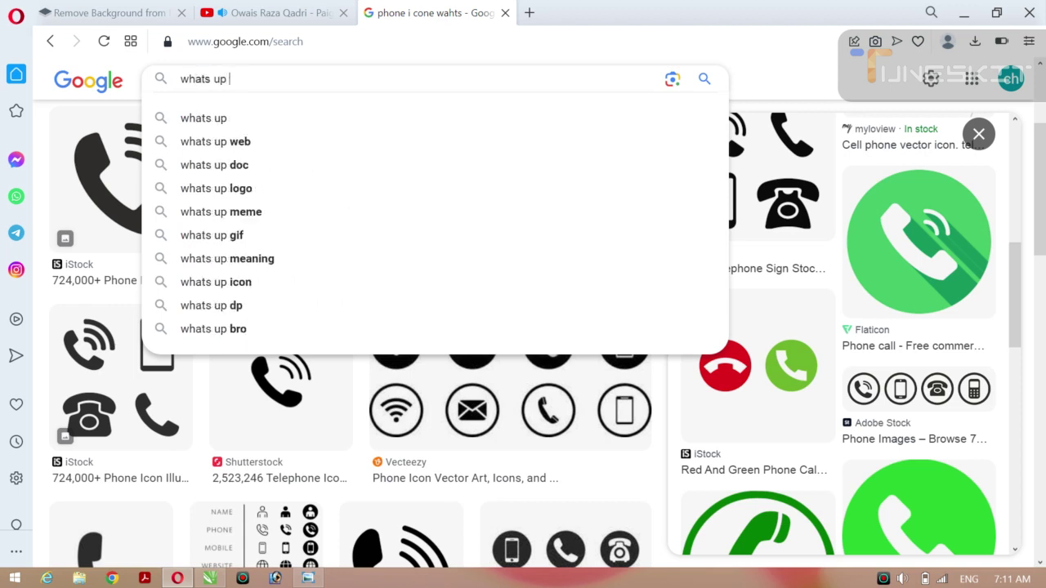
{"action": "type", "text": " con"}
{"action": "key", "text": "Return"}
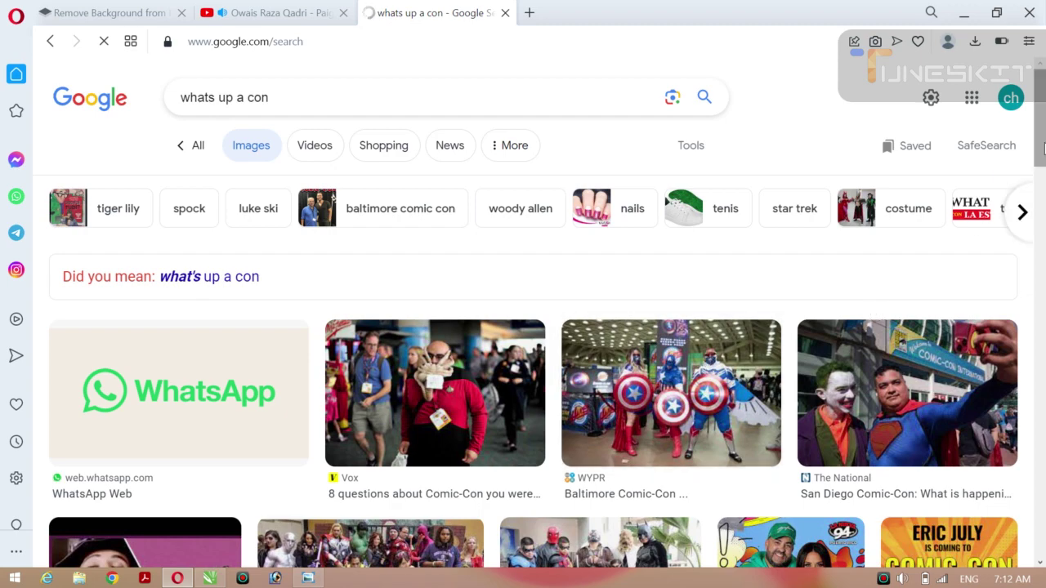
{"action": "left_click_drag", "start_coordinate": [1044, 147], "coordinate": [1040, 141]}
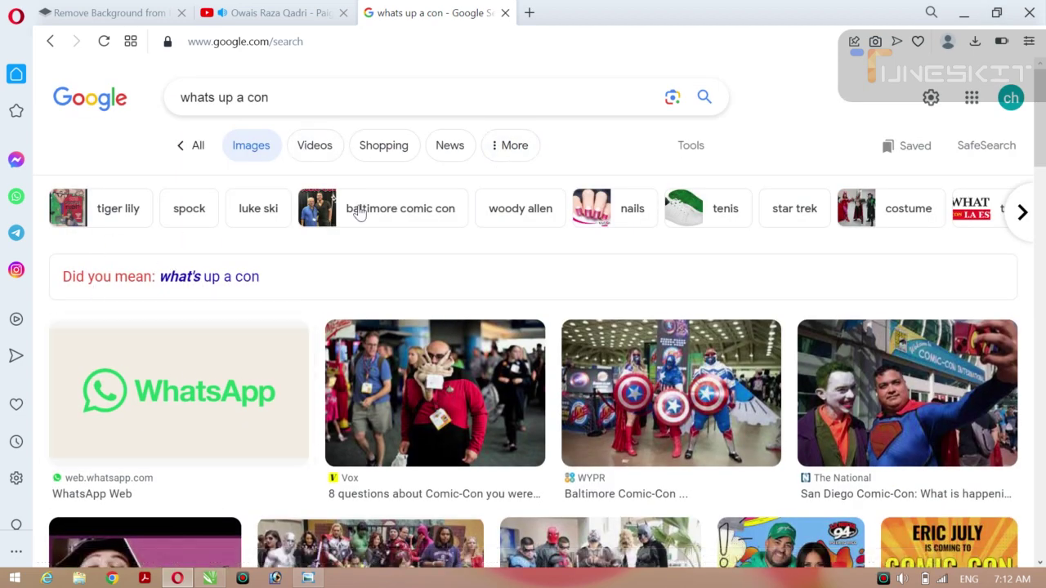
{"action": "left_click", "coordinate": [48, 43]}
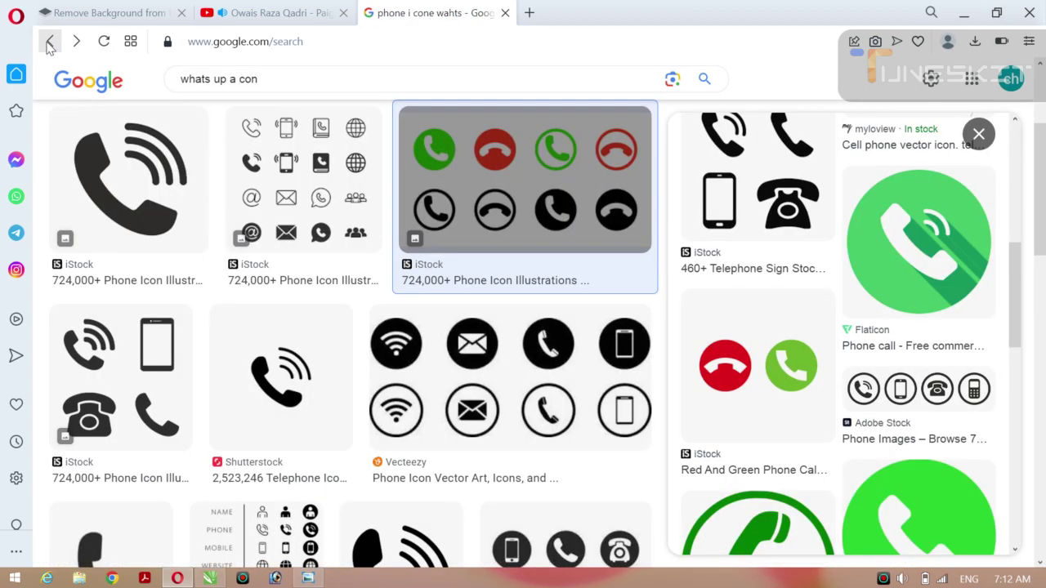
{"action": "left_click", "coordinate": [48, 42]}
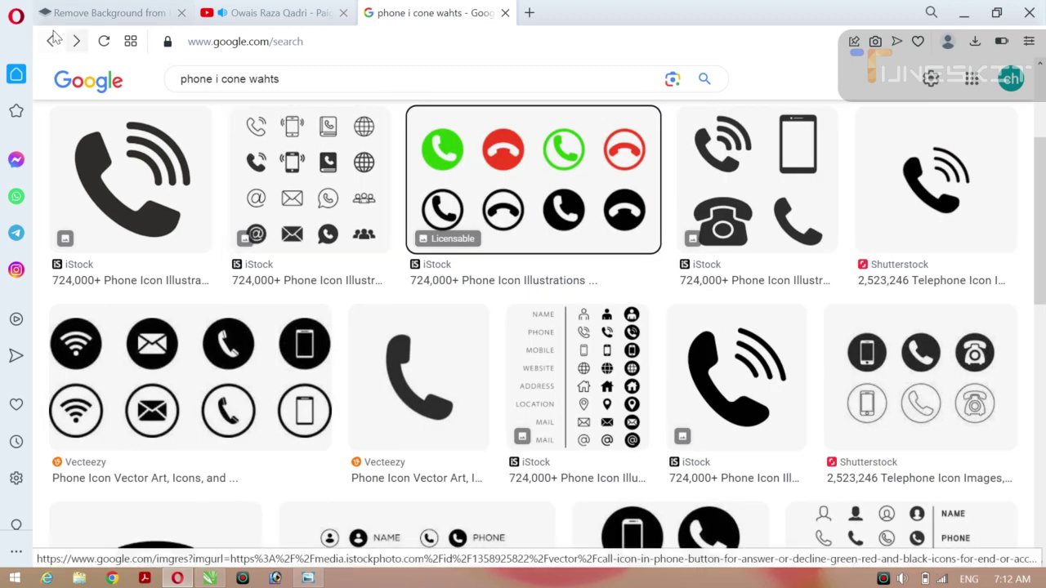
{"action": "left_click", "coordinate": [51, 42]}
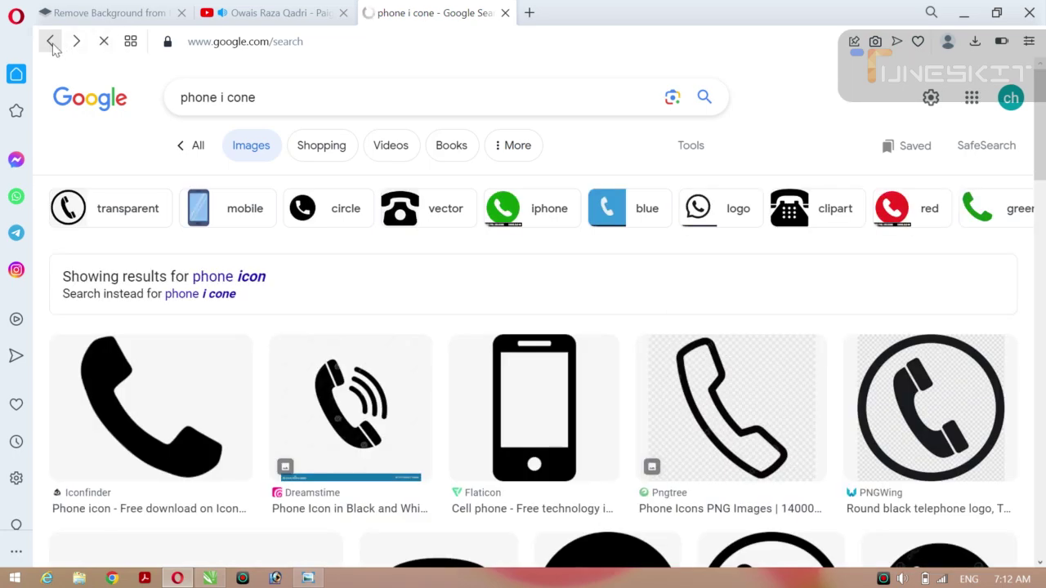
Close the truck image preview and search Google Images for 'whats up i con'.
{"action": "left_click", "coordinate": [51, 43]}
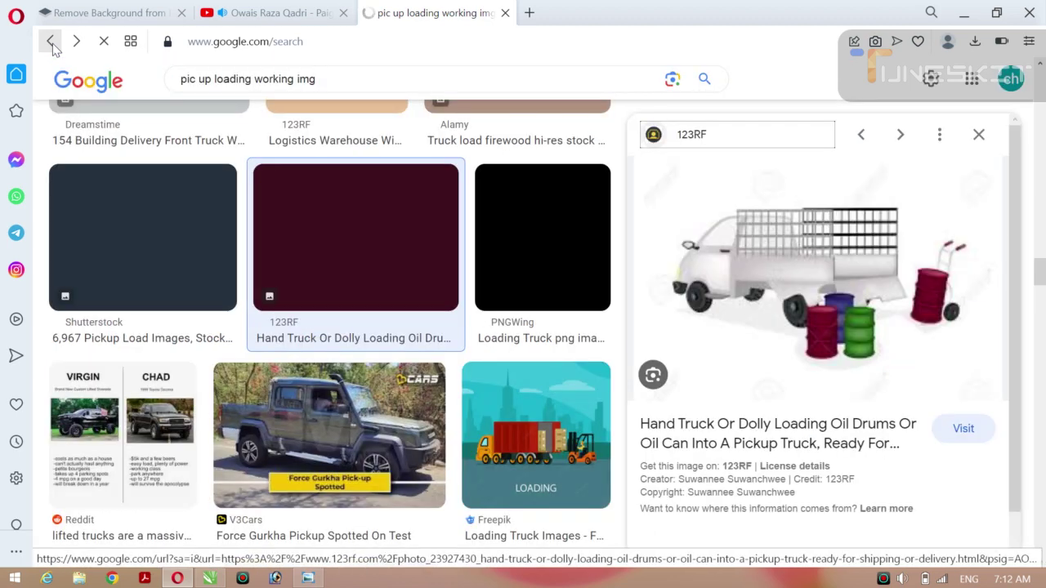
{"action": "left_click", "coordinate": [51, 43]}
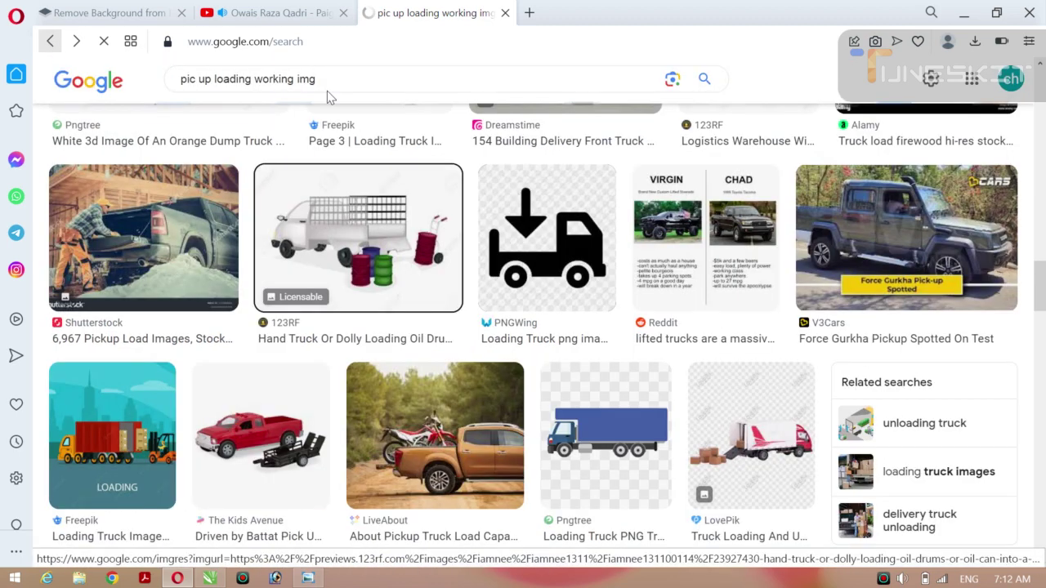
{"action": "left_click", "coordinate": [315, 79]}
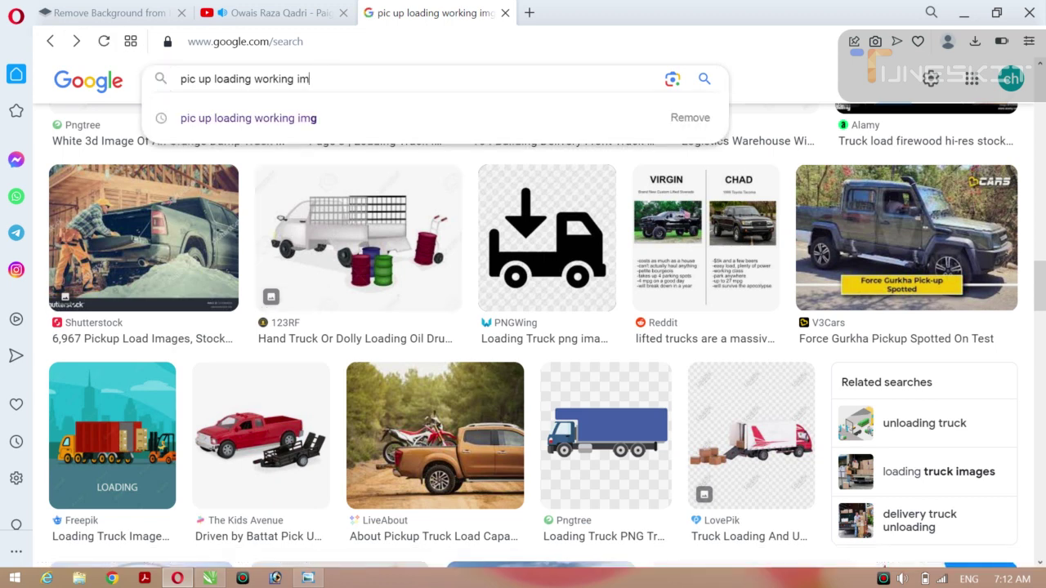
{"action": "key", "text": "BackSpace"}
{"action": "type", "text": "w"}
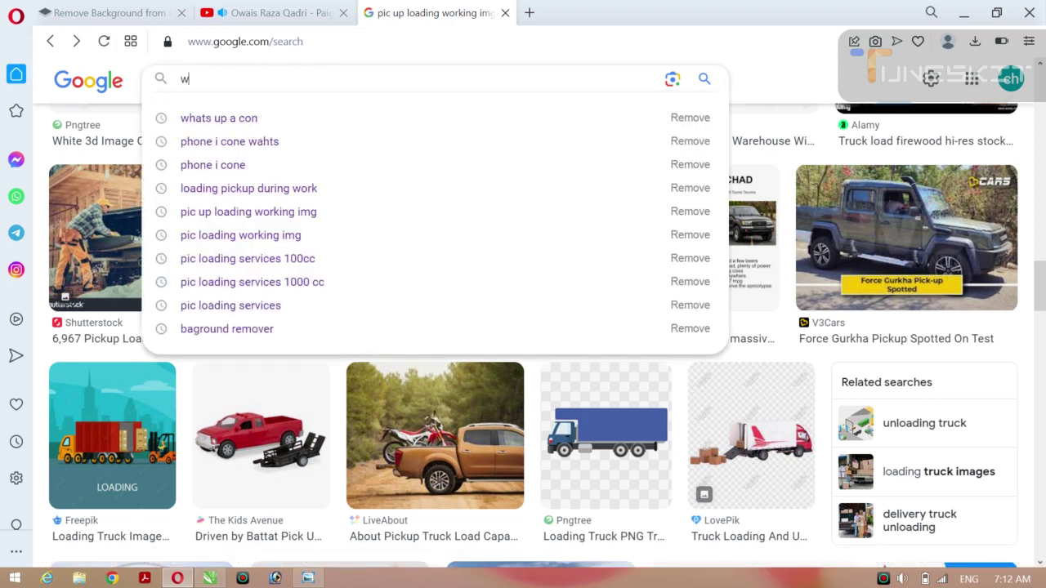
{"action": "type", "text": "hats"}
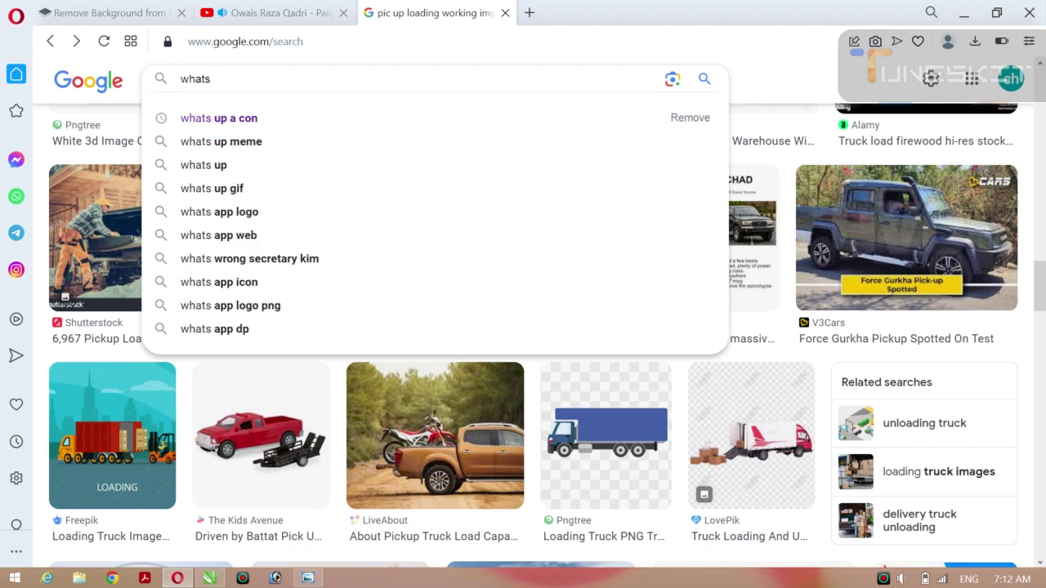
{"action": "type", "text": " up i"}
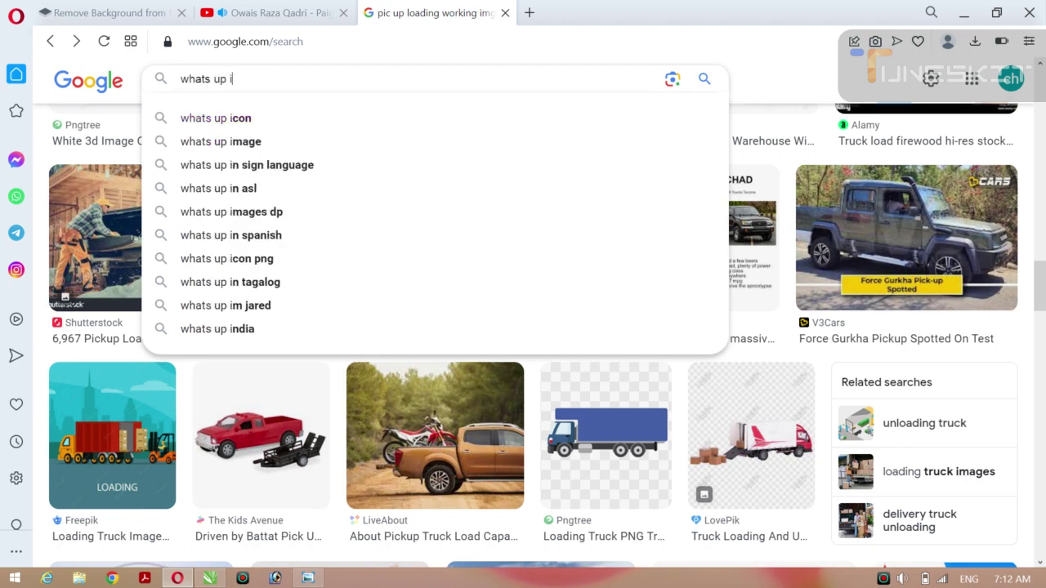
{"action": "type", "text": " co"}
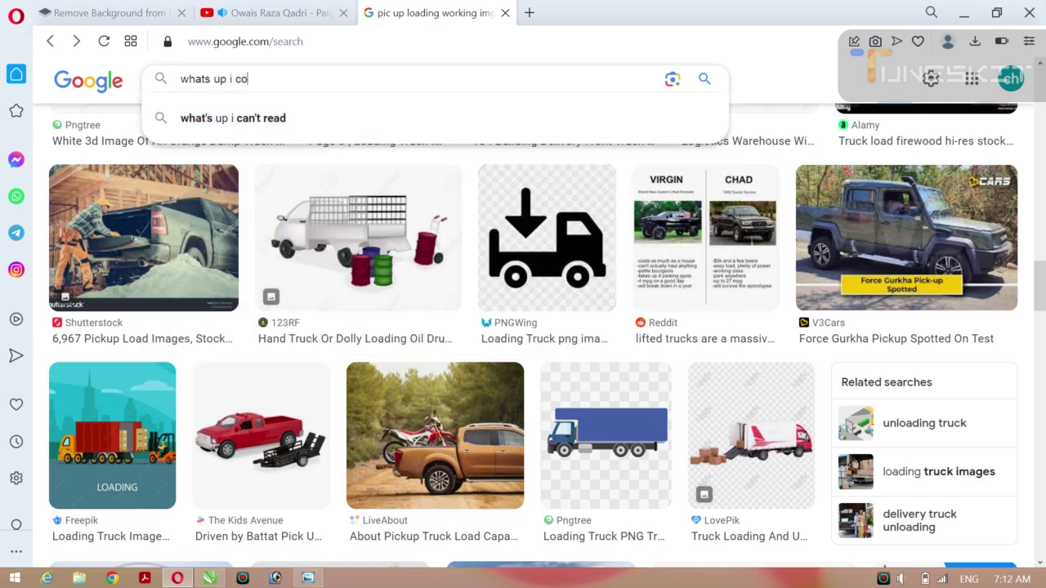
{"action": "type", "text": "n"}
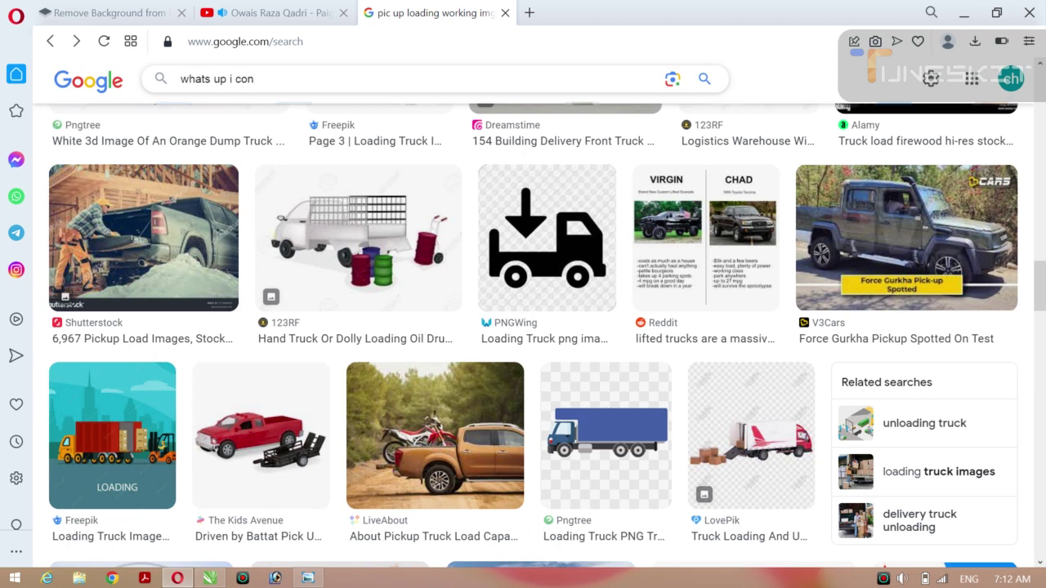
{"action": "key", "text": "Return"}
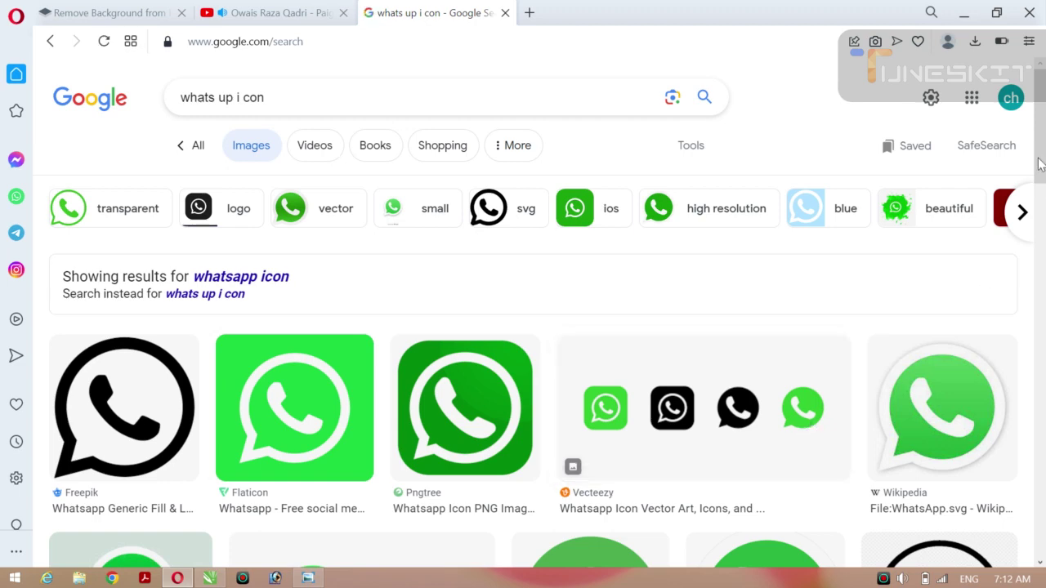
Copy the black Freepik WhatsApp icon, paste it into the CorelDRAW card, then delete the pasted bitmap.
{"action": "left_click_drag", "start_coordinate": [1041, 164], "coordinate": [1042, 235]}
{"action": "left_click_drag", "start_coordinate": [1040, 183], "coordinate": [1041, 109]}
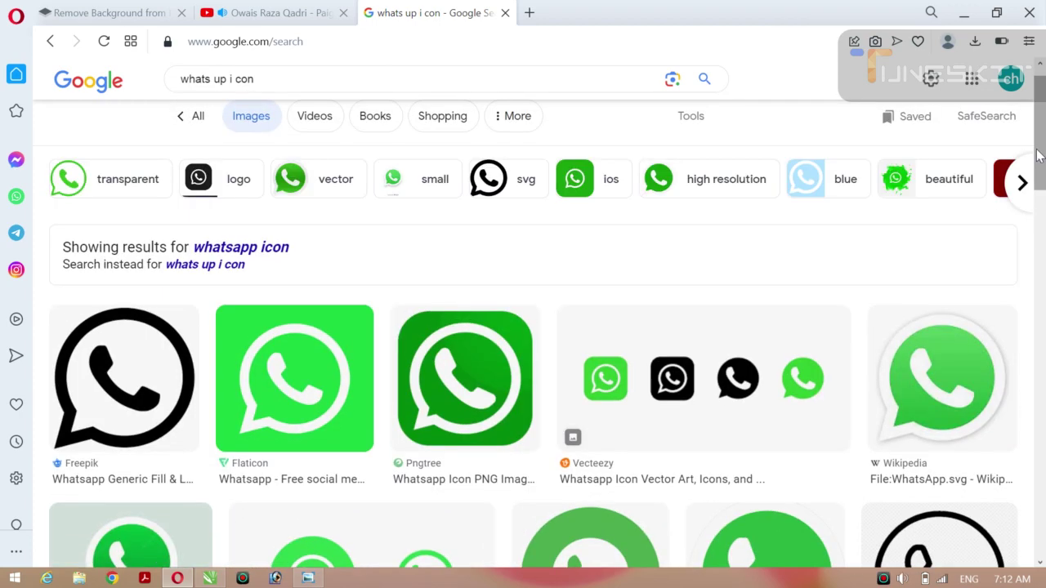
{"action": "left_click", "coordinate": [135, 384]}
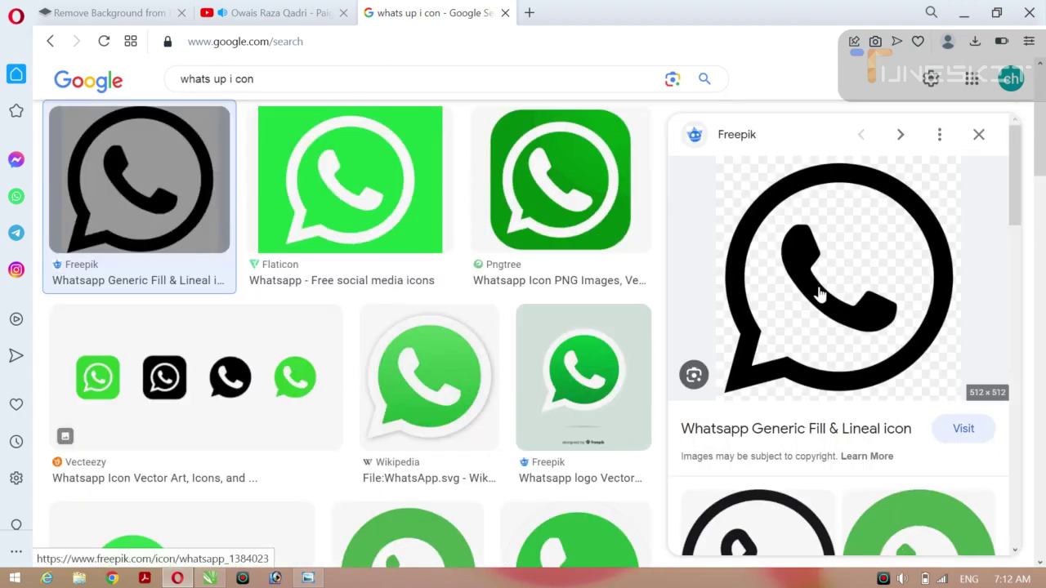
{"action": "right_click", "coordinate": [820, 295]}
{"action": "left_click", "coordinate": [662, 366]}
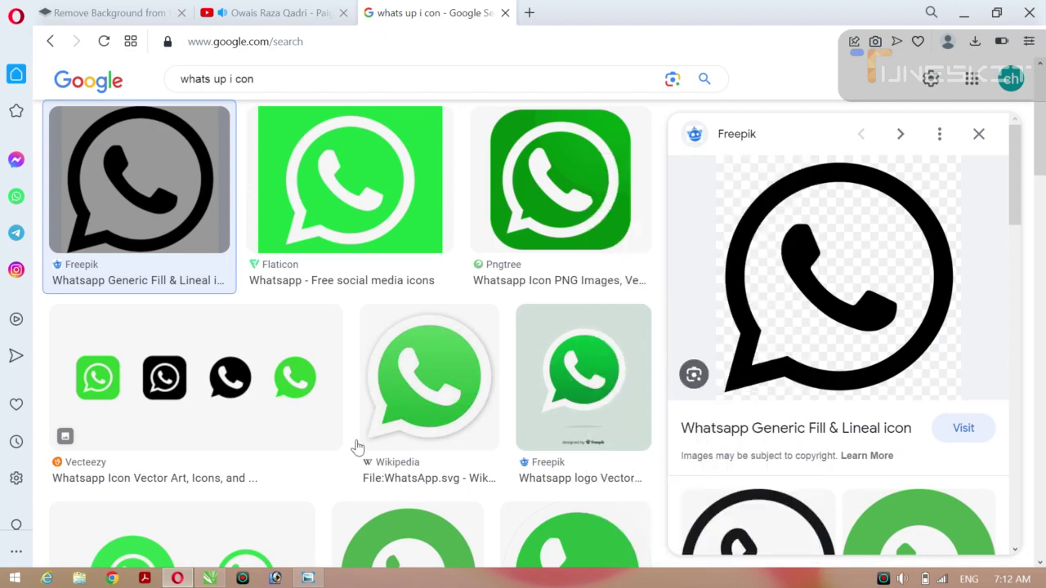
{"action": "left_click", "coordinate": [210, 579]}
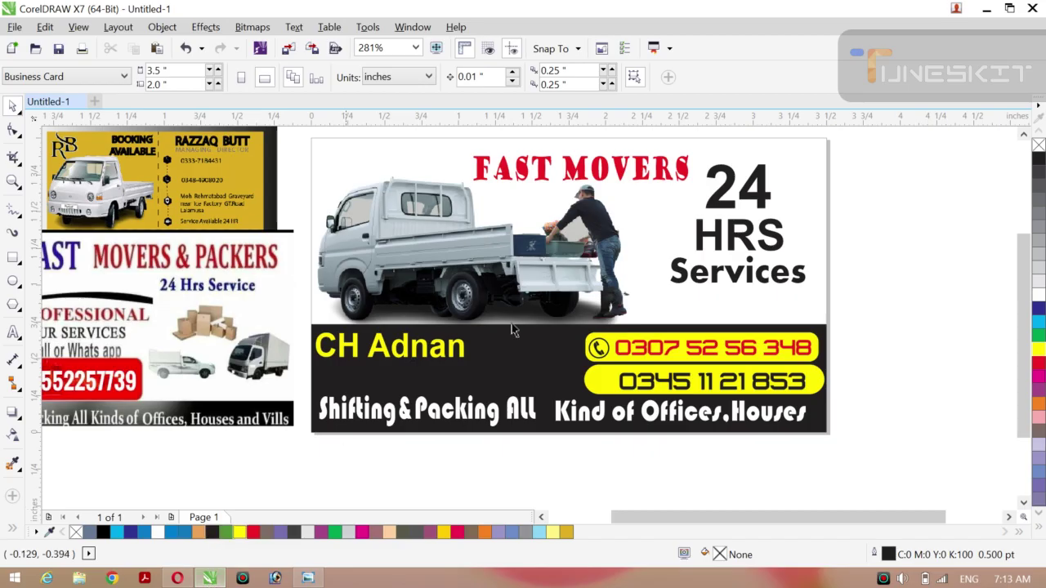
{"action": "key", "text": "ctrl+v"}
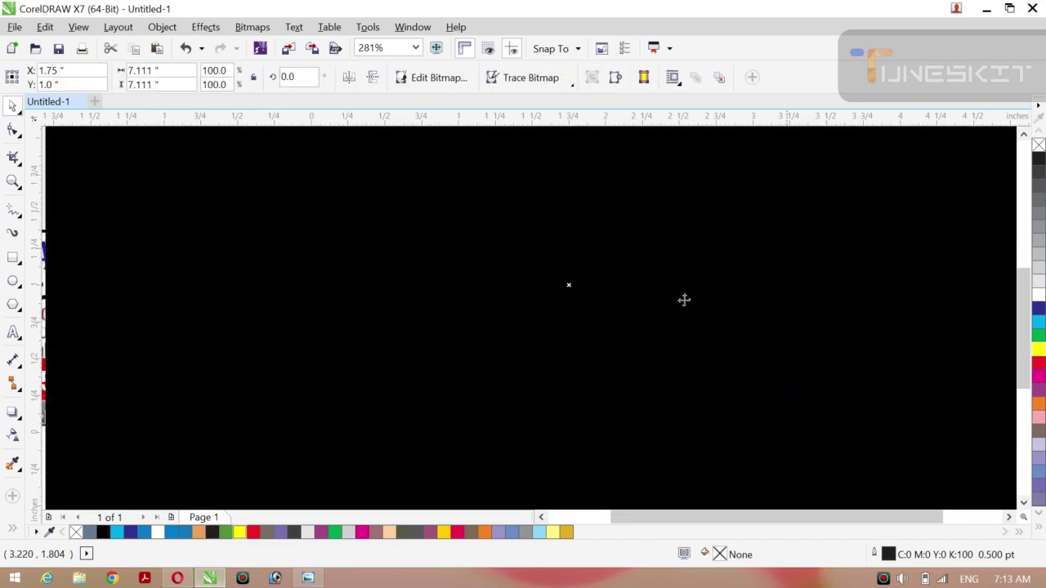
{"action": "key", "text": "Delete"}
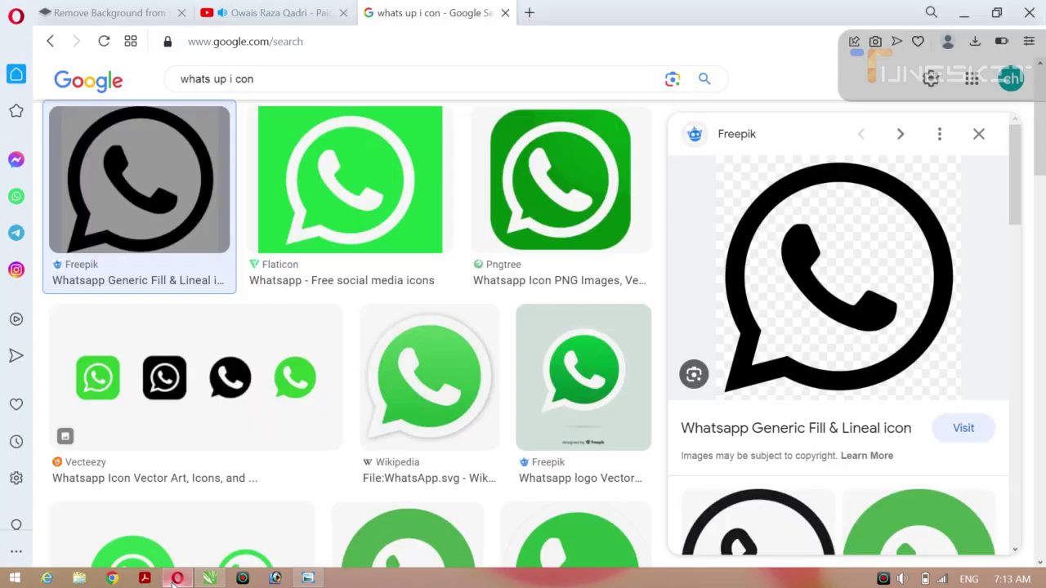
Copy the Flaticon outline WhatsApp icon, try pasting it into CorelDRAW, undo, and return to Opera.
{"action": "left_click", "coordinate": [177, 579]}
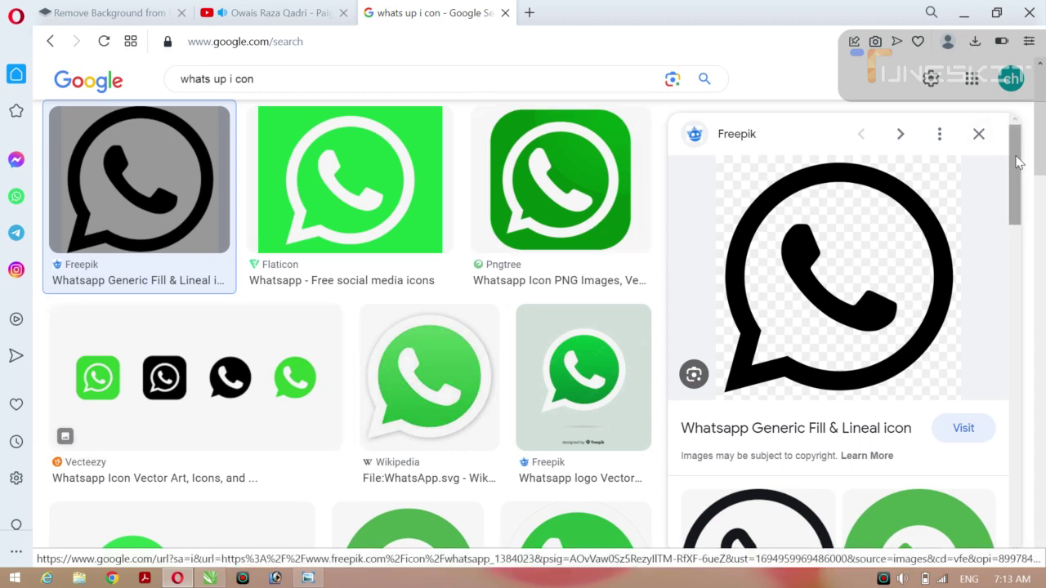
{"action": "scroll", "coordinate": [1030, 260], "scroll_direction": "down", "scroll_amount": 5}
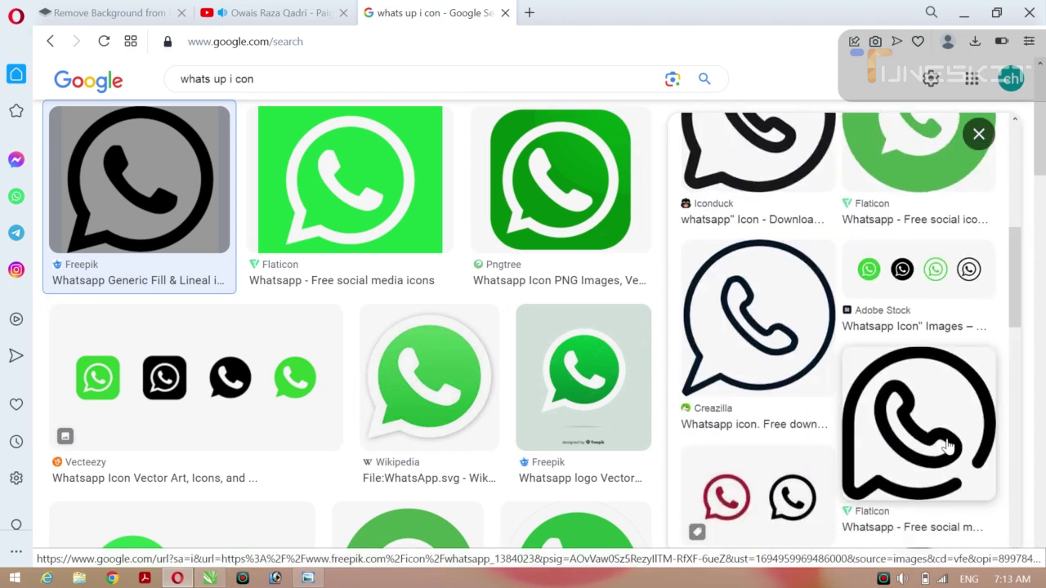
{"action": "left_click", "coordinate": [915, 448]}
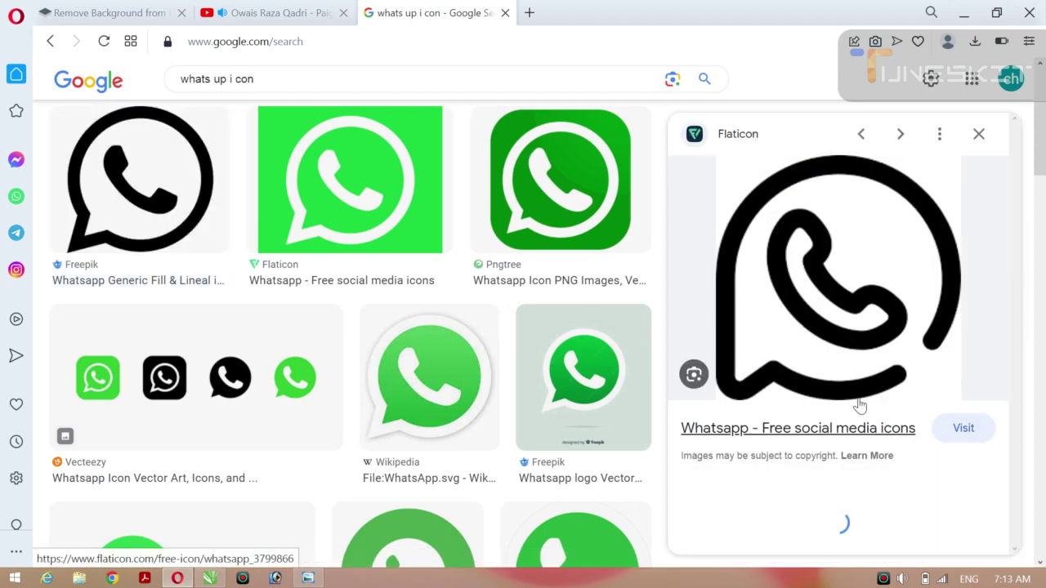
{"action": "right_click", "coordinate": [790, 300]}
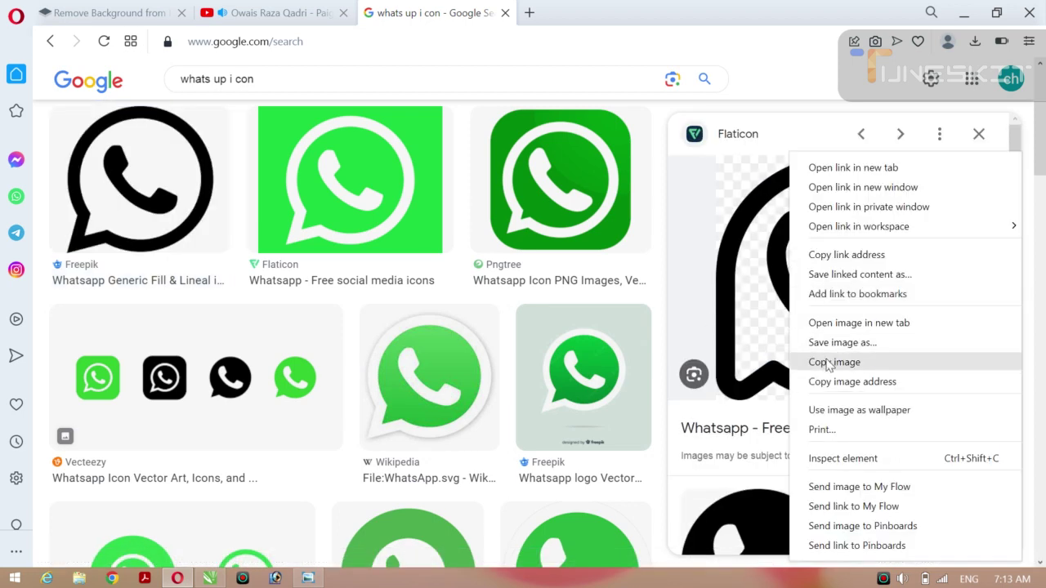
{"action": "left_click", "coordinate": [826, 363]}
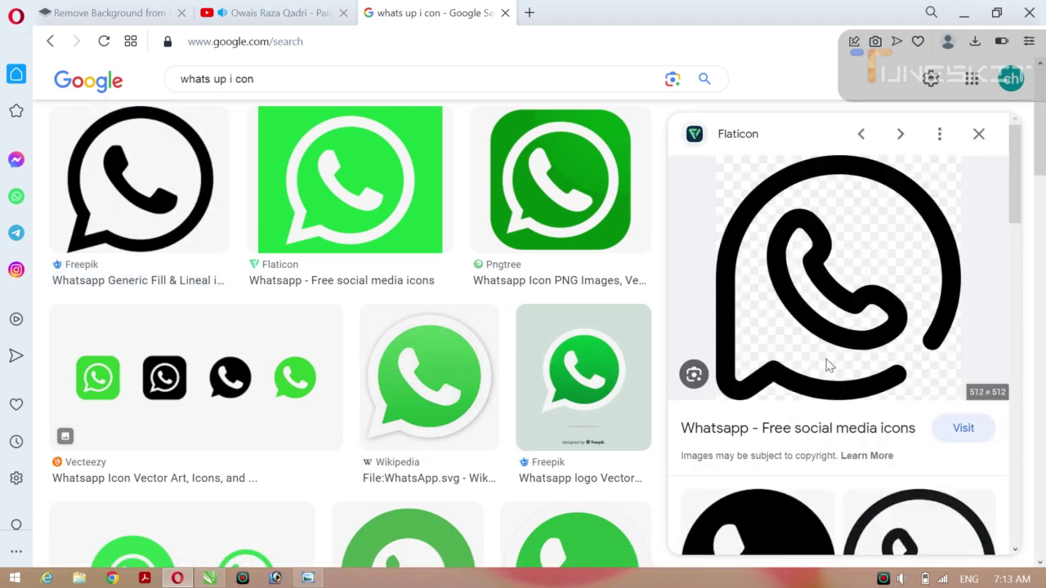
{"action": "left_click", "coordinate": [210, 578]}
{"action": "key", "text": "ctrl+v"}
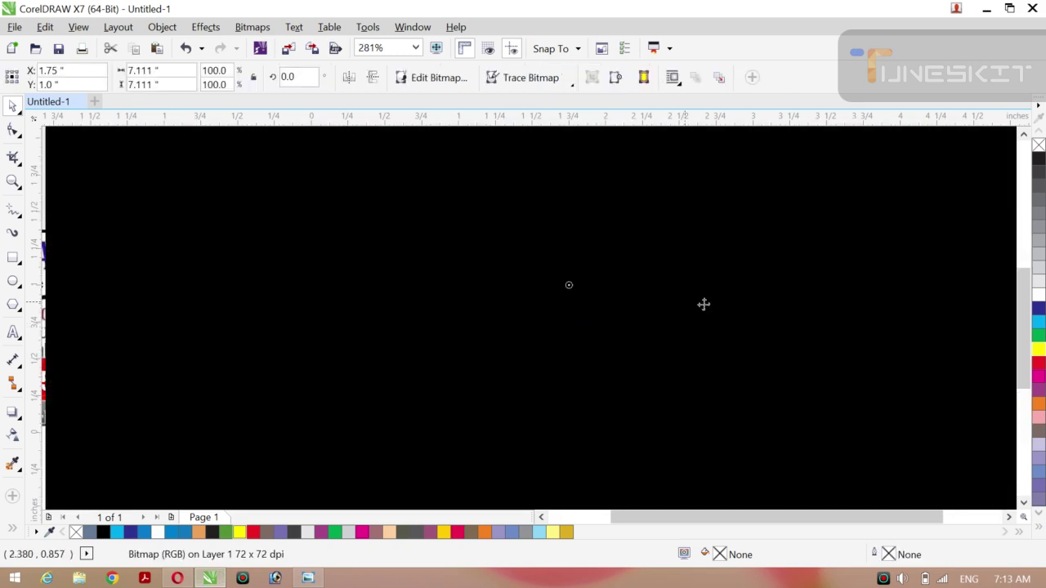
{"action": "key", "text": "ctrl+z"}
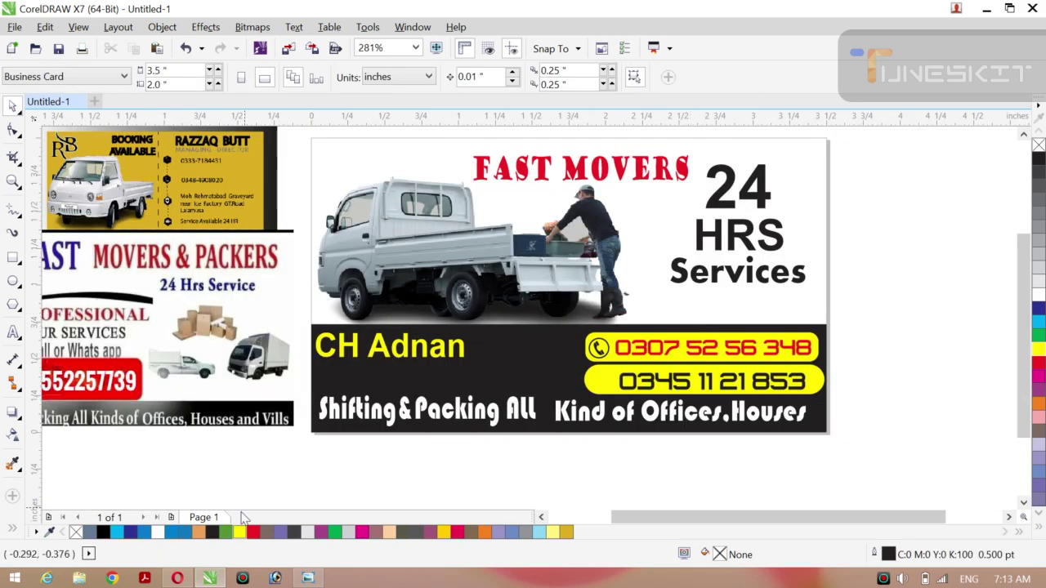
{"action": "left_click", "coordinate": [182, 578]}
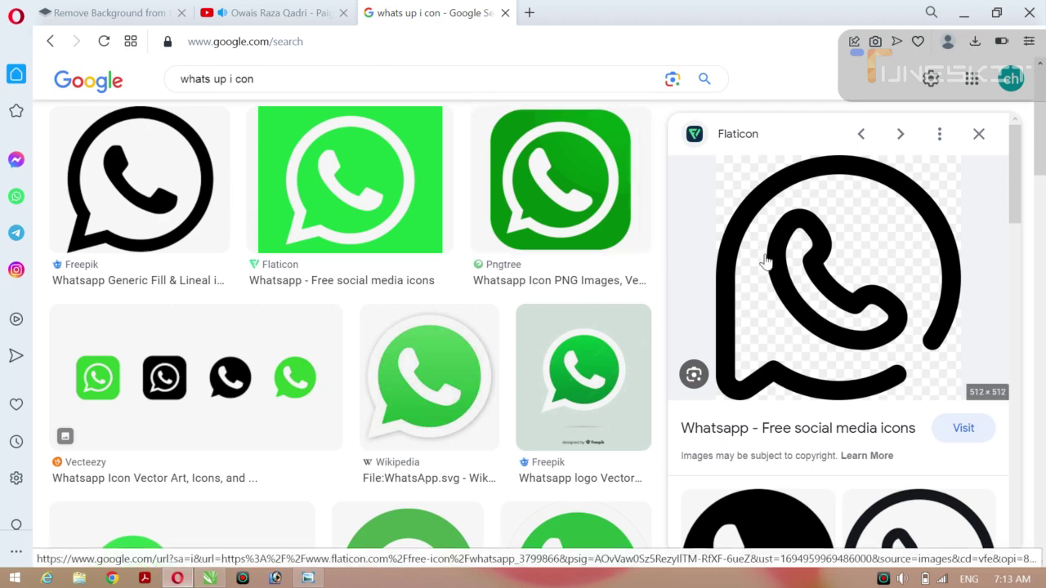
Scroll the preview panel to Related searches and show the 'whatsapp icon png' results.
{"action": "left_click_drag", "start_coordinate": [1017, 190], "coordinate": [1017, 440]}
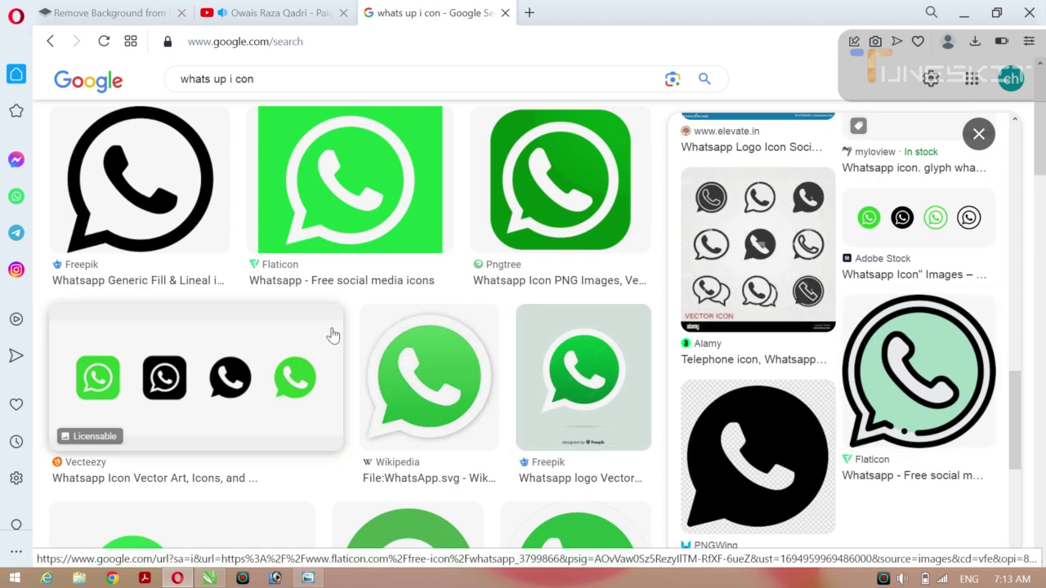
{"action": "left_click_drag", "start_coordinate": [1018, 419], "coordinate": [1032, 512]}
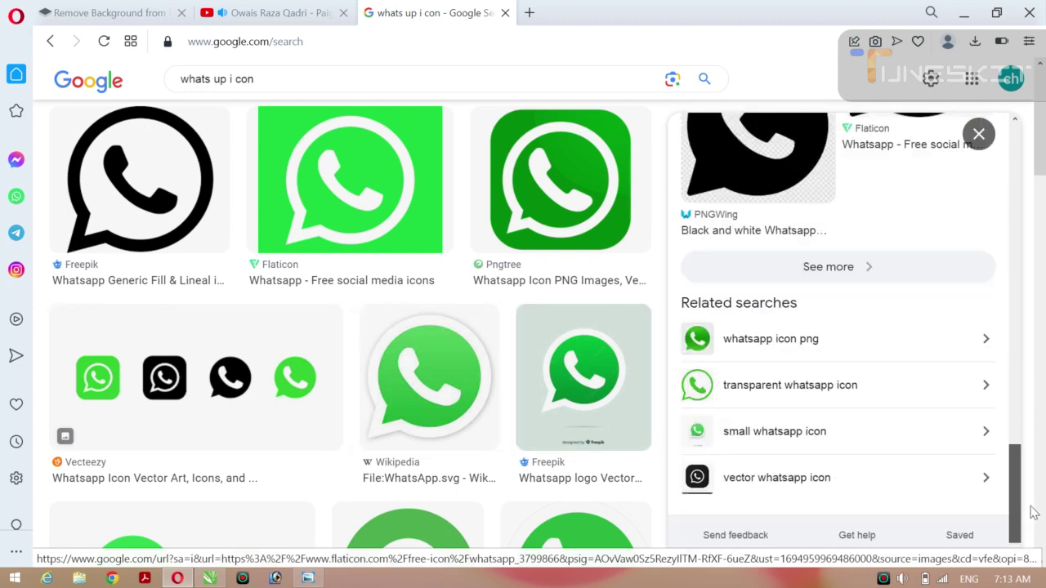
{"action": "left_click", "coordinate": [773, 350]}
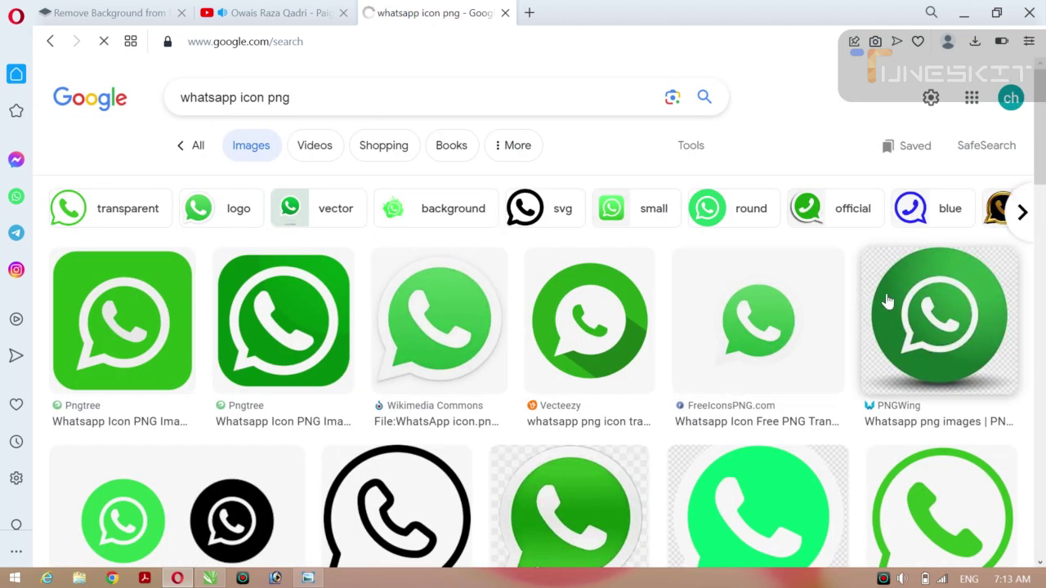
{"action": "left_click_drag", "start_coordinate": [1037, 135], "coordinate": [1043, 221]}
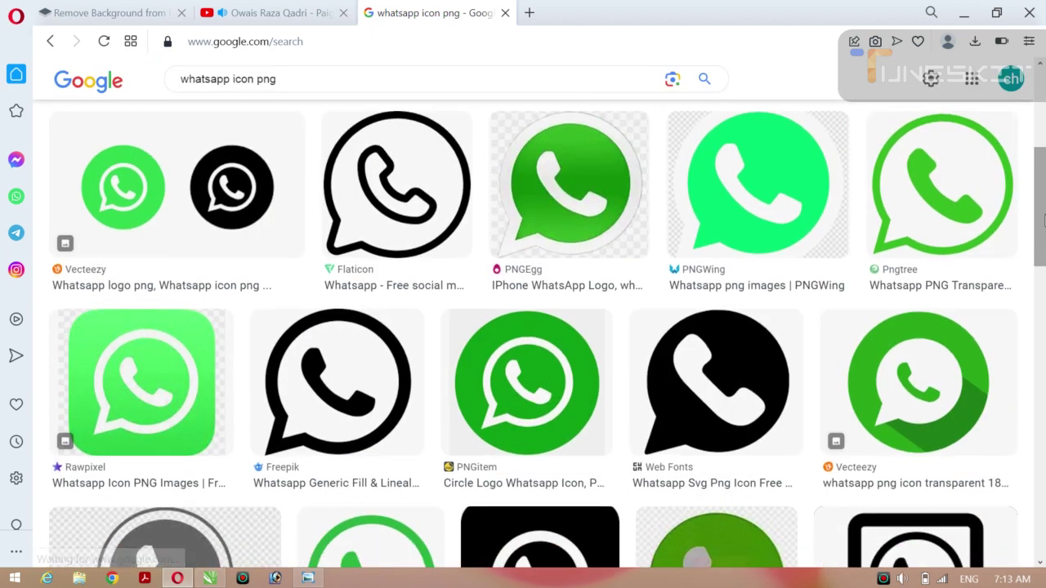
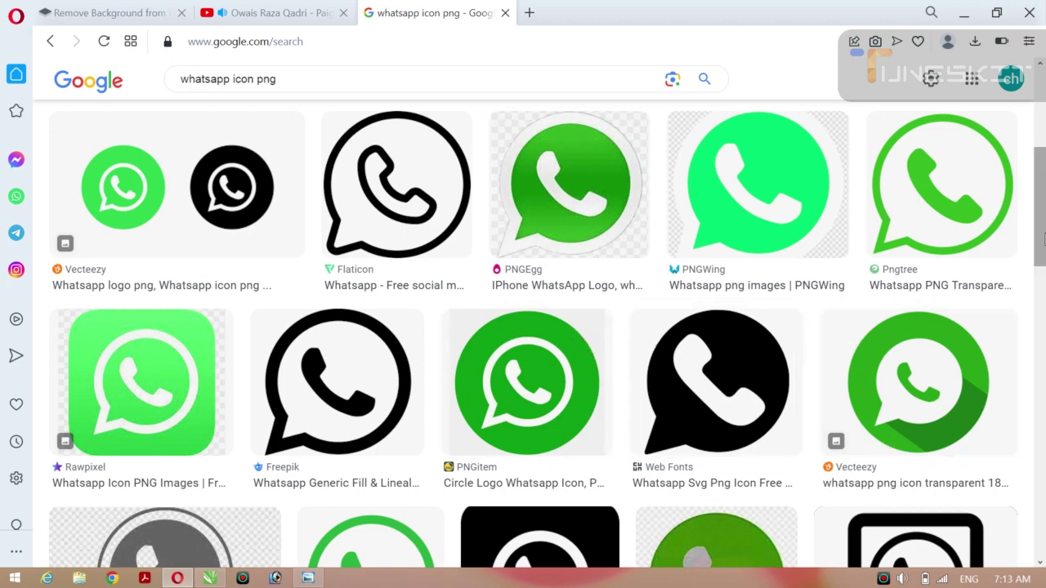
Preview and copy the black FreeIconsPNG WhatsApp logo from the Google Images results.
{"action": "left_click_drag", "start_coordinate": [1040, 198], "coordinate": [1039, 300]}
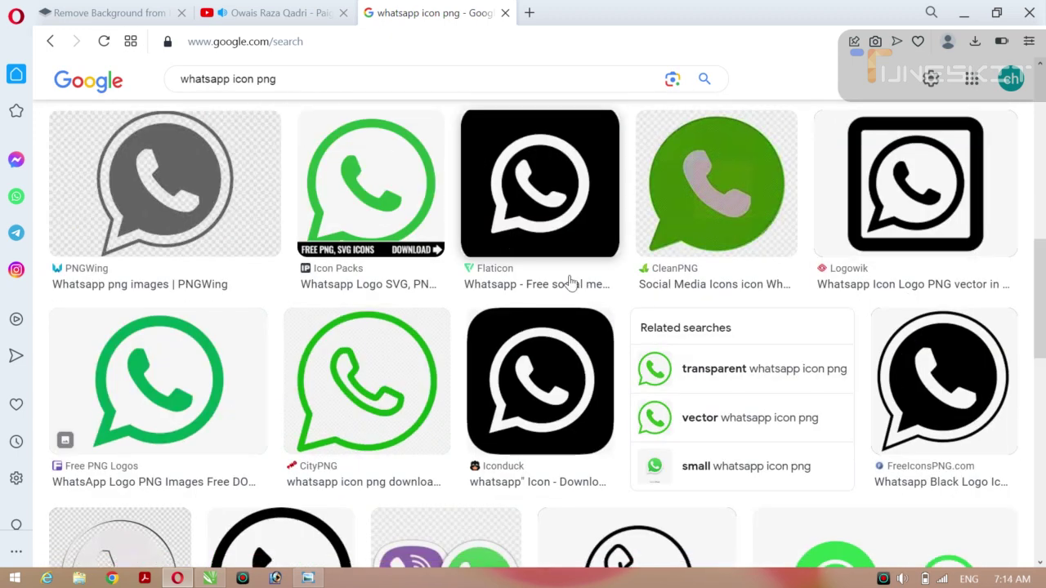
{"action": "left_click", "coordinate": [950, 380]}
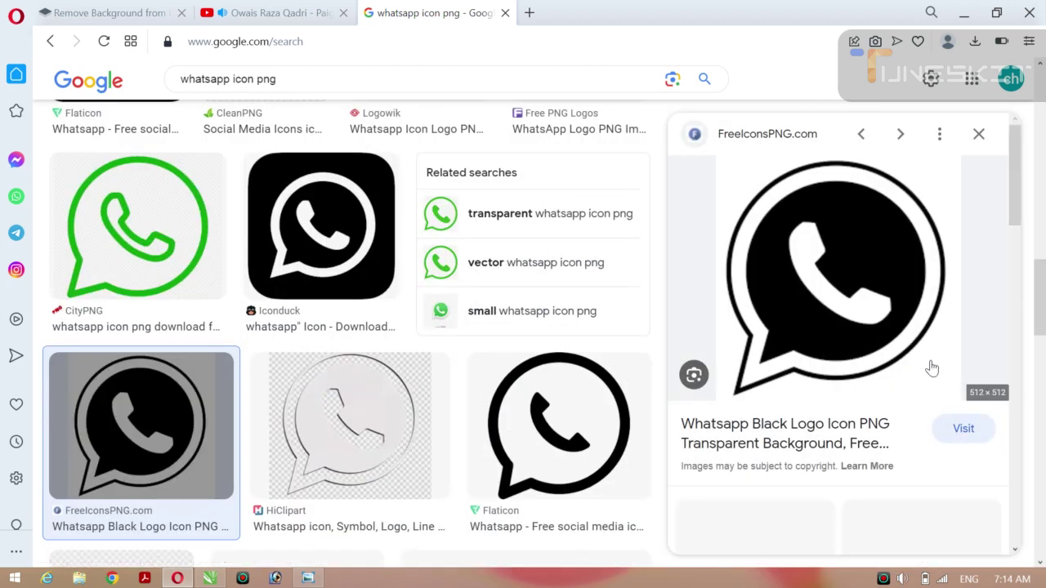
{"action": "right_click", "coordinate": [812, 276]}
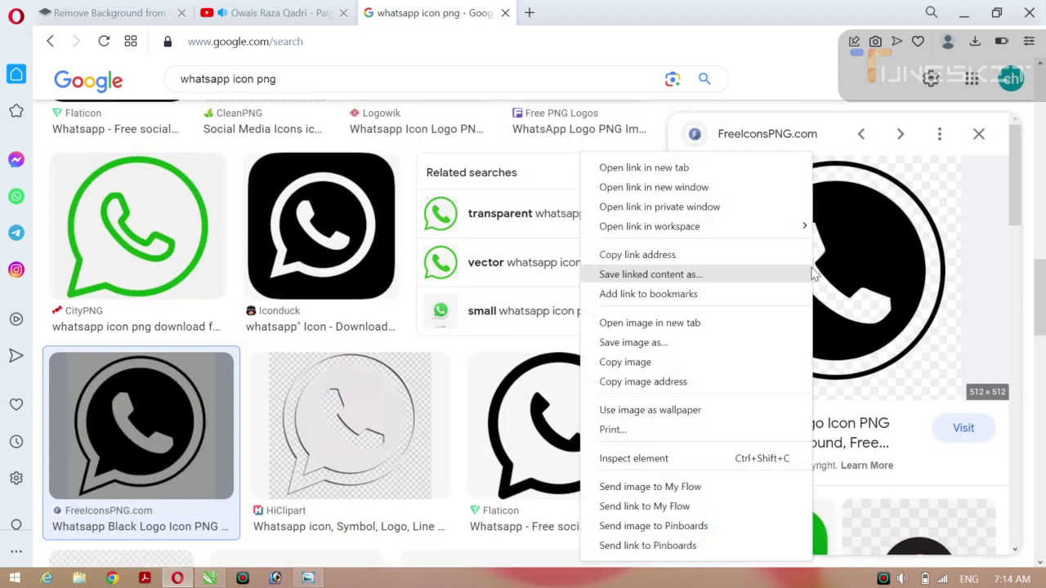
{"action": "left_click", "coordinate": [642, 362]}
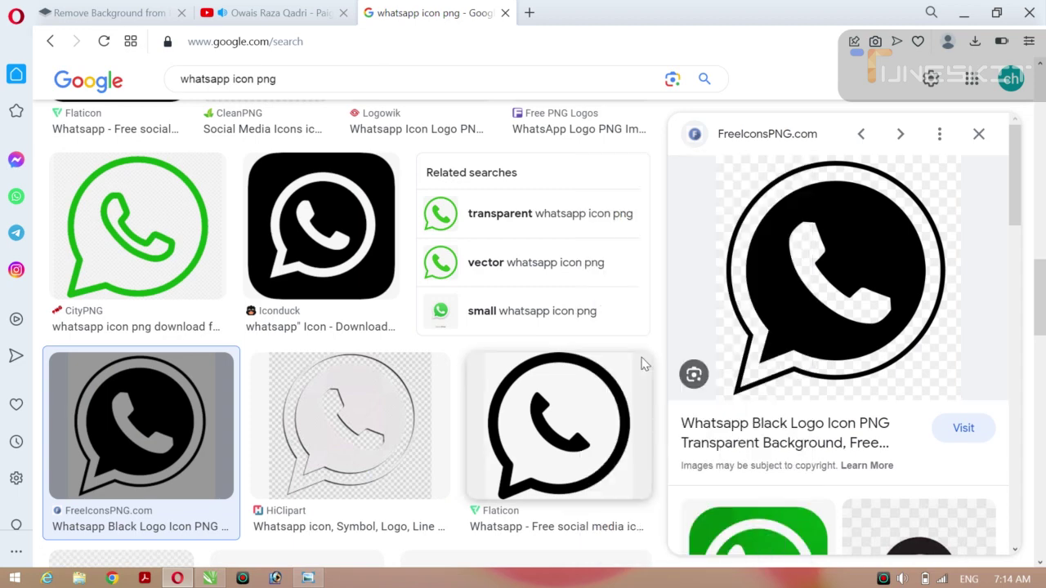
Paste the black logo onto the CorelDRAW card, delete it, and go back to Opera.
{"action": "left_click", "coordinate": [209, 579]}
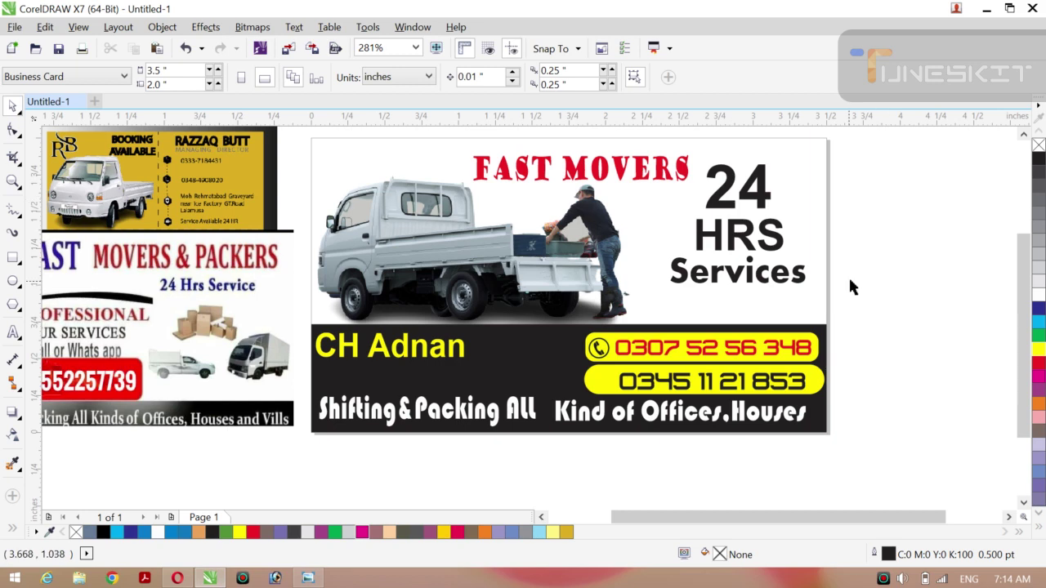
{"action": "key", "text": "ctrl+v"}
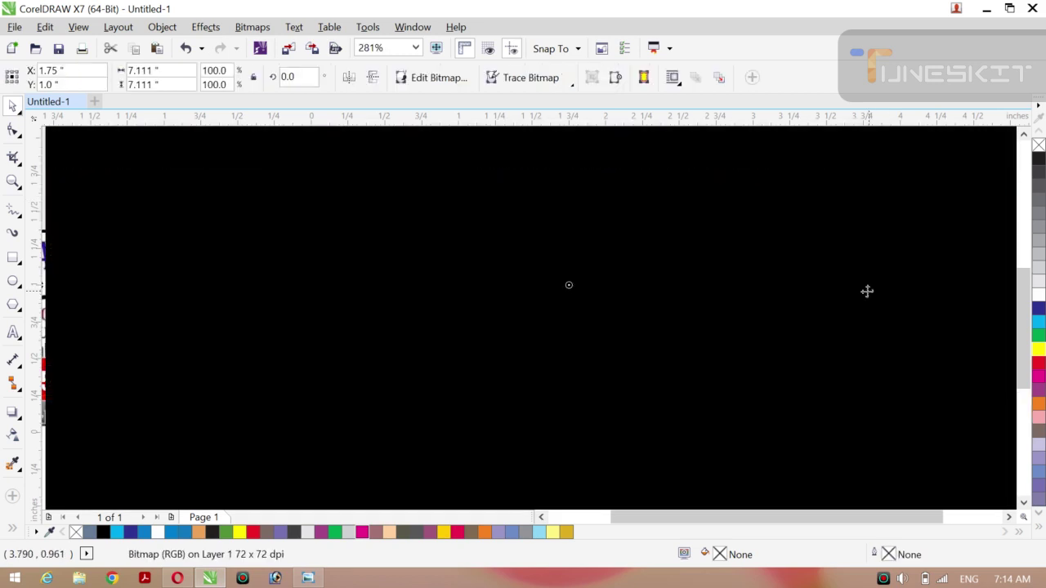
{"action": "key", "text": "Delete"}
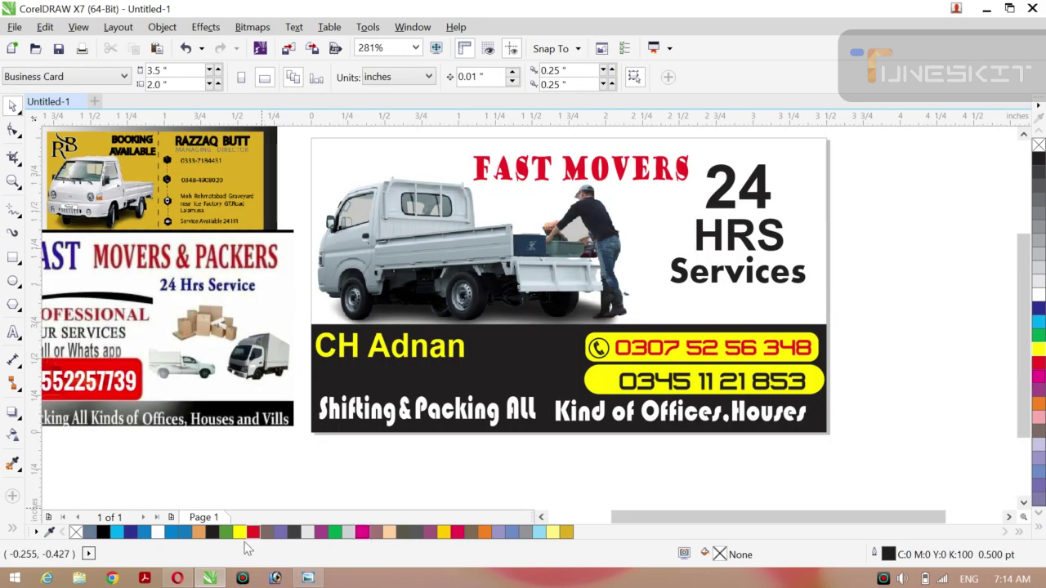
{"action": "left_click", "coordinate": [177, 579]}
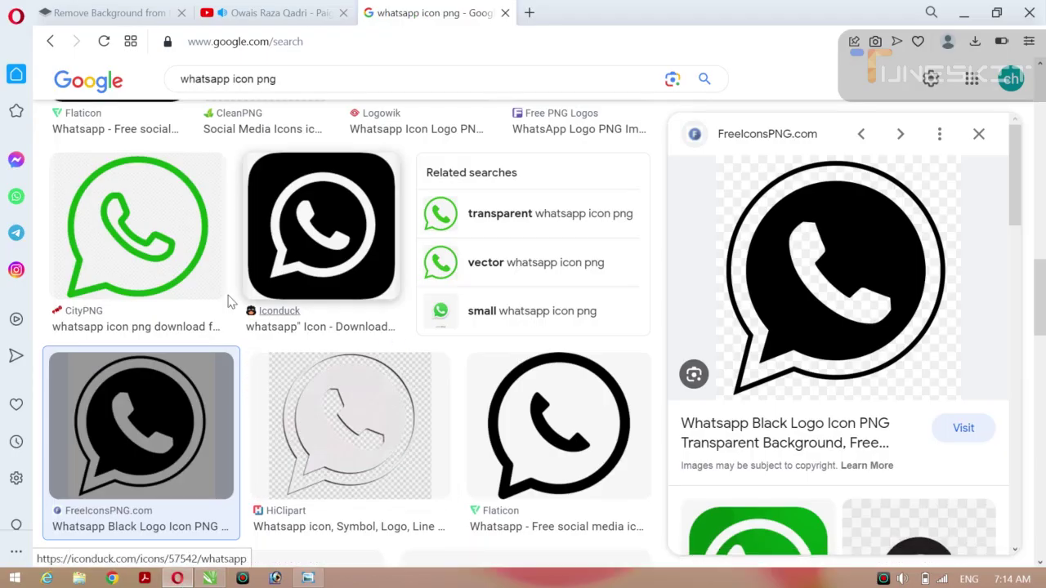
Copy the green CityPNG WhatsApp logo image, closing an accidental Save dialog, and return to CorelDRAW.
{"action": "left_click", "coordinate": [136, 264]}
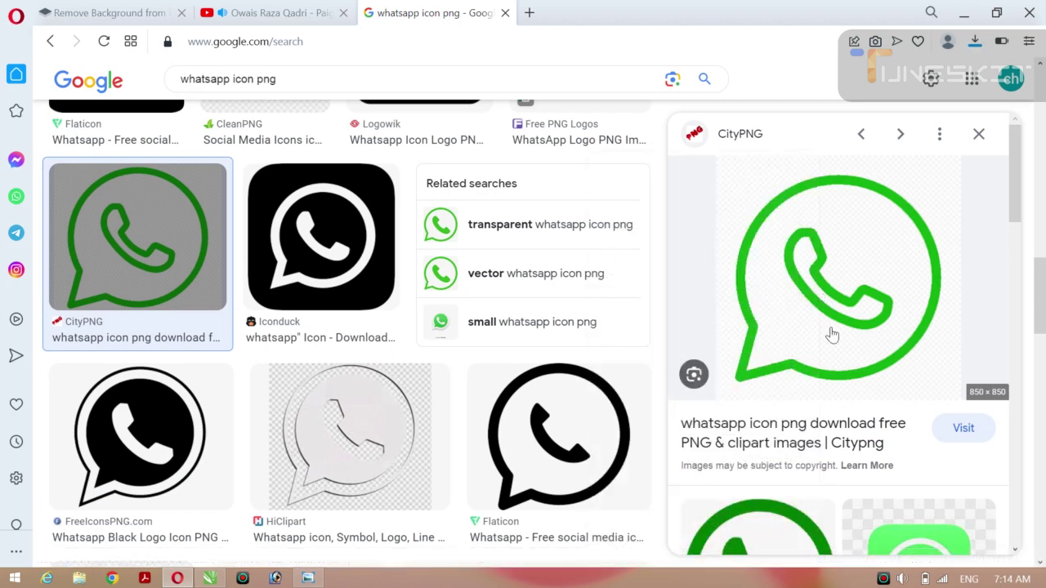
{"action": "key", "text": "ctrl+s"}
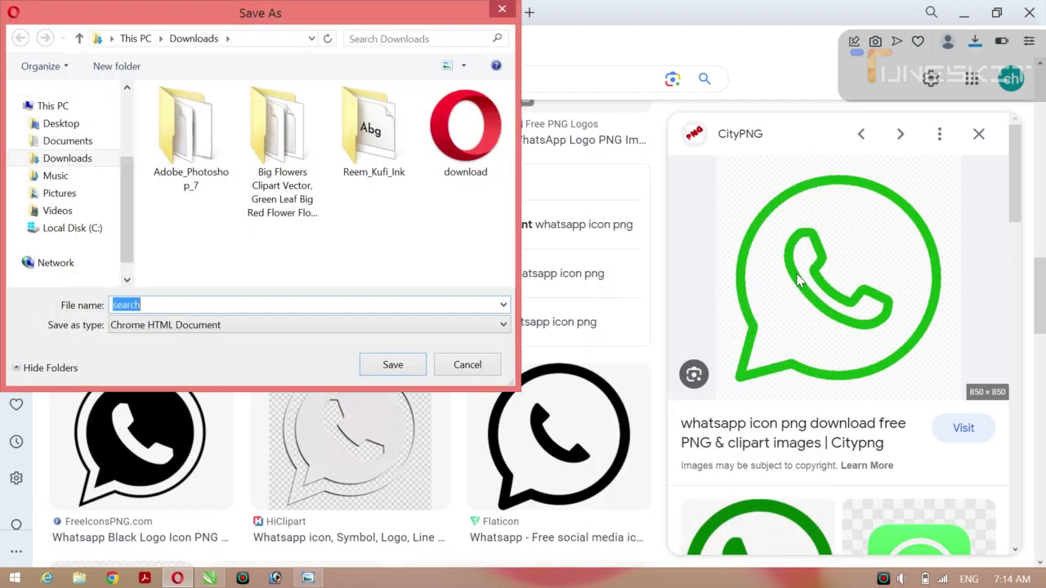
{"action": "left_click", "coordinate": [503, 10]}
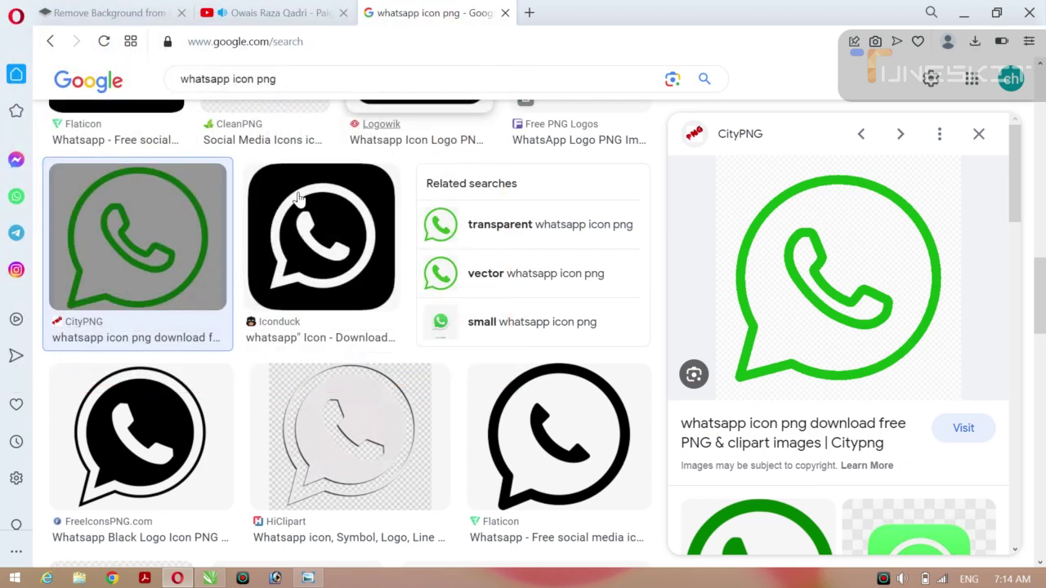
{"action": "right_click", "coordinate": [765, 260]}
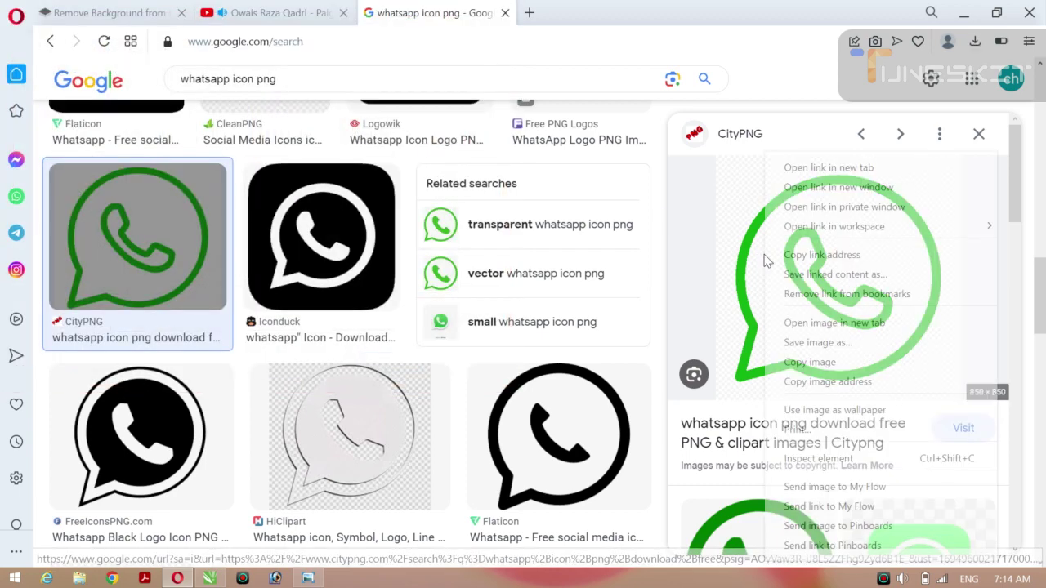
{"action": "left_click", "coordinate": [805, 367]}
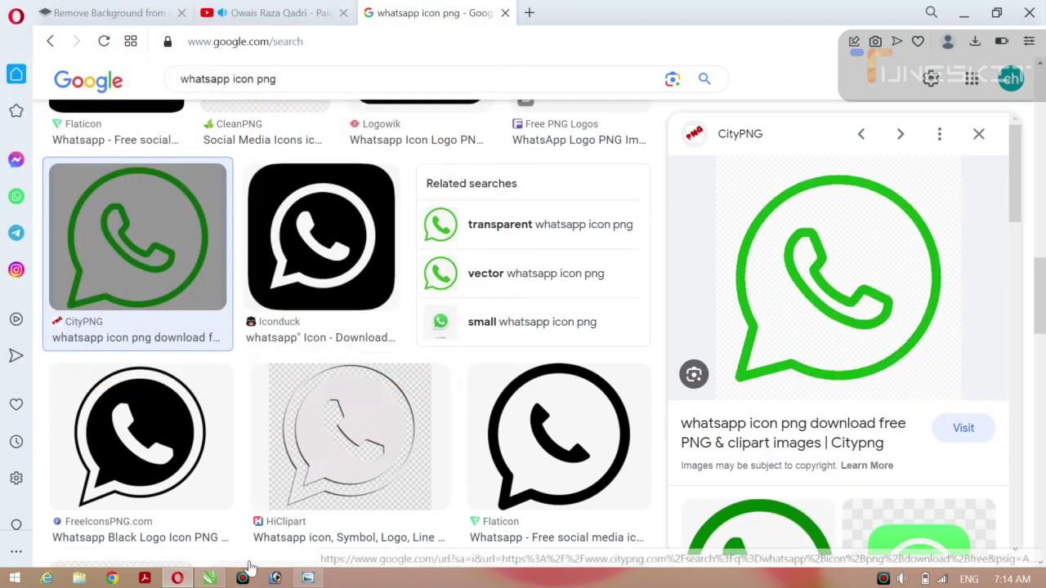
{"action": "left_click", "coordinate": [210, 579]}
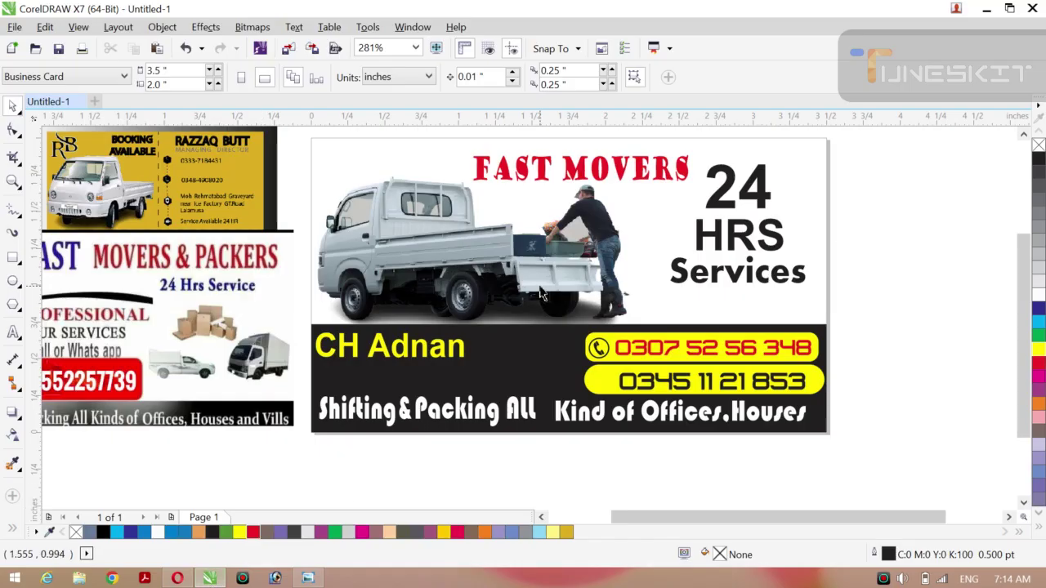
Paste the green WhatsApp logo and resize it to 1 inch square.
{"action": "key", "text": "ctrl+v"}
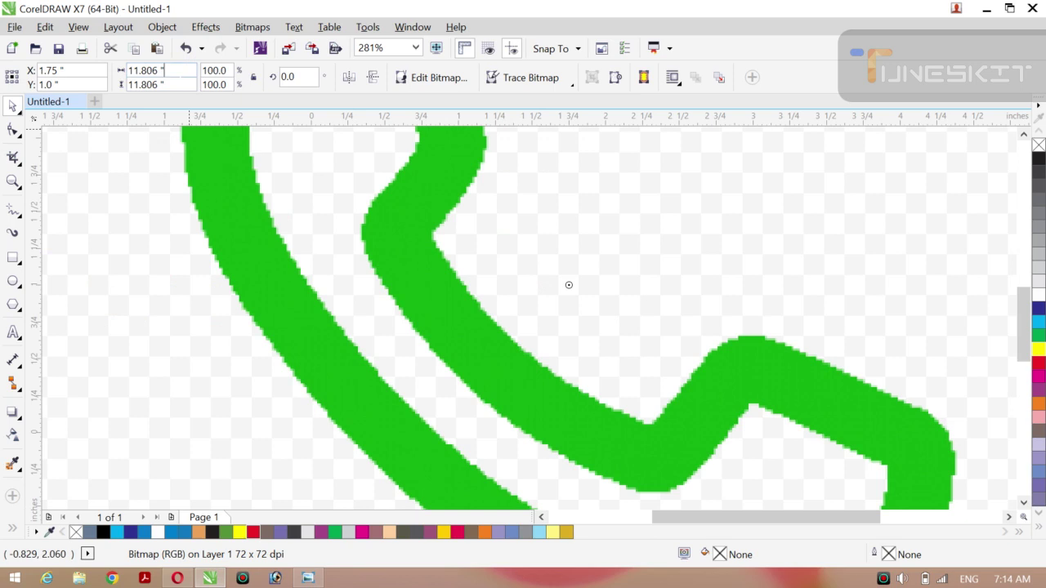
{"action": "key", "text": "BackSpace"}
{"action": "key", "text": "BackSpace"}
{"action": "key", "text": "BackSpace"}
{"action": "type", "text": "1"}
{"action": "key", "text": "Return"}
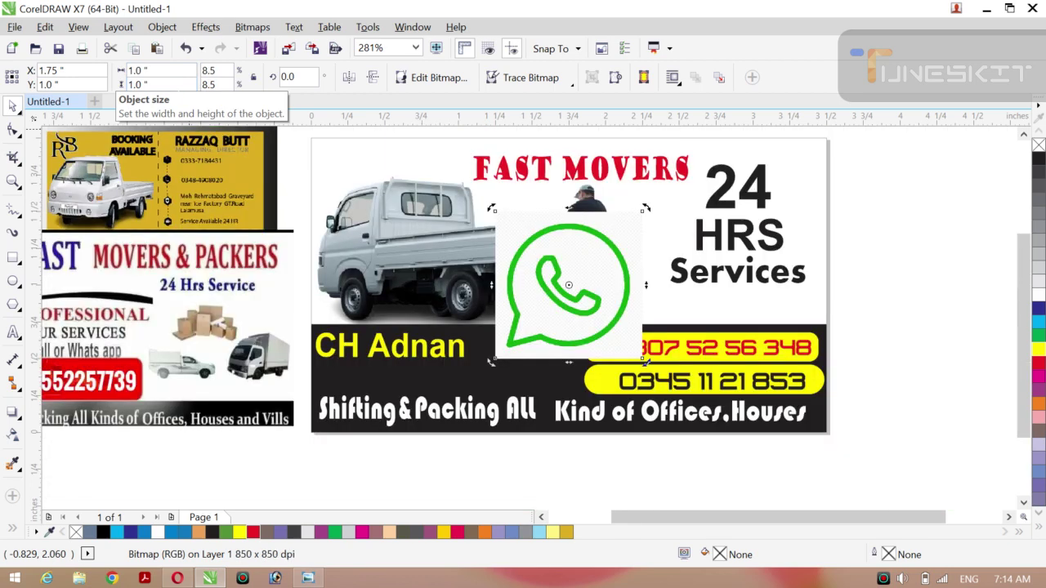
Outline Trace the logo as a High Quality Image and move the trace right of the card.
{"action": "left_click", "coordinate": [572, 85]}
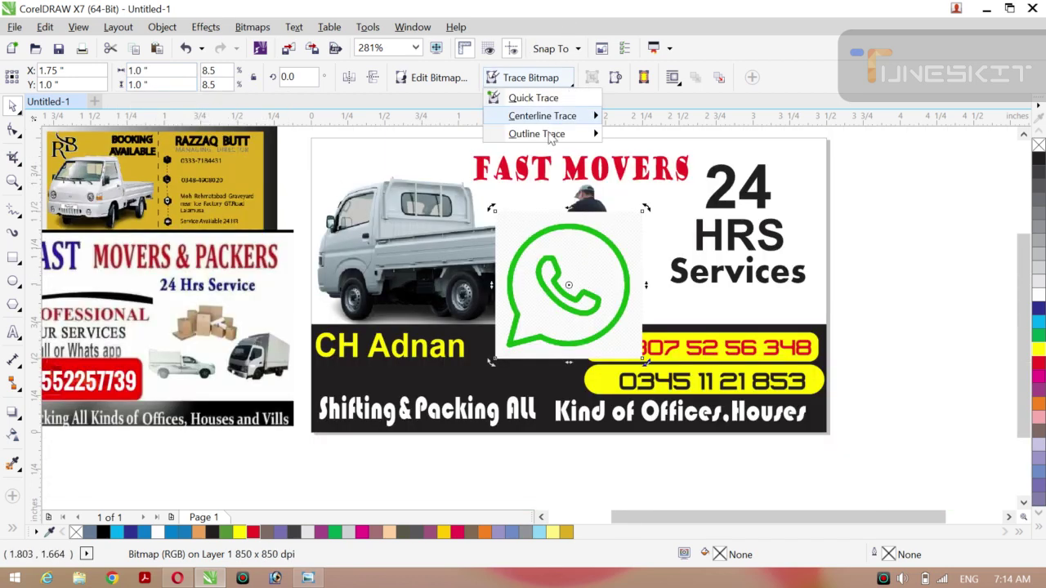
{"action": "mouse_move", "coordinate": [540, 133]}
{"action": "left_click", "coordinate": [636, 225]}
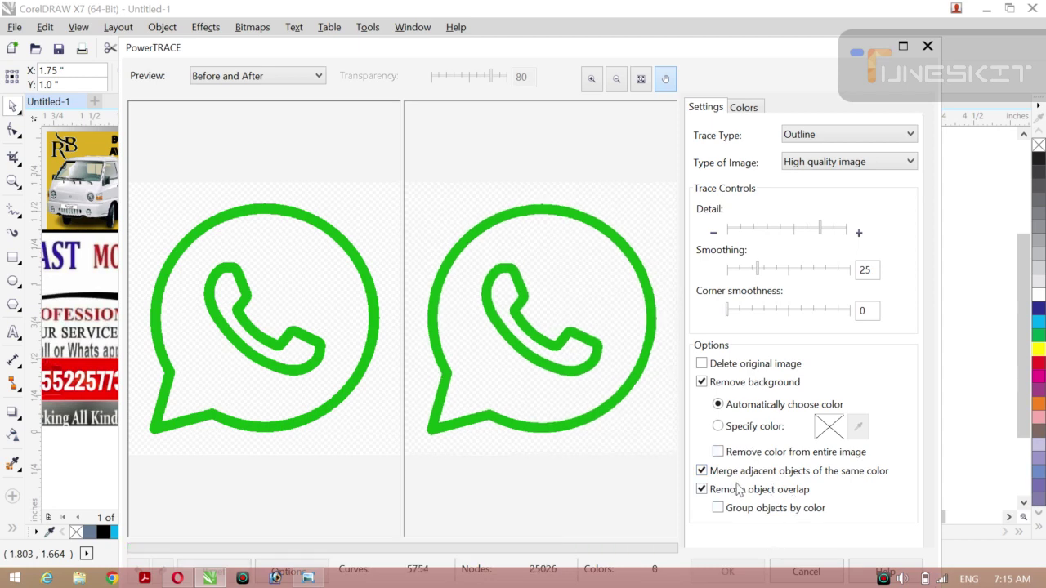
{"action": "left_click", "coordinate": [727, 572]}
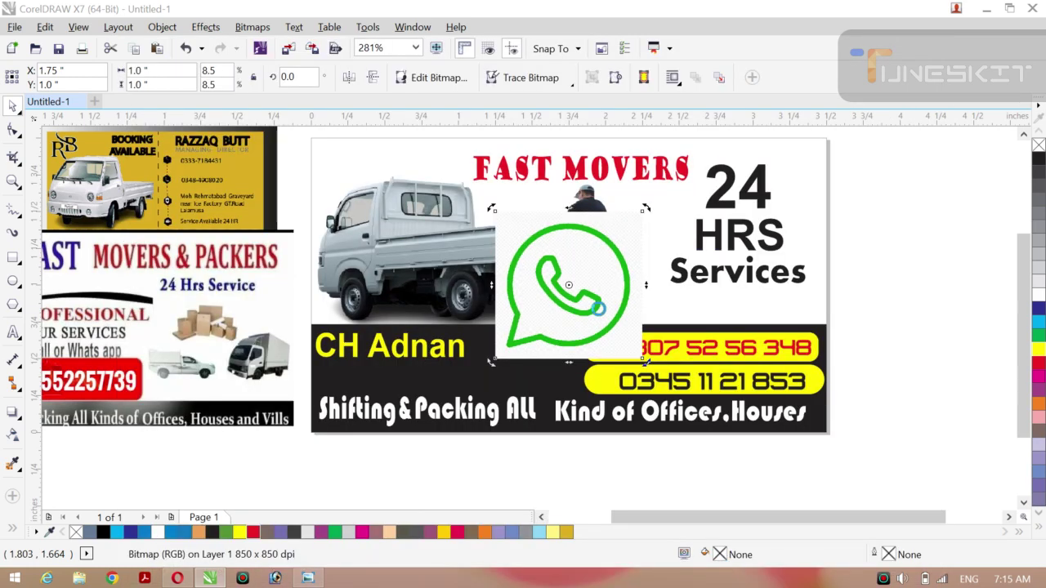
{"action": "left_click_drag", "start_coordinate": [563, 275], "coordinate": [923, 306]}
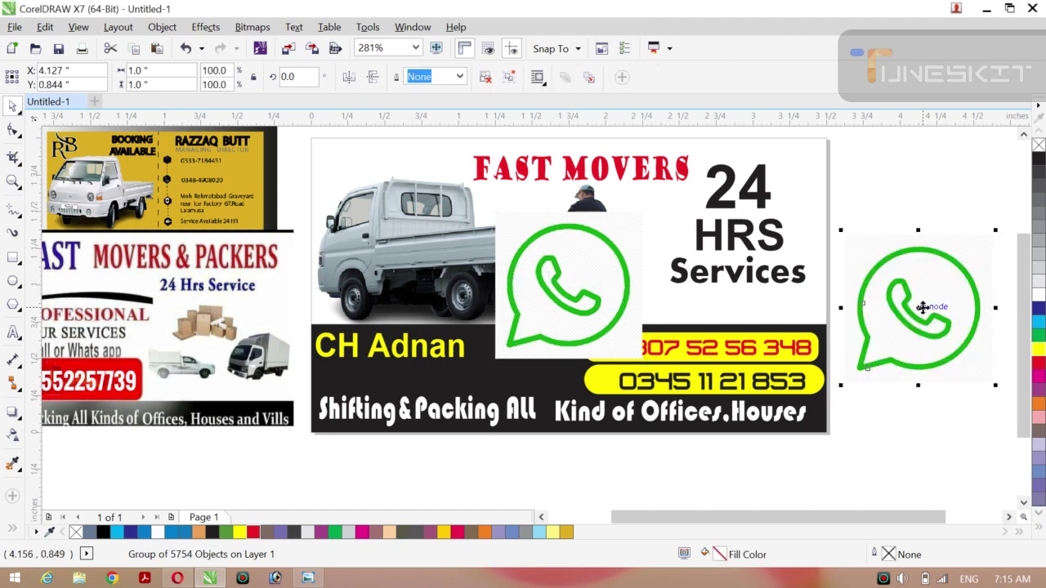
Delete the original green bitmap and ungroup the traced logo pieces.
{"action": "left_click", "coordinate": [569, 286]}
{"action": "right_click", "coordinate": [569, 286]}
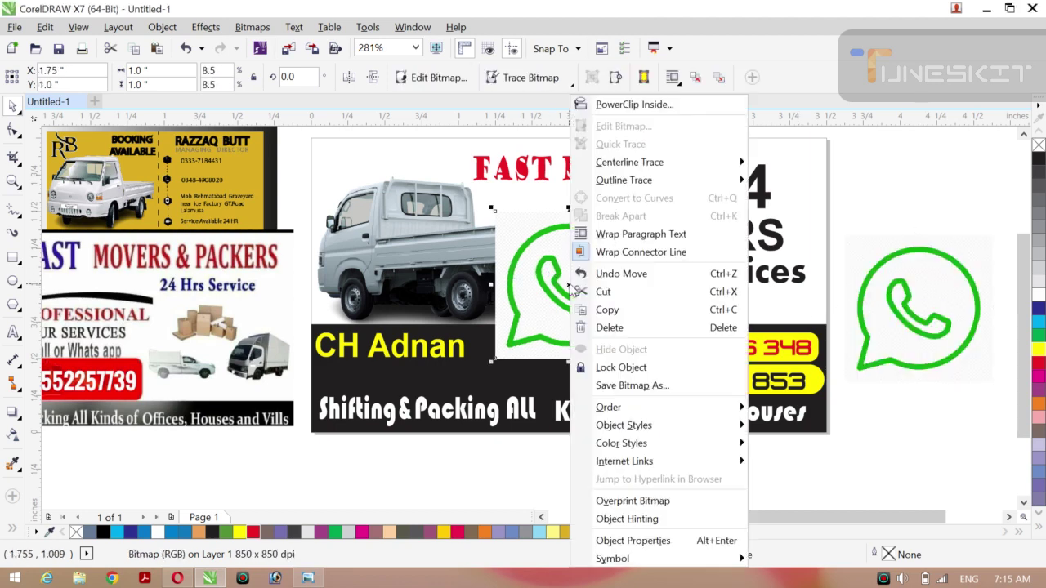
{"action": "key", "text": "Escape"}
{"action": "key", "text": "Delete"}
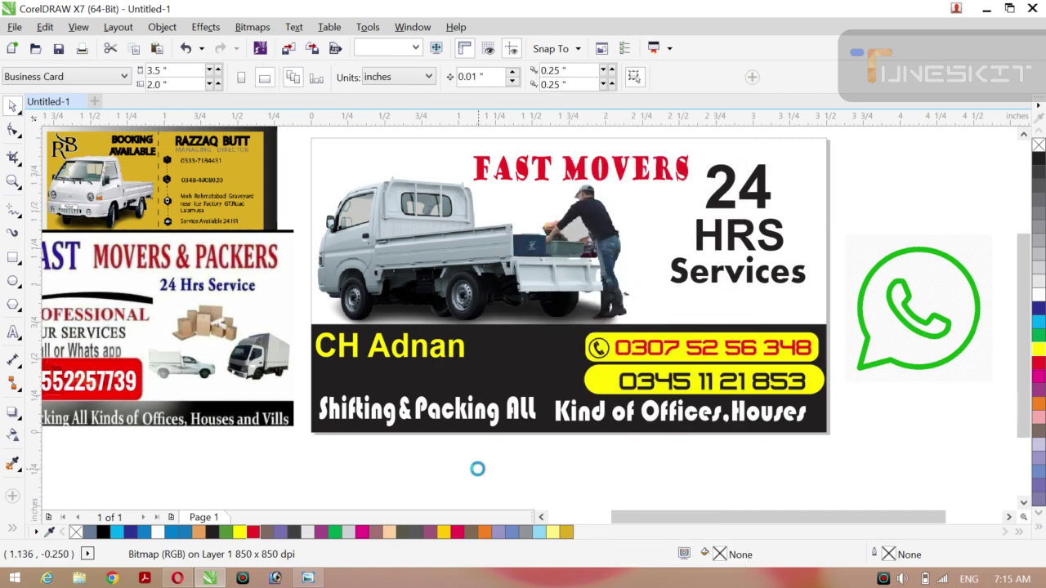
{"action": "right_click", "coordinate": [904, 306]}
{"action": "left_click", "coordinate": [914, 207]}
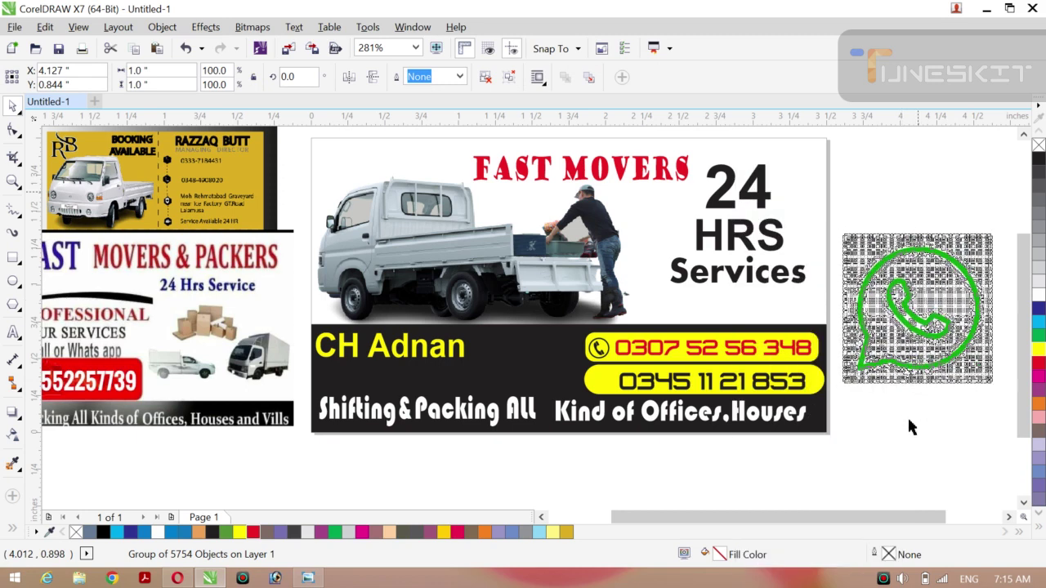
{"action": "left_click", "coordinate": [879, 274]}
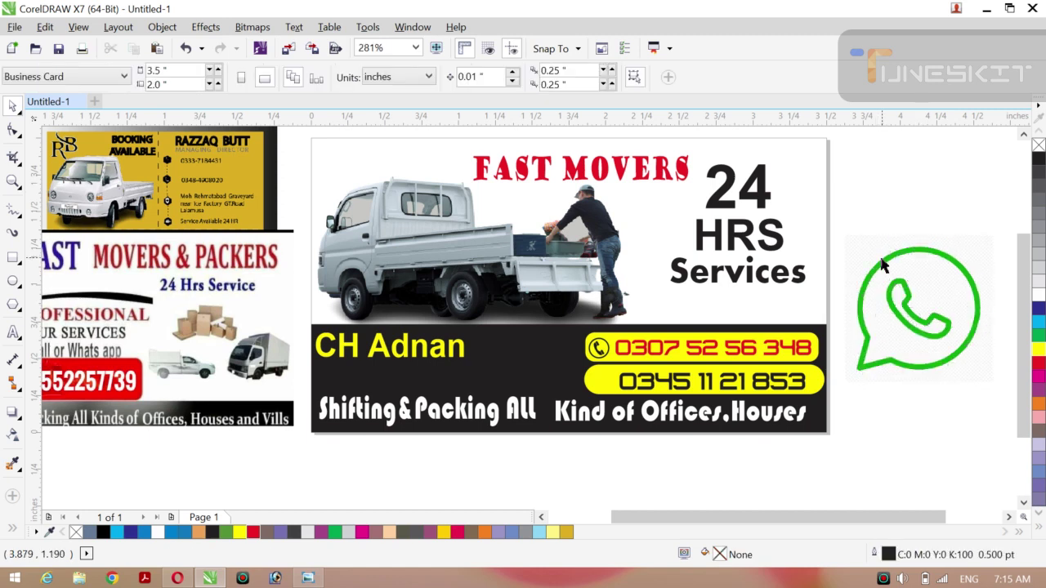
Move both green WhatsApp curves down beside the card's lower right, then marquee-select the leftover background.
{"action": "left_click", "coordinate": [881, 260]}
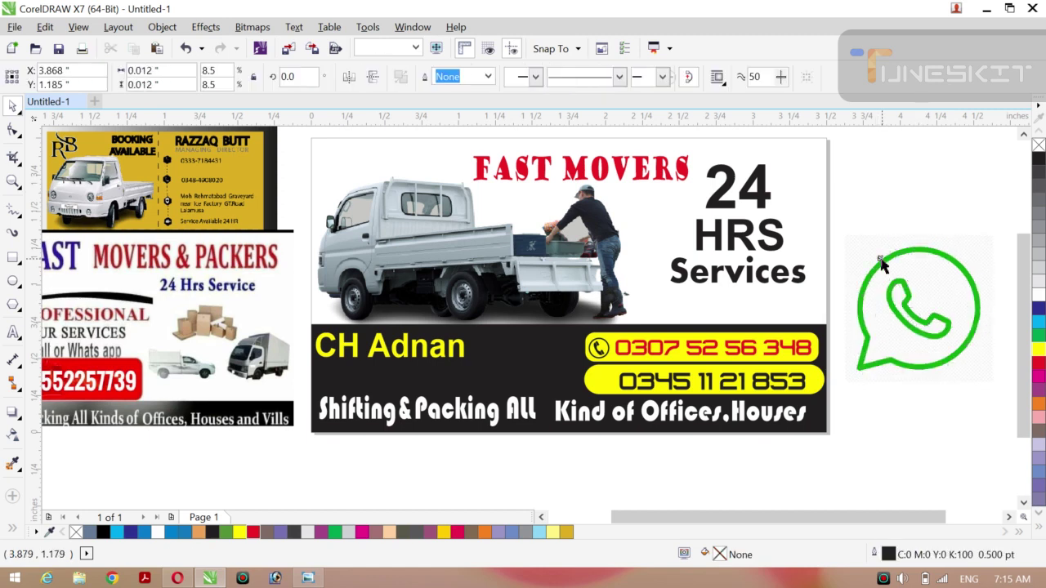
{"action": "left_click", "coordinate": [879, 369]}
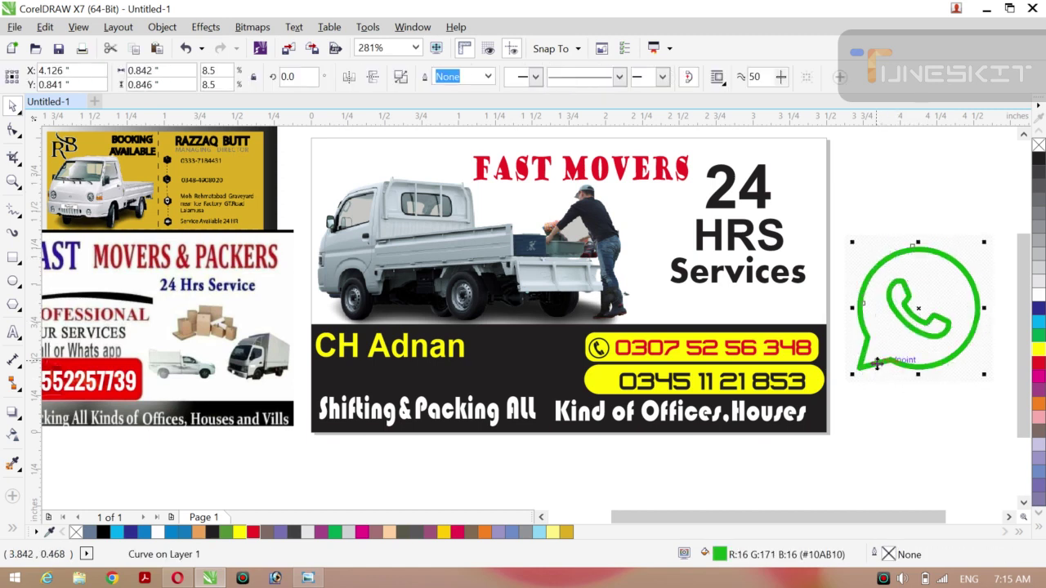
{"action": "left_click", "coordinate": [907, 323], "text": "shift"}
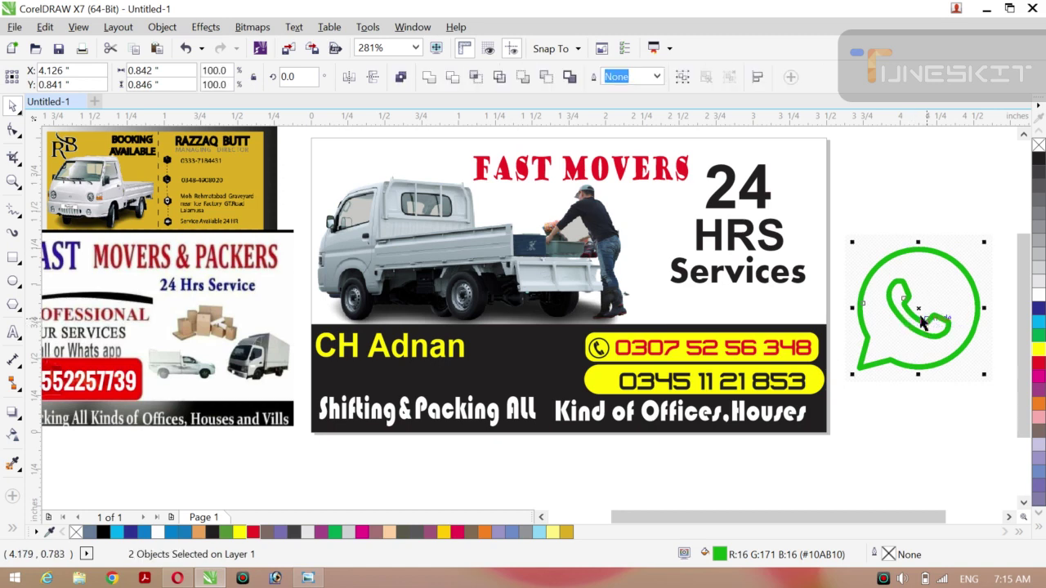
{"action": "left_click_drag", "start_coordinate": [917, 309], "coordinate": [882, 451]}
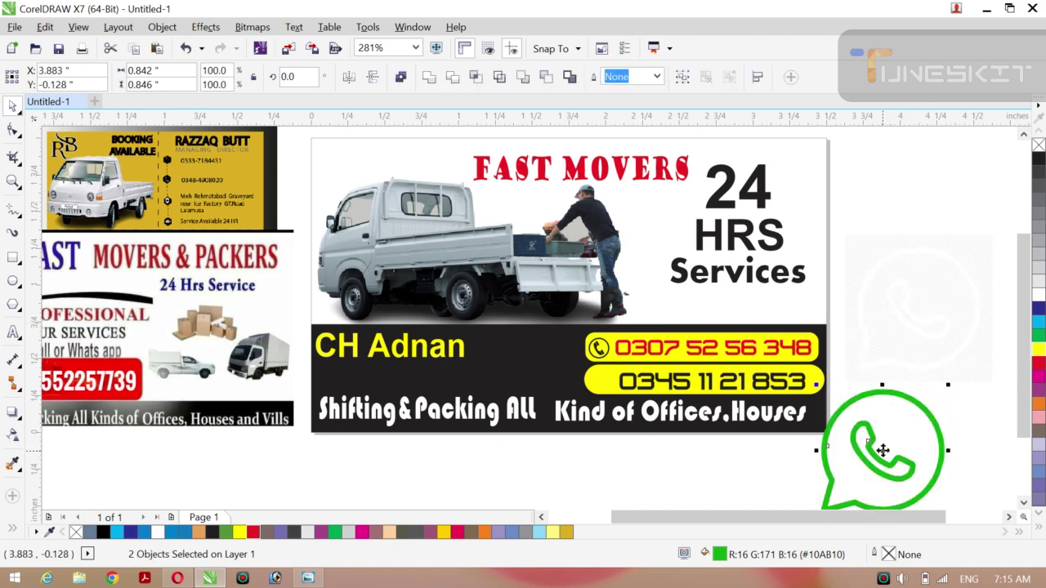
{"action": "left_click_drag", "start_coordinate": [831, 215], "coordinate": [1002, 398]}
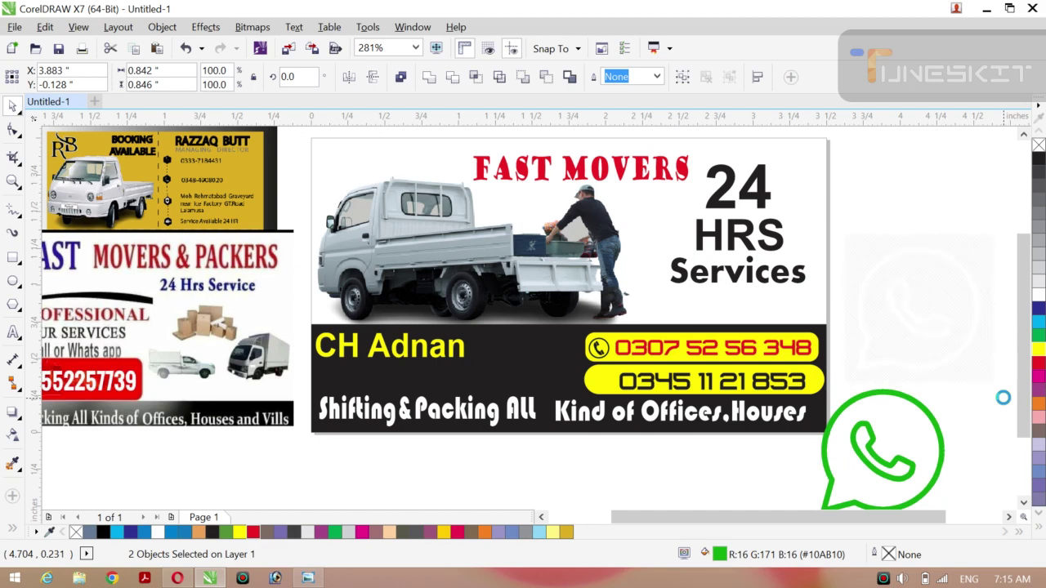
Group the two green icon curves, shrink the group and place it on the second phone pill.
{"action": "left_click", "coordinate": [858, 451]}
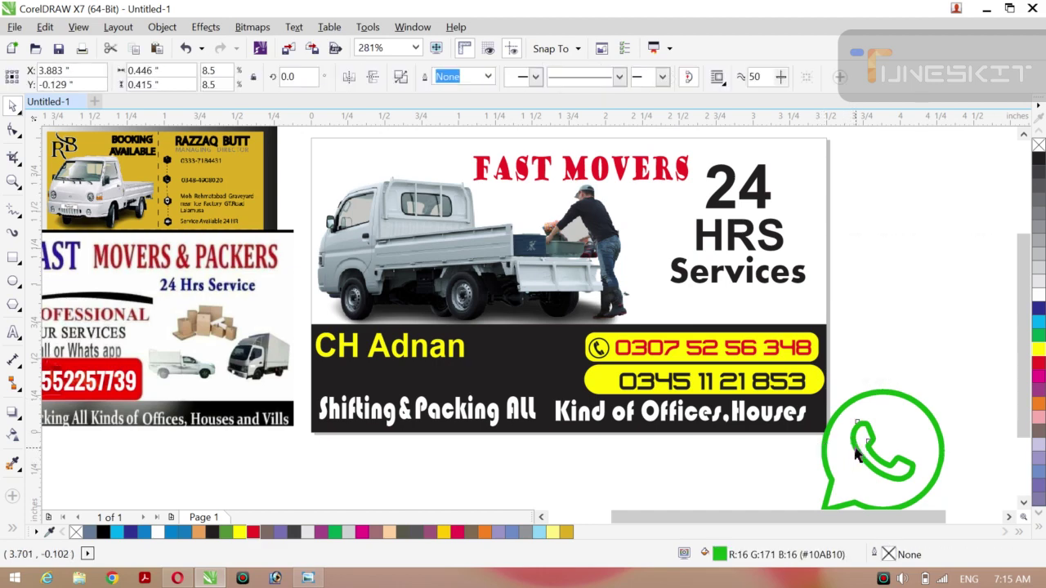
{"action": "left_click", "coordinate": [890, 397], "text": "shift"}
{"action": "key", "text": "ctrl+g"}
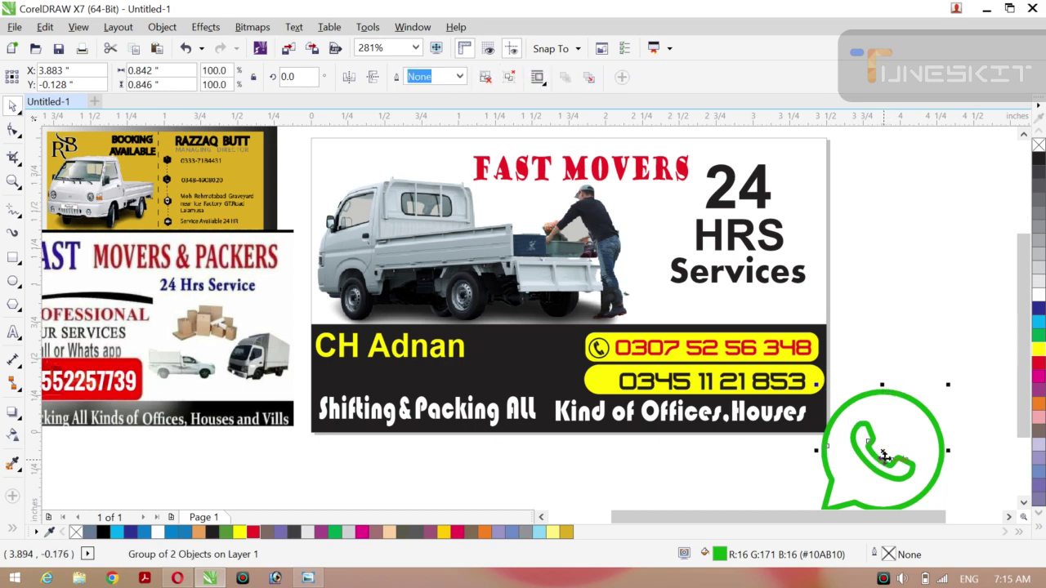
{"action": "left_click_drag", "start_coordinate": [883, 455], "coordinate": [899, 308]}
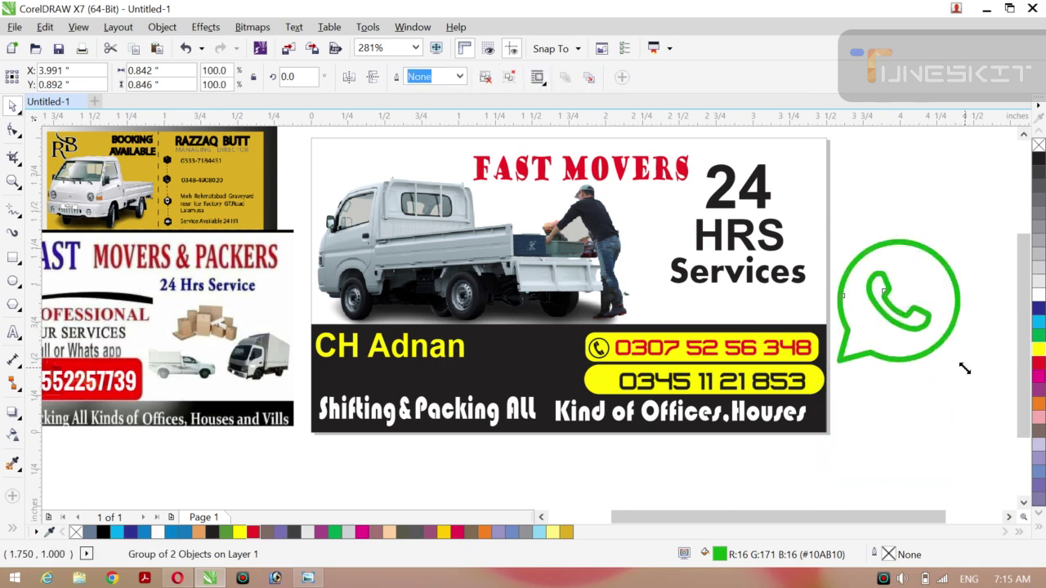
{"action": "left_click_drag", "start_coordinate": [964, 369], "coordinate": [601, 381]}
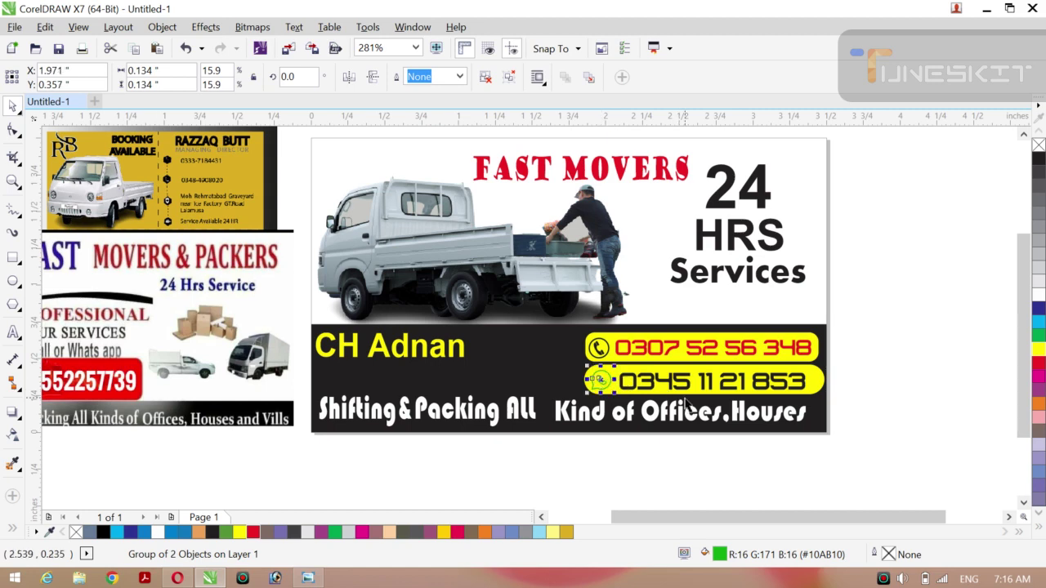
{"action": "left_click_drag", "start_coordinate": [614, 394], "coordinate": [619, 398]}
{"action": "left_click_drag", "start_coordinate": [616, 396], "coordinate": [615, 393]}
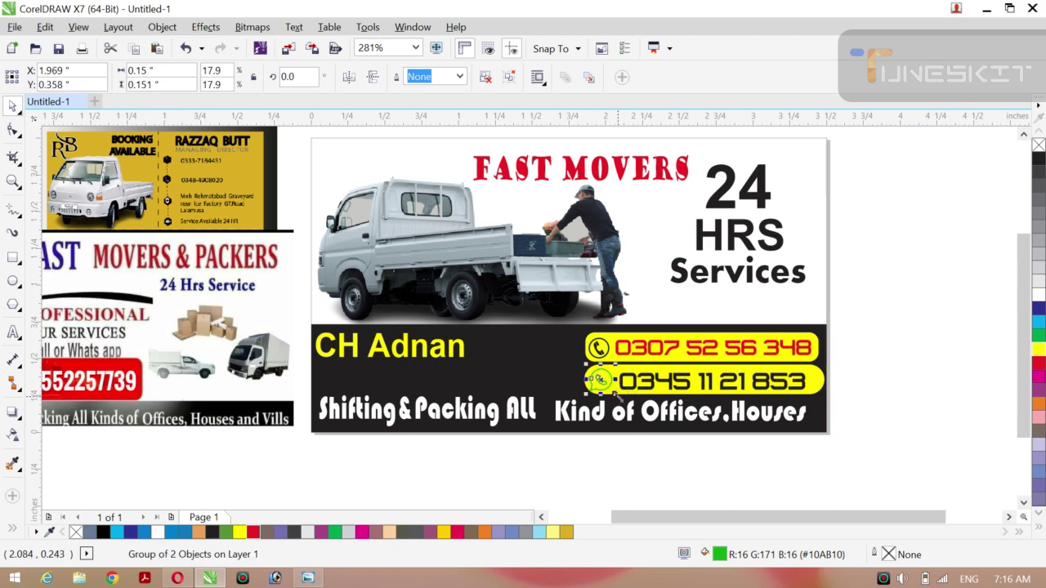
Try a 2.0 pt outline on the icon, then undo it.
{"action": "left_click", "coordinate": [465, 79]}
{"action": "left_click", "coordinate": [417, 174]}
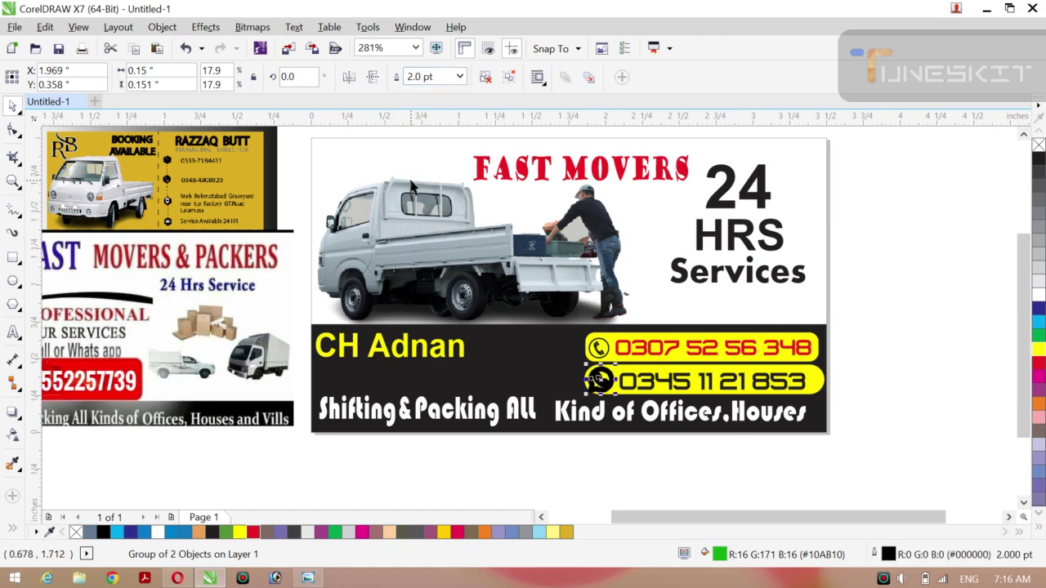
{"action": "key", "text": "ctrl+z"}
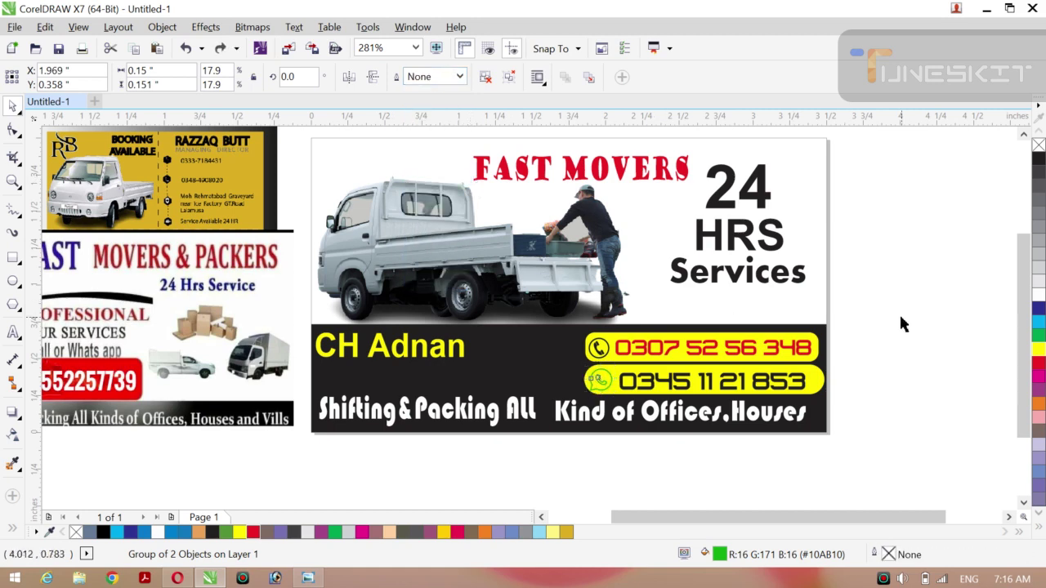
{"action": "left_click", "coordinate": [901, 318]}
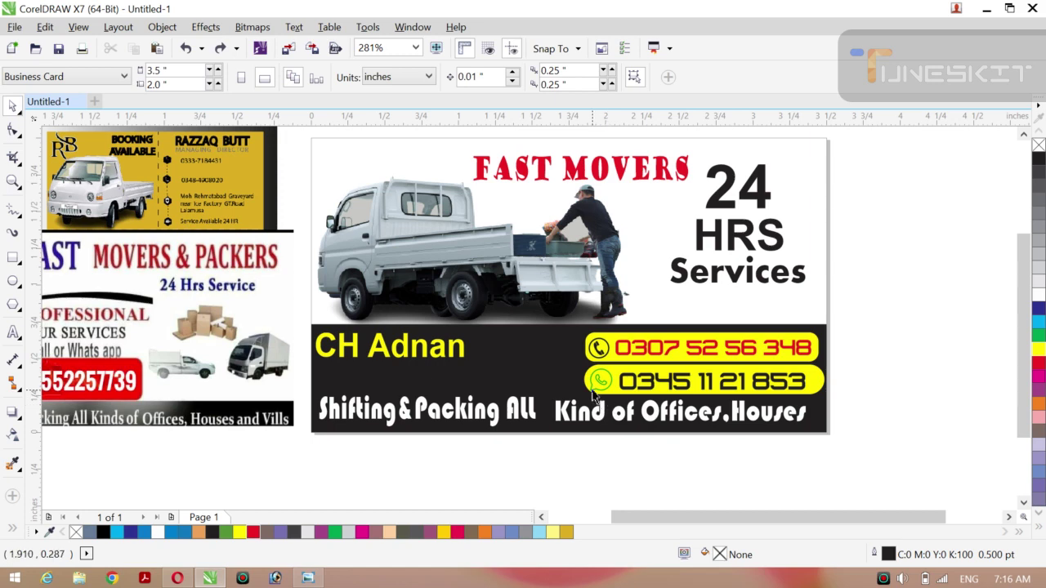
Ungroup the WhatsApp icon on the second pill.
{"action": "left_click", "coordinate": [596, 386]}
{"action": "right_click", "coordinate": [595, 395]}
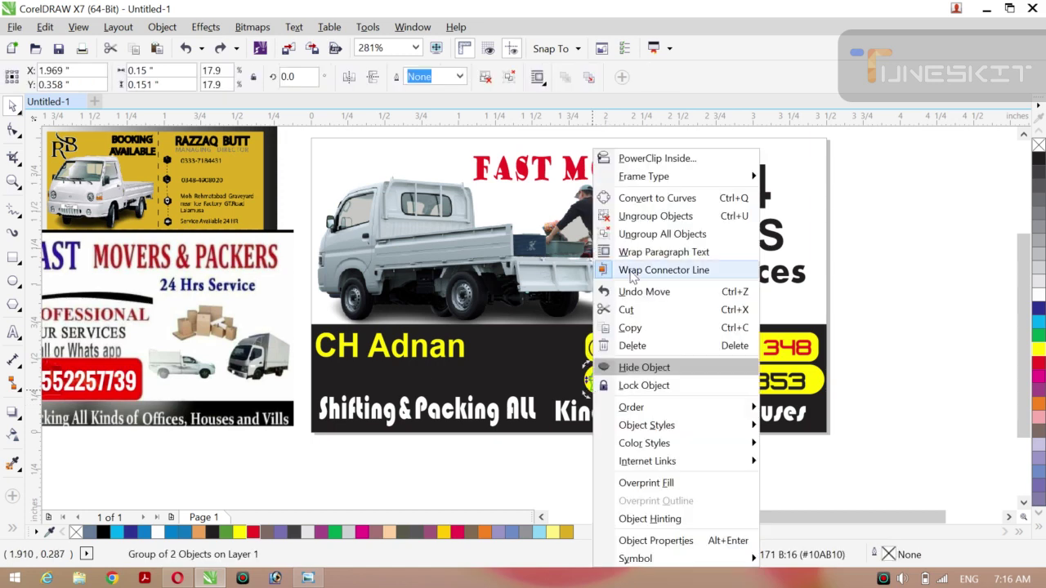
{"action": "left_click", "coordinate": [659, 216]}
{"action": "left_click", "coordinate": [880, 262]}
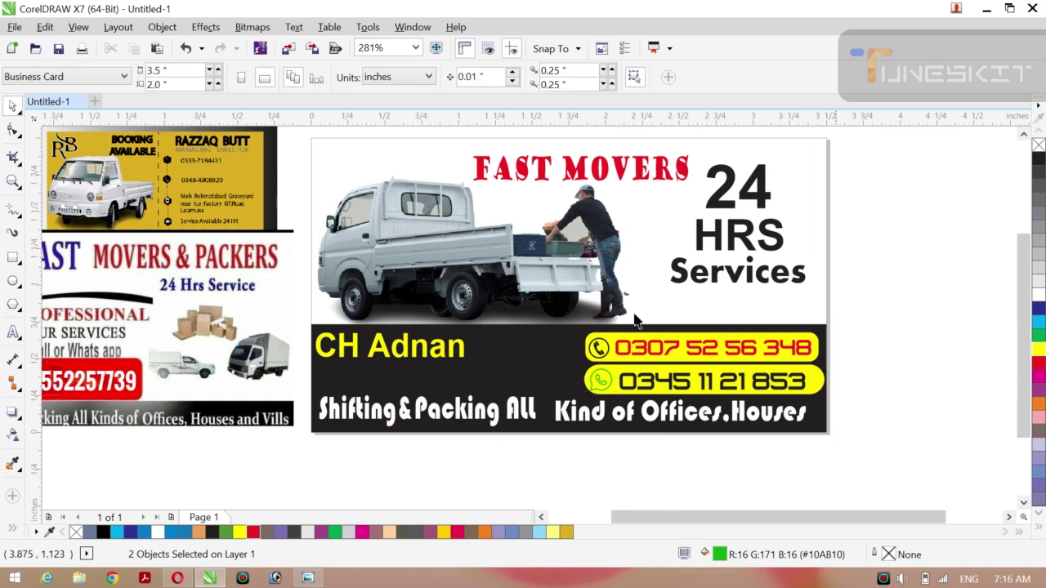
Give the icon curve a 0.75 pt outline with green fill and green outline.
{"action": "left_click", "coordinate": [600, 395]}
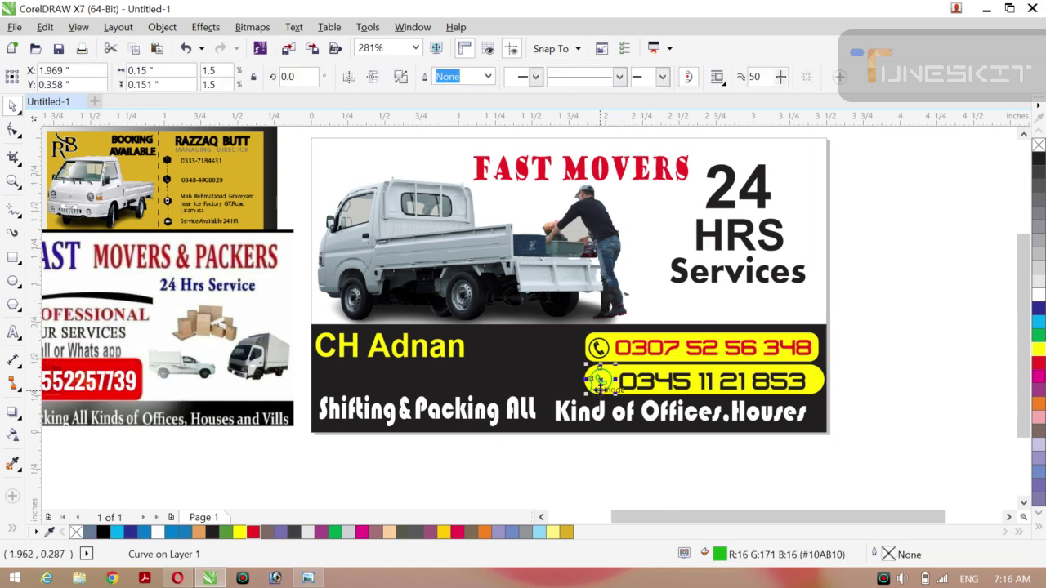
{"action": "left_click", "coordinate": [489, 79]}
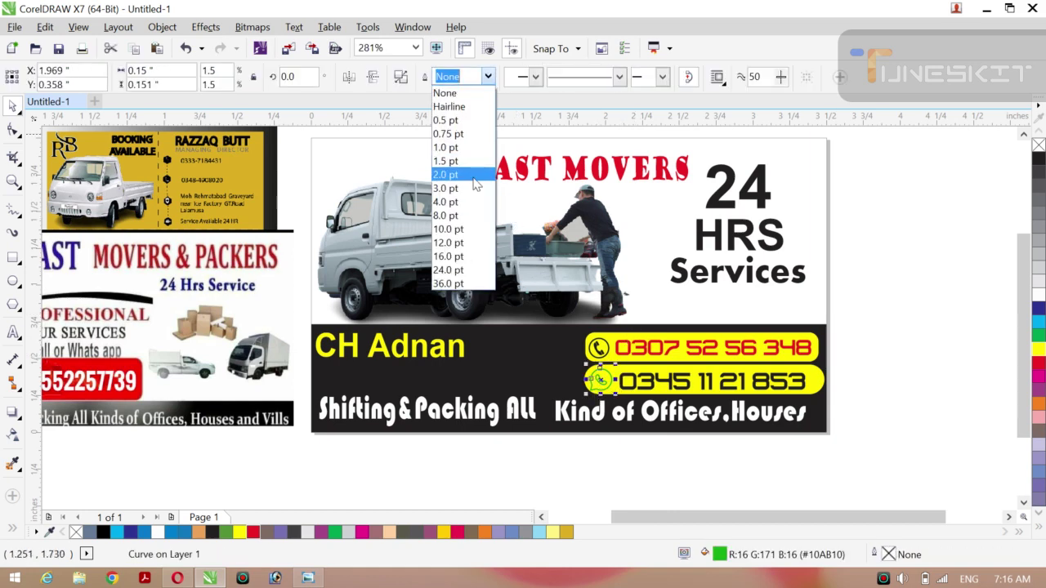
{"action": "left_click", "coordinate": [462, 199]}
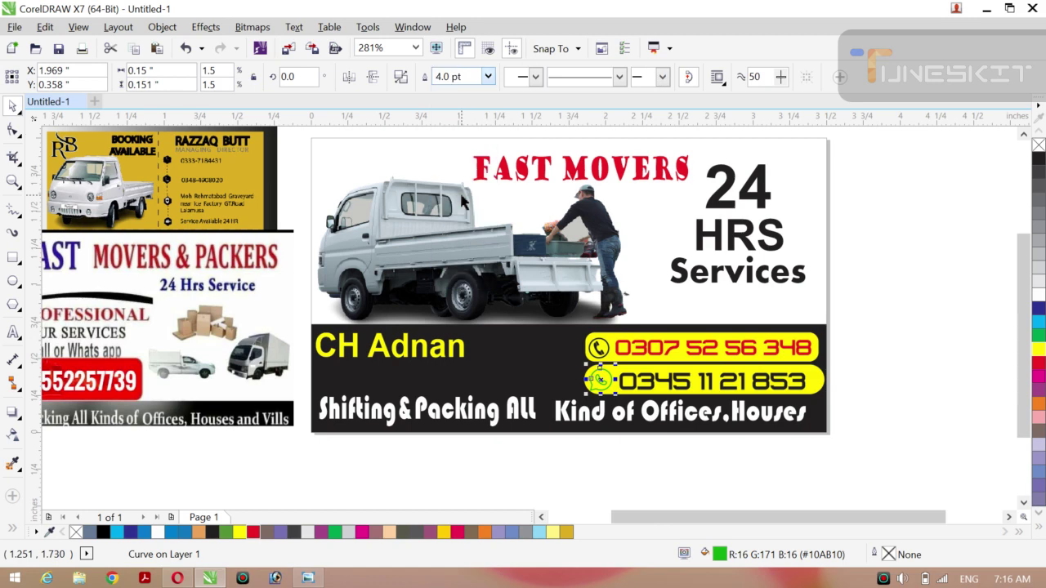
{"action": "left_click", "coordinate": [488, 77]}
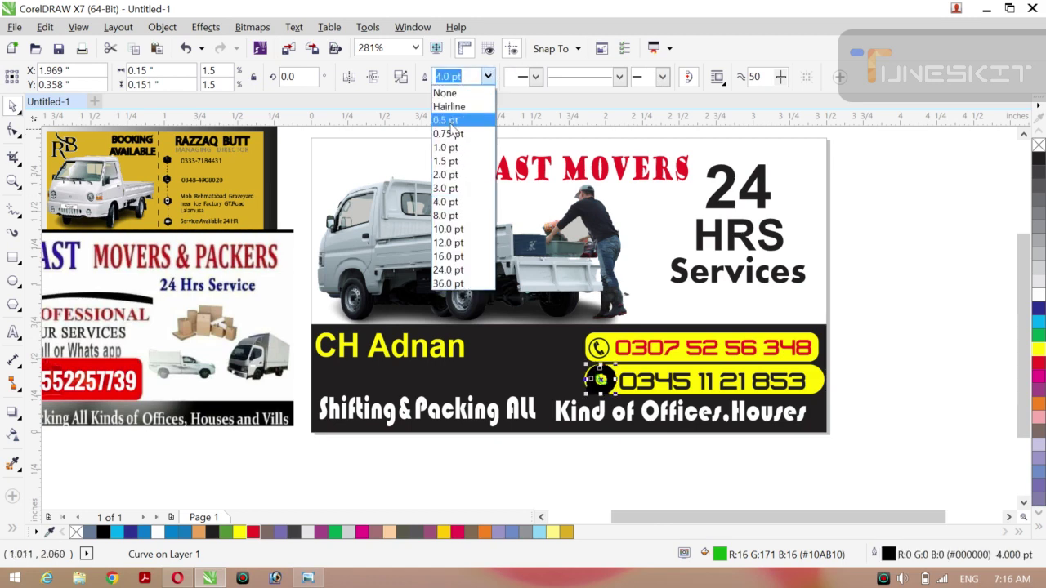
{"action": "left_click", "coordinate": [447, 133]}
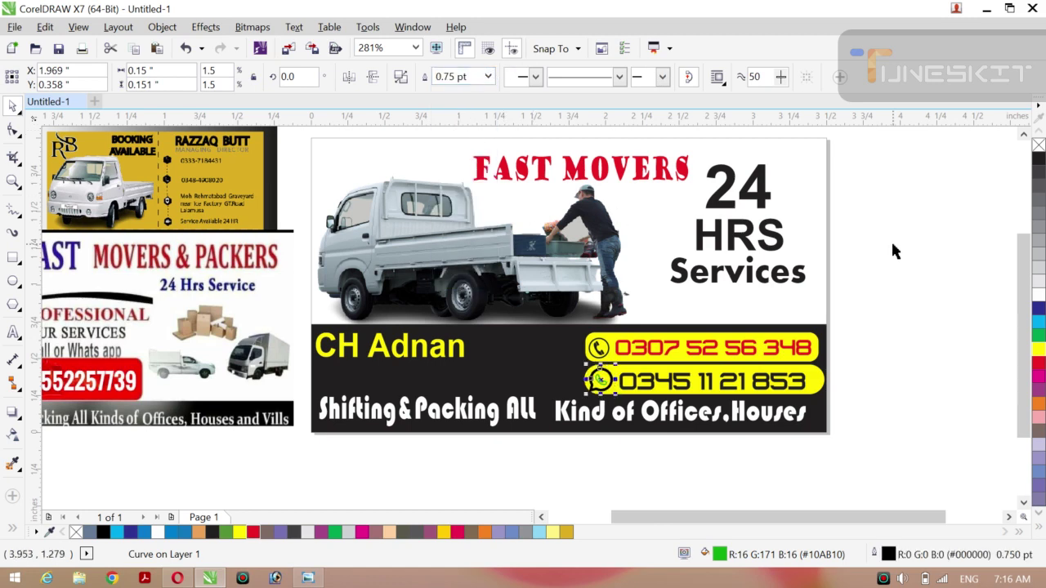
{"action": "left_click", "coordinate": [1040, 335]}
{"action": "right_click", "coordinate": [1040, 335]}
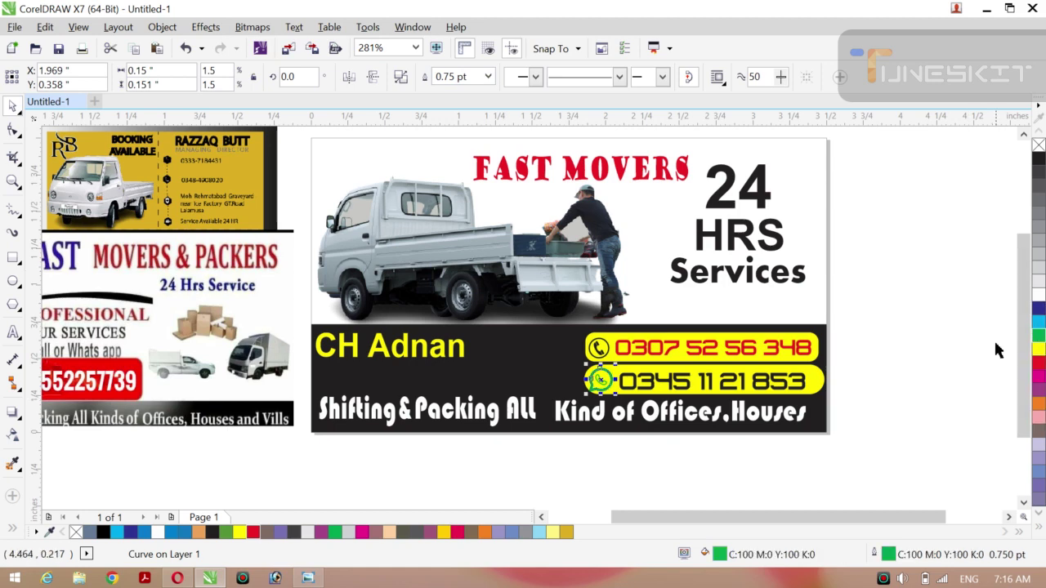
Smart Fill the enclosed bubble area inside the icon.
{"action": "left_click", "coordinate": [14, 530]}
{"action": "left_click", "coordinate": [38, 523]}
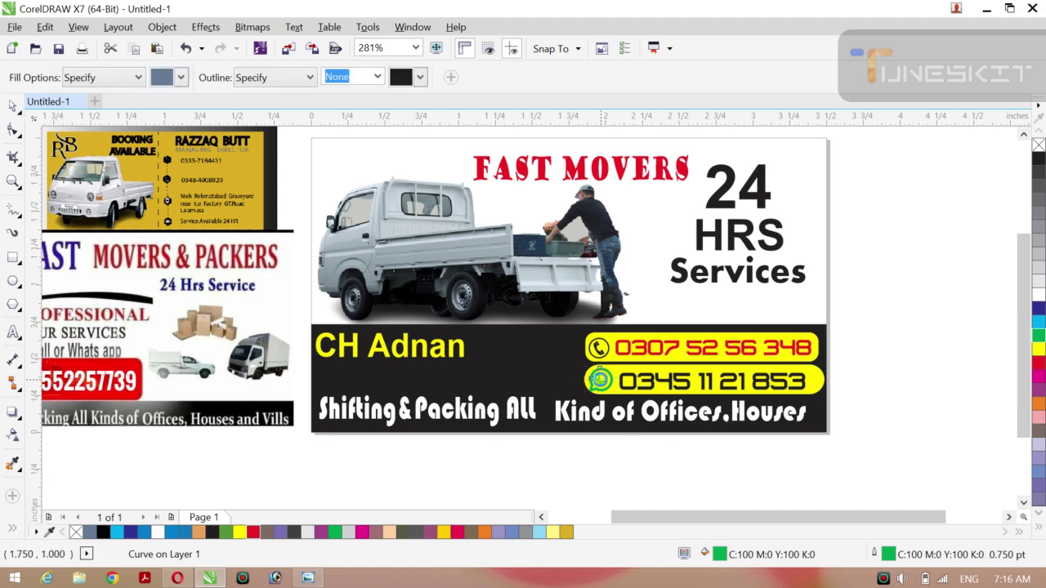
{"action": "left_click", "coordinate": [600, 379]}
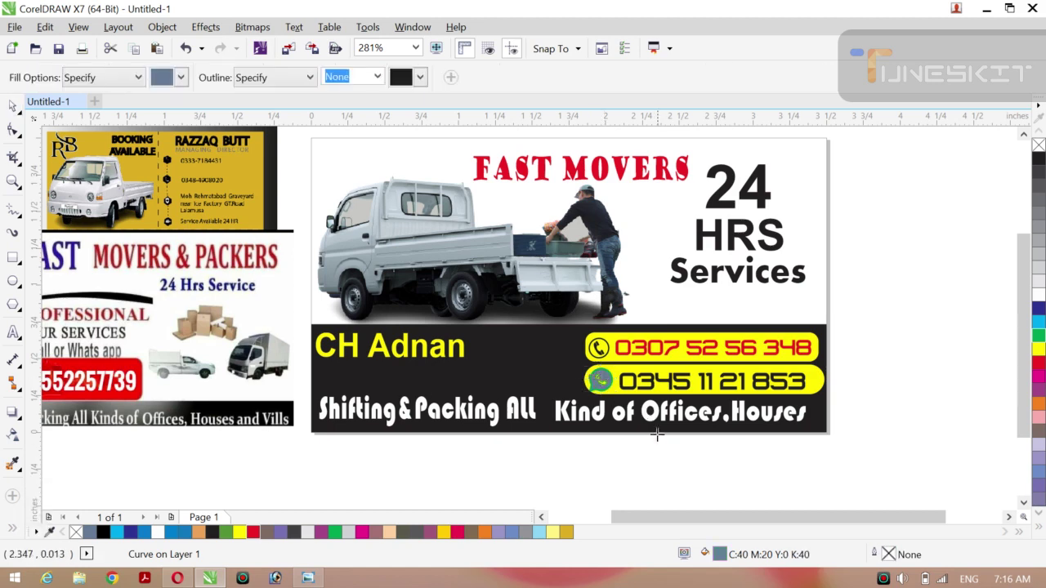
Make the bubble's filled area white and zoom in close on the WhatsApp icon.
{"action": "left_click", "coordinate": [1040, 295]}
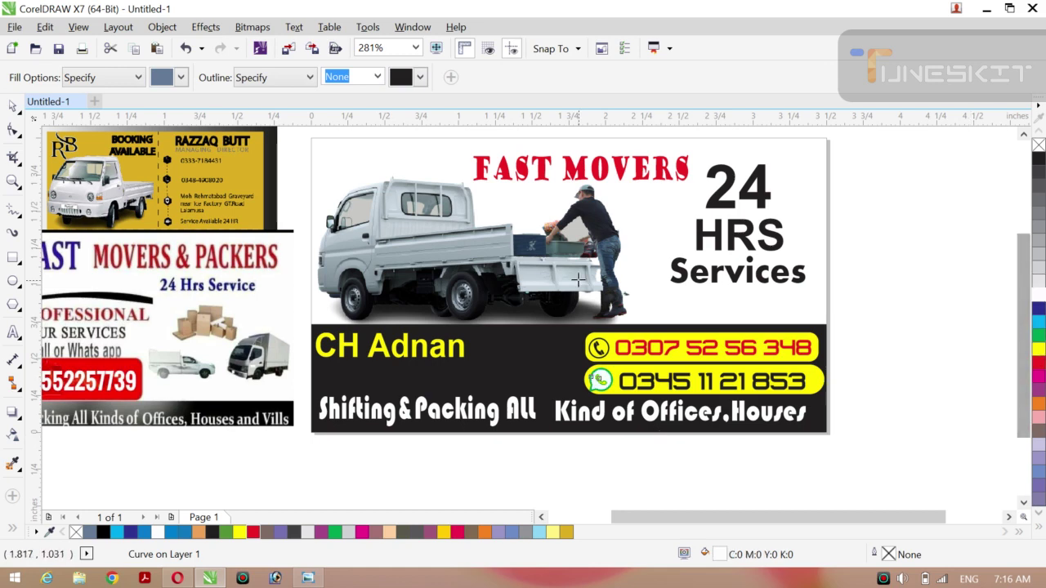
{"action": "left_click", "coordinate": [13, 107]}
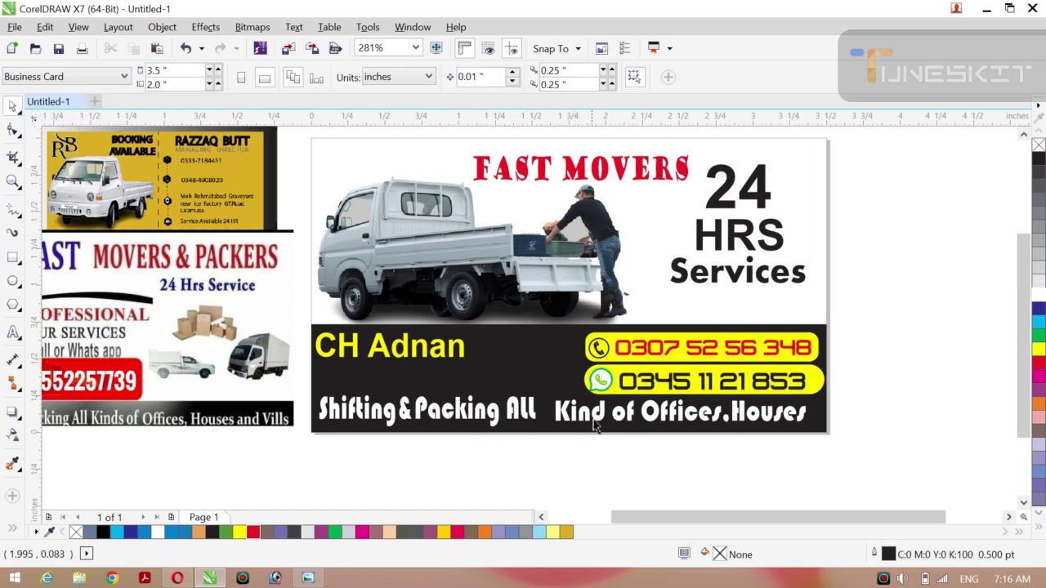
{"action": "key", "text": "z"}
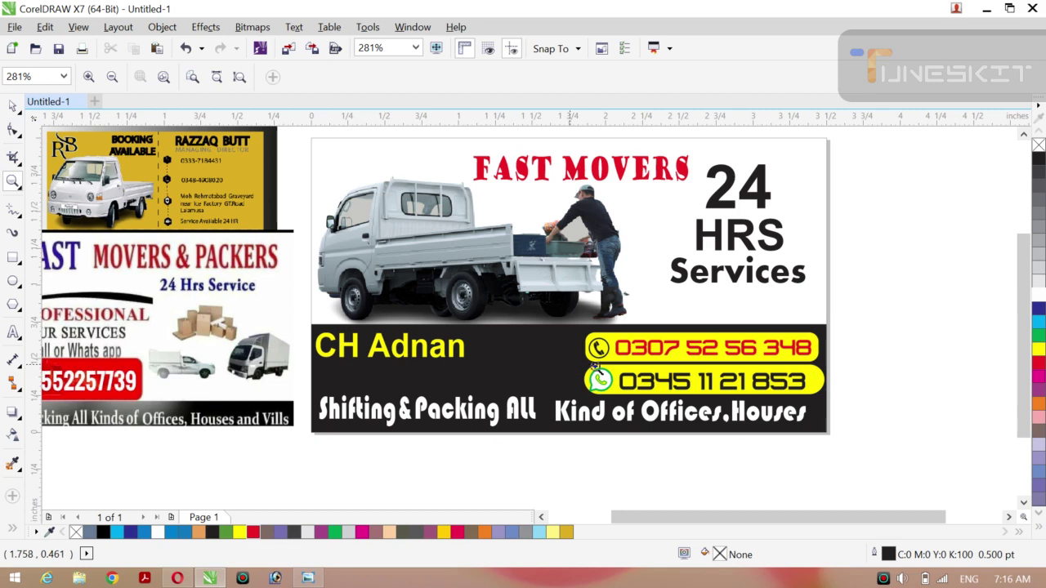
{"action": "left_click_drag", "start_coordinate": [571, 362], "coordinate": [636, 408]}
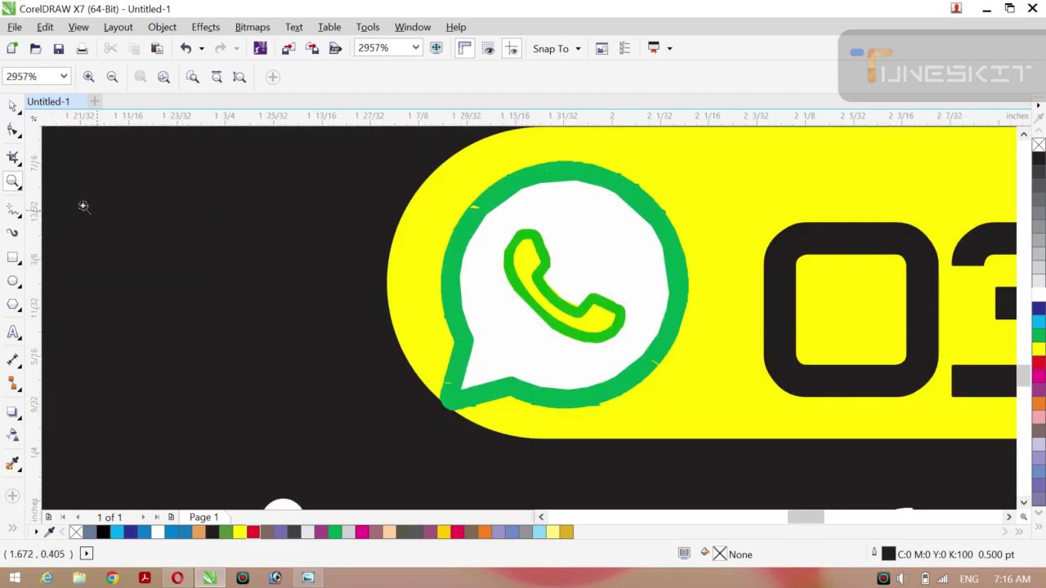
Delete the icon's green outer ring.
{"action": "left_click", "coordinate": [13, 106]}
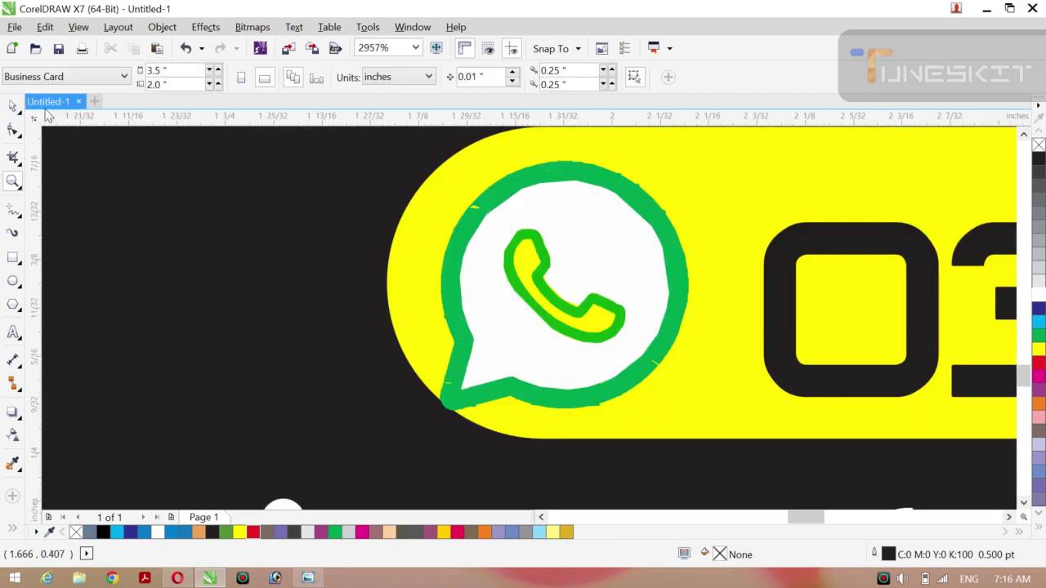
{"action": "left_click", "coordinate": [14, 531]}
{"action": "left_click", "coordinate": [38, 524]}
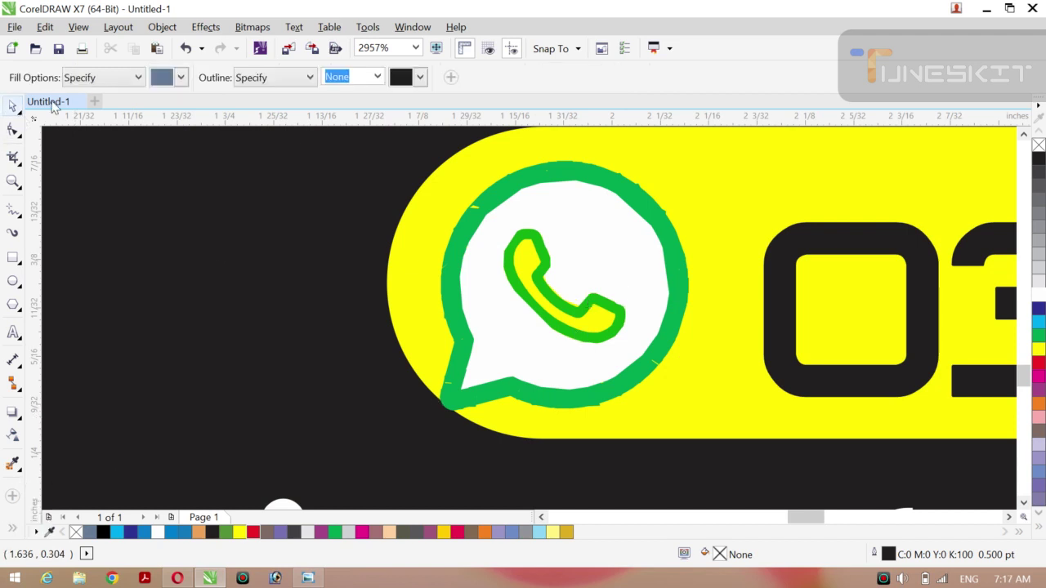
{"action": "left_click", "coordinate": [13, 106]}
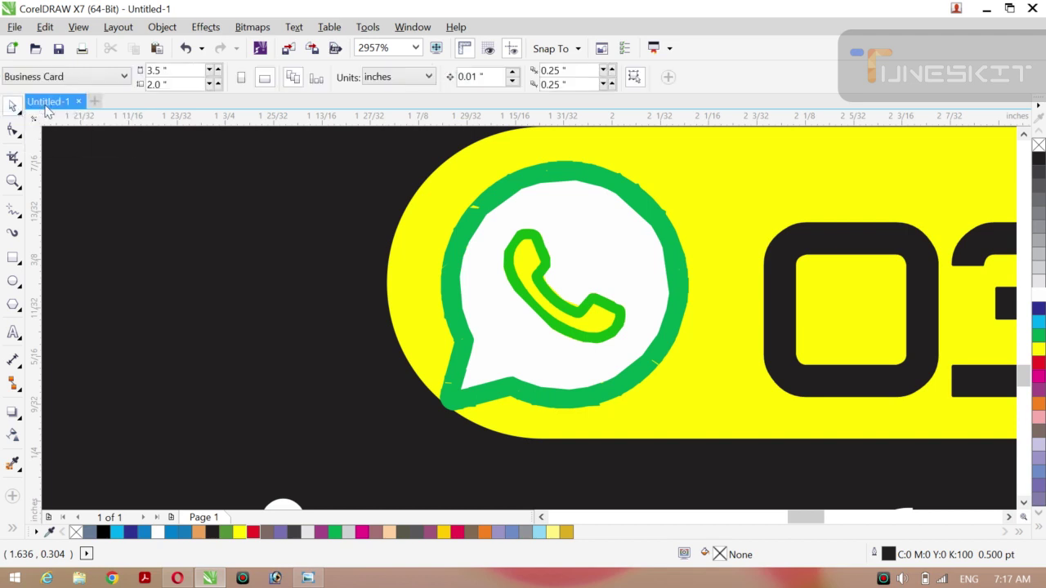
{"action": "left_click", "coordinate": [455, 314]}
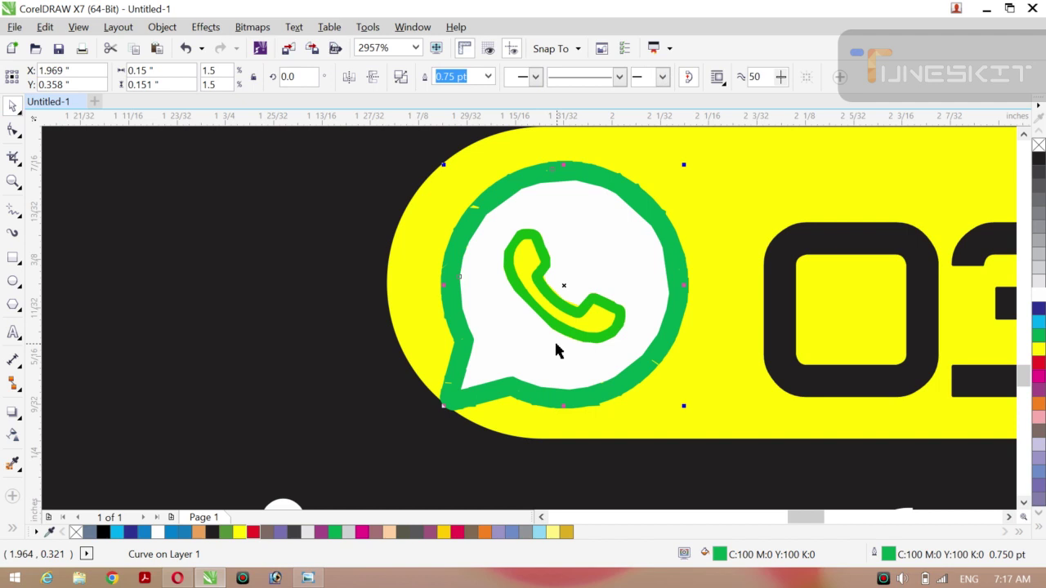
{"action": "key", "text": "Delete"}
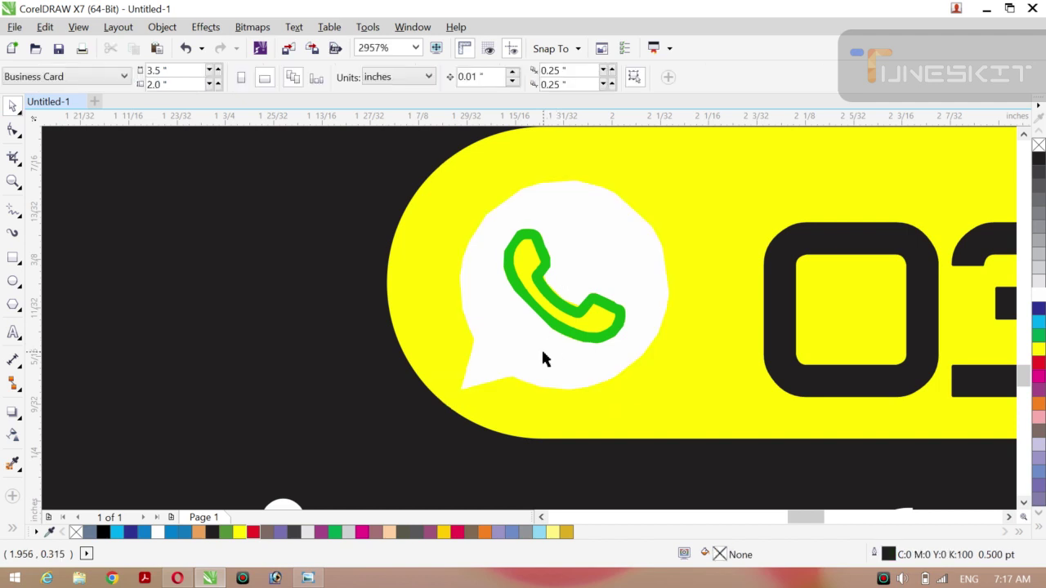
{"action": "key", "text": "z"}
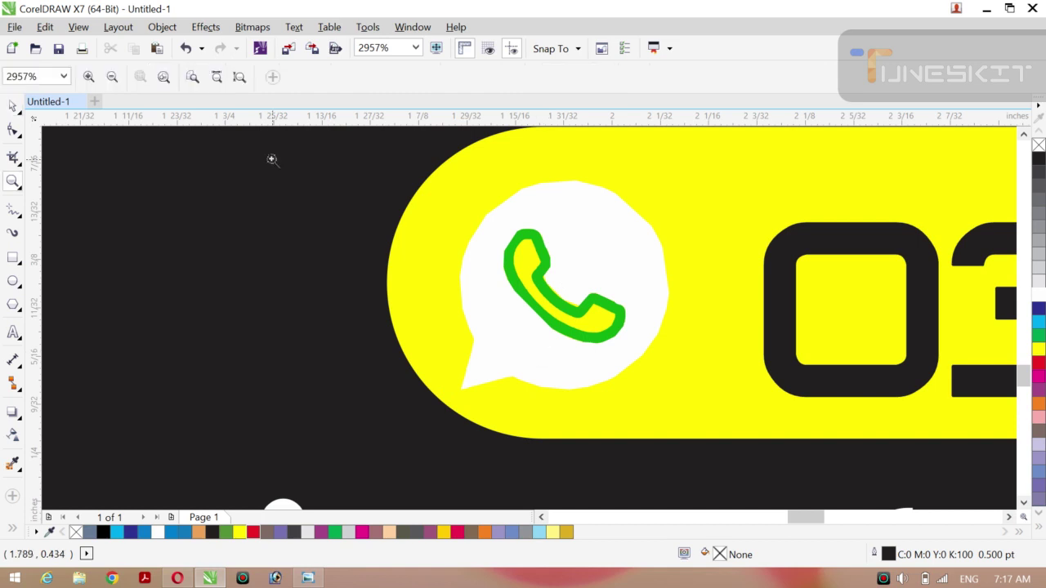
{"action": "left_click", "coordinate": [112, 76]}
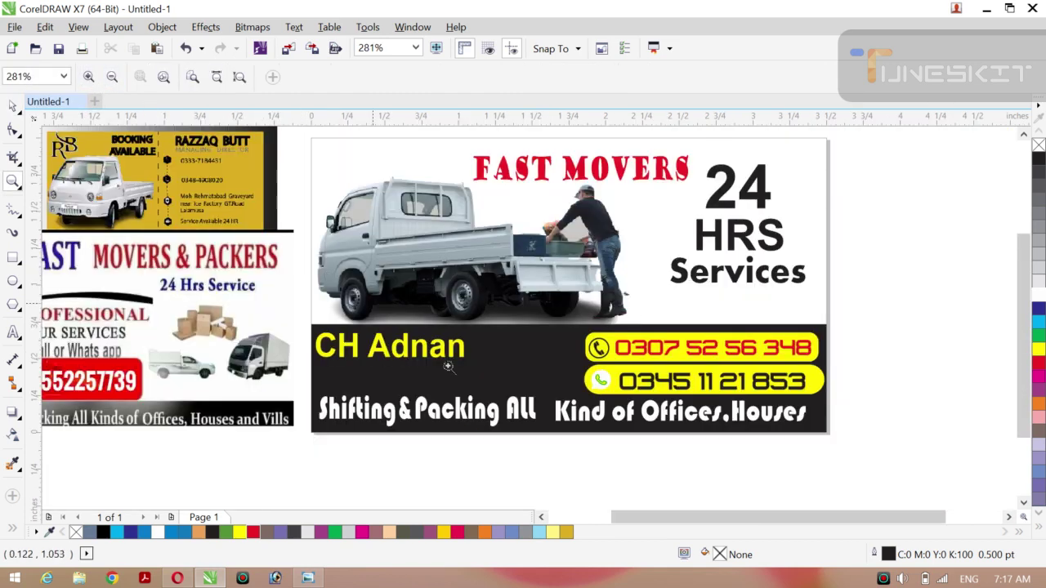
{"action": "left_click", "coordinate": [20, 117]}
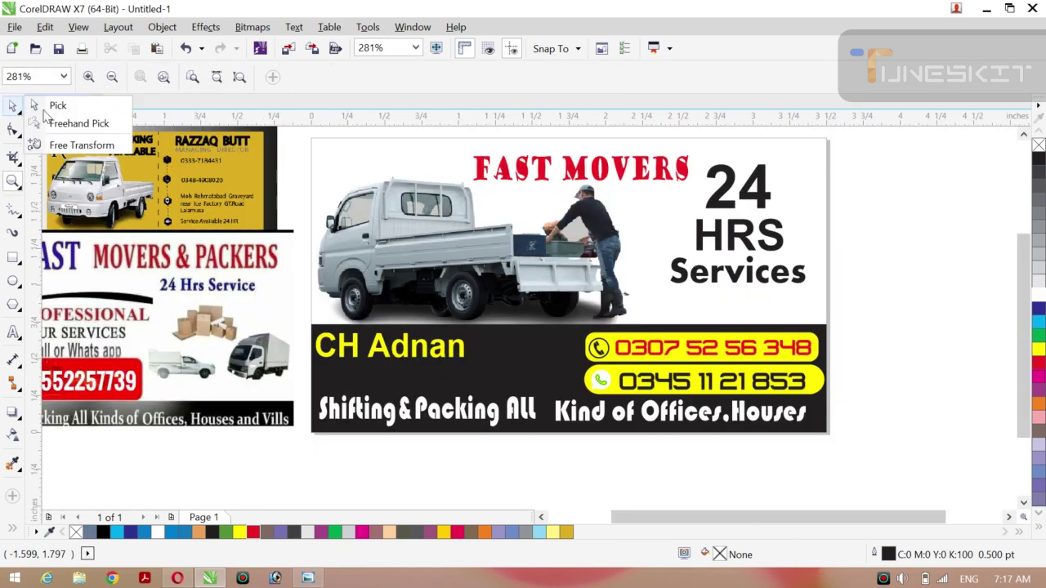
{"action": "left_click", "coordinate": [50, 103]}
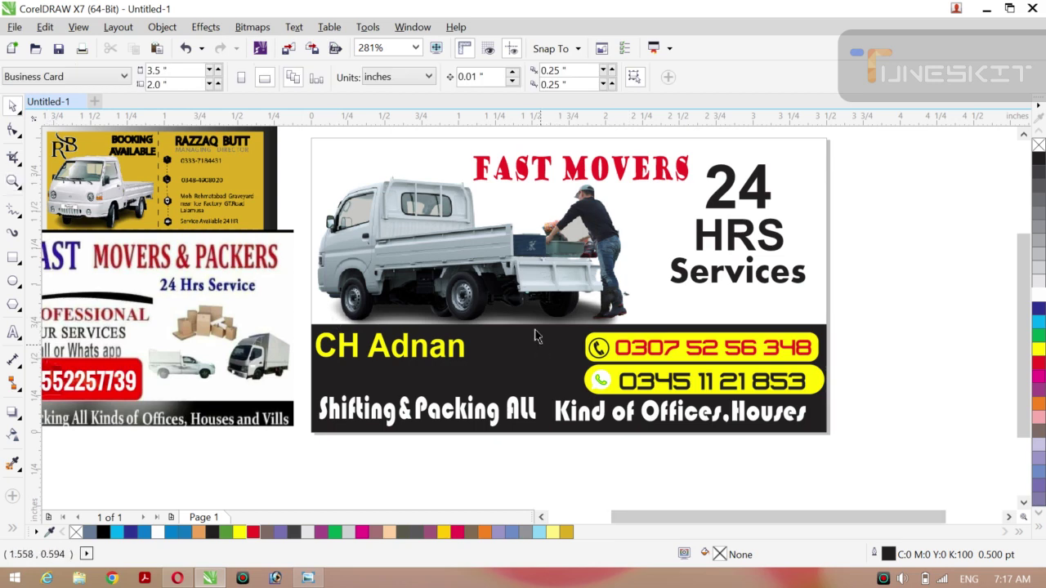
{"action": "left_click", "coordinate": [601, 381]}
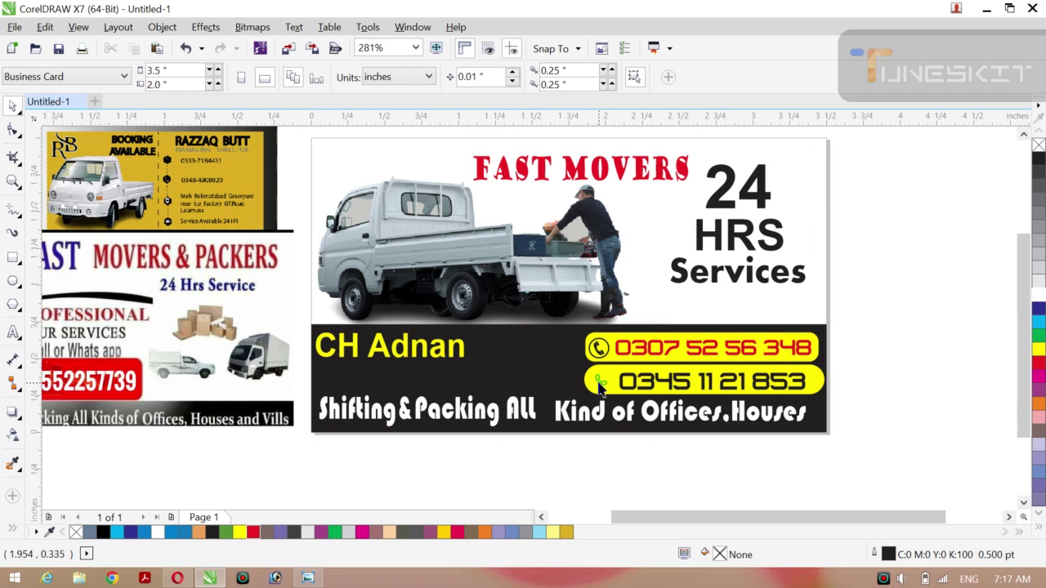
{"action": "left_click", "coordinate": [600, 390]}
{"action": "key", "text": "Delete"}
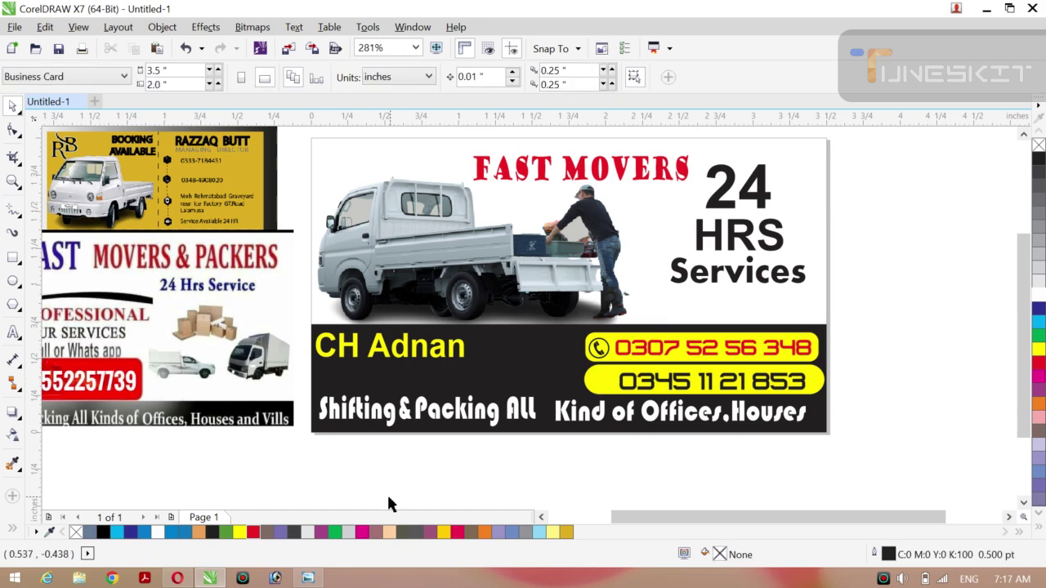
Copy the black Iconduck WhatsApp logo, paste it into CorelDRAW, and go back to the browser.
{"action": "left_click", "coordinate": [181, 579]}
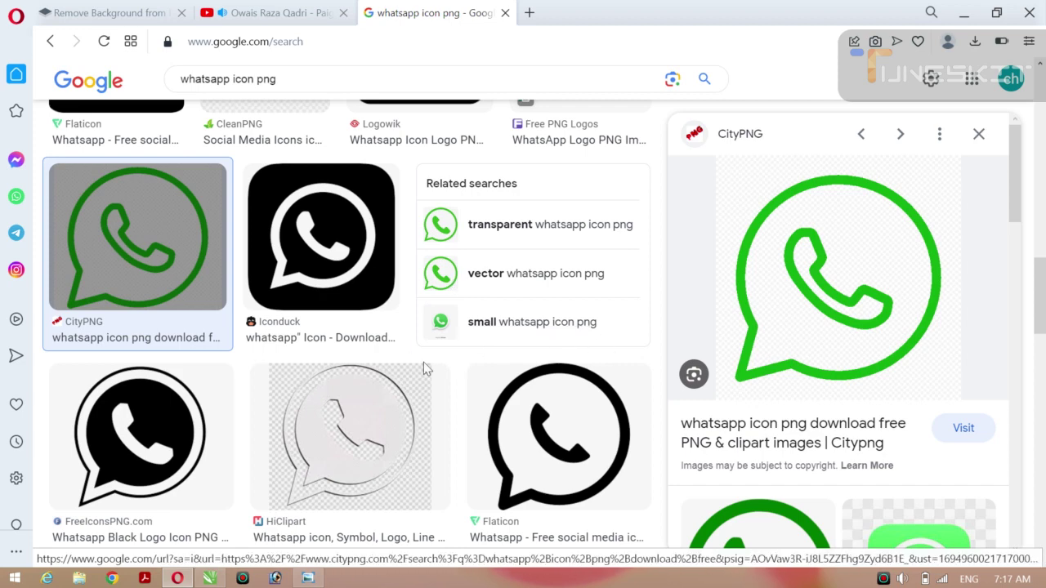
{"action": "left_click_drag", "start_coordinate": [1014, 226], "coordinate": [1015, 360]}
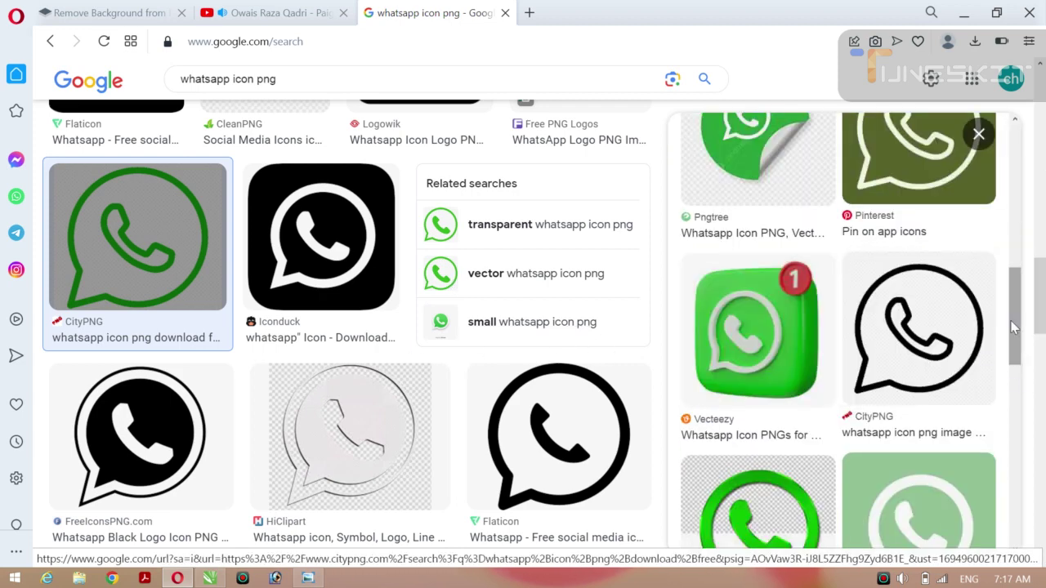
{"action": "scroll", "coordinate": [1014, 327], "scroll_direction": "down", "scroll_amount": 5}
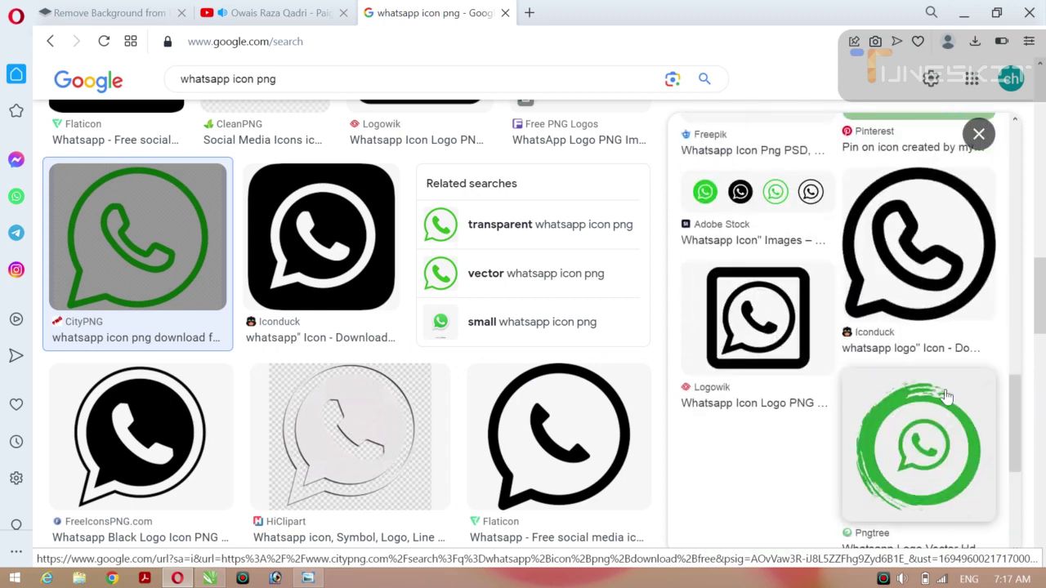
{"action": "left_click", "coordinate": [915, 257]}
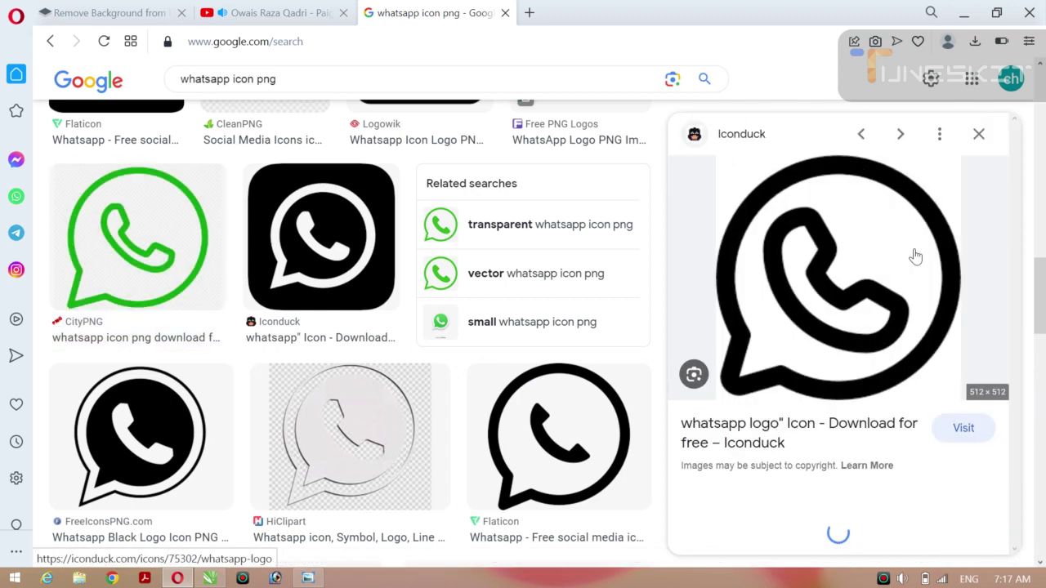
{"action": "right_click", "coordinate": [825, 288]}
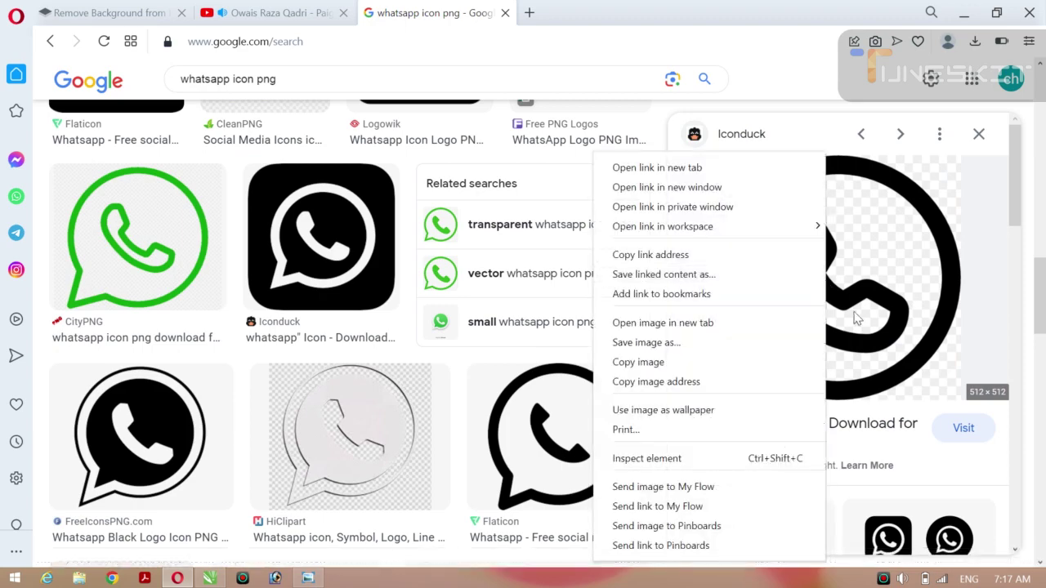
{"action": "left_click", "coordinate": [650, 364]}
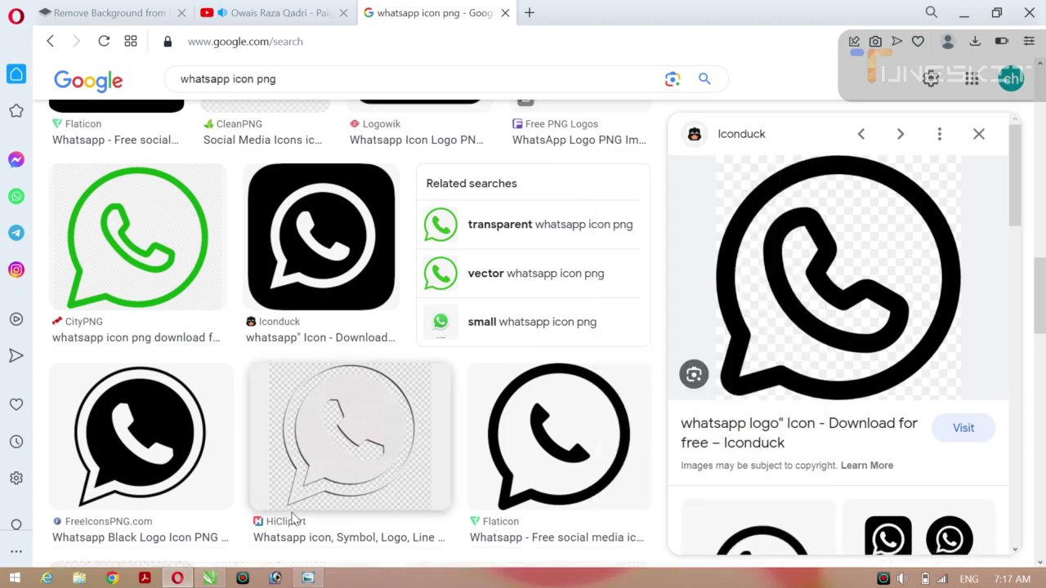
{"action": "left_click", "coordinate": [210, 578]}
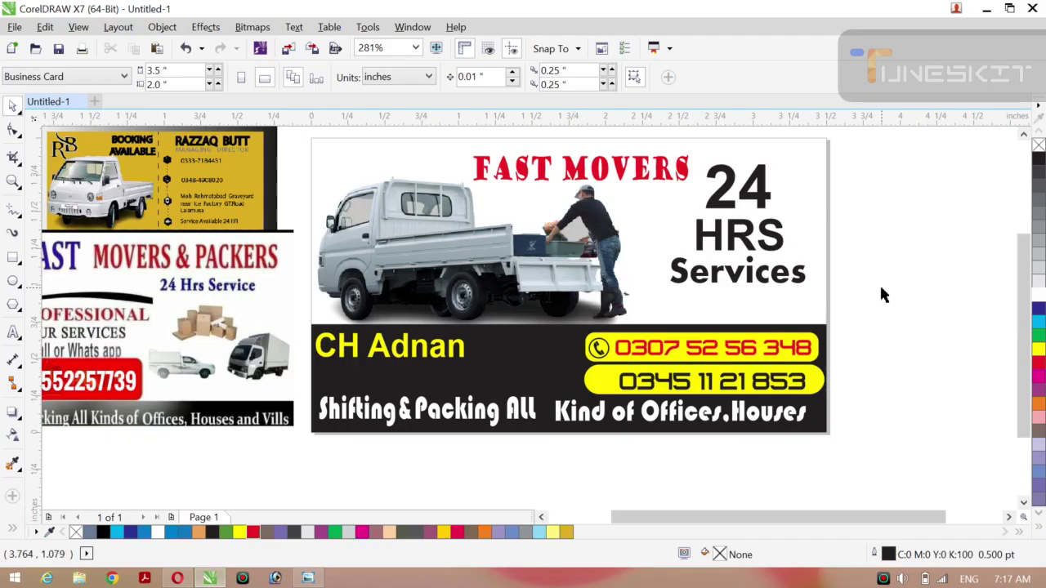
{"action": "key", "text": "ctrl+v"}
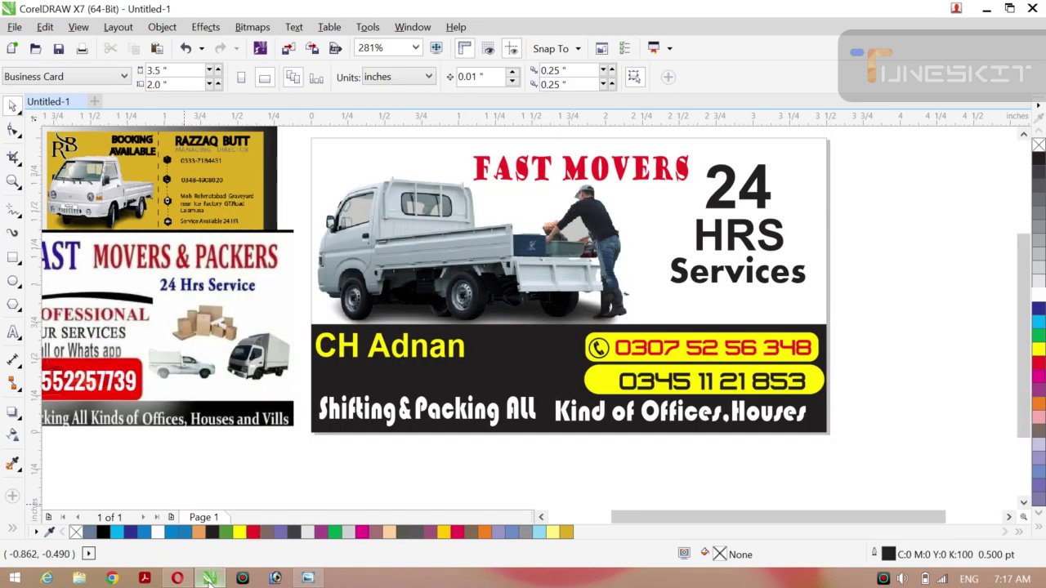
{"action": "left_click", "coordinate": [210, 578]}
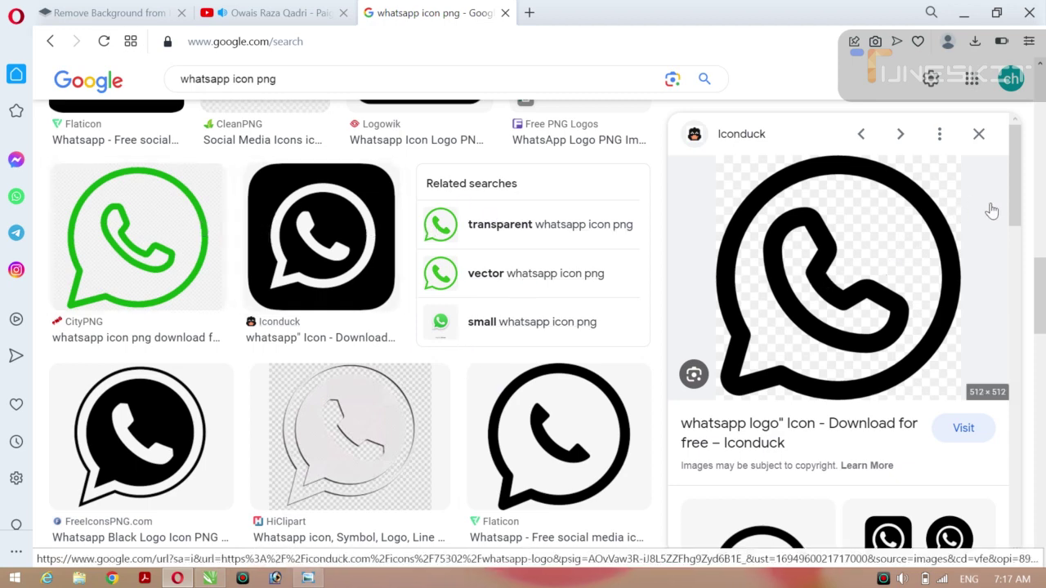
Open the 'vector whatsapp logo' results, copy the Seeklogo WhatsApp image, and return to CorelDRAW.
{"action": "left_click_drag", "start_coordinate": [1016, 196], "coordinate": [1016, 434]}
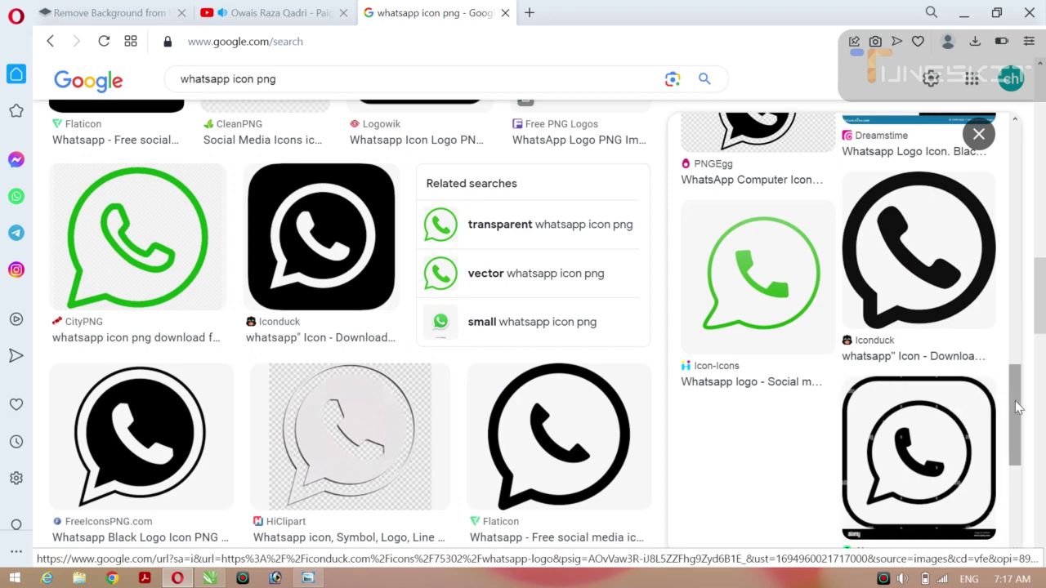
{"action": "left_click_drag", "start_coordinate": [1017, 407], "coordinate": [1017, 481]}
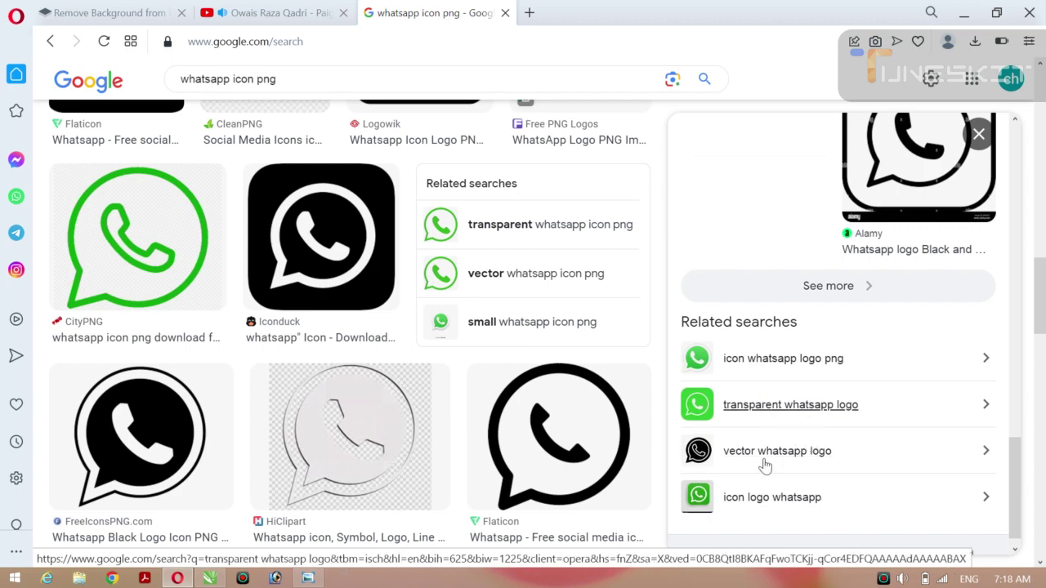
{"action": "left_click", "coordinate": [716, 455]}
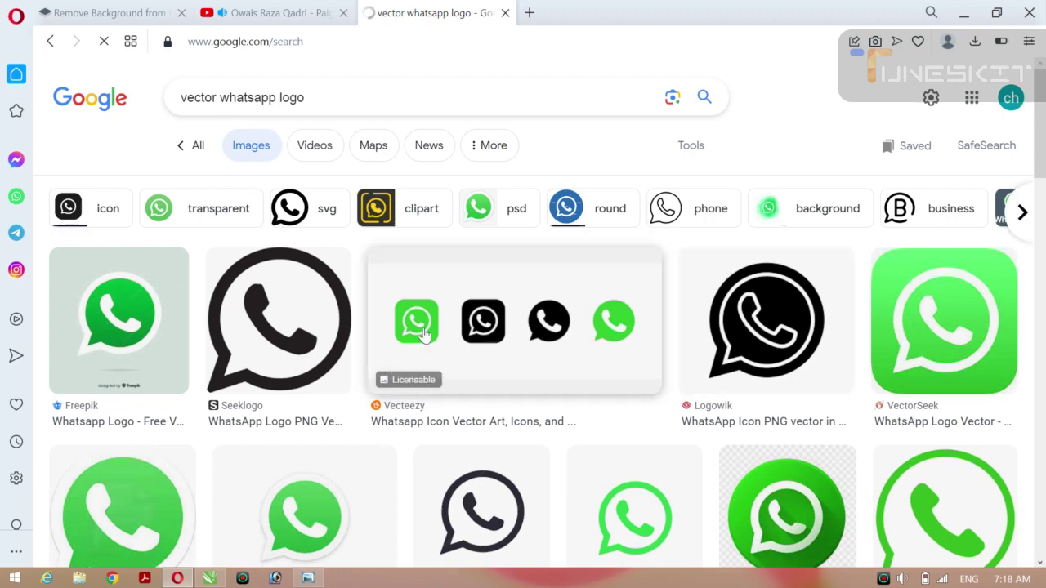
{"action": "right_click", "coordinate": [314, 317]}
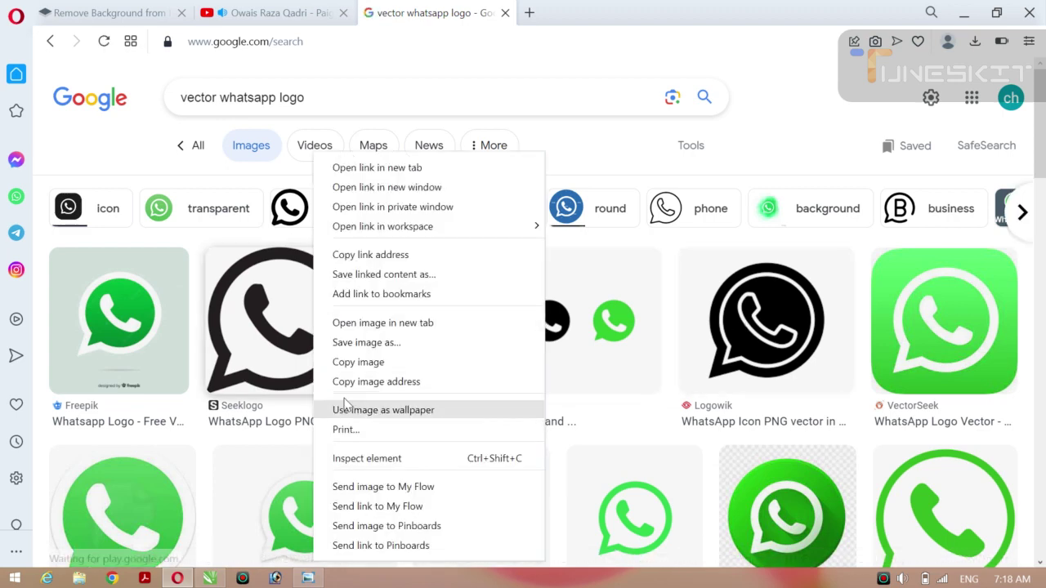
{"action": "left_click", "coordinate": [356, 364]}
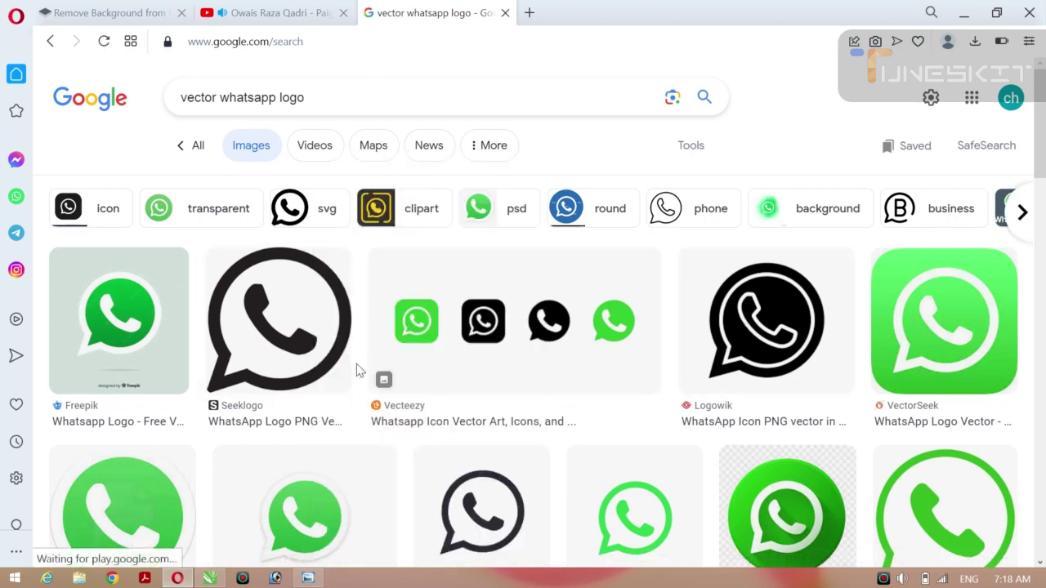
{"action": "left_click", "coordinate": [209, 578]}
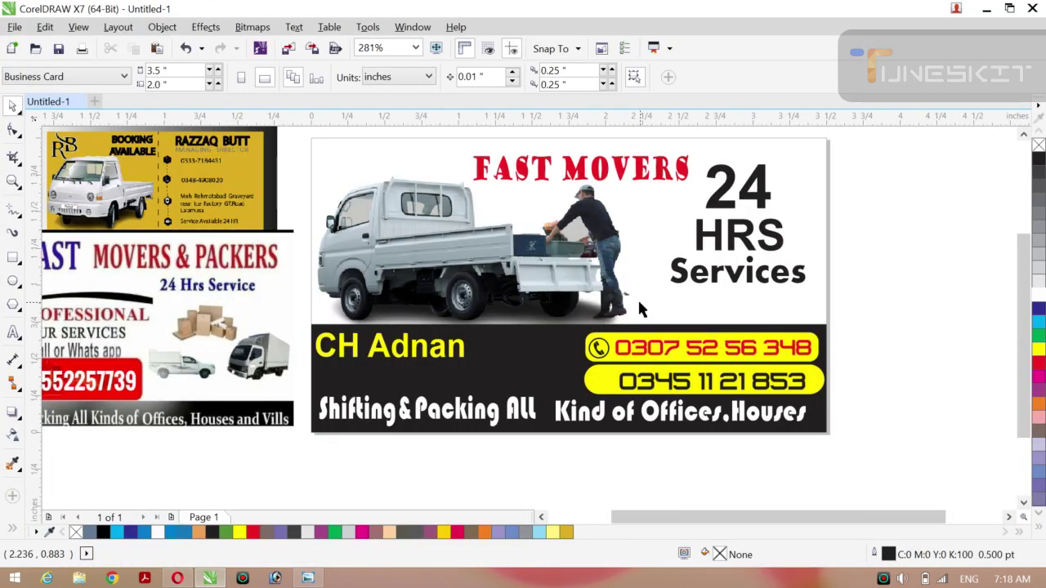
Paste the WhatsApp logo, scale it to 46.4%, and move it onto the card's right side.
{"action": "key", "text": "ctrl+v"}
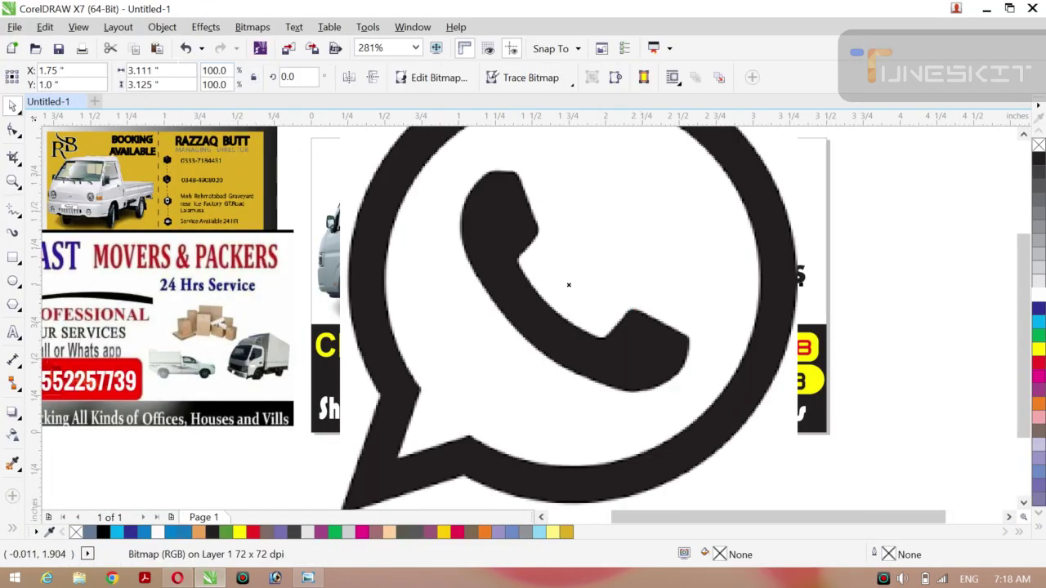
{"action": "left_click", "coordinate": [143, 71]}
{"action": "left_click", "coordinate": [157, 71]}
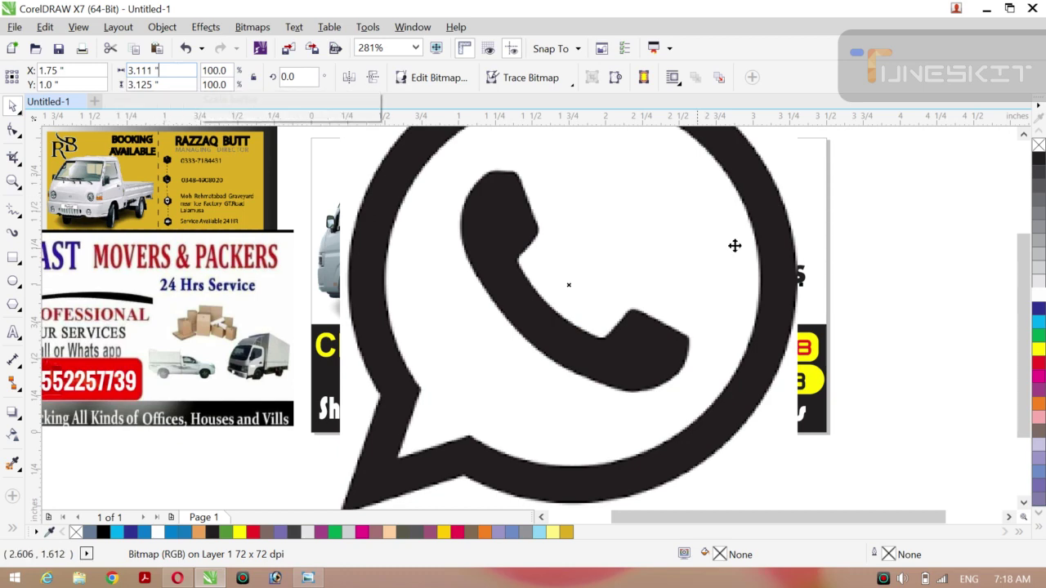
{"action": "left_click", "coordinate": [793, 256]}
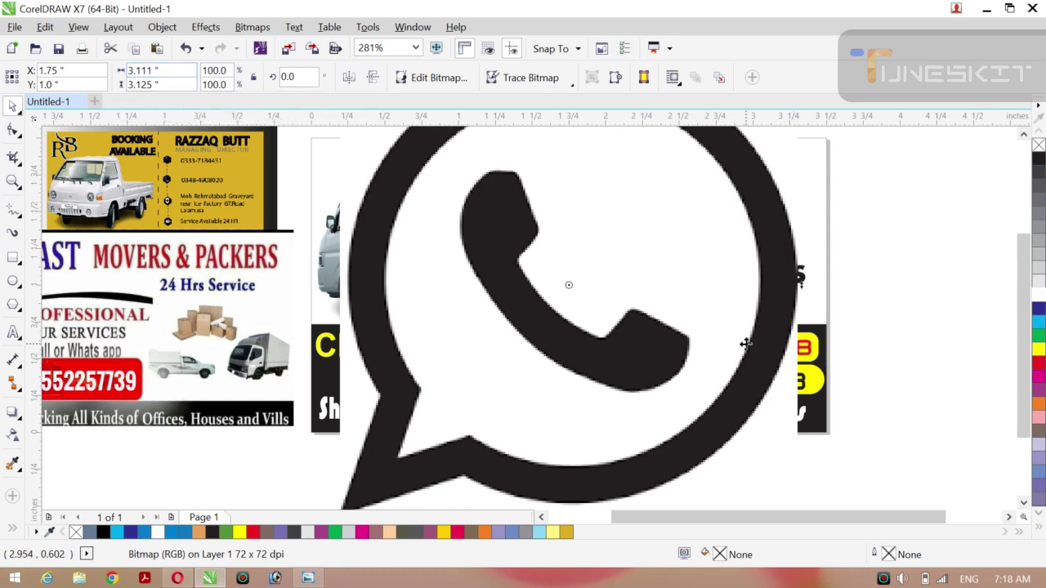
{"action": "left_click_drag", "start_coordinate": [761, 351], "coordinate": [643, 283]}
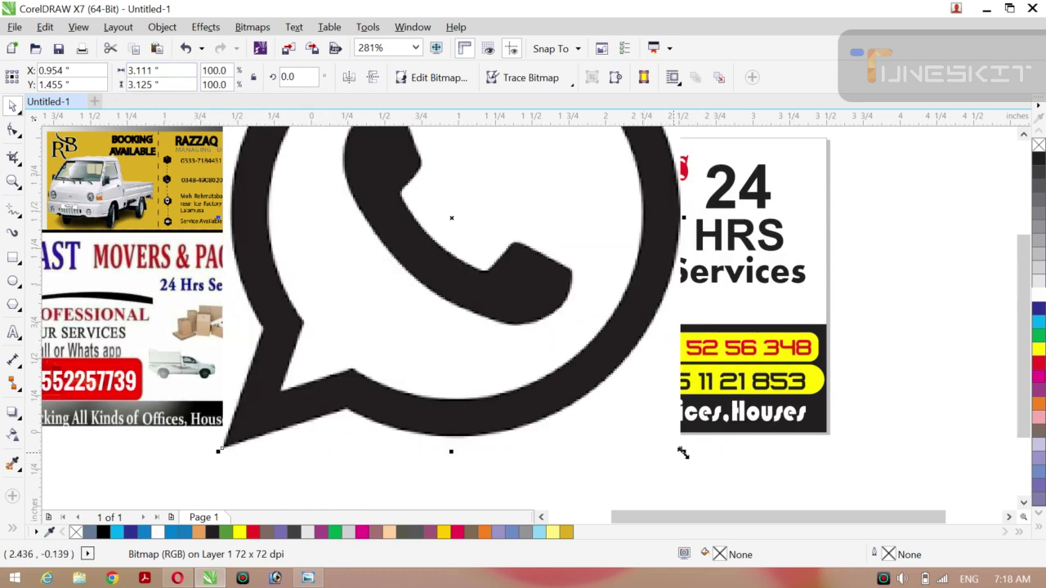
{"action": "left_click_drag", "start_coordinate": [685, 452], "coordinate": [560, 327]}
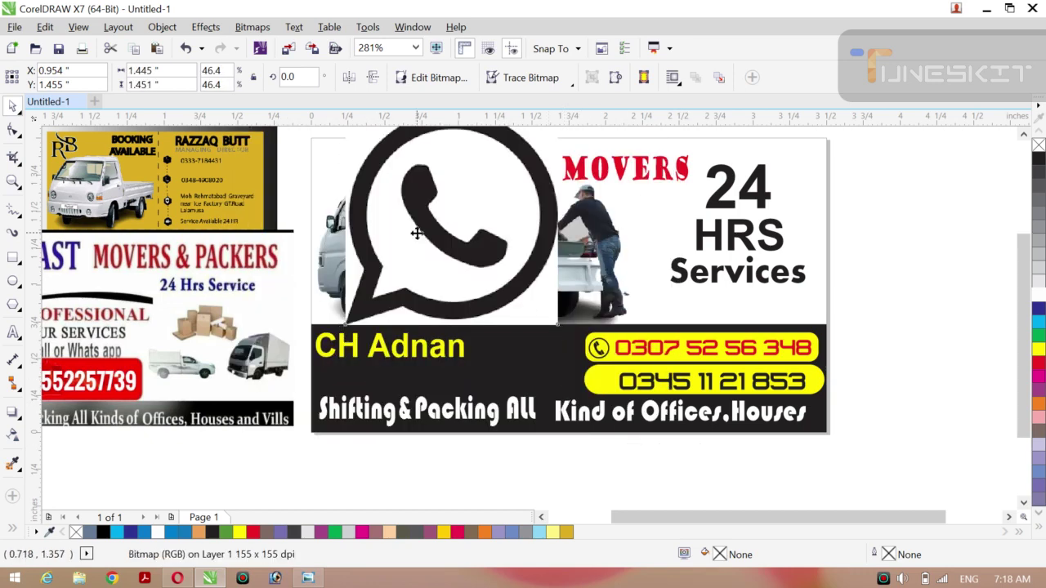
{"action": "left_click_drag", "start_coordinate": [417, 236], "coordinate": [601, 330]}
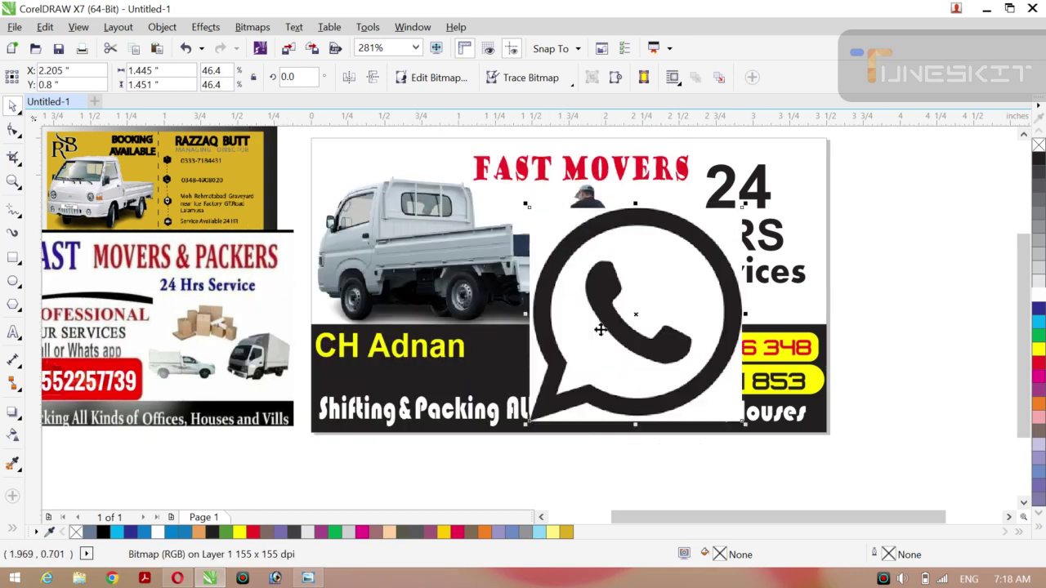
Outline Trace the logo as a High Quality Image and drag the vector result beside the card.
{"action": "left_click", "coordinate": [574, 88]}
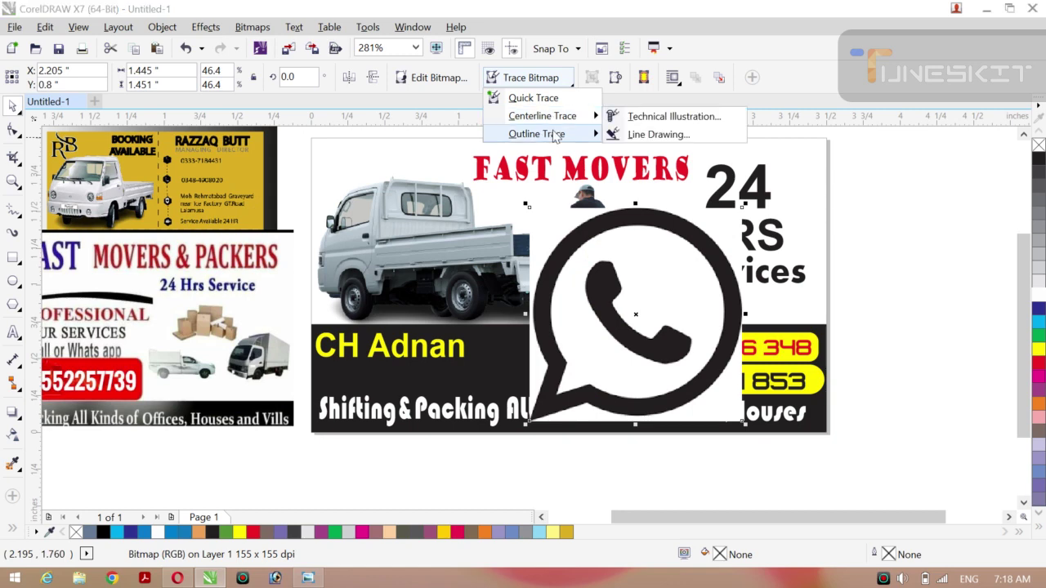
{"action": "mouse_move", "coordinate": [572, 134]}
{"action": "left_click", "coordinate": [644, 225]}
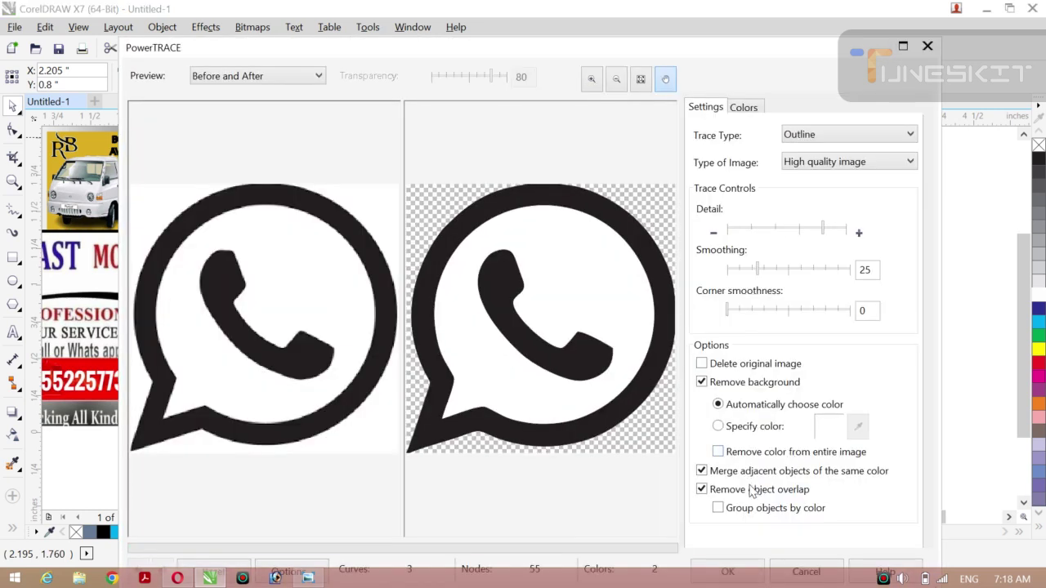
{"action": "left_click", "coordinate": [743, 570]}
{"action": "left_click_drag", "start_coordinate": [603, 286], "coordinate": [870, 272]}
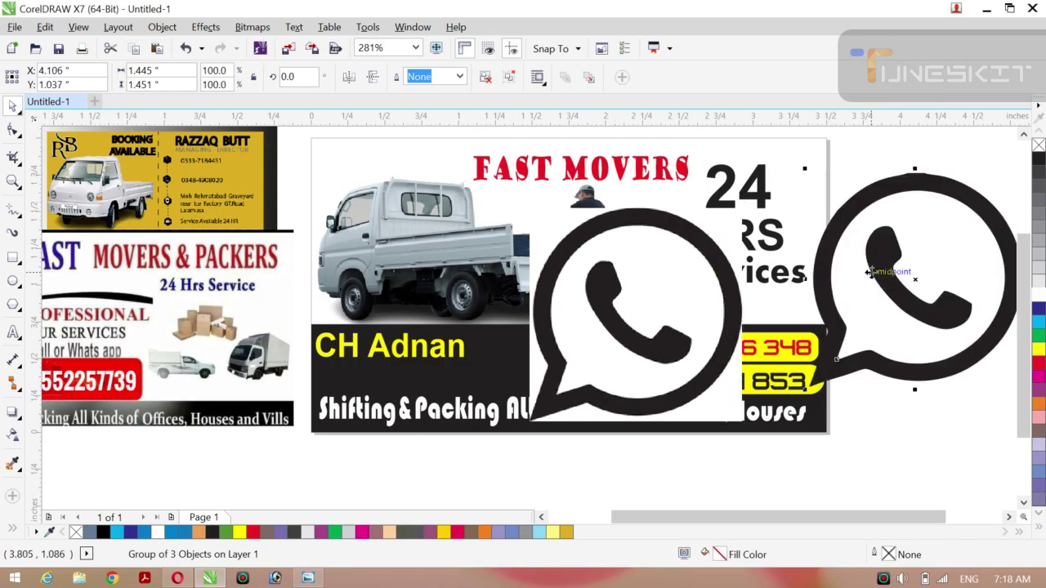
Delete the original WhatsApp bitmap and shrink the traced icon group to about 39%.
{"action": "left_click", "coordinate": [643, 289]}
{"action": "key", "text": "Delete"}
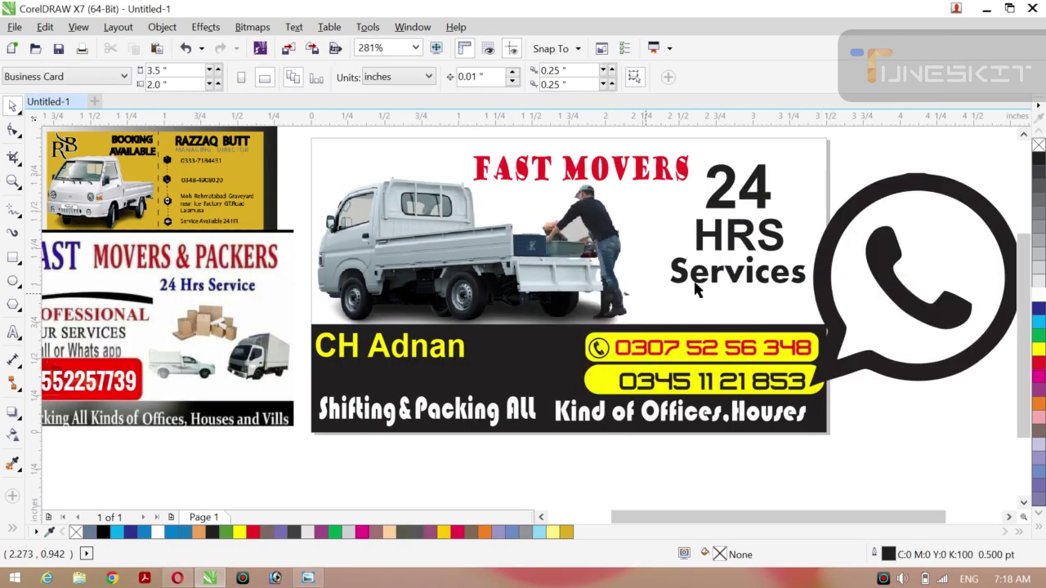
{"action": "left_click", "coordinate": [858, 300]}
{"action": "left_click_drag", "start_coordinate": [925, 280], "coordinate": [892, 276]}
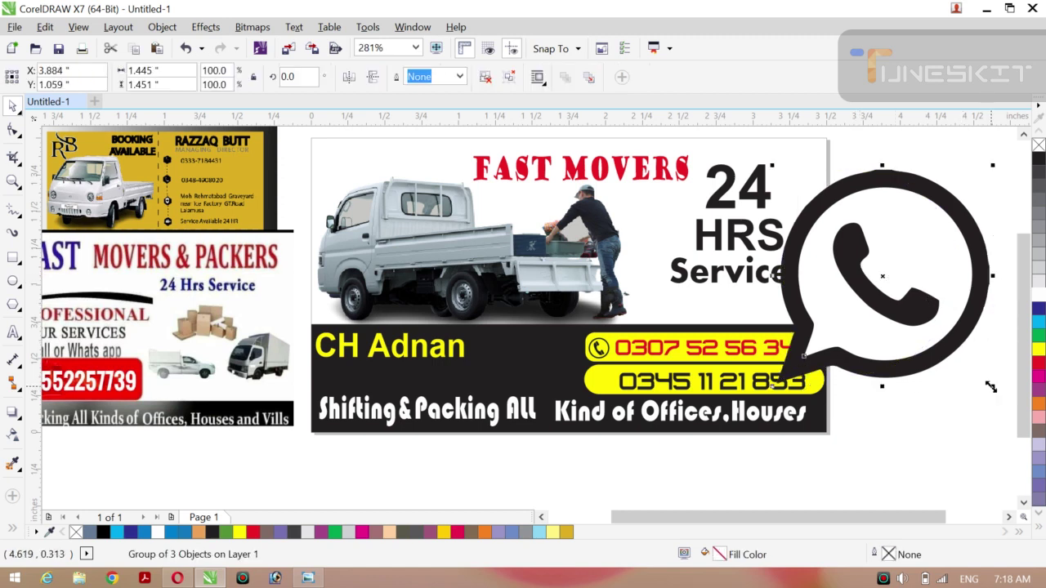
{"action": "left_click_drag", "start_coordinate": [991, 387], "coordinate": [636, 397]}
{"action": "left_click_drag", "start_coordinate": [642, 401], "coordinate": [641, 399]}
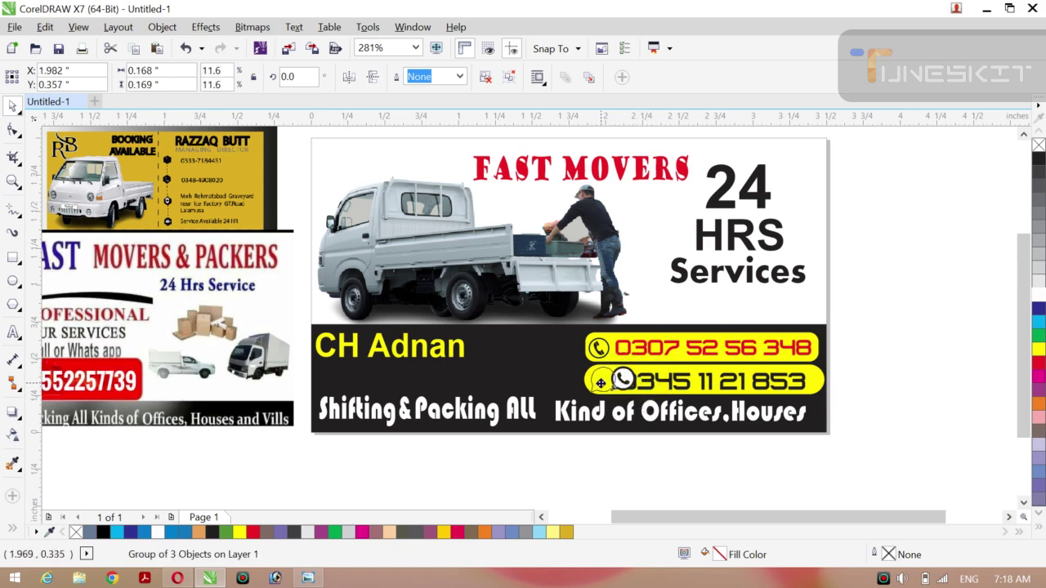
{"action": "left_click_drag", "start_coordinate": [602, 390], "coordinate": [612, 391]}
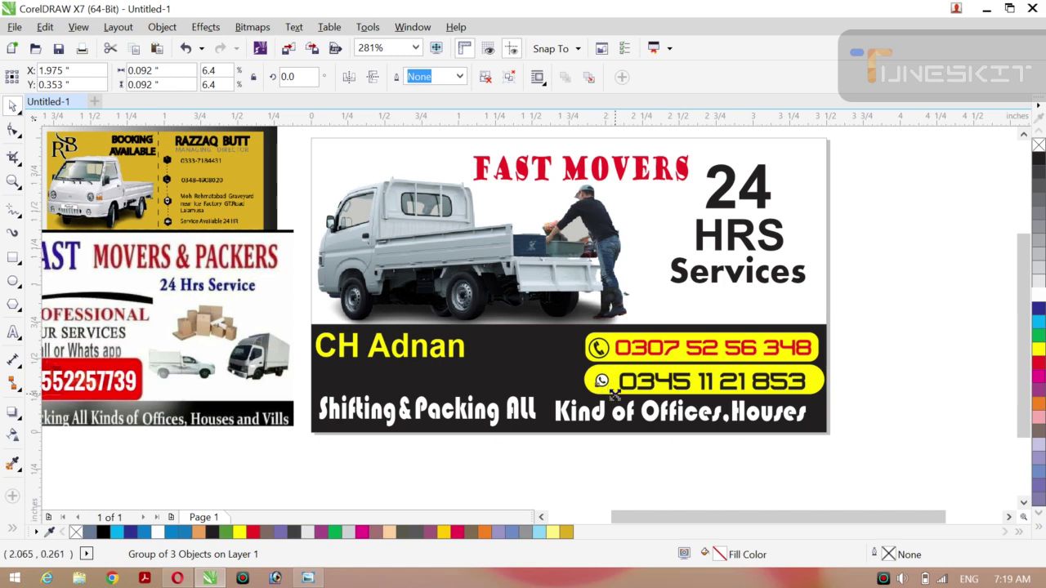
{"action": "left_click_drag", "start_coordinate": [611, 392], "coordinate": [619, 400]}
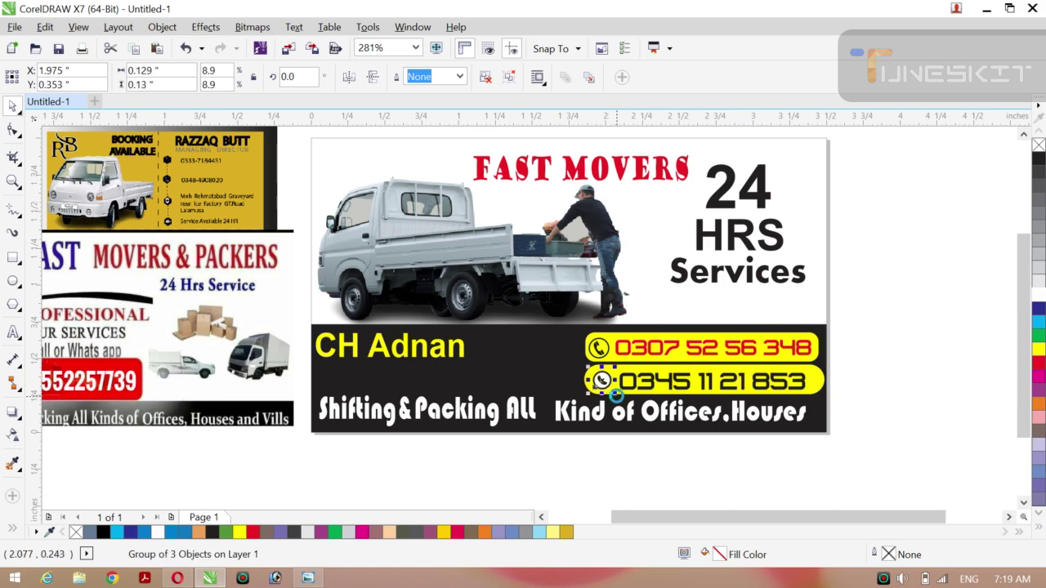
{"action": "key", "text": "ctrl+Right"}
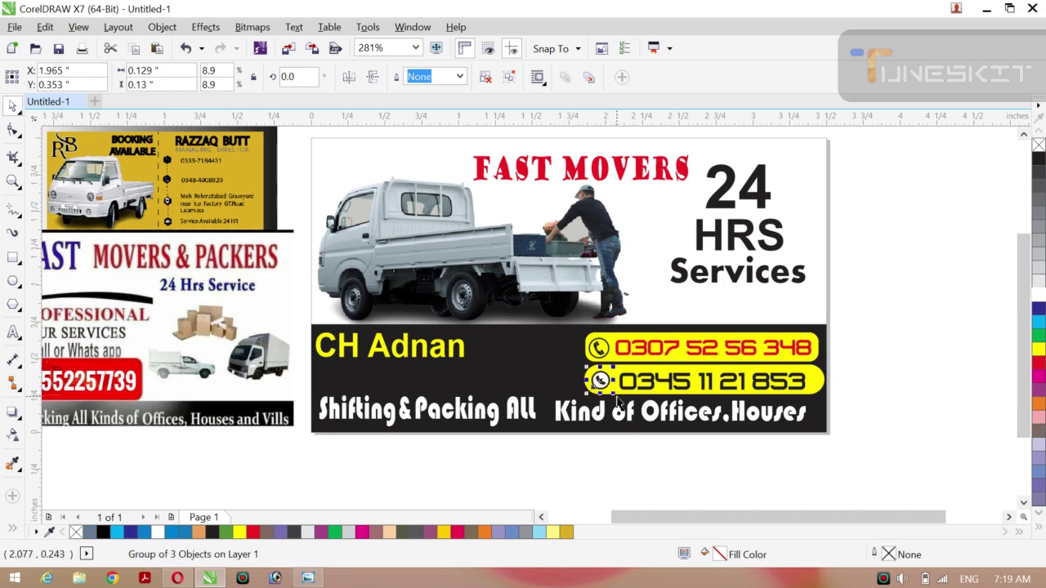
{"action": "key", "text": "ctrl+Right"}
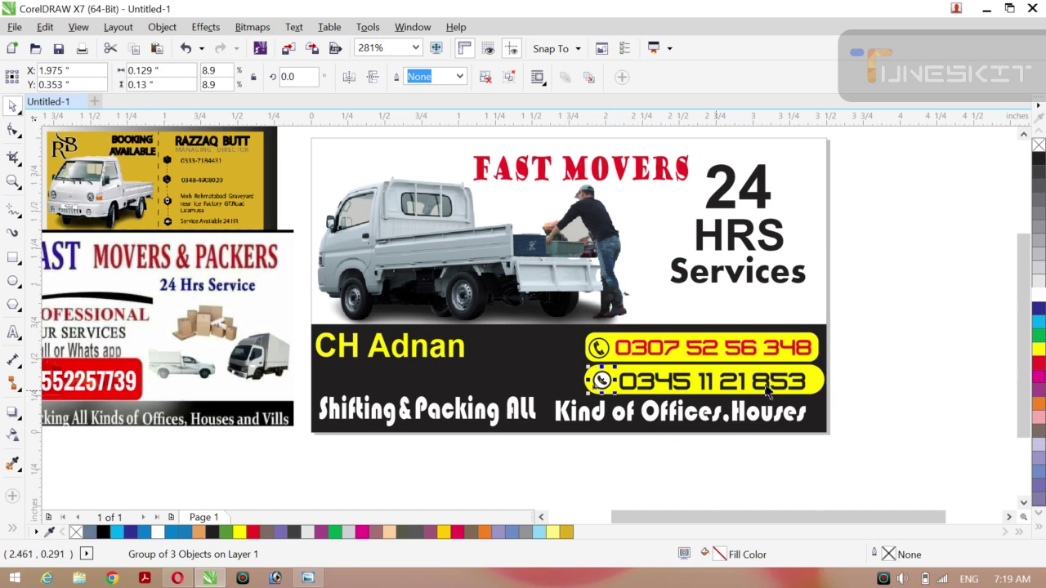
{"action": "left_click", "coordinate": [959, 329]}
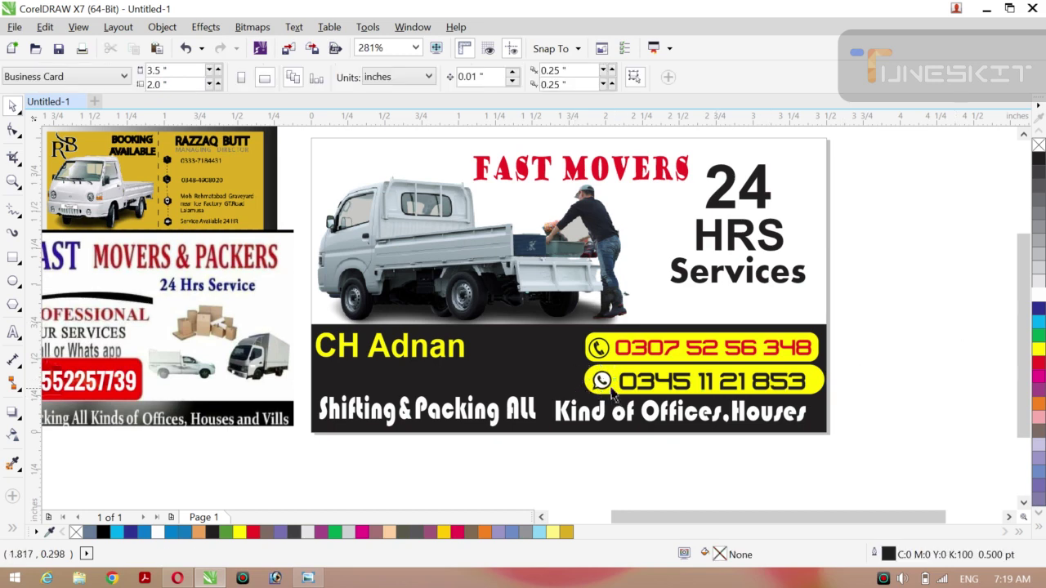
{"action": "left_click", "coordinate": [601, 381]}
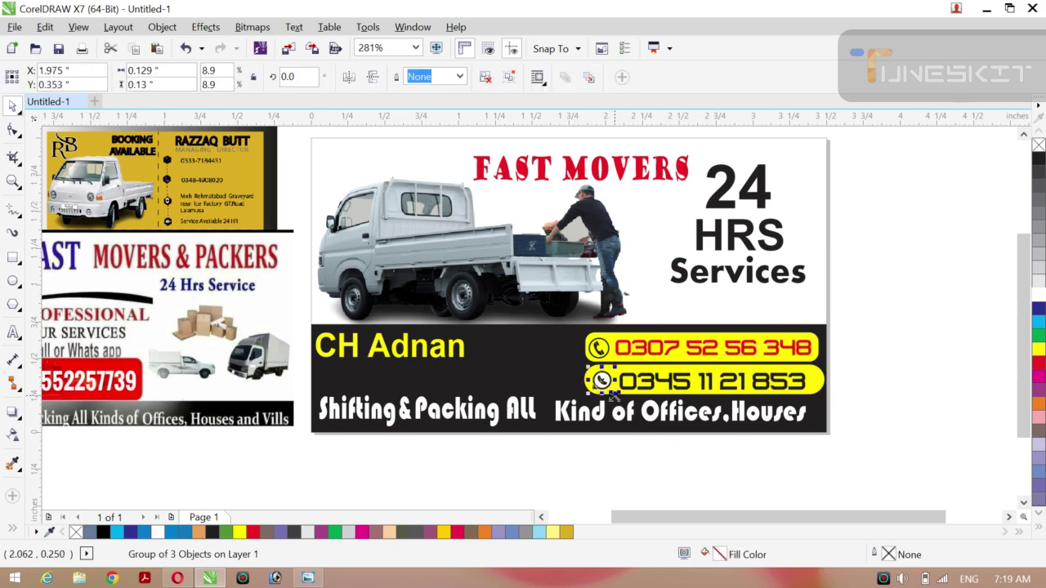
{"action": "left_click_drag", "start_coordinate": [612, 395], "coordinate": [619, 407]}
{"action": "key", "text": "Left"}
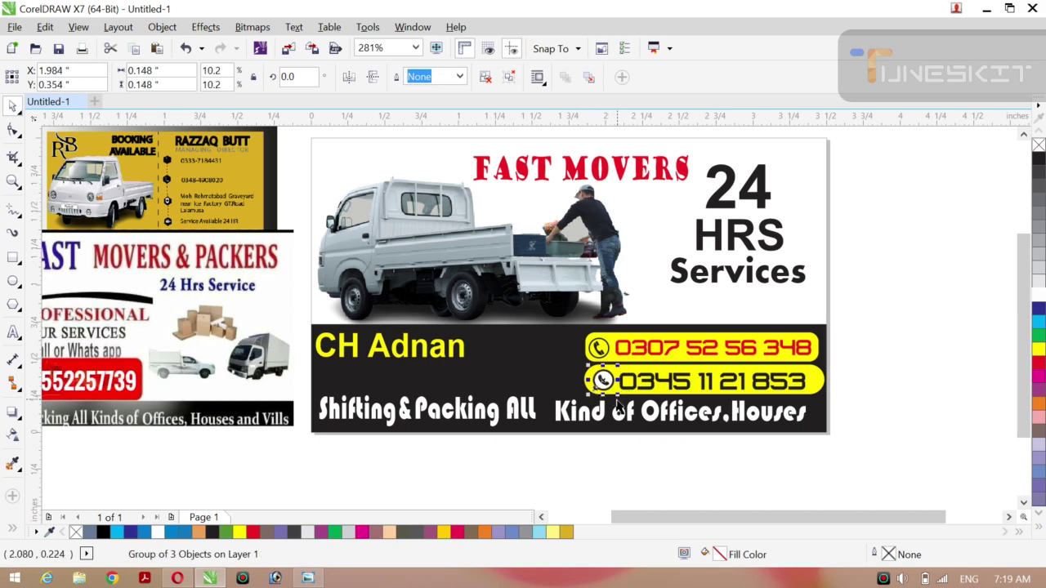
{"action": "key", "text": "Up"}
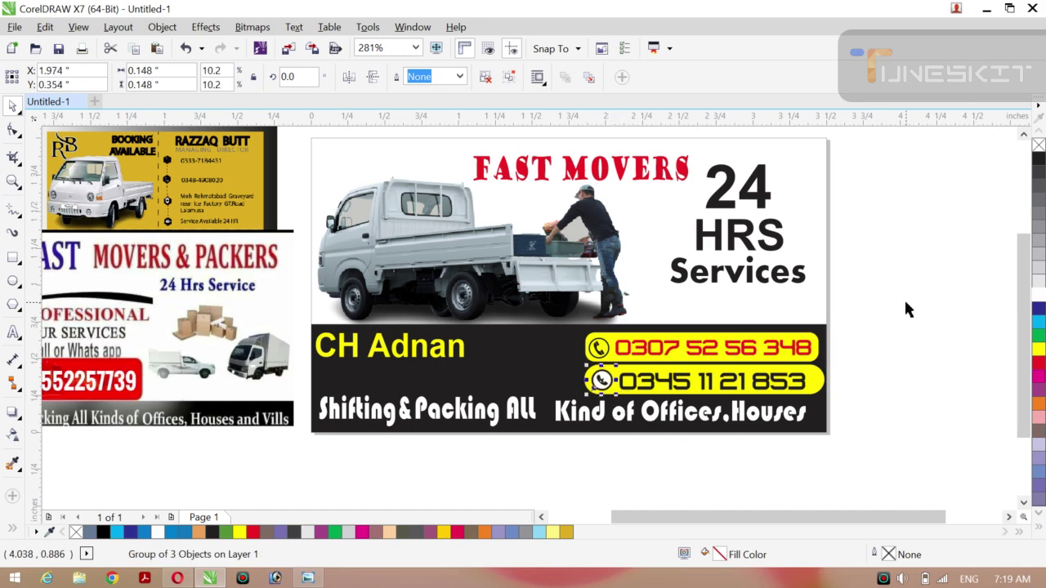
{"action": "left_click", "coordinate": [905, 307]}
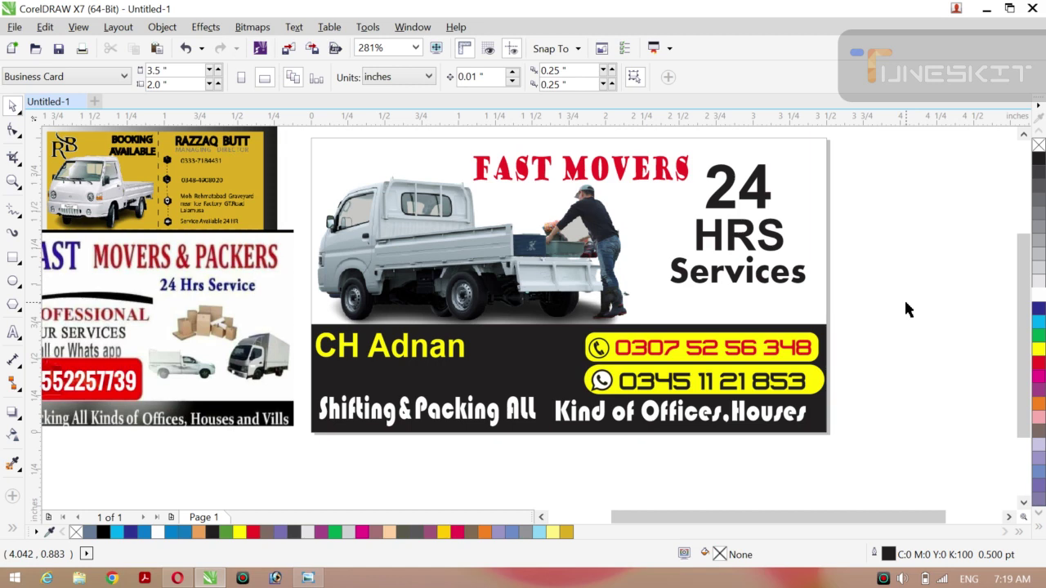
Select the second phone number and test white, red, brown, black, magenta, blue, yellow and grey swatches on it.
{"action": "left_click", "coordinate": [754, 390]}
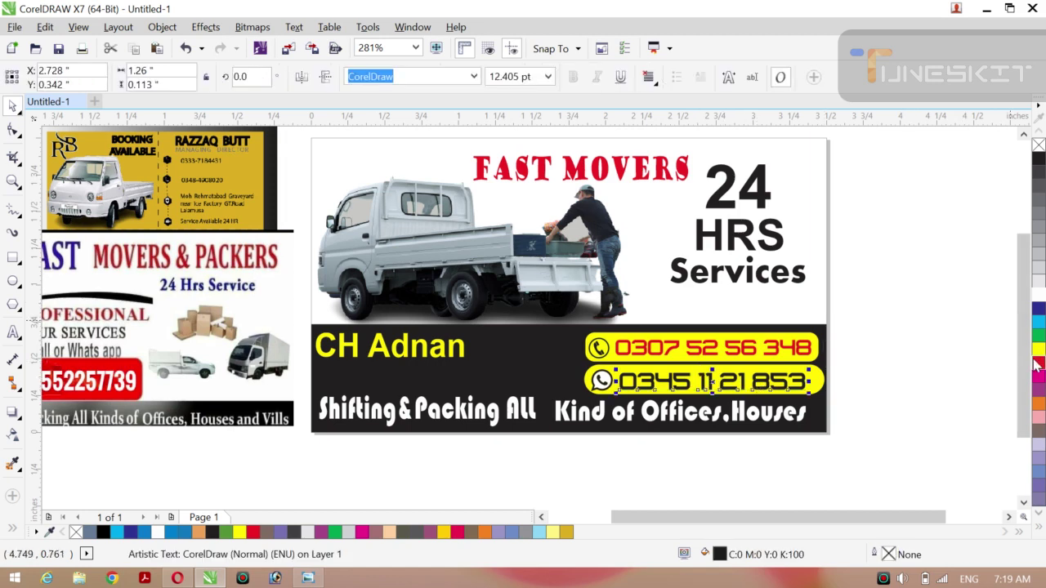
{"action": "left_click", "coordinate": [1039, 294]}
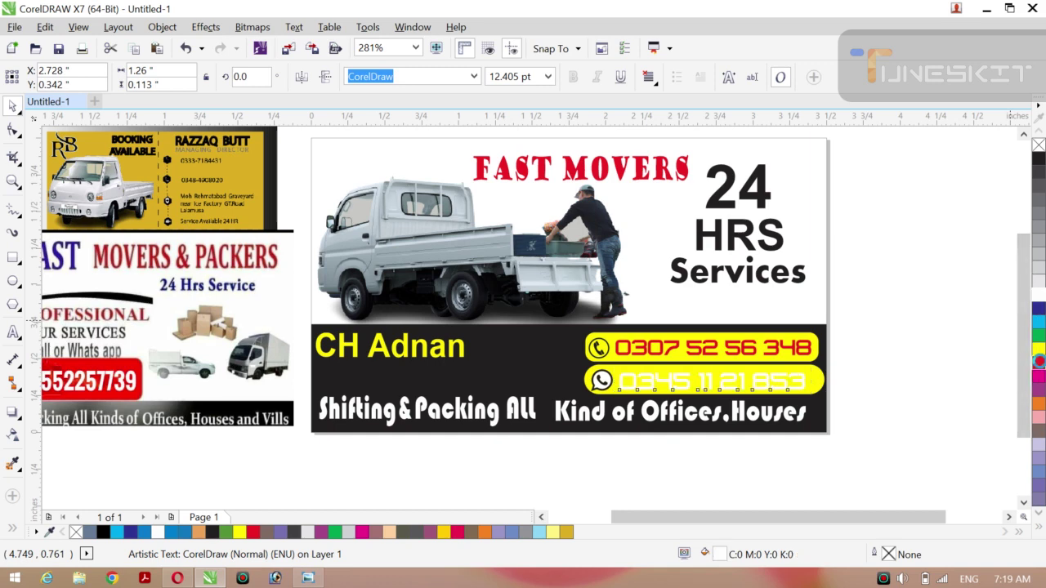
{"action": "left_click", "coordinate": [1039, 365]}
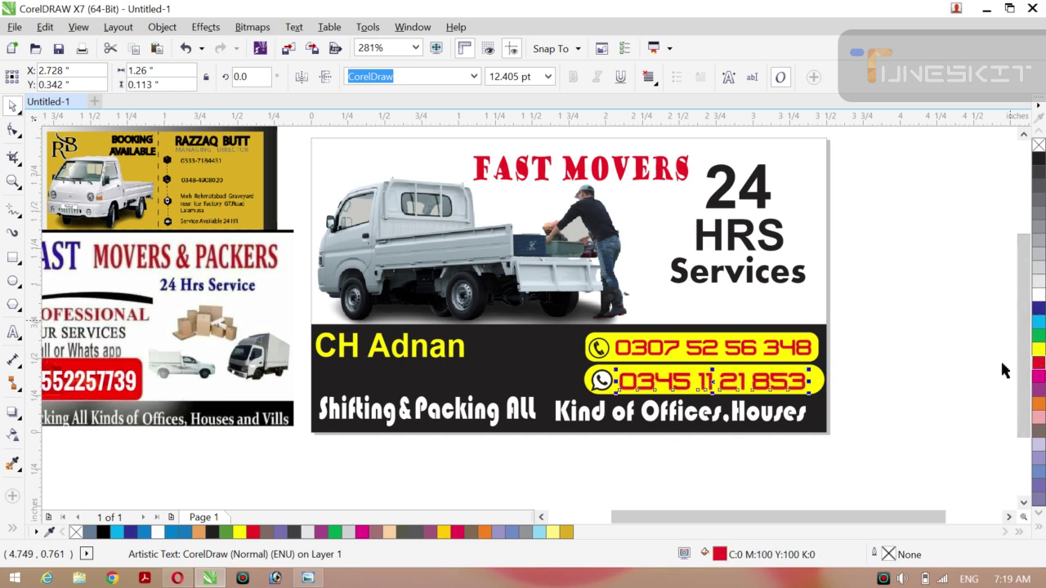
{"action": "left_click", "coordinate": [1038, 430]}
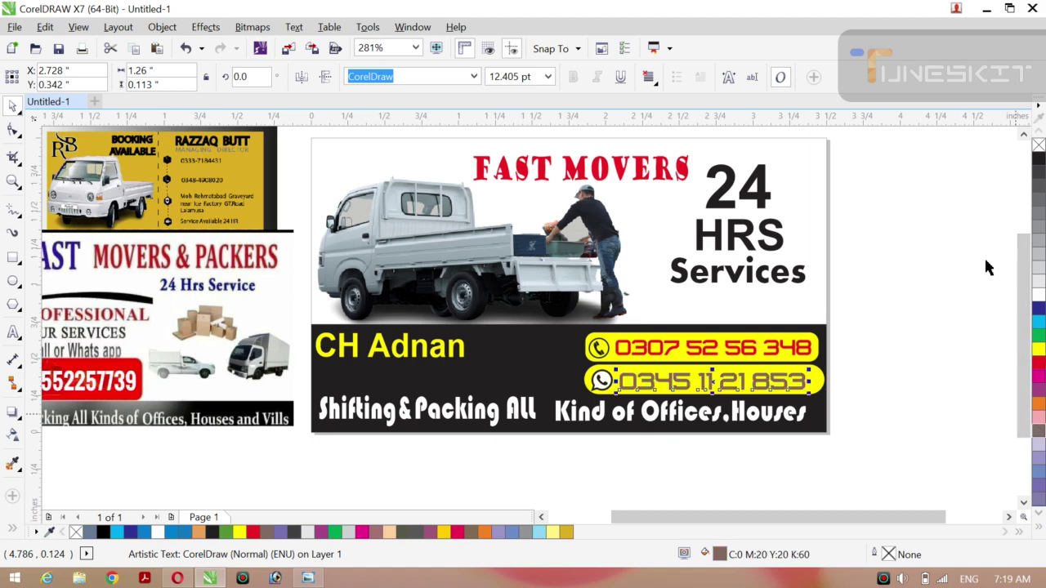
{"action": "left_click", "coordinate": [1038, 157]}
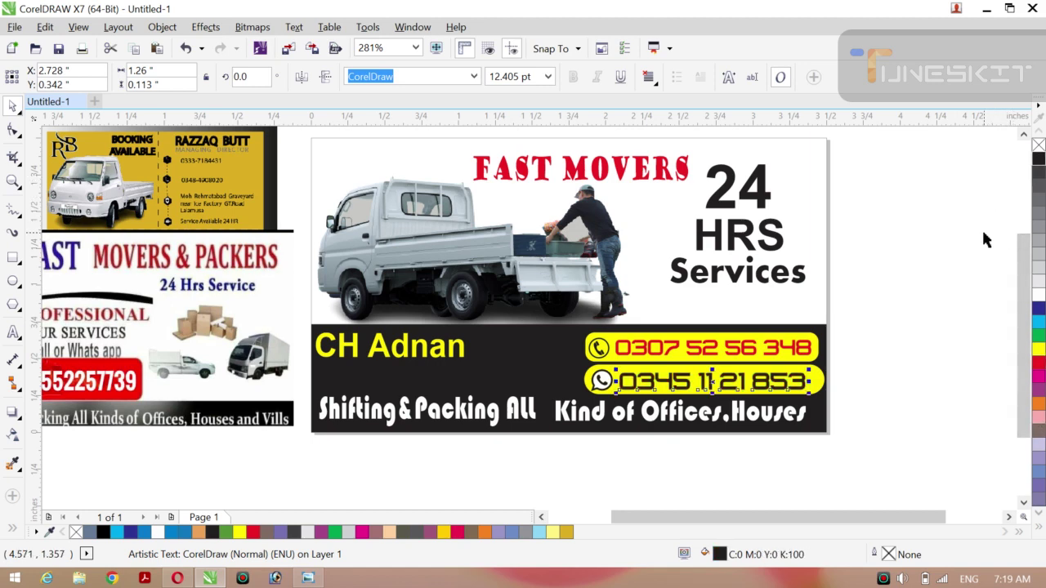
{"action": "left_click", "coordinate": [1037, 435]}
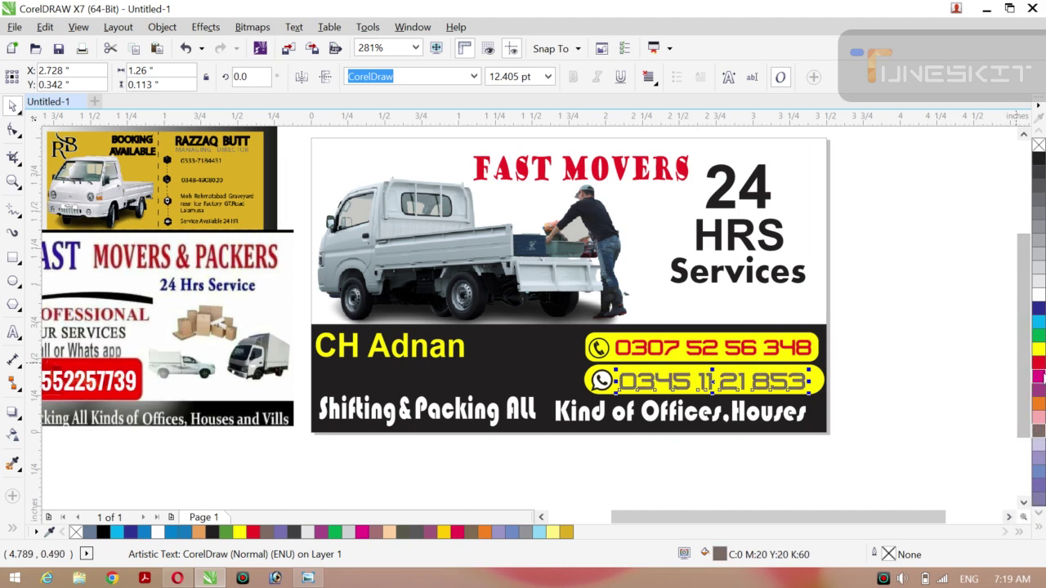
{"action": "left_click", "coordinate": [1038, 376]}
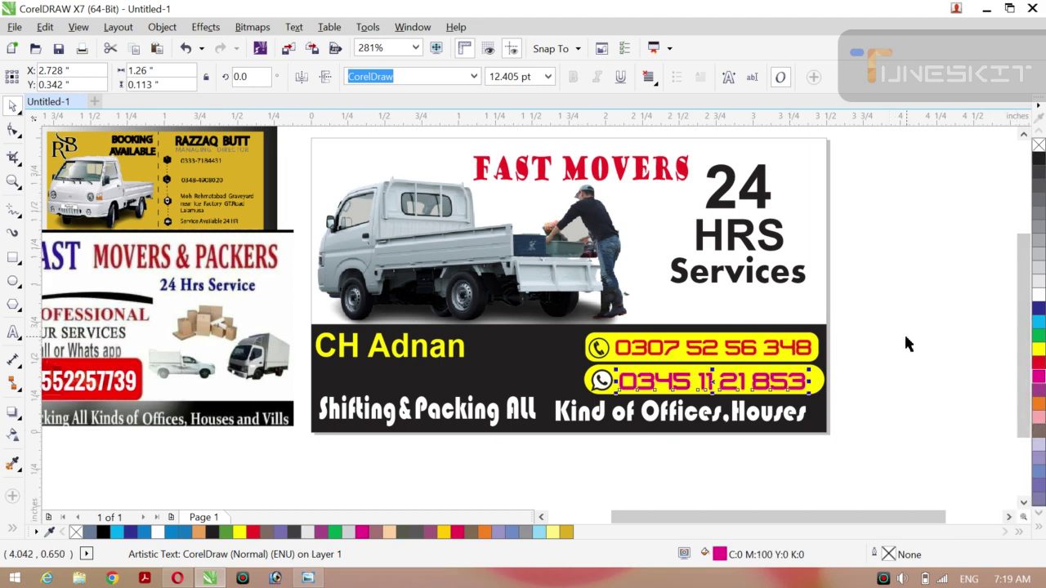
{"action": "left_click", "coordinate": [1039, 481]}
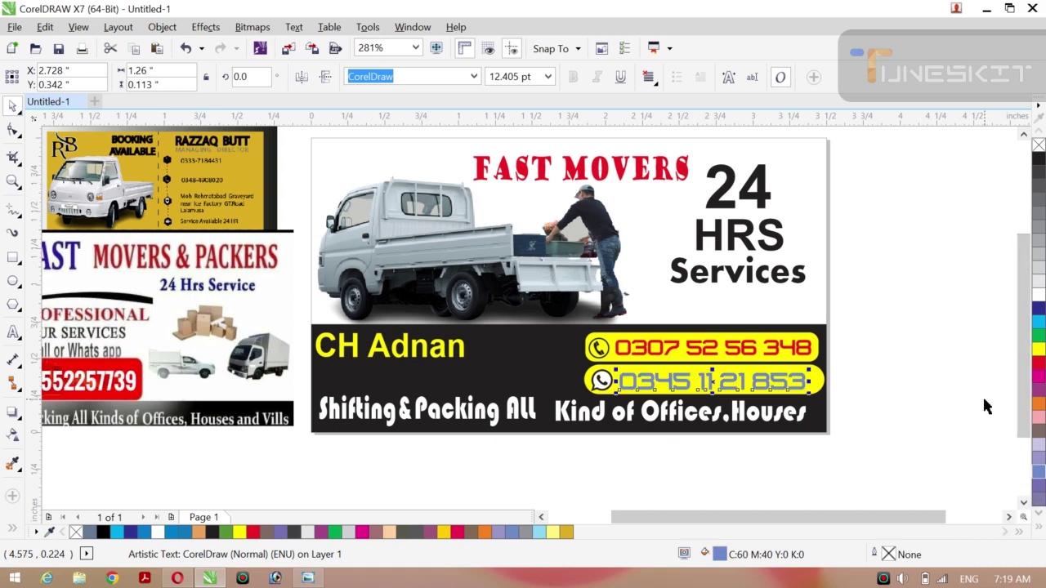
{"action": "left_click", "coordinate": [1038, 295]}
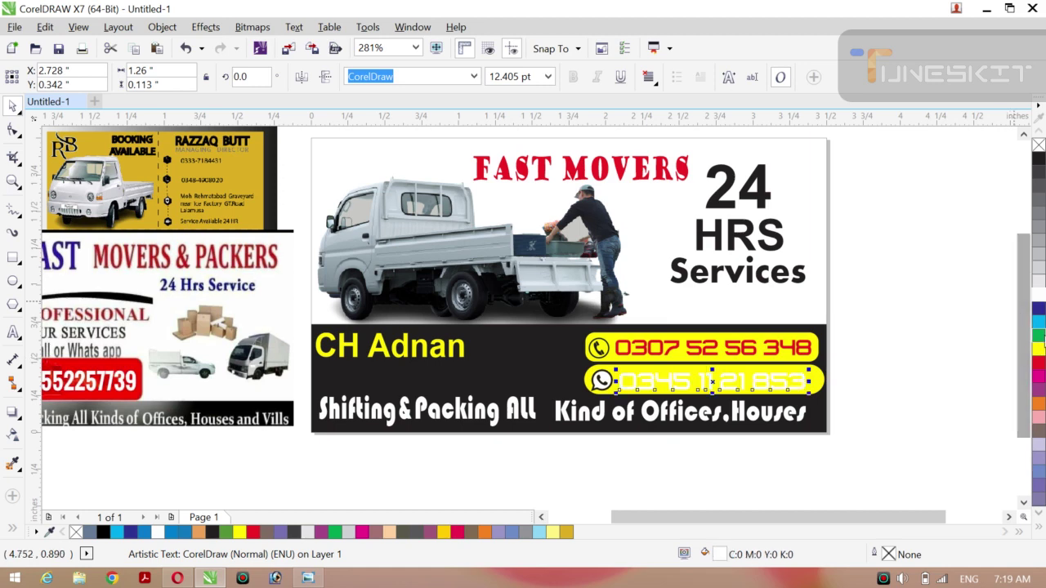
{"action": "left_click", "coordinate": [1039, 350]}
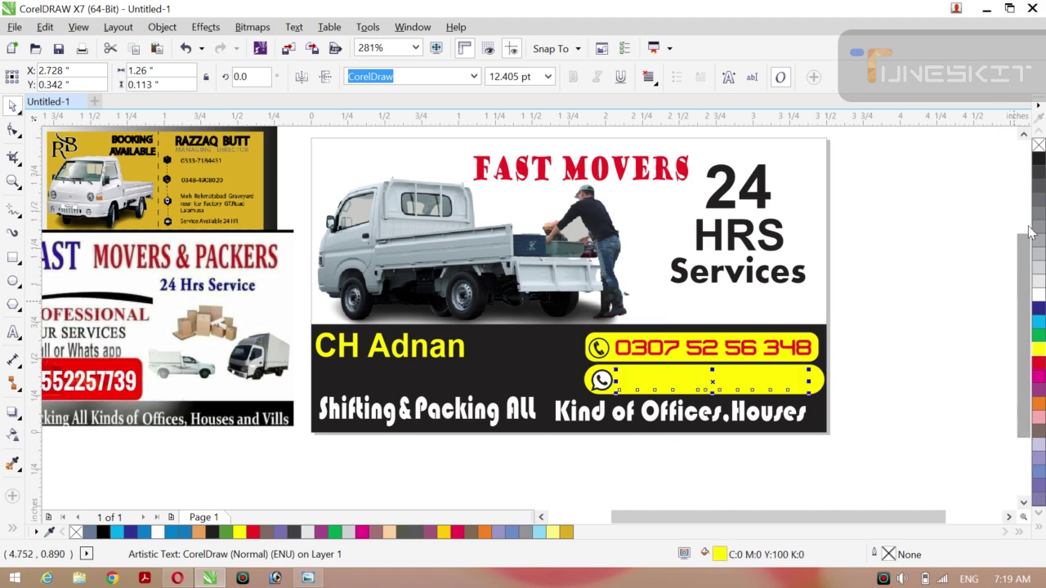
{"action": "left_click", "coordinate": [1037, 225]}
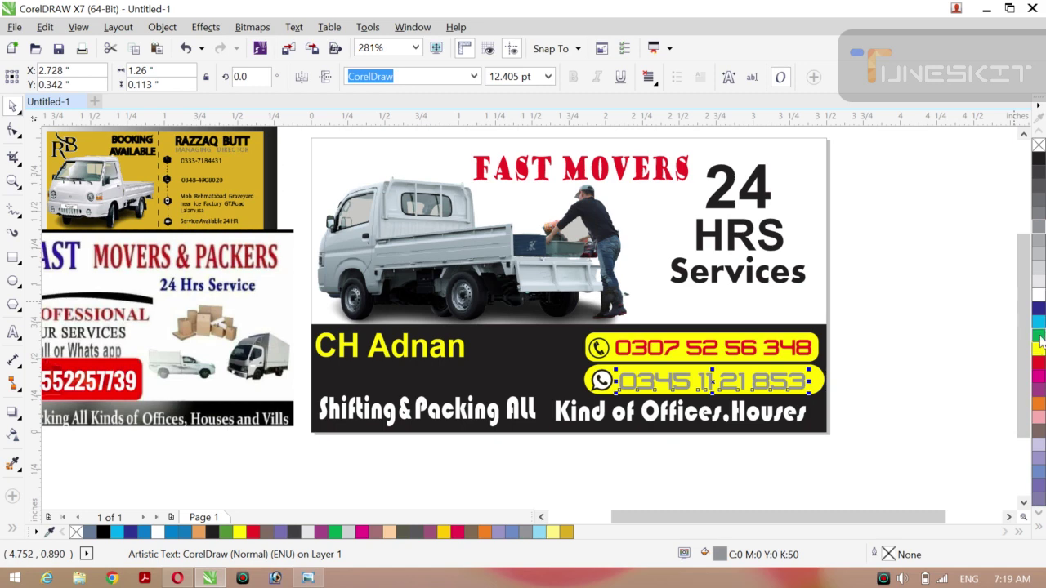
{"action": "left_click", "coordinate": [1037, 366]}
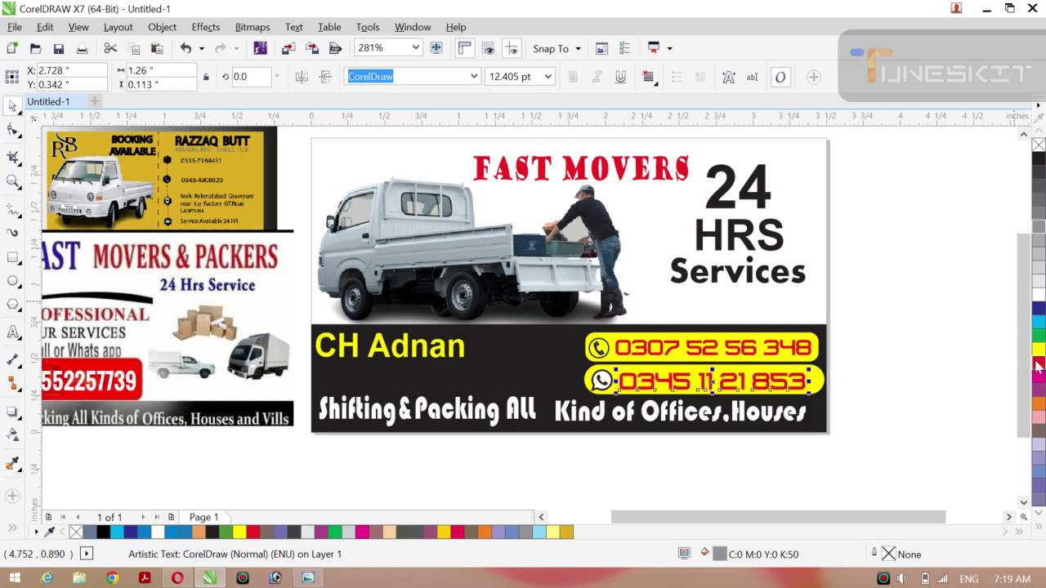
{"action": "left_click", "coordinate": [1040, 310]}
Deselect to preview, then reselect the second phone number and set it to red.
{"action": "left_click", "coordinate": [938, 308]}
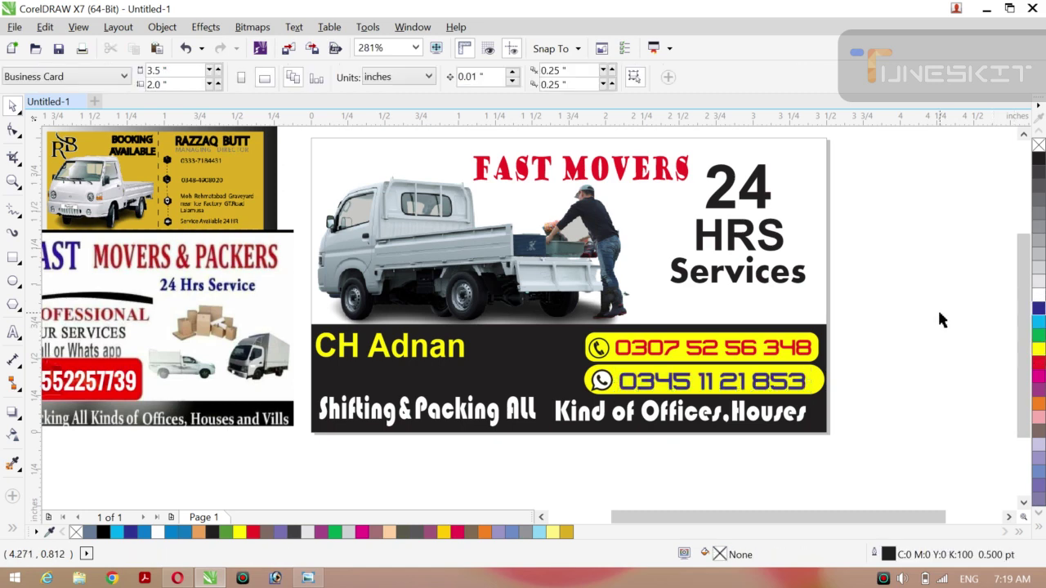
{"action": "left_click", "coordinate": [781, 390]}
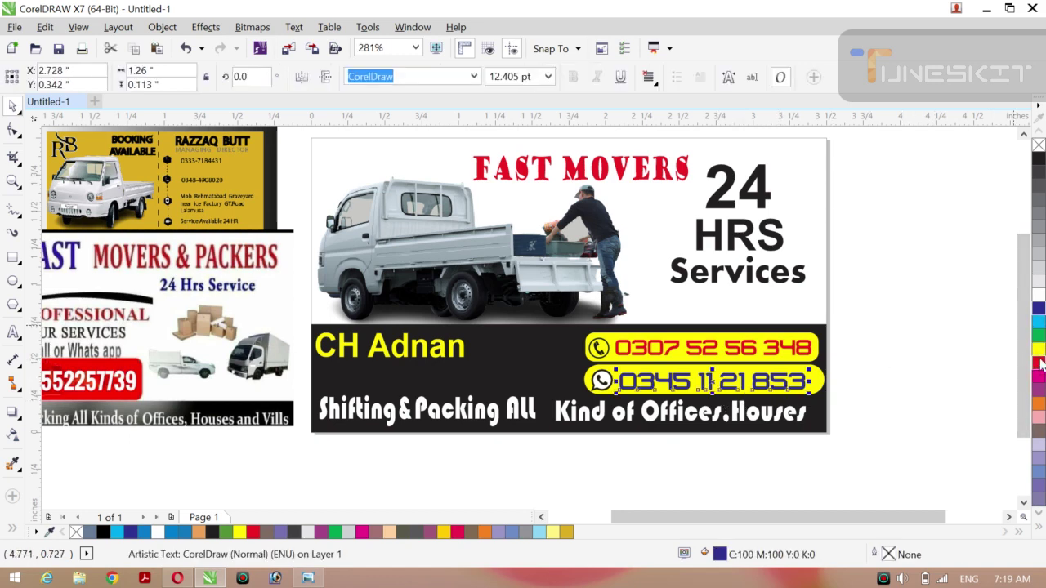
{"action": "left_click", "coordinate": [961, 341]}
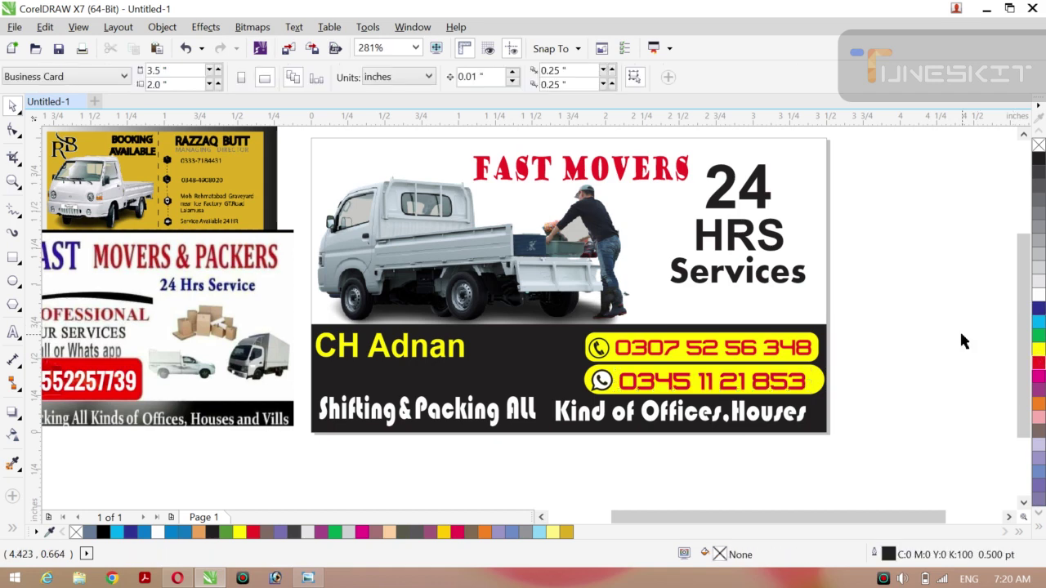
Give the owner's name the Good Times Rg font and drag it lower in the black band.
{"action": "left_click", "coordinate": [396, 352]}
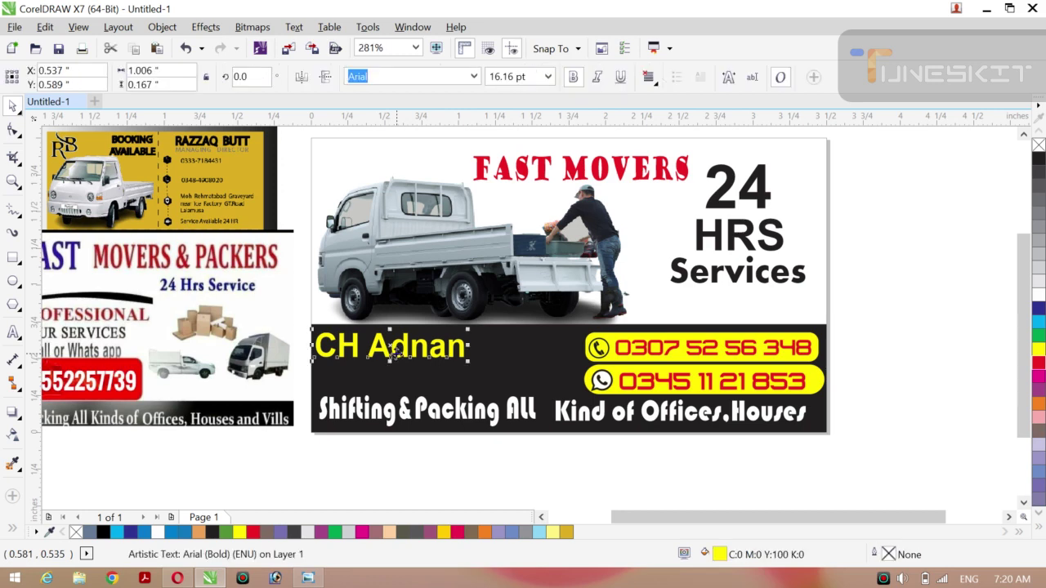
{"action": "left_click", "coordinate": [474, 76]}
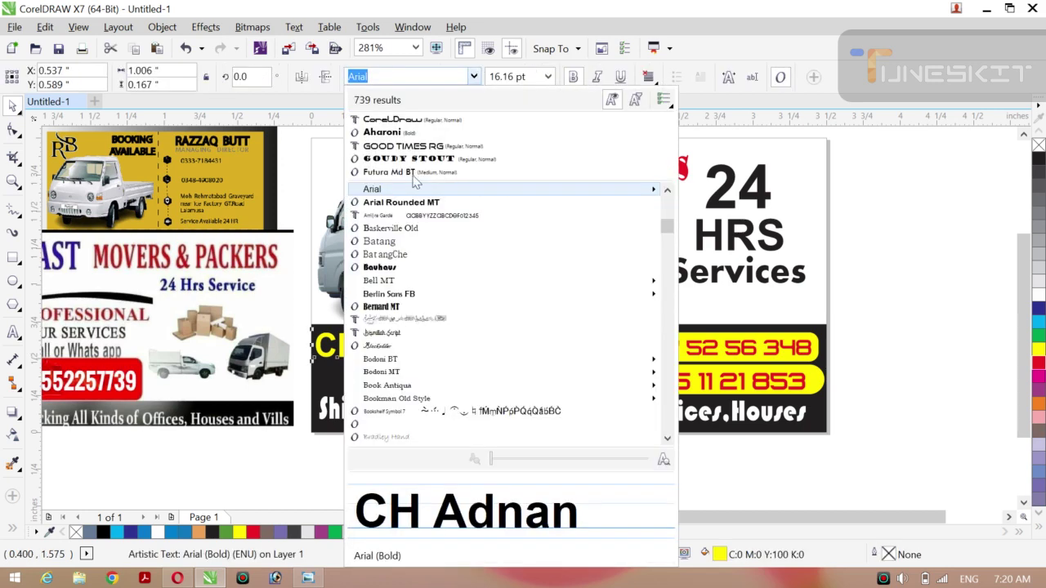
{"action": "left_click", "coordinate": [412, 146]}
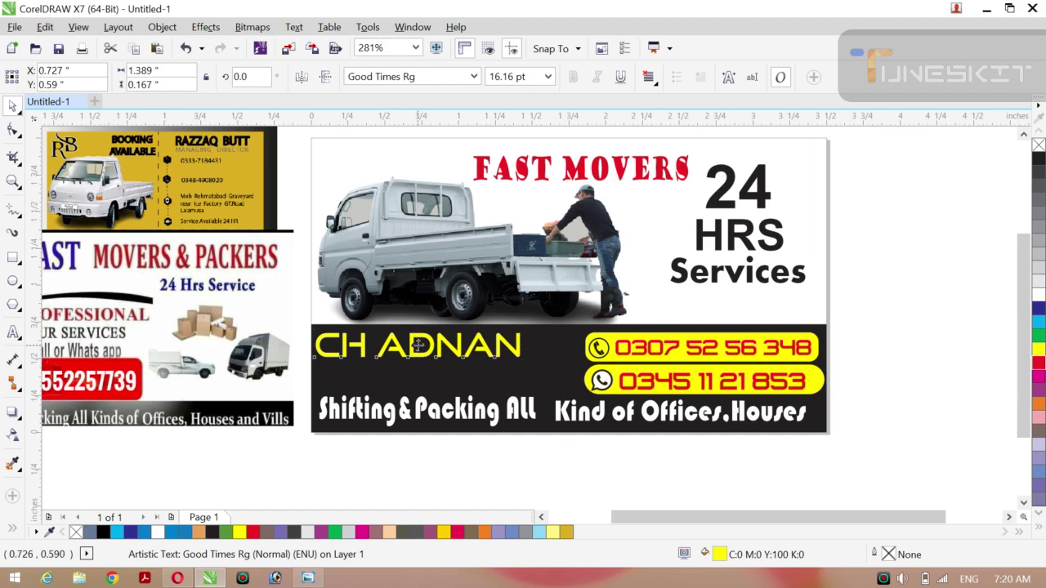
{"action": "left_click_drag", "start_coordinate": [417, 345], "coordinate": [422, 370]}
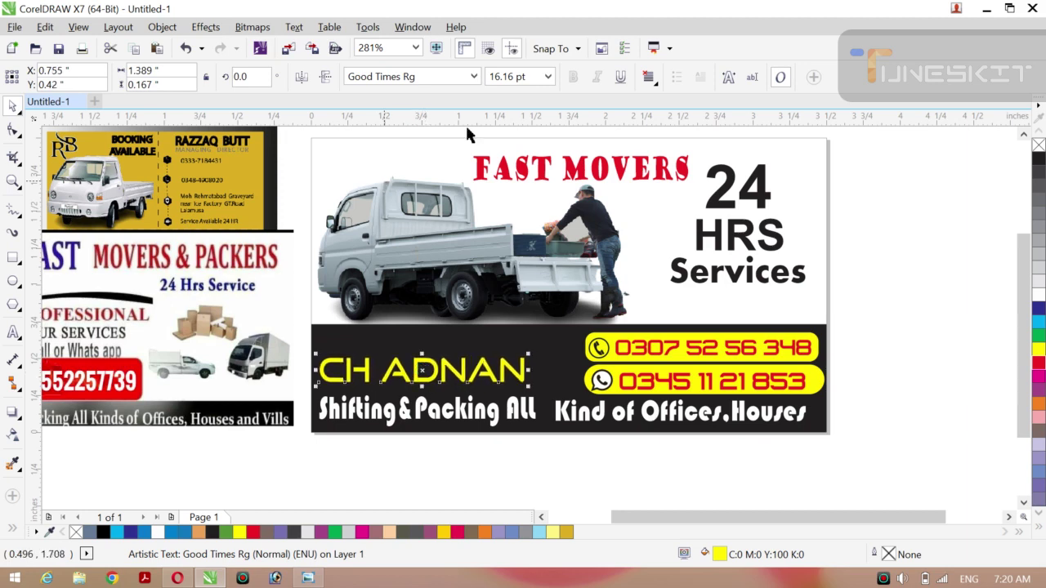
{"action": "left_click", "coordinate": [474, 76]}
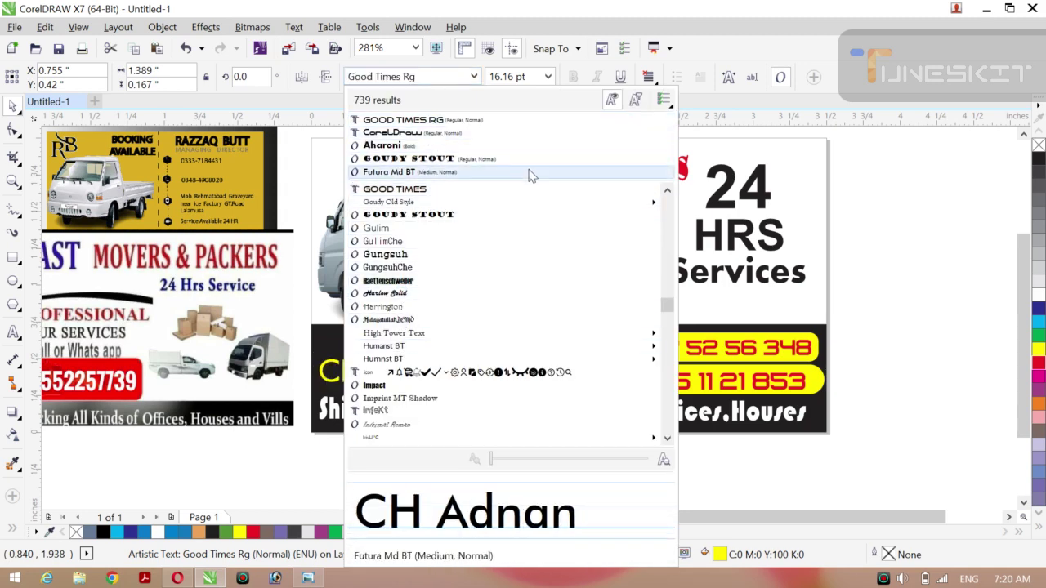
{"action": "left_click_drag", "start_coordinate": [668, 309], "coordinate": [668, 212]}
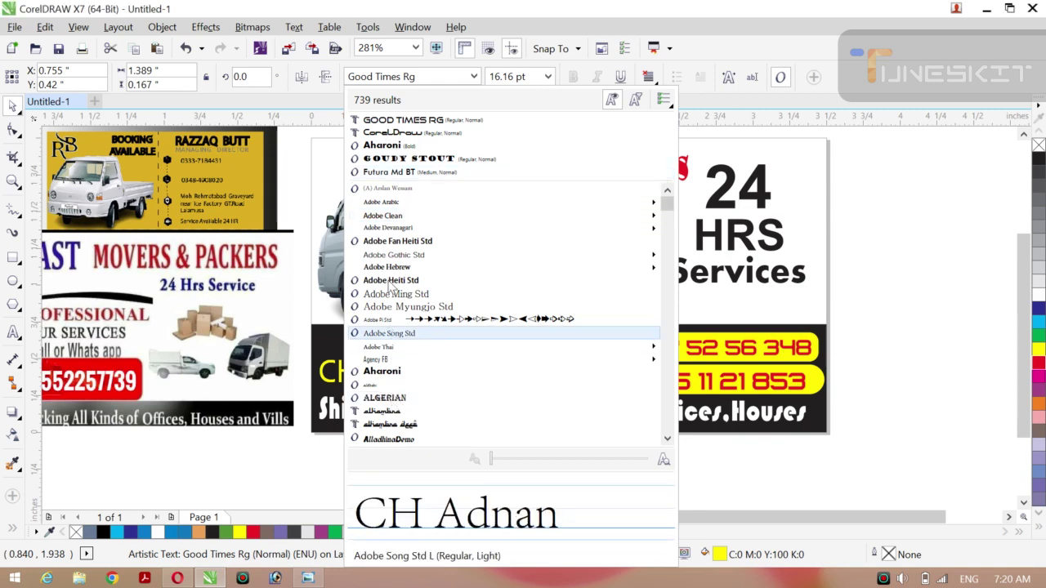
{"action": "left_click", "coordinate": [406, 123]}
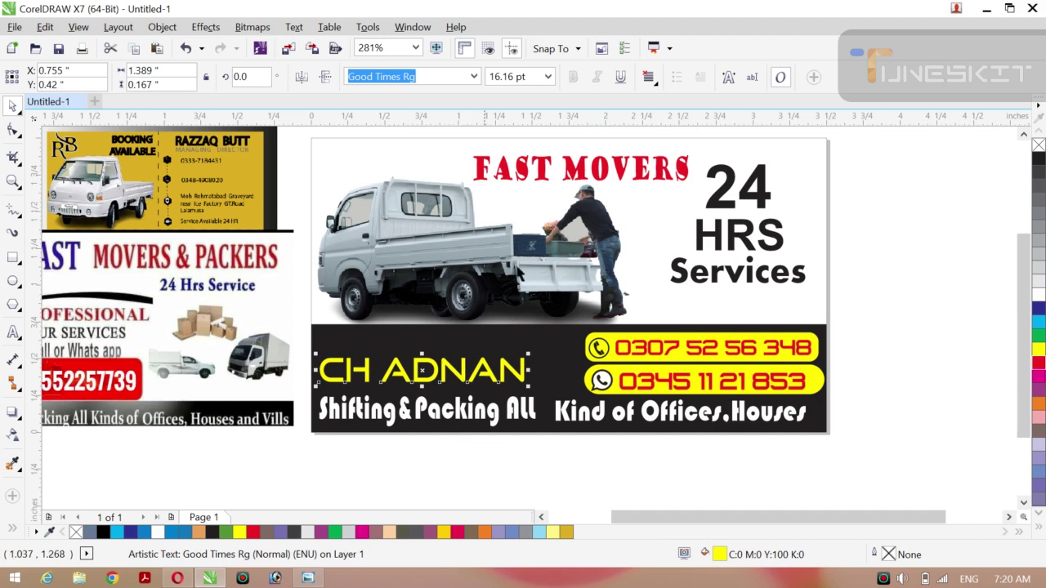
{"action": "left_click", "coordinate": [473, 78]}
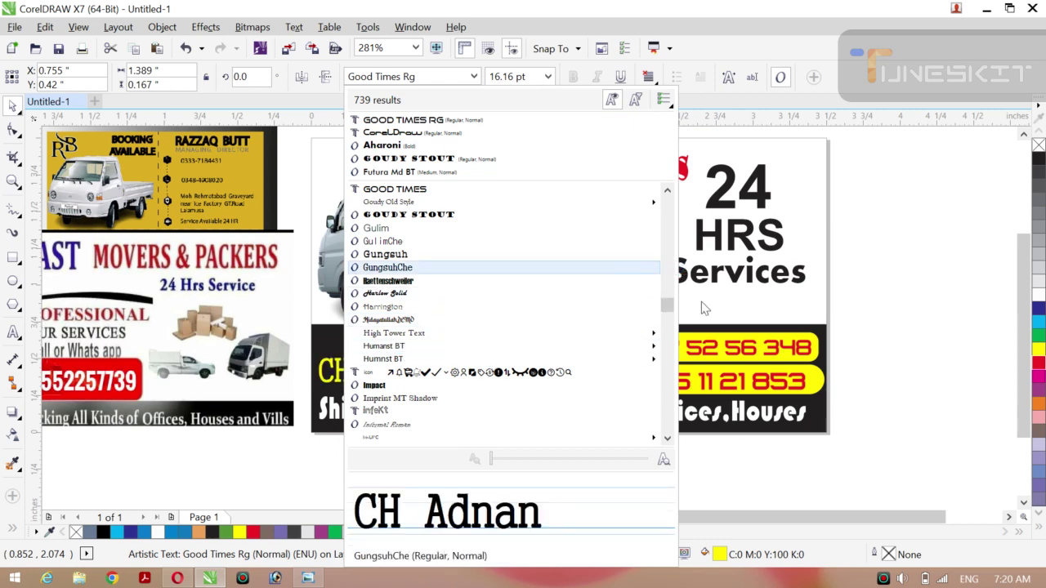
{"action": "left_click_drag", "start_coordinate": [667, 305], "coordinate": [674, 215]}
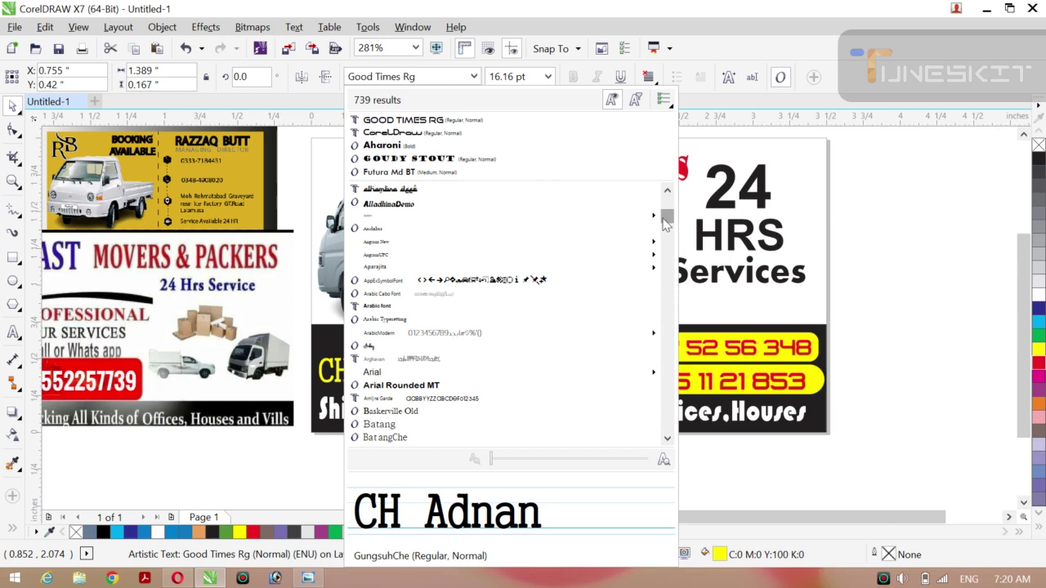
{"action": "left_click", "coordinate": [668, 203]}
{"action": "left_click", "coordinate": [668, 196]}
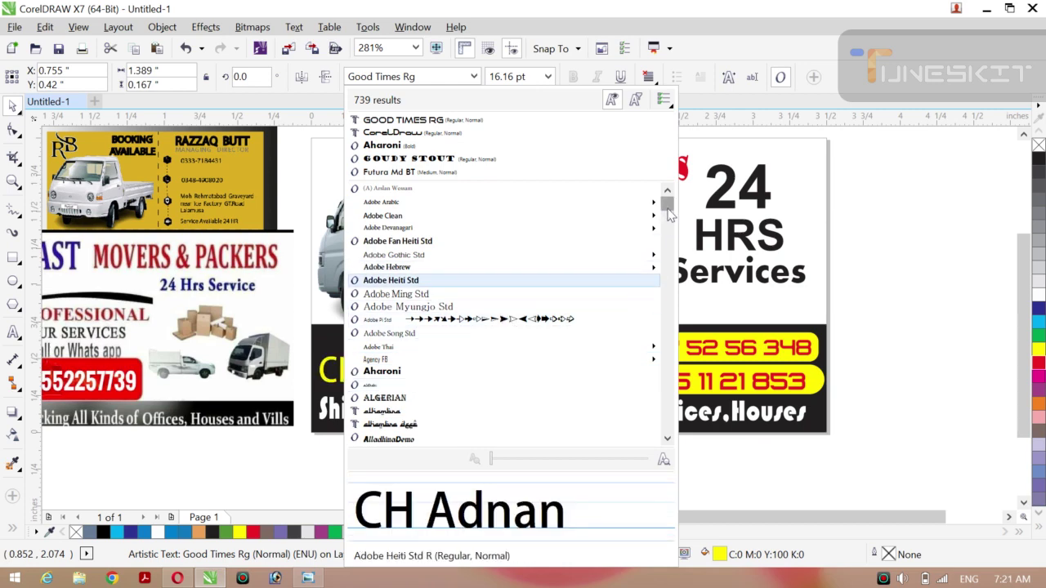
{"action": "left_click_drag", "start_coordinate": [669, 211], "coordinate": [674, 242]}
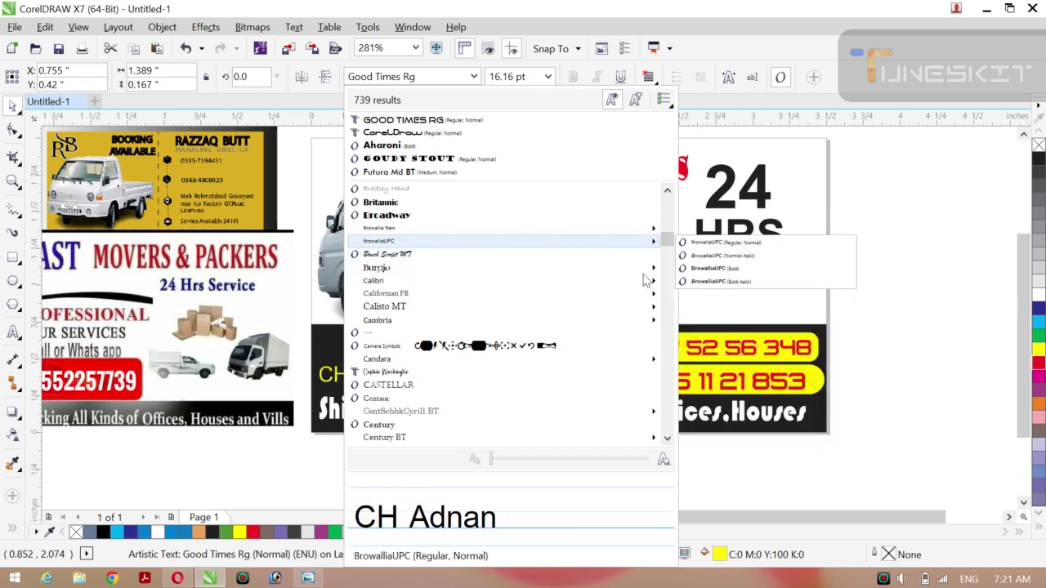
{"action": "left_click_drag", "start_coordinate": [669, 242], "coordinate": [670, 282]}
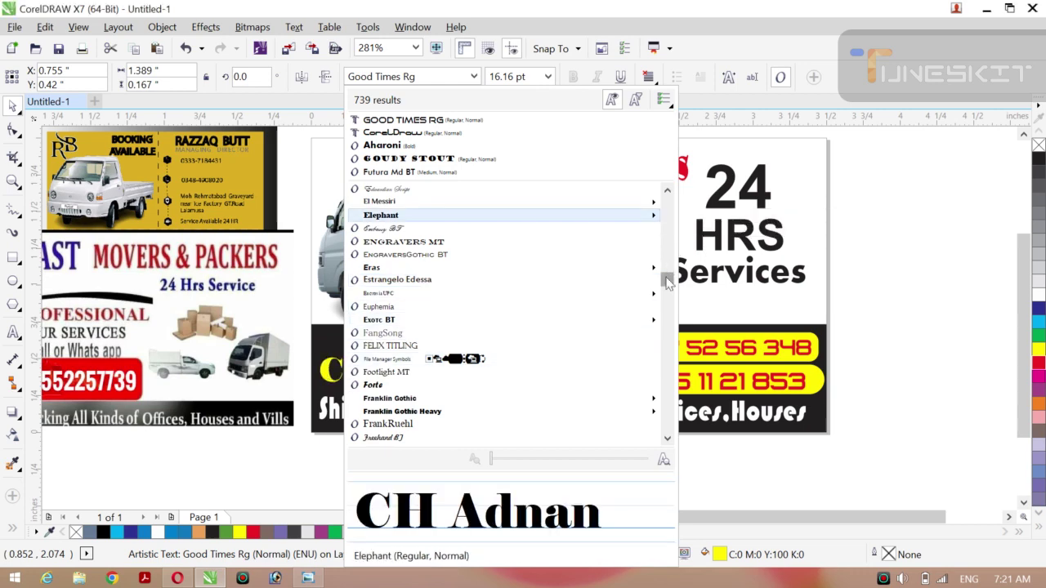
{"action": "left_click_drag", "start_coordinate": [669, 278], "coordinate": [670, 401]}
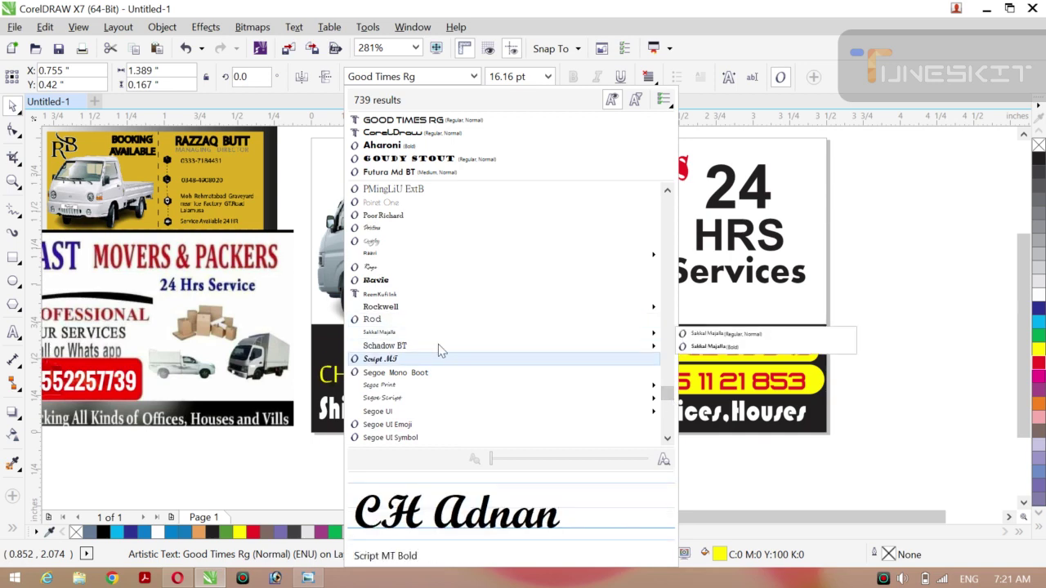
{"action": "left_click", "coordinate": [425, 286]}
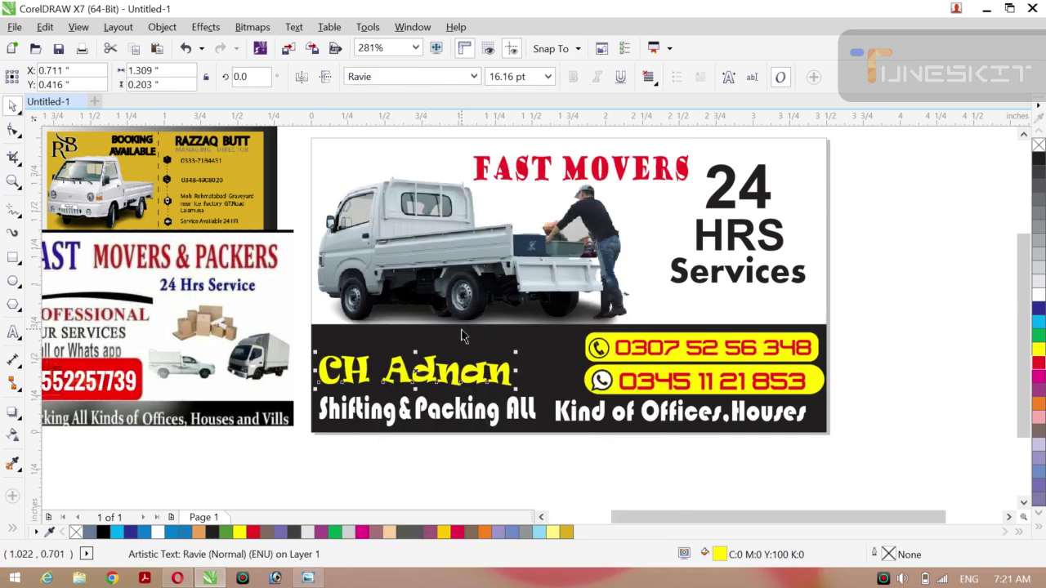
{"action": "left_click", "coordinate": [474, 76]}
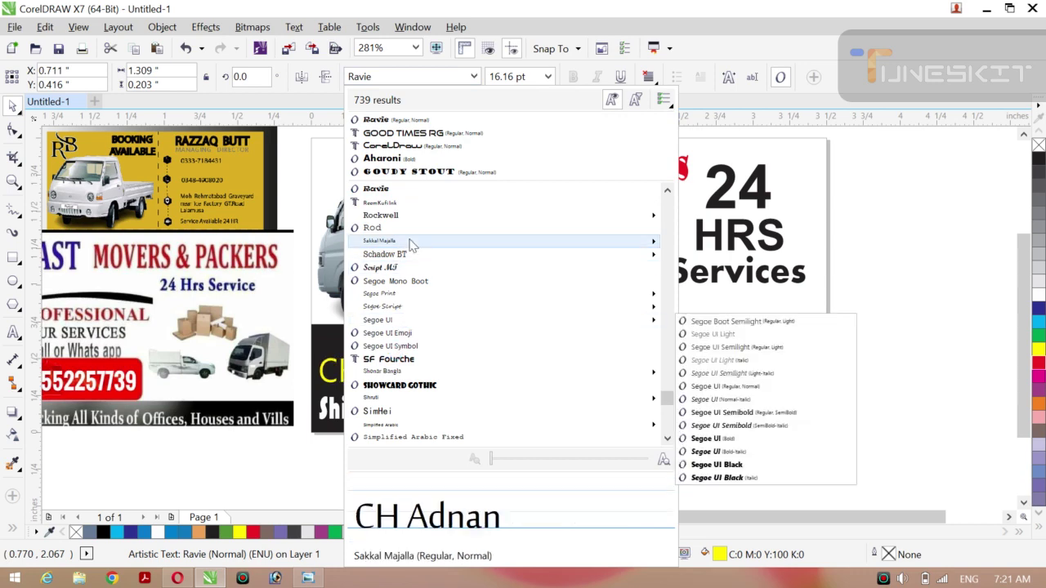
{"action": "left_click", "coordinate": [408, 135]}
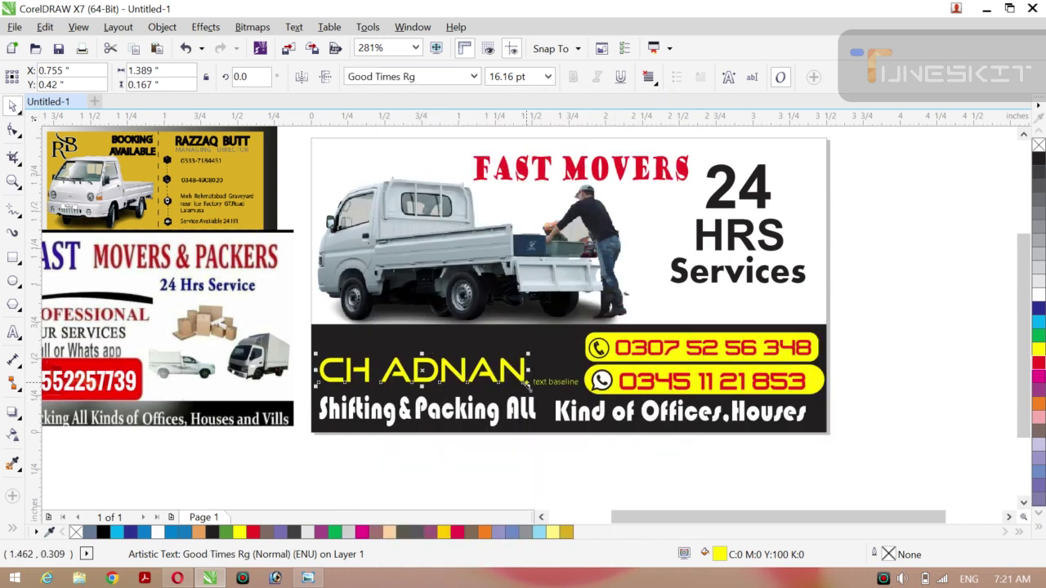
Scale the name down, raise it, stretch it taller and about 1.144 inches wide, centred in the band.
{"action": "left_click_drag", "start_coordinate": [527, 384], "coordinate": [462, 376]}
{"action": "left_click_drag", "start_coordinate": [389, 368], "coordinate": [384, 344]}
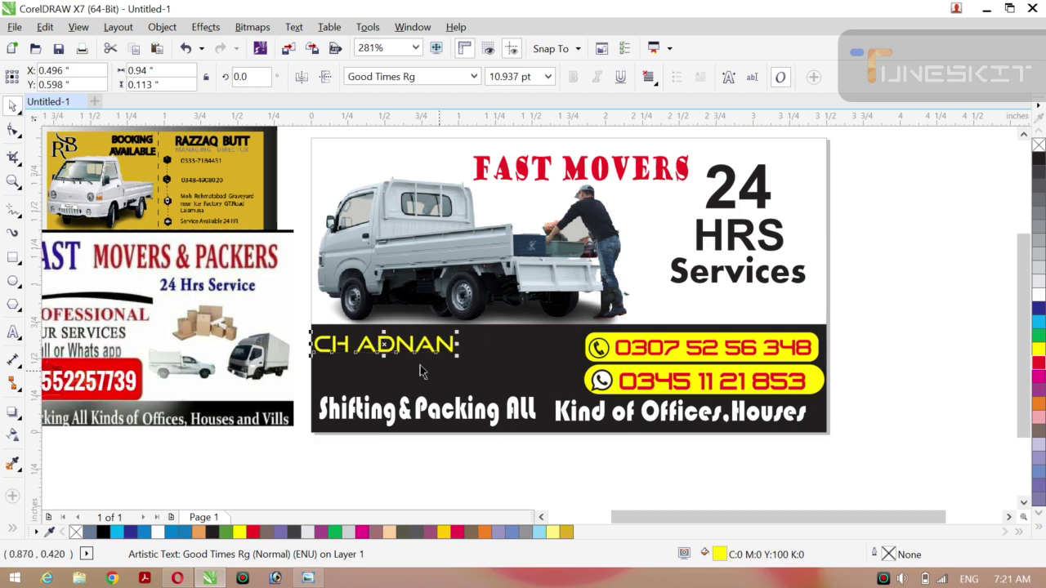
{"action": "left_click_drag", "start_coordinate": [383, 353], "coordinate": [384, 366]}
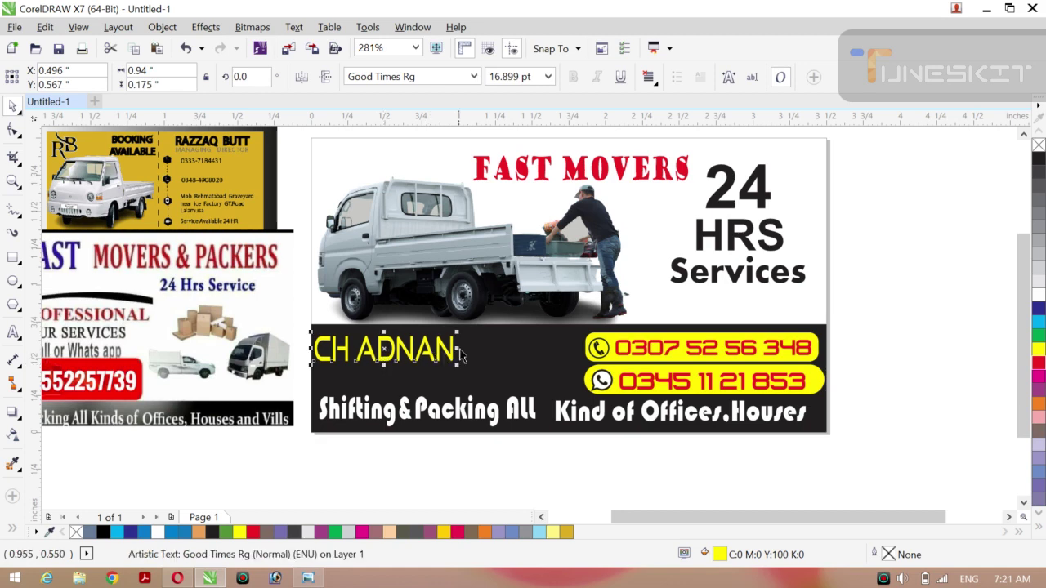
{"action": "left_click_drag", "start_coordinate": [463, 349], "coordinate": [466, 349]}
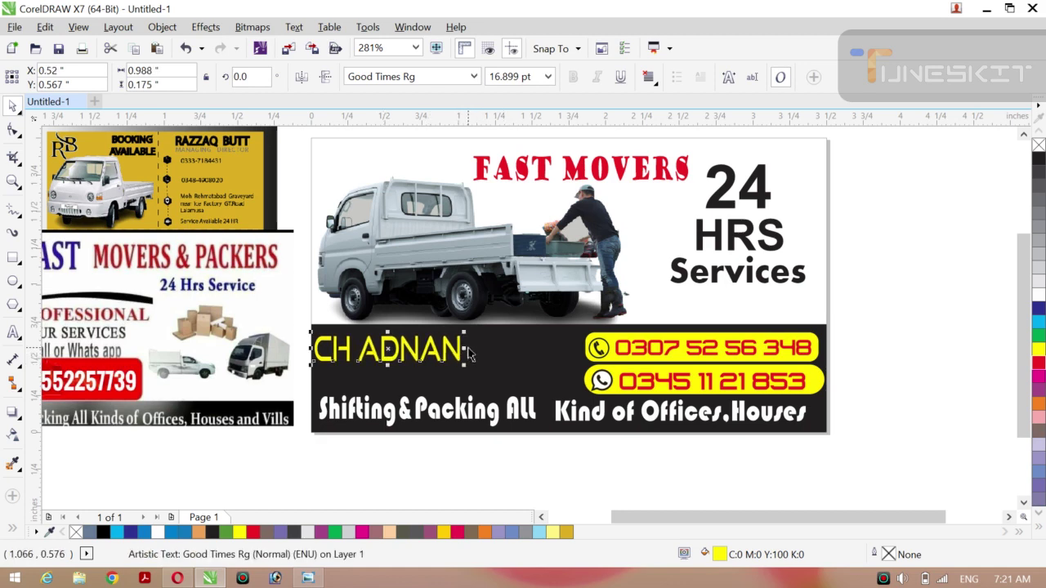
{"action": "left_click_drag", "start_coordinate": [468, 349], "coordinate": [471, 349]}
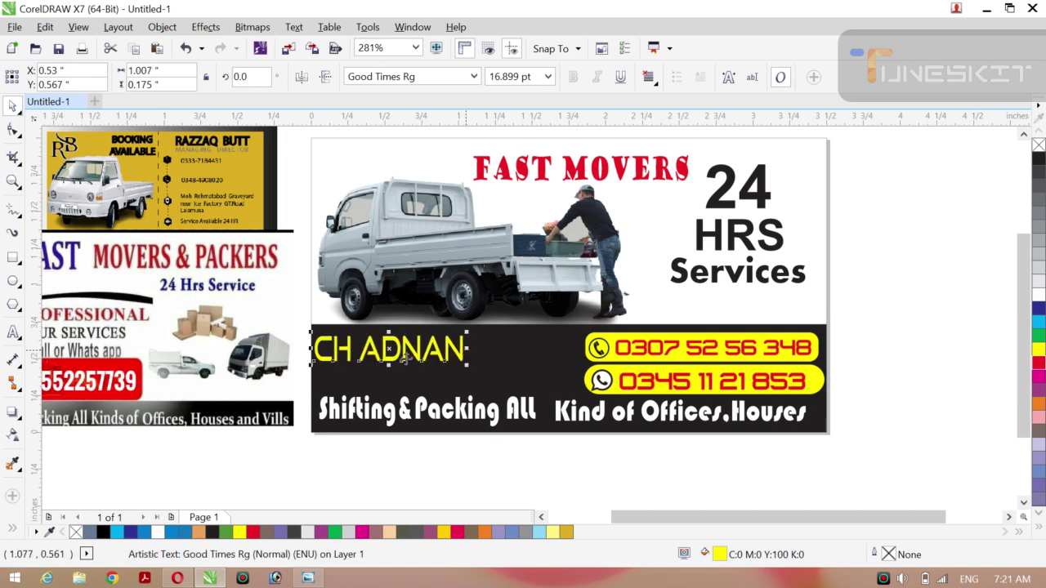
{"action": "left_click_drag", "start_coordinate": [391, 349], "coordinate": [451, 347]}
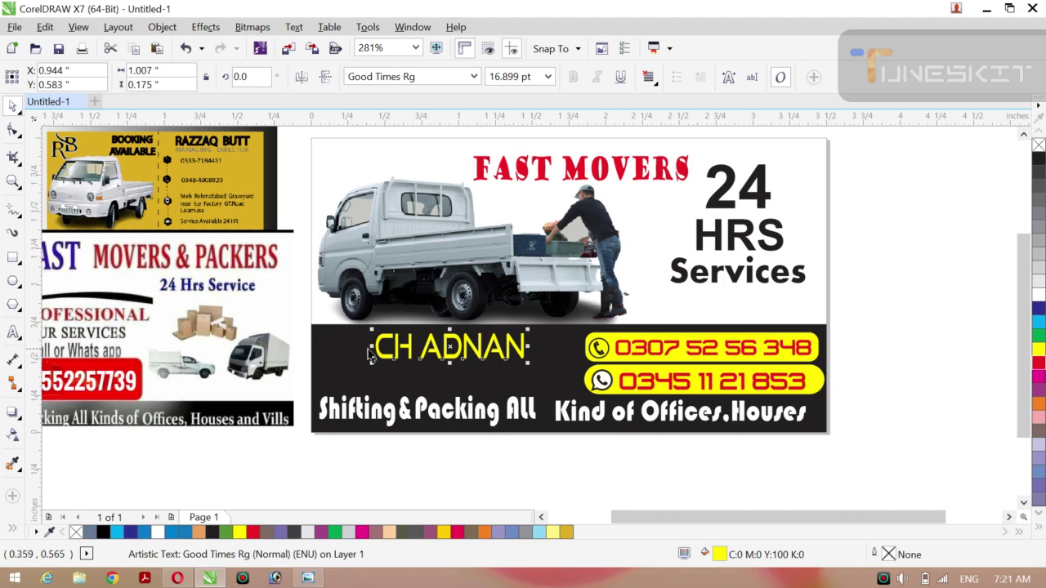
{"action": "left_click_drag", "start_coordinate": [367, 348], "coordinate": [359, 347]}
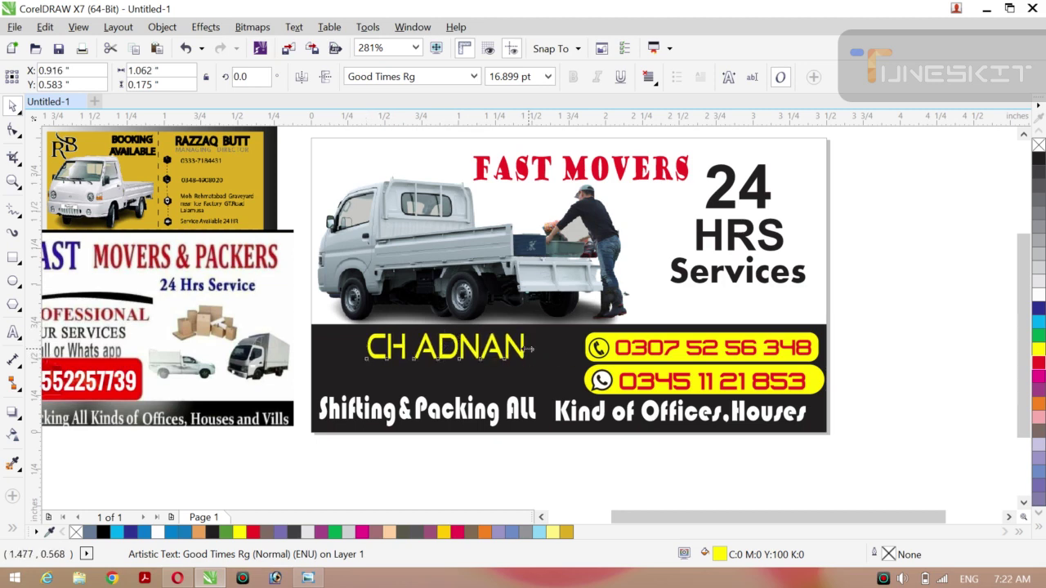
{"action": "left_click_drag", "start_coordinate": [529, 349], "coordinate": [541, 349]}
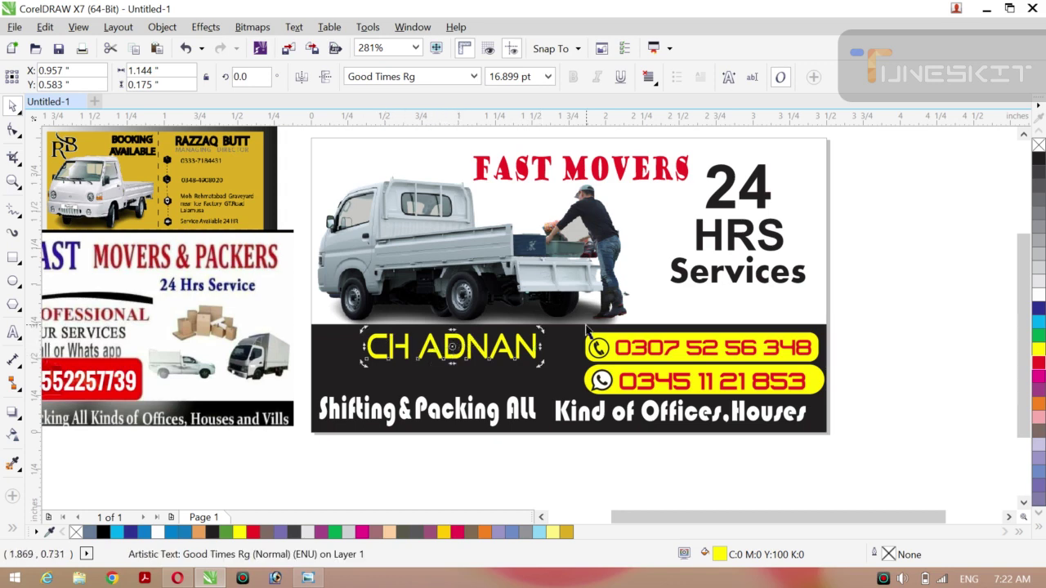
{"action": "left_click", "coordinate": [903, 264]}
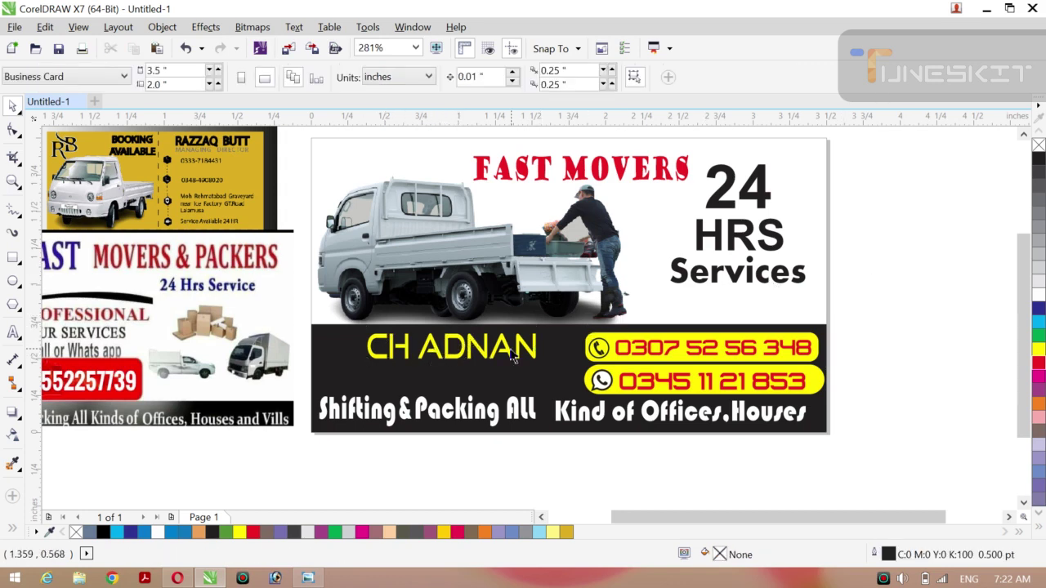
Highlight the name's first two letters, then the remaining letters, and colour each part red.
{"action": "left_click", "coordinate": [411, 350]}
{"action": "left_click", "coordinate": [410, 346]}
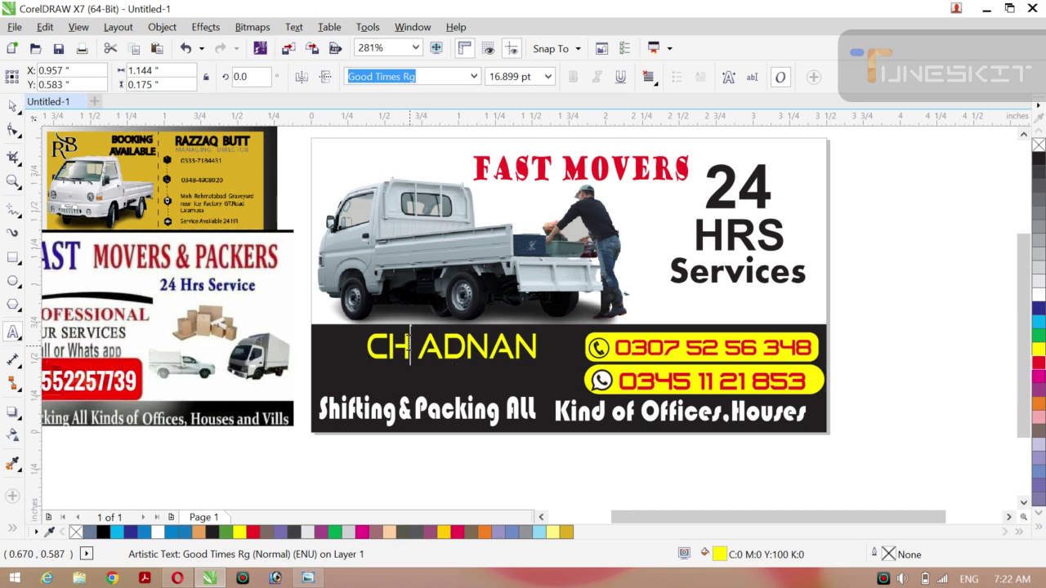
{"action": "left_click_drag", "start_coordinate": [410, 346], "coordinate": [341, 349]}
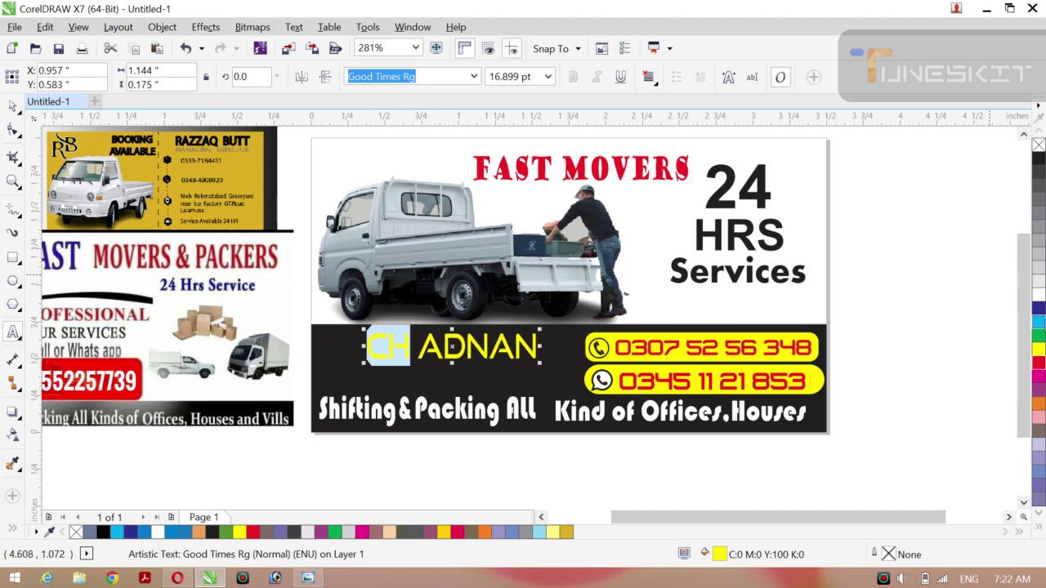
{"action": "left_click", "coordinate": [1039, 365]}
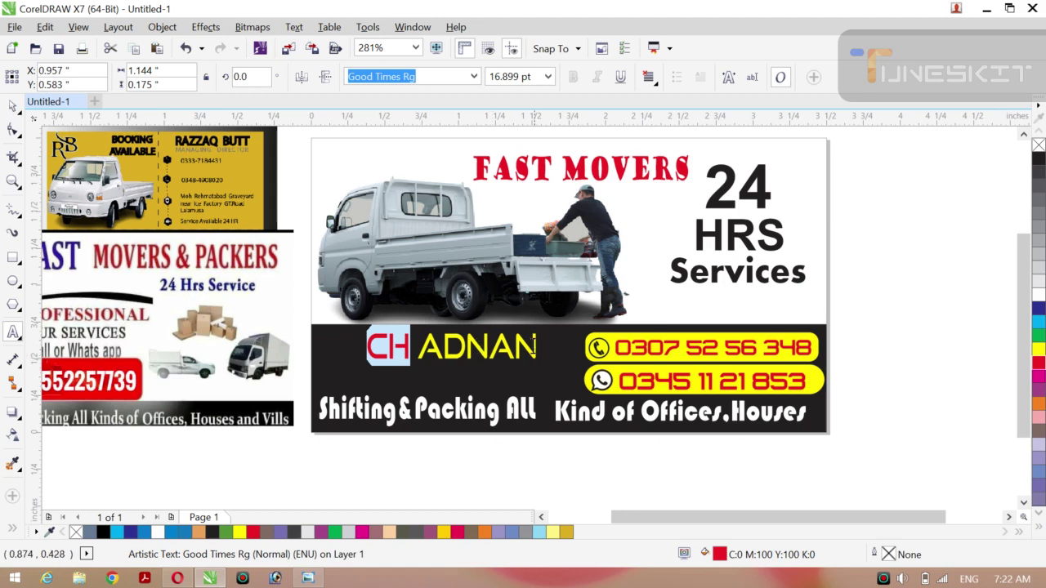
{"action": "left_click_drag", "start_coordinate": [537, 347], "coordinate": [411, 349]}
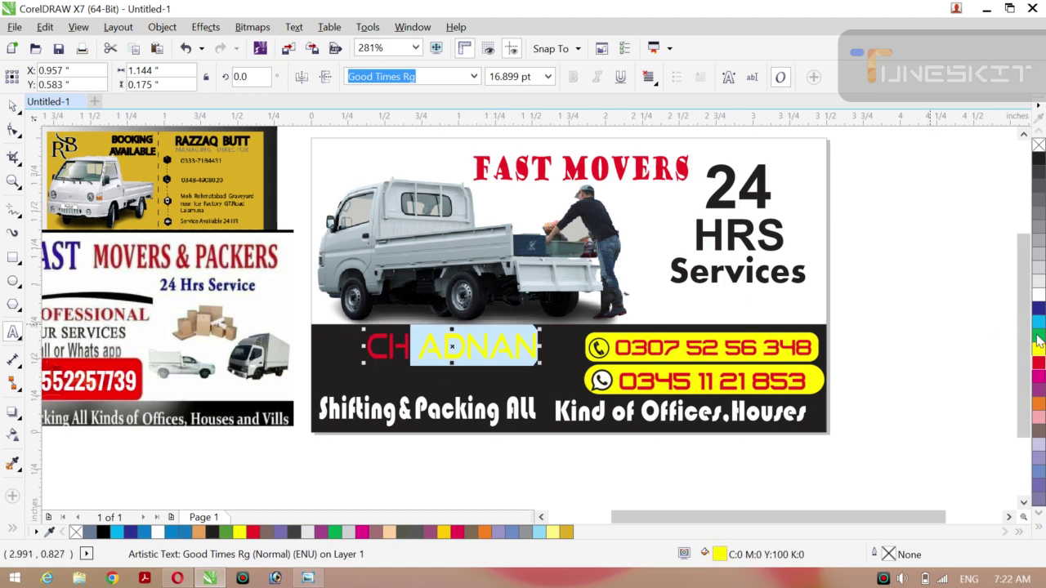
{"action": "left_click", "coordinate": [1039, 365]}
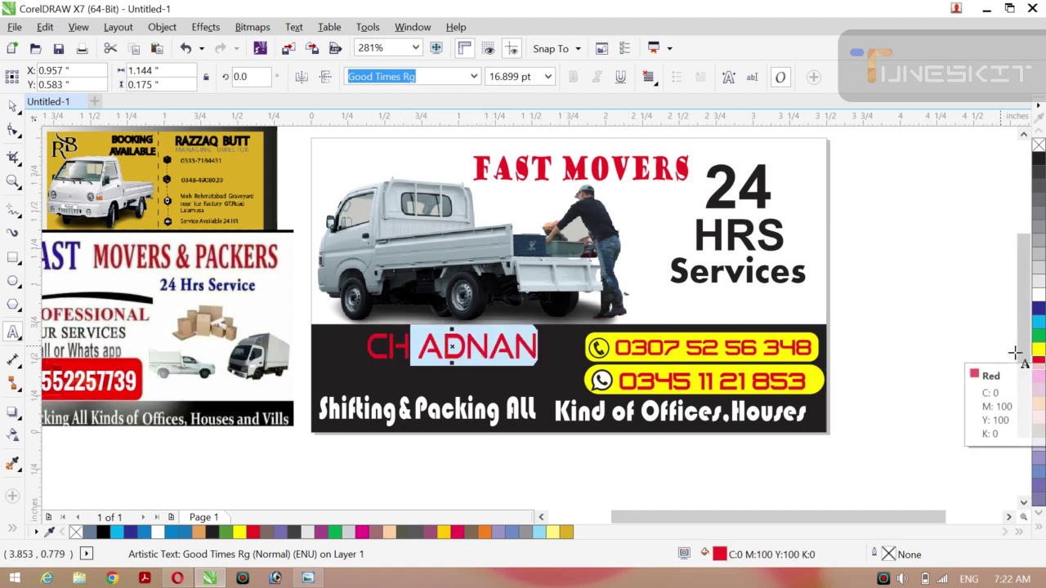
Try white, orange and cyan on the second word, settle on red, and move it before the first.
{"action": "left_click", "coordinate": [1038, 296]}
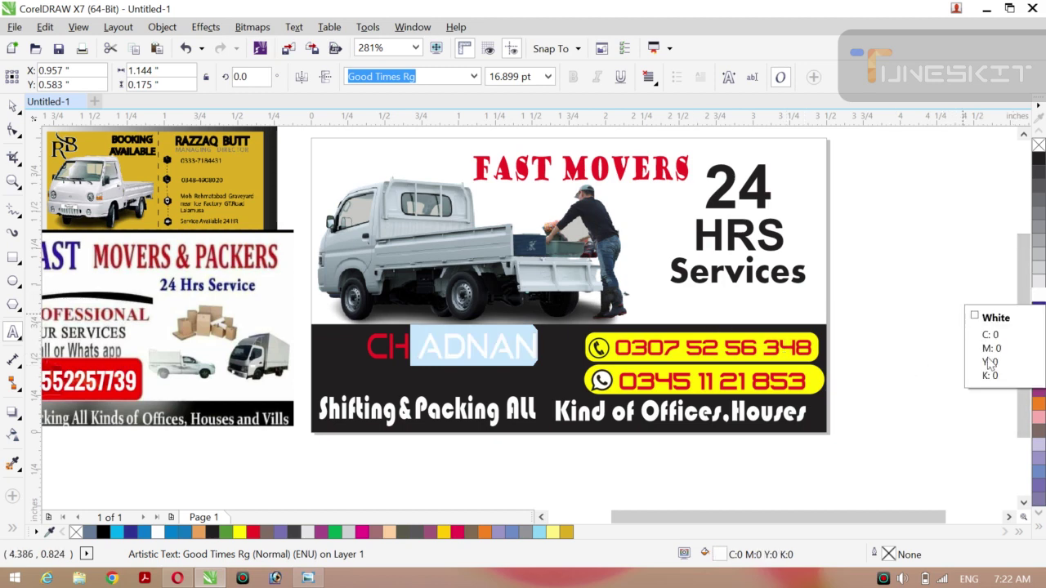
{"action": "left_click", "coordinate": [1039, 403]}
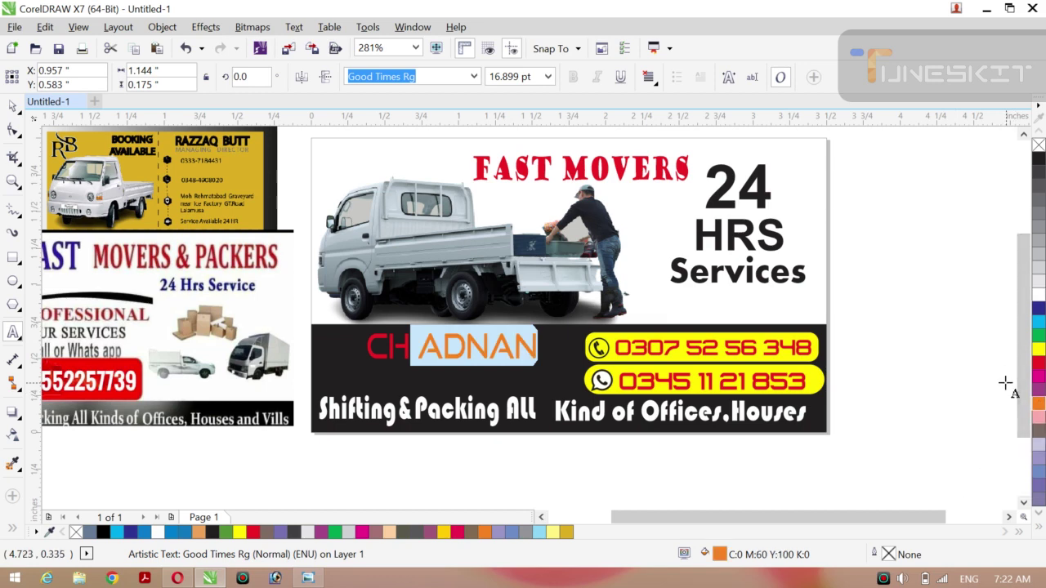
{"action": "left_click", "coordinate": [1039, 323]}
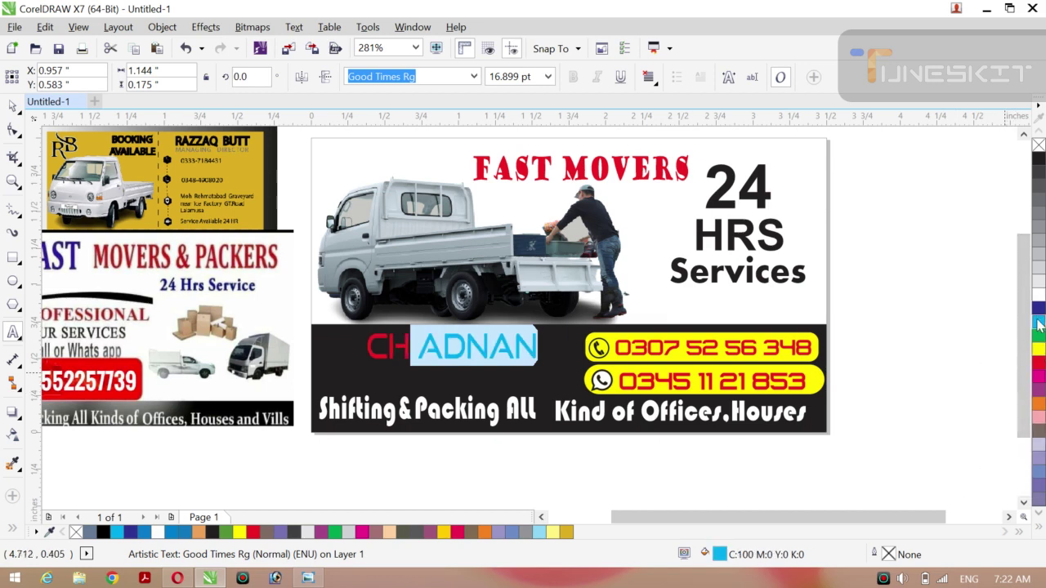
{"action": "left_click", "coordinate": [1039, 364]}
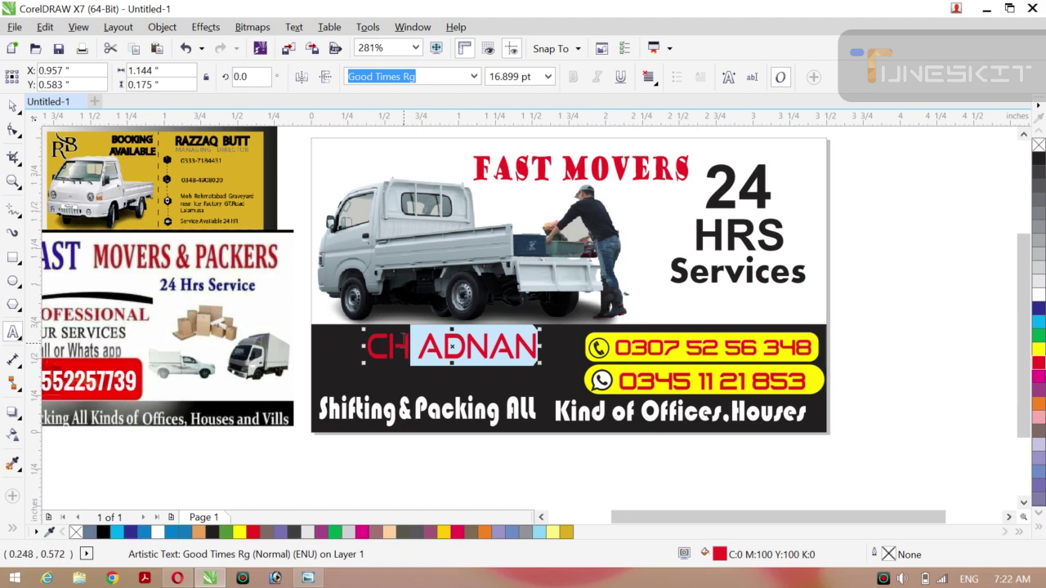
{"action": "left_click_drag", "start_coordinate": [411, 347], "coordinate": [368, 347]}
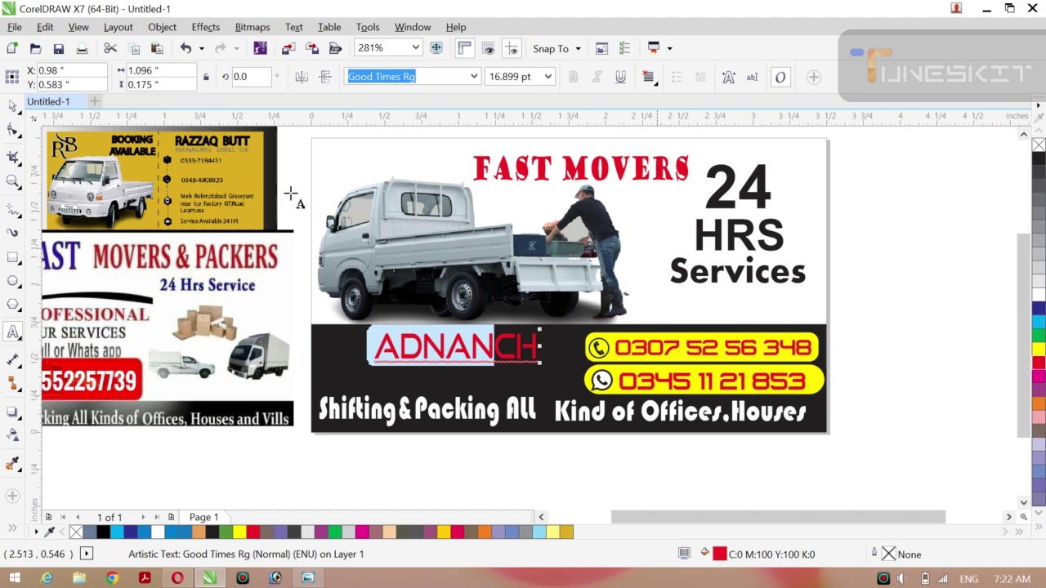
Nudge the red name sideways with the Pick tool, undoing an accidental move of the black band.
{"action": "left_click", "coordinate": [12, 104]}
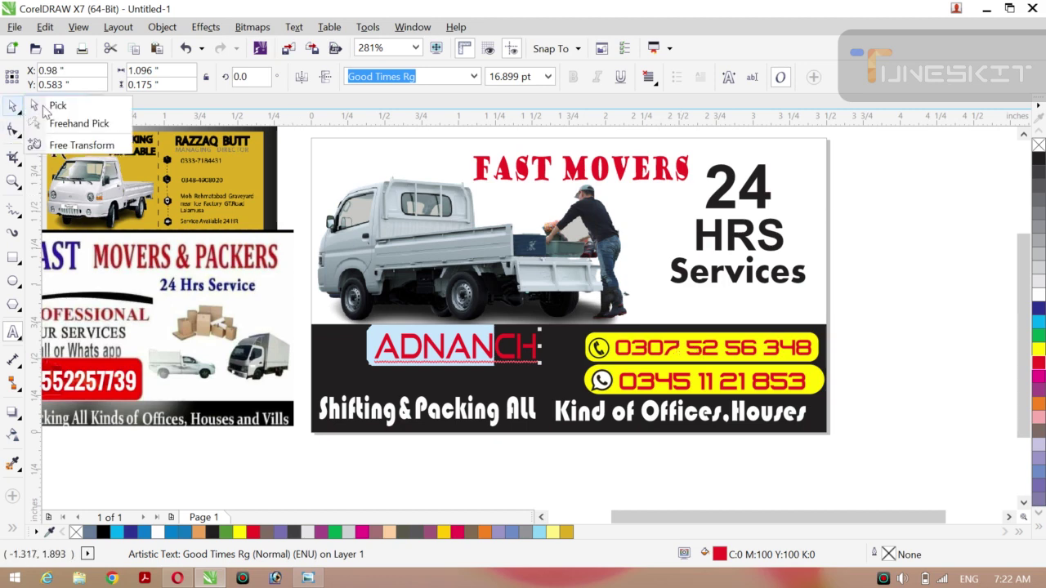
{"action": "left_click", "coordinate": [56, 103]}
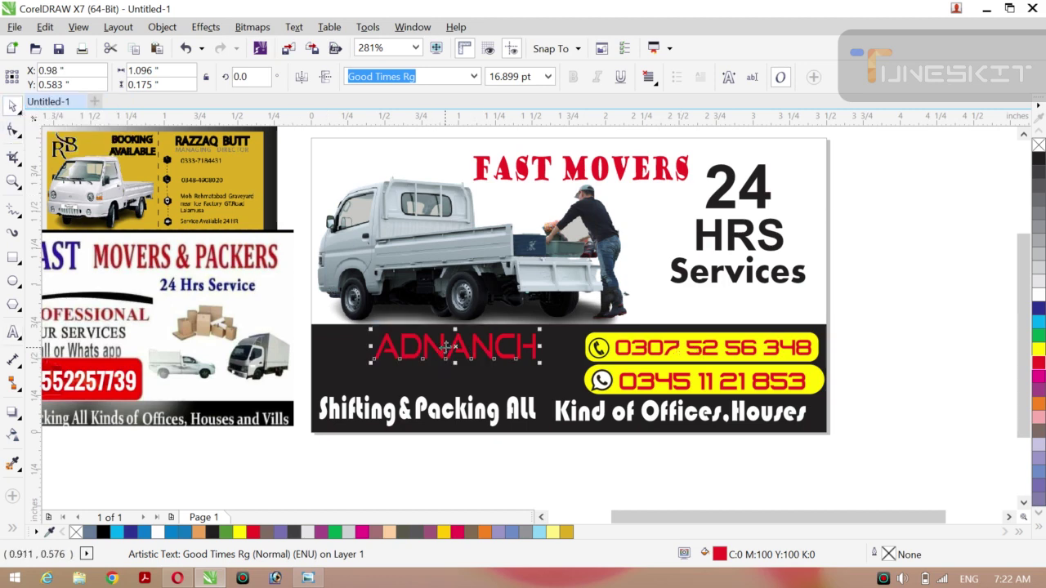
{"action": "left_click_drag", "start_coordinate": [445, 347], "coordinate": [446, 350]}
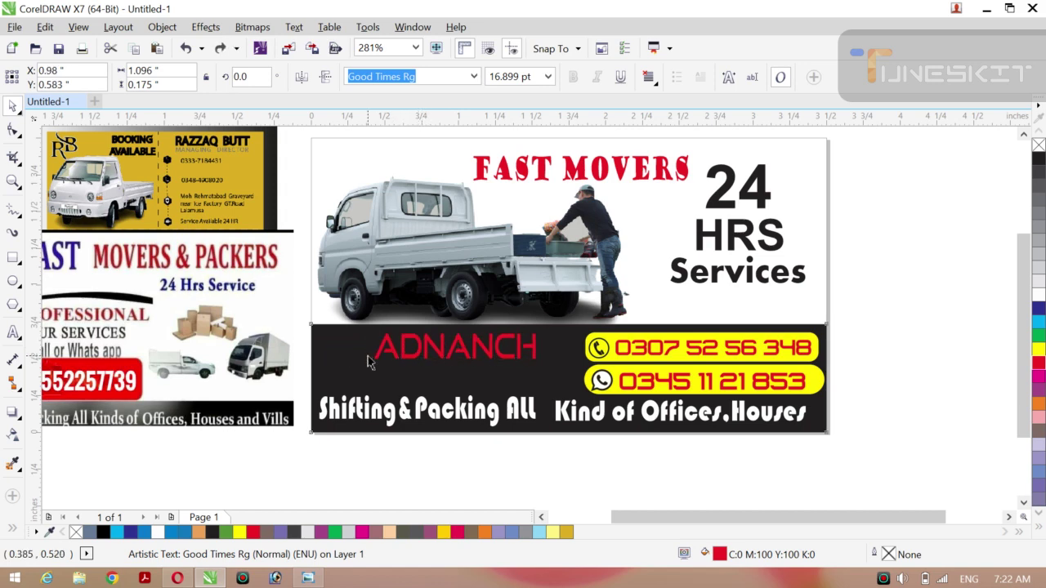
{"action": "left_click_drag", "start_coordinate": [373, 357], "coordinate": [398, 333]}
{"action": "key", "text": "ctrl+z"}
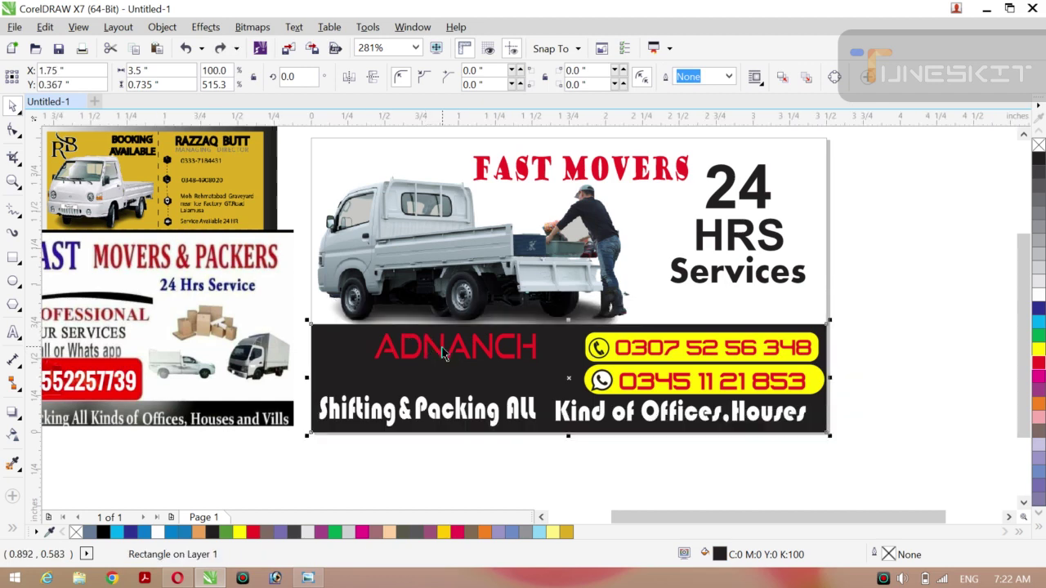
{"action": "left_click", "coordinate": [444, 352]}
{"action": "left_click_drag", "start_coordinate": [444, 349], "coordinate": [454, 349]}
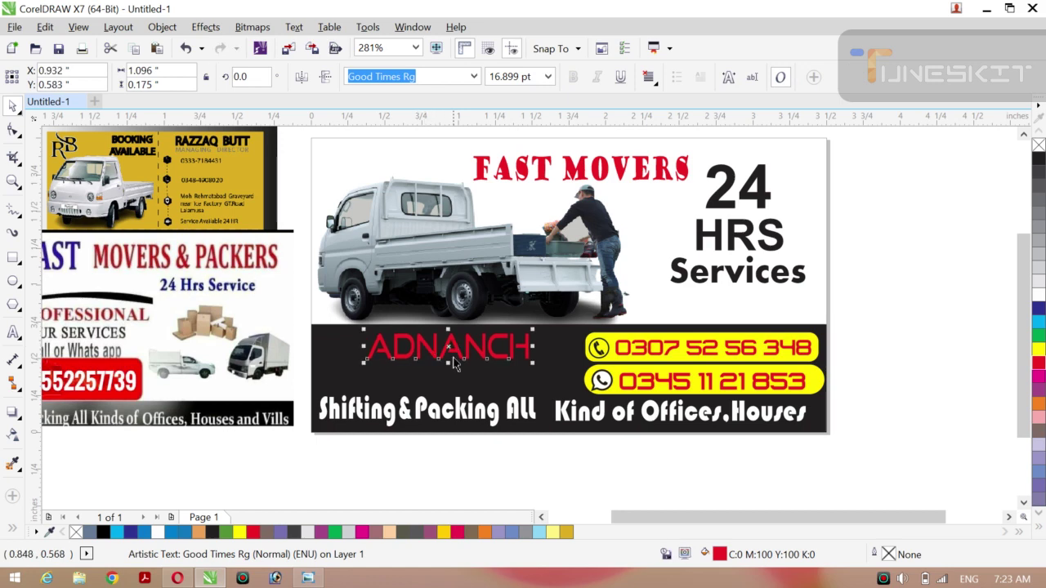
Recolour the name's first letters yellow then green, then undo back to the original red name.
{"action": "double_click", "coordinate": [439, 347]}
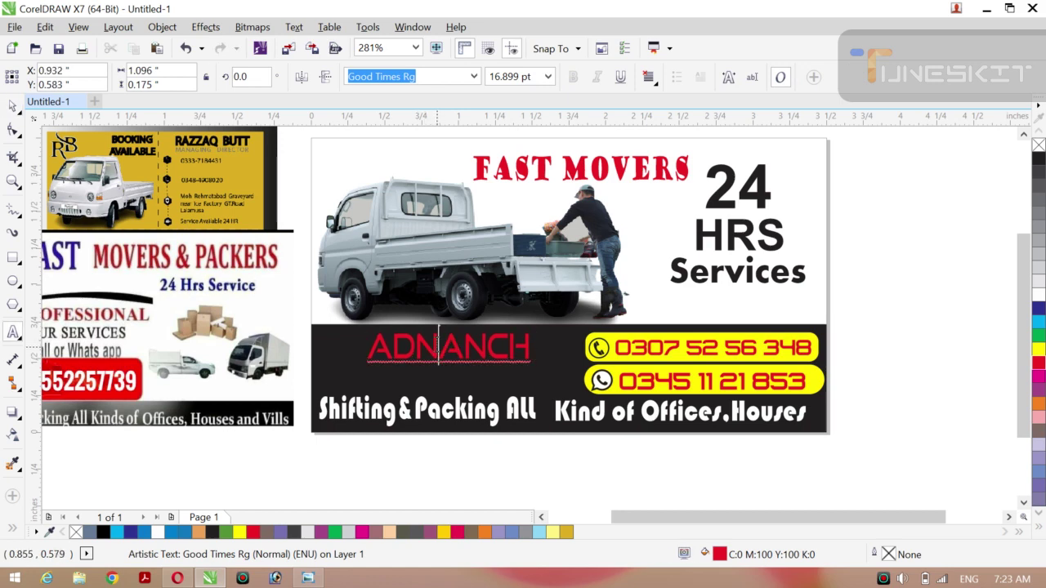
{"action": "left_click_drag", "start_coordinate": [439, 347], "coordinate": [360, 349]}
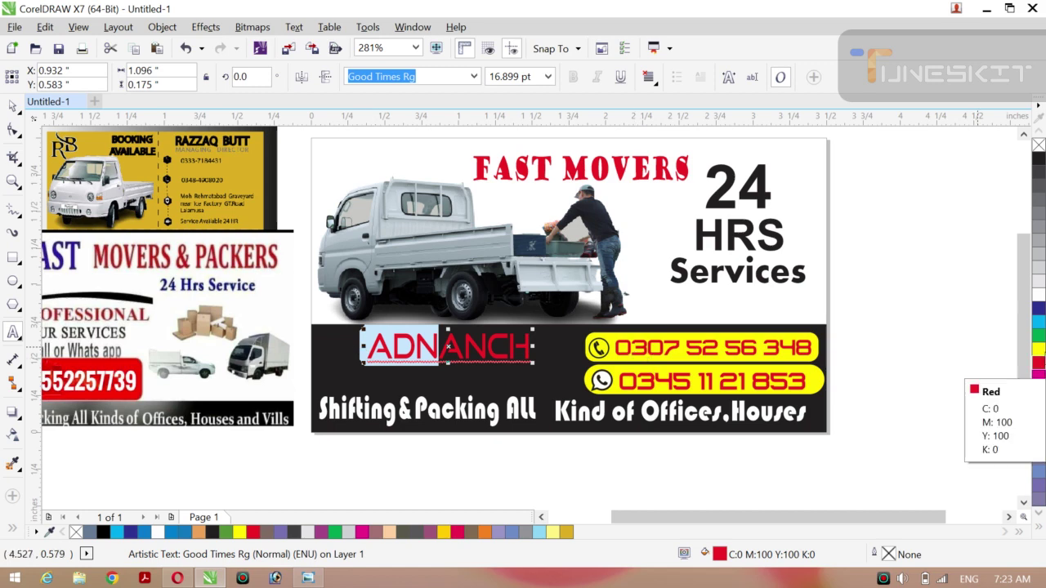
{"action": "left_click", "coordinate": [1040, 349]}
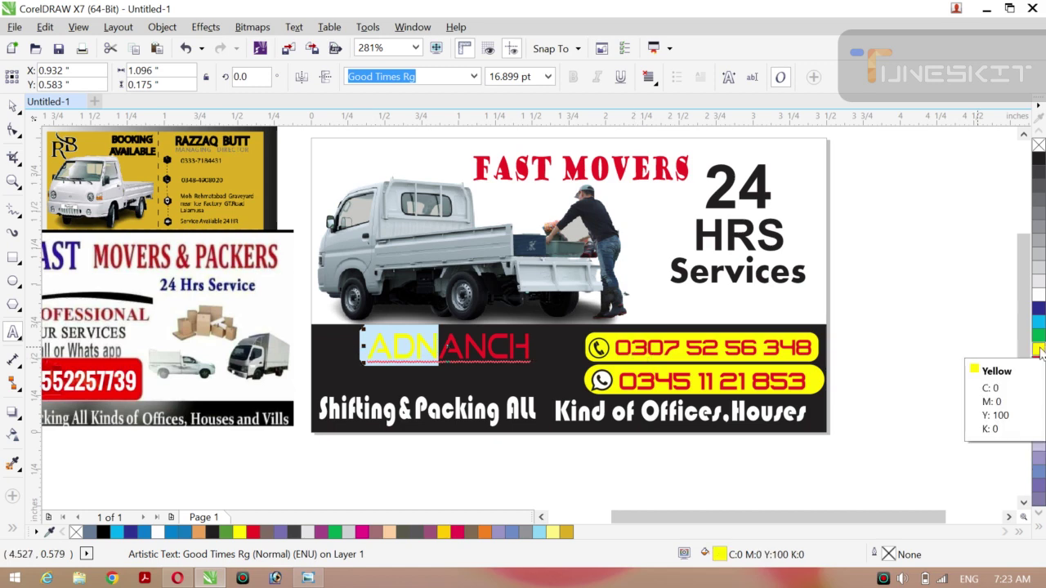
{"action": "left_click", "coordinate": [1038, 338]}
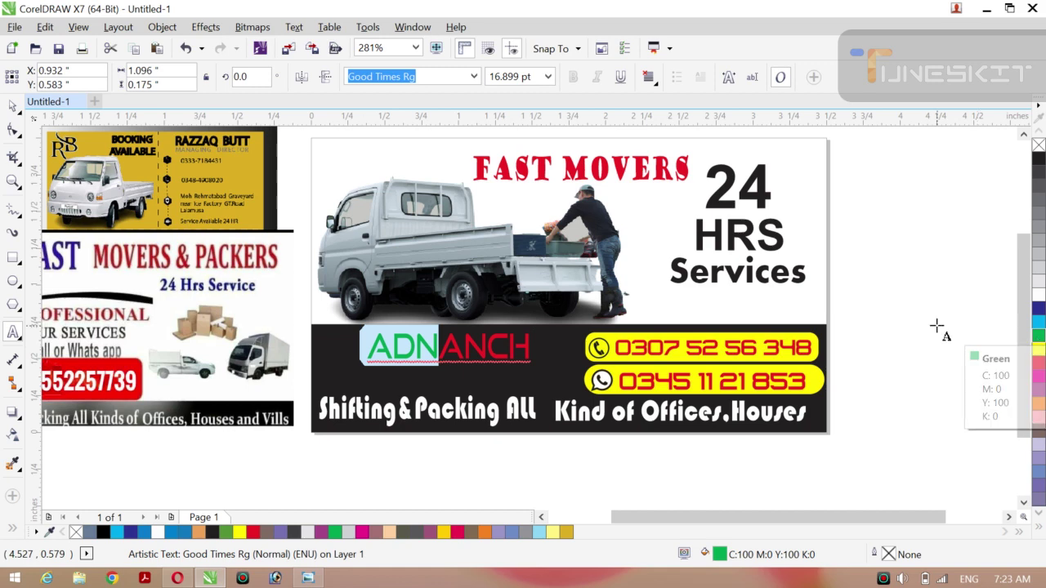
{"action": "left_click", "coordinate": [12, 106]}
{"action": "left_click", "coordinate": [41, 103]}
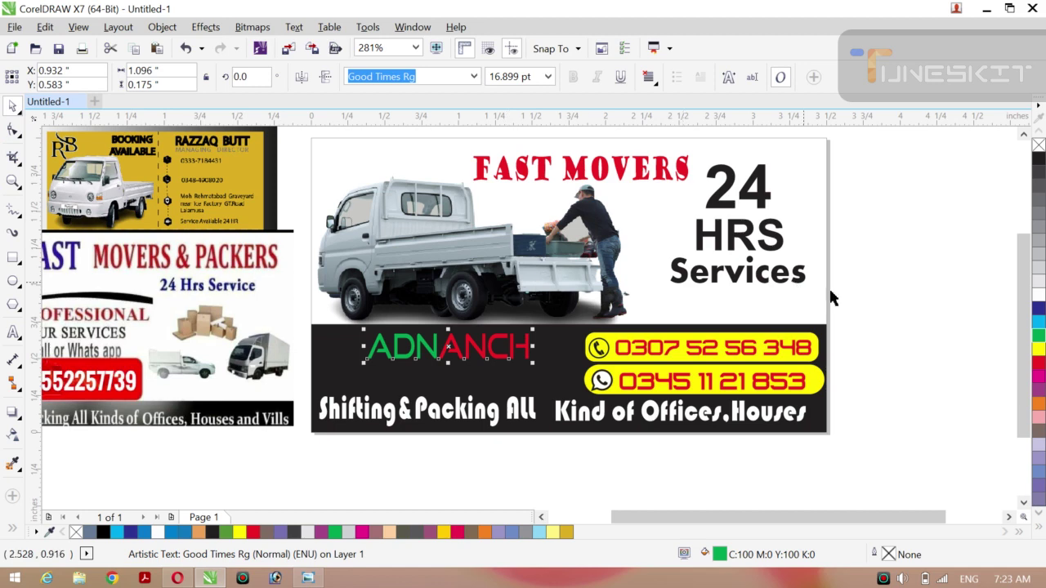
{"action": "key", "text": "ctrl+z"}
{"action": "key", "text": "ctrl+z"}
{"action": "key", "text": "ctrl+z"}
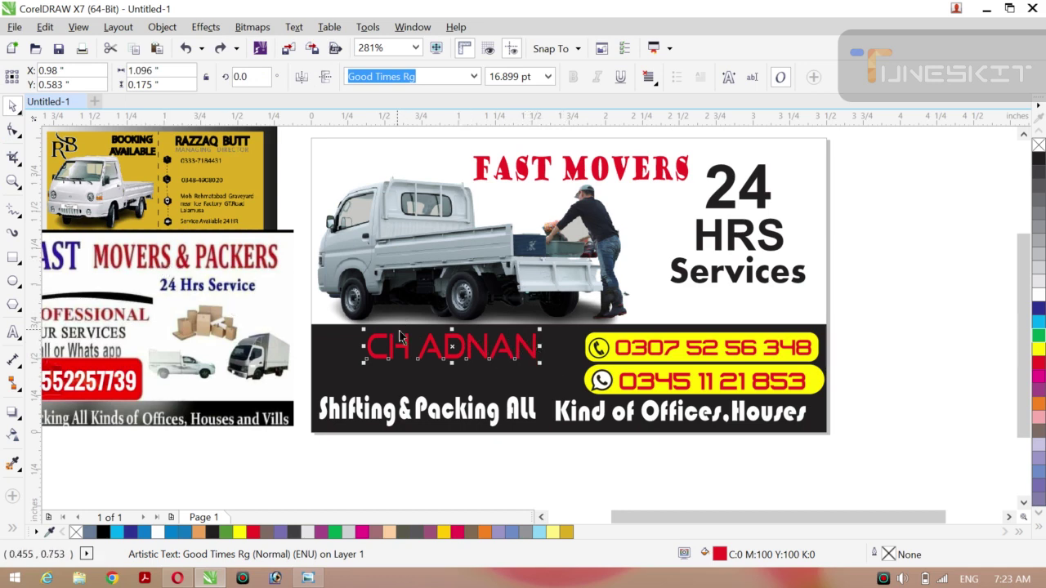
Colour the name's two-letter prefix yellow, then green, in text-editing mode.
{"action": "key", "text": "F8"}
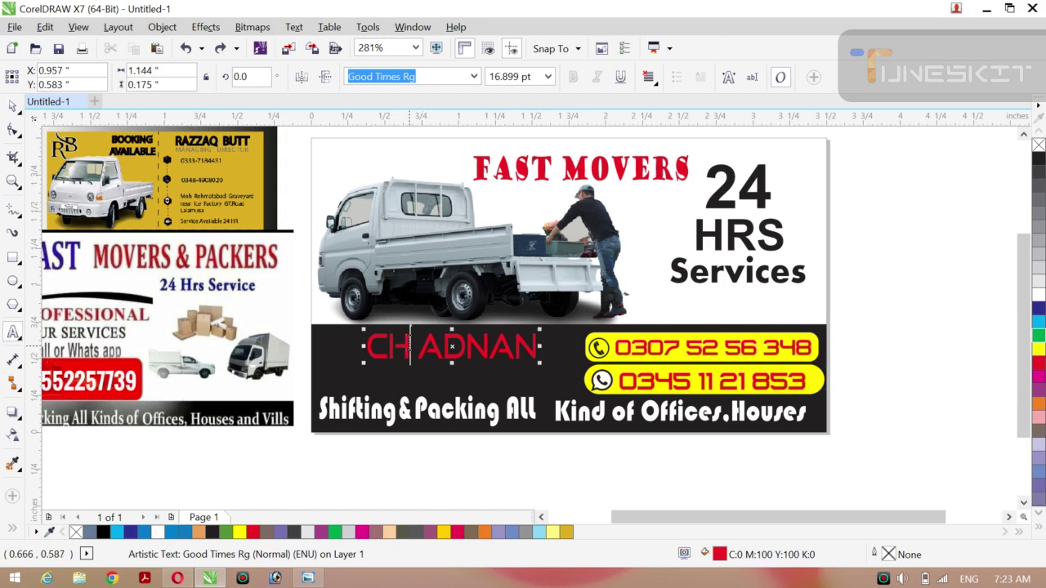
{"action": "left_click_drag", "start_coordinate": [411, 343], "coordinate": [360, 355]}
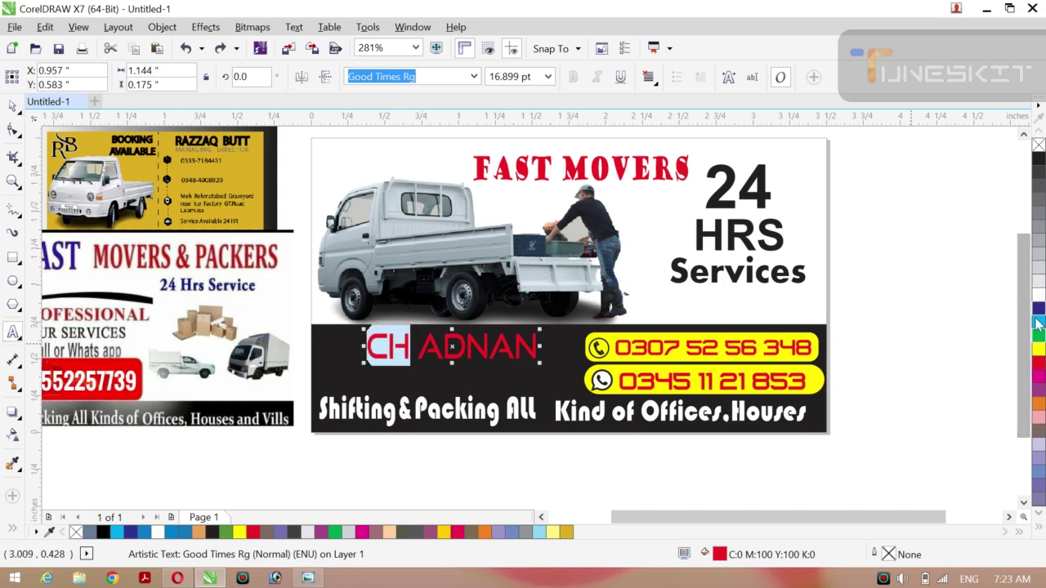
{"action": "left_click", "coordinate": [1038, 351]}
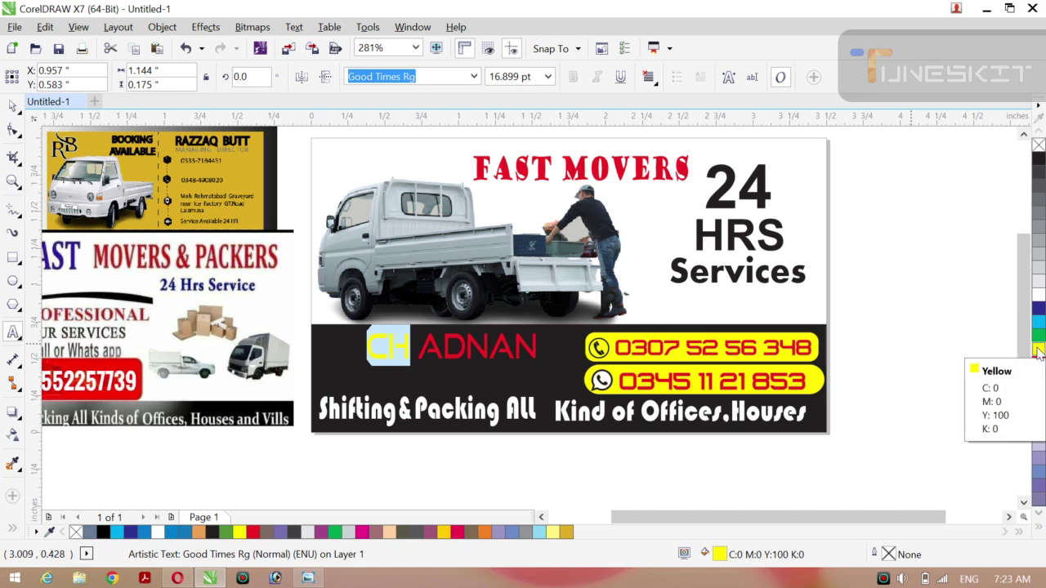
{"action": "left_click", "coordinate": [1037, 335]}
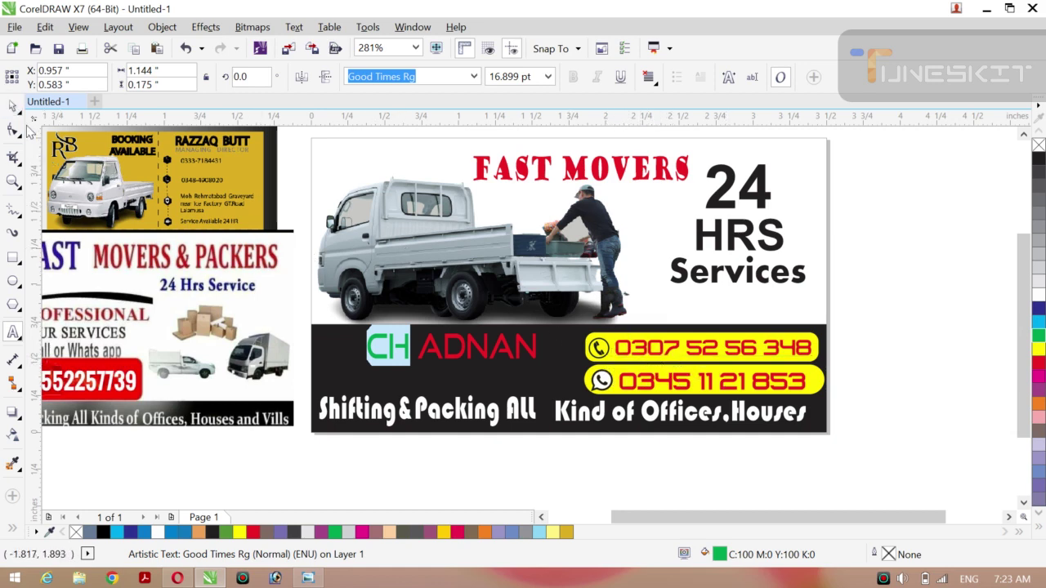
Try white, green, magenta and blue on the whole name, shift it left, and finish with white.
{"action": "left_click", "coordinate": [19, 114]}
{"action": "left_click", "coordinate": [49, 104]}
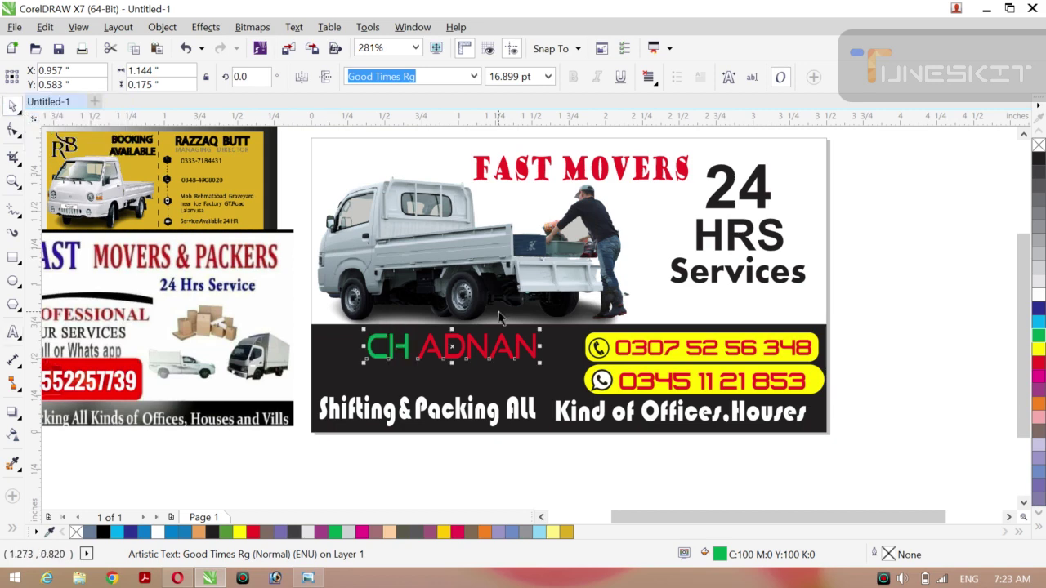
{"action": "left_click", "coordinate": [1038, 296]}
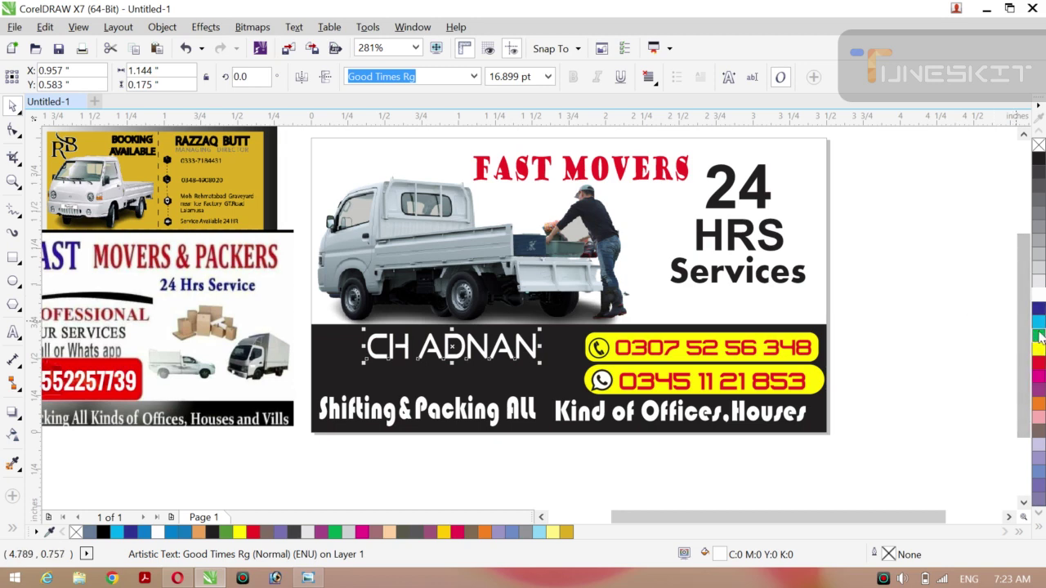
{"action": "left_click", "coordinate": [1038, 335]}
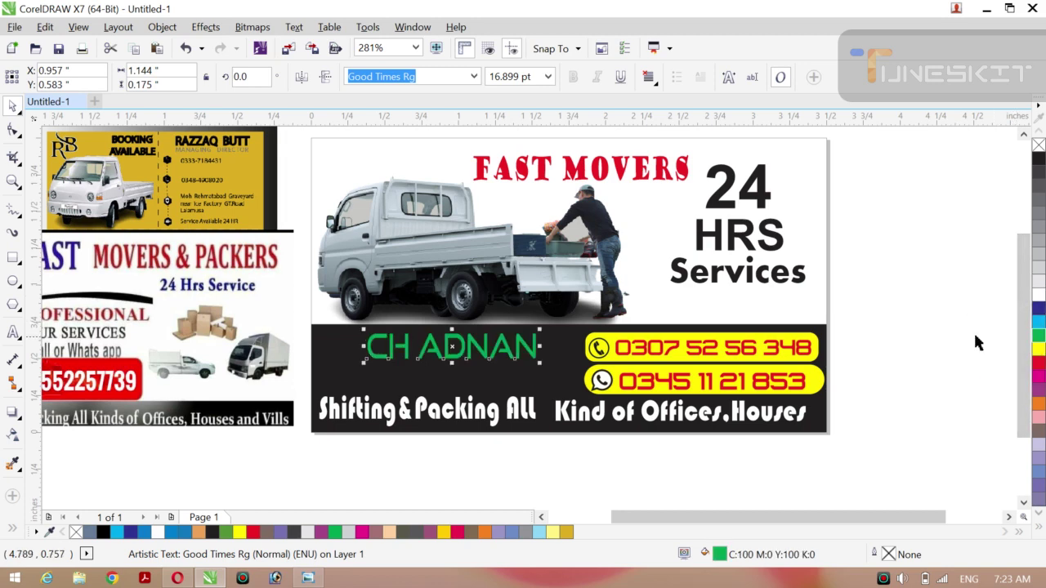
{"action": "left_click", "coordinate": [1039, 381]}
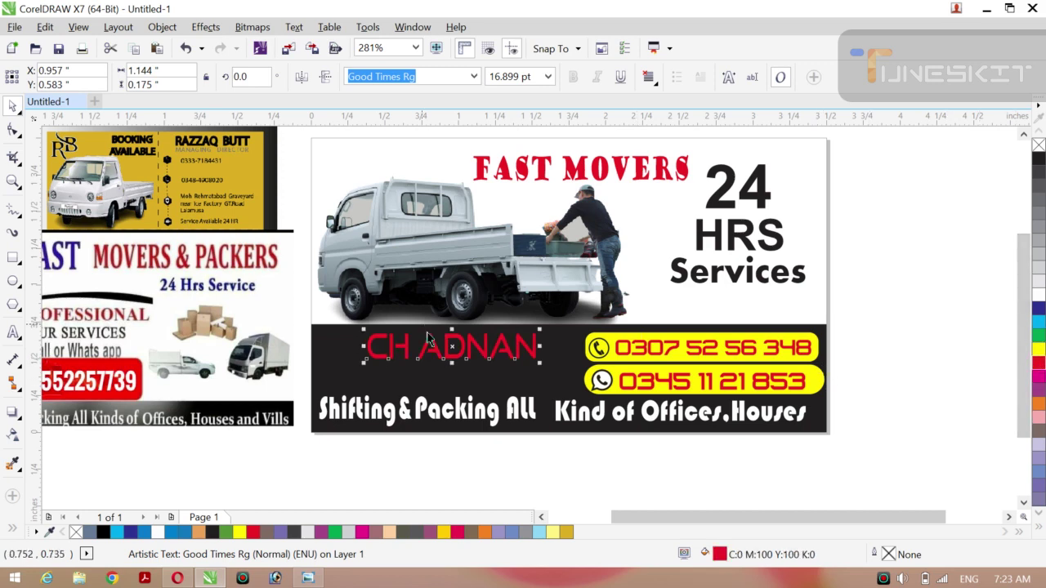
{"action": "left_click_drag", "start_coordinate": [447, 346], "coordinate": [398, 349]}
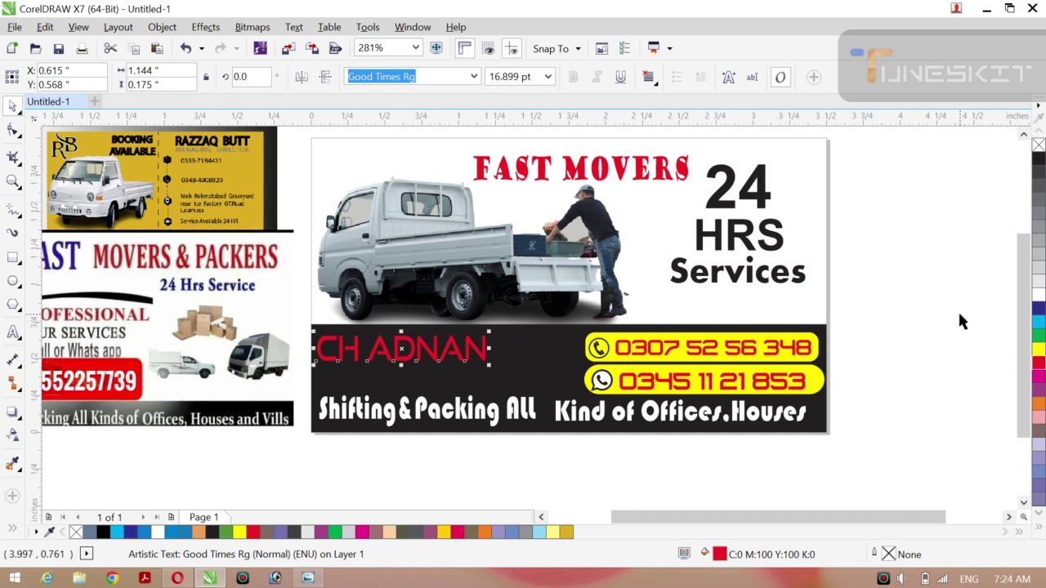
{"action": "left_click", "coordinate": [1038, 308]}
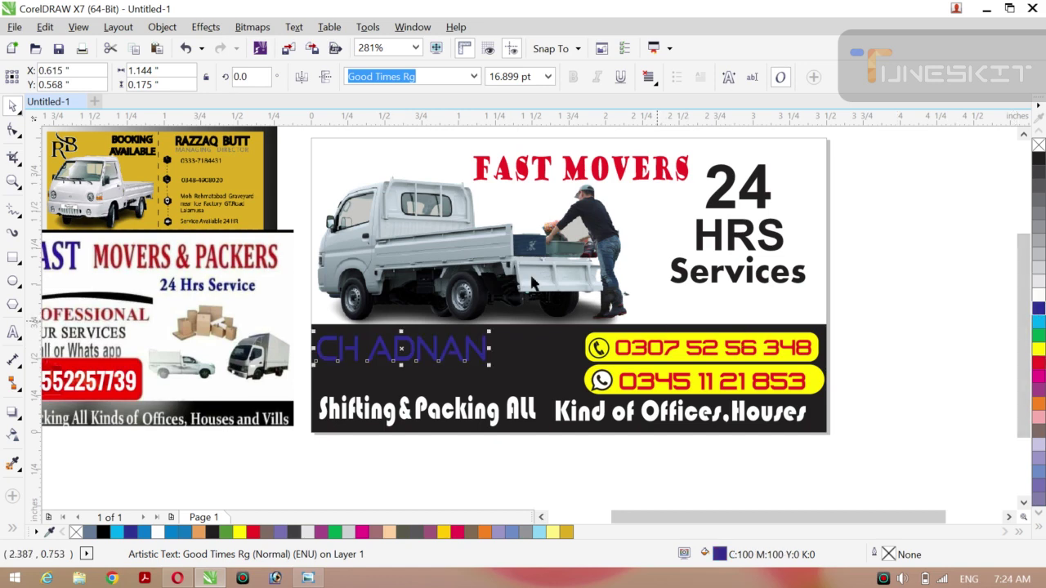
{"action": "left_click", "coordinate": [1039, 296]}
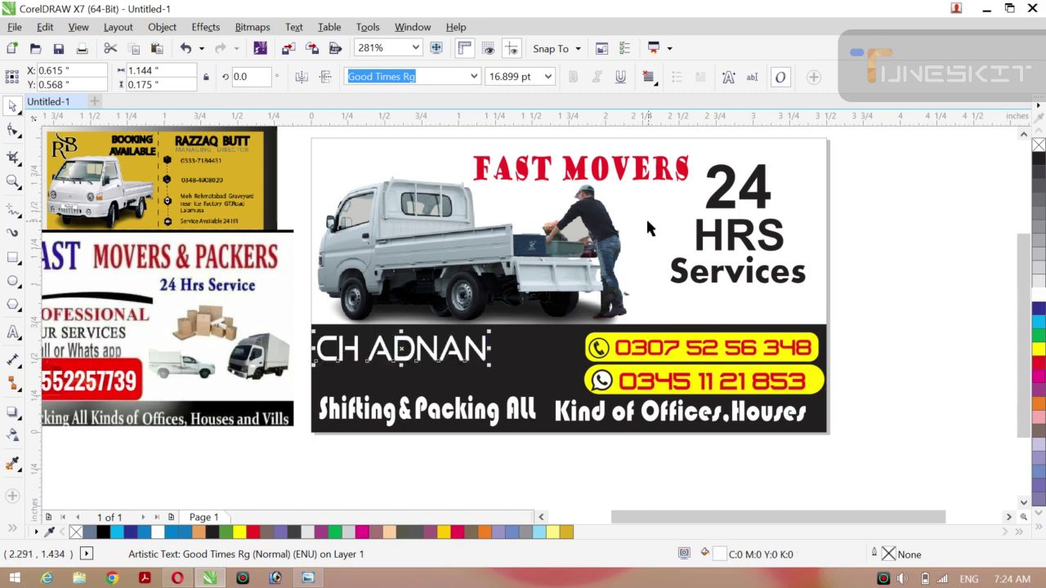
Apply the Goudy Stout font to the white name, widening it to about 1.573 inches.
{"action": "left_click", "coordinate": [474, 77]}
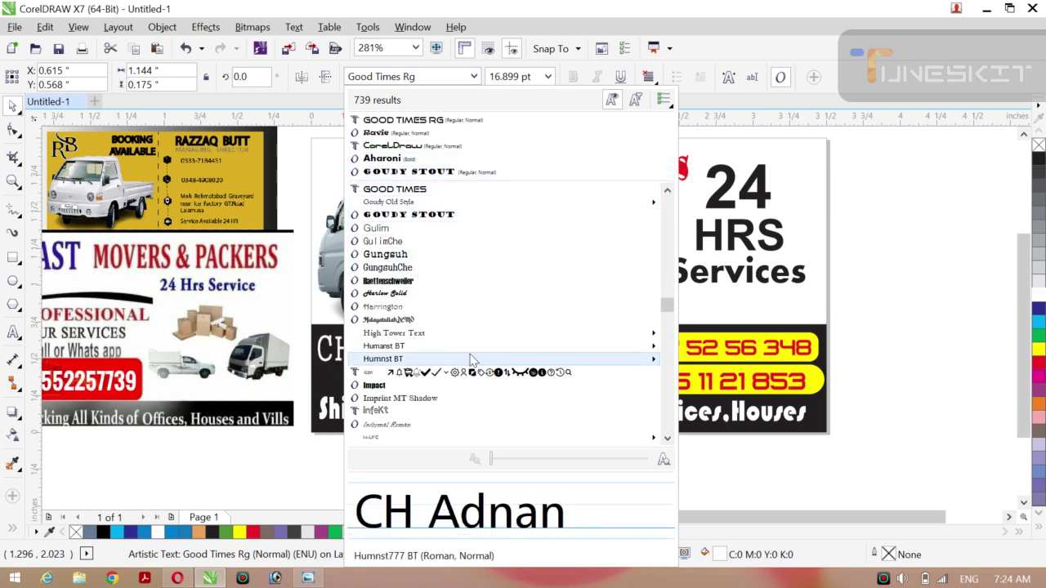
{"action": "scroll", "coordinate": [660, 236], "scroll_direction": "up", "scroll_amount": 1}
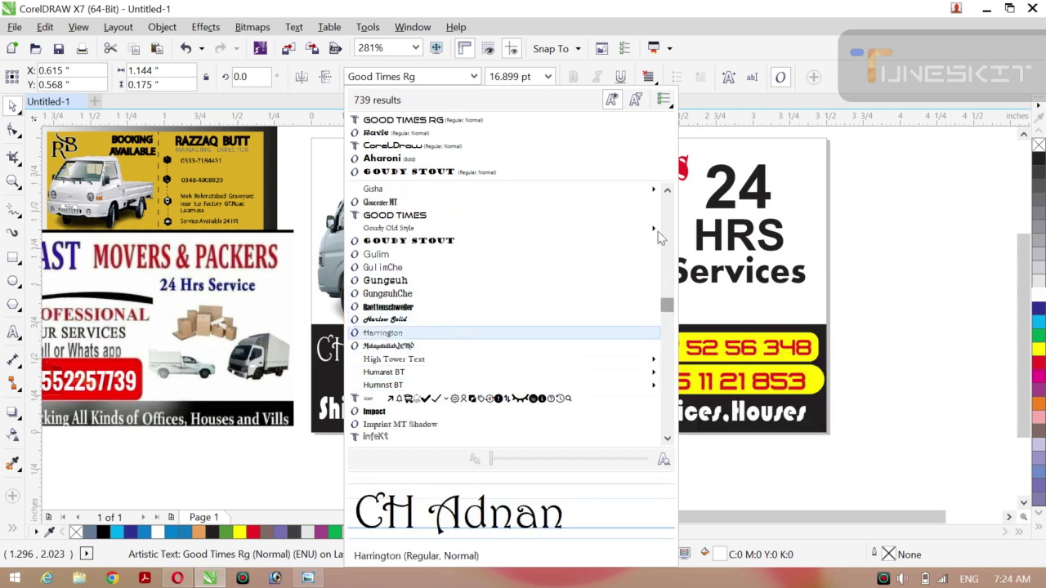
{"action": "scroll", "coordinate": [661, 237], "scroll_direction": "up", "scroll_amount": 15}
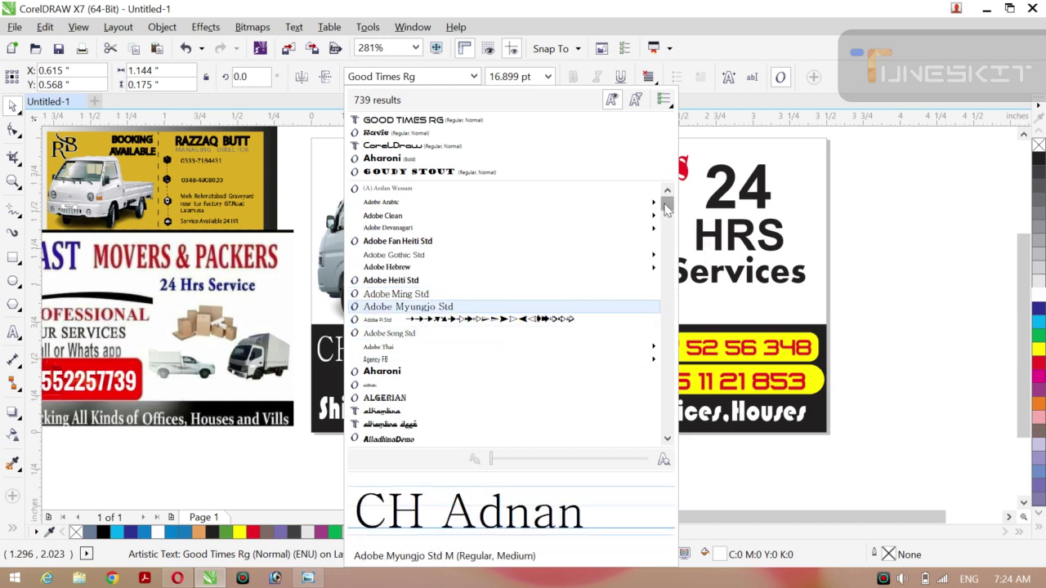
{"action": "scroll", "coordinate": [666, 280], "scroll_direction": "down", "scroll_amount": 10}
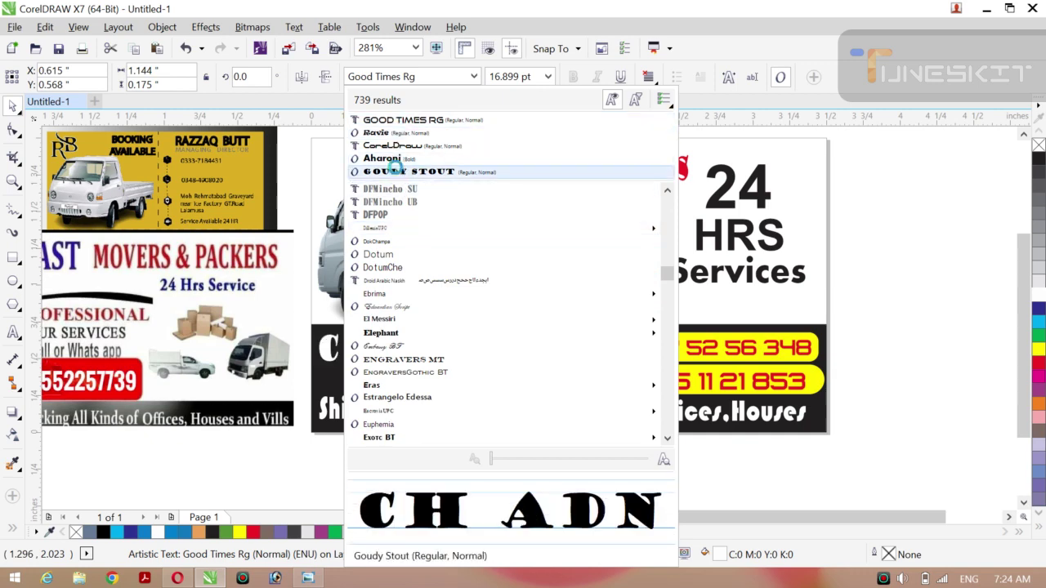
{"action": "left_click", "coordinate": [394, 172]}
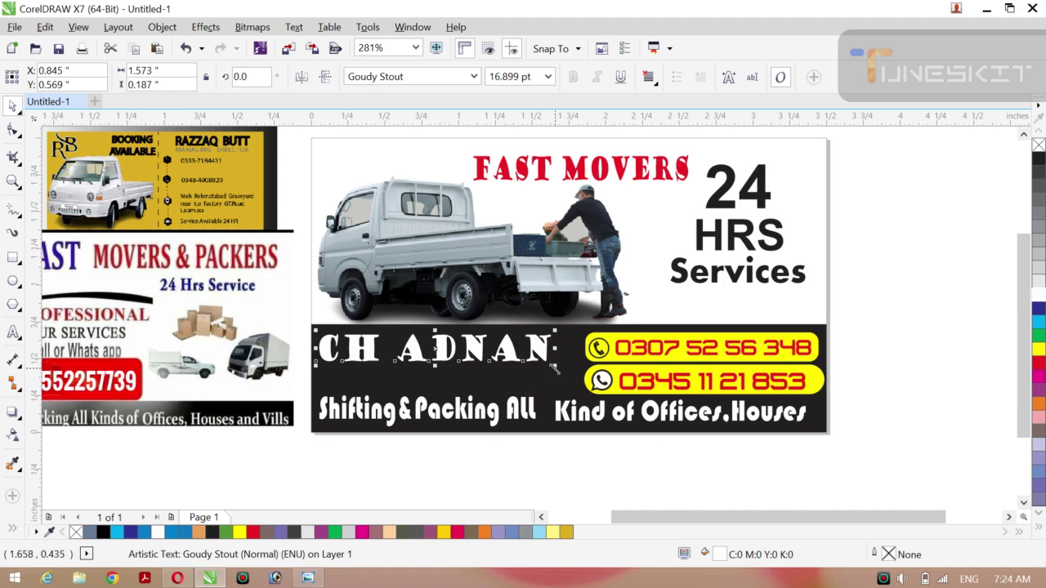
Shrink the name to about 0.859 inch wide above Shifting & Packing All, stretch it taller, and fill it yellow.
{"action": "left_click_drag", "start_coordinate": [554, 369], "coordinate": [523, 361]}
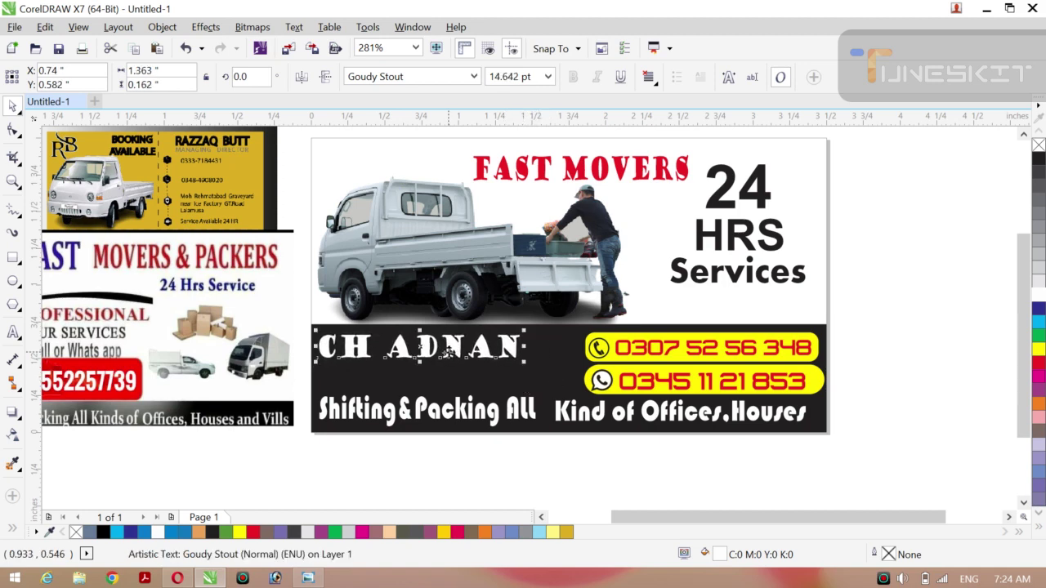
{"action": "left_click_drag", "start_coordinate": [419, 349], "coordinate": [425, 347]}
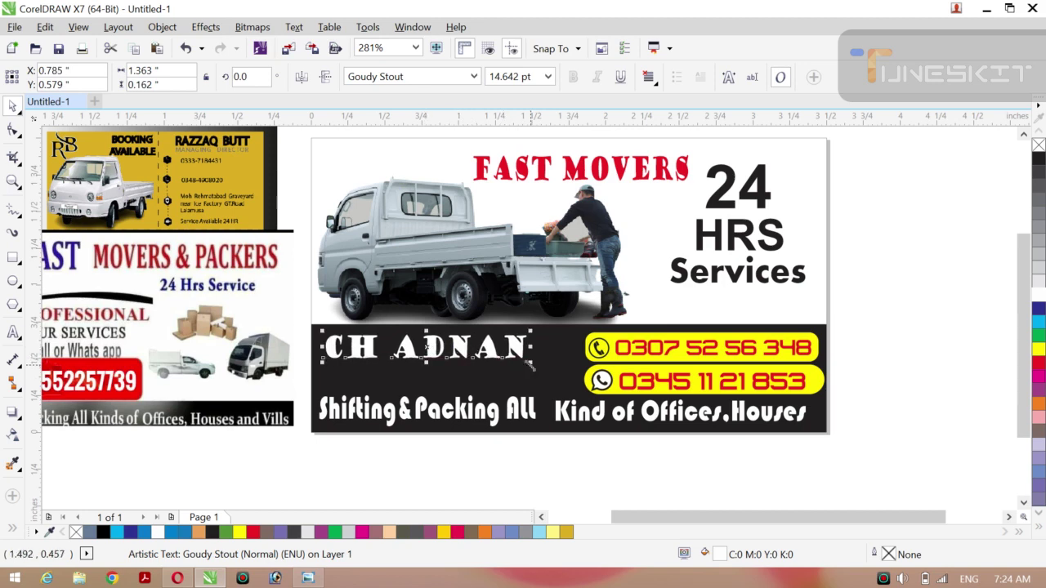
{"action": "left_click_drag", "start_coordinate": [530, 366], "coordinate": [499, 363]}
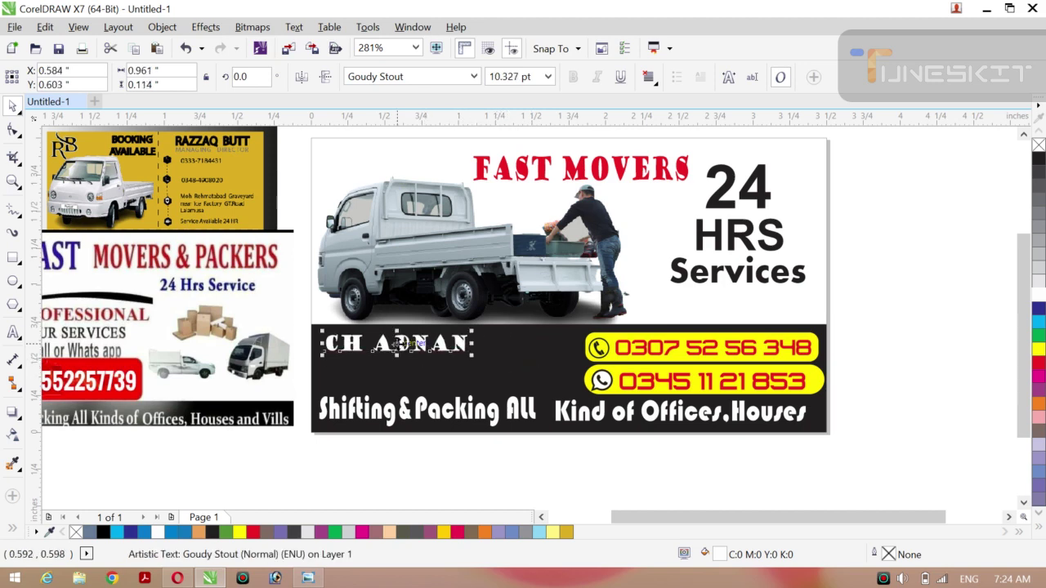
{"action": "left_click_drag", "start_coordinate": [398, 344], "coordinate": [393, 346]}
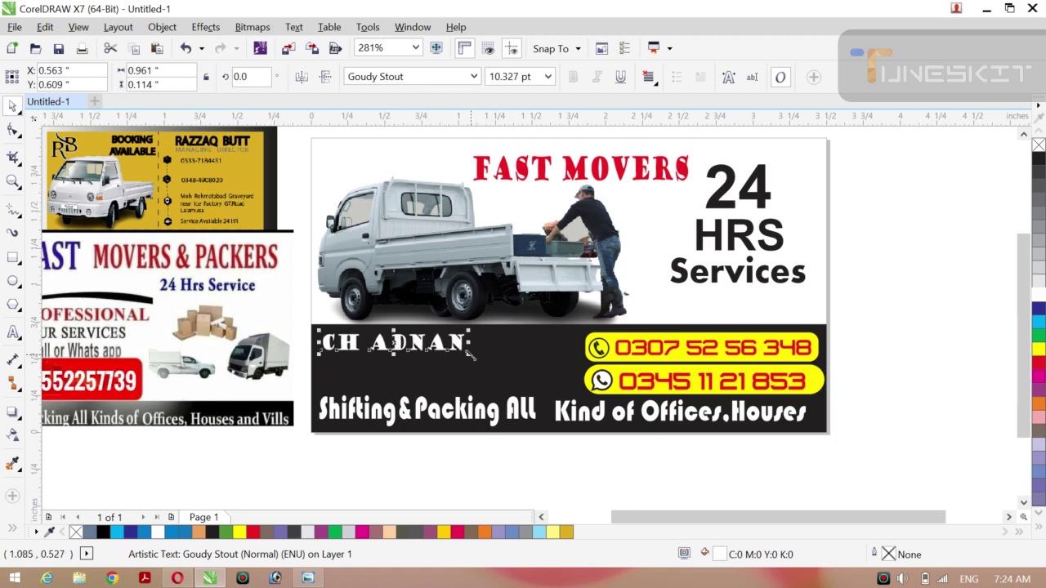
{"action": "left_click_drag", "start_coordinate": [470, 356], "coordinate": [419, 374]}
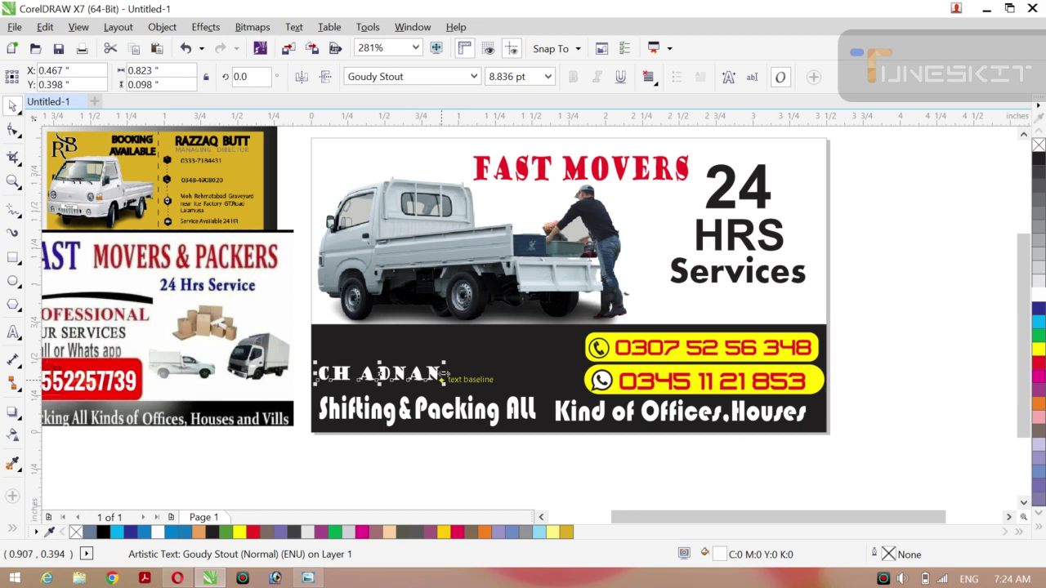
{"action": "left_click", "coordinate": [449, 374]}
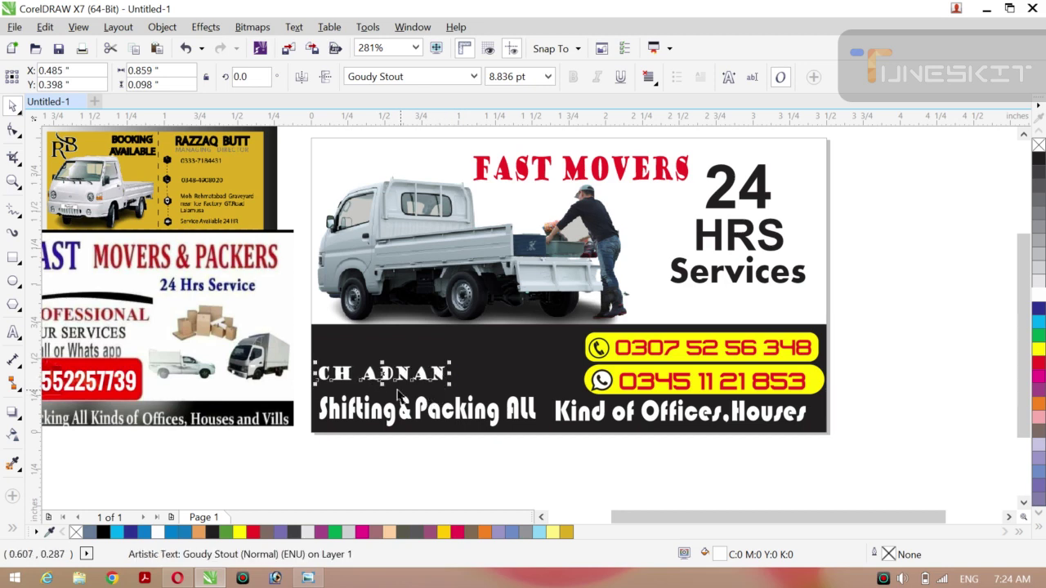
{"action": "left_click_drag", "start_coordinate": [381, 389], "coordinate": [381, 372]}
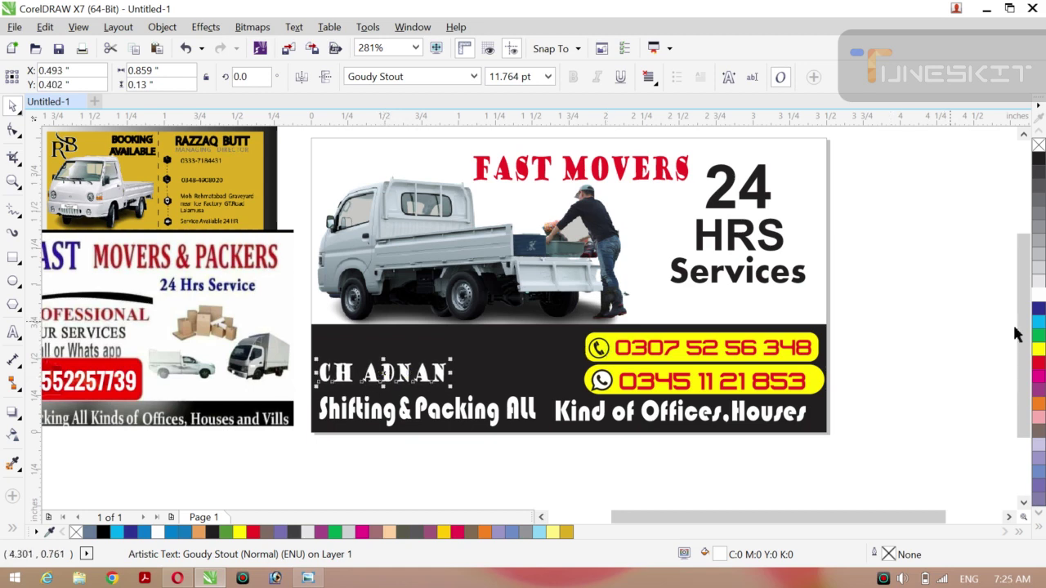
{"action": "left_click", "coordinate": [1038, 349]}
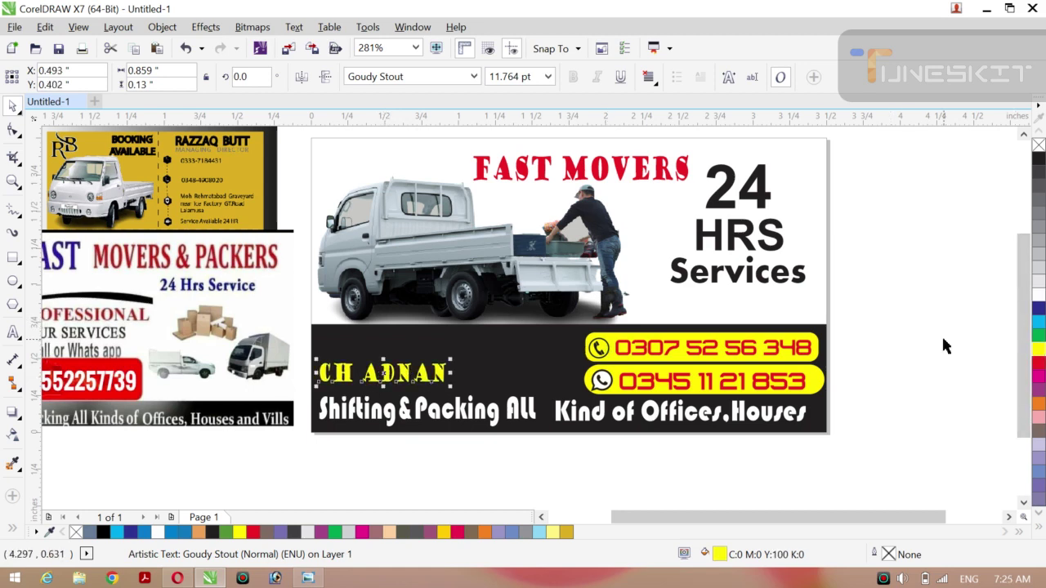
{"action": "left_click", "coordinate": [917, 328]}
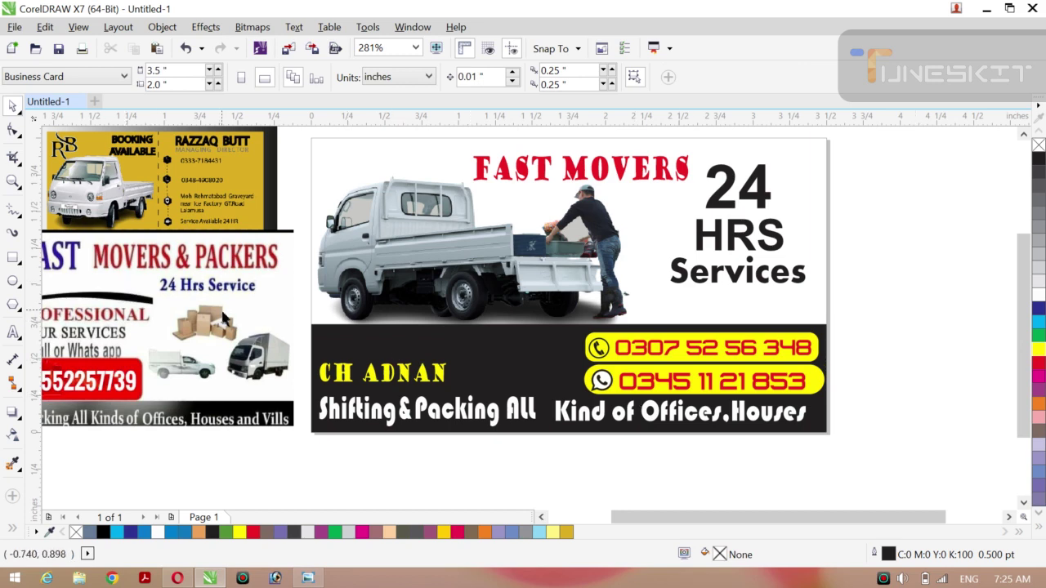
Move the reference card image up-left and draw a 3.5-inch Pen line along the band's top edge.
{"action": "left_click_drag", "start_coordinate": [226, 319], "coordinate": [172, 307]}
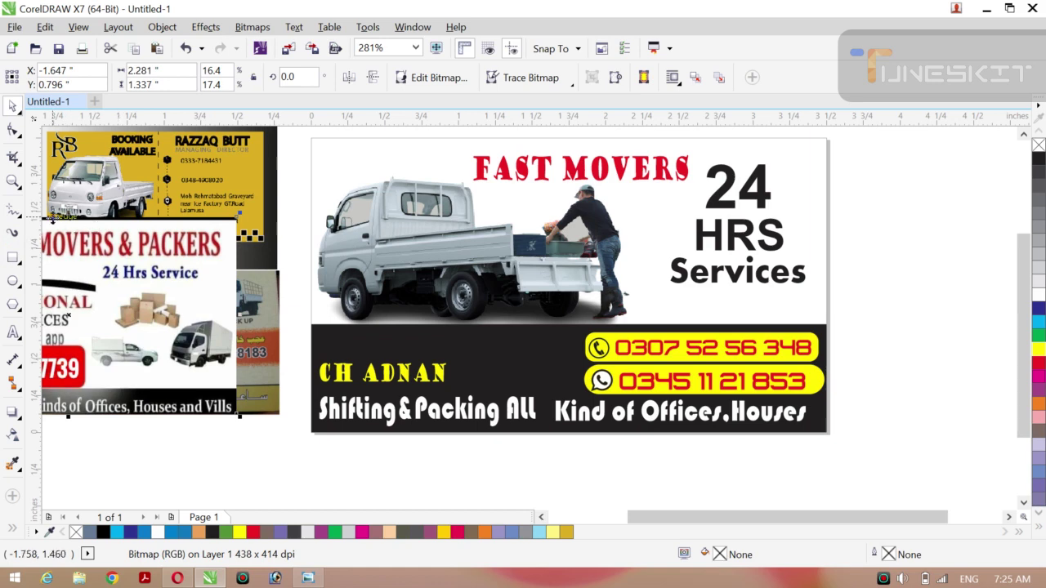
{"action": "left_click", "coordinate": [22, 219]}
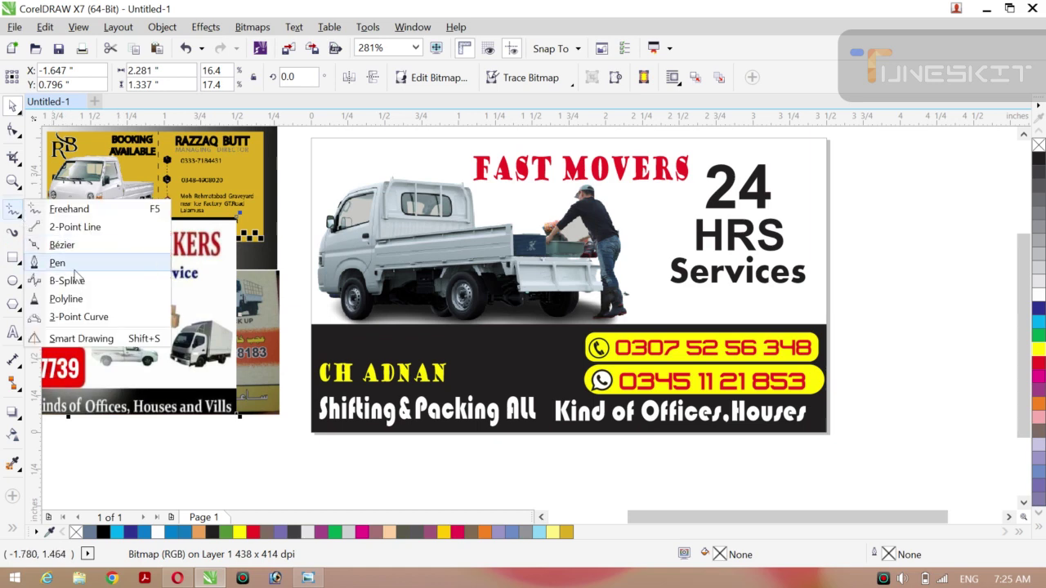
{"action": "left_click", "coordinate": [73, 269]}
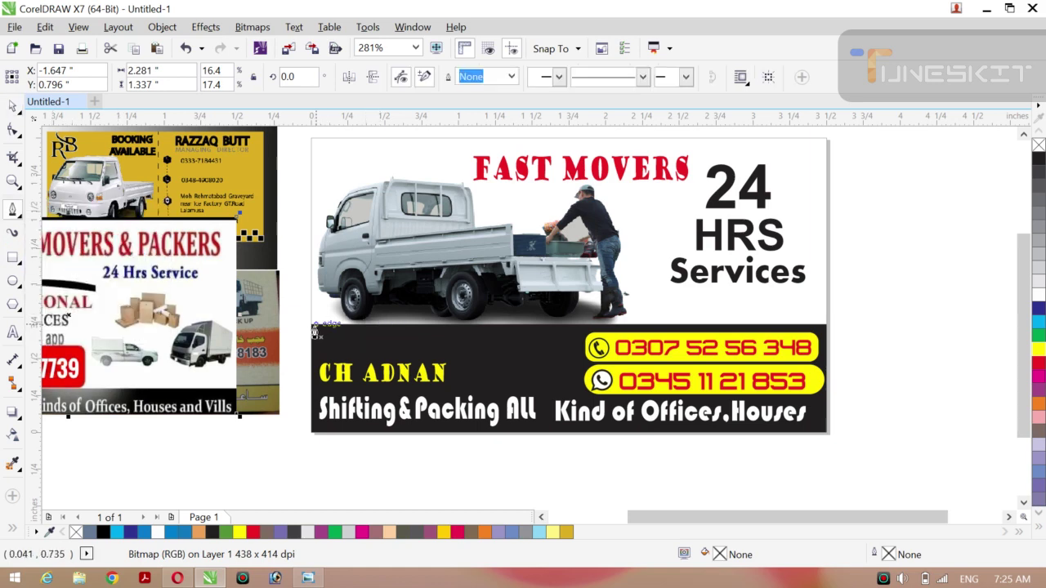
{"action": "left_click", "coordinate": [311, 330]}
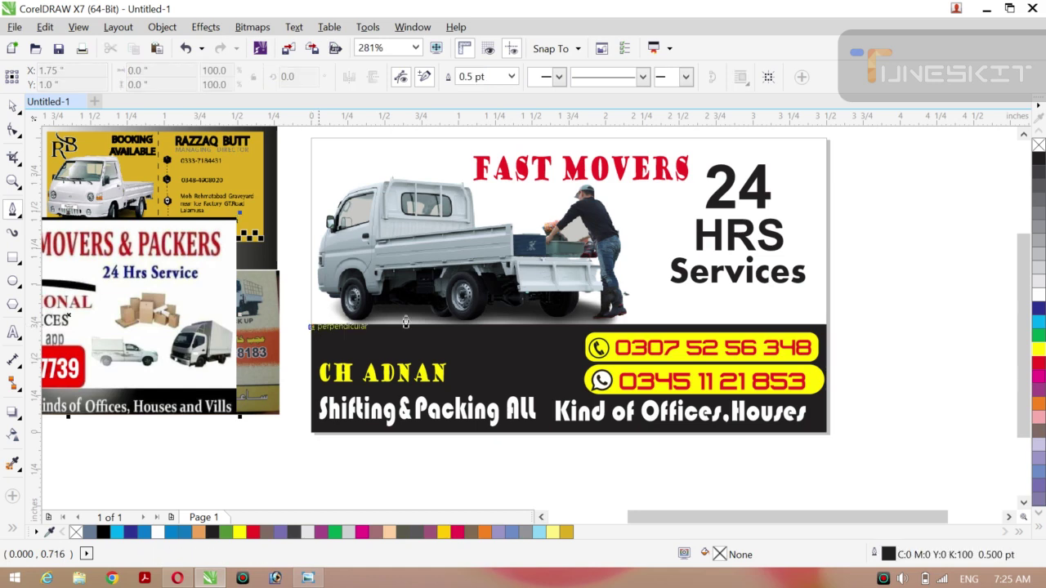
{"action": "double_click", "coordinate": [826, 325]}
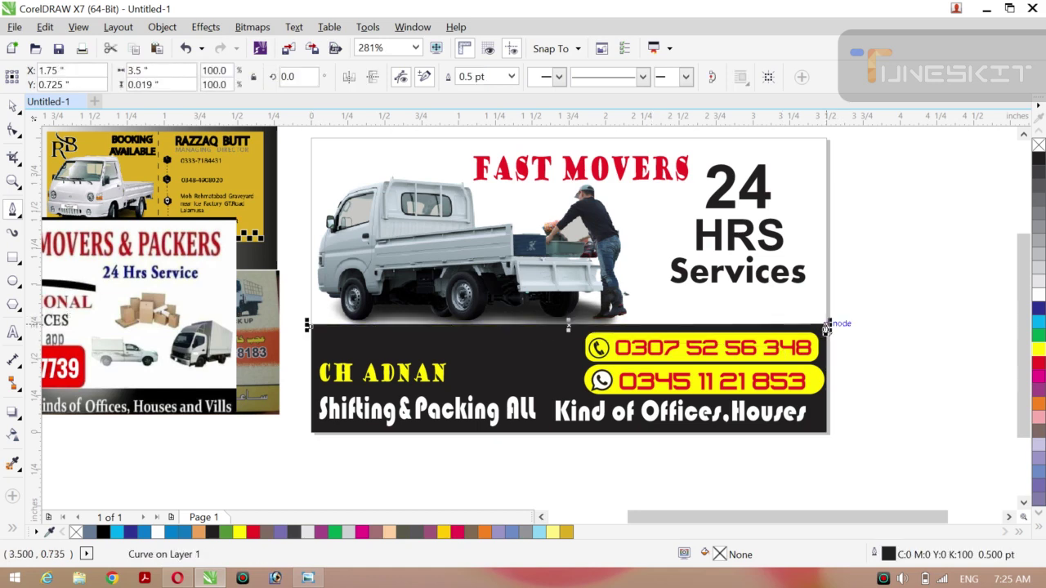
{"action": "key", "text": "Escape"}
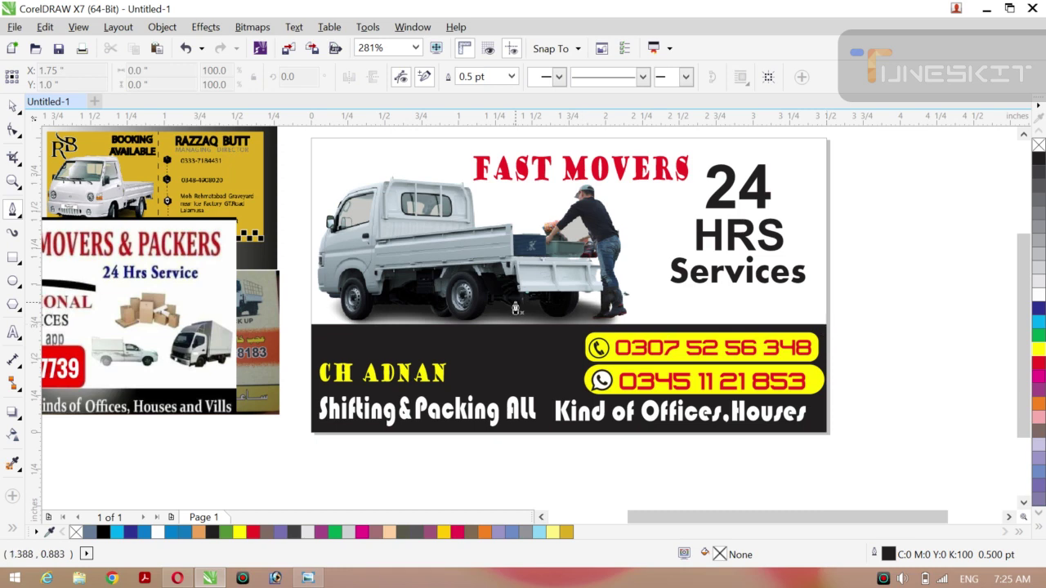
Return to the Pick tool and select the dark lower band rectangle.
{"action": "left_click", "coordinate": [20, 115]}
{"action": "left_click", "coordinate": [56, 105]}
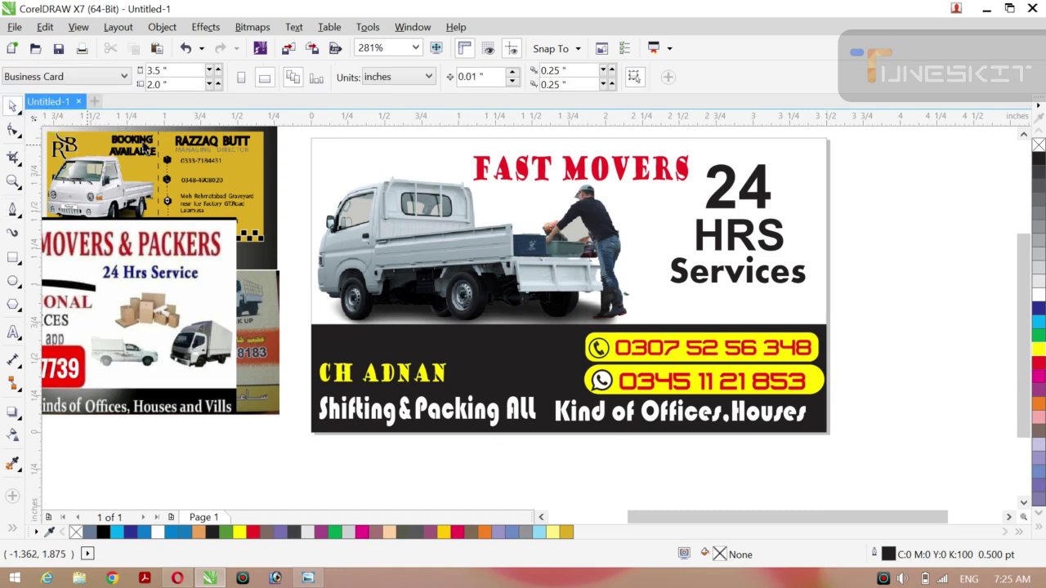
{"action": "left_click", "coordinate": [491, 363]}
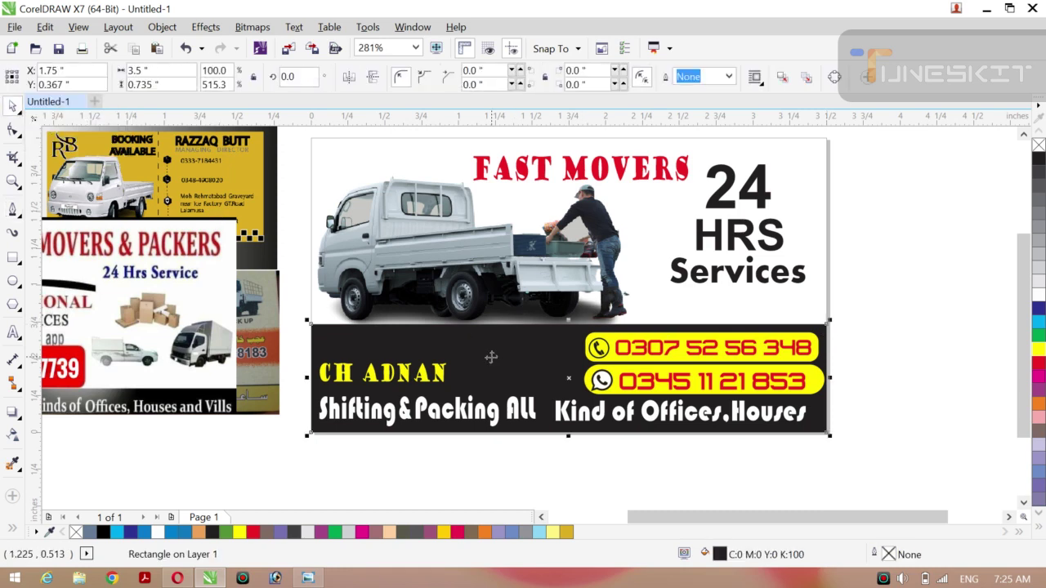
{"action": "left_click", "coordinate": [1040, 364]}
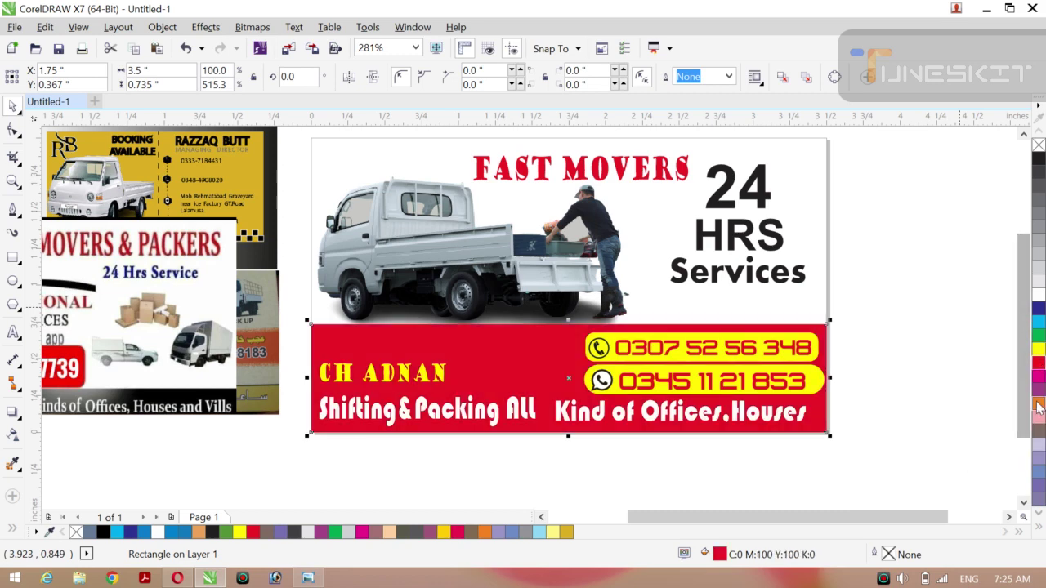
{"action": "left_click", "coordinate": [1039, 434]}
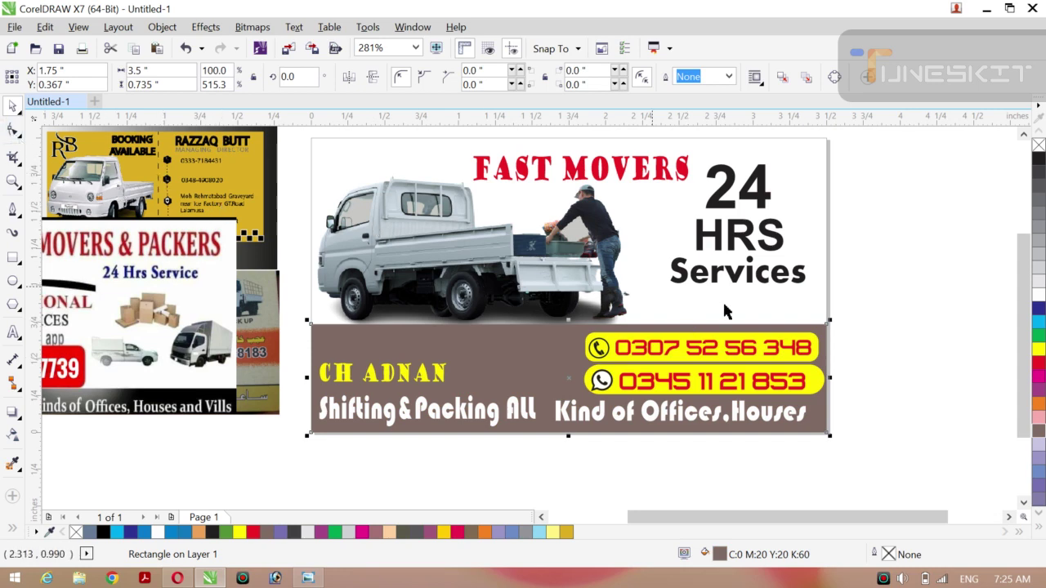
{"action": "left_click", "coordinate": [1039, 158]}
Apply a linear fountain fill across the band from black to grey-brown, adjusting its start and end points.
{"action": "key", "text": "g"}
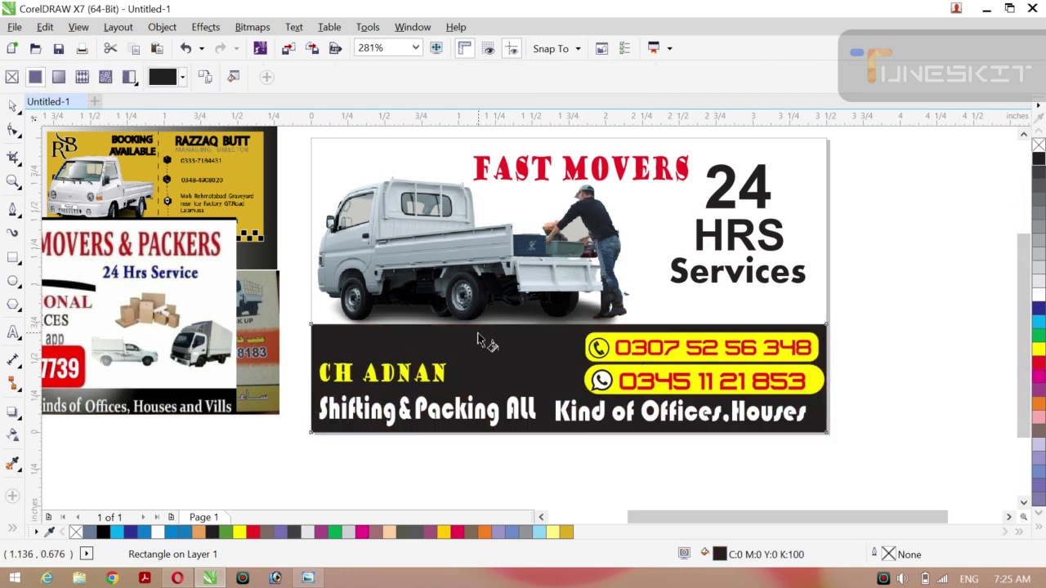
{"action": "left_click_drag", "start_coordinate": [346, 333], "coordinate": [820, 418]}
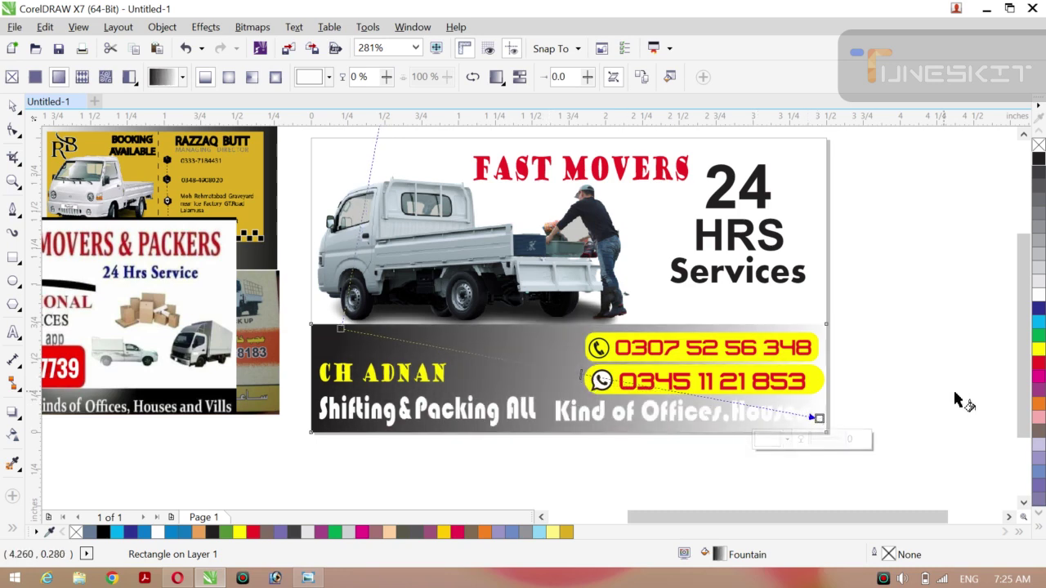
{"action": "left_click", "coordinate": [1039, 390]}
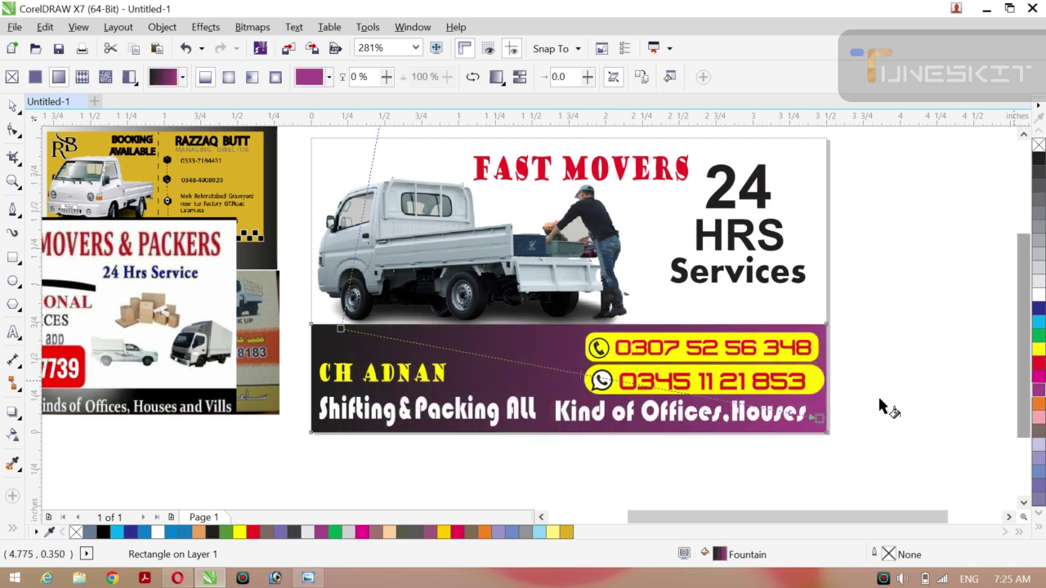
{"action": "left_click_drag", "start_coordinate": [817, 419], "coordinate": [840, 413]}
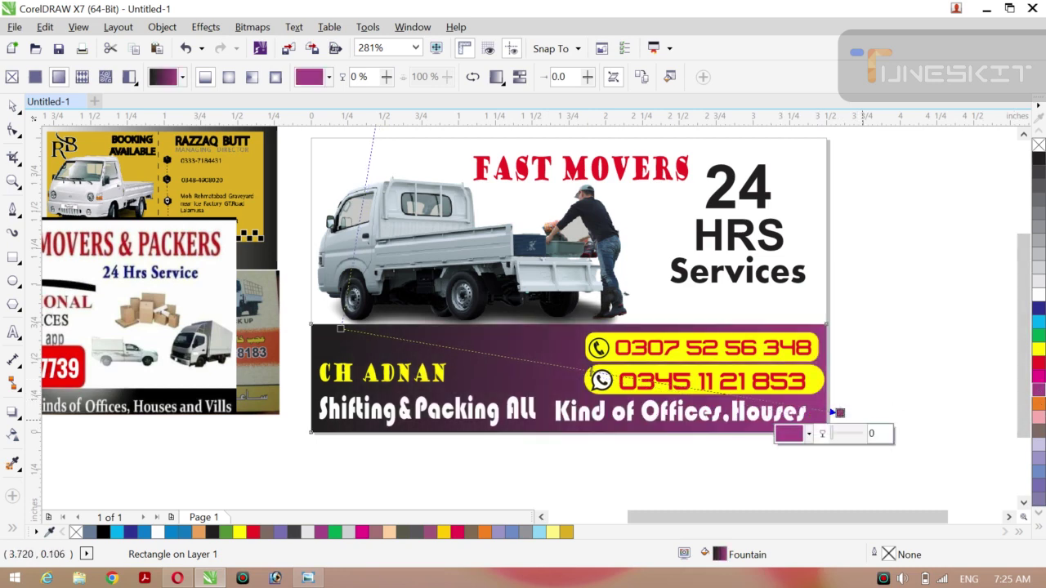
{"action": "left_click", "coordinate": [1039, 431]}
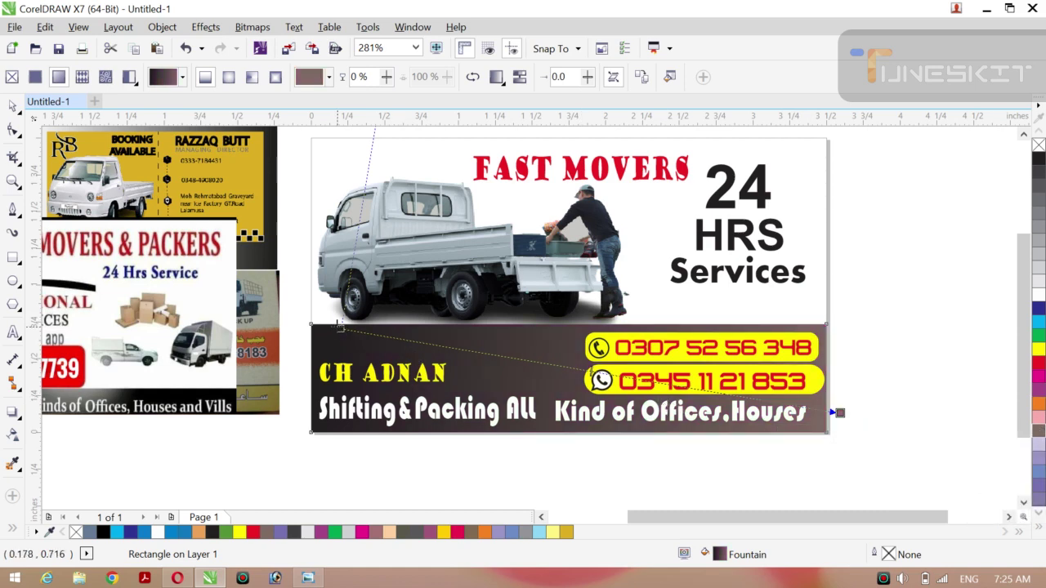
{"action": "left_click_drag", "start_coordinate": [341, 326], "coordinate": [369, 331]}
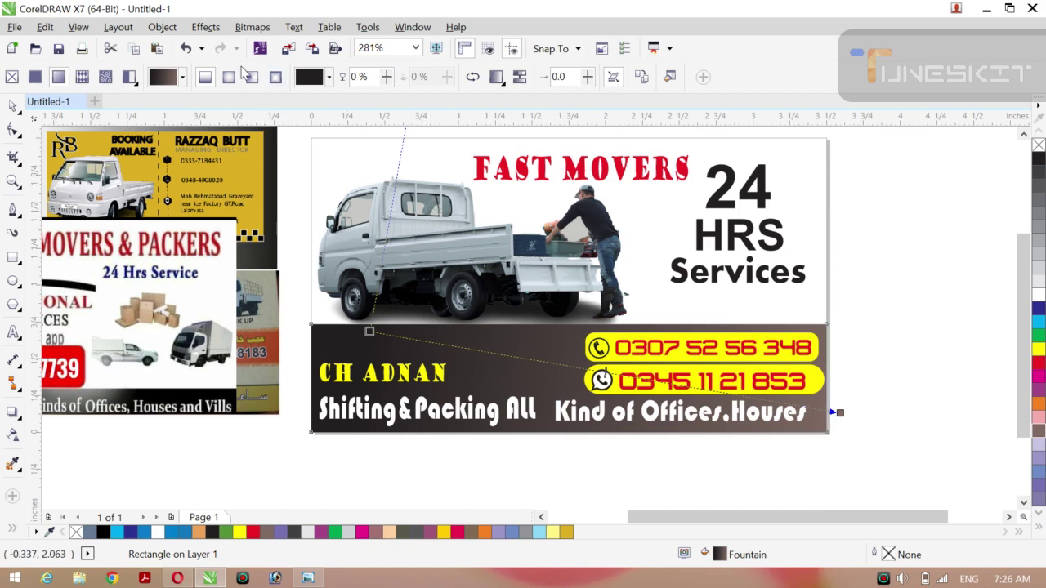
Switch the bottom band's gradient to conical and adjust its centre, size and angle.
{"action": "left_click", "coordinate": [252, 78]}
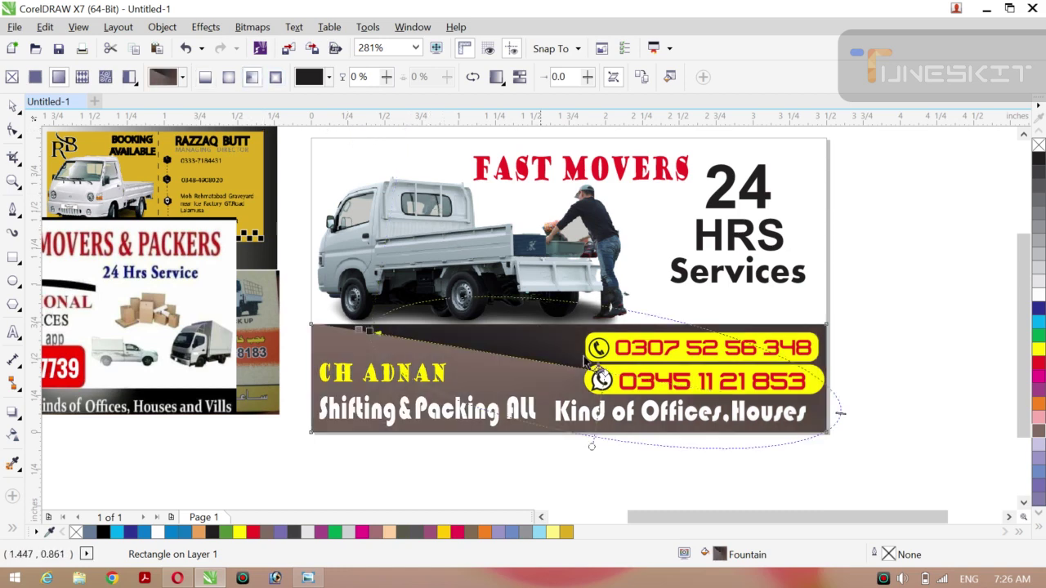
{"action": "left_click_drag", "start_coordinate": [601, 378], "coordinate": [605, 404]}
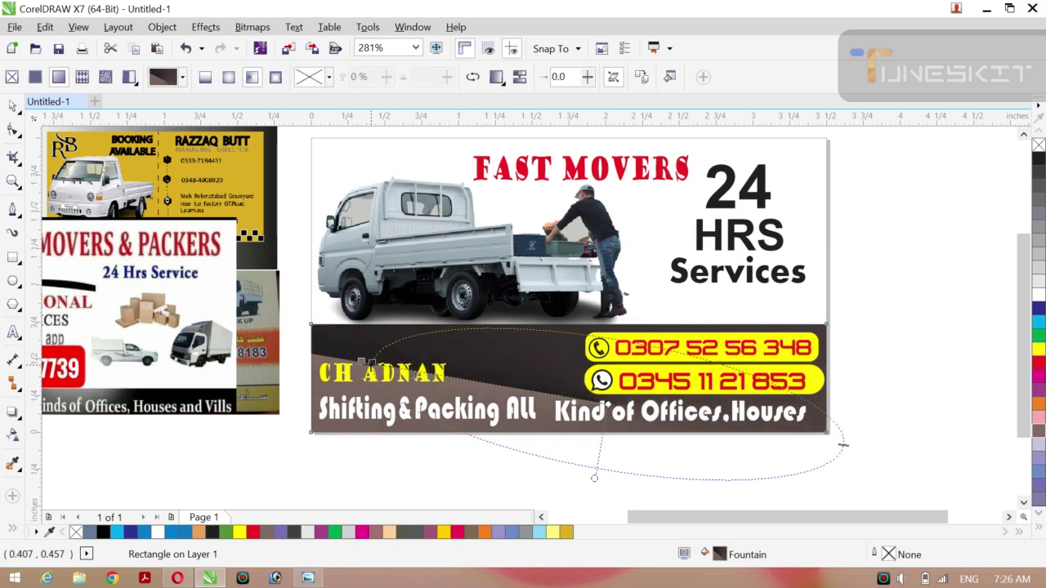
{"action": "left_click_drag", "start_coordinate": [362, 361], "coordinate": [335, 342]}
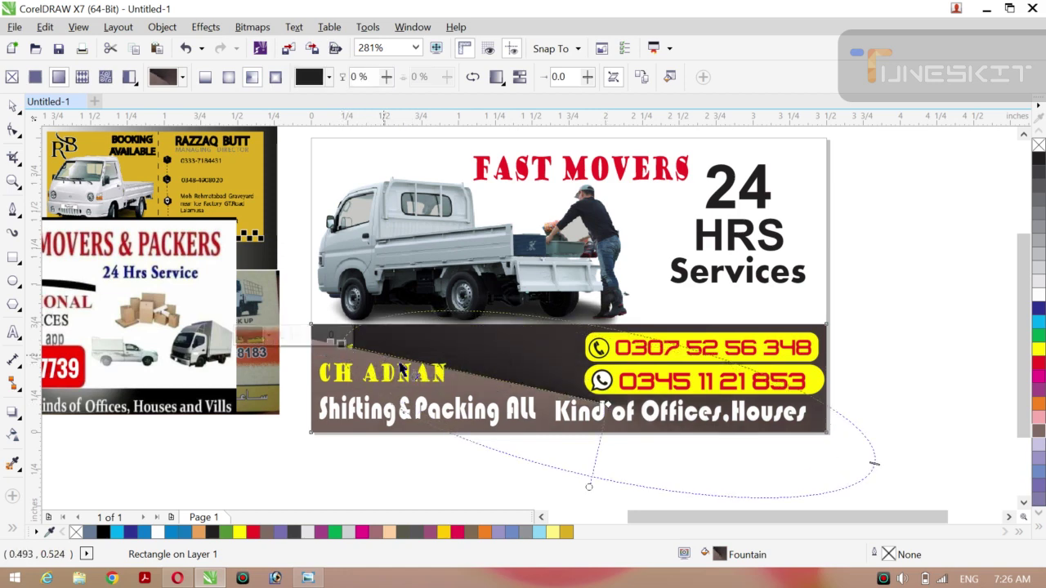
{"action": "left_click_drag", "start_coordinate": [402, 369], "coordinate": [340, 344]}
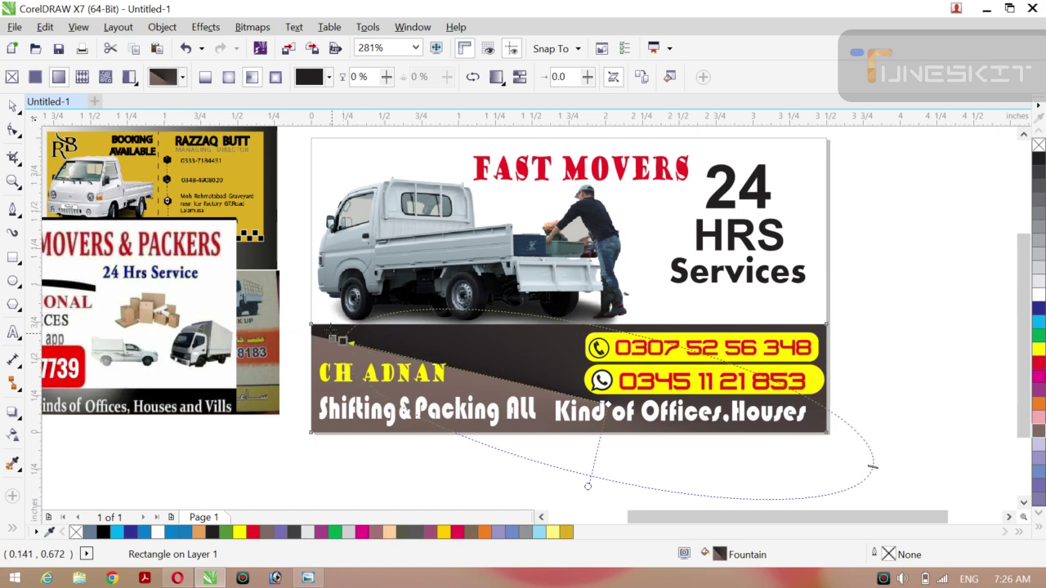
{"action": "left_click_drag", "start_coordinate": [331, 332], "coordinate": [340, 330]}
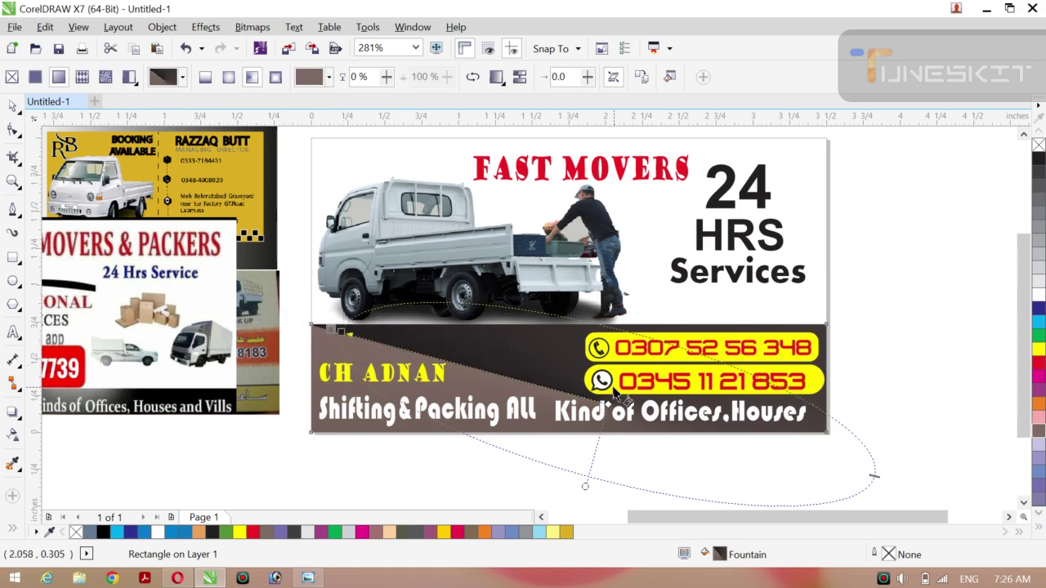
{"action": "left_click_drag", "start_coordinate": [605, 403], "coordinate": [606, 399]}
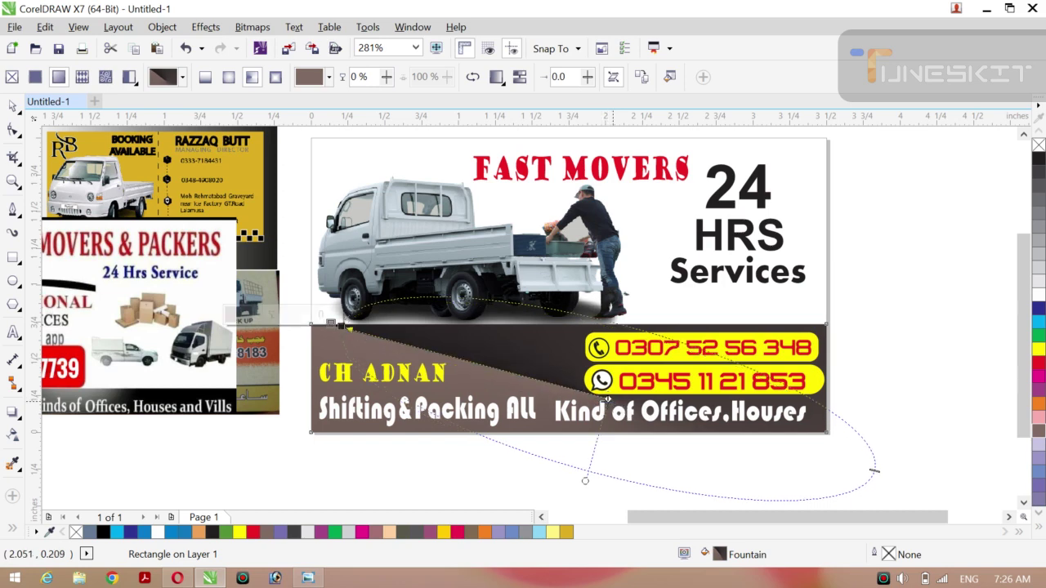
{"action": "left_click", "coordinate": [19, 112]}
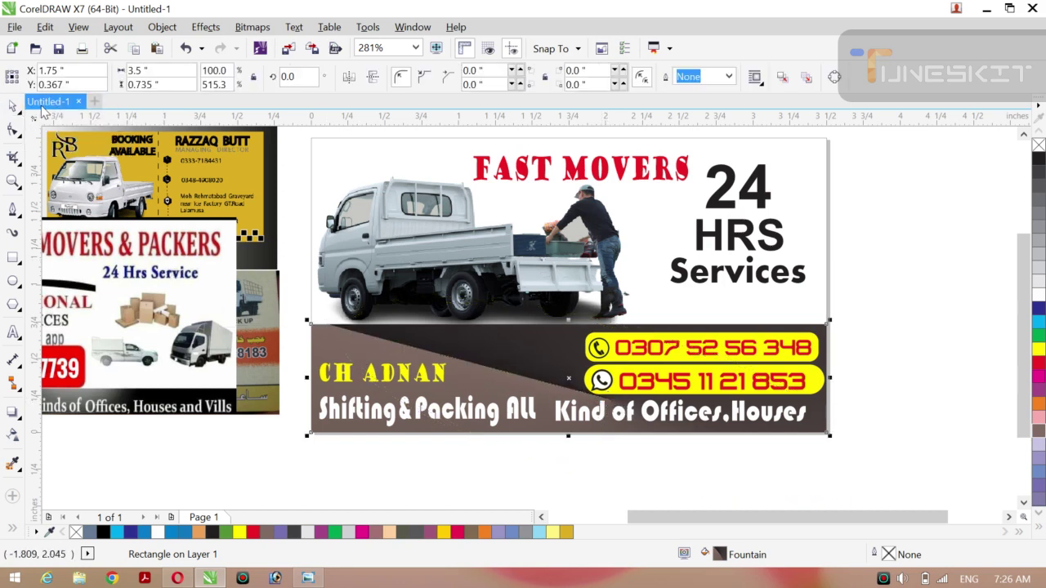
{"action": "left_click", "coordinate": [945, 301]}
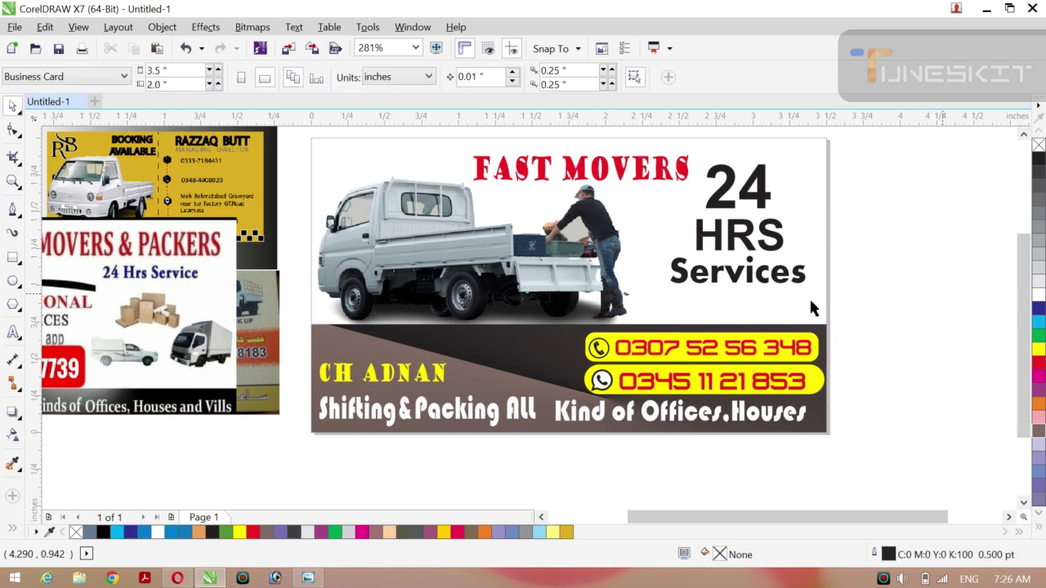
Apply a linear gradient across the top yellow pill with a grey-brown start colour.
{"action": "left_click", "coordinate": [717, 359]}
{"action": "key", "text": "g"}
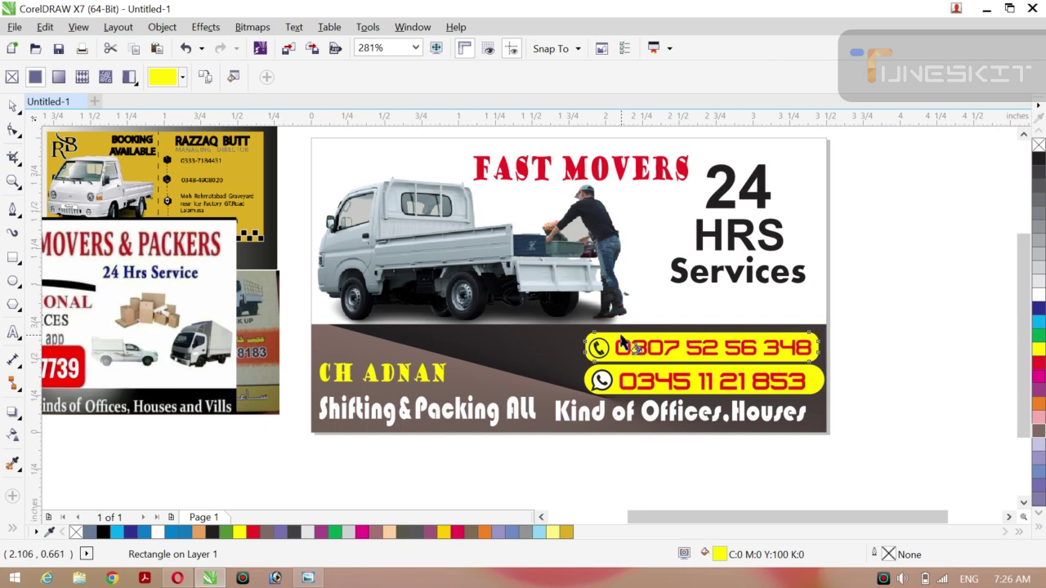
{"action": "left_click_drag", "start_coordinate": [625, 345], "coordinate": [785, 364]}
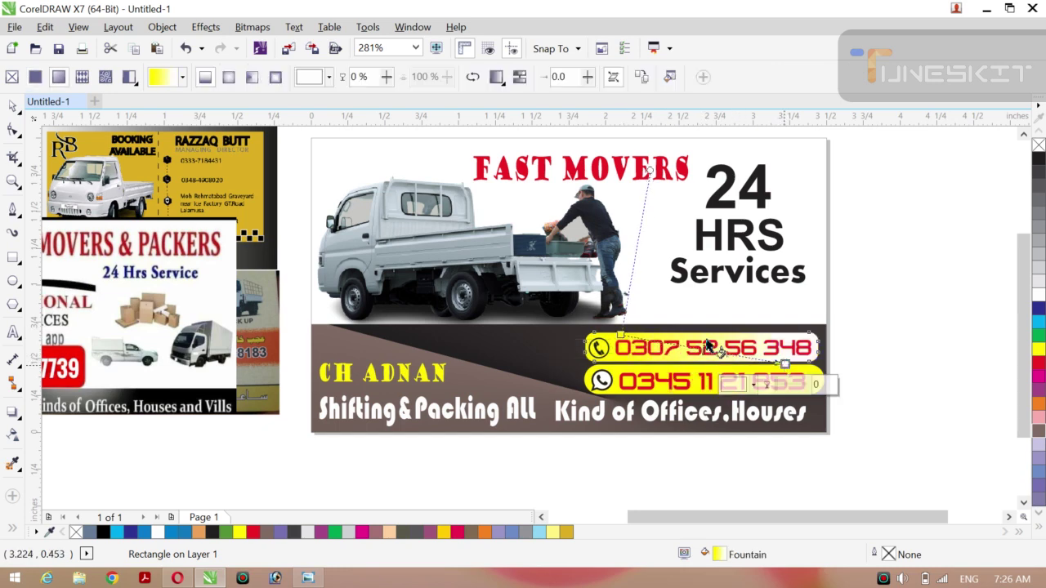
{"action": "left_click_drag", "start_coordinate": [623, 335], "coordinate": [577, 332]}
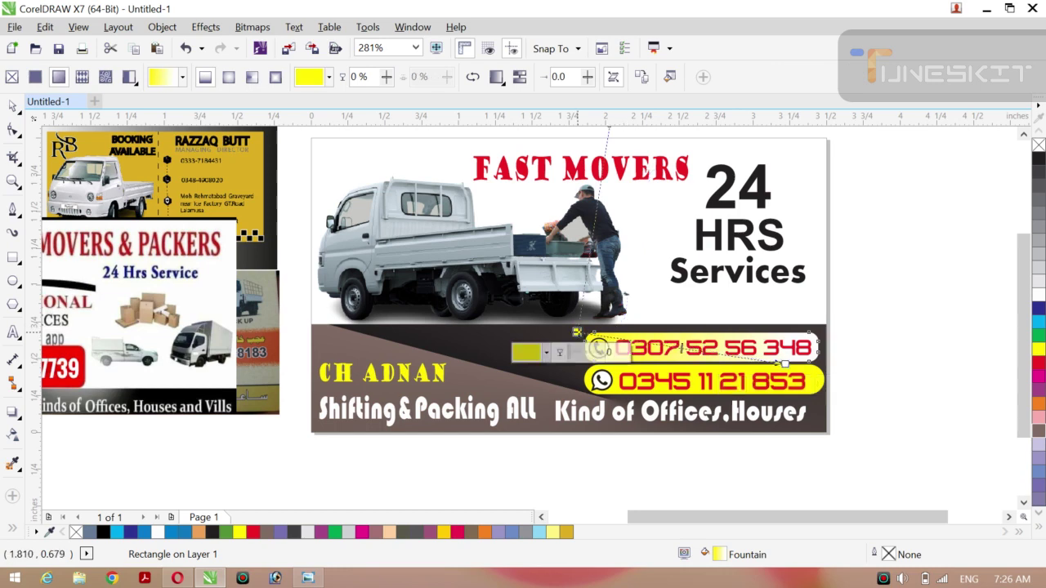
{"action": "left_click", "coordinate": [1036, 363]}
{"action": "key", "text": "ctrl+z"}
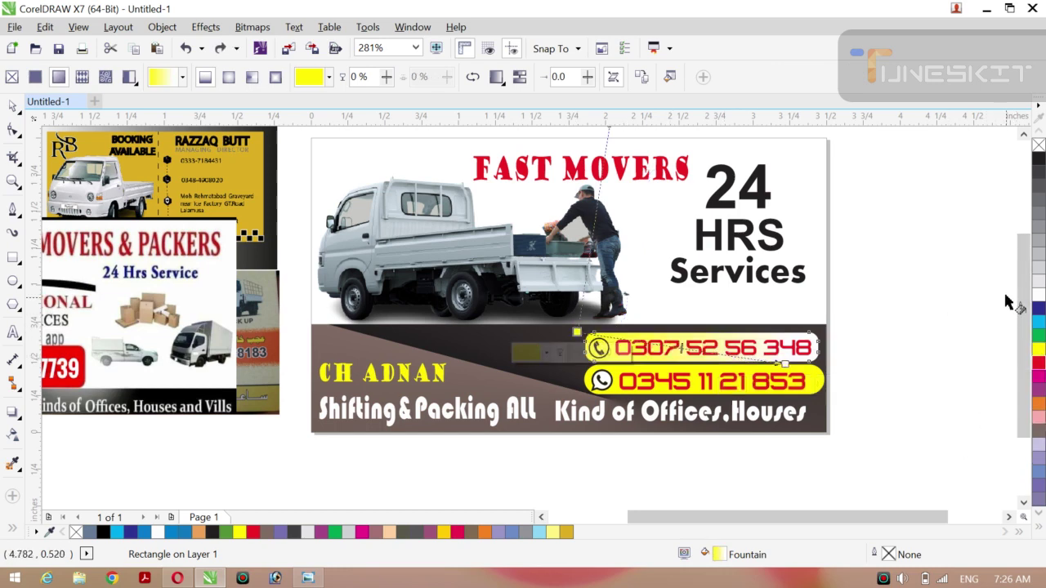
{"action": "left_click", "coordinate": [1038, 432]}
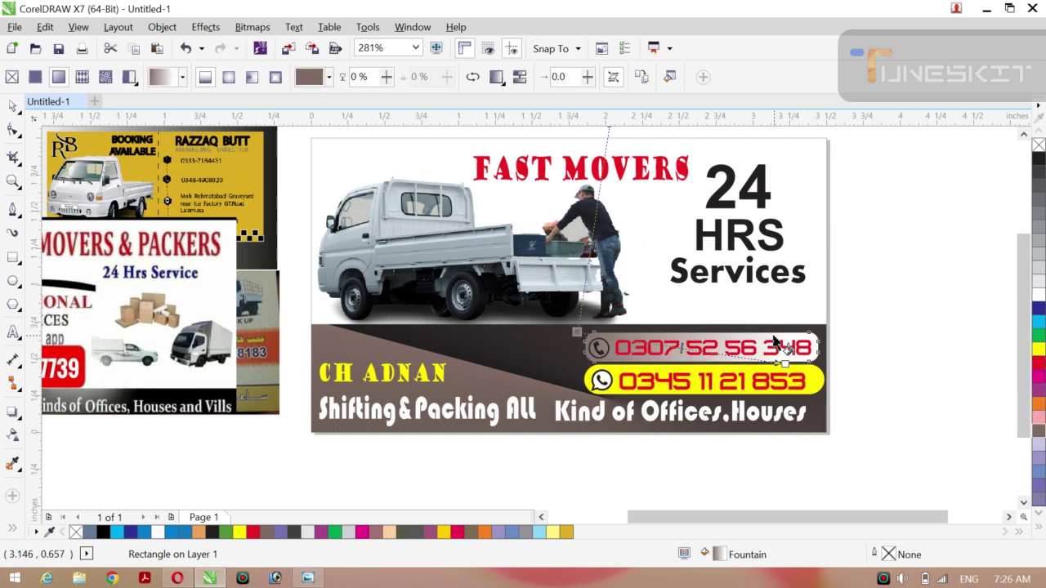
{"action": "left_click_drag", "start_coordinate": [785, 364], "coordinate": [791, 381]}
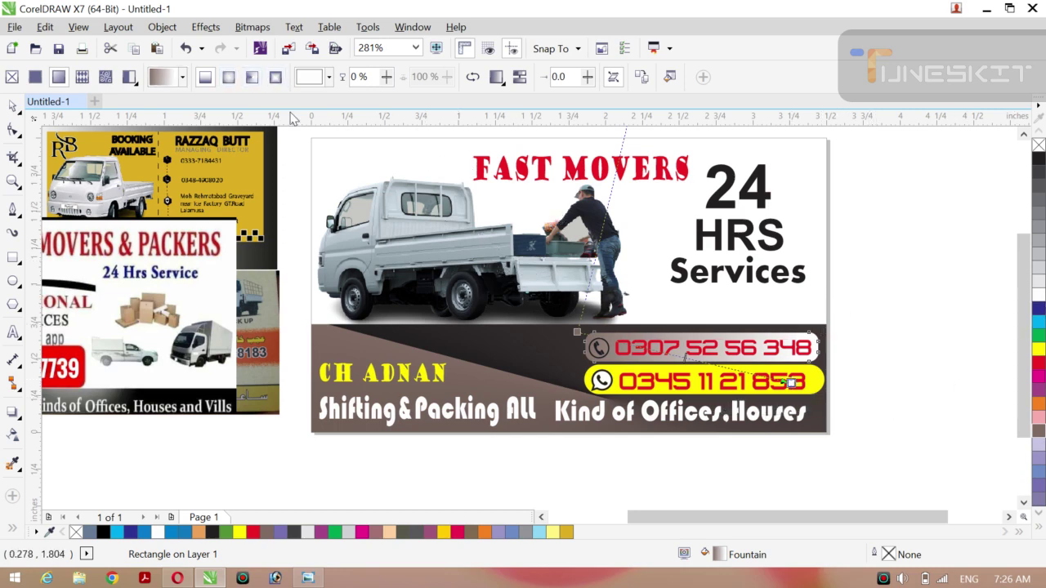
Make the top pill's gradient elliptical, enlarged and shifted right to lighten it.
{"action": "left_click", "coordinate": [251, 76]}
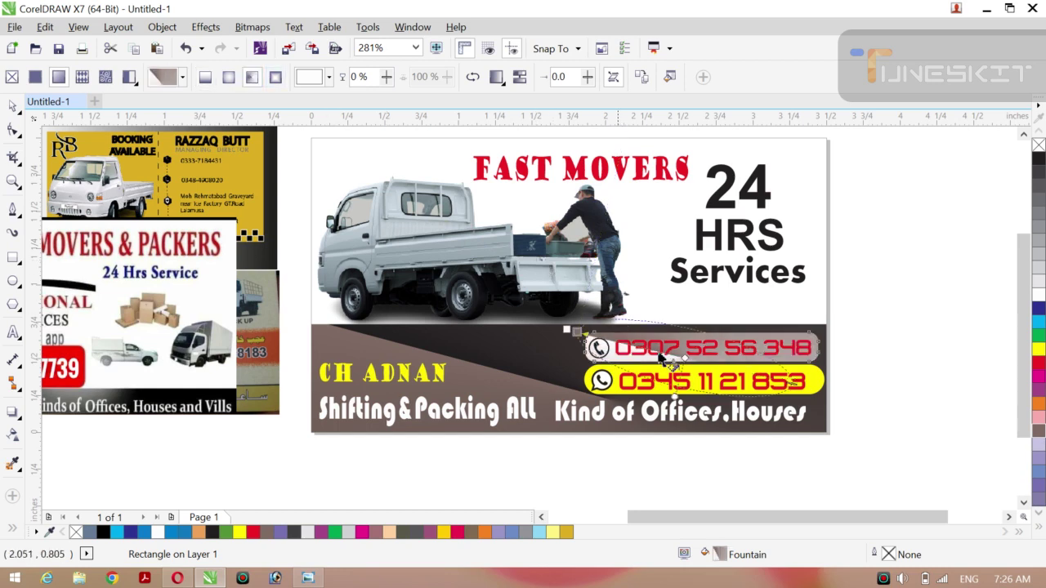
{"action": "left_click_drag", "start_coordinate": [683, 356], "coordinate": [859, 354]}
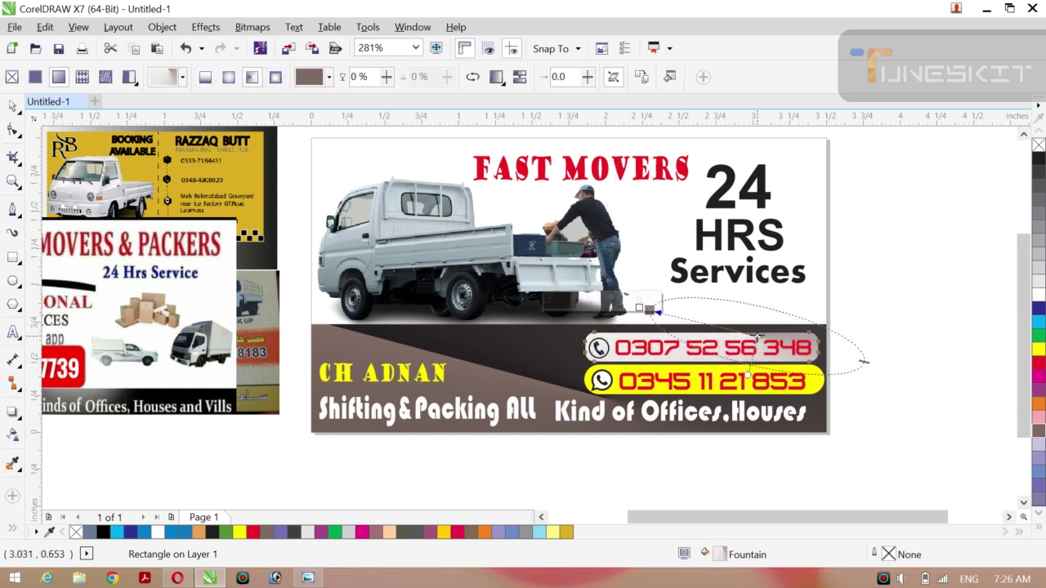
{"action": "left_click_drag", "start_coordinate": [759, 337], "coordinate": [822, 329]}
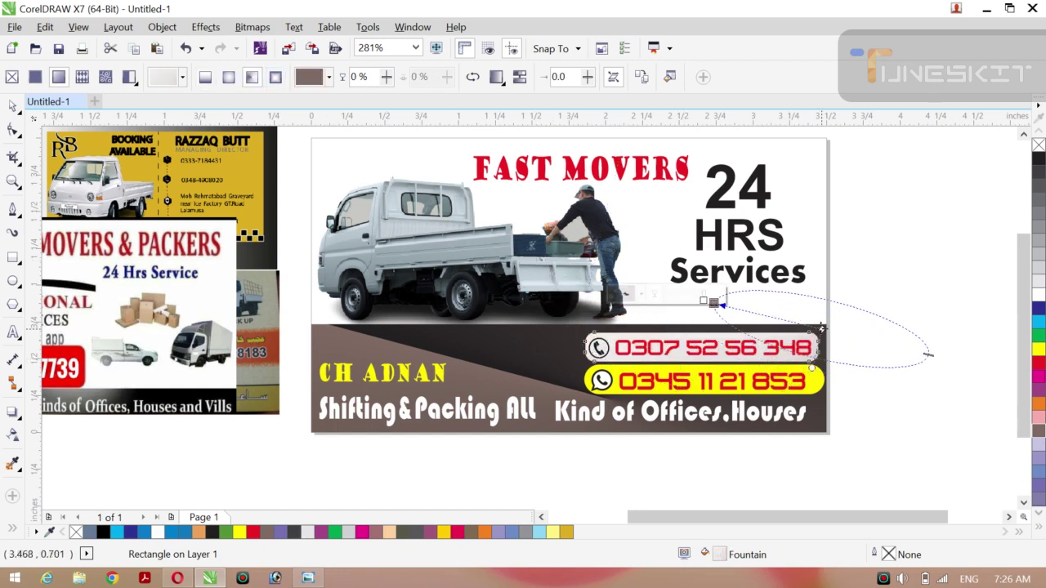
{"action": "left_click", "coordinate": [667, 397]}
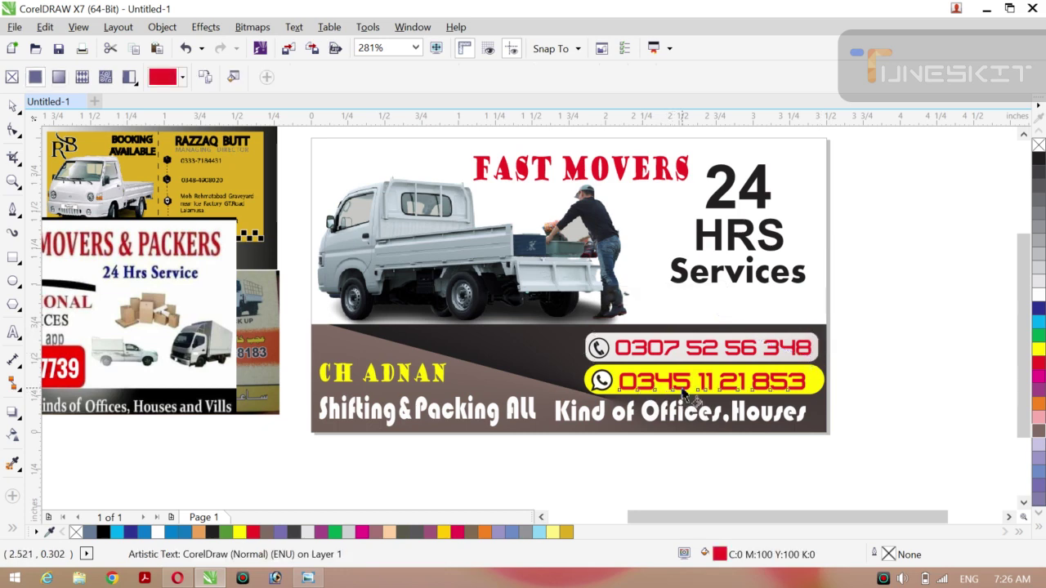
{"action": "key", "text": "g"}
{"action": "left_click_drag", "start_coordinate": [618, 377], "coordinate": [811, 378]}
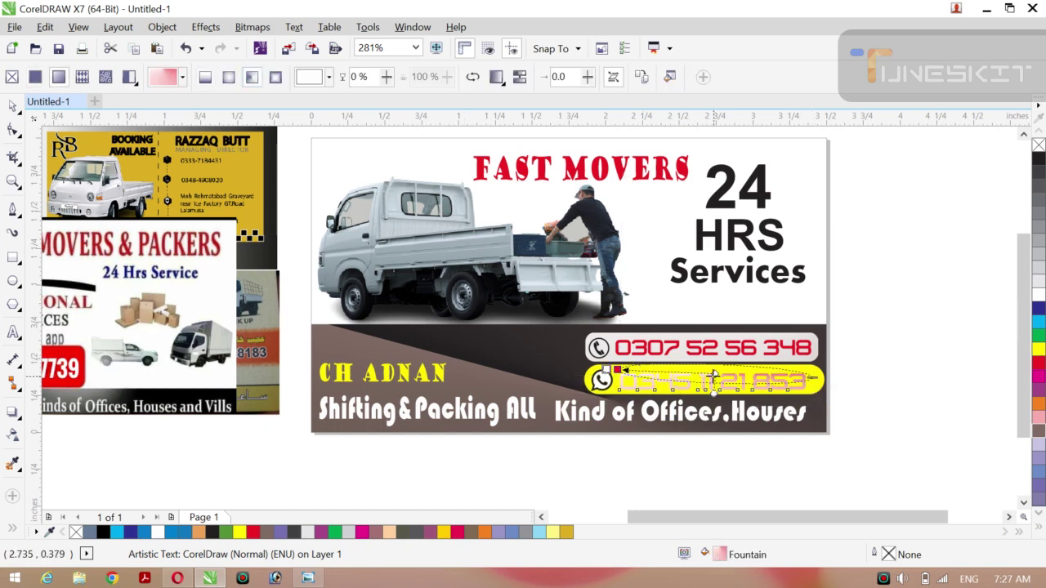
{"action": "left_click", "coordinate": [748, 348]}
{"action": "key", "text": "ctrl+z"}
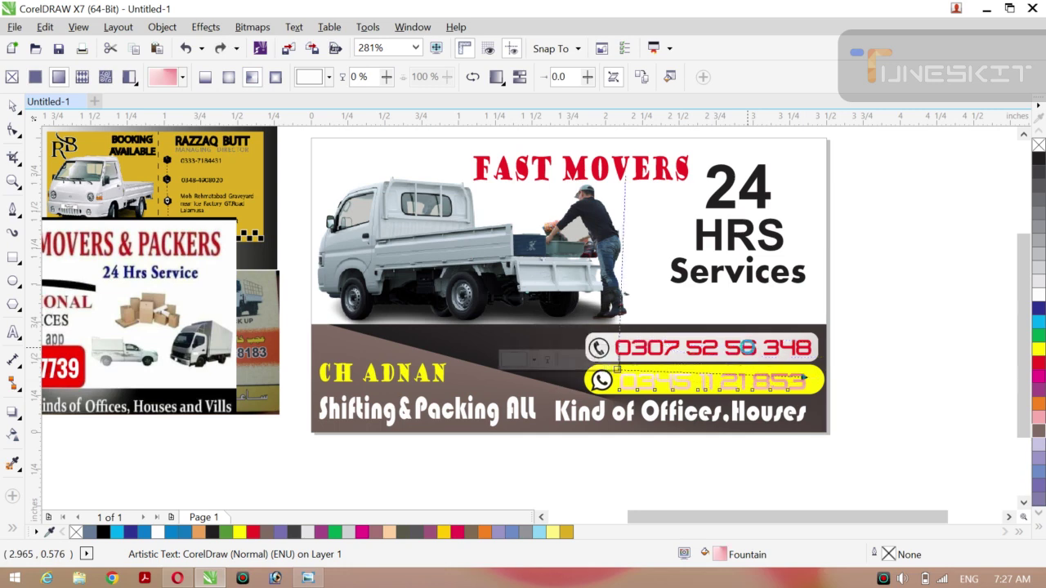
{"action": "key", "text": "ctrl+z"}
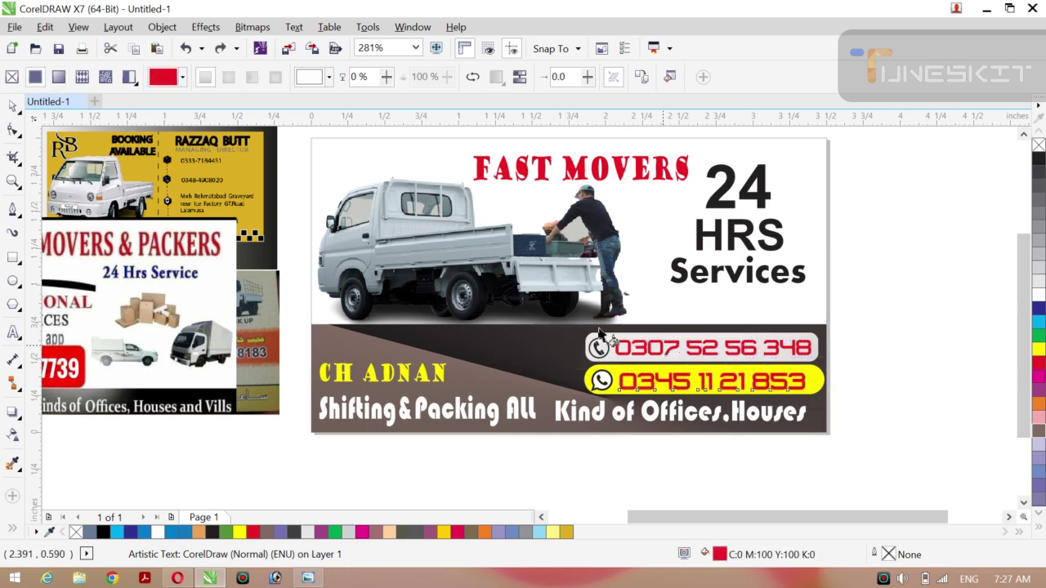
{"action": "left_click", "coordinate": [23, 115]}
{"action": "left_click", "coordinate": [58, 104]}
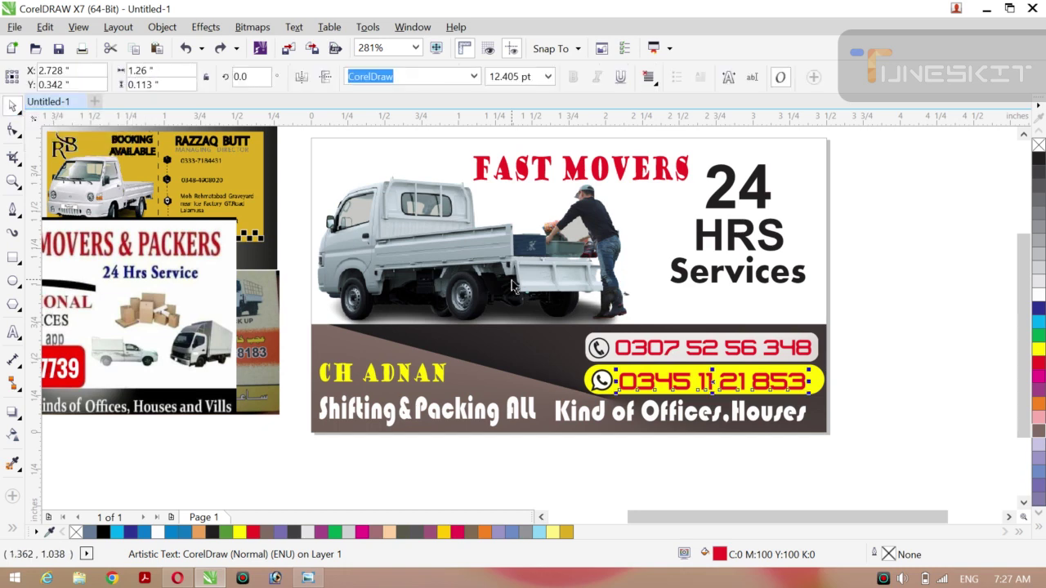
Apply an elliptical fountain fill to the lower yellow phone-number pill.
{"action": "left_click", "coordinate": [920, 356]}
{"action": "left_click", "coordinate": [817, 380]}
{"action": "key", "text": "g"}
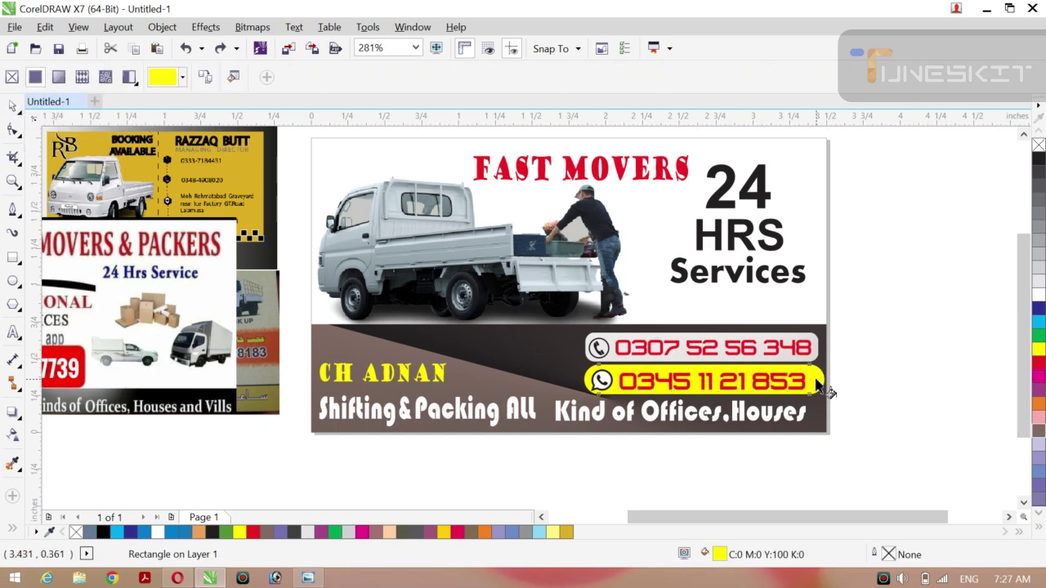
{"action": "left_click_drag", "start_coordinate": [621, 370], "coordinate": [867, 351]}
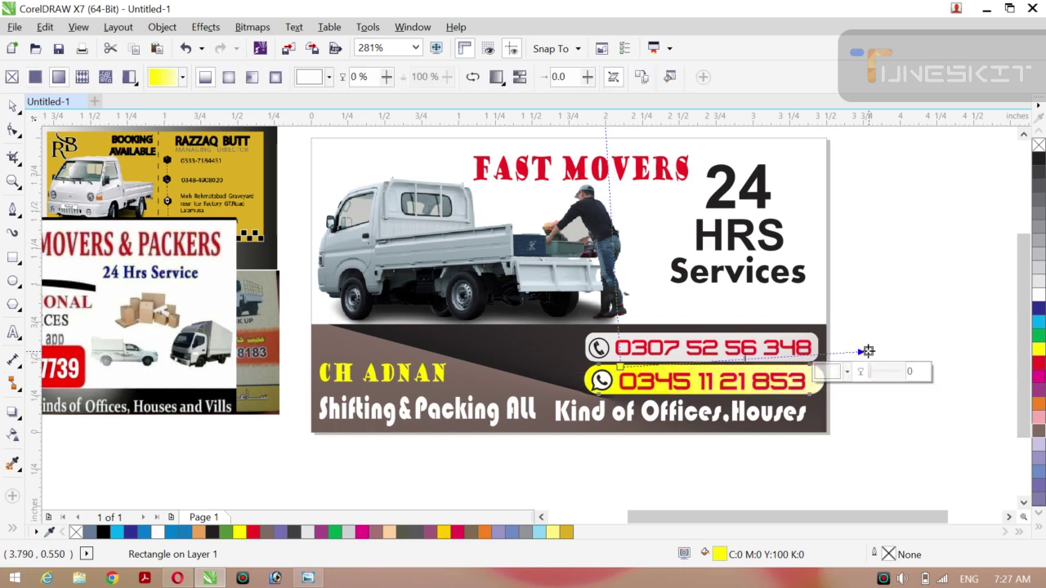
{"action": "left_click", "coordinate": [251, 79]}
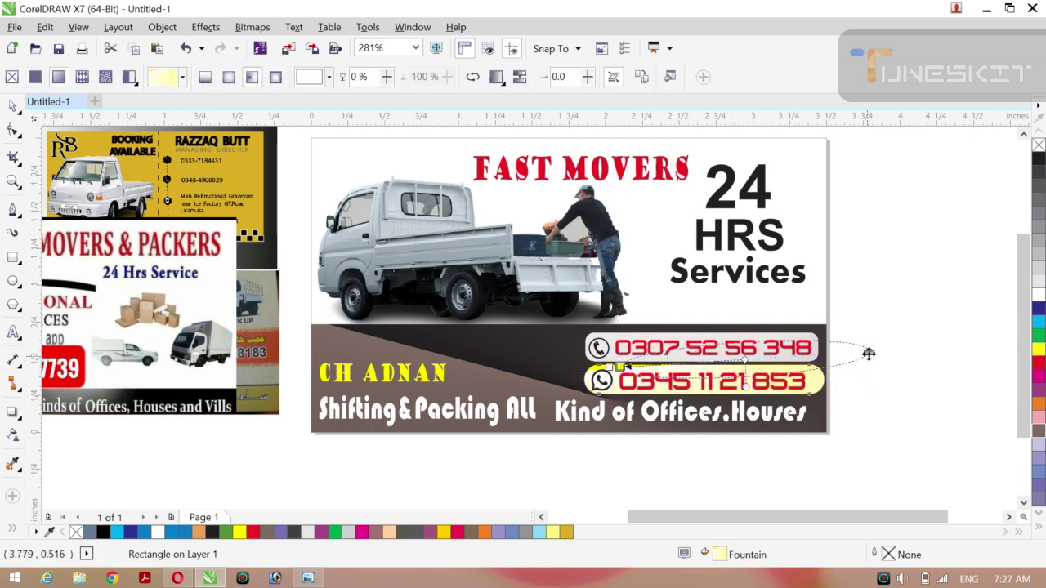
Reshape and reposition the lower pill's elliptical gradient for a soft pale yellow, then deselect.
{"action": "left_click_drag", "start_coordinate": [868, 353], "coordinate": [873, 379]}
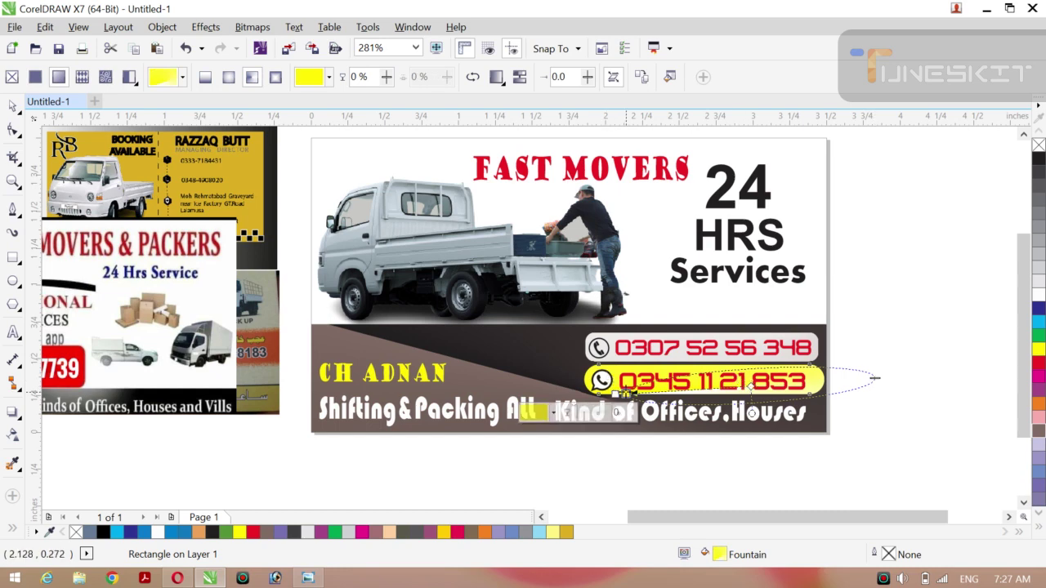
{"action": "left_click_drag", "start_coordinate": [623, 391], "coordinate": [560, 361]}
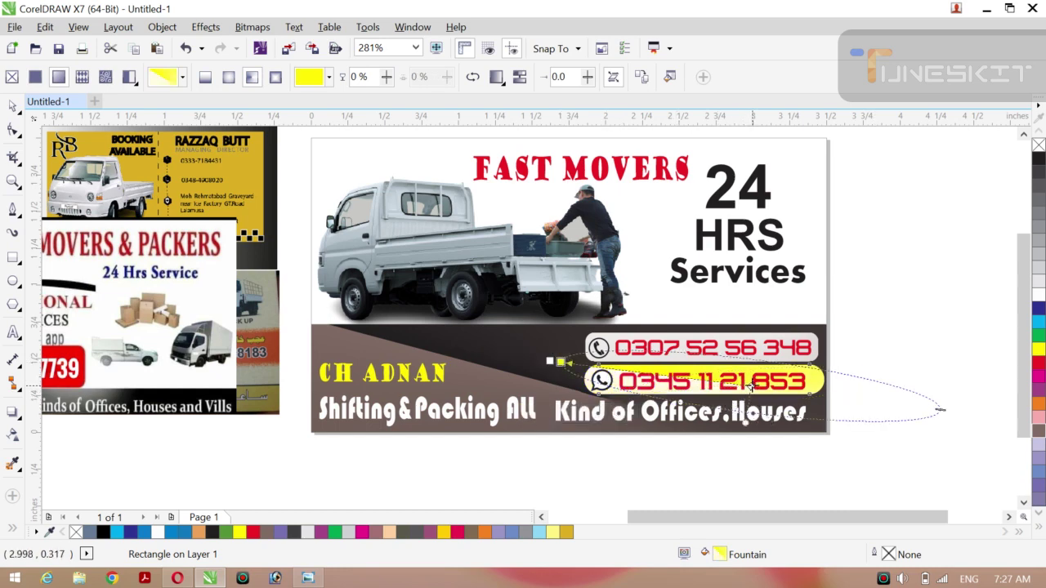
{"action": "left_click_drag", "start_coordinate": [750, 384], "coordinate": [797, 363]}
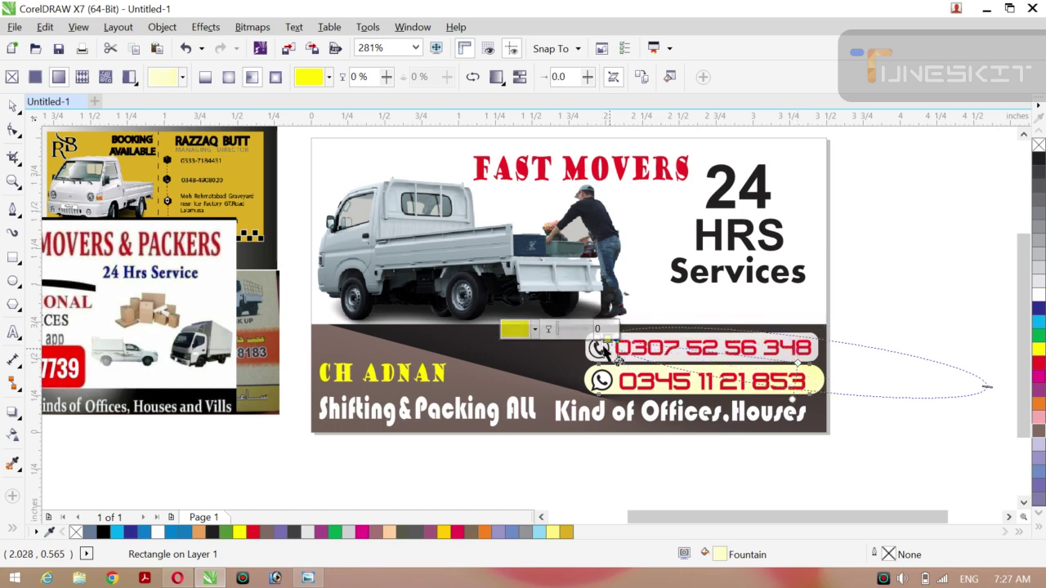
{"action": "left_click_drag", "start_coordinate": [605, 337], "coordinate": [490, 400]}
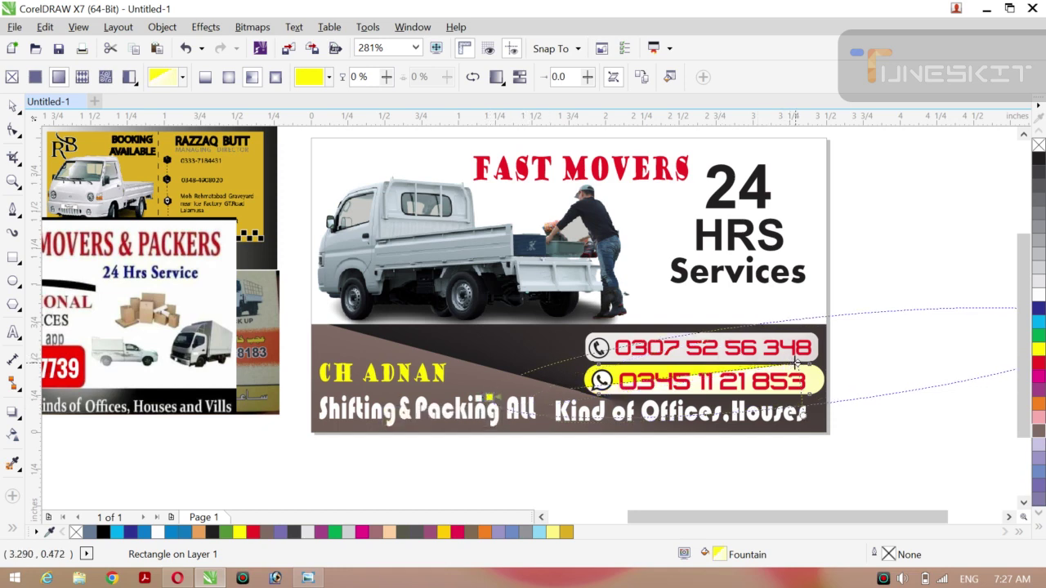
{"action": "left_click_drag", "start_coordinate": [792, 362], "coordinate": [793, 315]}
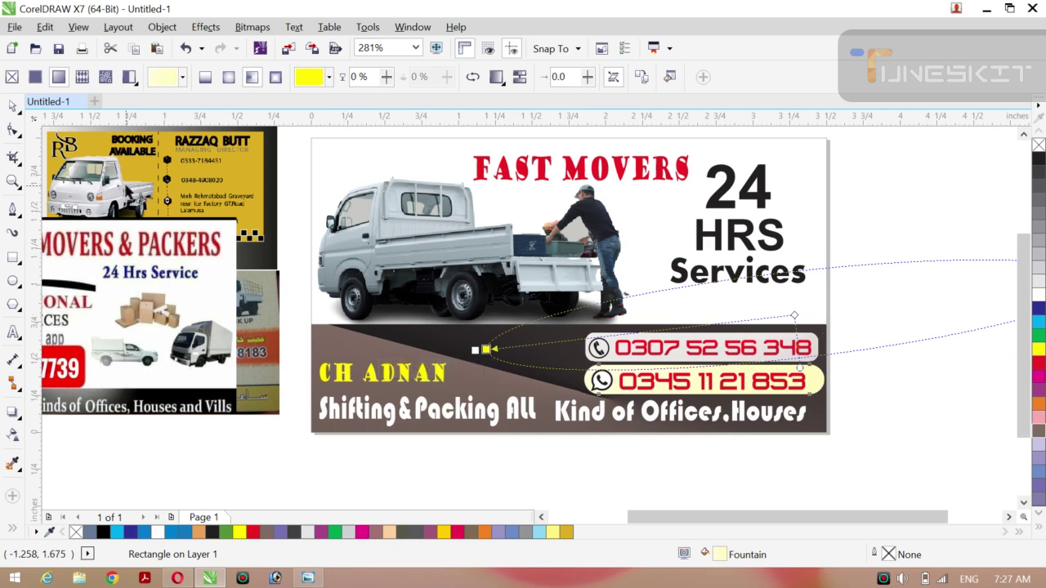
{"action": "left_click", "coordinate": [20, 113]}
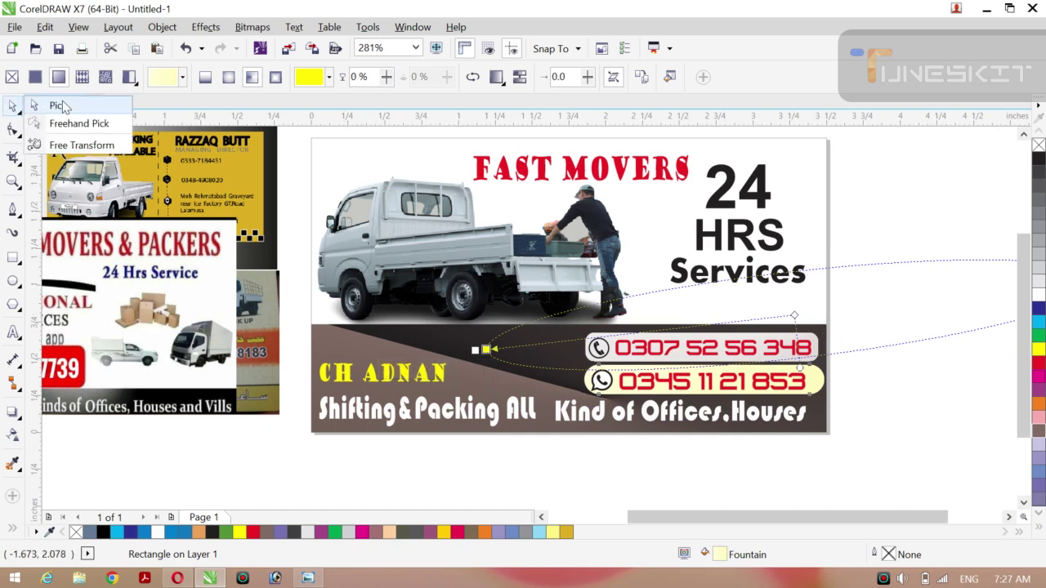
{"action": "left_click", "coordinate": [62, 101]}
{"action": "left_click", "coordinate": [986, 237]}
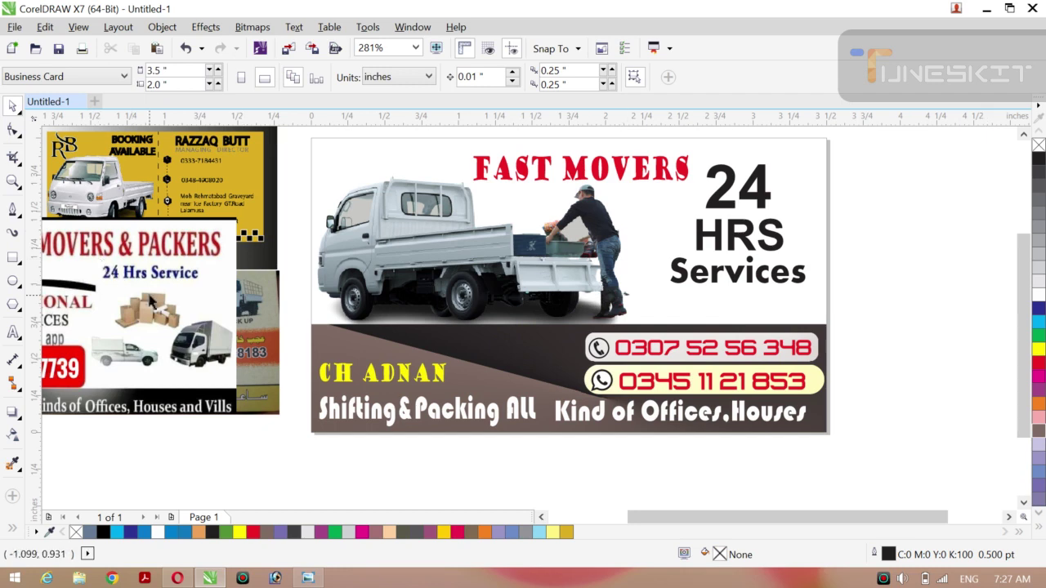
Move the Movers & Packers reference image up and add the word PRPFESSIONAL below the card.
{"action": "left_click_drag", "start_coordinate": [164, 312], "coordinate": [249, 264]}
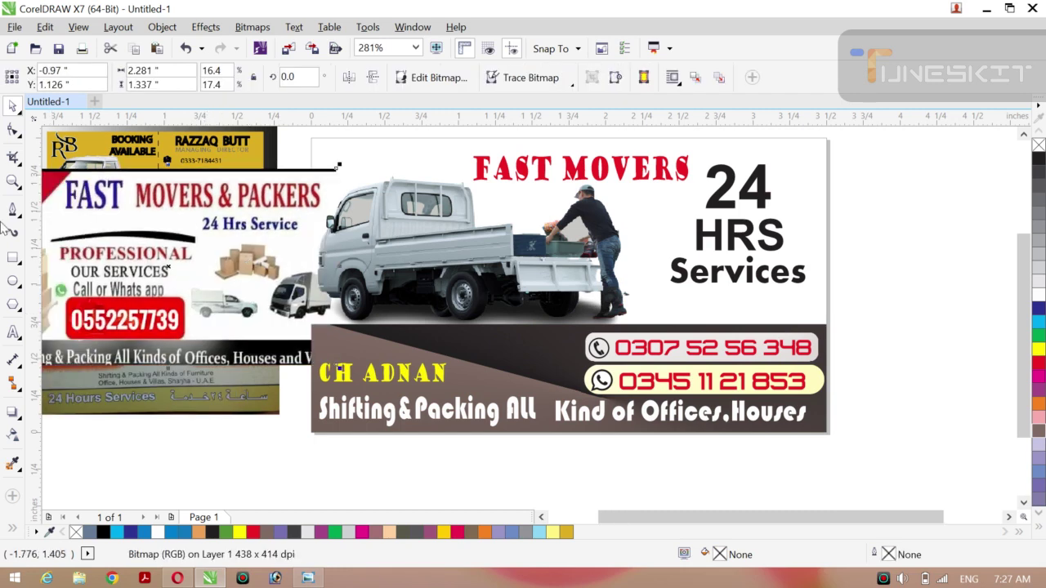
{"action": "left_click", "coordinate": [13, 333]}
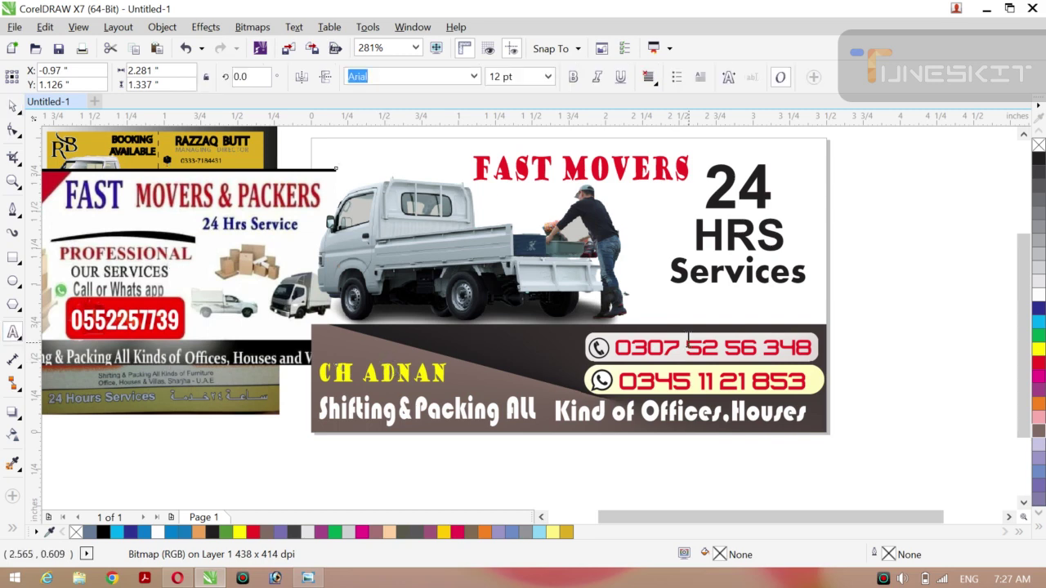
{"action": "left_click", "coordinate": [881, 271]}
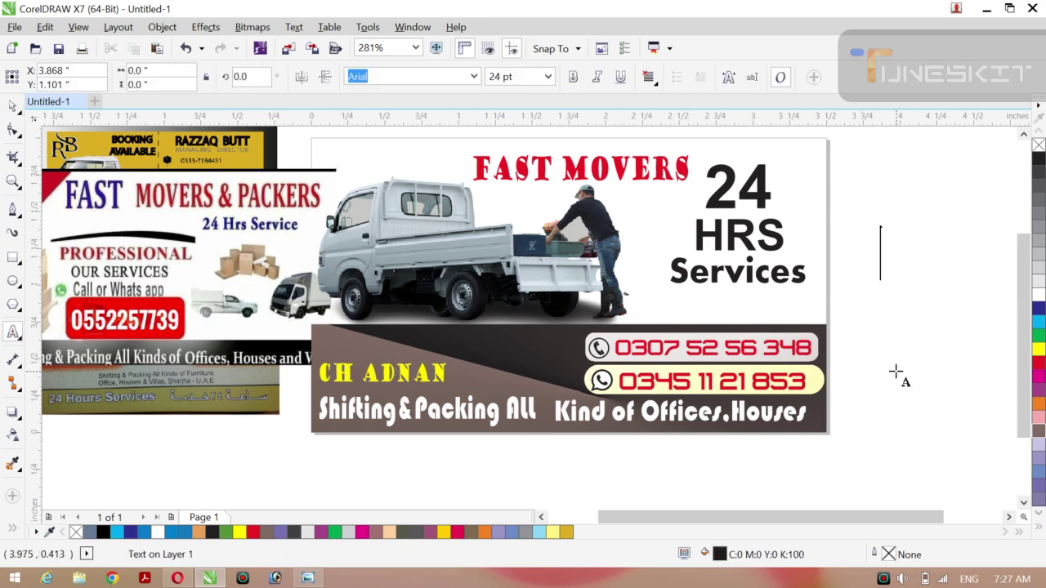
{"action": "left_click", "coordinate": [338, 467]}
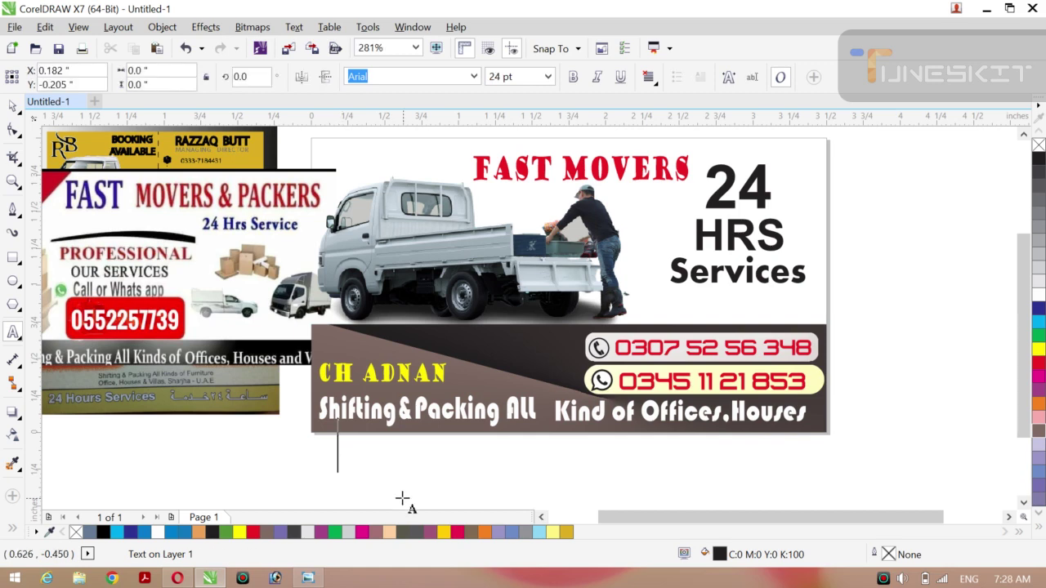
{"action": "type", "text": "P"}
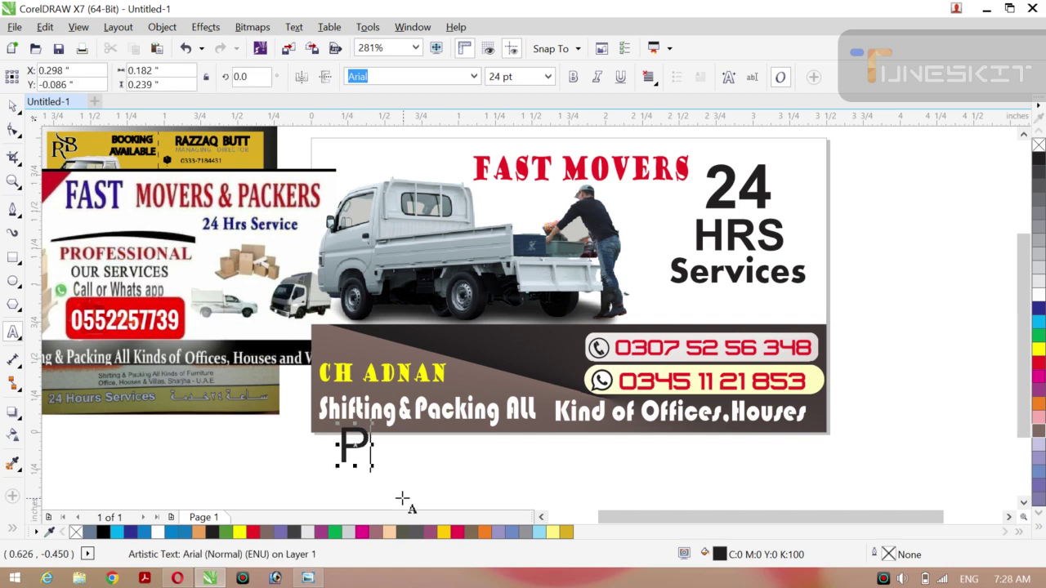
{"action": "type", "text": "R"}
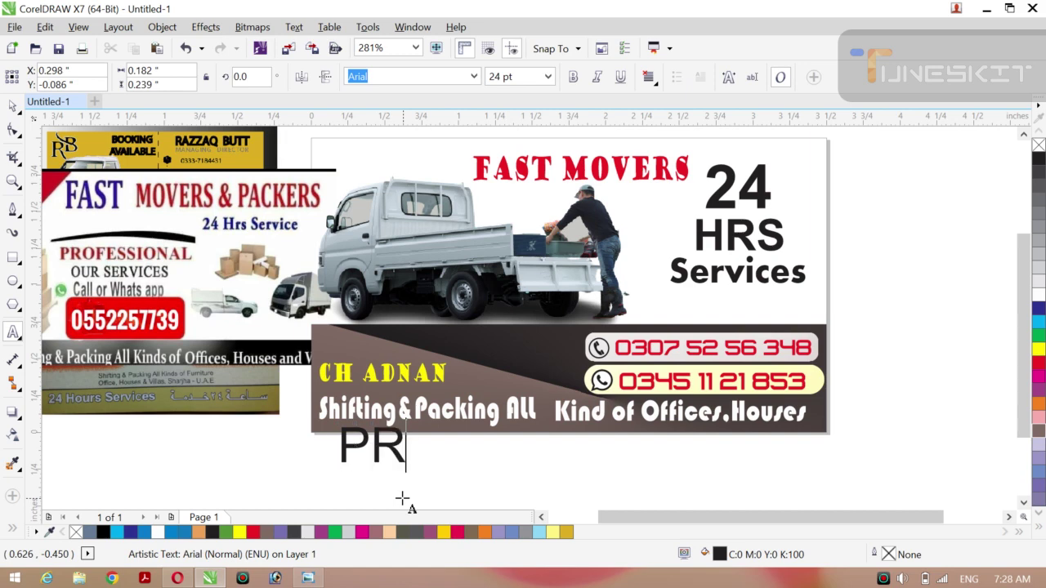
{"action": "type", "text": "PF"}
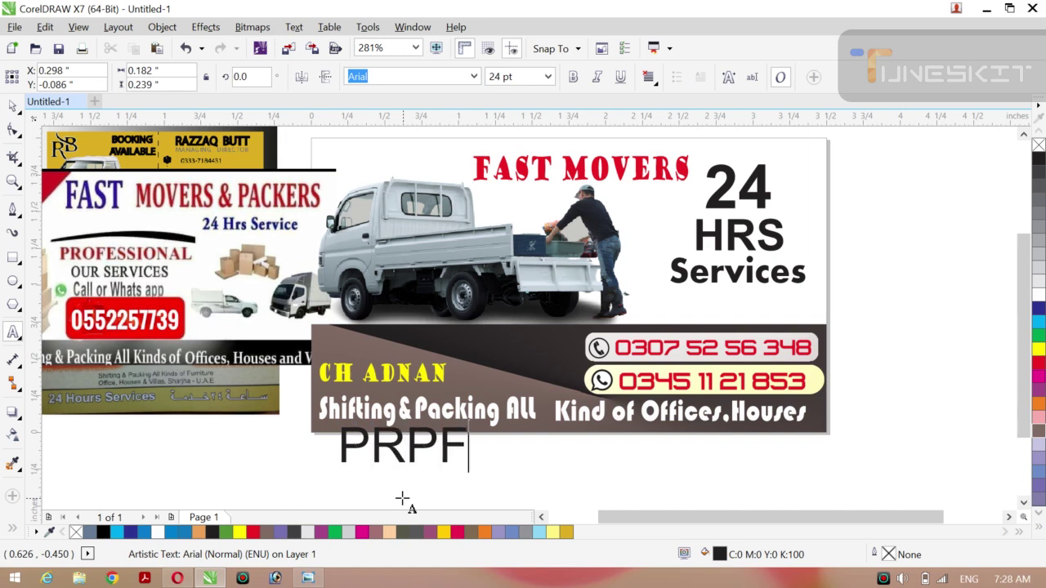
{"action": "type", "text": "E"}
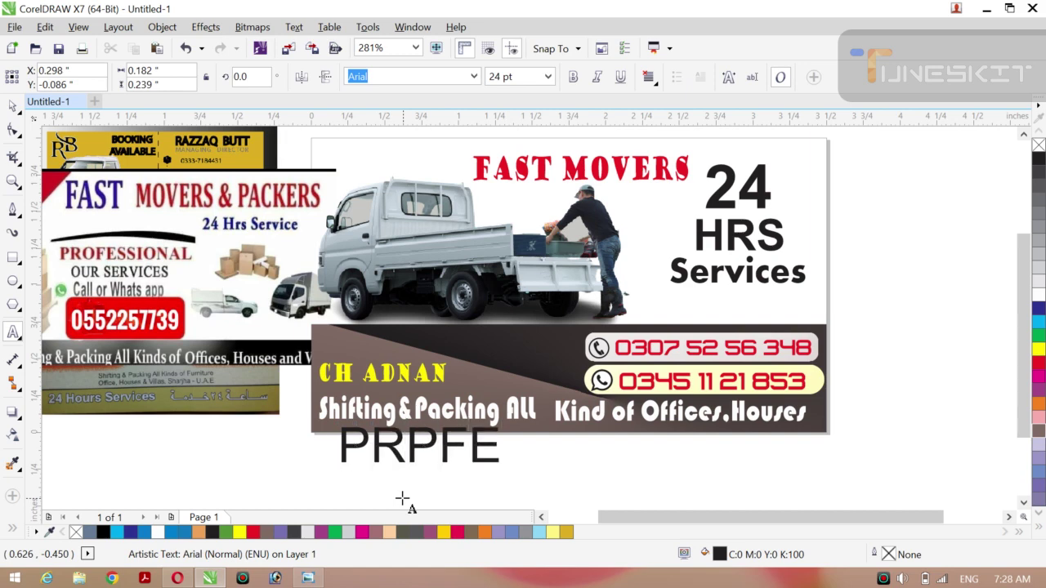
{"action": "type", "text": "SS"}
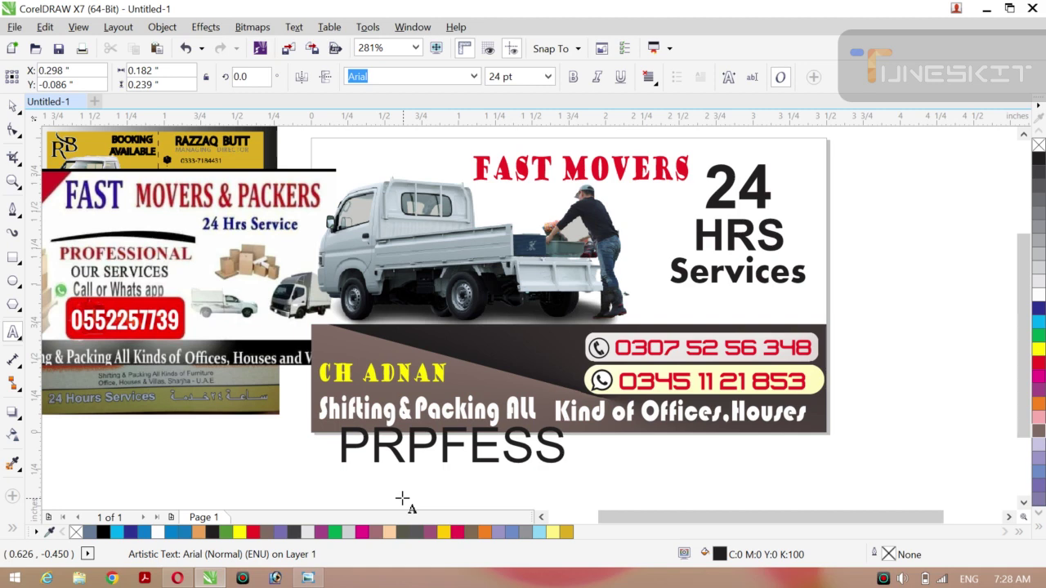
{"action": "type", "text": "IO"}
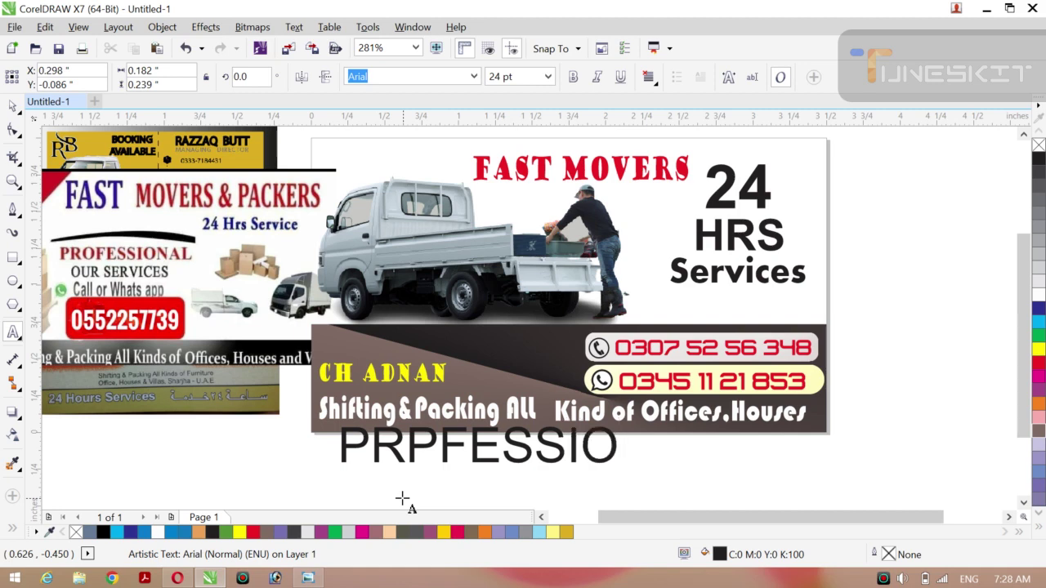
{"action": "type", "text": "NAL"}
{"action": "key", "text": "Escape"}
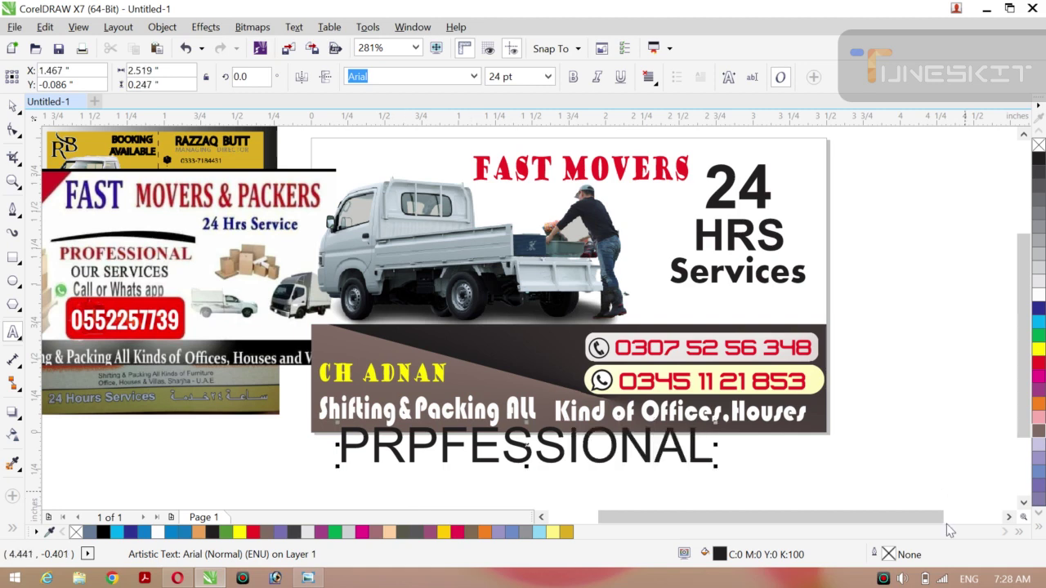
Mute the computer's sound and return to the Pick tool.
{"action": "left_click", "coordinate": [903, 579]}
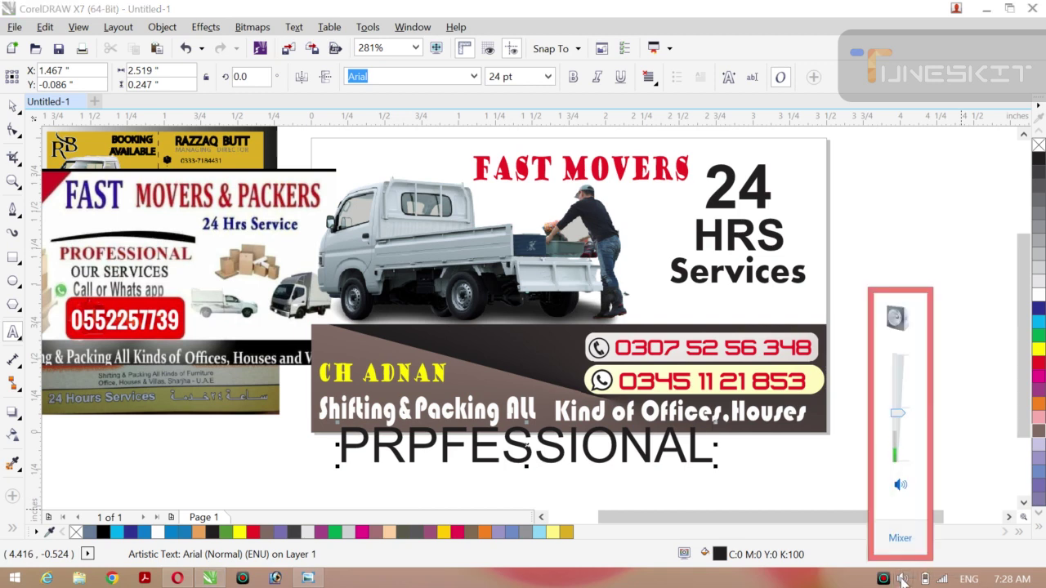
{"action": "left_click", "coordinate": [900, 486]}
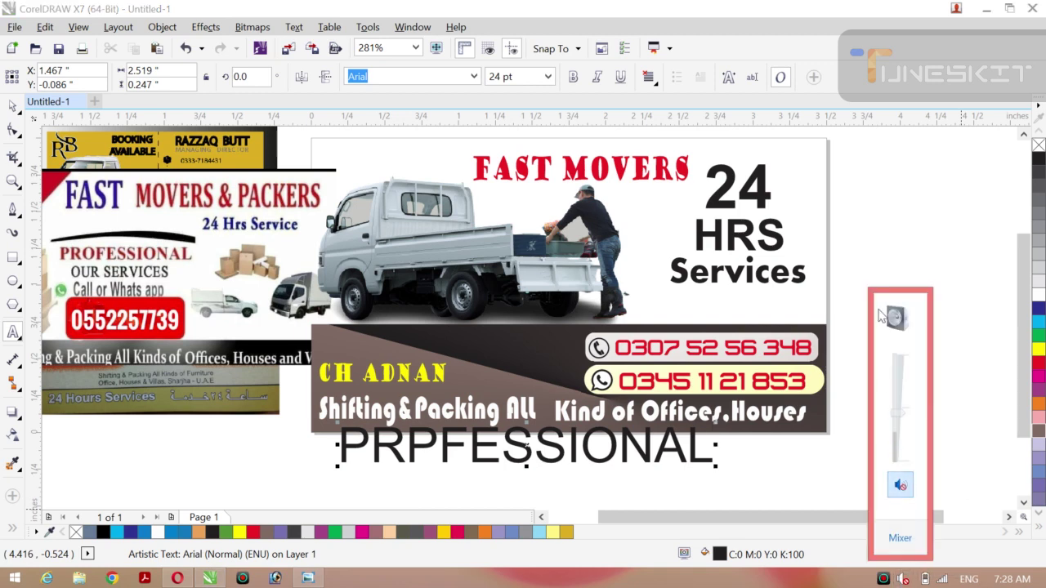
{"action": "left_click", "coordinate": [887, 234]}
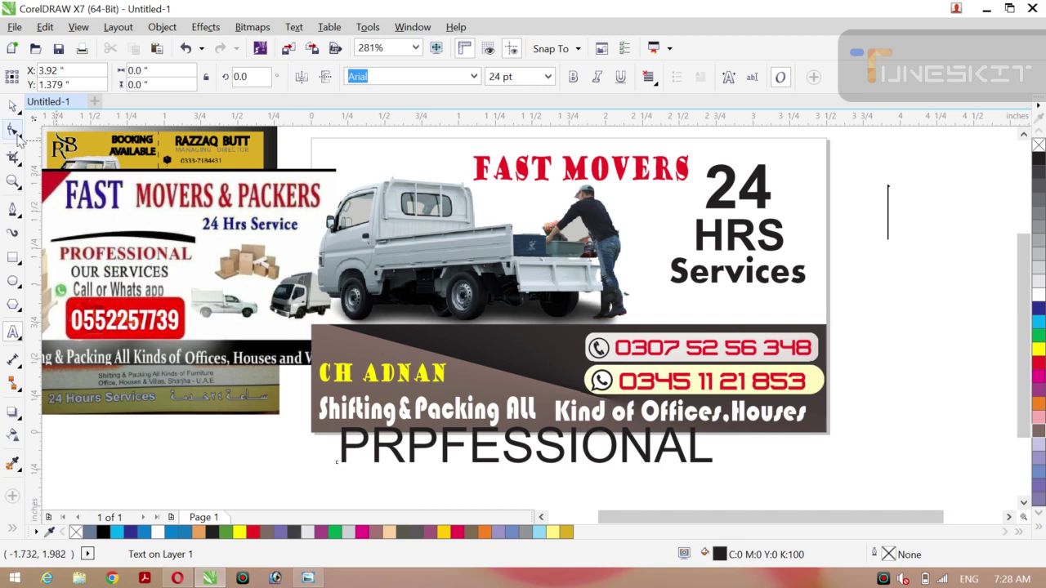
{"action": "left_click", "coordinate": [13, 105]}
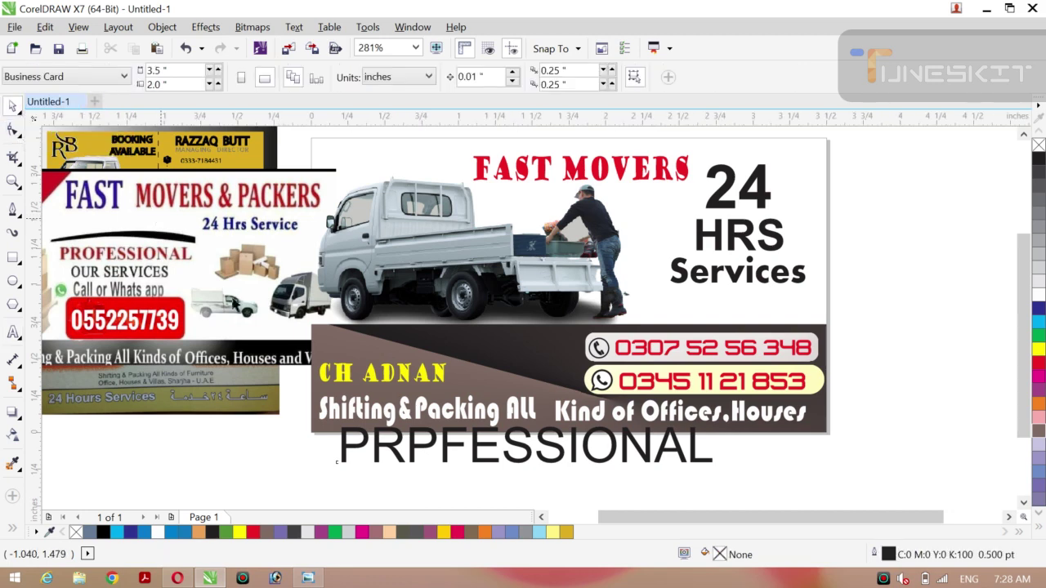
Shrink PRPFESSIONAL to about 16.74 pt, place it under the truck, and raise the truck slightly.
{"action": "left_click", "coordinate": [572, 466]}
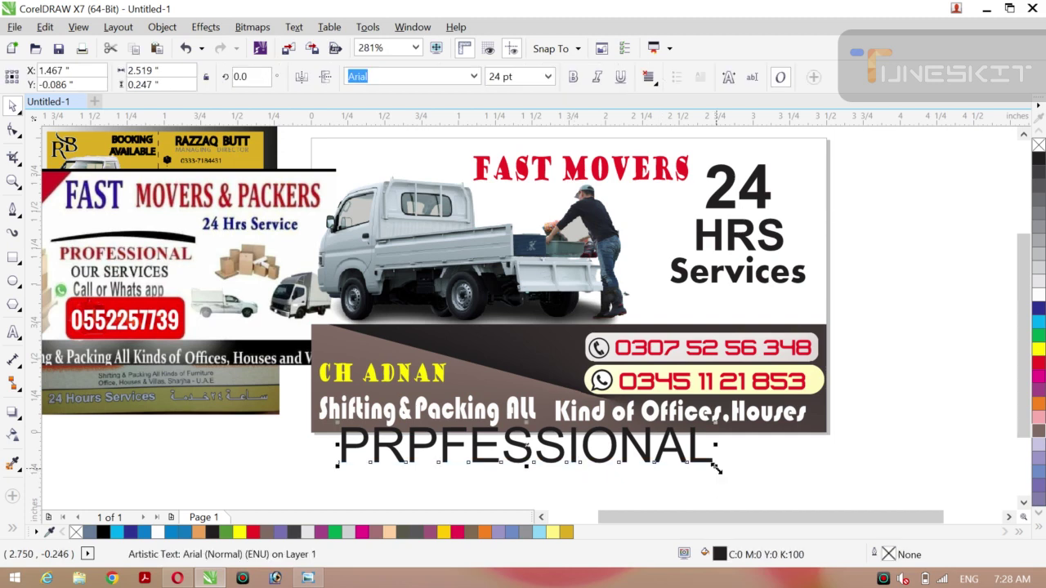
{"action": "left_click_drag", "start_coordinate": [716, 468], "coordinate": [663, 461]}
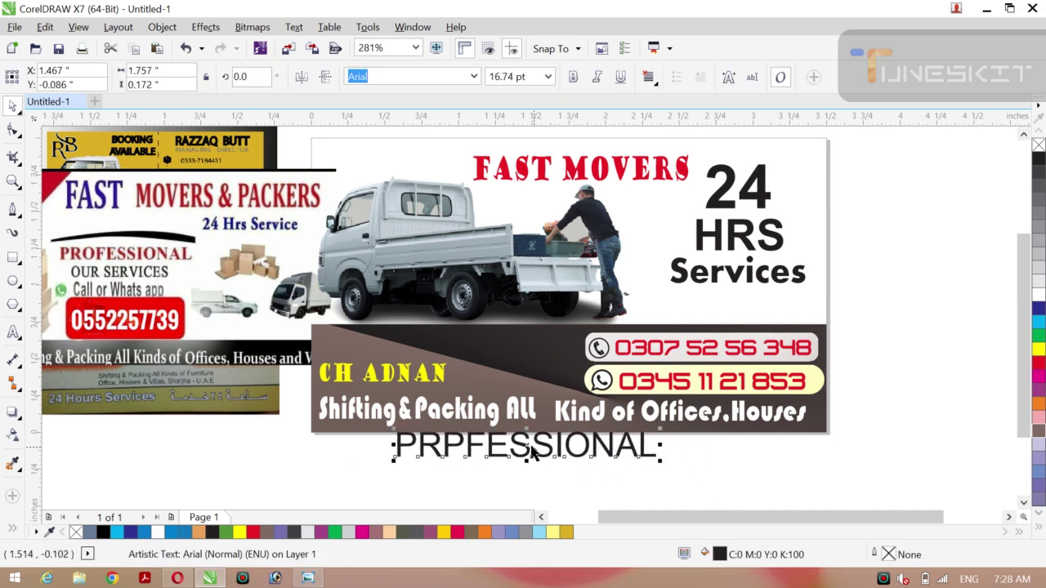
{"action": "left_click_drag", "start_coordinate": [531, 454], "coordinate": [480, 324]}
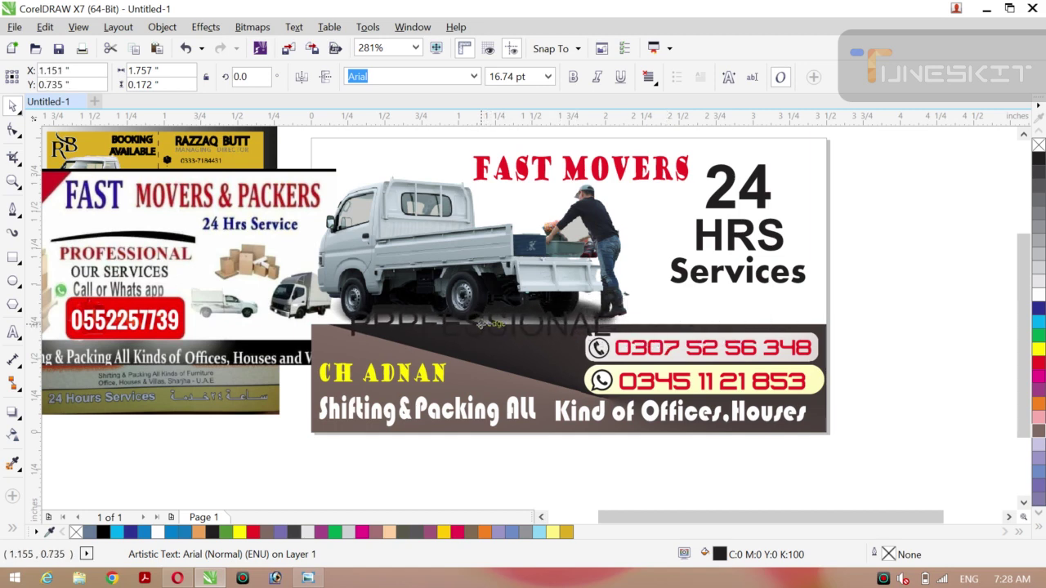
{"action": "left_click_drag", "start_coordinate": [480, 272], "coordinate": [476, 245]}
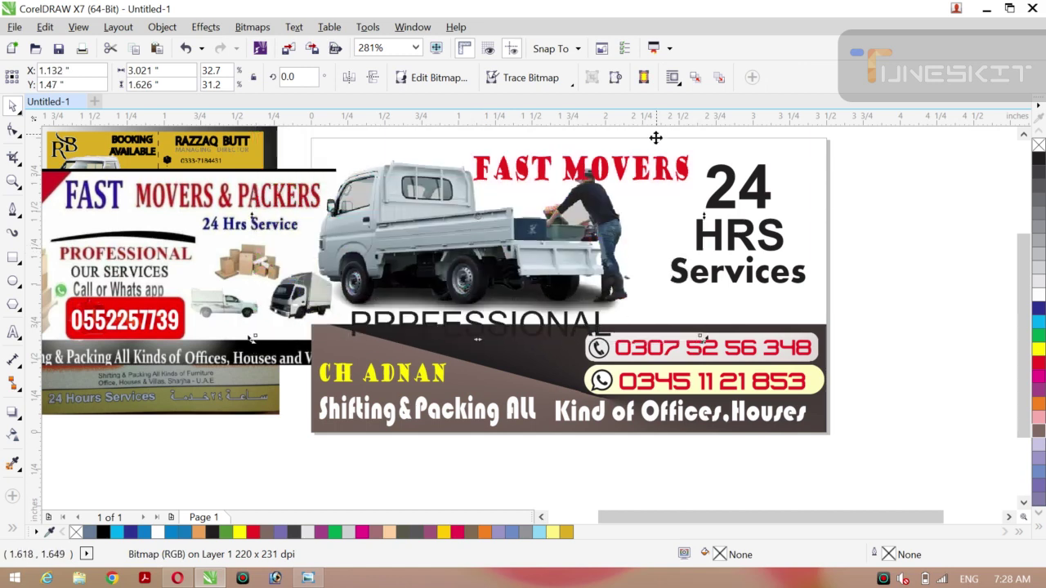
Shrink FAST MOVERS to about 10.87 pt and move it right toward the 24.
{"action": "left_click", "coordinate": [610, 178]}
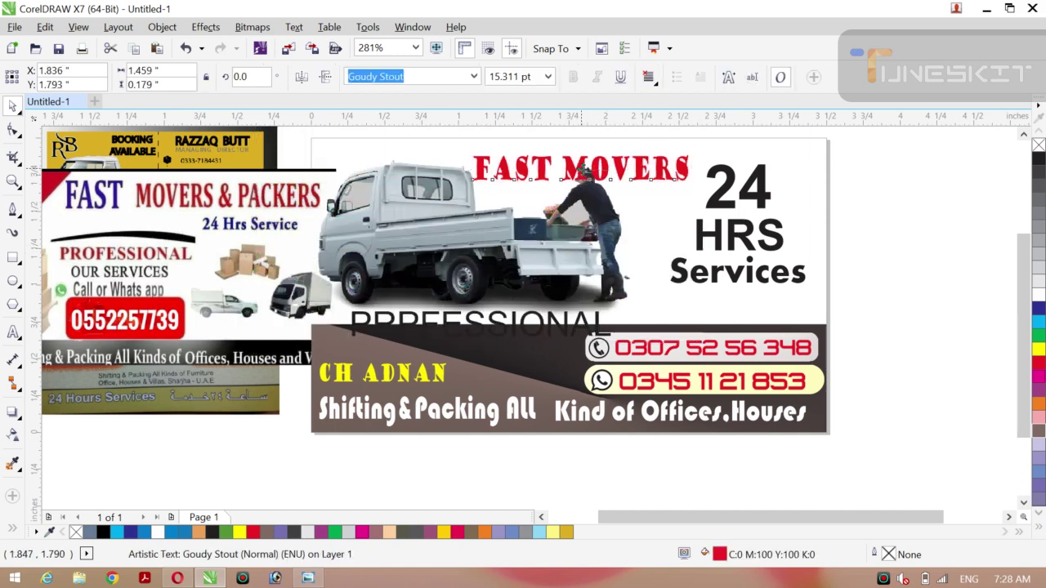
{"action": "left_click_drag", "start_coordinate": [583, 169], "coordinate": [591, 156]}
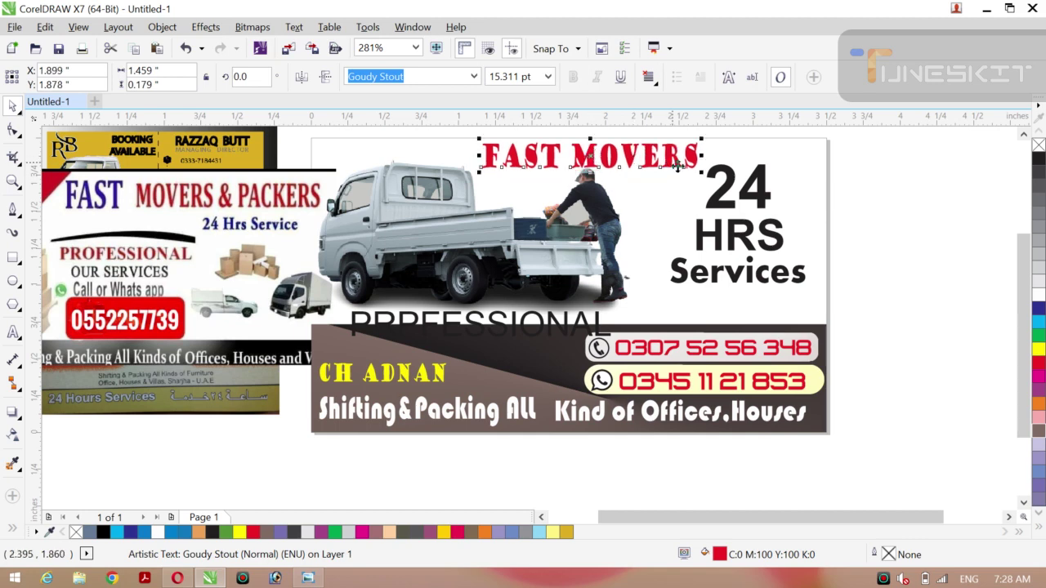
{"action": "left_click_drag", "start_coordinate": [700, 170], "coordinate": [670, 173]}
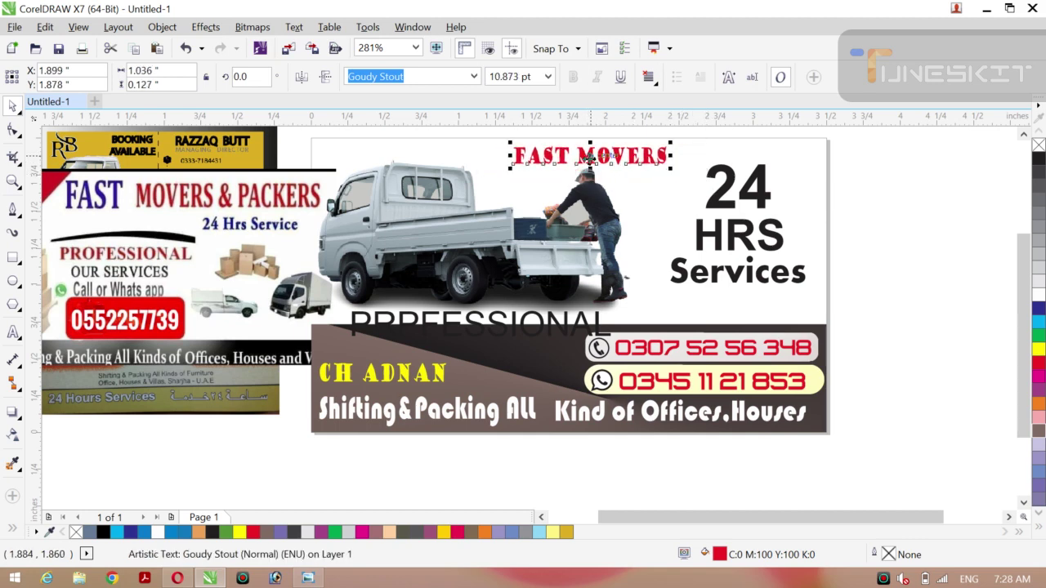
{"action": "left_click_drag", "start_coordinate": [589, 155], "coordinate": [628, 157]}
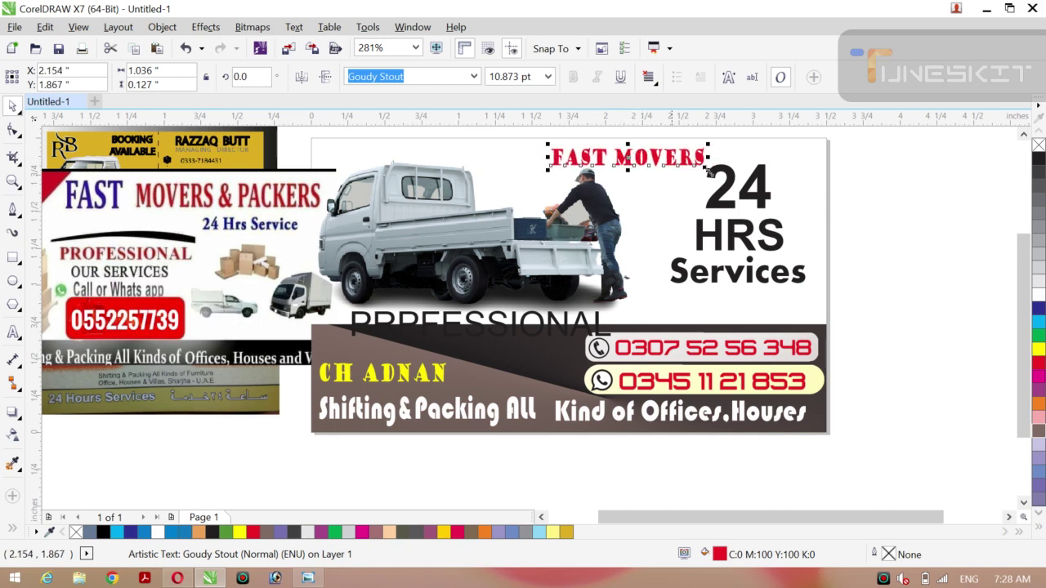
Try yellow on PRPFESSIONAL and slightly reposition the brown gradient band.
{"action": "left_click", "coordinate": [907, 233]}
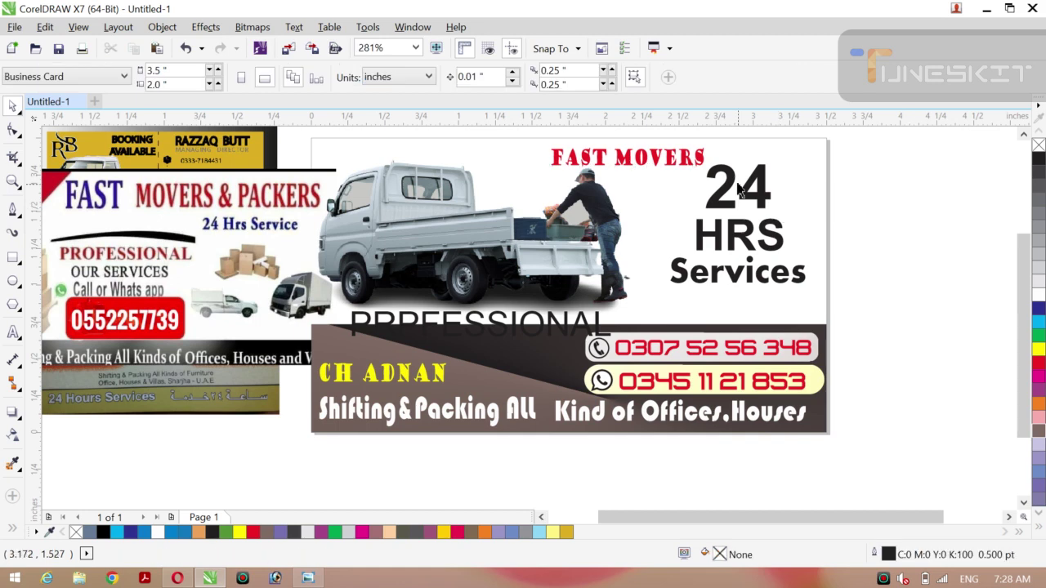
{"action": "left_click", "coordinate": [738, 186]}
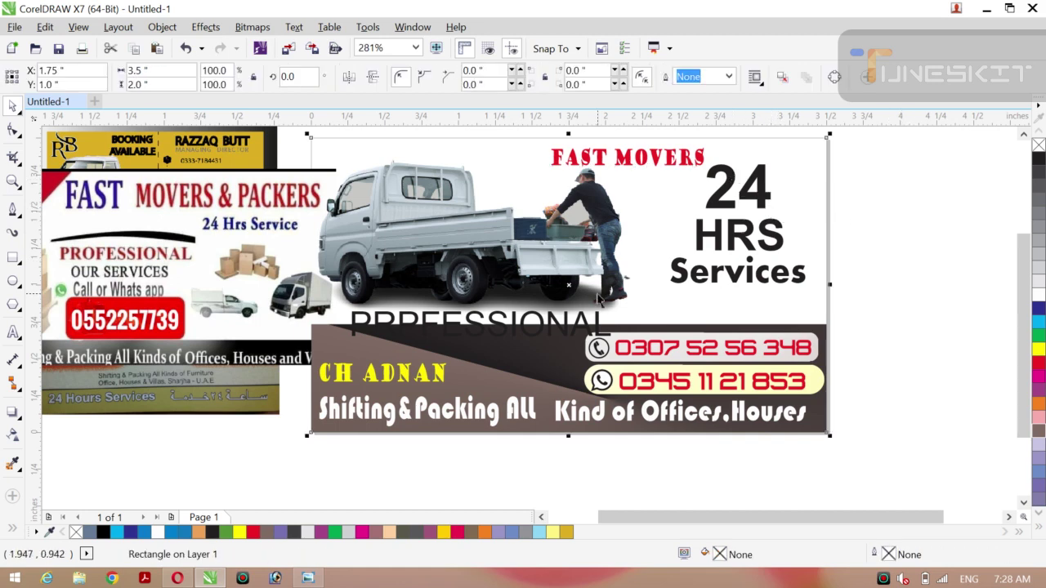
{"action": "left_click", "coordinate": [504, 331]}
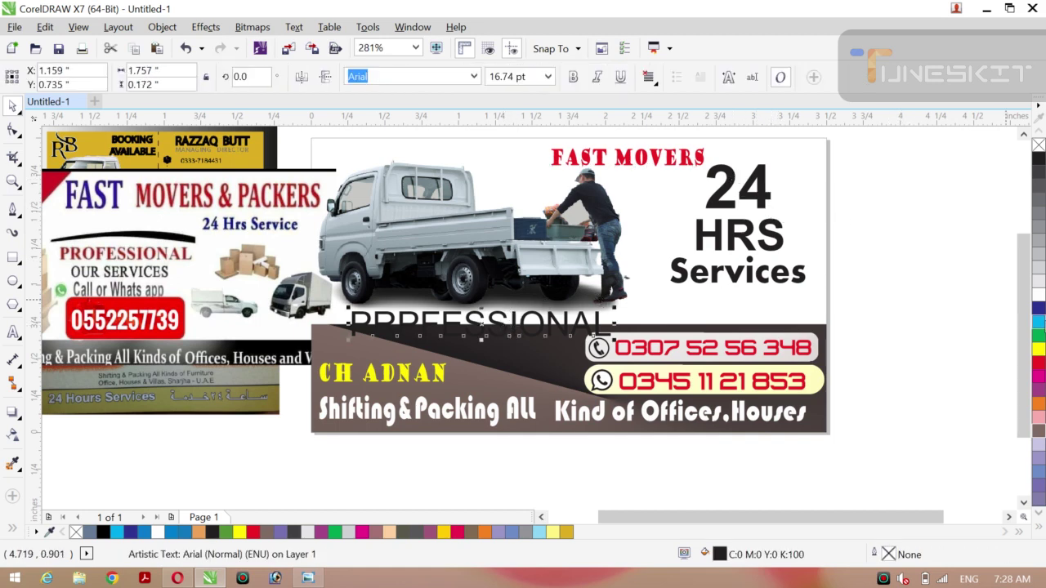
{"action": "left_click", "coordinate": [1039, 351]}
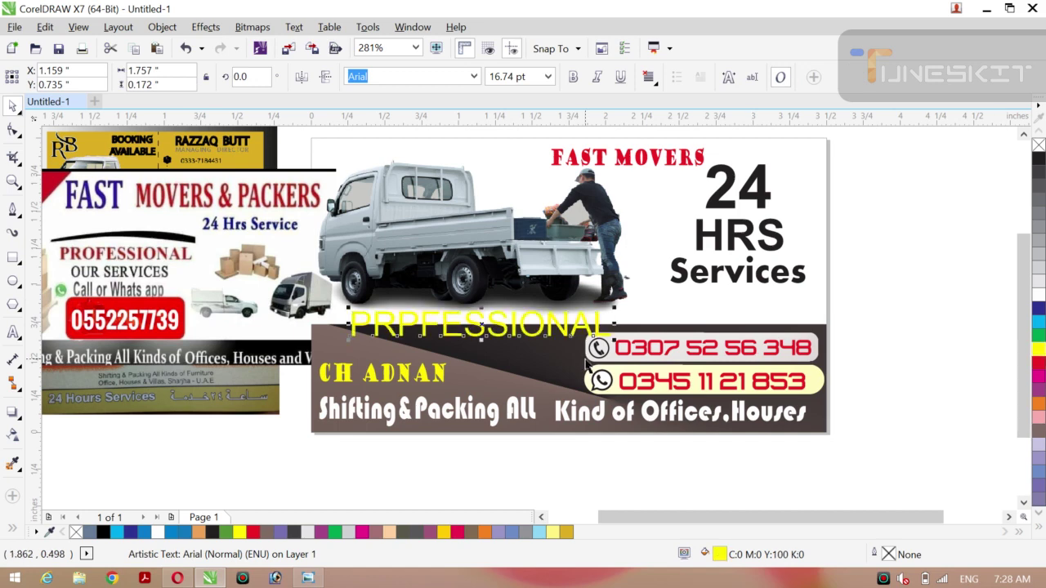
{"action": "left_click", "coordinate": [500, 311]}
{"action": "left_click_drag", "start_coordinate": [500, 312], "coordinate": [494, 317]}
{"action": "left_click", "coordinate": [929, 303]}
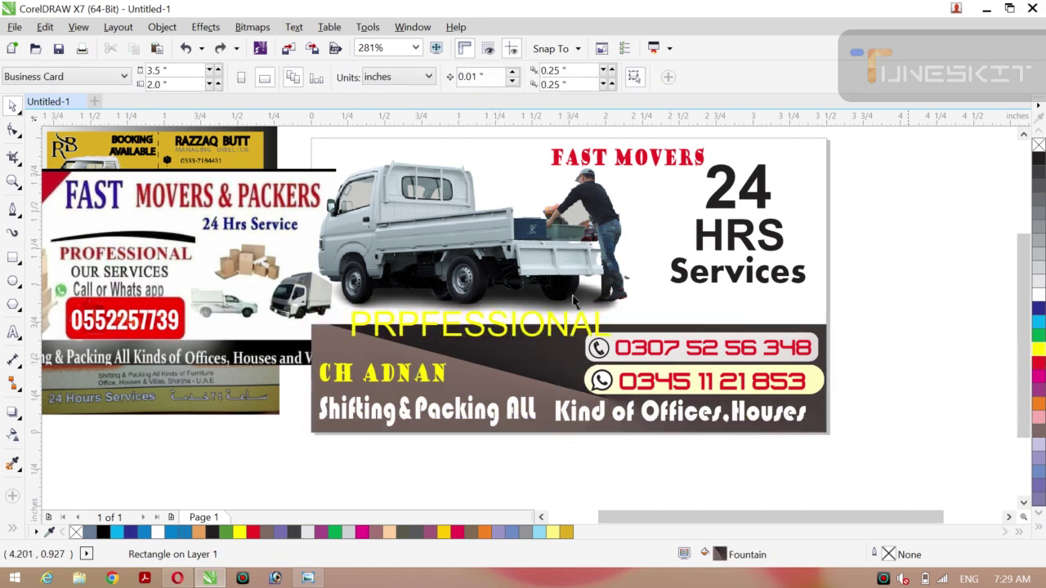
Move PRPFESSIONAL up, color it red, and shrink it to 10.803 pt.
{"action": "left_click", "coordinate": [477, 340]}
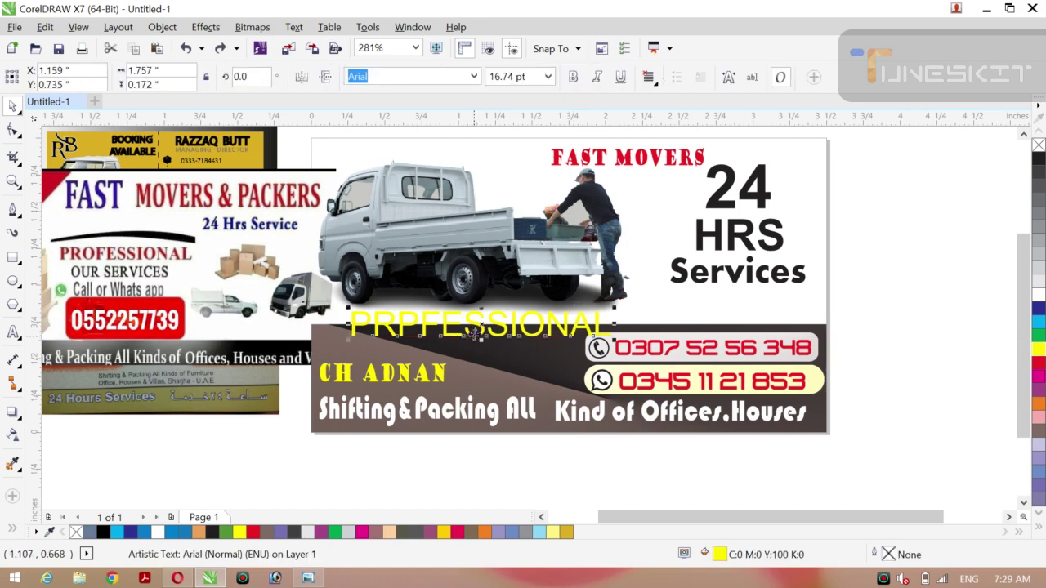
{"action": "left_click_drag", "start_coordinate": [483, 327], "coordinate": [479, 309]}
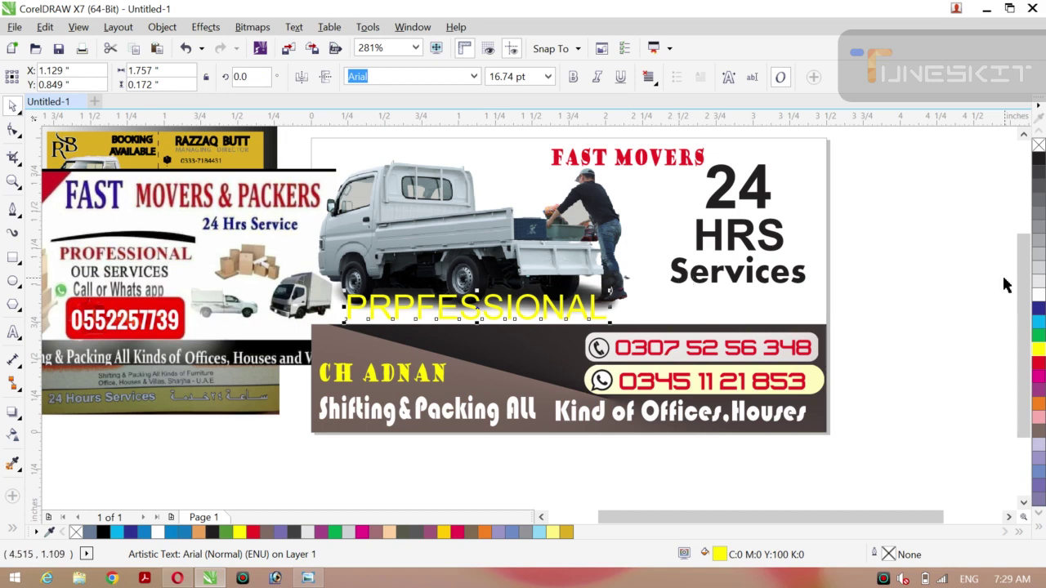
{"action": "left_click", "coordinate": [1037, 160]}
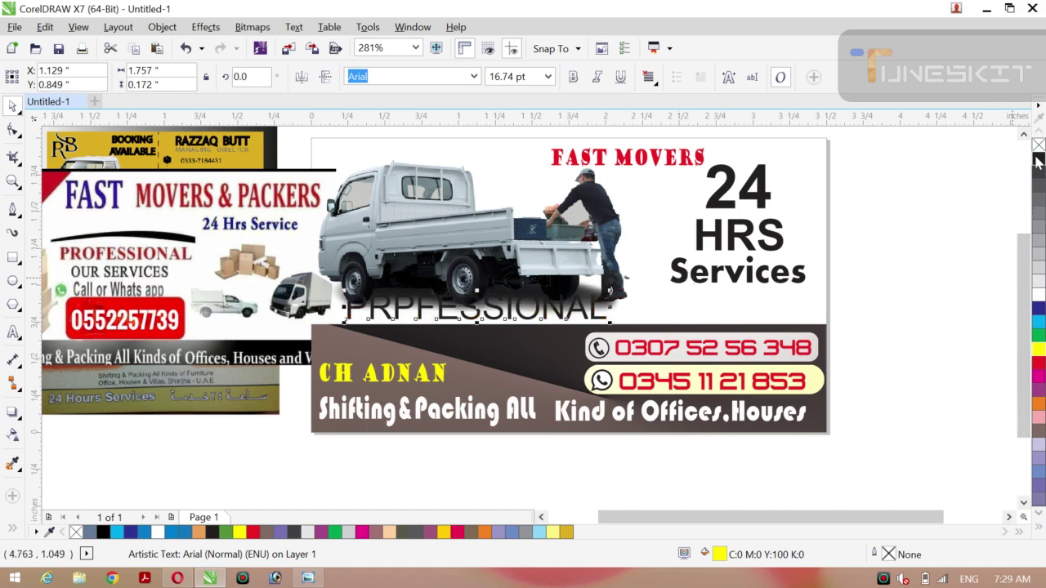
{"action": "left_click", "coordinate": [1039, 361]}
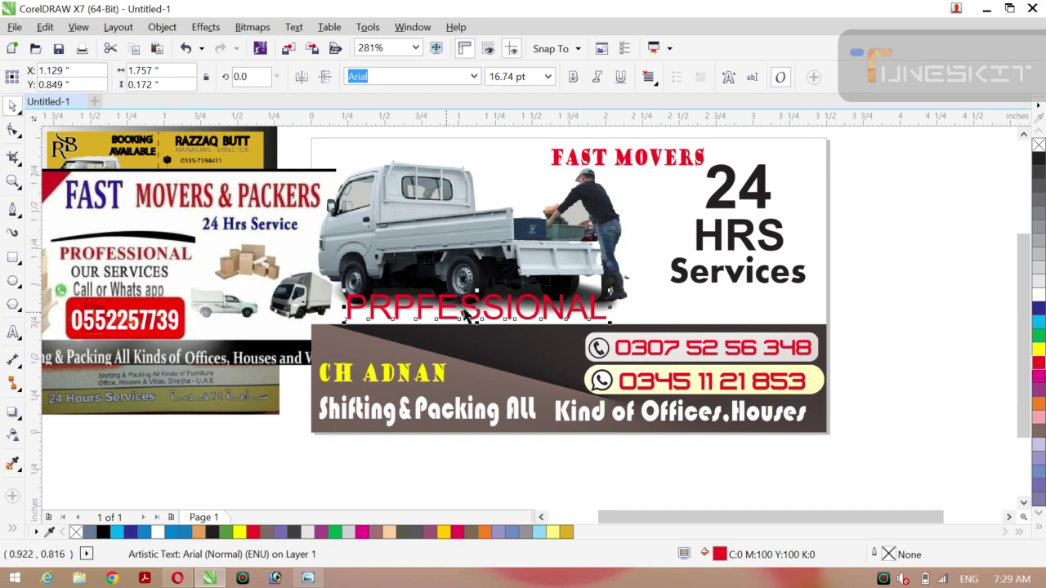
{"action": "left_click_drag", "start_coordinate": [479, 314], "coordinate": [472, 310]}
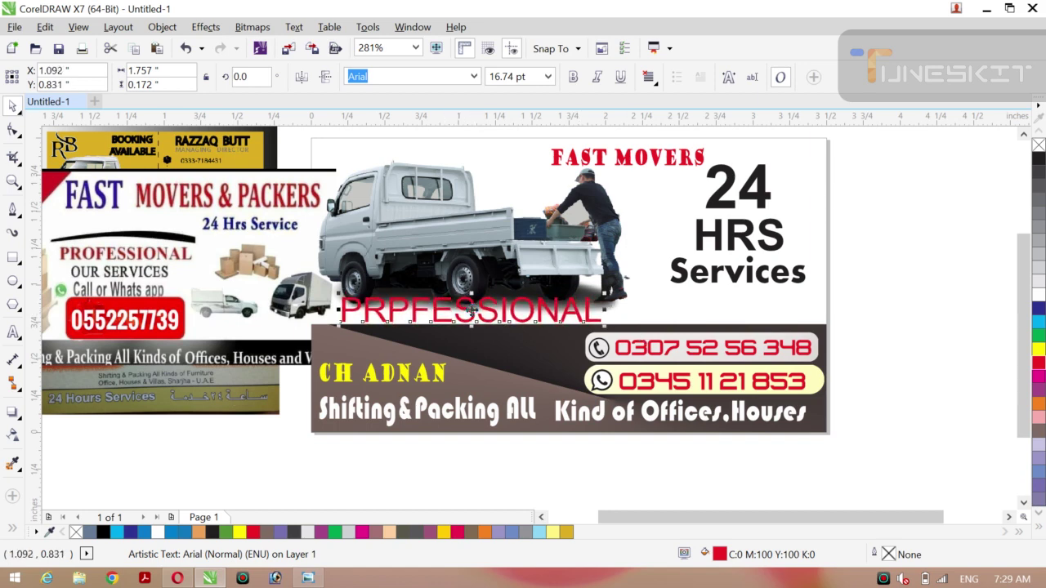
{"action": "left_click_drag", "start_coordinate": [582, 313], "coordinate": [562, 321]}
Tilt PRPFESSIONAL further clockwise, shrink it, and move it onto the dark banner.
{"action": "left_click", "coordinate": [472, 314]}
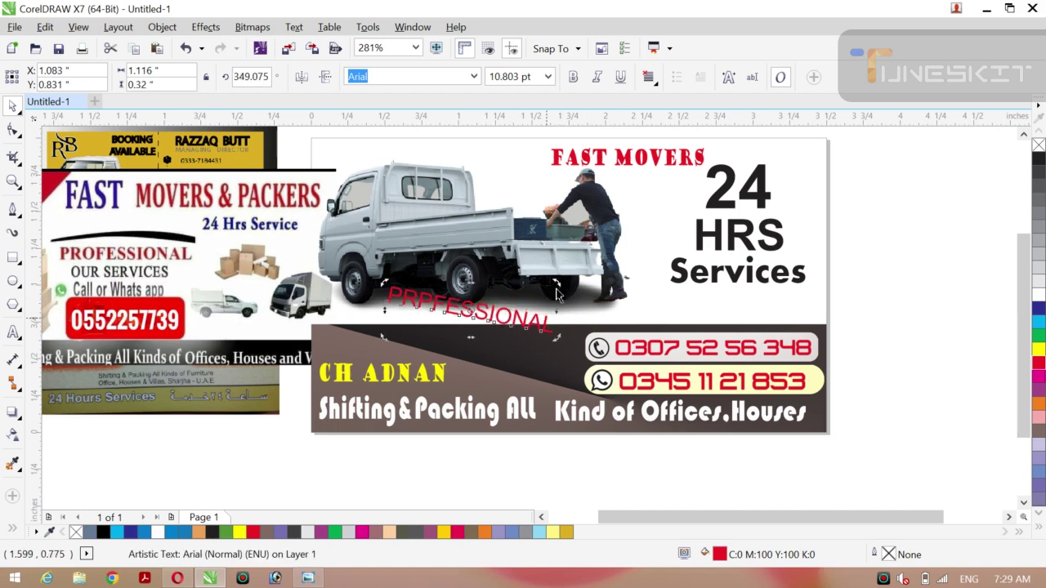
{"action": "left_click_drag", "start_coordinate": [556, 281], "coordinate": [561, 286]}
{"action": "left_click", "coordinate": [596, 312]}
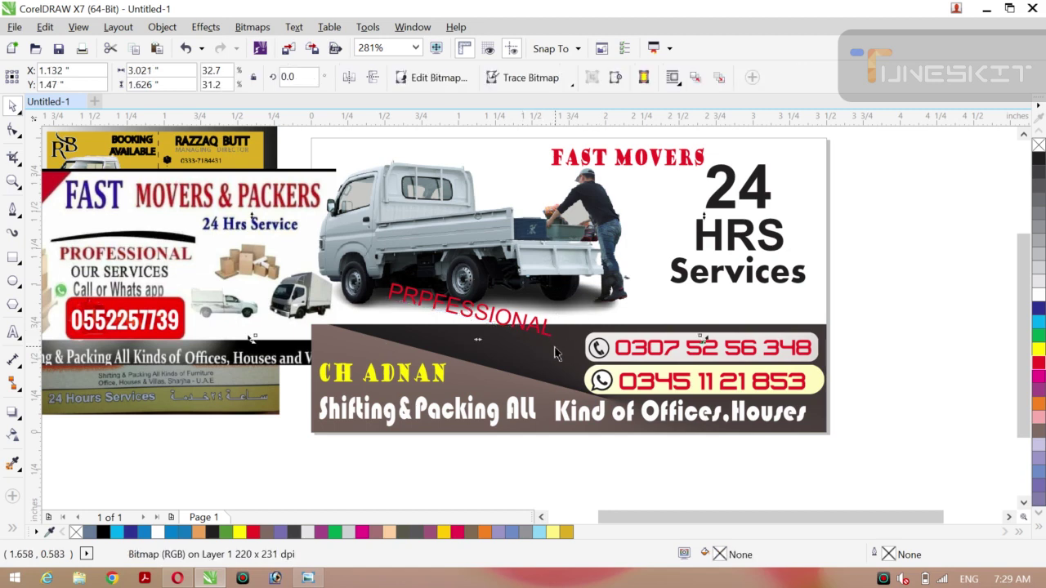
{"action": "left_click", "coordinate": [894, 284]}
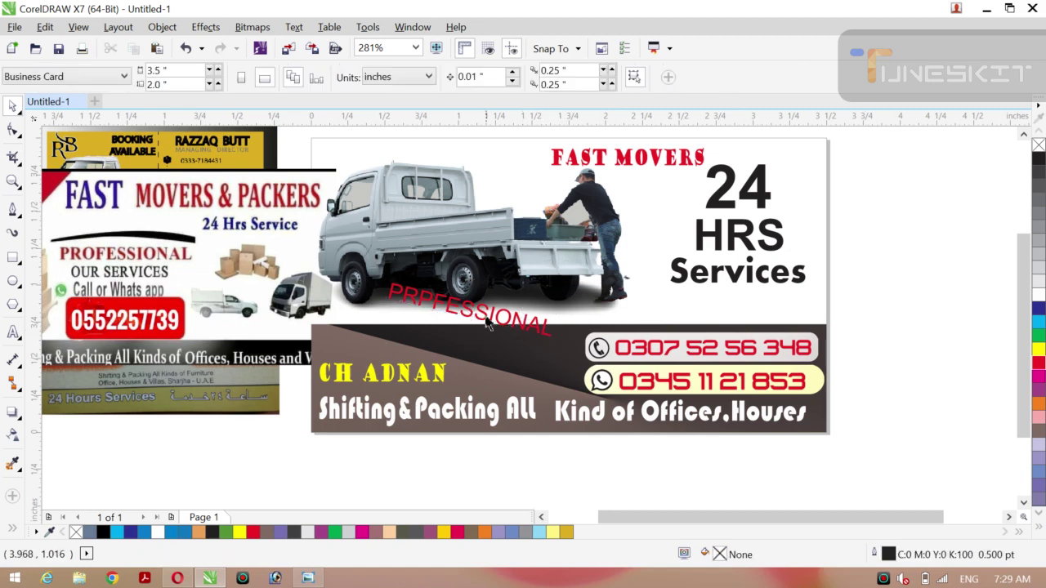
{"action": "left_click", "coordinate": [439, 309]}
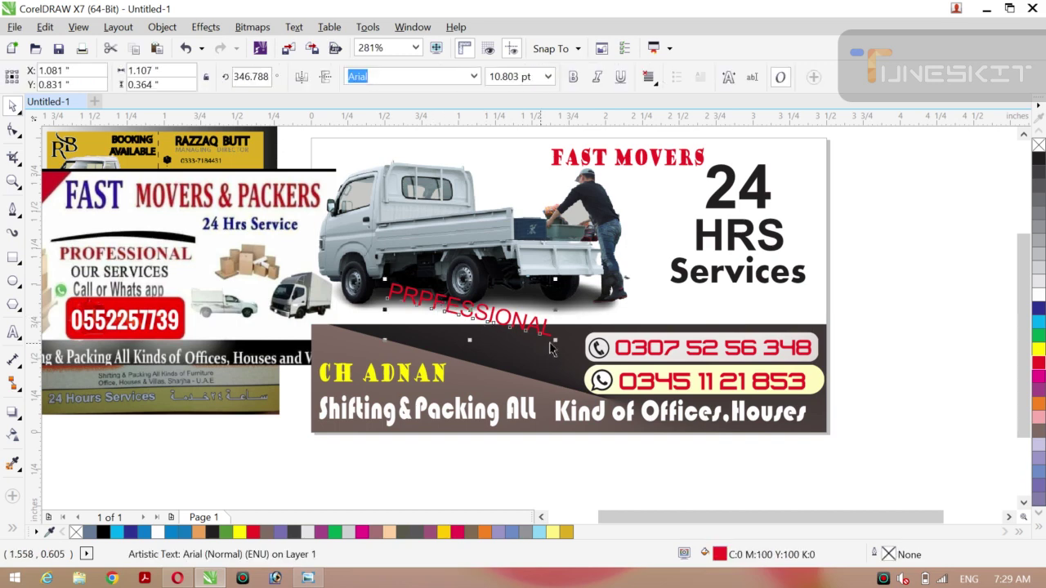
{"action": "left_click_drag", "start_coordinate": [554, 341], "coordinate": [527, 332]}
{"action": "left_click_drag", "start_coordinate": [471, 311], "coordinate": [520, 363]}
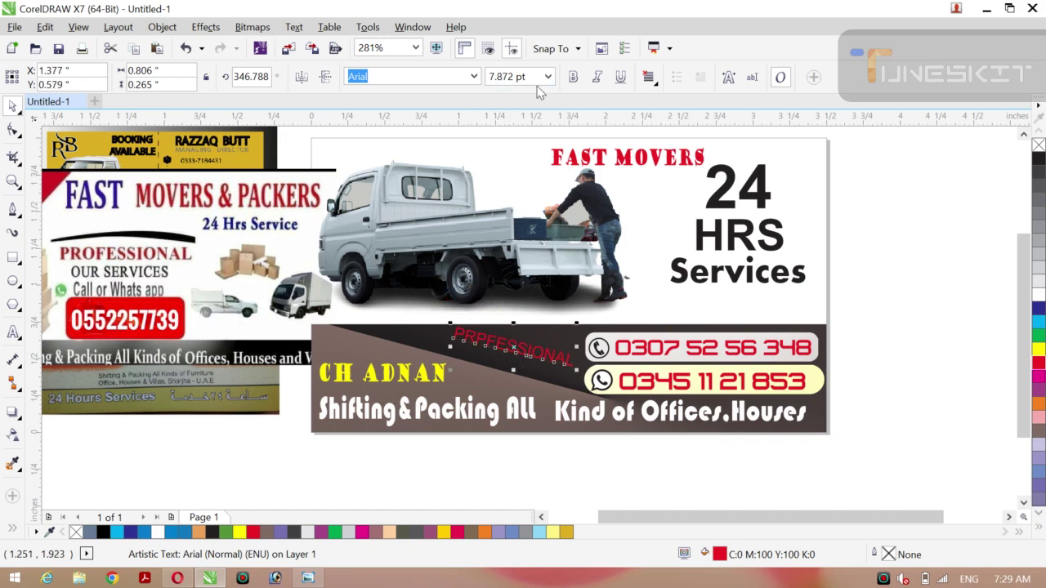
Make PRPFESSIONAL bold, adjust its tilt, and color it white at 7.872 pt.
{"action": "left_click", "coordinate": [573, 77]}
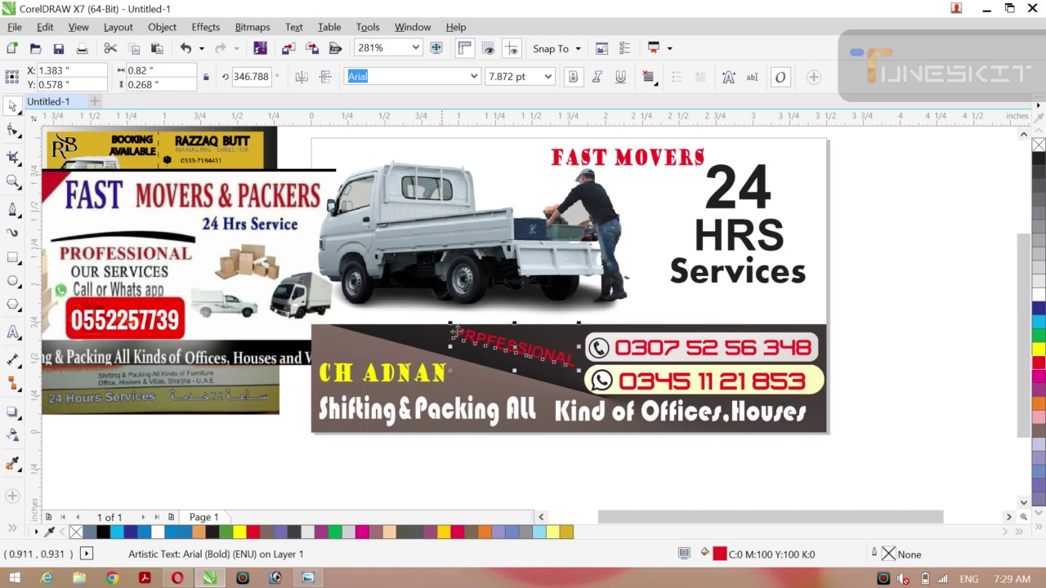
{"action": "left_click", "coordinate": [514, 349]}
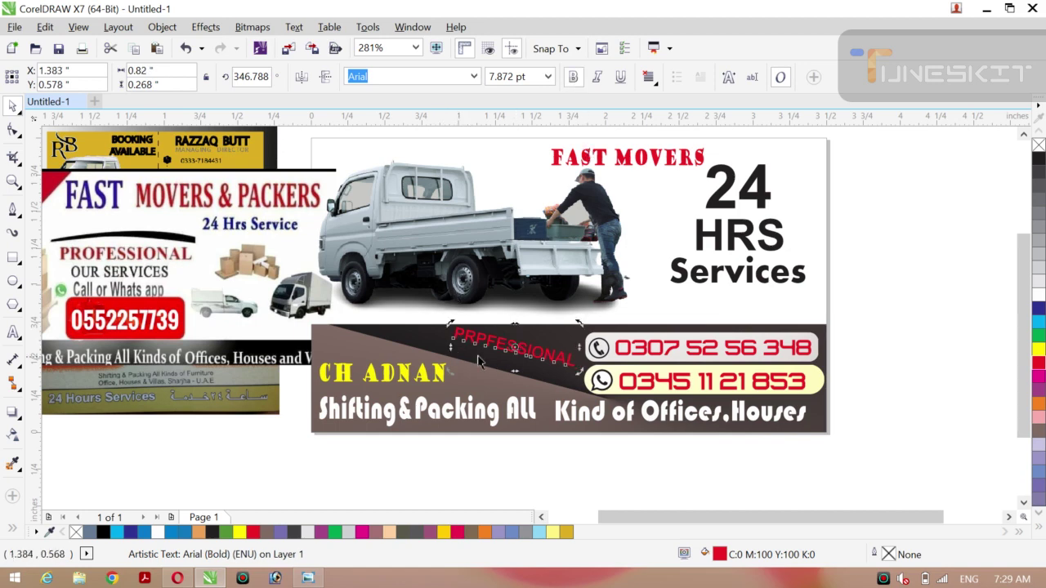
{"action": "left_click_drag", "start_coordinate": [451, 373], "coordinate": [450, 377]}
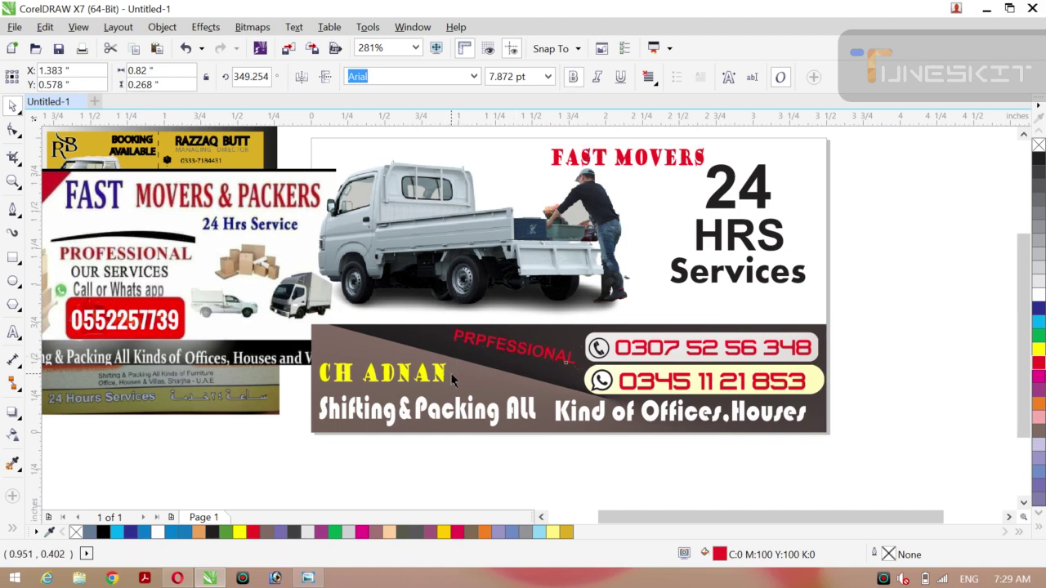
{"action": "left_click", "coordinate": [876, 307]}
{"action": "left_click_drag", "start_coordinate": [514, 357], "coordinate": [512, 346]}
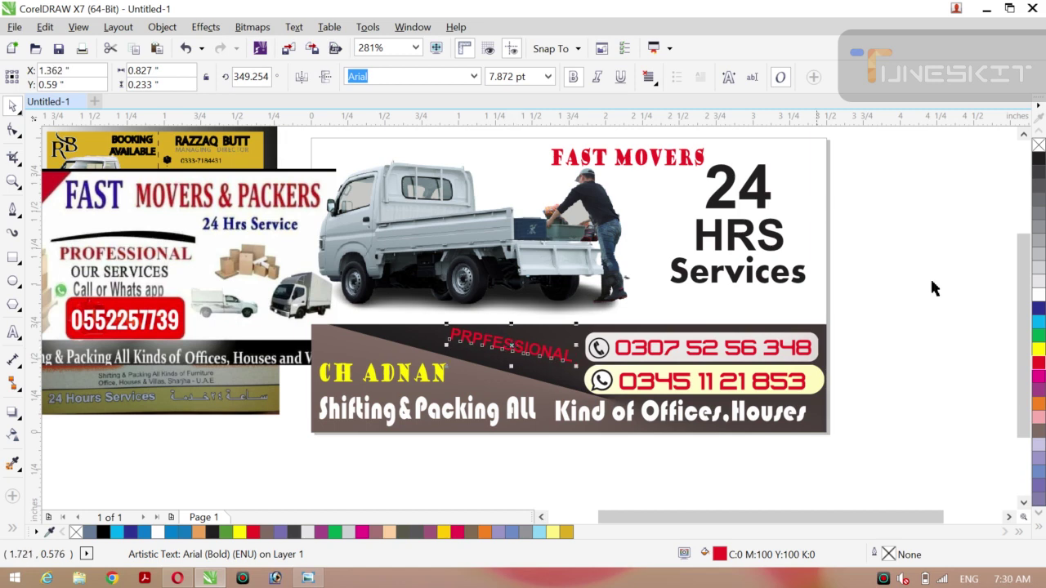
{"action": "left_click", "coordinate": [1036, 293]}
Duplicate the Services heading, shrink the copy, color it white, and tilt it.
{"action": "left_click", "coordinate": [987, 269]}
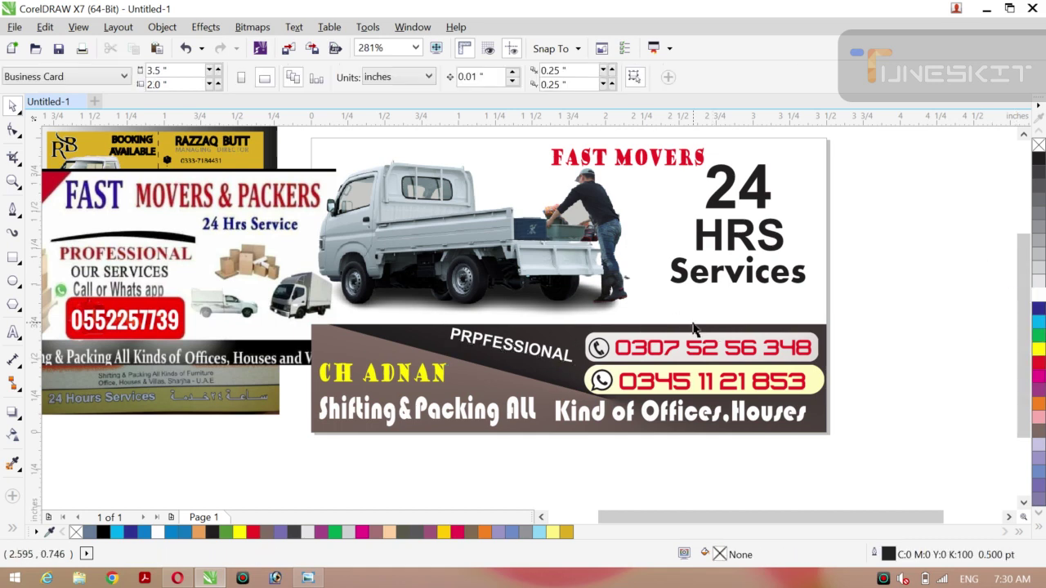
{"action": "left_click", "coordinate": [735, 276]}
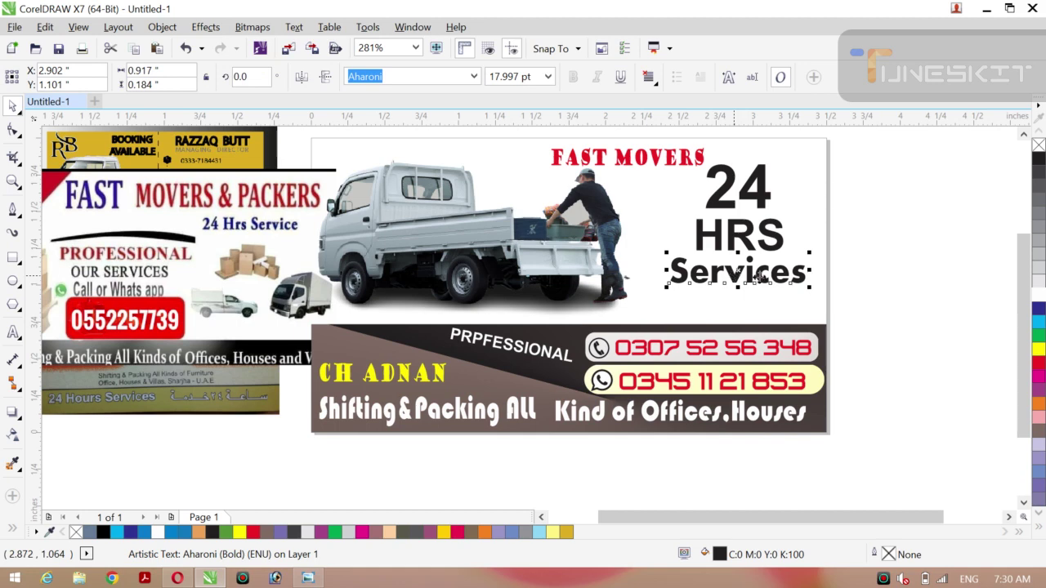
{"action": "left_click_drag", "start_coordinate": [732, 273], "coordinate": [859, 304]}
{"action": "right_click", "coordinate": [858, 304]}
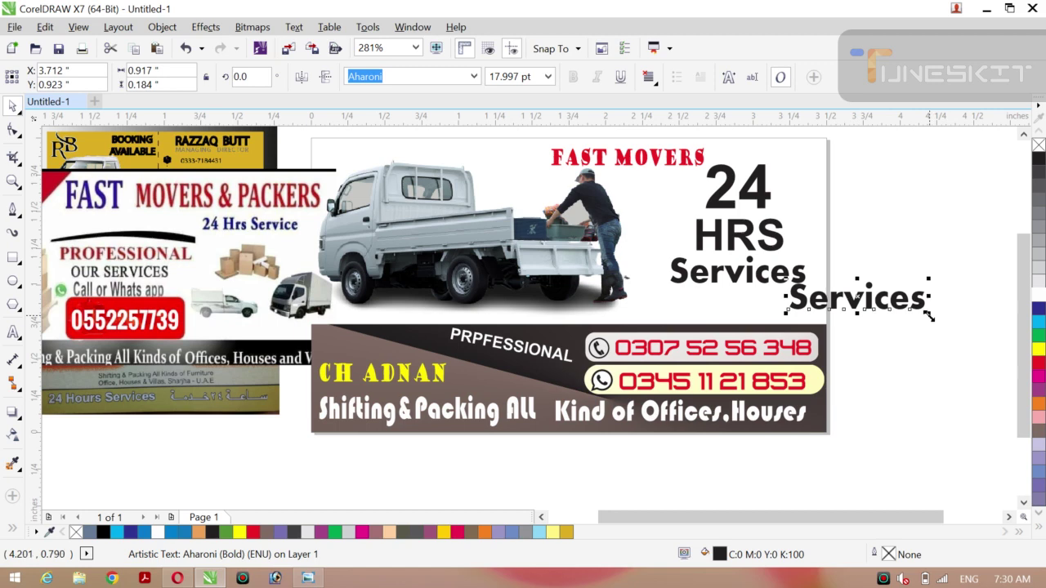
{"action": "left_click_drag", "start_coordinate": [932, 317], "coordinate": [537, 378]}
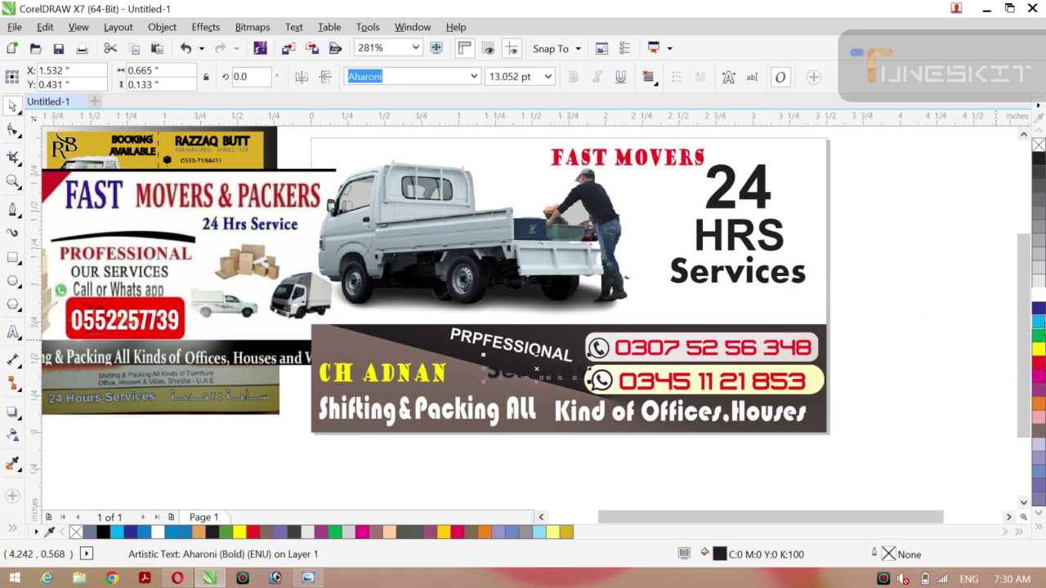
{"action": "left_click", "coordinate": [1039, 290]}
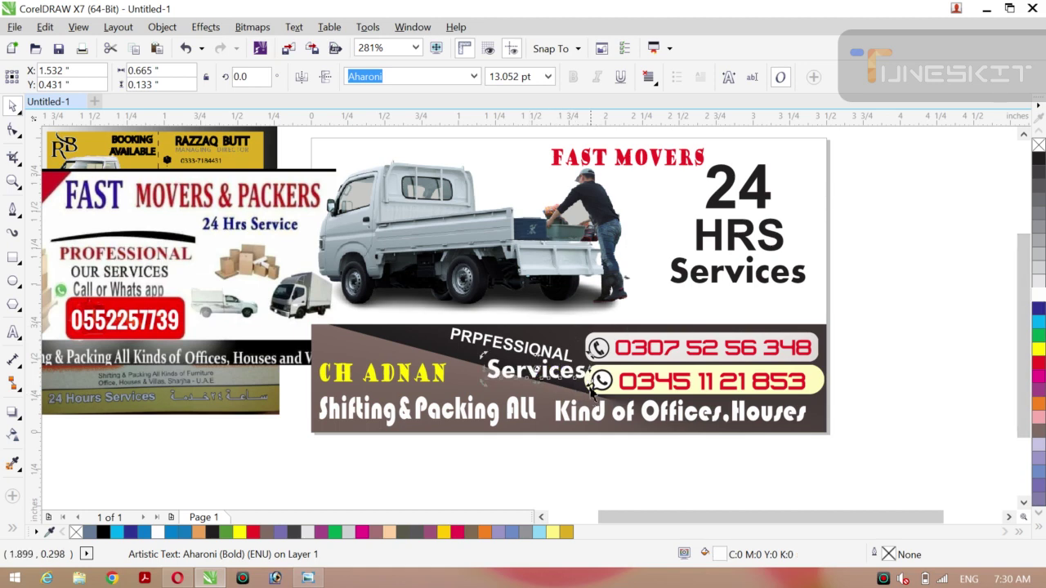
{"action": "left_click_drag", "start_coordinate": [589, 380], "coordinate": [583, 393]}
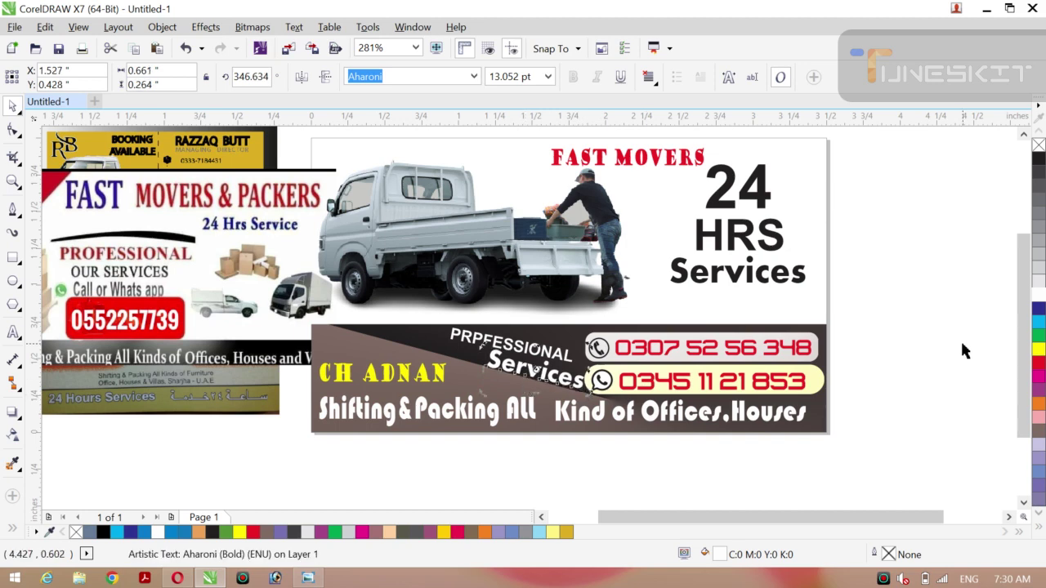
{"action": "key", "text": "Escape"}
Position the Services copy under PRPFESSIONAL on the banner and nudge PRPFESSIONAL.
{"action": "left_click", "coordinate": [535, 374]}
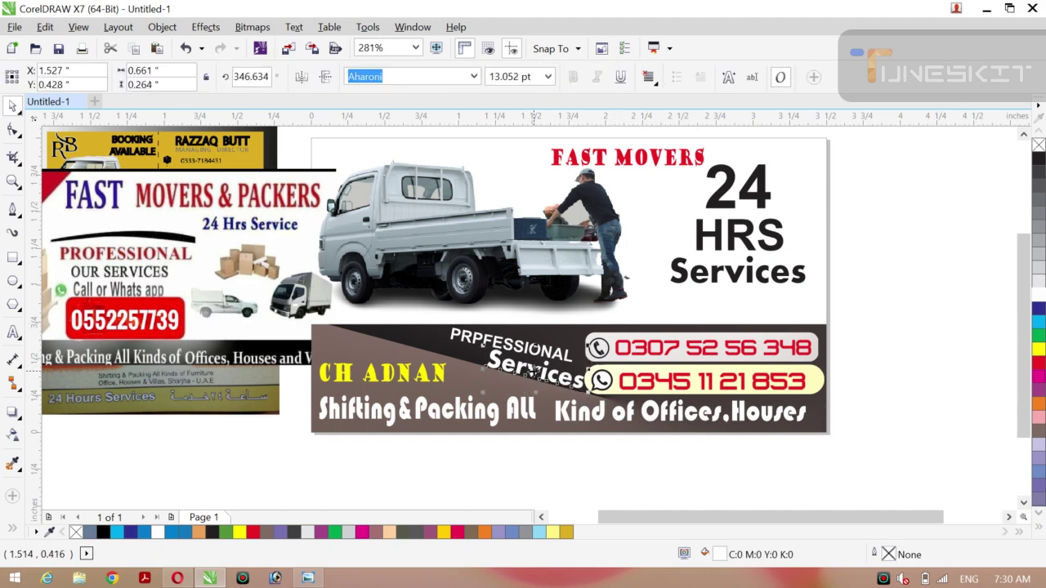
{"action": "left_click_drag", "start_coordinate": [521, 372], "coordinate": [513, 382]}
{"action": "left_click", "coordinate": [505, 368]}
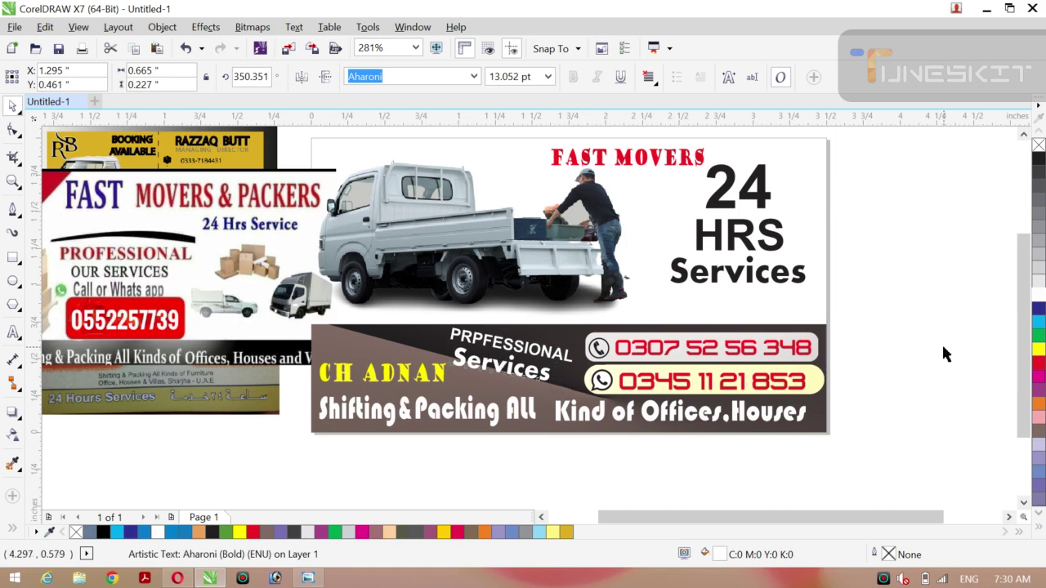
{"action": "left_click", "coordinate": [942, 343]}
{"action": "left_click", "coordinate": [516, 349]}
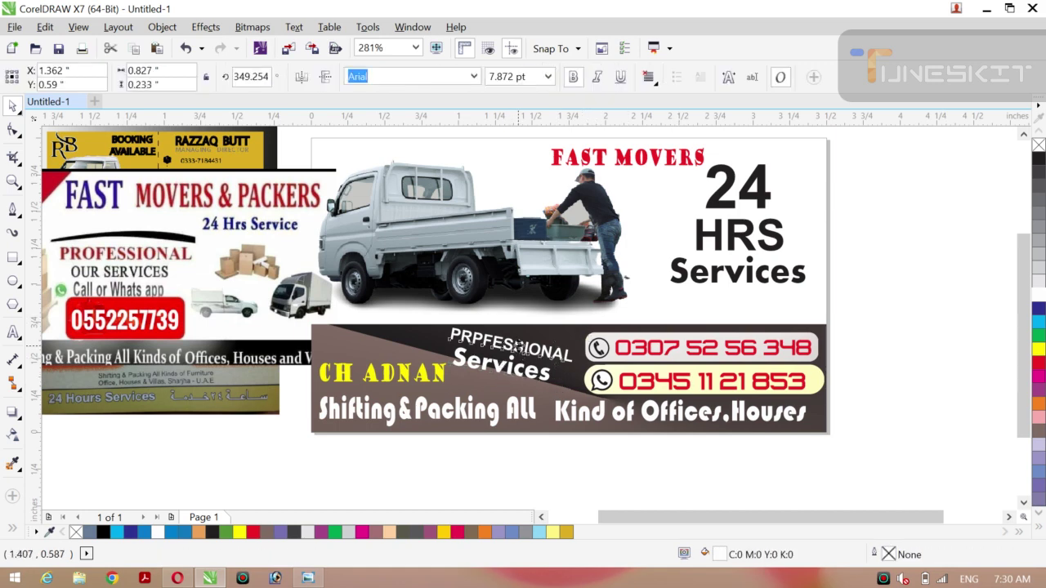
{"action": "left_click_drag", "start_coordinate": [515, 346], "coordinate": [499, 366]}
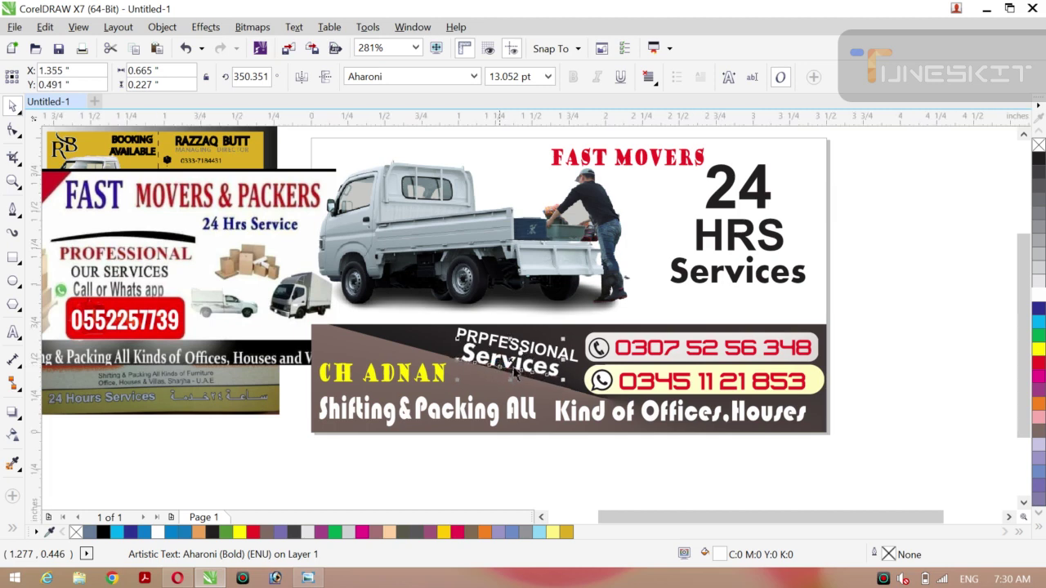
Match the tilts of Services and PRPFESSIONAL at roughly 345°.
{"action": "left_click_drag", "start_coordinate": [563, 381], "coordinate": [564, 383]}
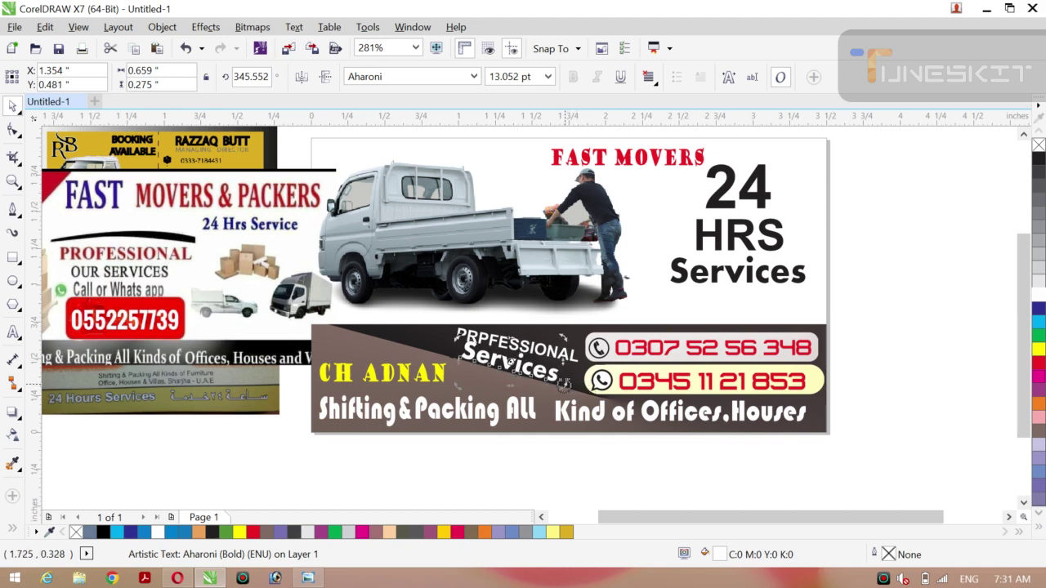
{"action": "left_click", "coordinate": [528, 353]}
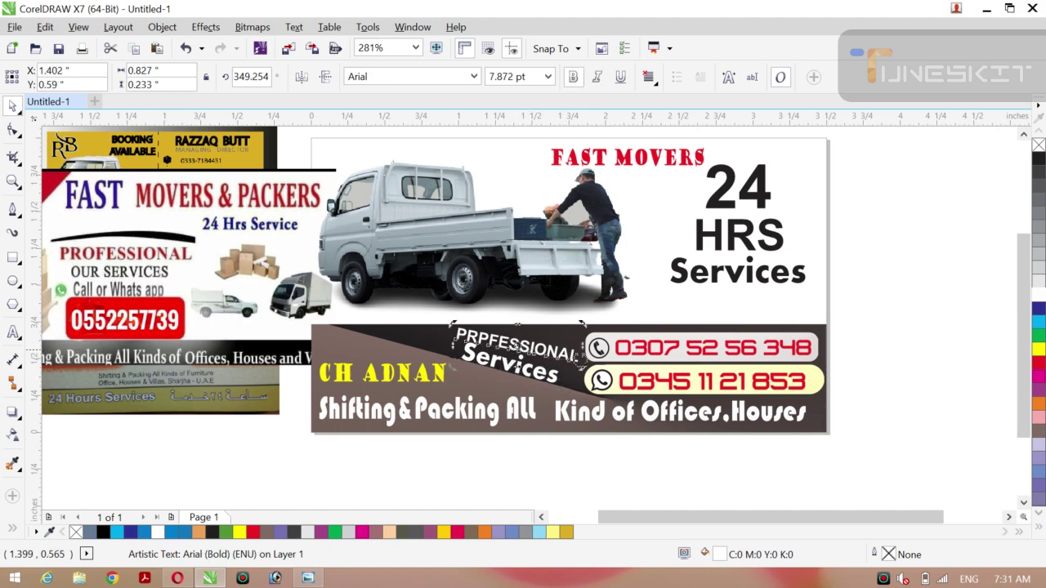
{"action": "left_click_drag", "start_coordinate": [578, 369], "coordinate": [583, 372]}
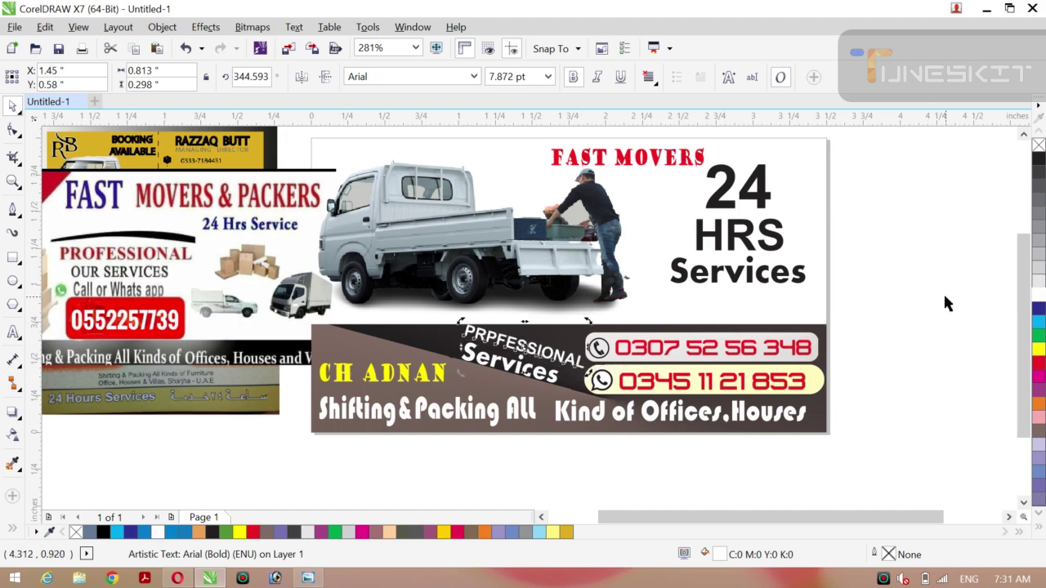
{"action": "left_click", "coordinate": [883, 301]}
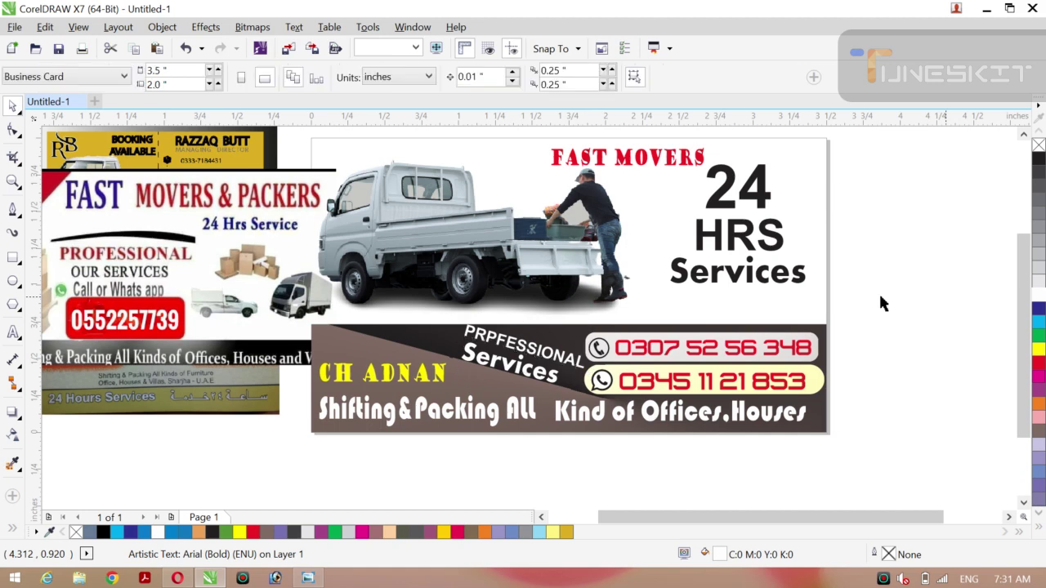
Enlarge PRPFESSIONAL slightly to 8.284 pt and make the dark banner a bit taller.
{"action": "left_click", "coordinate": [536, 355]}
{"action": "left_click_drag", "start_coordinate": [529, 352], "coordinate": [530, 354]}
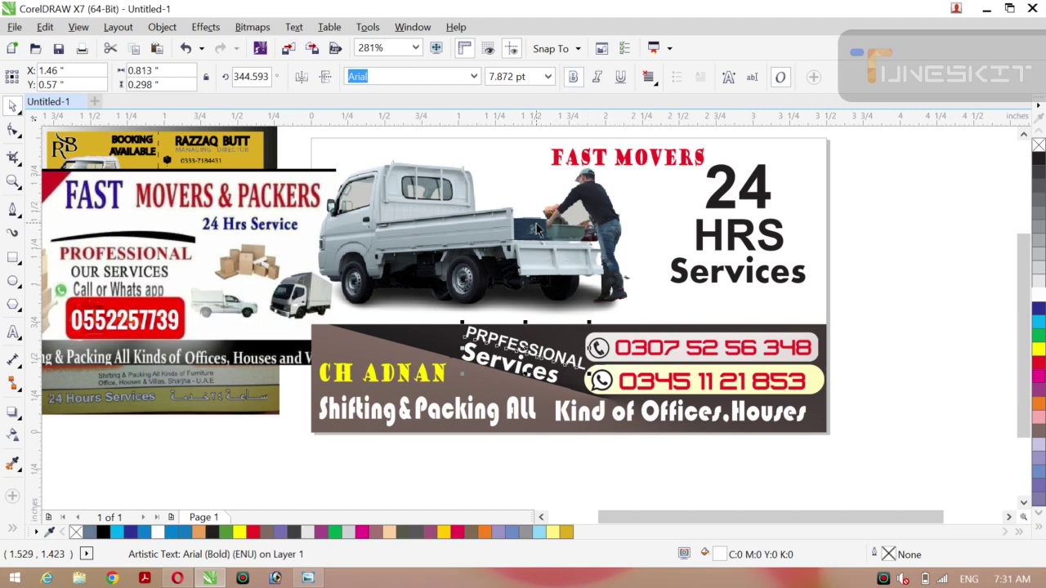
{"action": "left_click_drag", "start_coordinate": [528, 321], "coordinate": [527, 318]}
{"action": "left_click", "coordinate": [875, 323]}
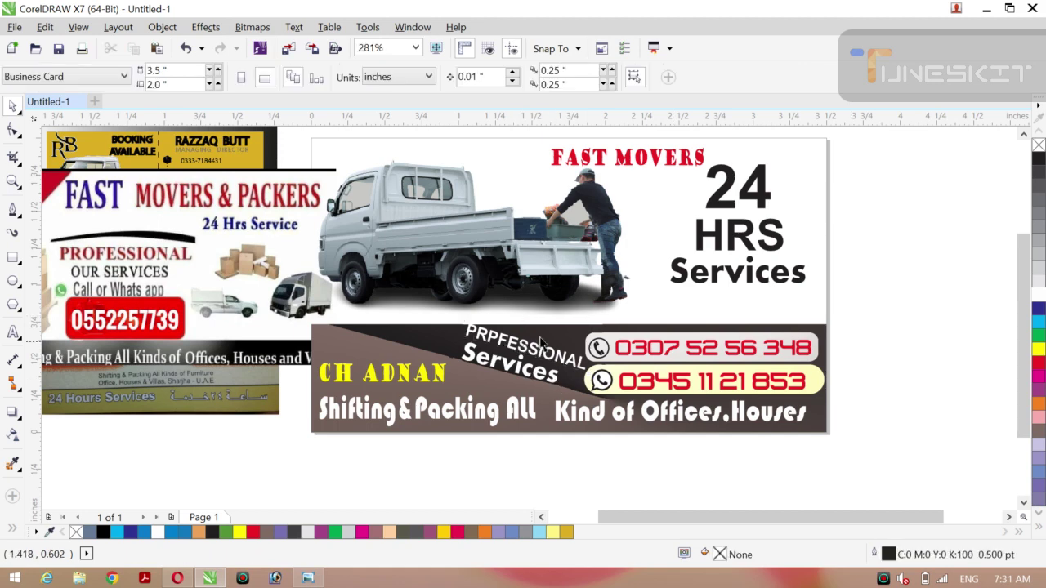
{"action": "left_click", "coordinate": [559, 334]}
{"action": "left_click_drag", "start_coordinate": [569, 320], "coordinate": [568, 313]}
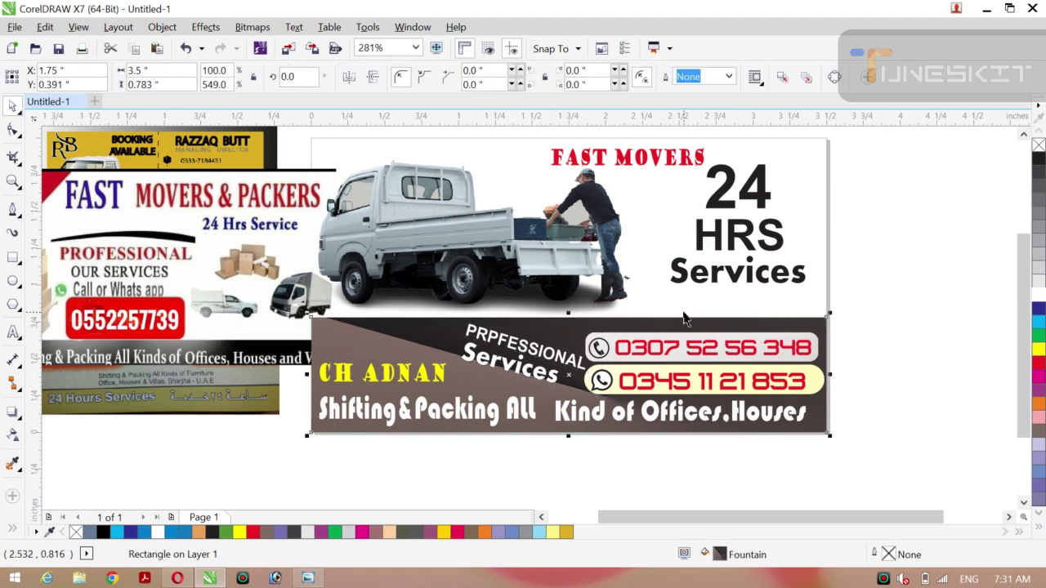
{"action": "left_click", "coordinate": [907, 312]}
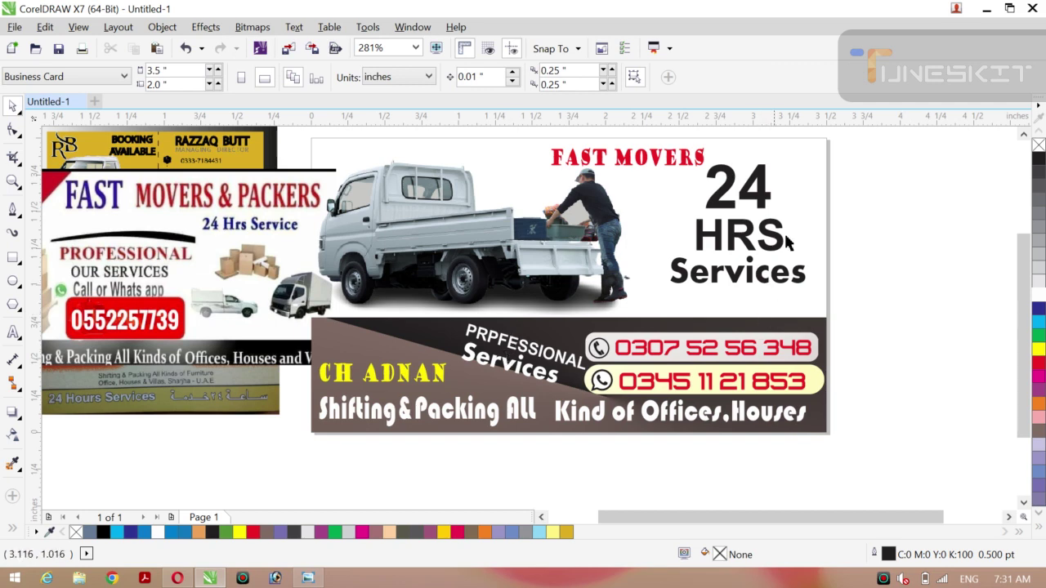
Recolor HRS red and 24 dark blue.
{"action": "left_click", "coordinate": [735, 245]}
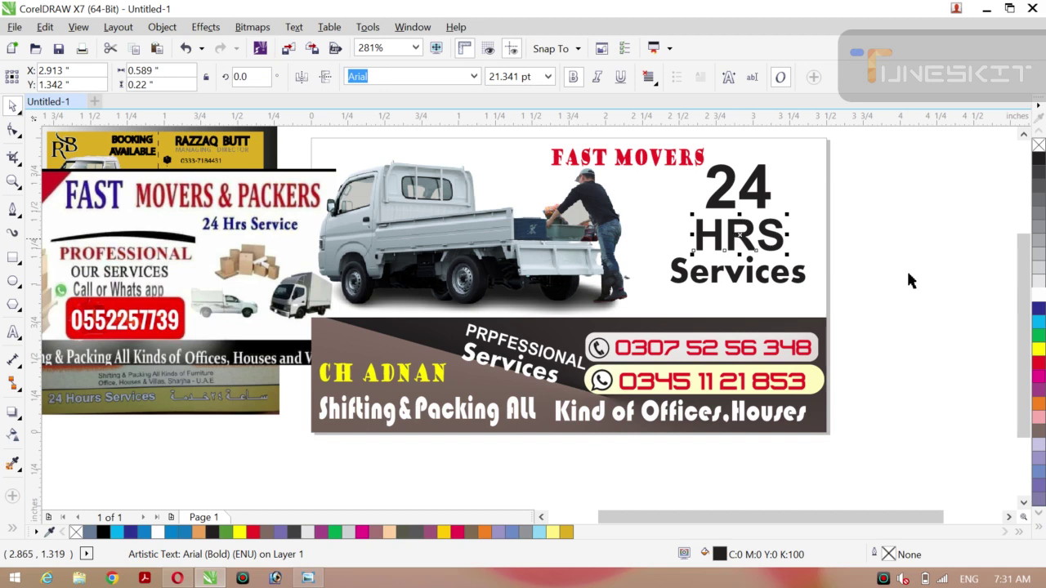
{"action": "left_click", "coordinate": [1039, 365]}
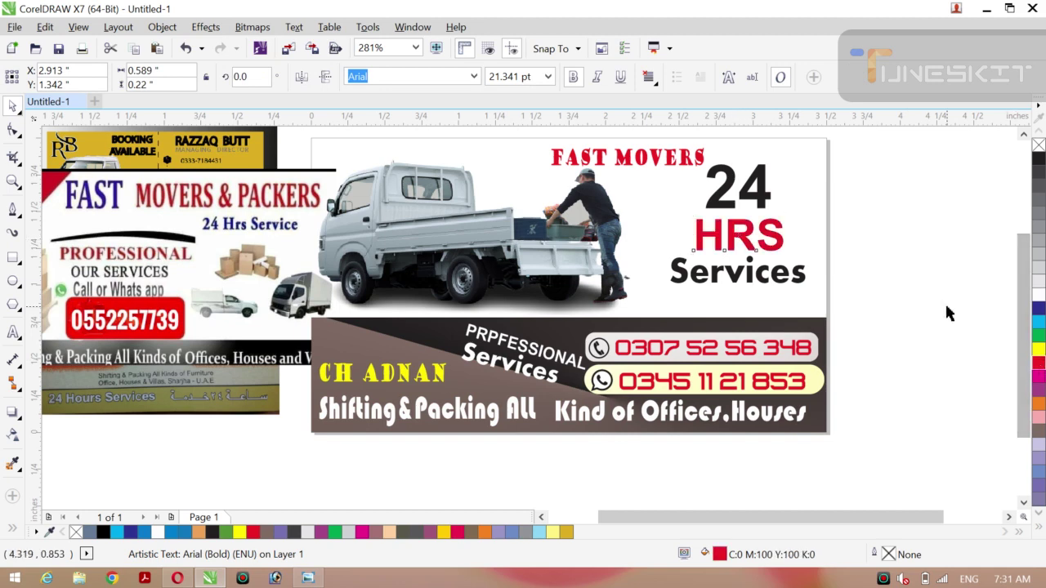
{"action": "left_click", "coordinate": [945, 301]}
{"action": "left_click", "coordinate": [748, 197]}
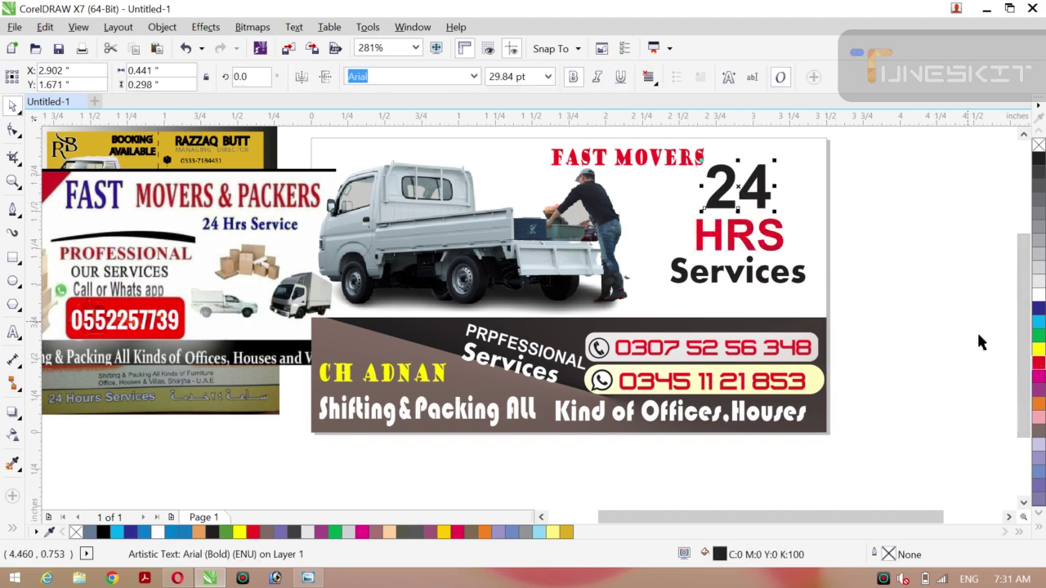
{"action": "left_click", "coordinate": [1039, 349]}
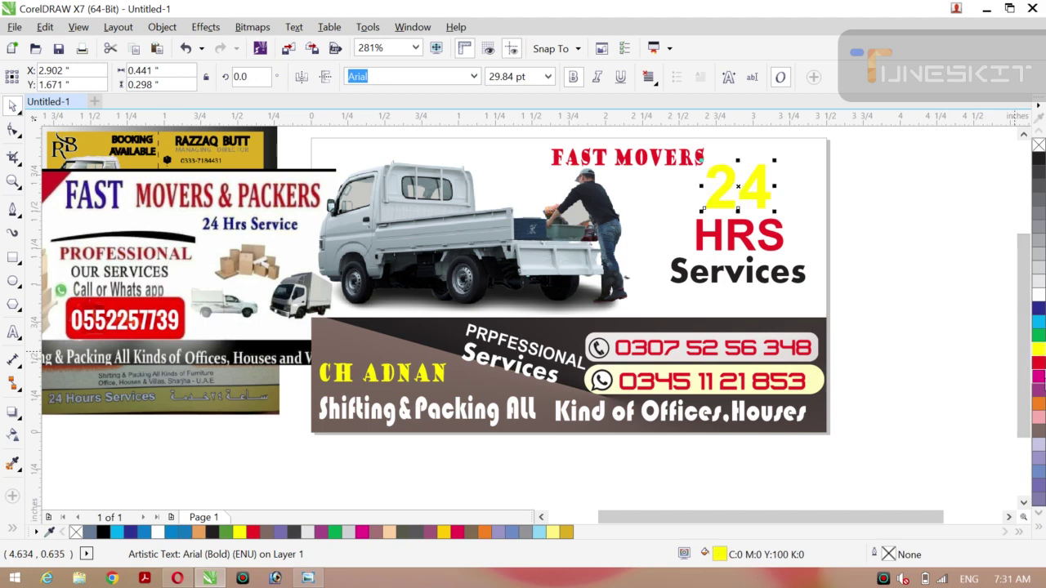
{"action": "left_click", "coordinate": [1039, 309]}
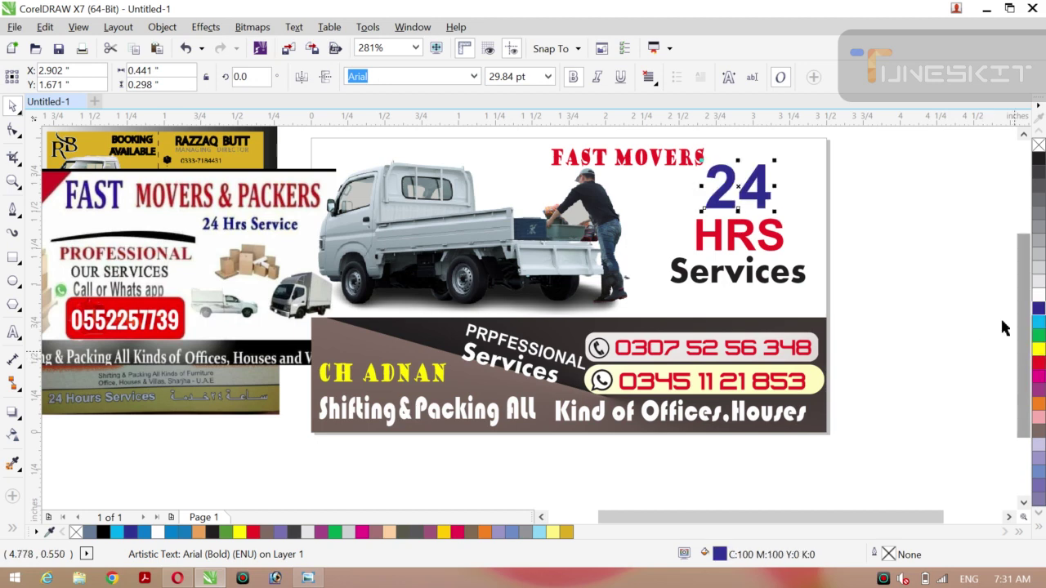
{"action": "left_click", "coordinate": [952, 306]}
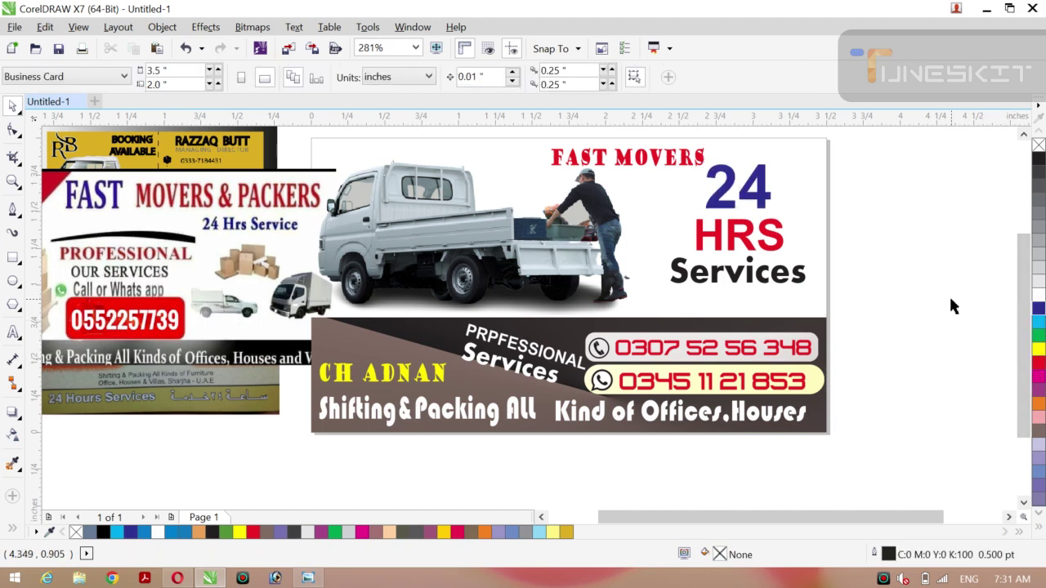
Try black and green on FAST MOVERS, keep it red, and move it right.
{"action": "left_click", "coordinate": [629, 164]}
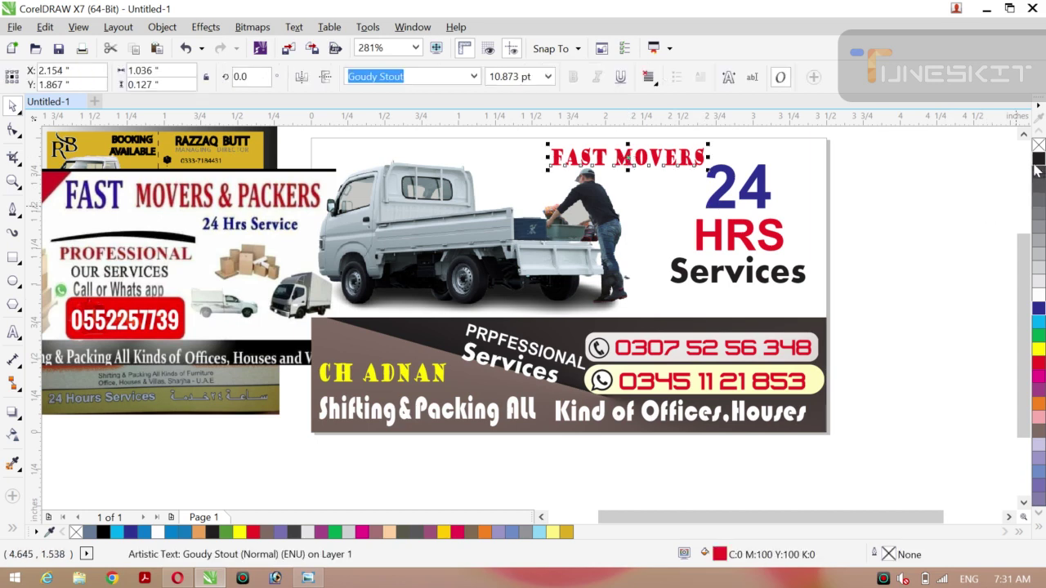
{"action": "left_click", "coordinate": [1038, 158]}
{"action": "left_click", "coordinate": [963, 189]}
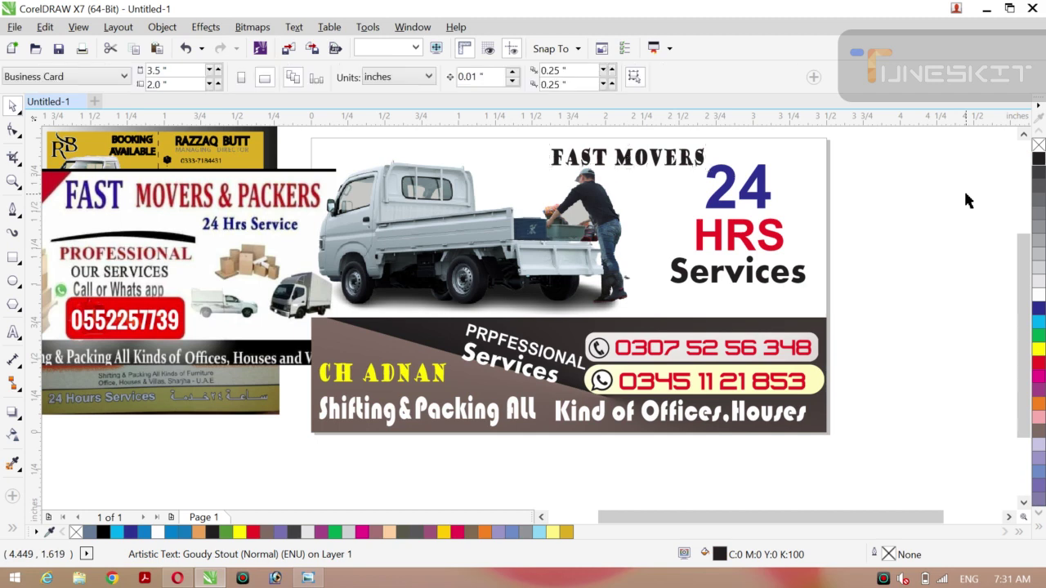
{"action": "left_click", "coordinate": [675, 164]}
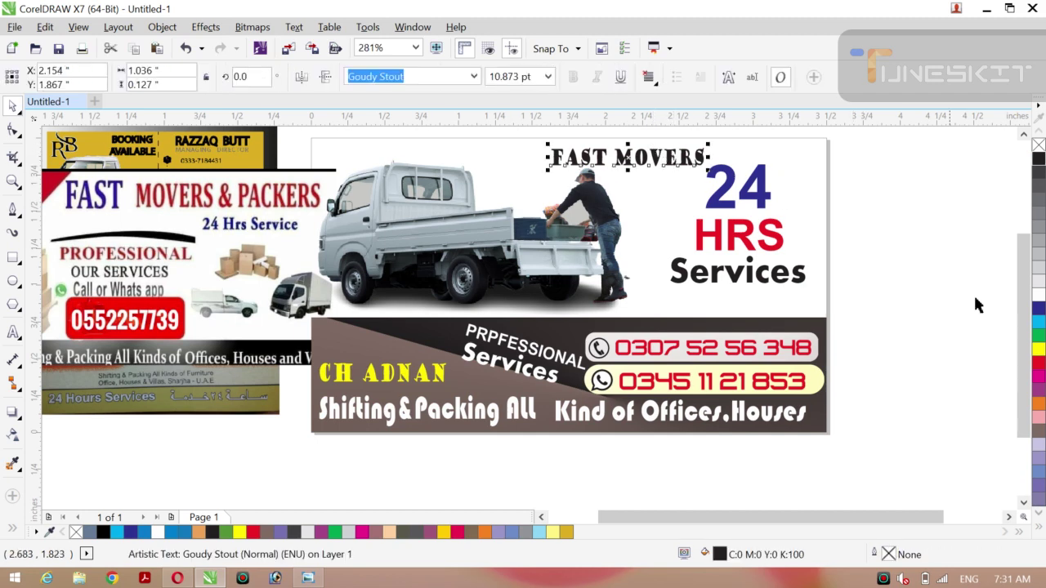
{"action": "left_click", "coordinate": [1038, 337]}
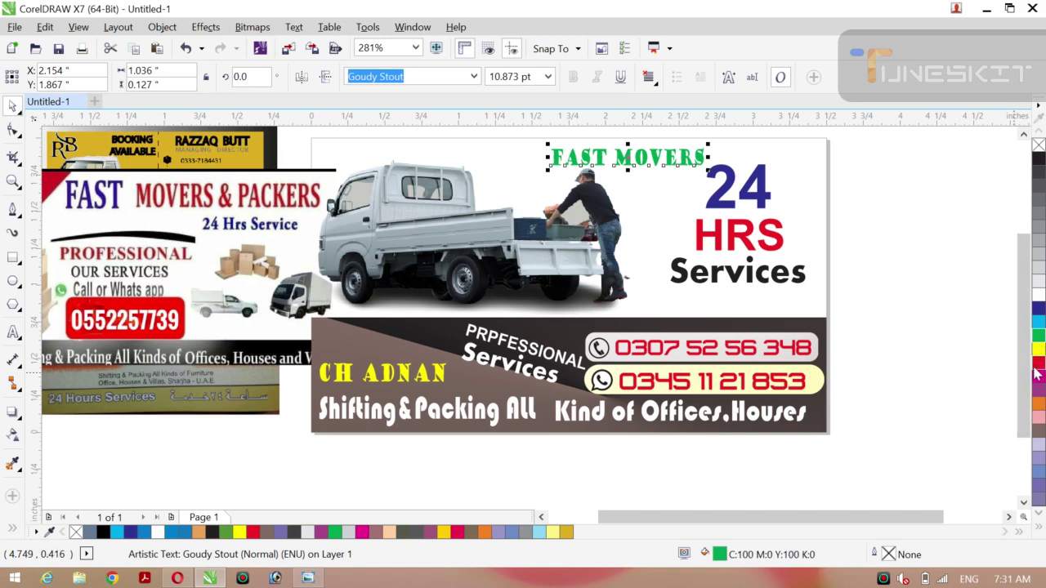
{"action": "left_click", "coordinate": [1039, 365]}
{"action": "left_click", "coordinate": [960, 308]}
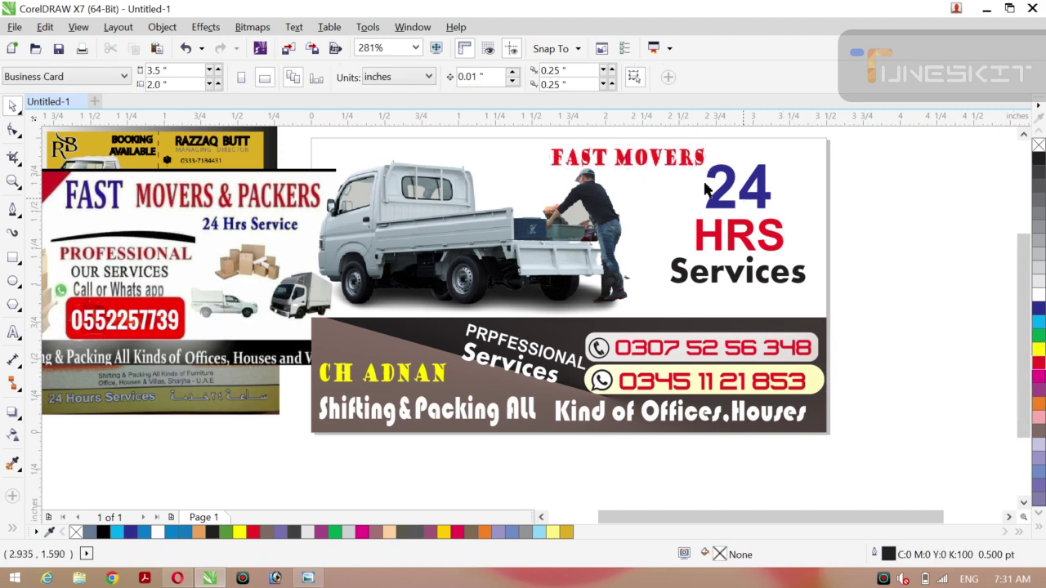
{"action": "left_click", "coordinate": [658, 161]}
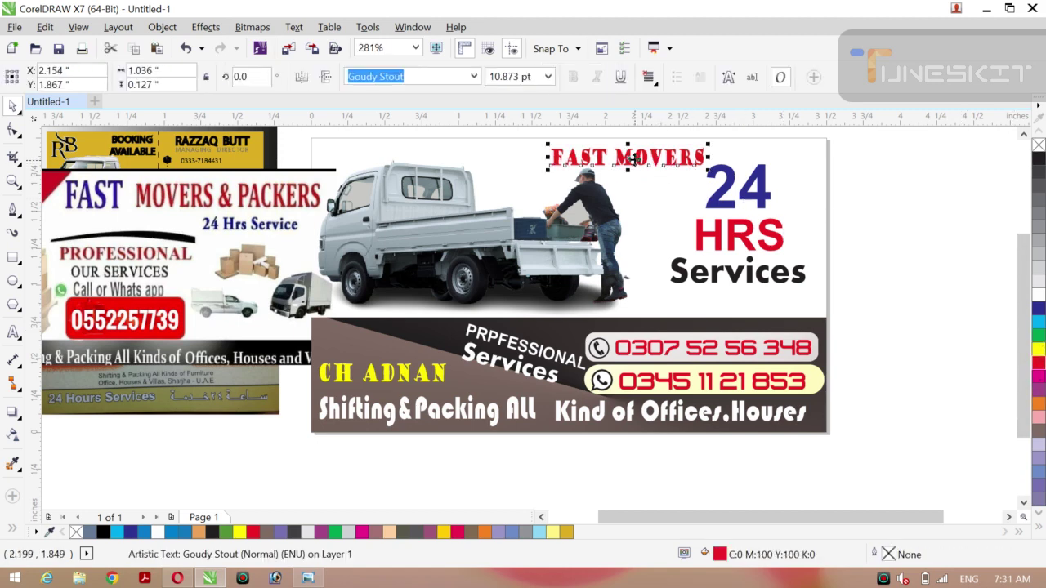
{"action": "left_click_drag", "start_coordinate": [652, 159], "coordinate": [683, 156]}
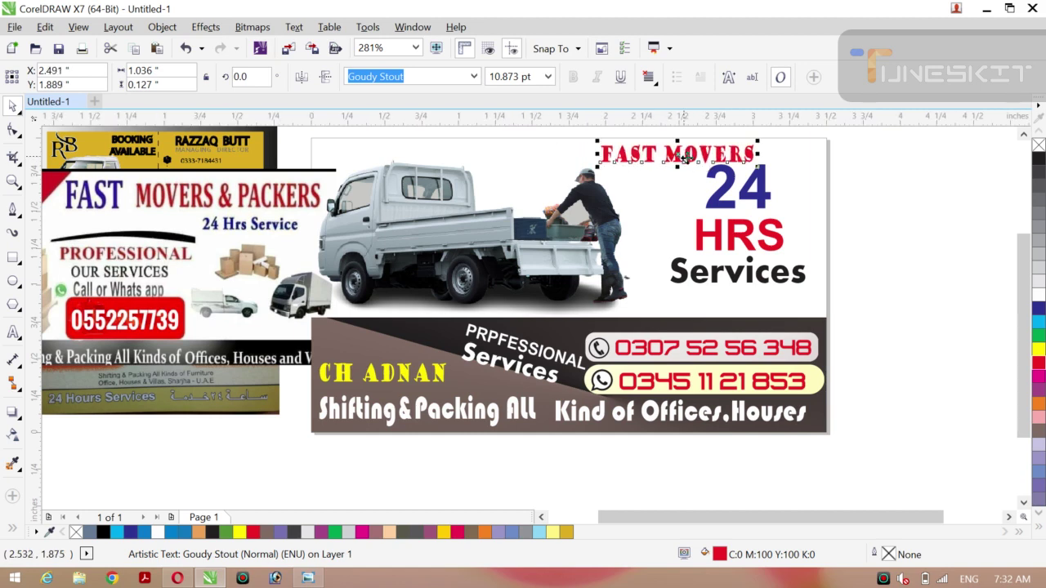
Nudge the 24, HRS and Services block down together.
{"action": "left_click", "coordinate": [720, 201]}
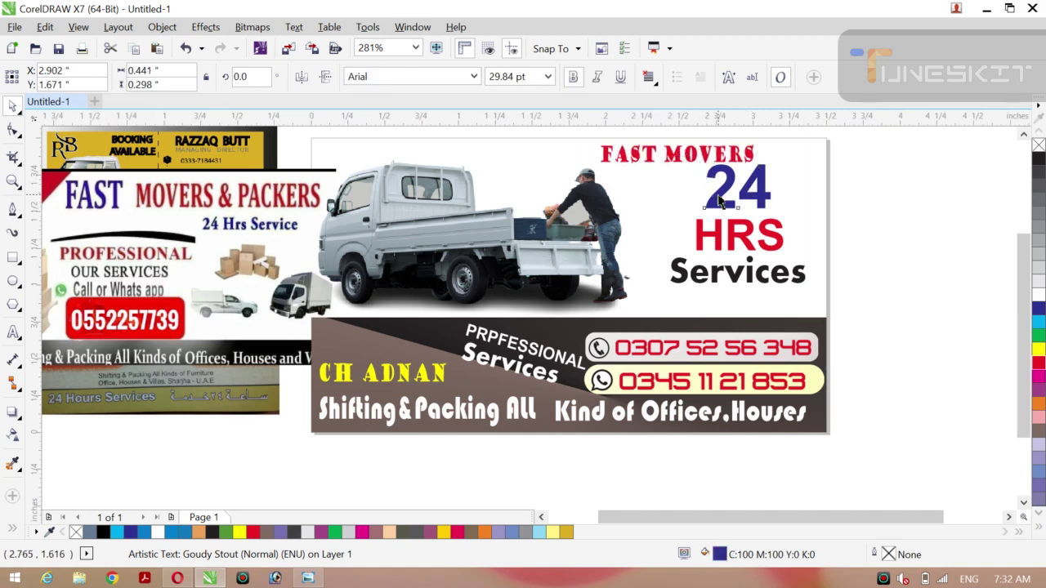
{"action": "left_click", "coordinate": [732, 235], "text": "shift"}
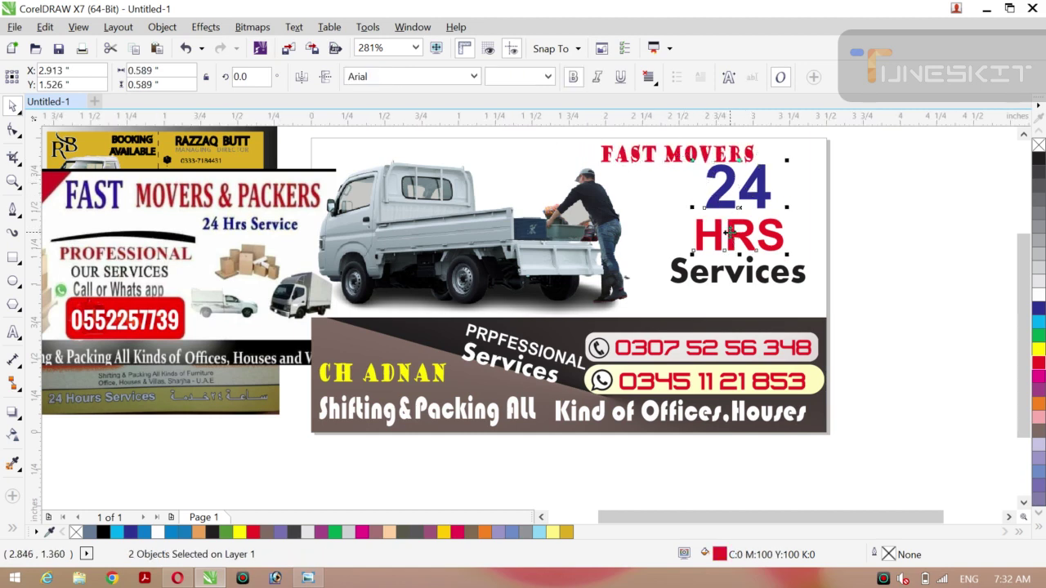
{"action": "left_click", "coordinate": [734, 284], "text": "shift"}
{"action": "key", "text": "Down"}
{"action": "key", "text": "Down"}
{"action": "key", "text": "Down"}
{"action": "key", "text": "Down"}
{"action": "key", "text": "Down"}
{"action": "key", "text": "Down"}
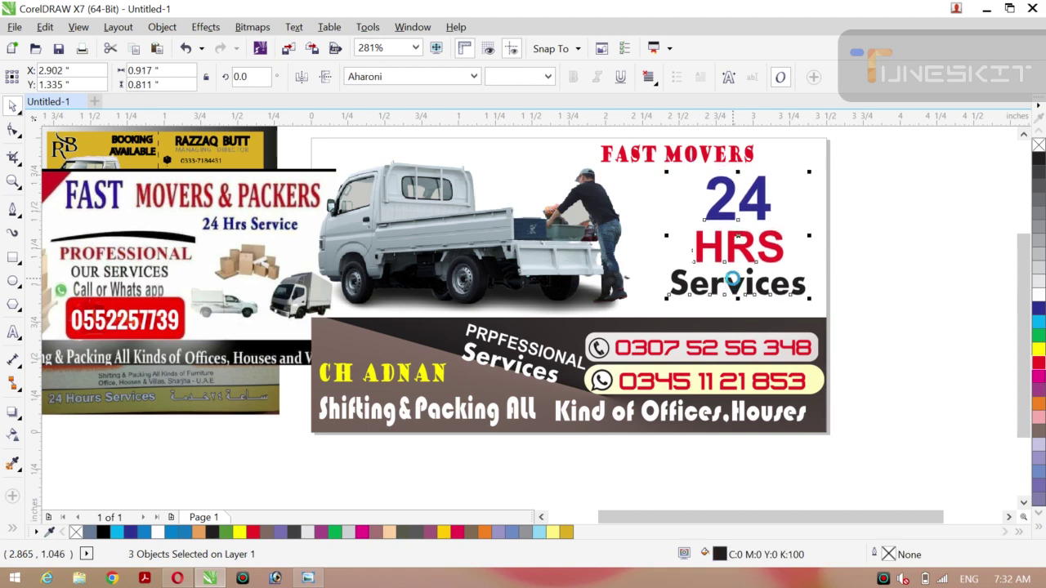
{"action": "left_click_drag", "start_coordinate": [716, 216], "coordinate": [715, 217]}
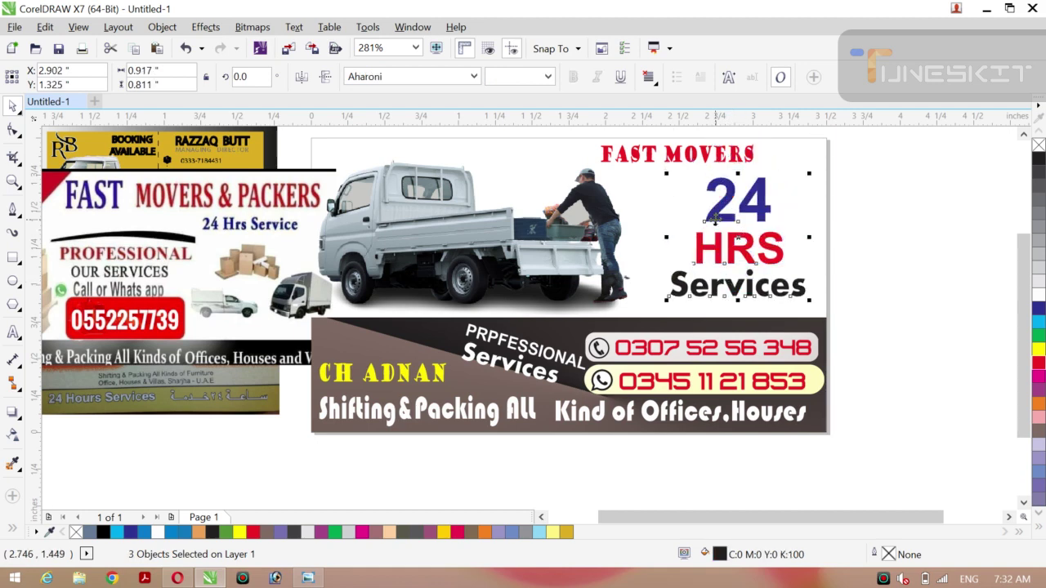
Place FAST MOVERS just above the 24, now at 12.404 pt.
{"action": "left_click", "coordinate": [682, 153]}
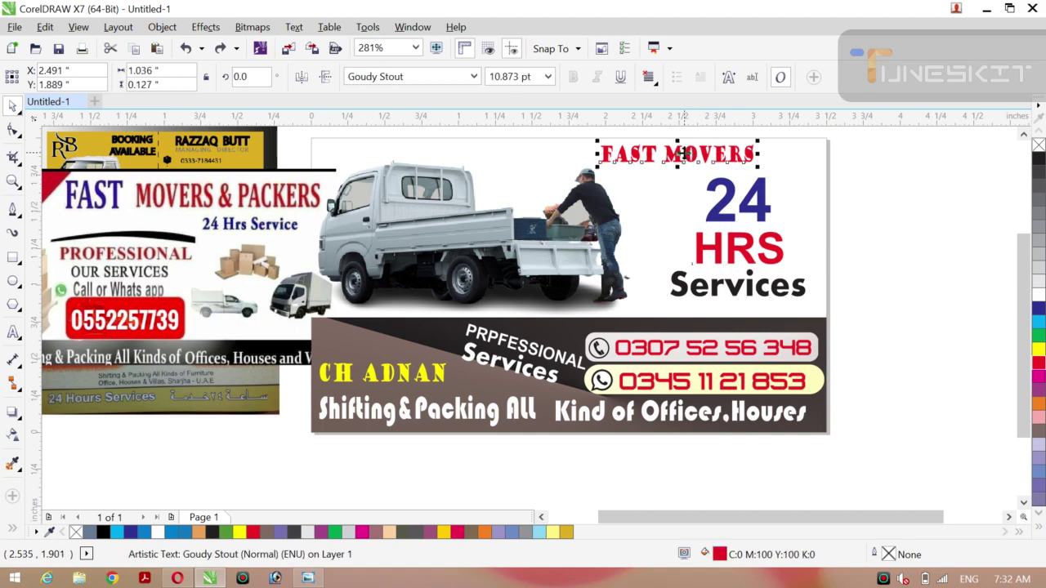
{"action": "left_click_drag", "start_coordinate": [682, 153], "coordinate": [685, 159]}
{"action": "left_click_drag", "start_coordinate": [682, 153], "coordinate": [683, 154]}
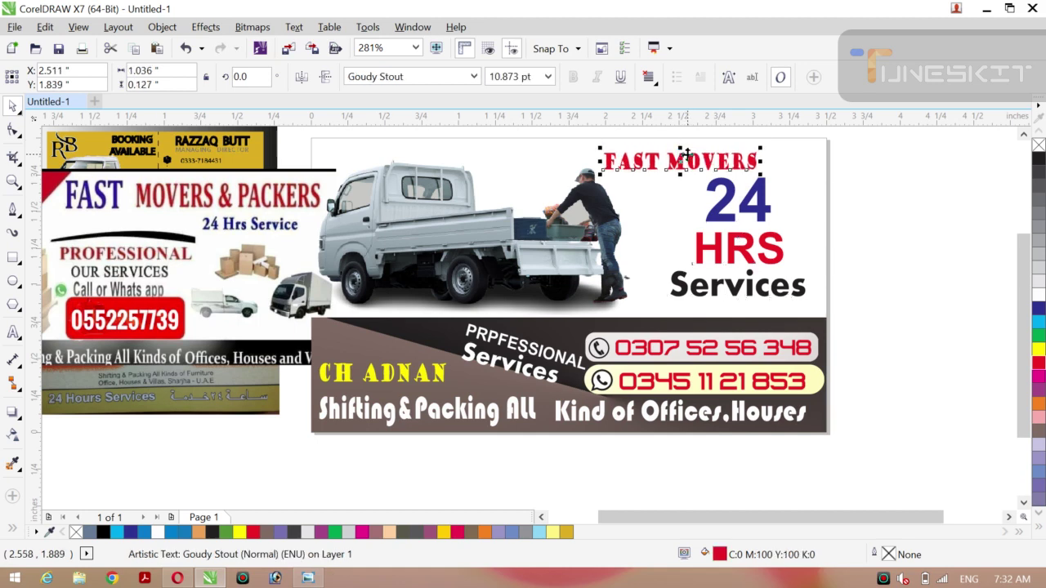
{"action": "left_click_drag", "start_coordinate": [687, 155], "coordinate": [689, 181]}
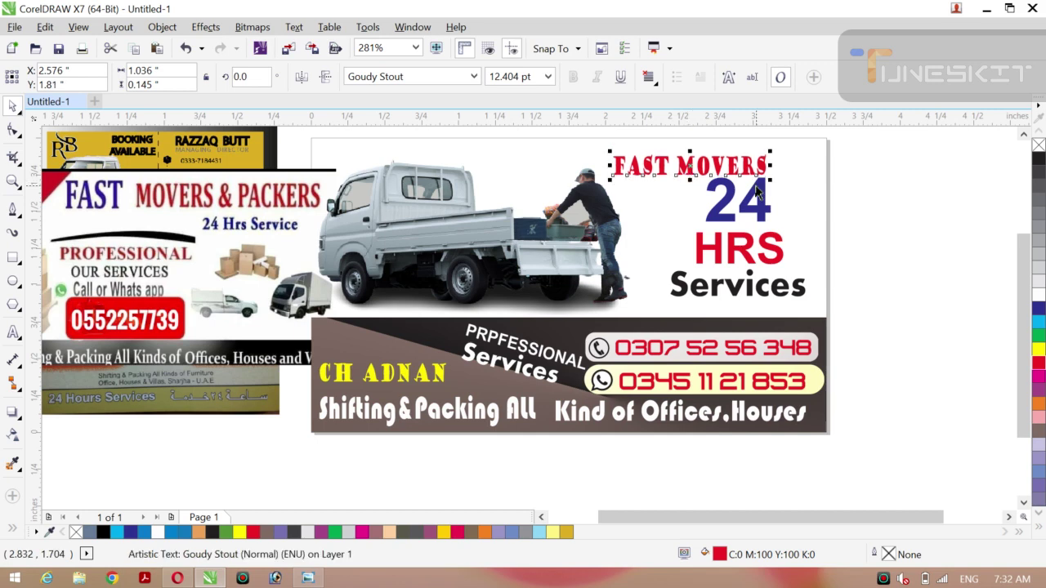
{"action": "left_click", "coordinate": [918, 208]}
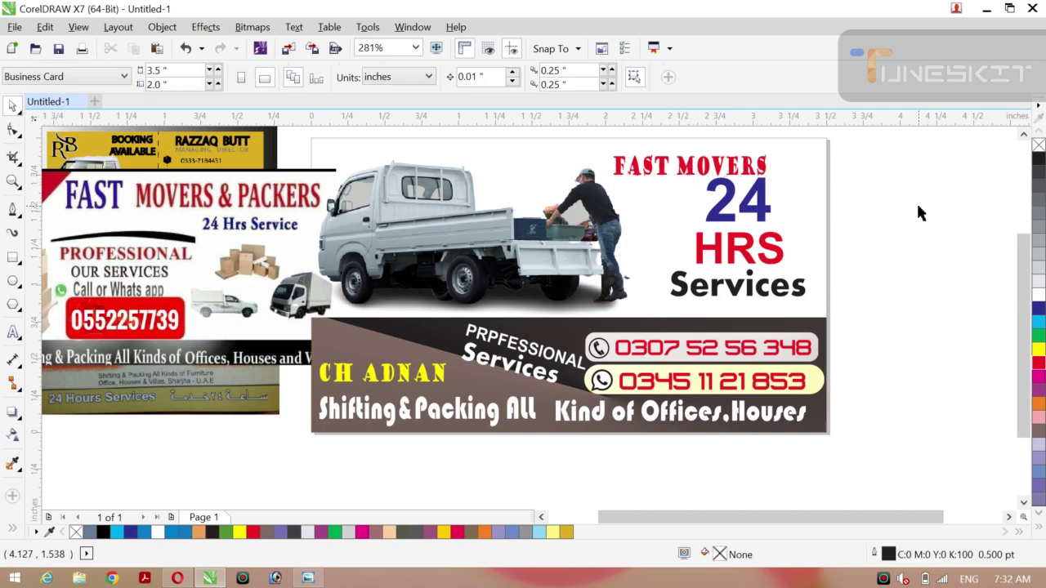
{"action": "left_click", "coordinate": [685, 168]}
{"action": "left_click_drag", "start_coordinate": [685, 168], "coordinate": [685, 164]}
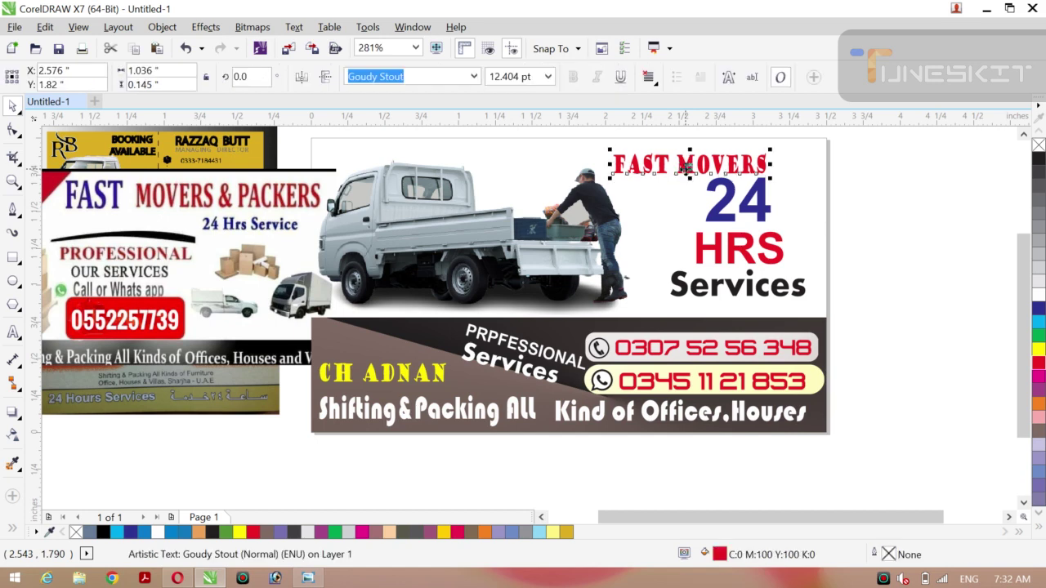
{"action": "left_click", "coordinate": [893, 176]}
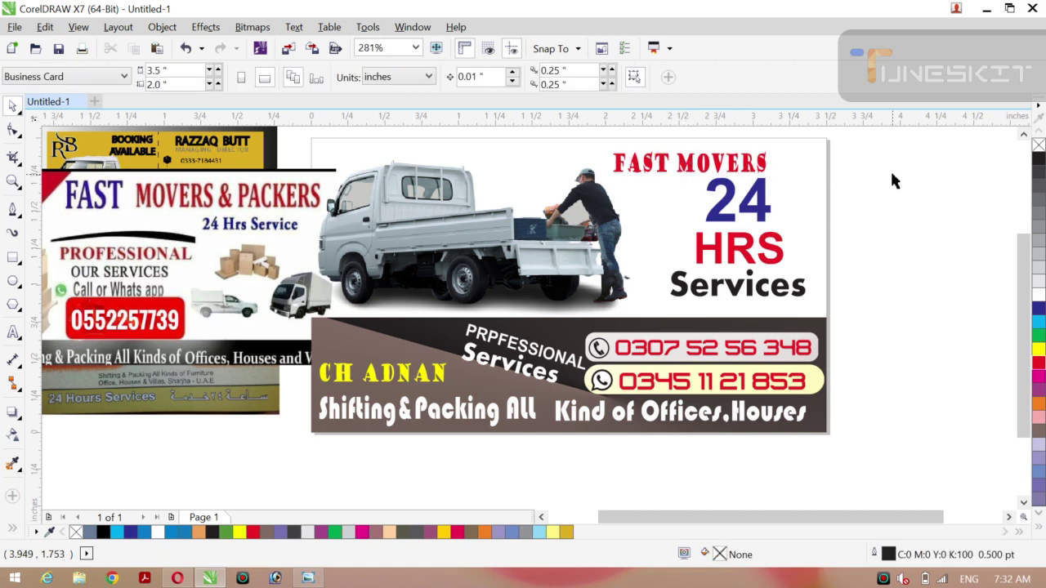
Tilt the owner's name to about 342°, move it higher, and make it 10% black grey.
{"action": "left_click", "coordinate": [375, 383]}
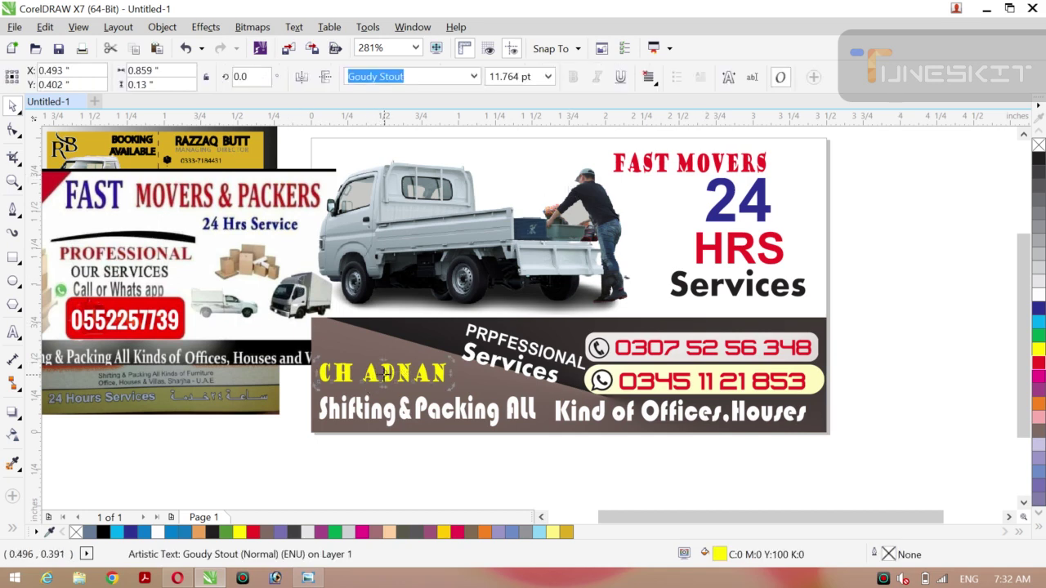
{"action": "left_click_drag", "start_coordinate": [322, 375], "coordinate": [327, 350]}
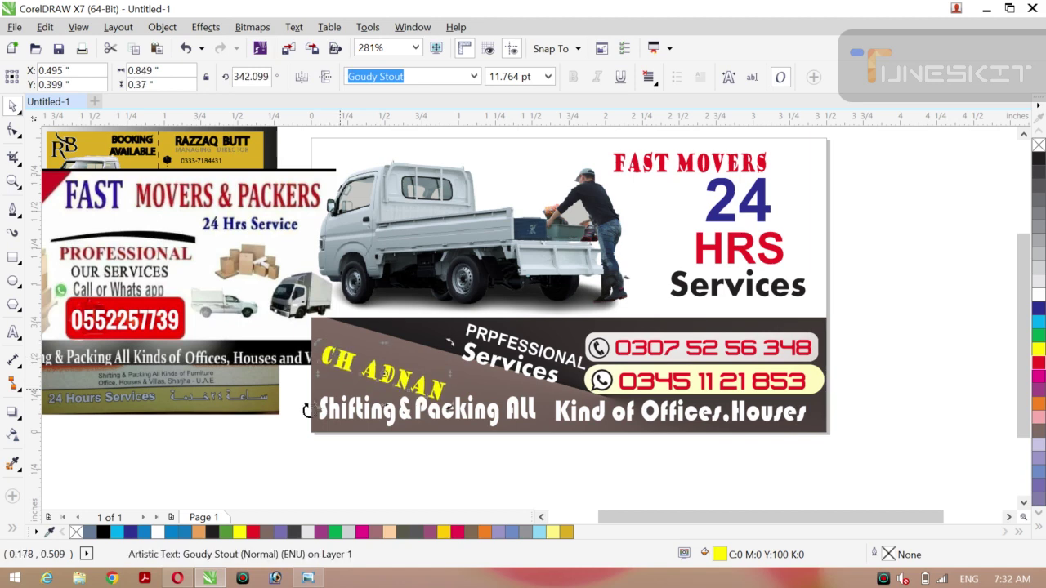
{"action": "left_click", "coordinate": [256, 435]}
{"action": "left_click", "coordinate": [381, 376]}
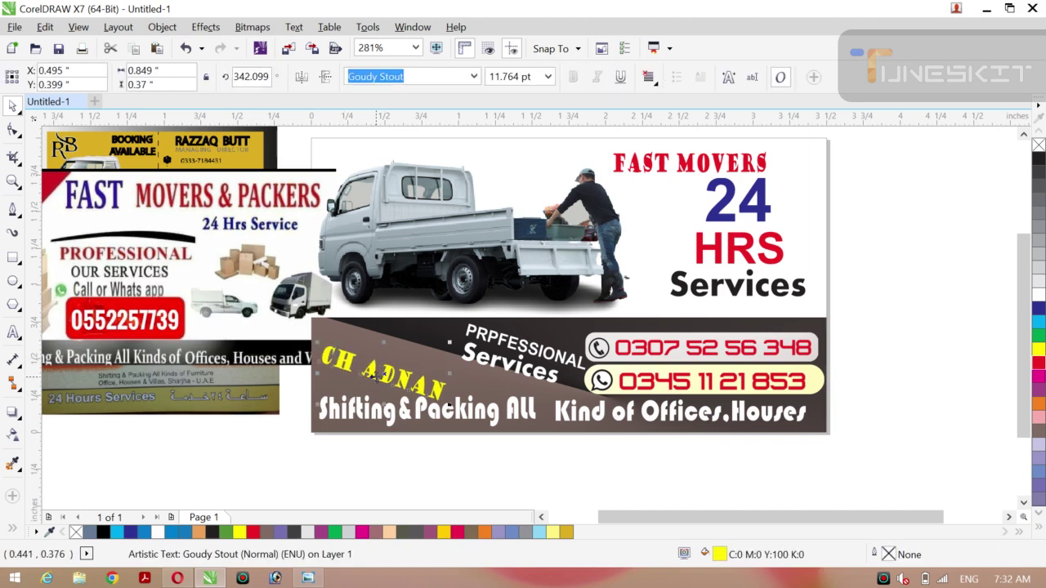
{"action": "left_click_drag", "start_coordinate": [384, 375], "coordinate": [389, 356]}
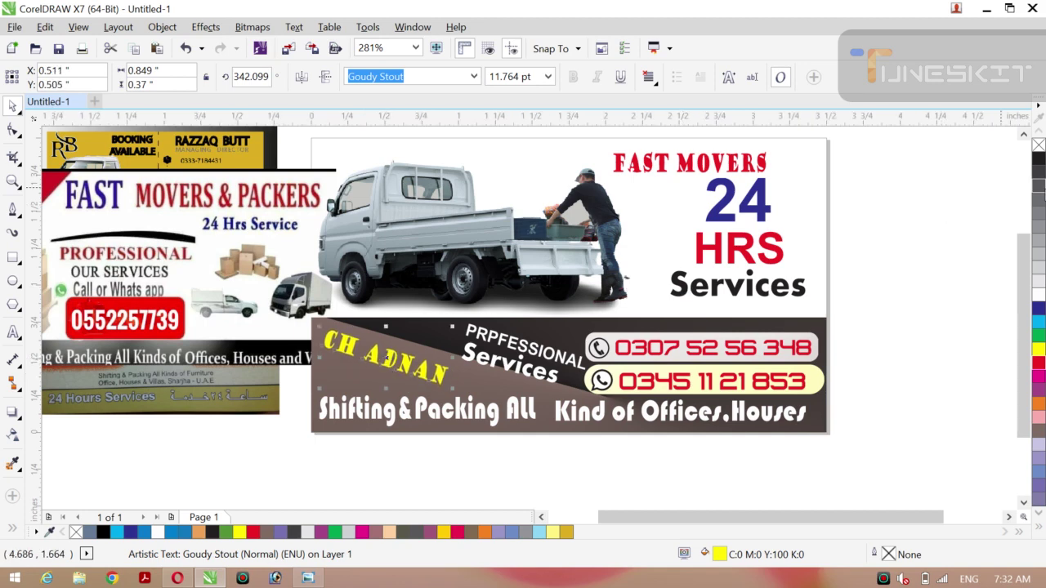
{"action": "left_click", "coordinate": [1038, 287]}
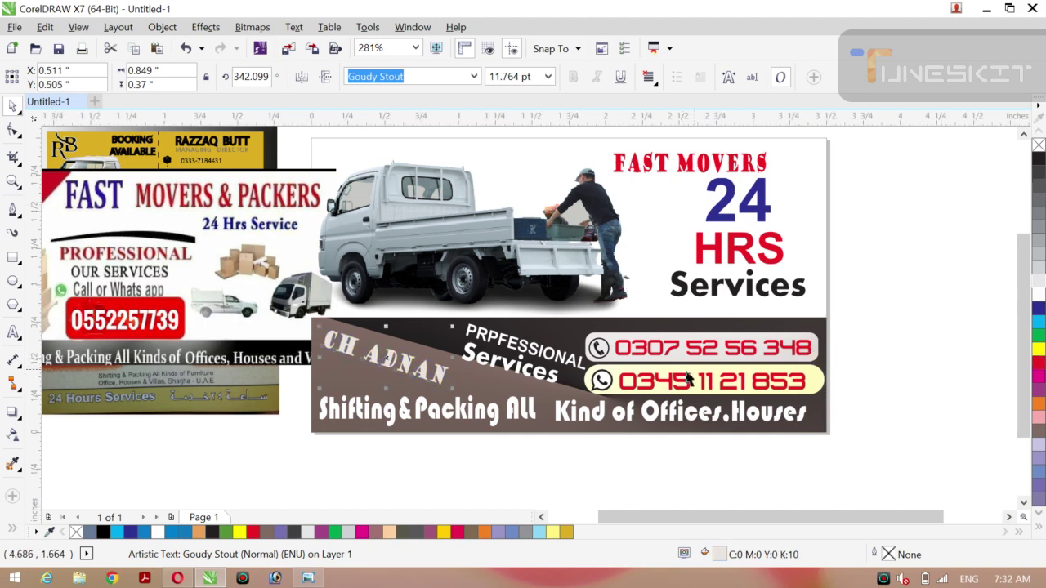
{"action": "left_click", "coordinate": [1038, 294]}
{"action": "key", "text": "g"}
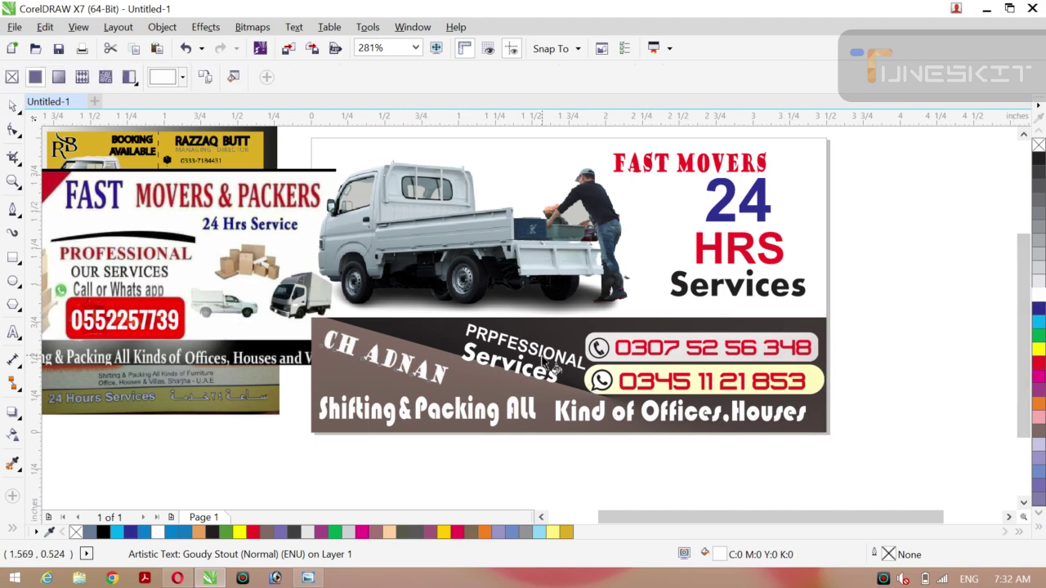
{"action": "left_click_drag", "start_coordinate": [348, 348], "coordinate": [424, 370]}
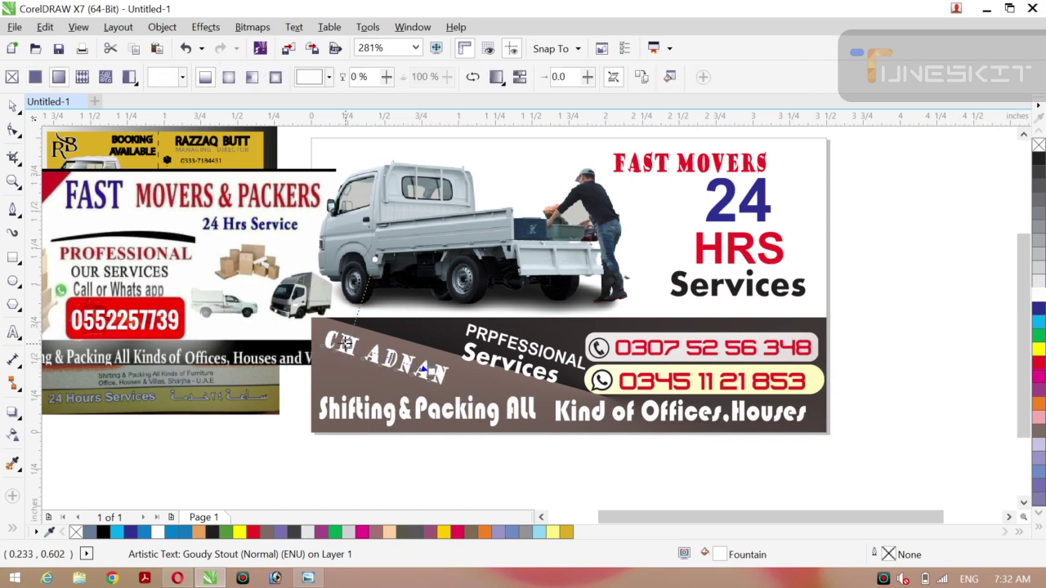
{"action": "left_click", "coordinate": [347, 344]}
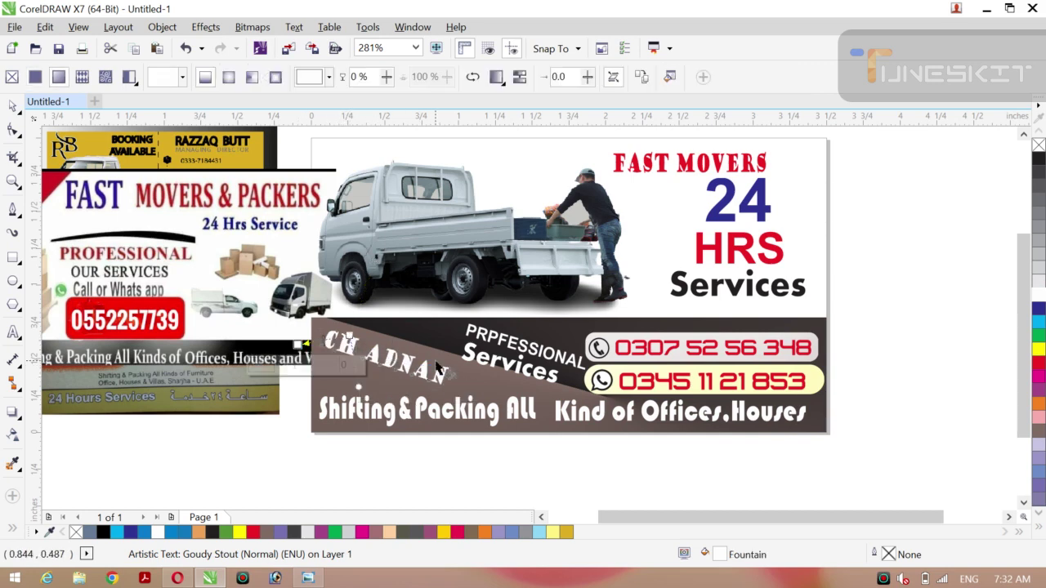
{"action": "left_click", "coordinate": [1039, 365]}
{"action": "left_click", "coordinate": [1041, 366]}
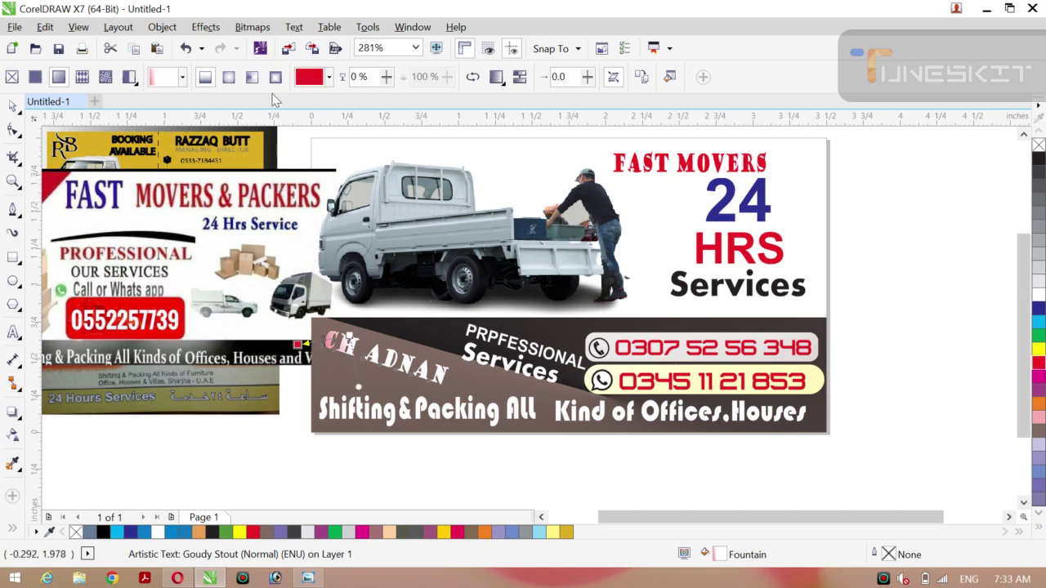
{"action": "left_click", "coordinate": [327, 350]}
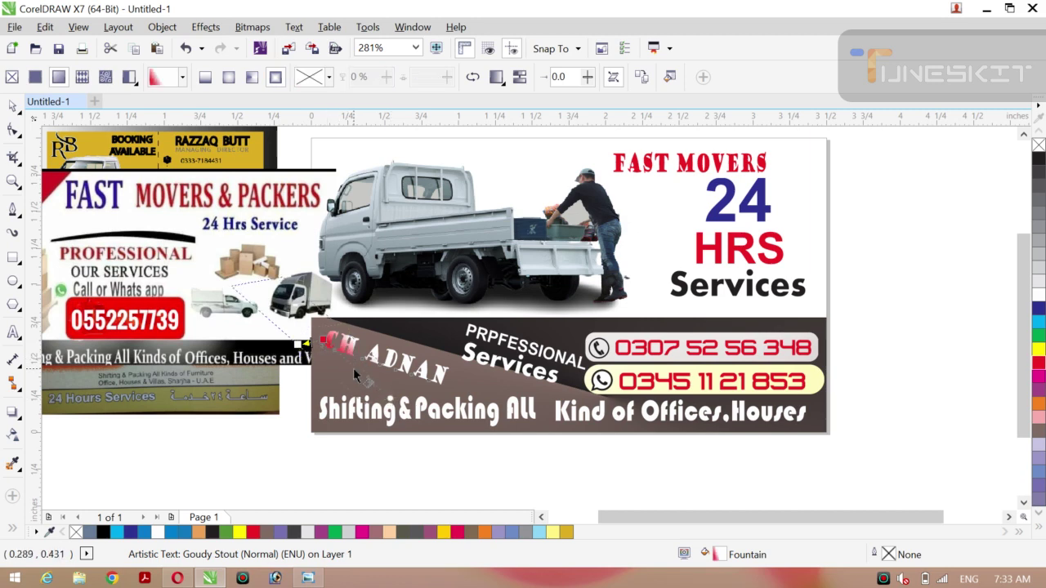
{"action": "left_click_drag", "start_coordinate": [323, 340], "coordinate": [419, 324]}
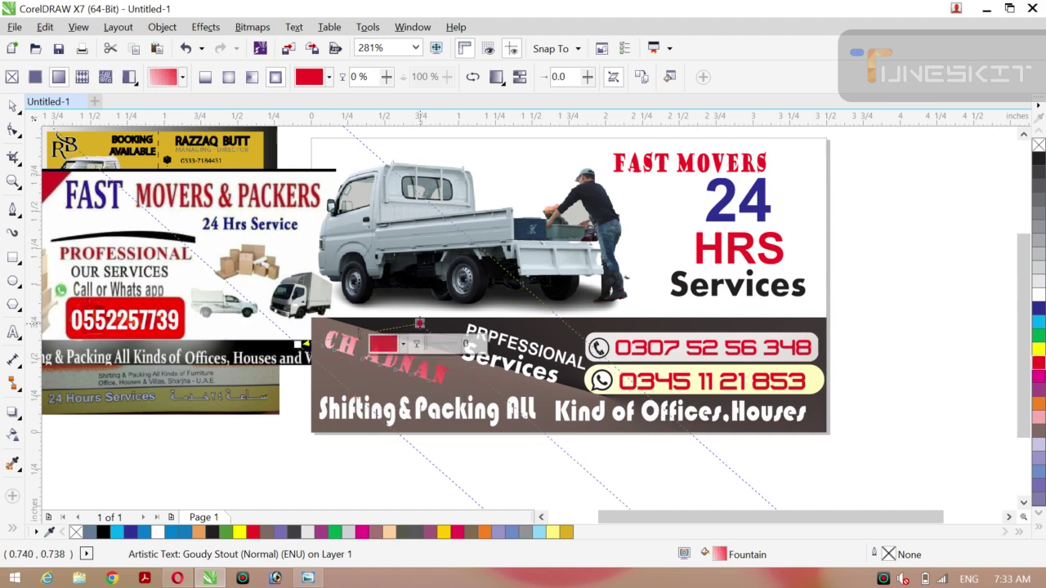
{"action": "left_click_drag", "start_coordinate": [300, 343], "coordinate": [292, 403]}
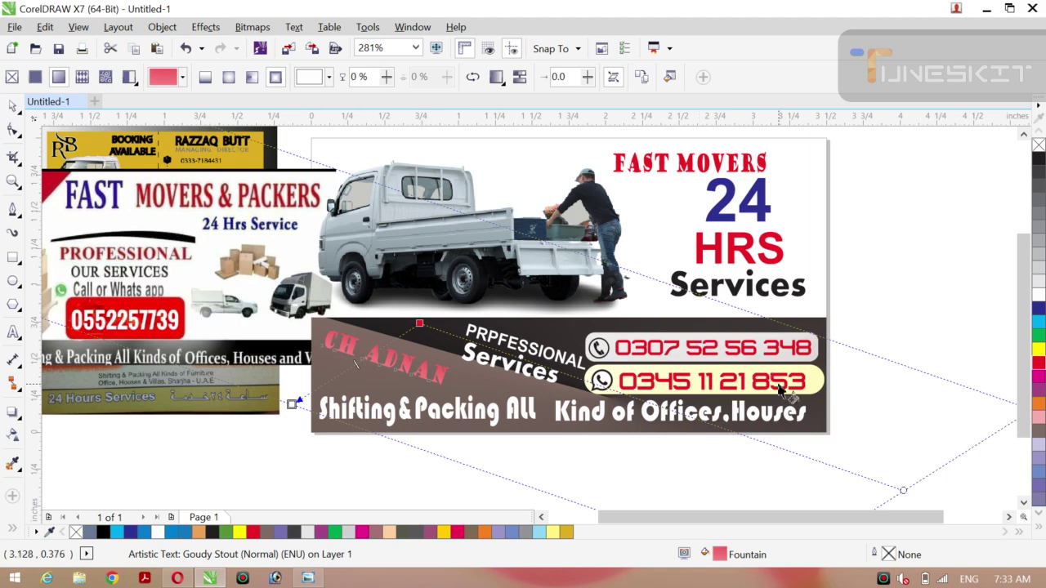
{"action": "left_click", "coordinate": [1038, 351]}
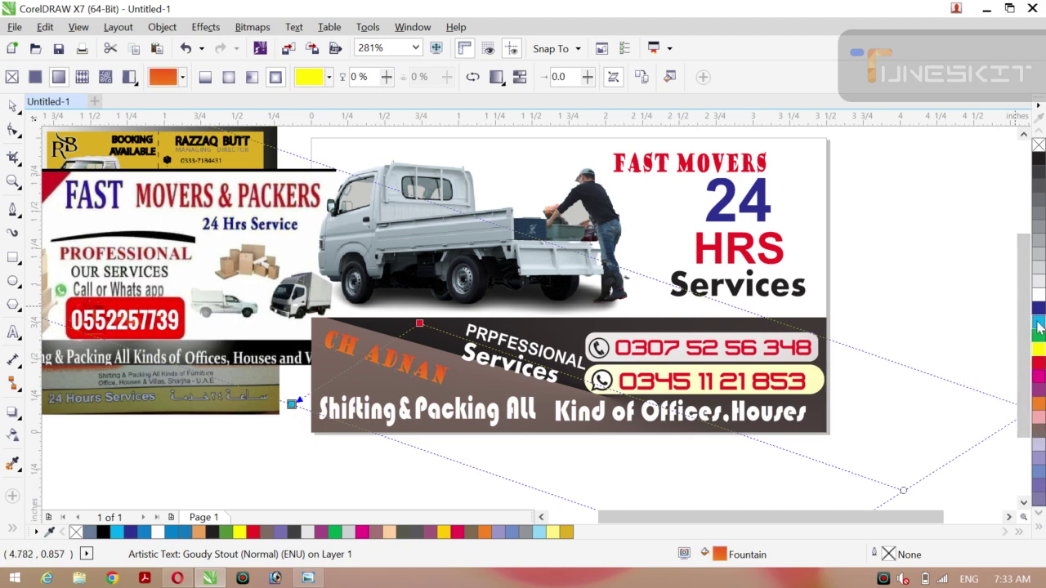
{"action": "left_click", "coordinate": [1038, 326]}
{"action": "left_click", "coordinate": [1038, 171]}
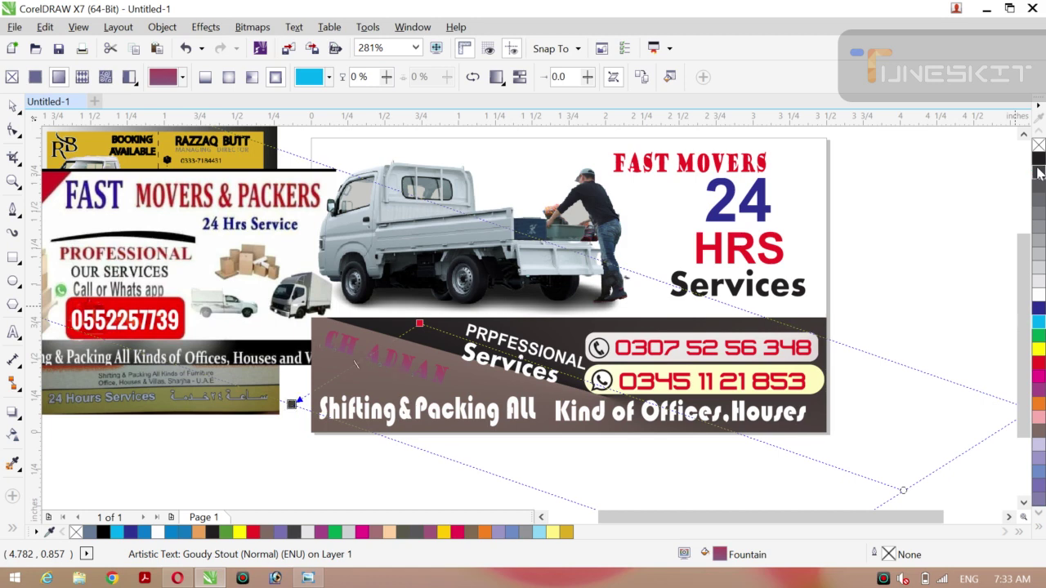
{"action": "left_click", "coordinate": [1039, 478]}
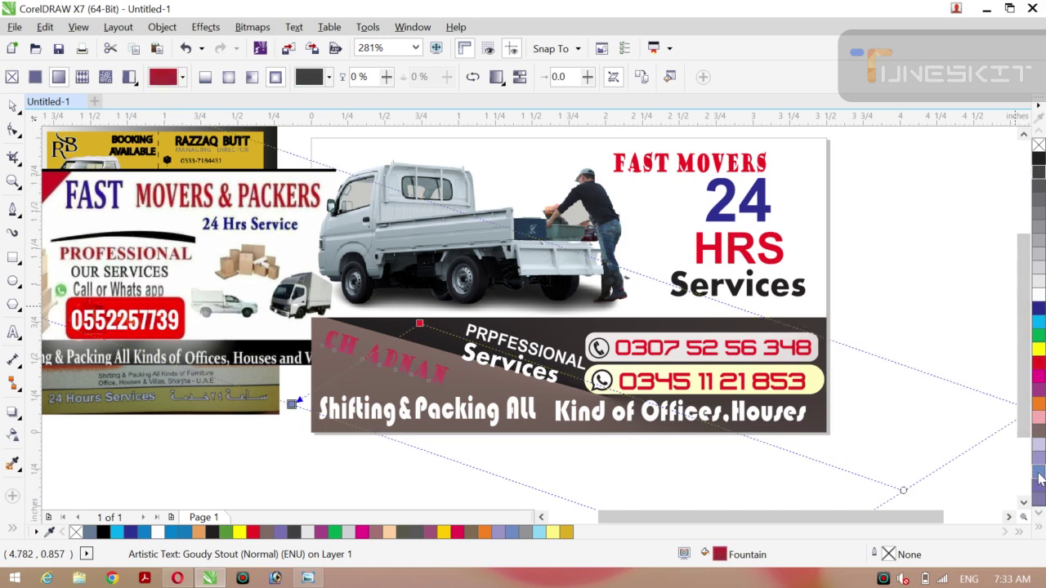
{"action": "left_click", "coordinate": [1039, 362]}
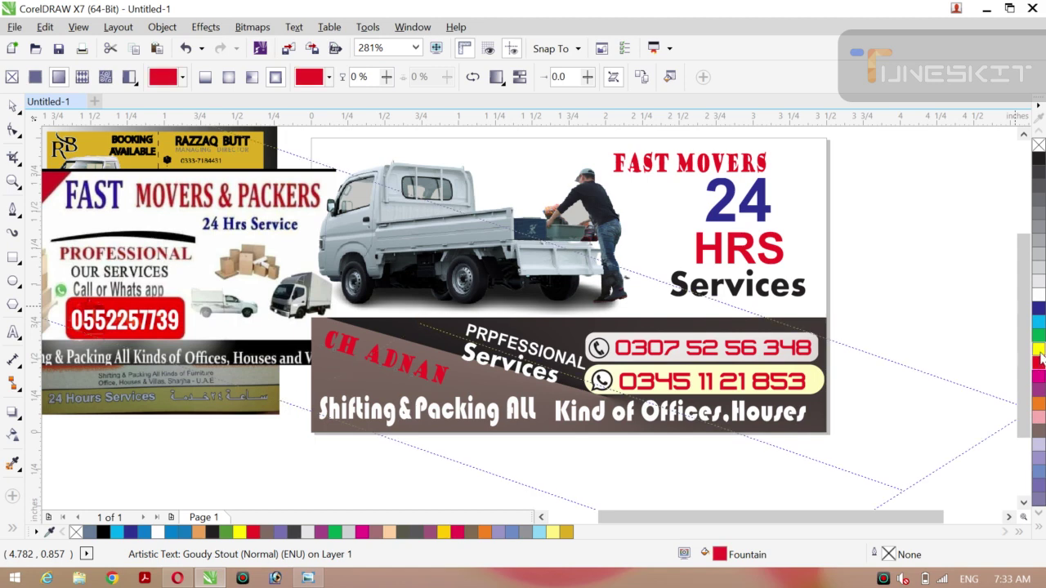
{"action": "left_click", "coordinate": [1038, 349]}
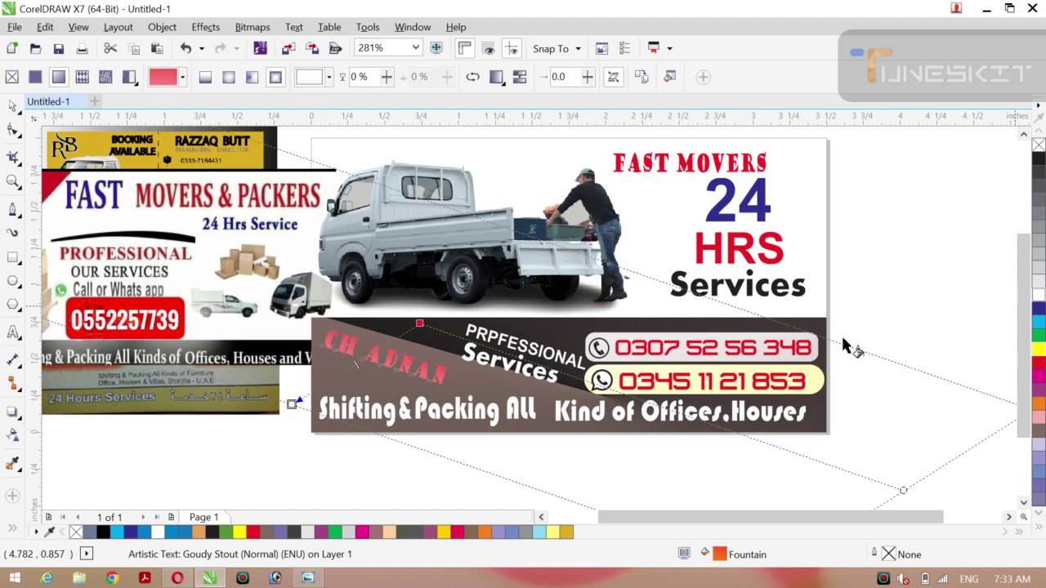
{"action": "left_click", "coordinate": [419, 324]}
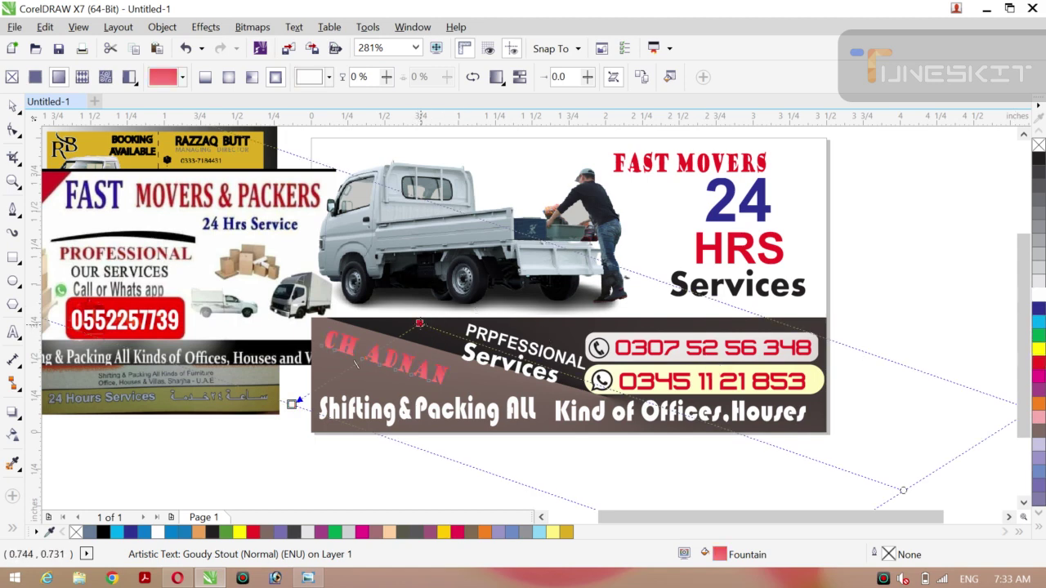
{"action": "left_click_drag", "start_coordinate": [420, 325], "coordinate": [390, 320]}
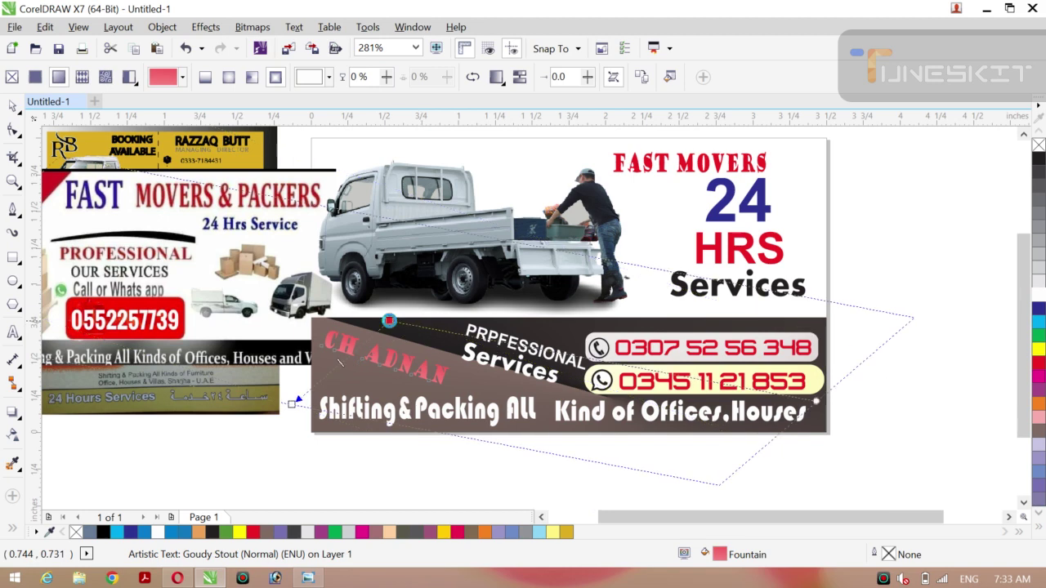
{"action": "left_click", "coordinate": [252, 77]}
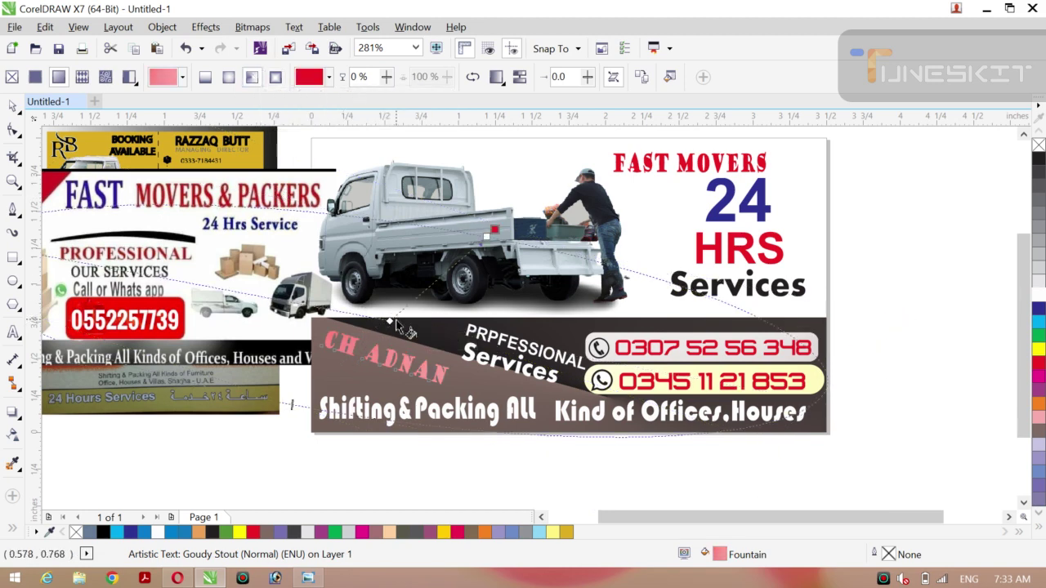
{"action": "left_click_drag", "start_coordinate": [413, 331], "coordinate": [428, 378]}
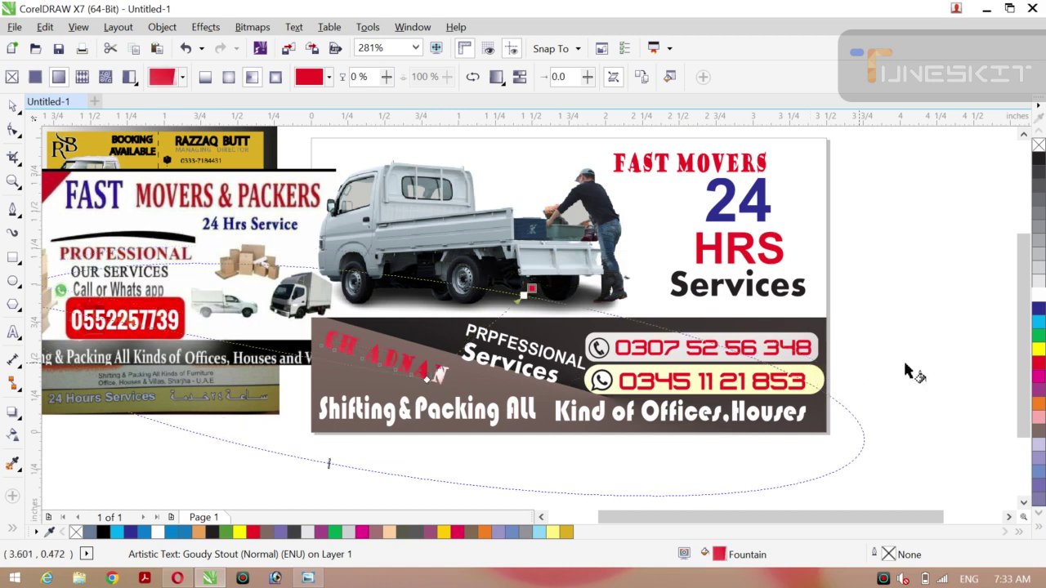
{"action": "left_click", "coordinate": [1037, 295]}
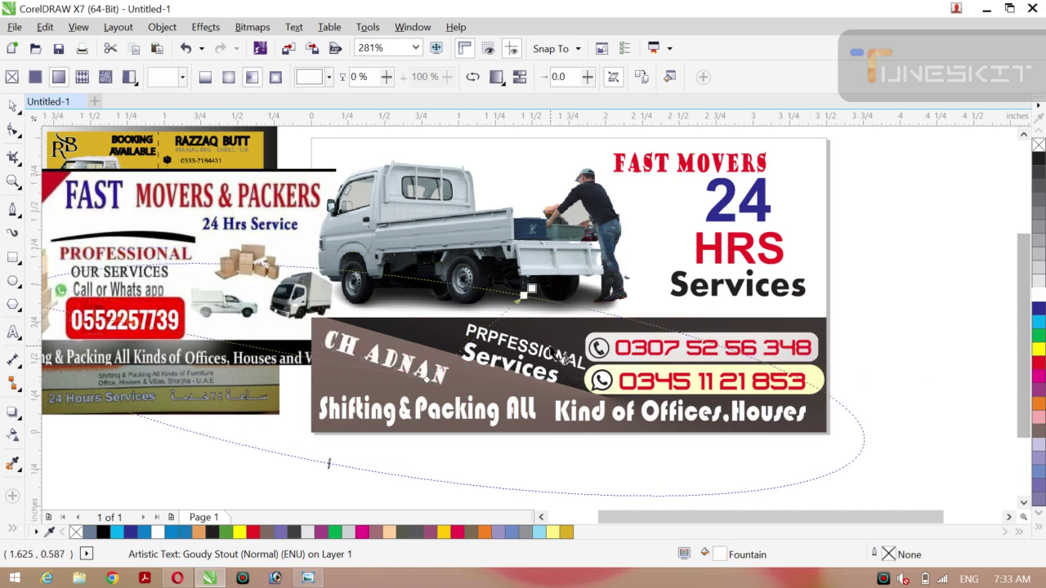
{"action": "left_click_drag", "start_coordinate": [424, 377], "coordinate": [404, 395]}
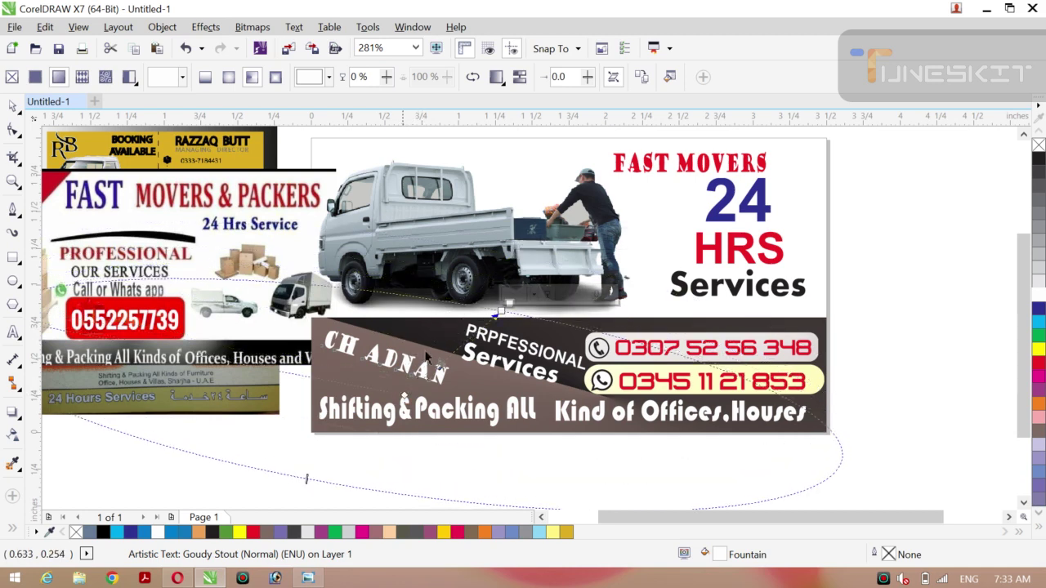
{"action": "left_click", "coordinate": [500, 311]}
{"action": "left_click_drag", "start_coordinate": [507, 307], "coordinate": [460, 443]}
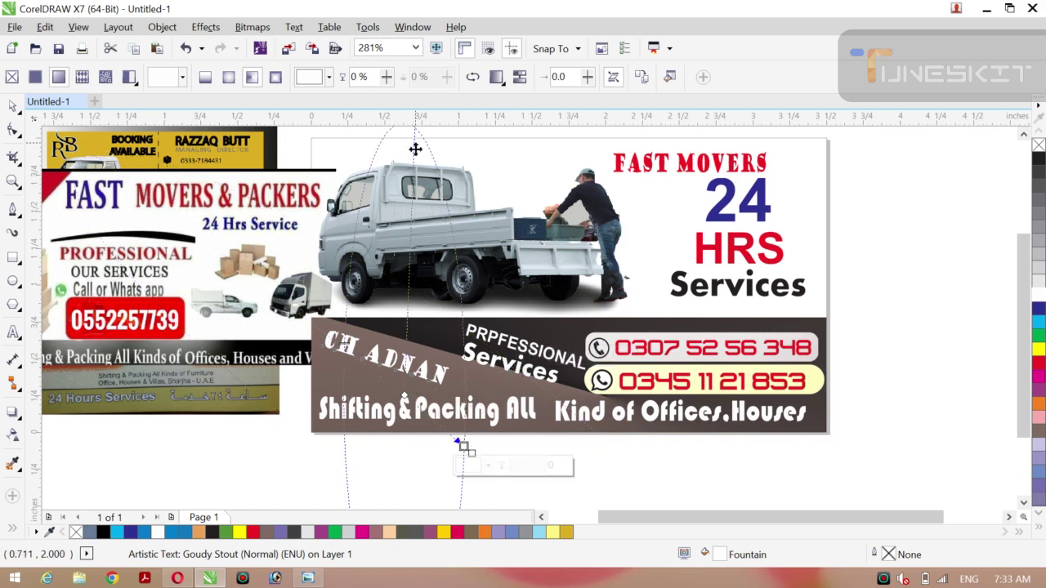
{"action": "left_click_drag", "start_coordinate": [415, 150], "coordinate": [484, 203]}
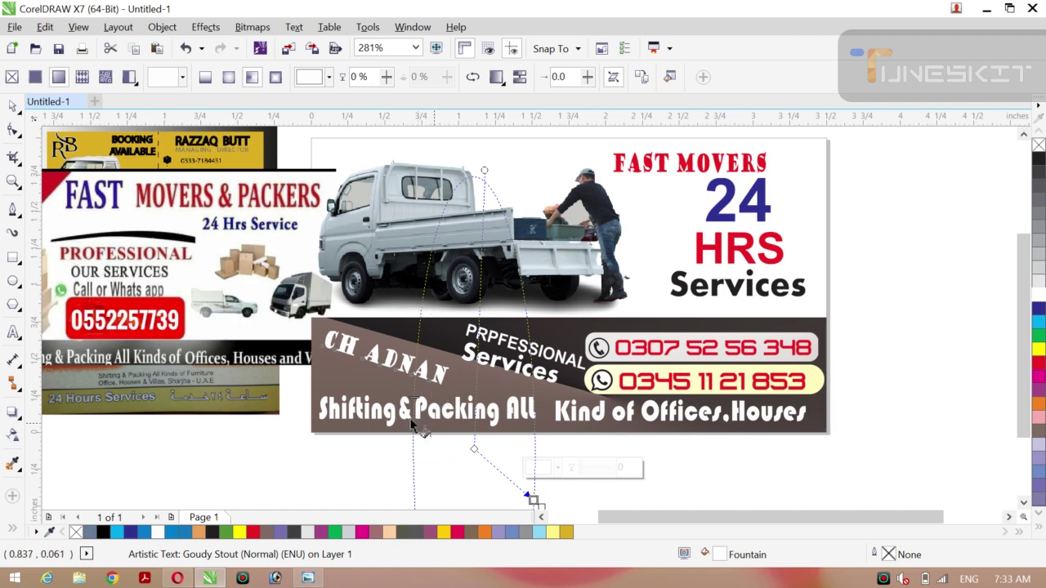
{"action": "left_click", "coordinate": [8, 105]}
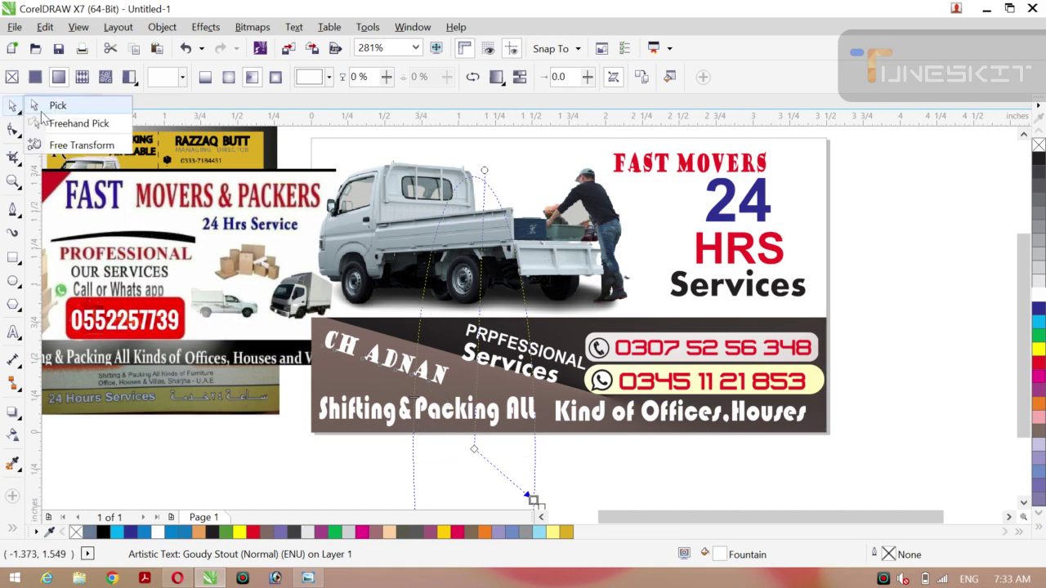
{"action": "left_click", "coordinate": [45, 104]}
Fill the owner's name yellow and rotate it slightly further.
{"action": "left_click", "coordinate": [205, 442]}
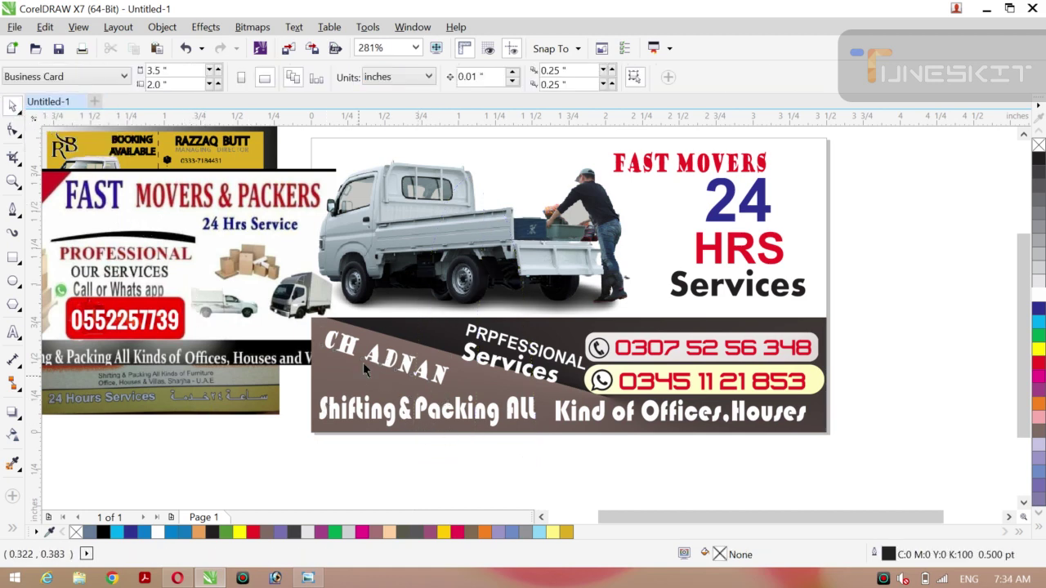
{"action": "left_click", "coordinate": [372, 355]}
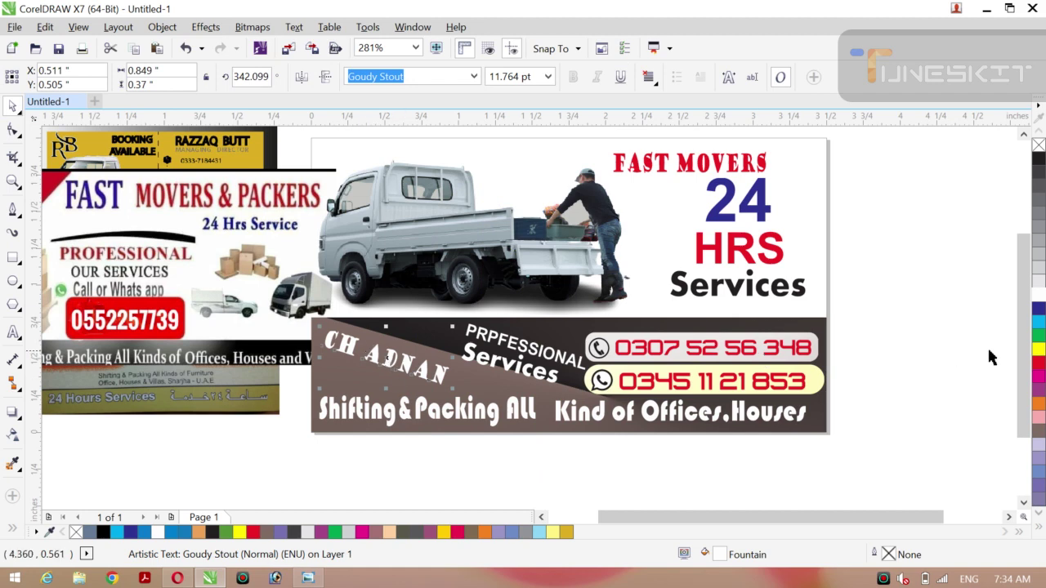
{"action": "left_click", "coordinate": [1036, 349]}
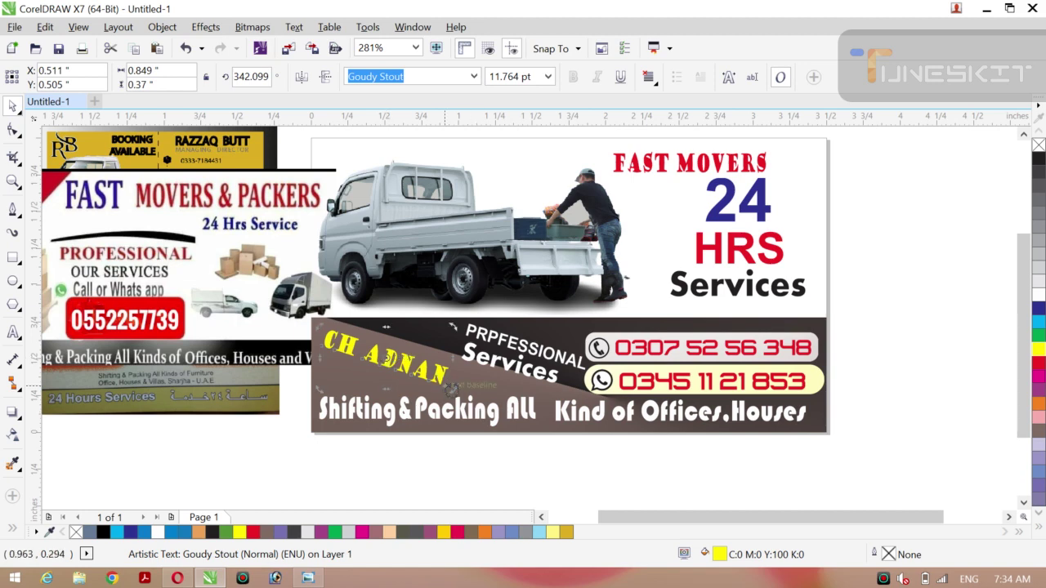
{"action": "left_click_drag", "start_coordinate": [451, 386], "coordinate": [455, 389]}
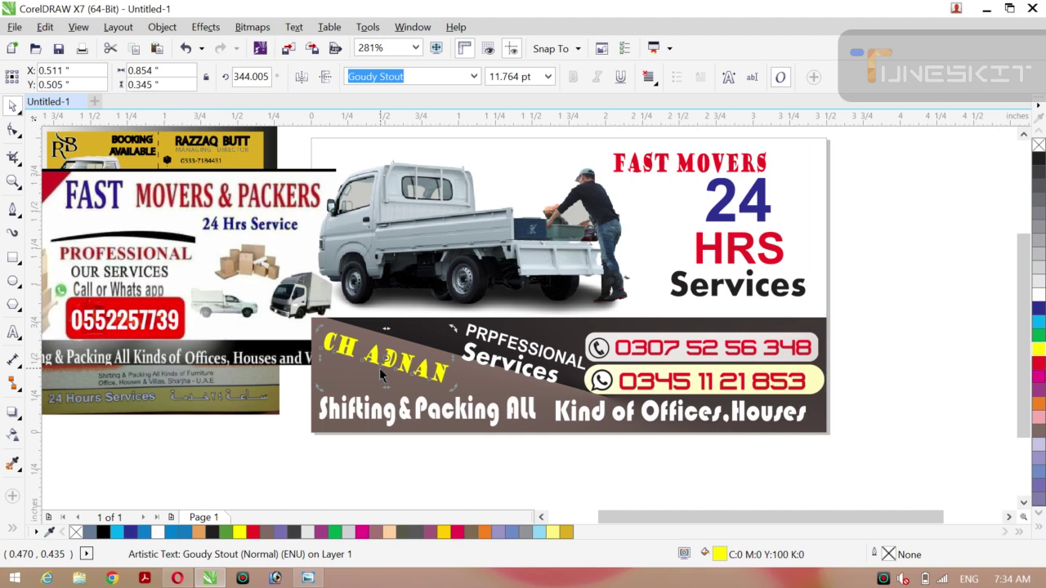
Stretch the owner's name taller and change its fill to black.
{"action": "left_click", "coordinate": [276, 428]}
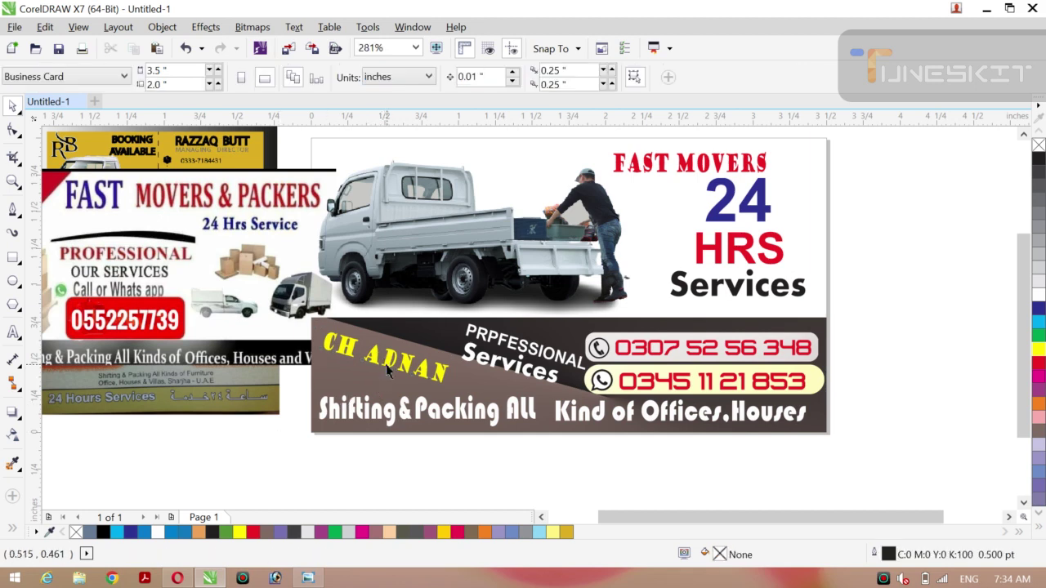
{"action": "left_click", "coordinate": [375, 382]}
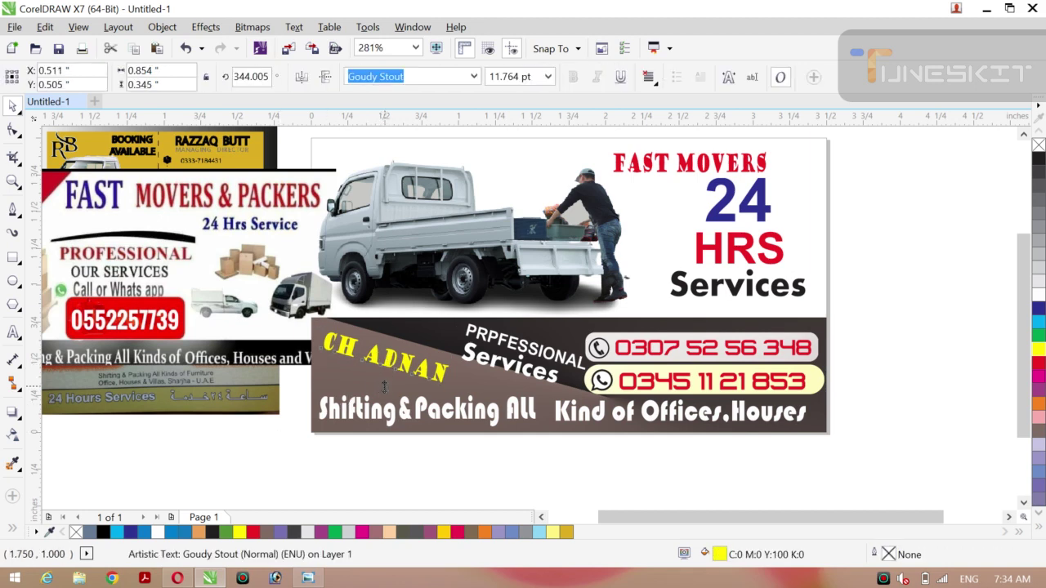
{"action": "left_click_drag", "start_coordinate": [384, 387], "coordinate": [387, 362]}
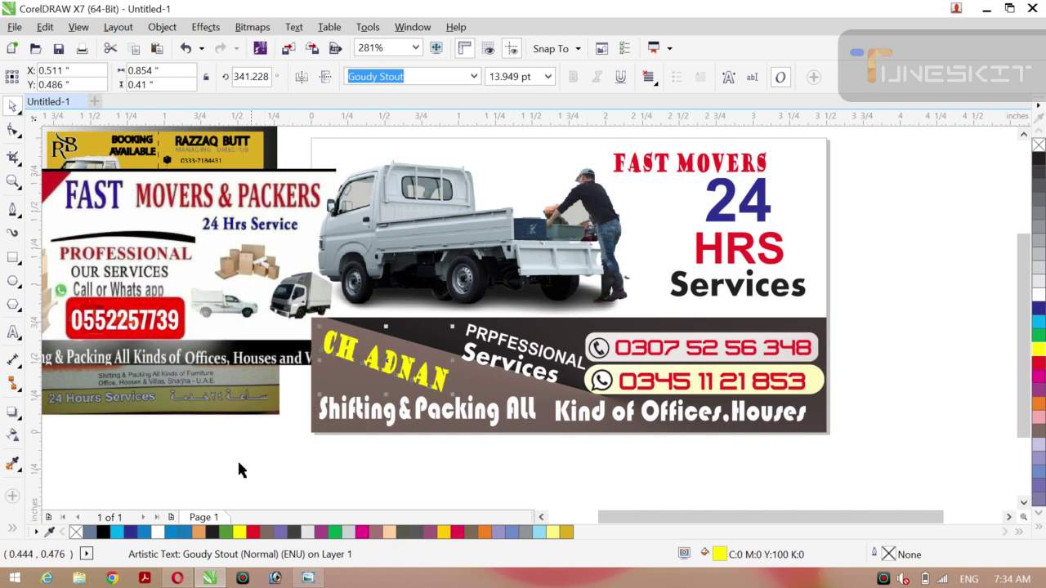
{"action": "left_click", "coordinate": [217, 478]}
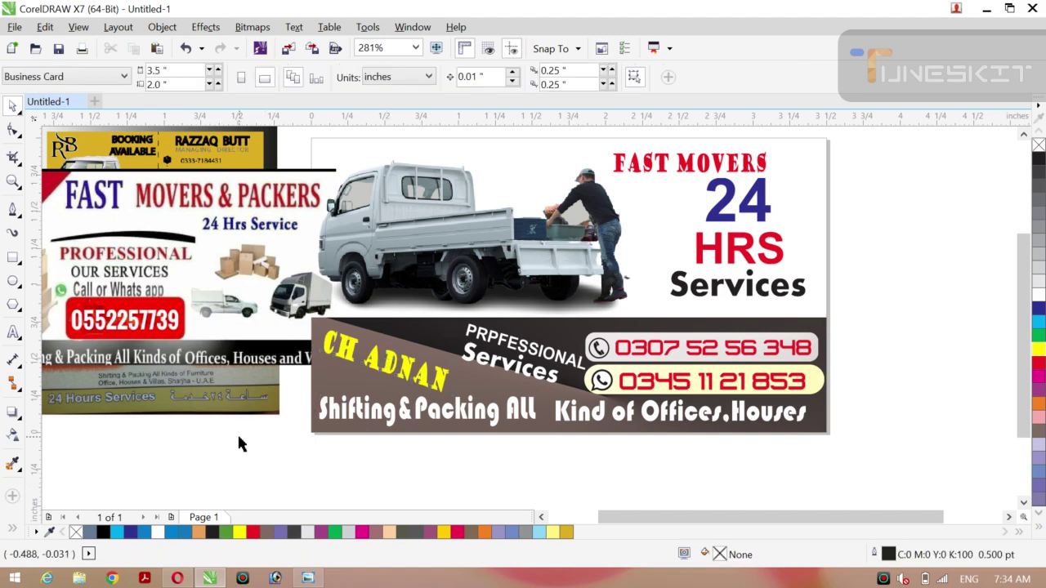
{"action": "left_click", "coordinate": [352, 359]}
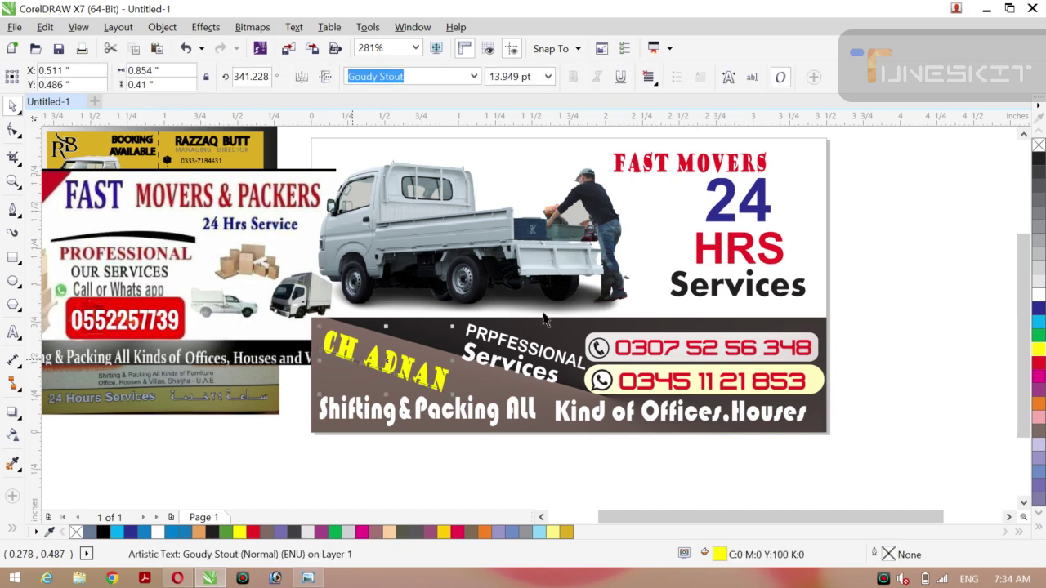
{"action": "left_click", "coordinate": [1039, 296]}
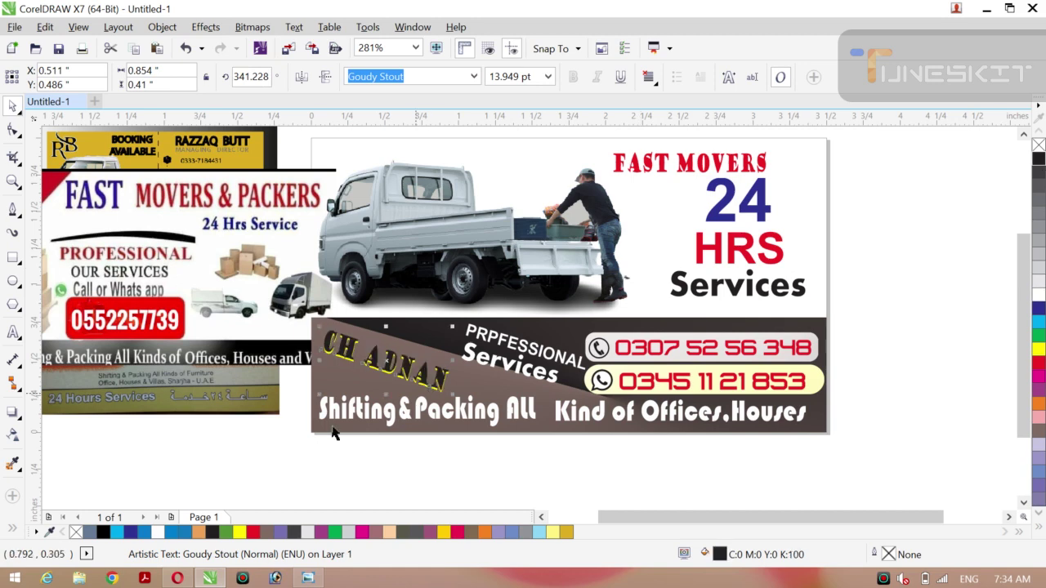
Give the owner's name a white outline and nudge it into place.
{"action": "left_click", "coordinate": [304, 436]}
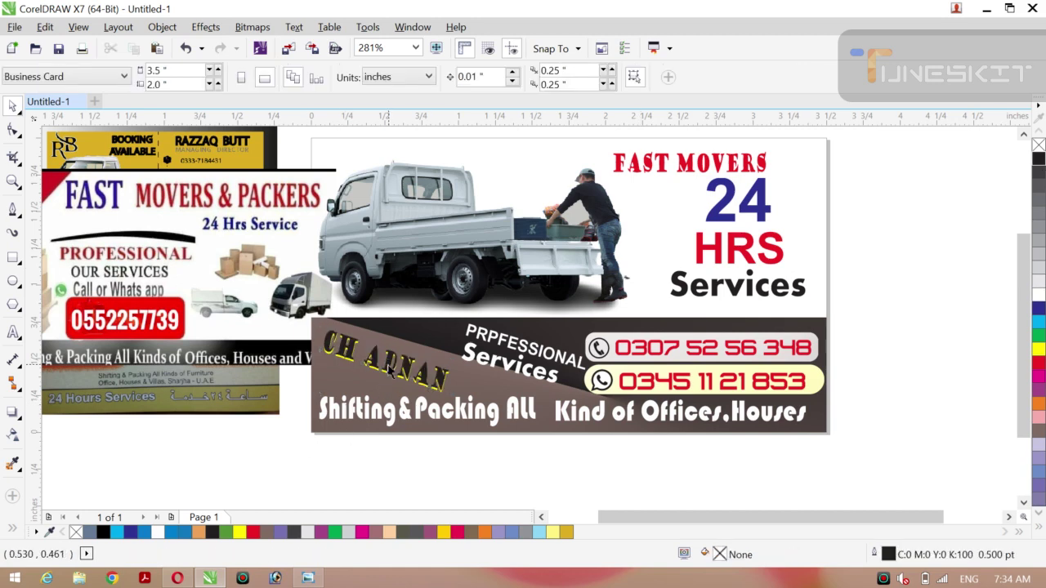
{"action": "left_click", "coordinate": [390, 372]}
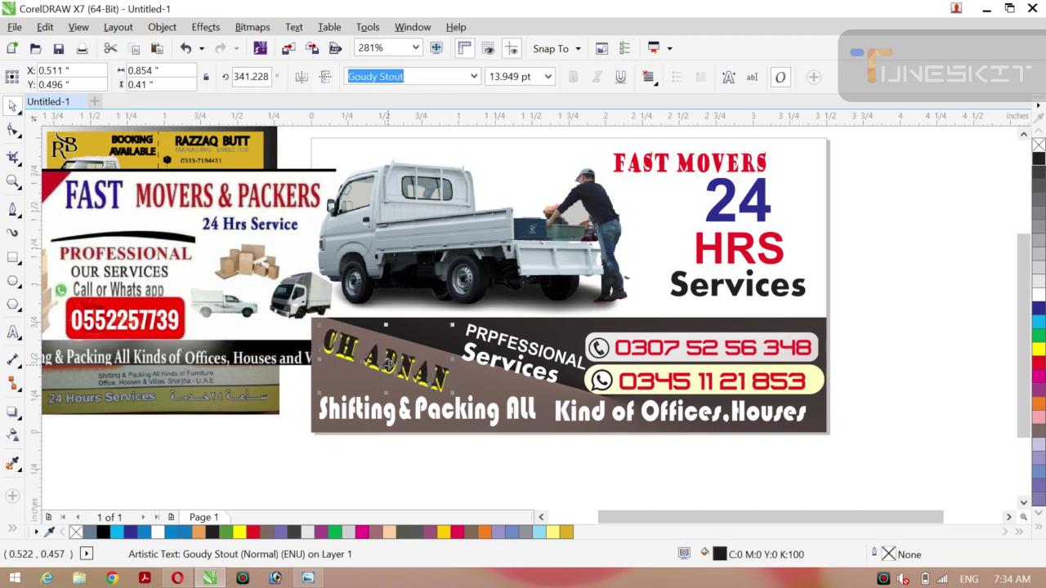
{"action": "left_click_drag", "start_coordinate": [387, 364], "coordinate": [388, 363]}
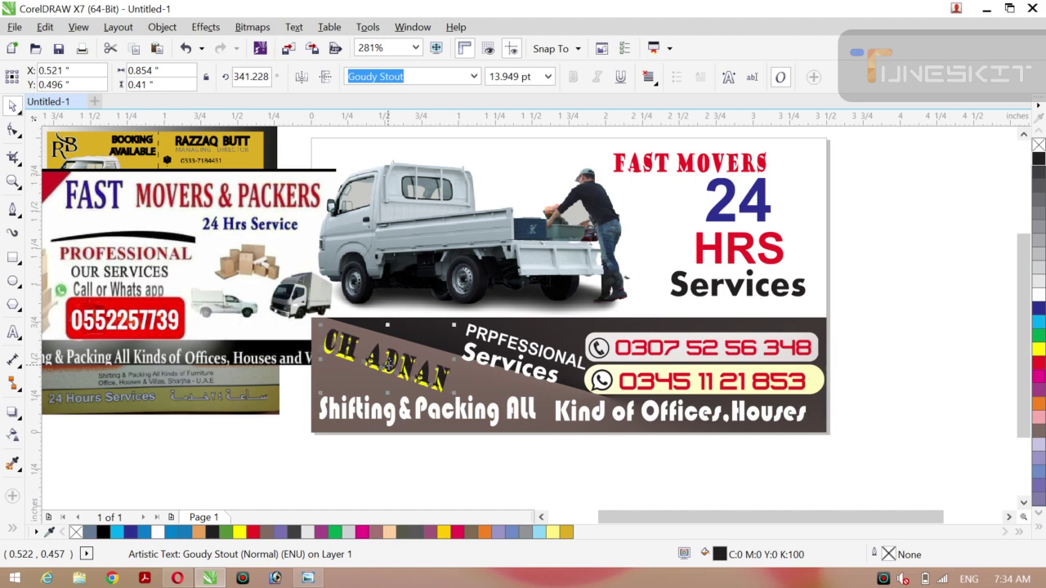
{"action": "left_click_drag", "start_coordinate": [389, 364], "coordinate": [387, 364]}
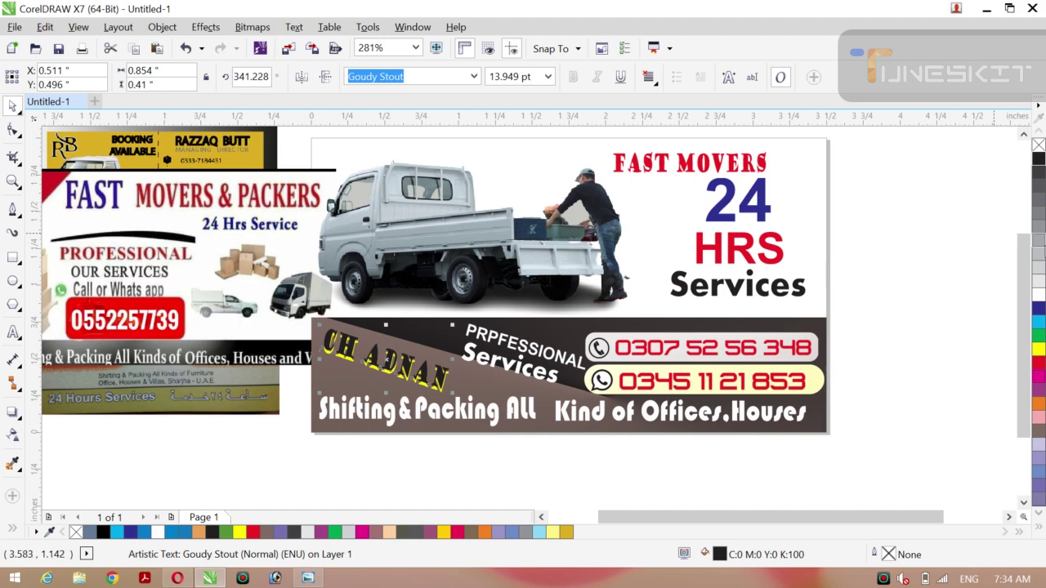
{"action": "right_click", "coordinate": [1039, 292]}
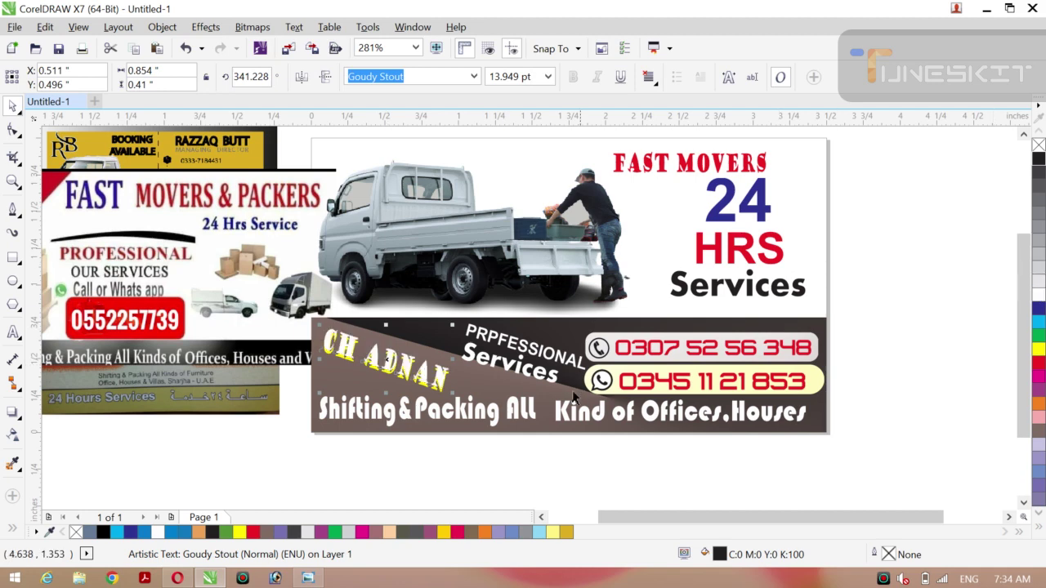
{"action": "key", "text": "Right"}
{"action": "key", "text": "Down"}
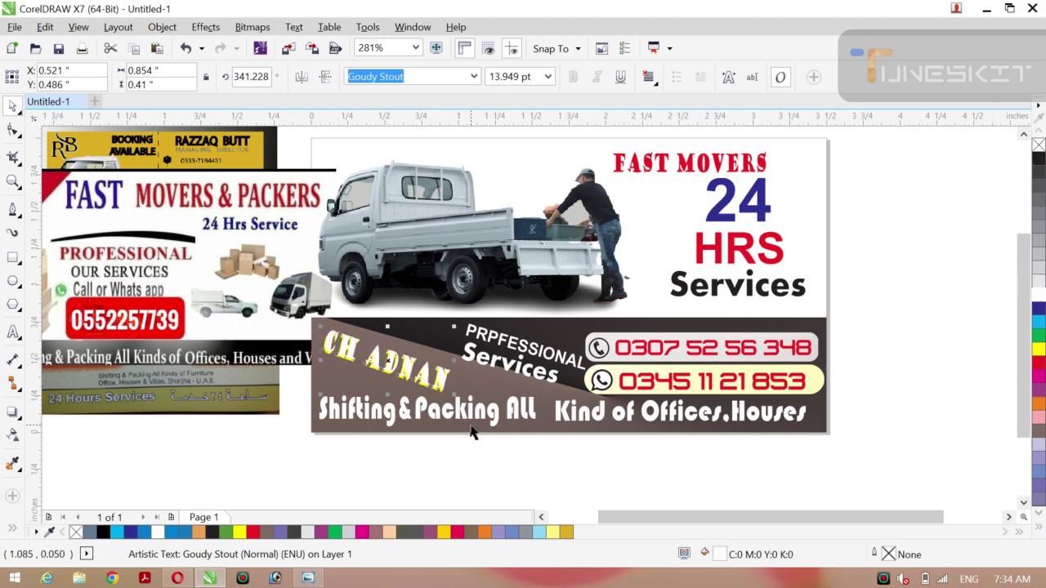
{"action": "key", "text": "Left"}
{"action": "key", "text": "Down"}
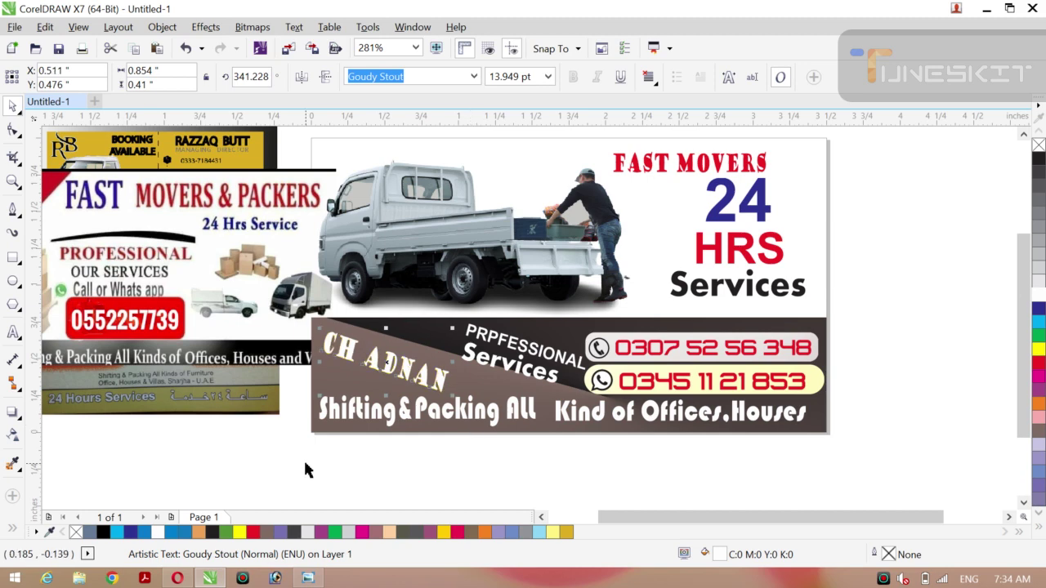
{"action": "key", "text": "Up"}
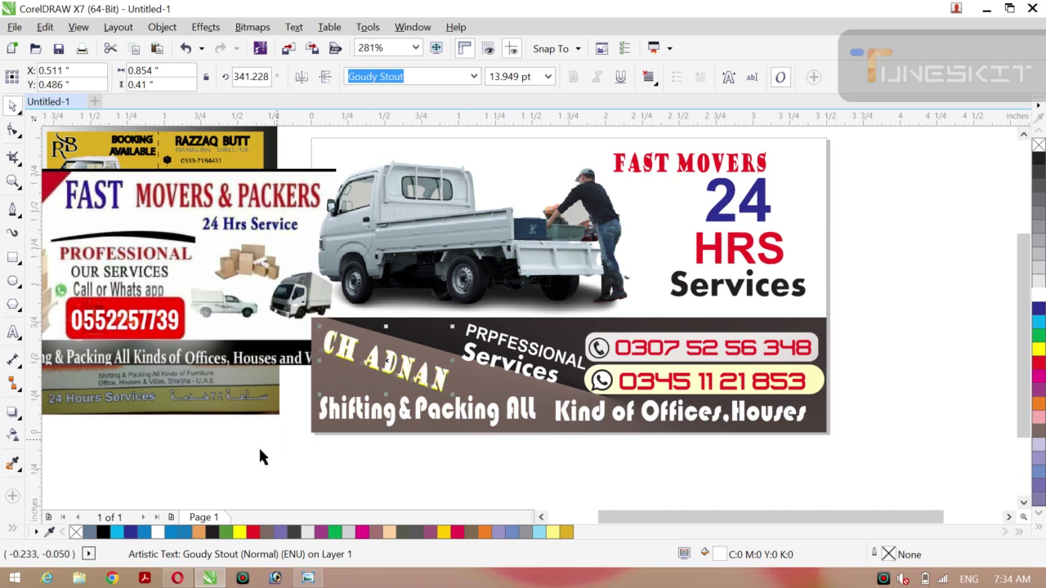
Zoom in close on the owner's name and reselect it.
{"action": "key", "text": "Escape"}
{"action": "key", "text": "z"}
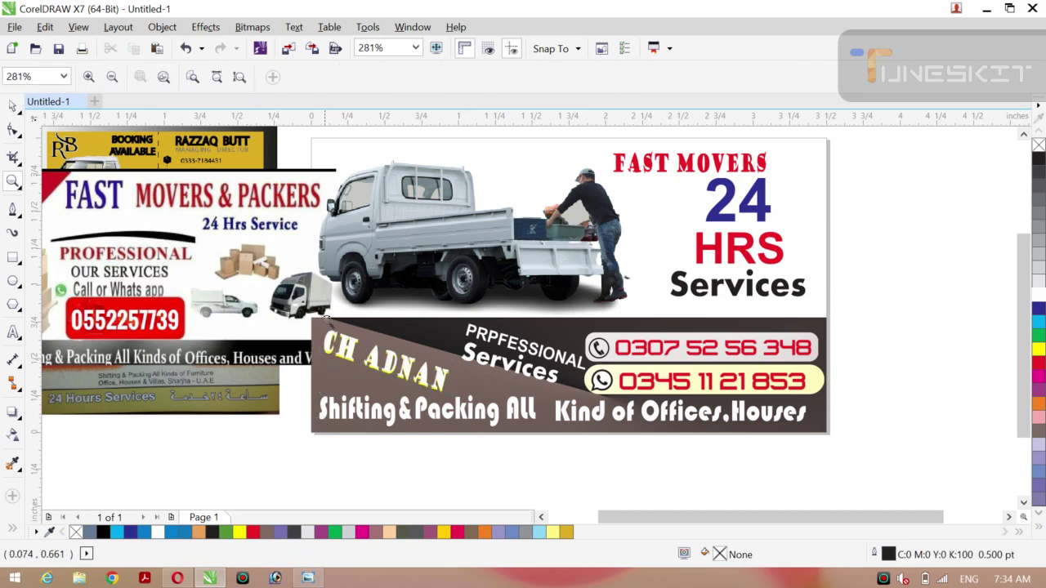
{"action": "left_click_drag", "start_coordinate": [331, 321], "coordinate": [470, 404]}
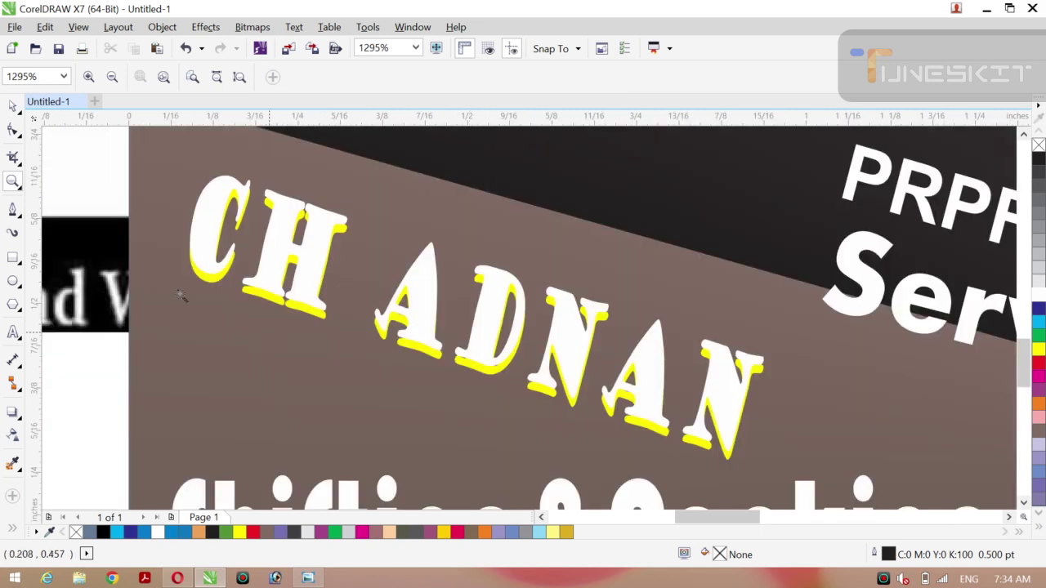
{"action": "left_click", "coordinate": [19, 111]}
{"action": "left_click", "coordinate": [49, 105]}
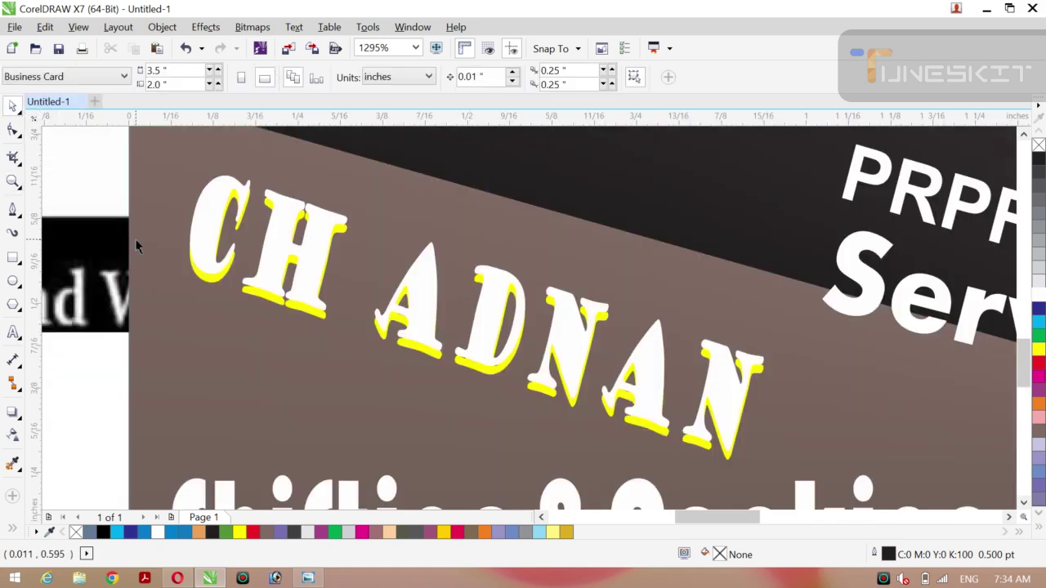
{"action": "left_click", "coordinate": [257, 296]}
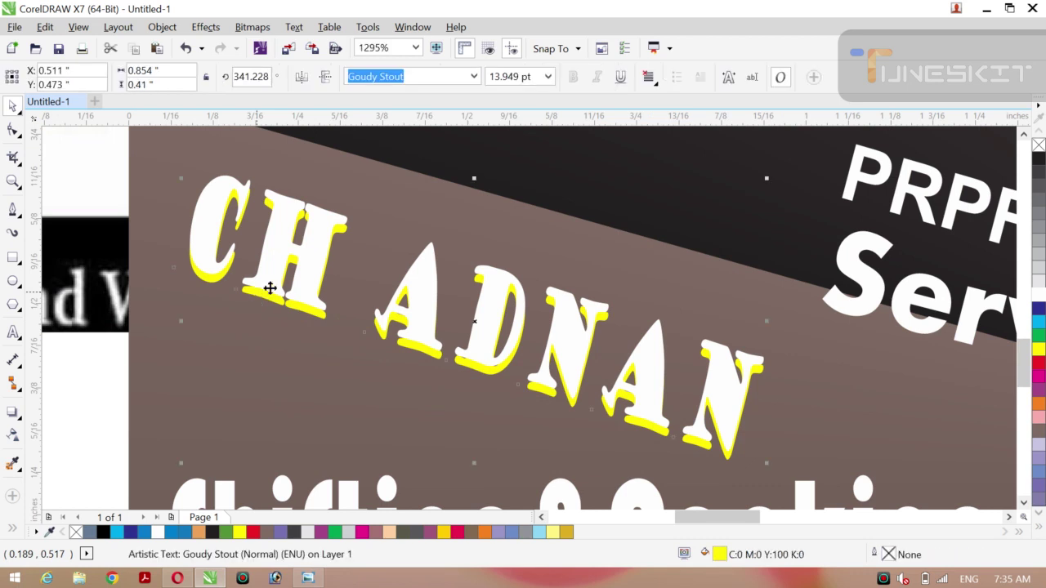
Try dark blue, pink and lavender shadows, settling on a red shadow.
{"action": "left_click", "coordinate": [1038, 308]}
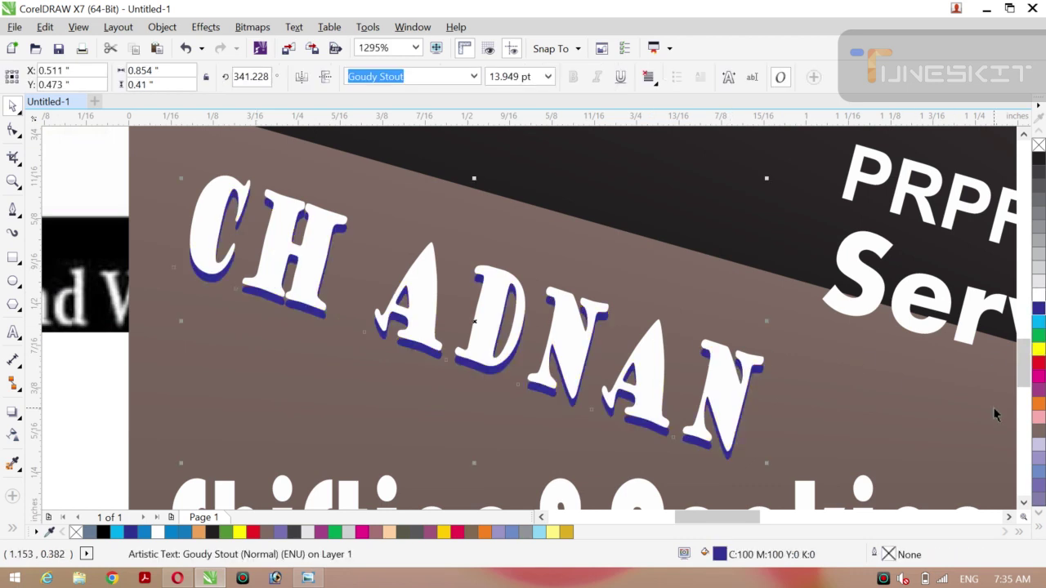
{"action": "left_click", "coordinate": [1040, 423]}
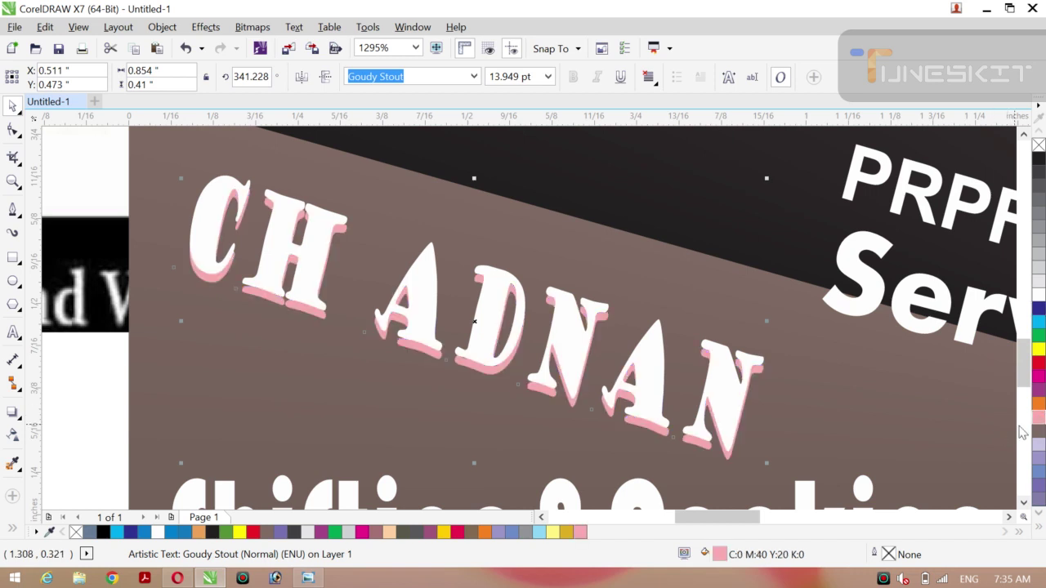
{"action": "left_click", "coordinate": [1041, 470]}
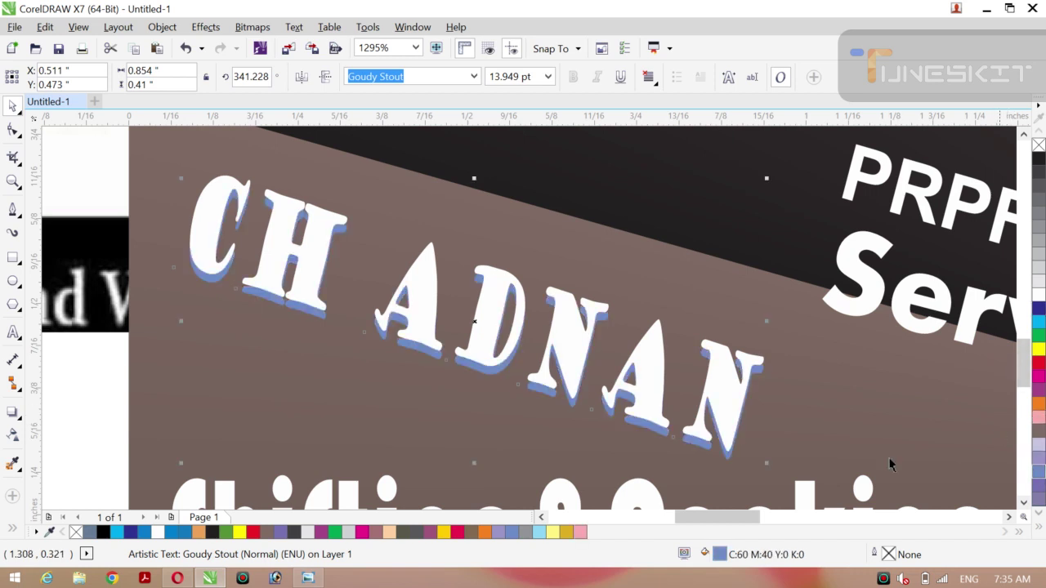
{"action": "left_click", "coordinate": [1039, 360]}
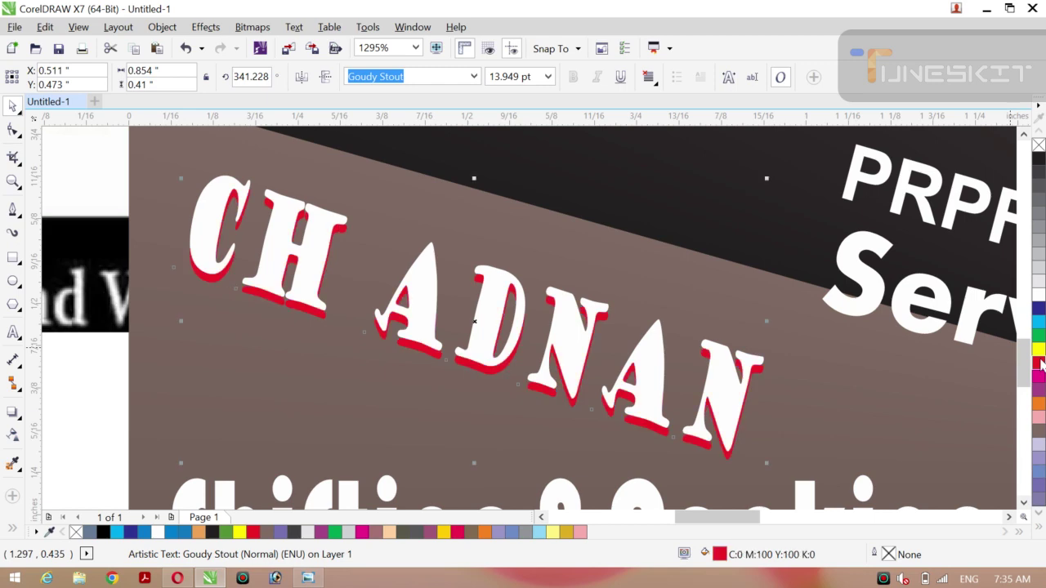
Try green and blue fills on the letters, then return them to white.
{"action": "left_click", "coordinate": [99, 387]}
{"action": "left_click", "coordinate": [425, 292]}
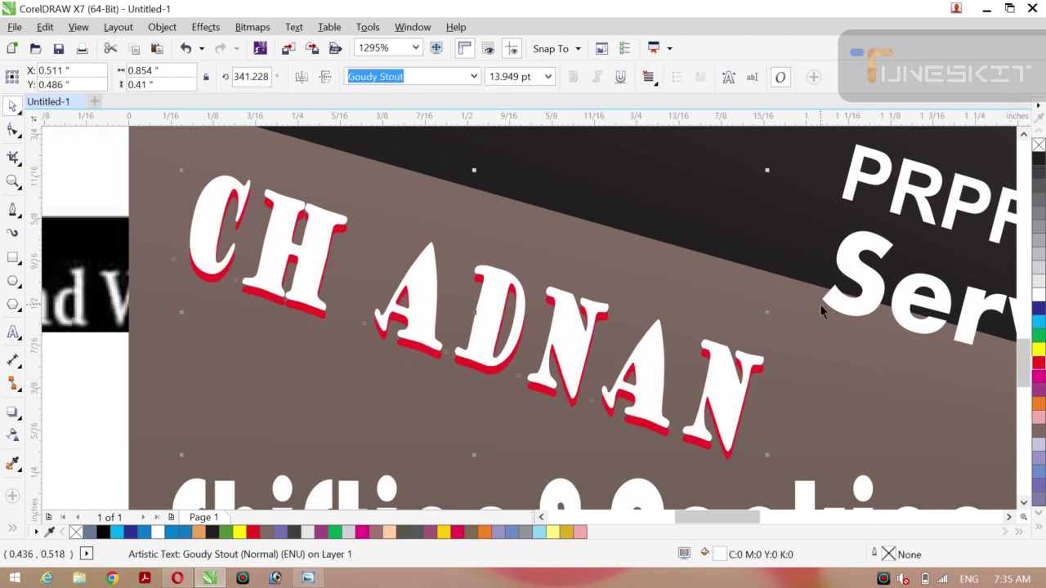
{"action": "left_click", "coordinate": [1039, 335]}
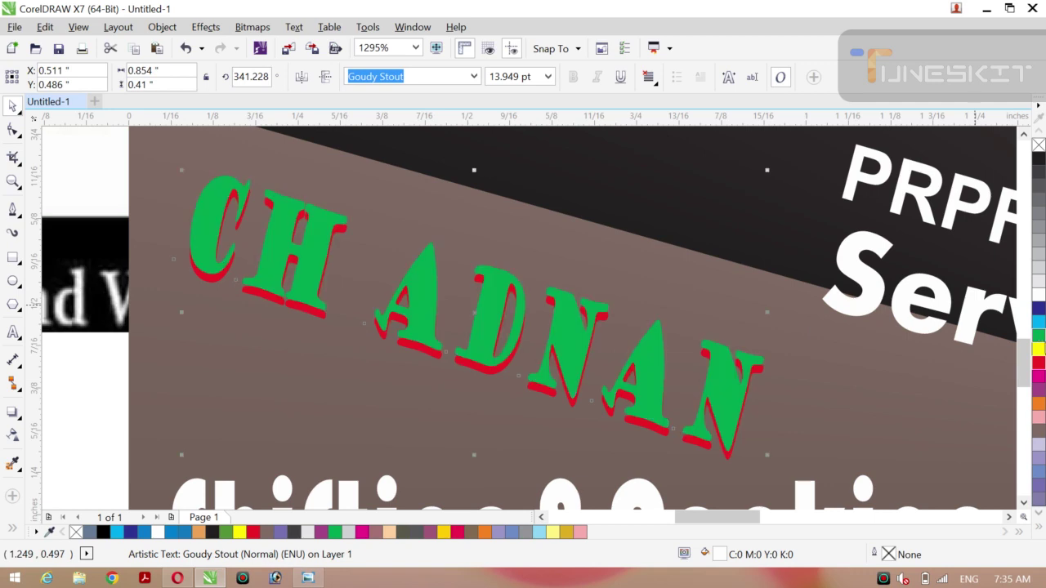
{"action": "left_click", "coordinate": [1039, 310]}
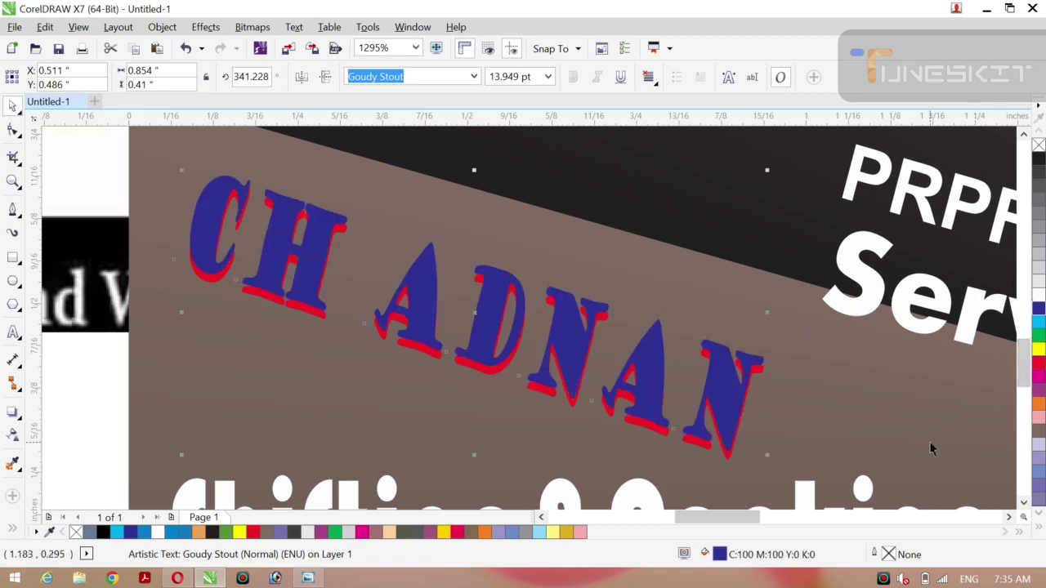
{"action": "left_click", "coordinate": [1038, 296]}
Delete the three reference card images to the left of the movers card.
{"action": "key", "text": "z"}
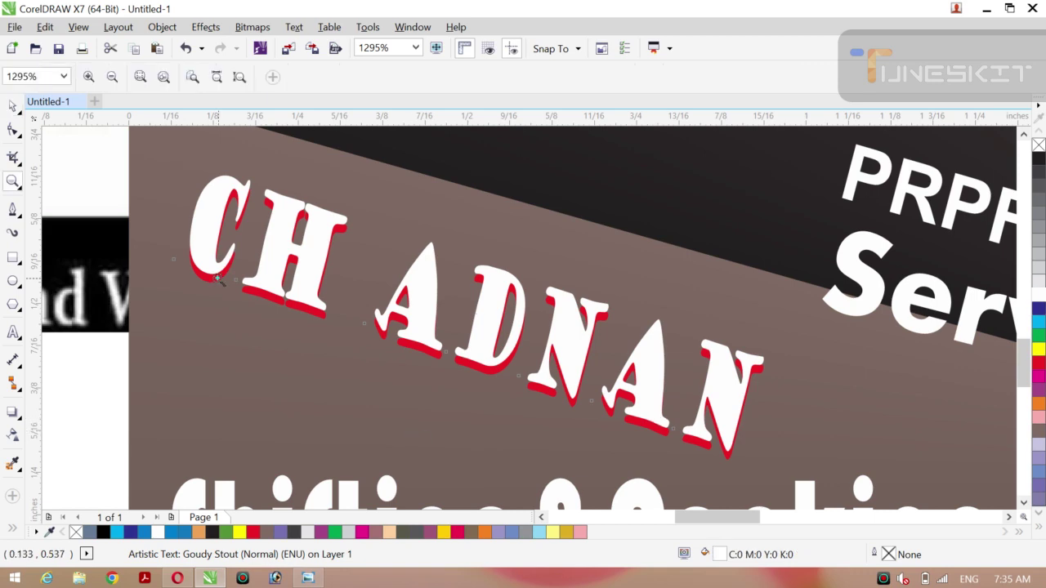
{"action": "left_click", "coordinate": [112, 76]}
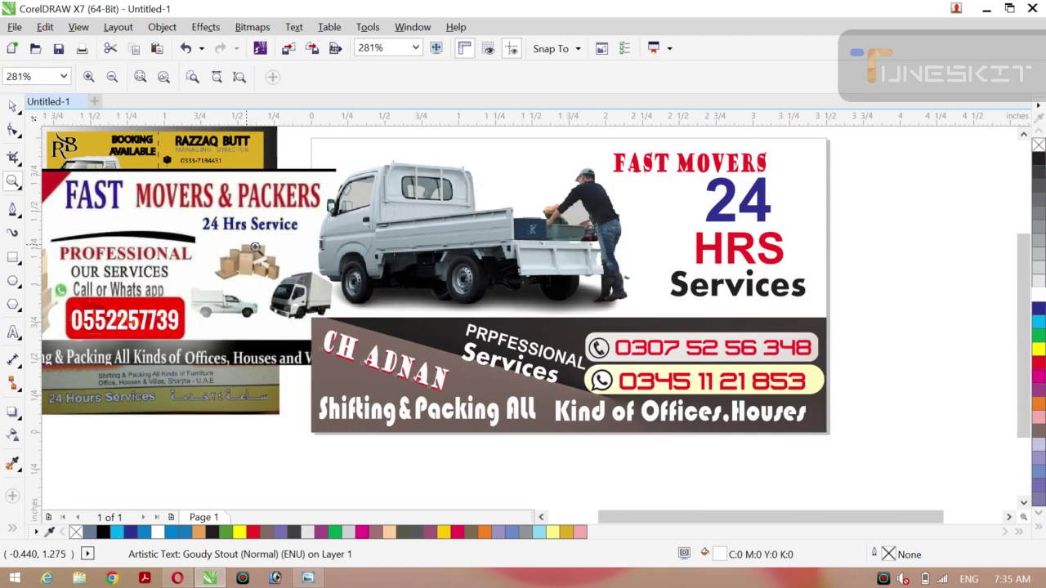
{"action": "left_click", "coordinate": [19, 112]}
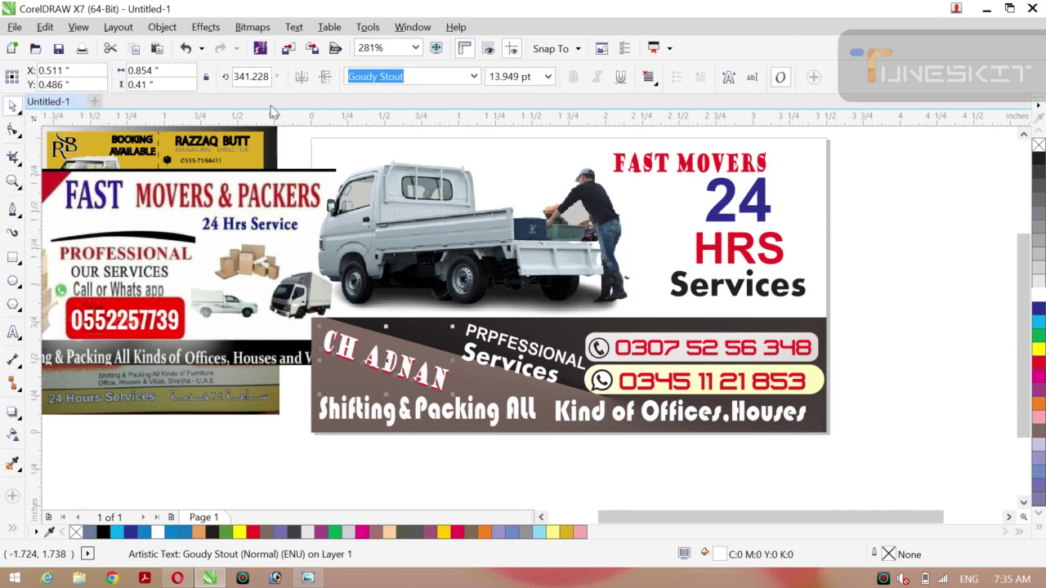
{"action": "left_click", "coordinate": [866, 235]}
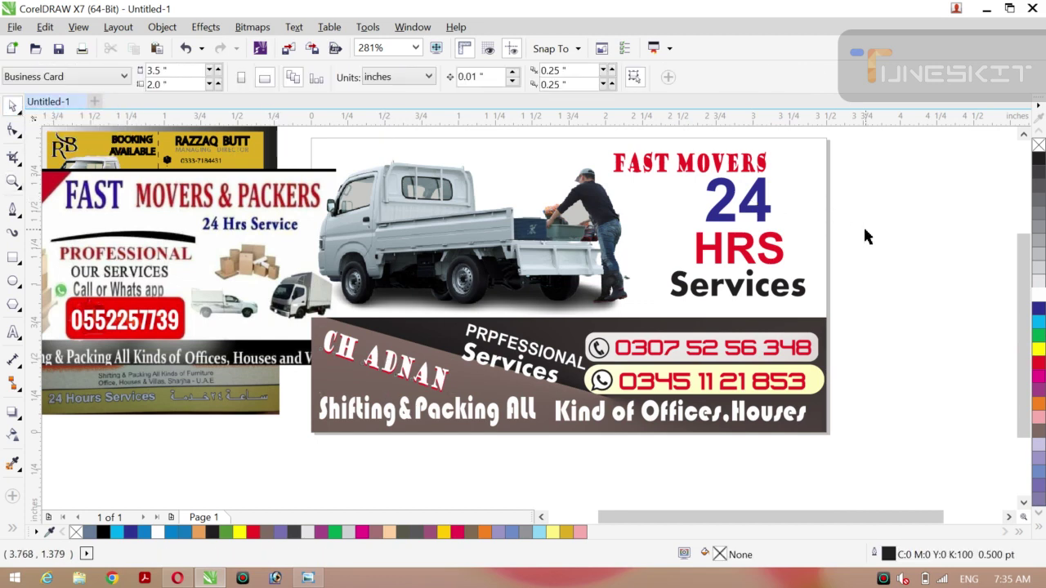
{"action": "left_click", "coordinate": [153, 251]}
{"action": "key", "text": "Delete"}
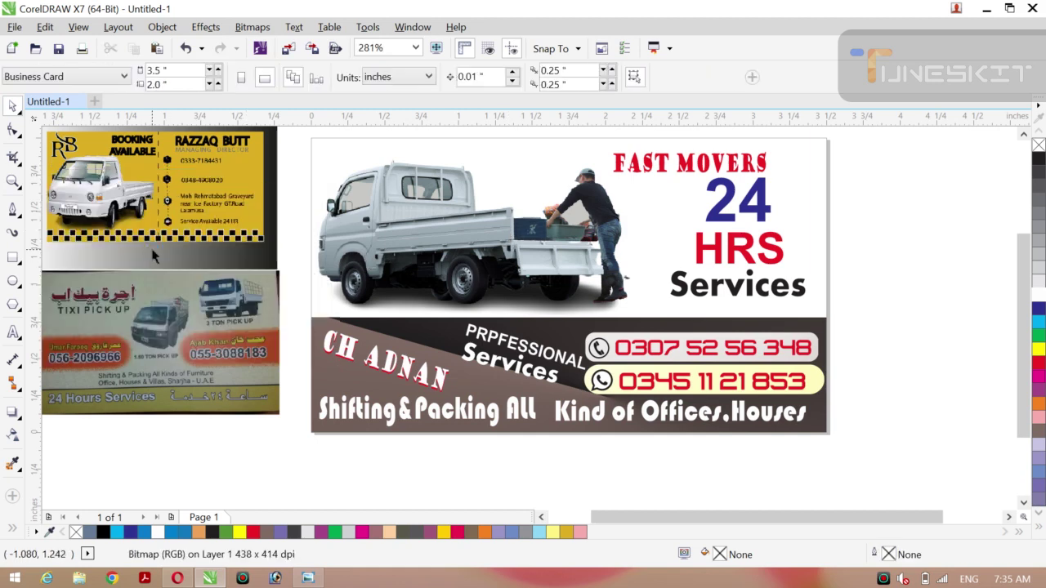
{"action": "left_click", "coordinate": [150, 249]}
{"action": "key", "text": "Delete"}
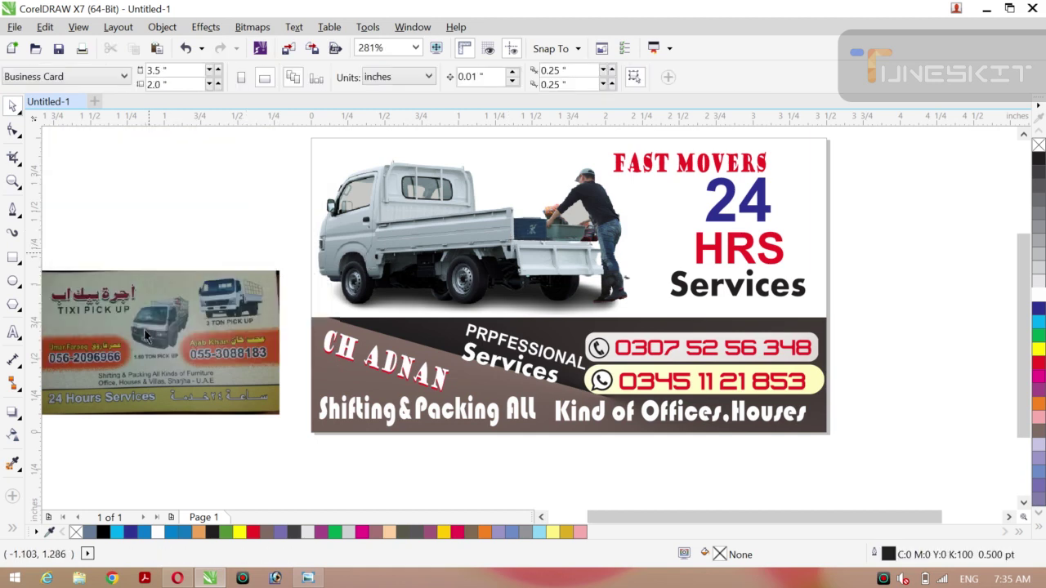
{"action": "left_click", "coordinate": [144, 333]}
{"action": "key", "text": "Delete"}
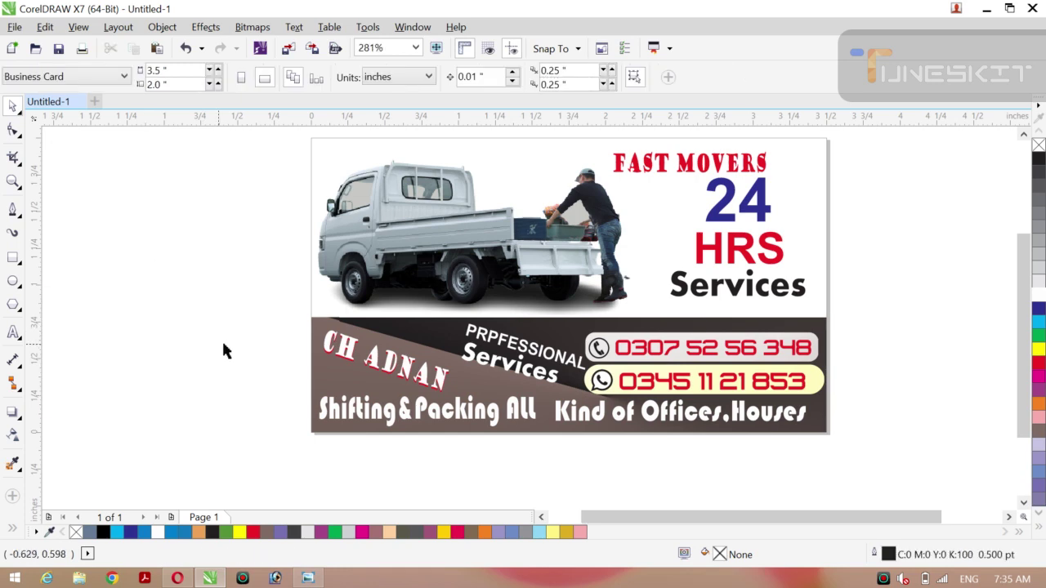
{"action": "scroll", "coordinate": [225, 350], "scroll_direction": "up", "scroll_amount": 1}
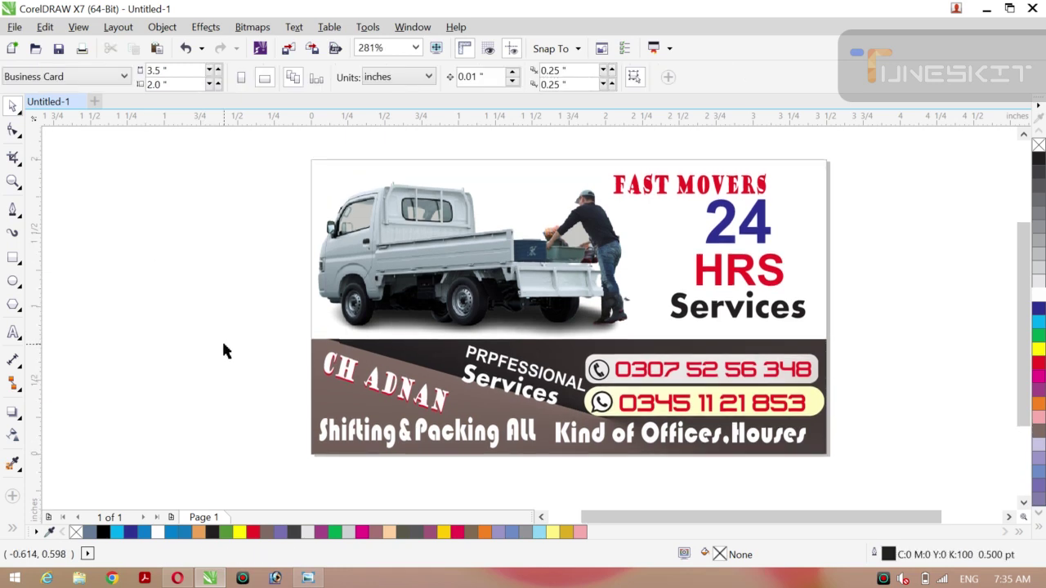
Draw a thin yellow bar across the card's top edge.
{"action": "left_click", "coordinate": [13, 260]}
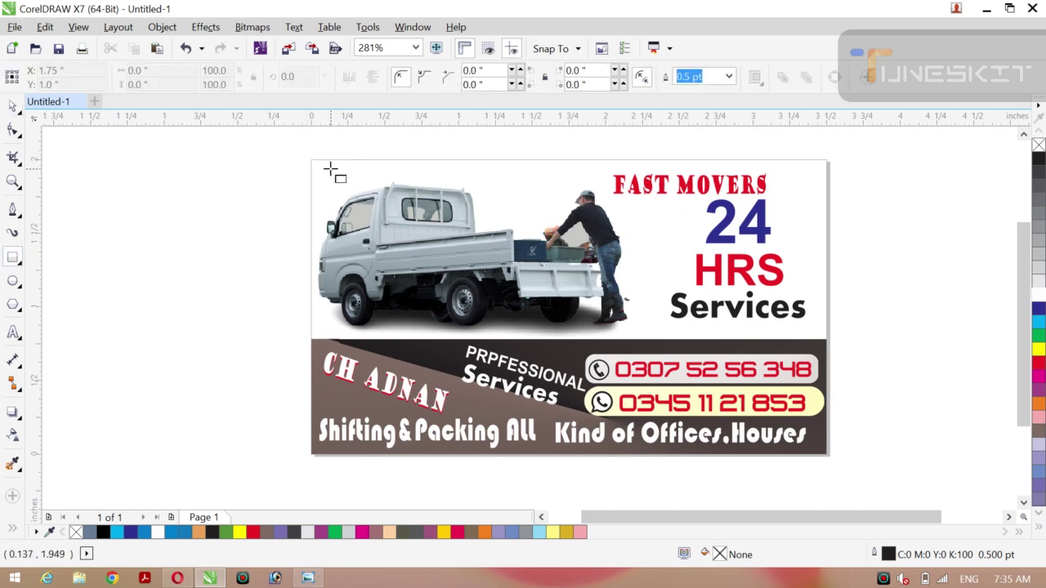
{"action": "left_click_drag", "start_coordinate": [327, 168], "coordinate": [546, 176]}
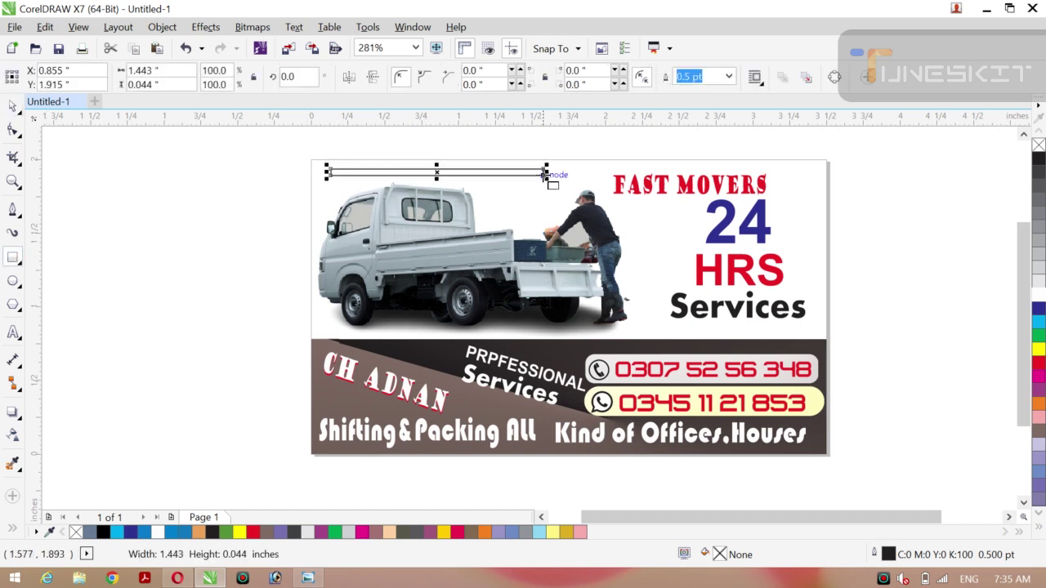
{"action": "left_click", "coordinate": [1039, 350]}
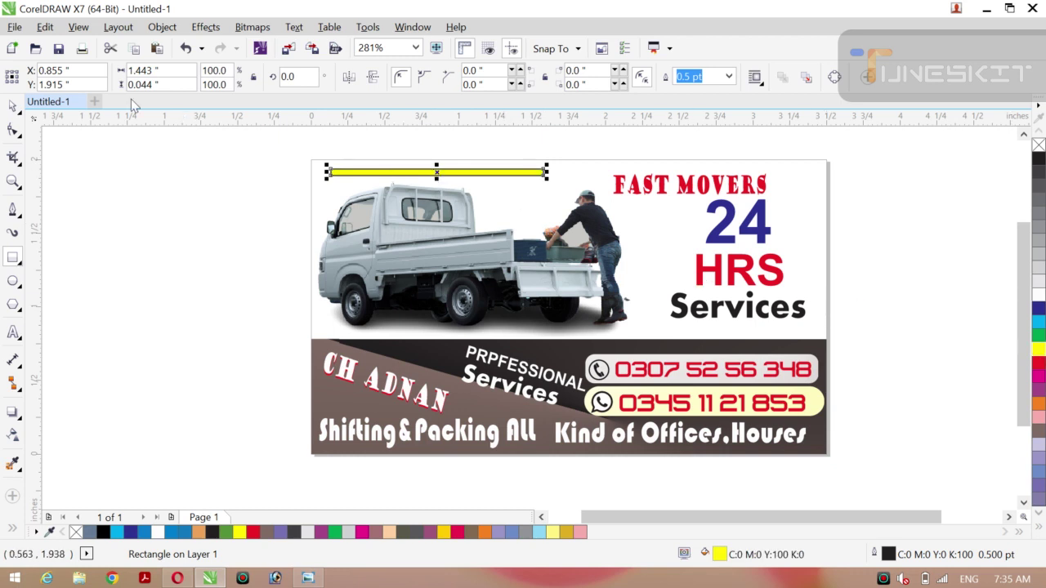
Make the top bar solid red with no outline and place a copy above FAST MOVERS.
{"action": "left_click", "coordinate": [24, 117]}
{"action": "left_click", "coordinate": [49, 103]}
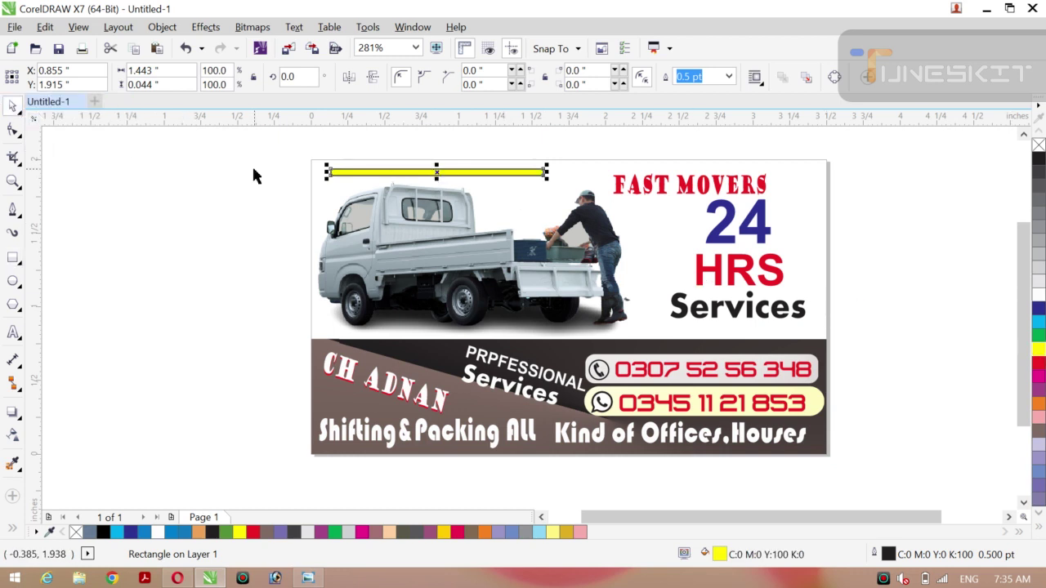
{"action": "left_click_drag", "start_coordinate": [437, 174], "coordinate": [441, 171]}
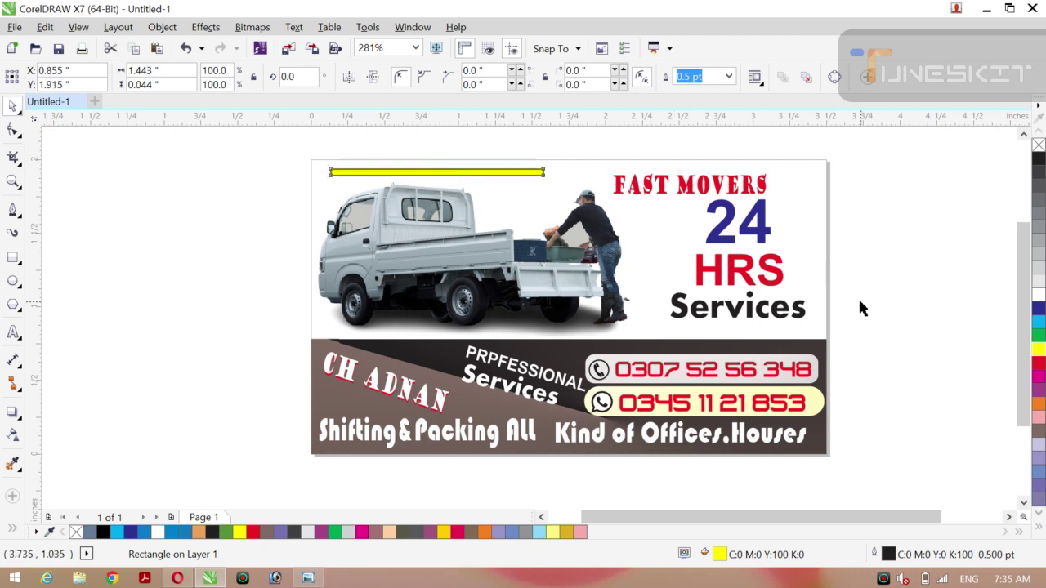
{"action": "left_click", "coordinate": [1039, 364]}
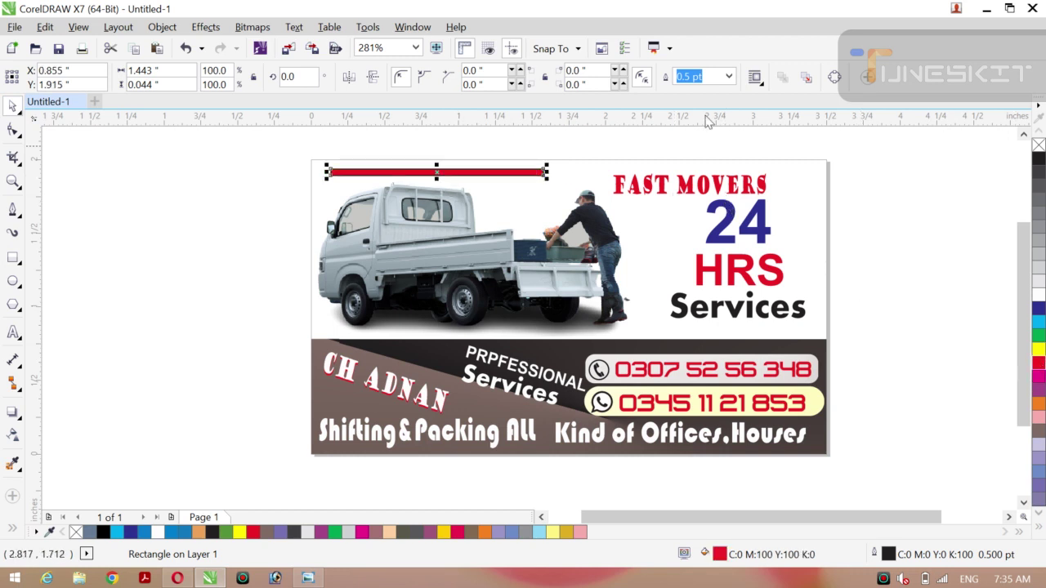
{"action": "left_click", "coordinate": [728, 76]}
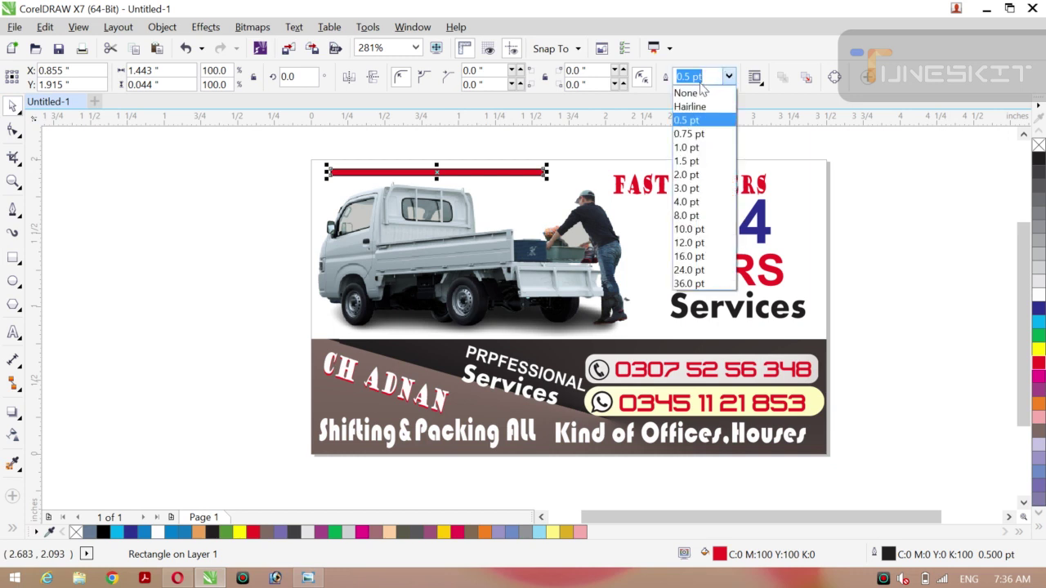
{"action": "left_click", "coordinate": [691, 93]}
{"action": "left_click", "coordinate": [161, 240]}
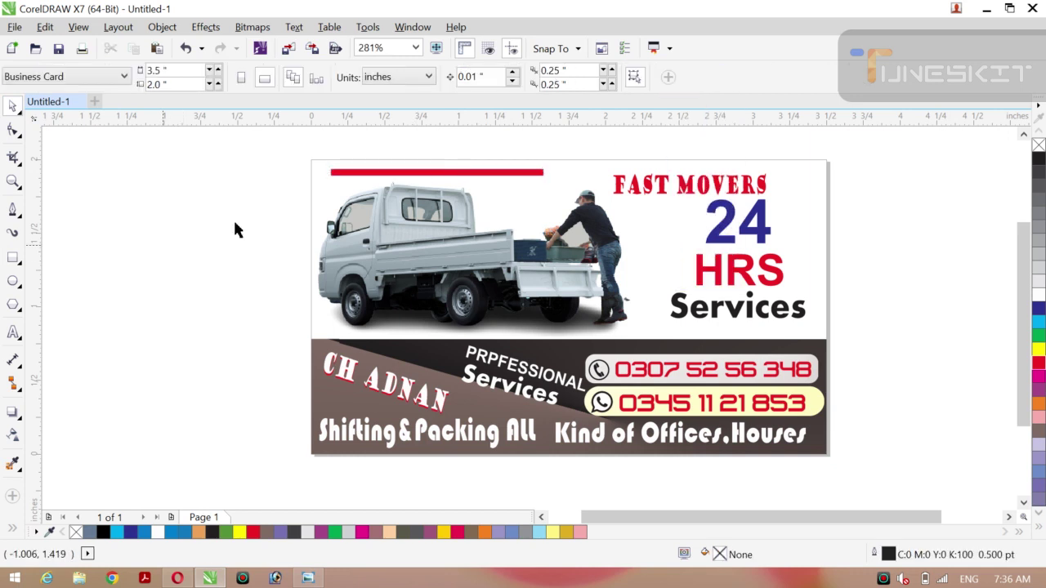
{"action": "left_click", "coordinate": [437, 173]}
{"action": "left_click_drag", "start_coordinate": [437, 171], "coordinate": [675, 169]}
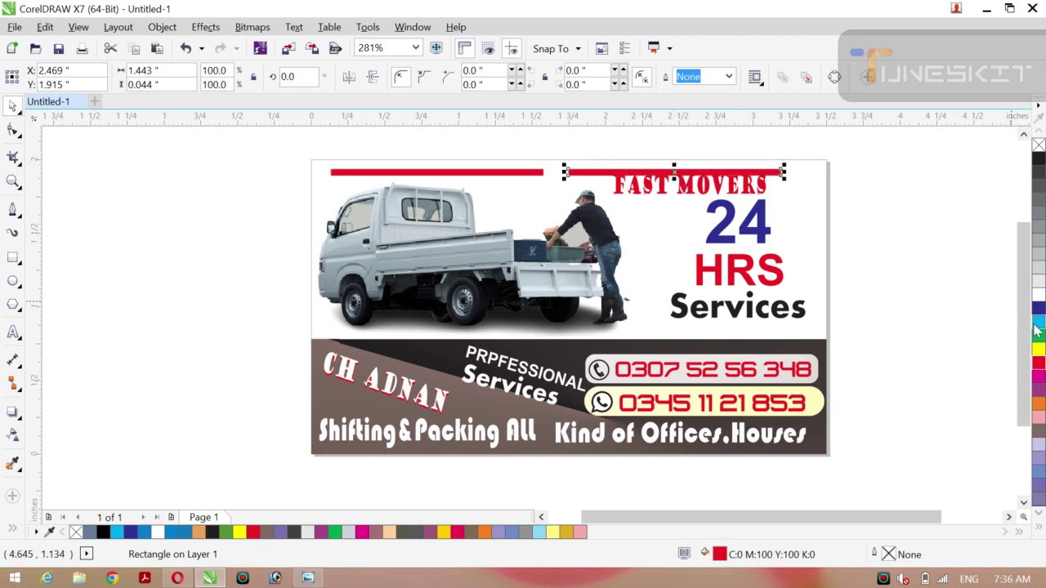
Fill the copied bar above FAST MOVERS black.
{"action": "left_click", "coordinate": [1039, 350]}
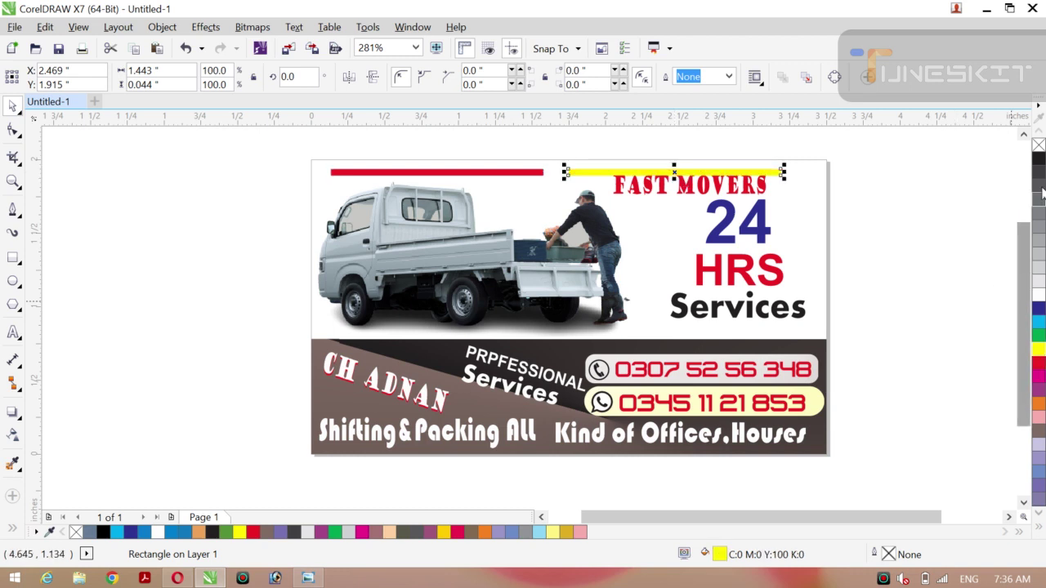
{"action": "left_click", "coordinate": [1038, 161]}
{"action": "left_click", "coordinate": [991, 200]}
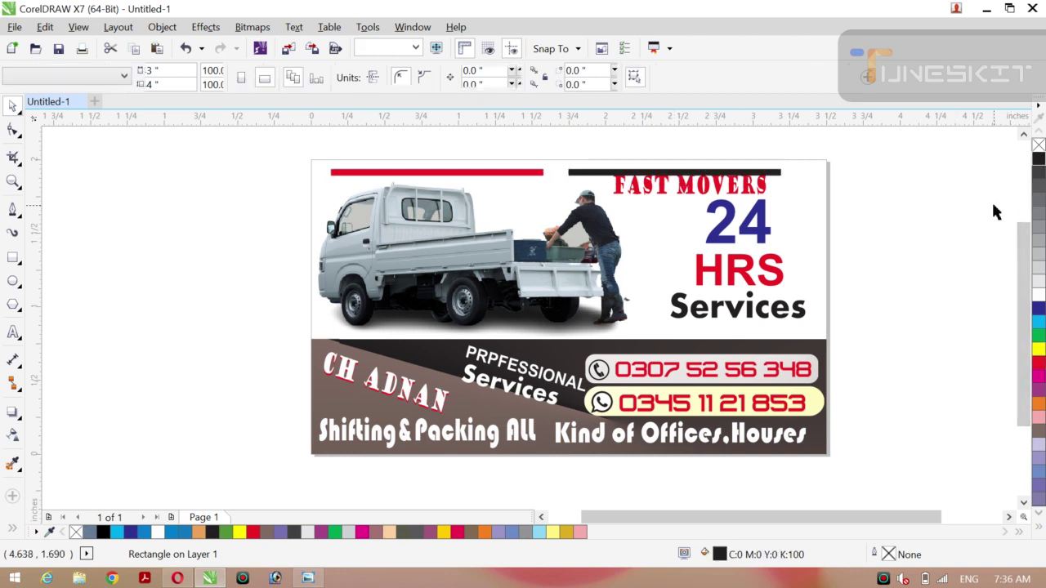
Lower FAST MOVERS slightly and move 24, HRS and Services down together.
{"action": "left_click", "coordinate": [693, 189]}
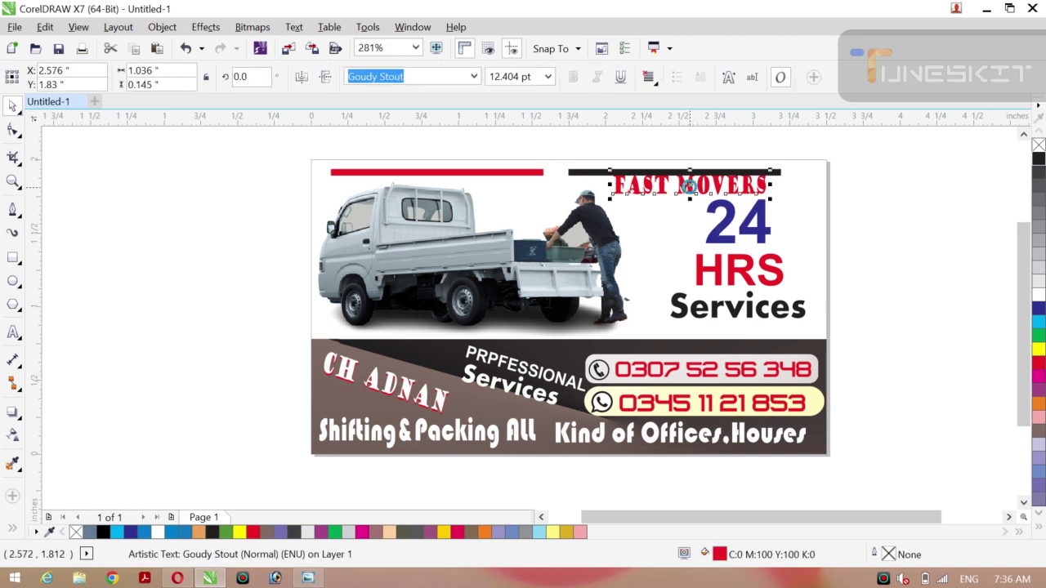
{"action": "left_click_drag", "start_coordinate": [689, 186], "coordinate": [689, 189]}
{"action": "left_click", "coordinate": [729, 239]}
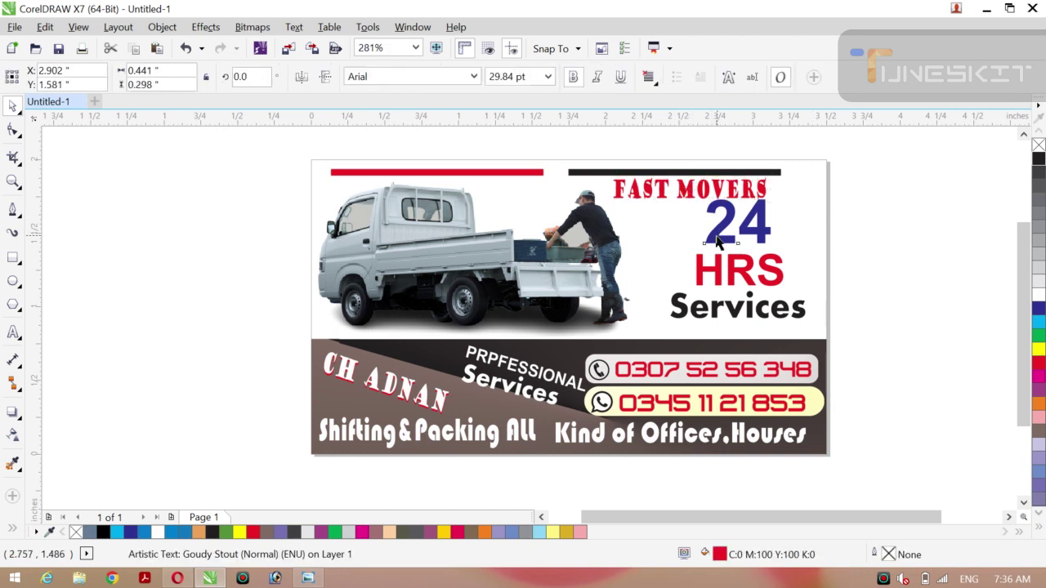
{"action": "left_click", "coordinate": [733, 276], "text": "shift"}
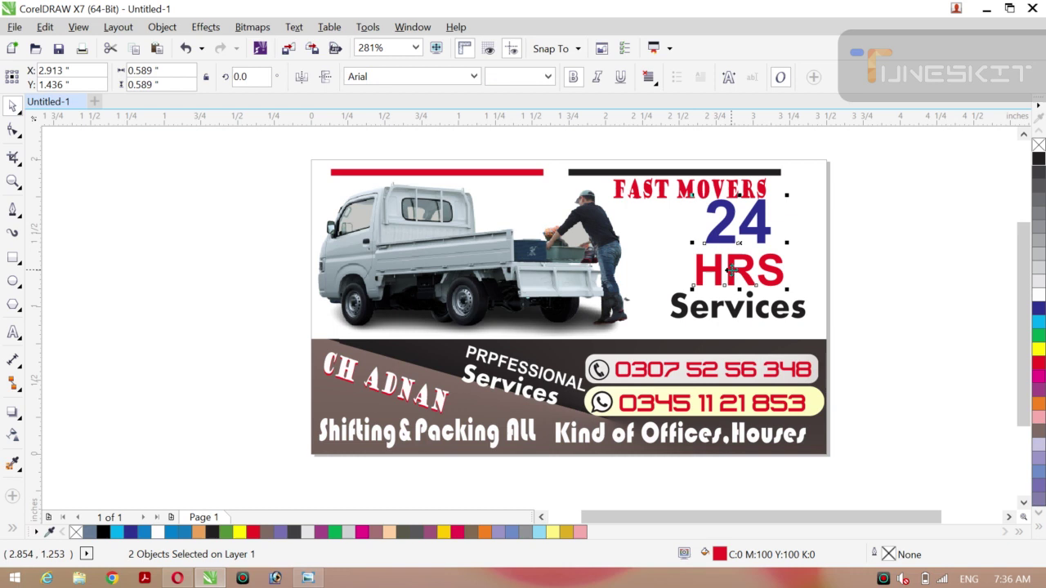
{"action": "left_click", "coordinate": [731, 315], "text": "shift"}
{"action": "left_click_drag", "start_coordinate": [731, 315], "coordinate": [732, 313]}
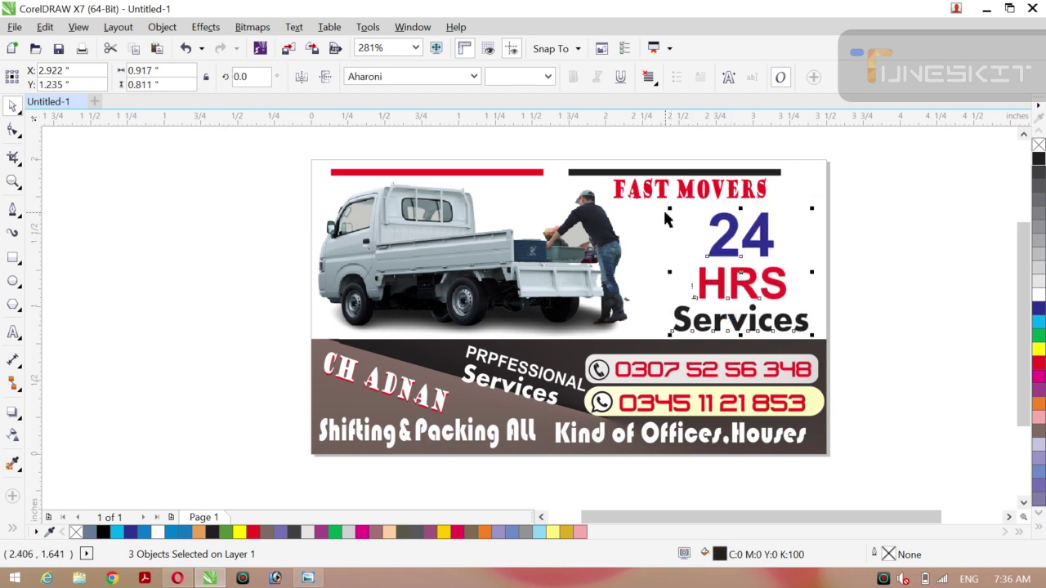
{"action": "left_click", "coordinate": [650, 190]}
{"action": "key", "text": "Down"}
{"action": "key", "text": "Down"}
{"action": "key", "text": "Down"}
{"action": "key", "text": "Down"}
{"action": "key", "text": "Down"}
{"action": "key", "text": "Down"}
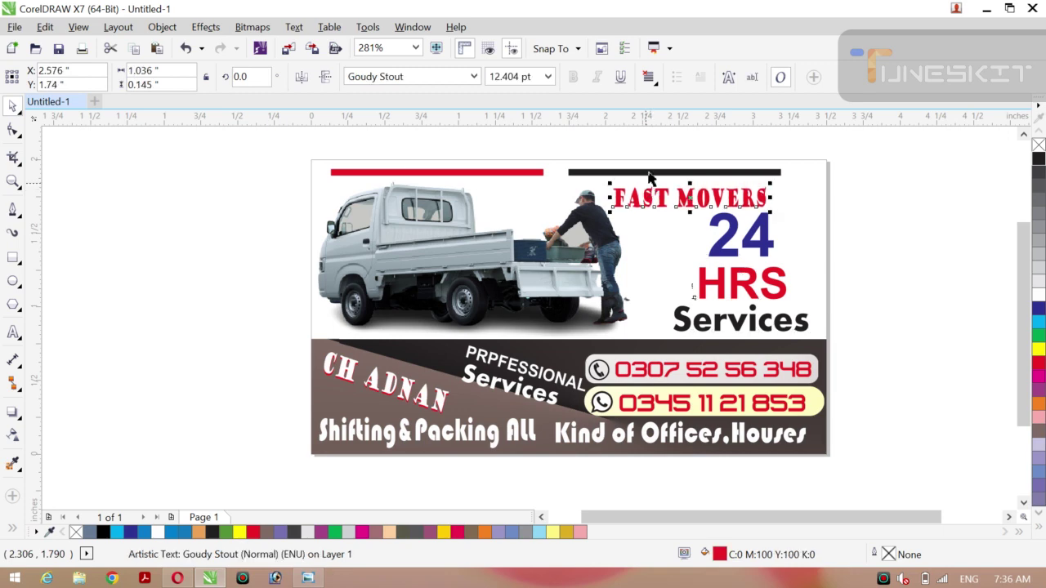
Shorten the black bar above FAST MOVERS from its left end.
{"action": "left_click", "coordinate": [652, 175]}
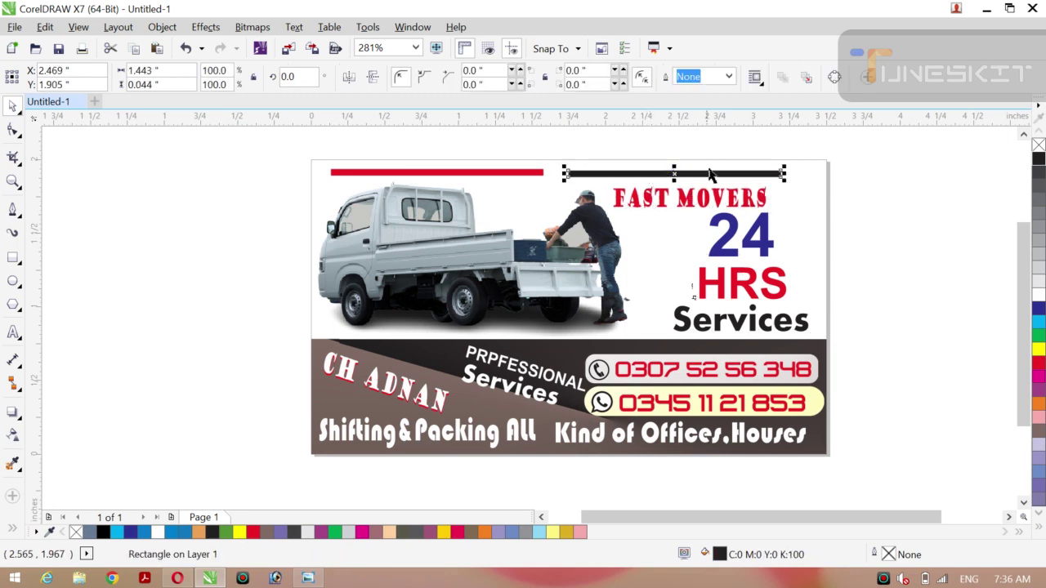
{"action": "left_click_drag", "start_coordinate": [563, 174], "coordinate": [537, 173]}
{"action": "left_click", "coordinate": [521, 173]}
{"action": "left_click", "coordinate": [317, 240]}
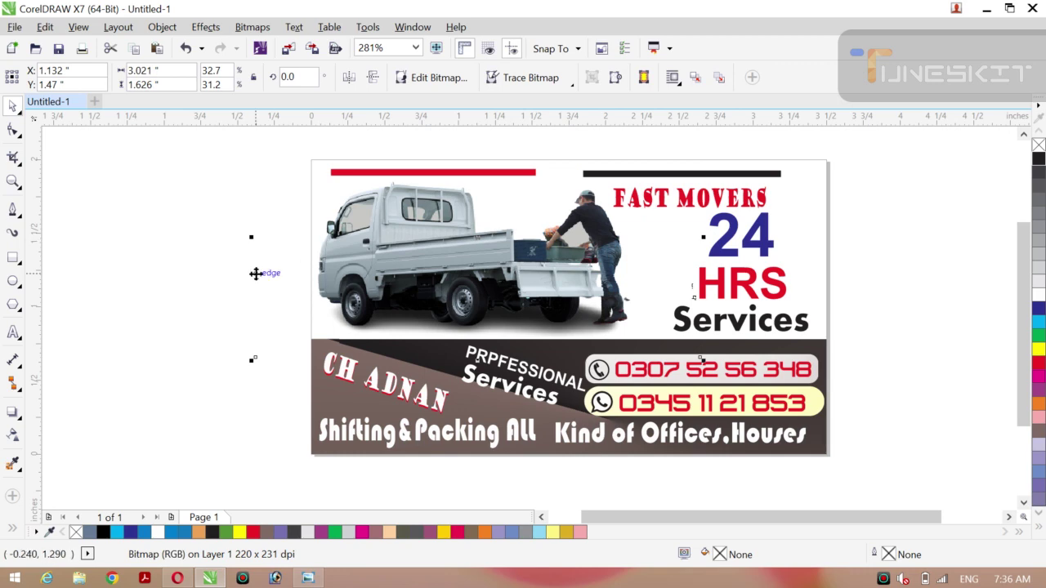
Lengthen the red top bar so it meets the black bar.
{"action": "left_click", "coordinate": [486, 172]}
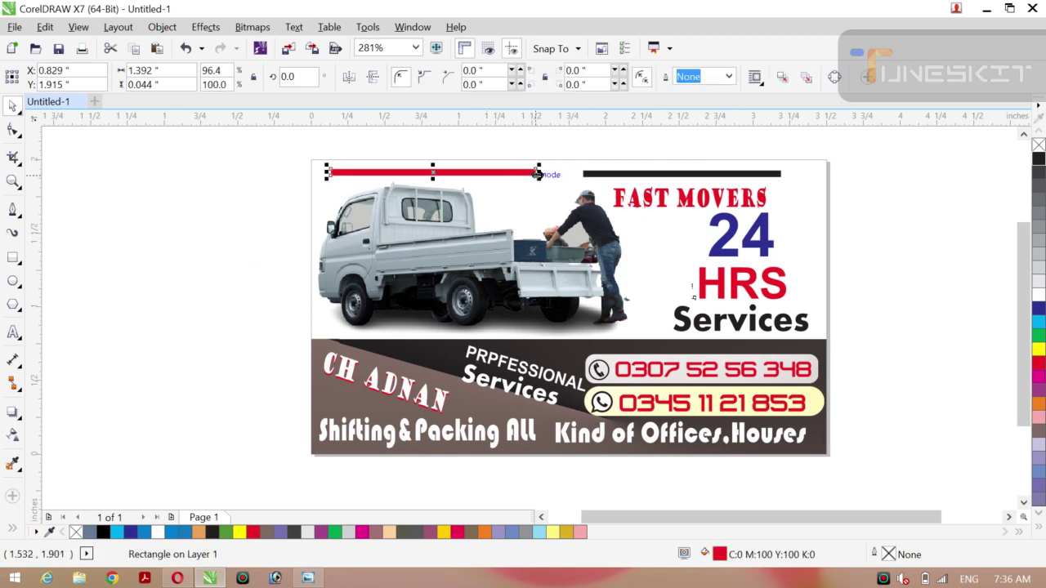
{"action": "left_click_drag", "start_coordinate": [538, 174], "coordinate": [586, 174]}
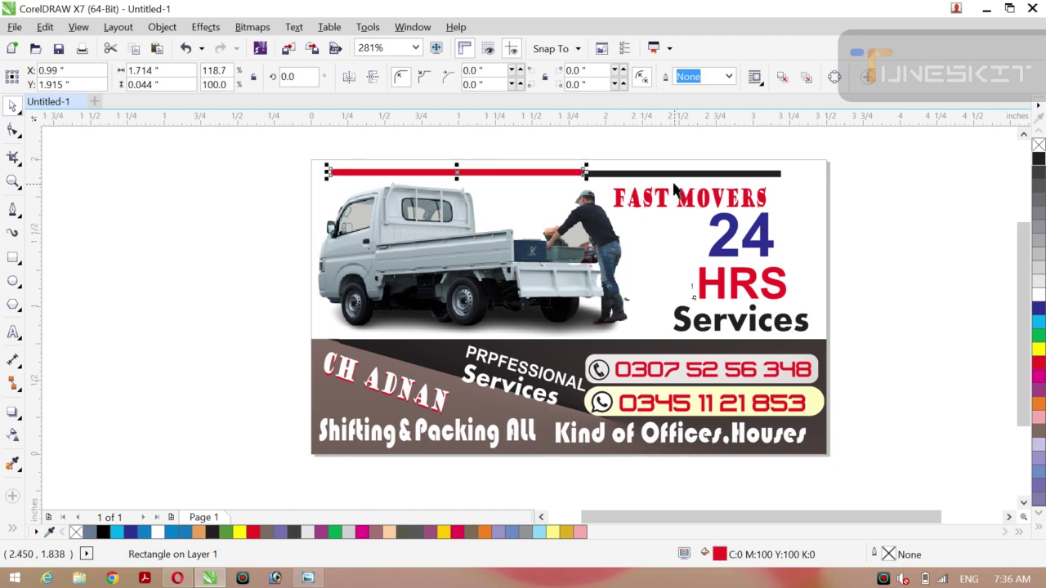
{"action": "left_click", "coordinate": [626, 174], "text": "shift"}
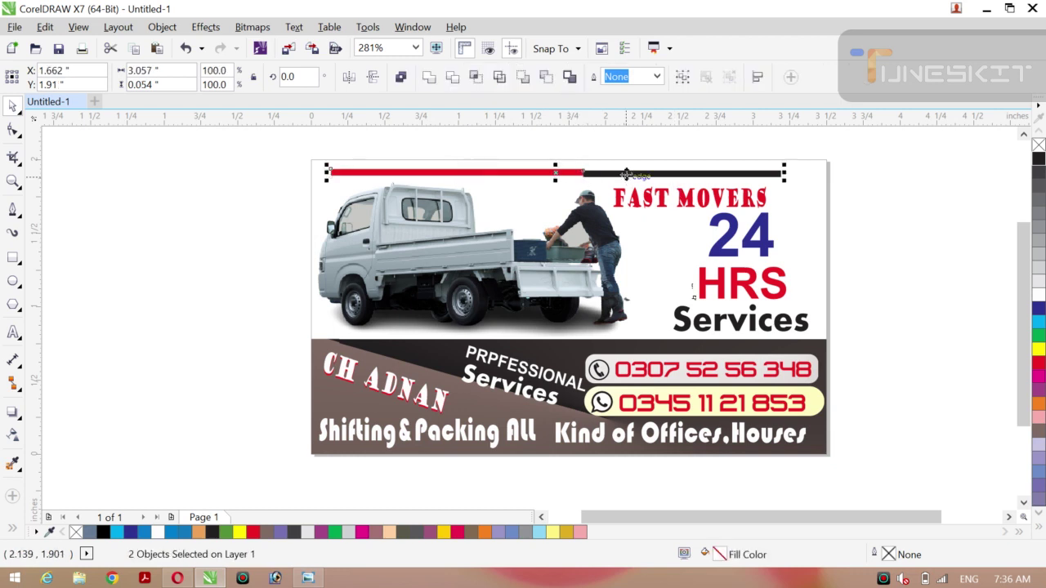
{"action": "key", "text": "c"}
{"action": "key", "text": "ctrl+z"}
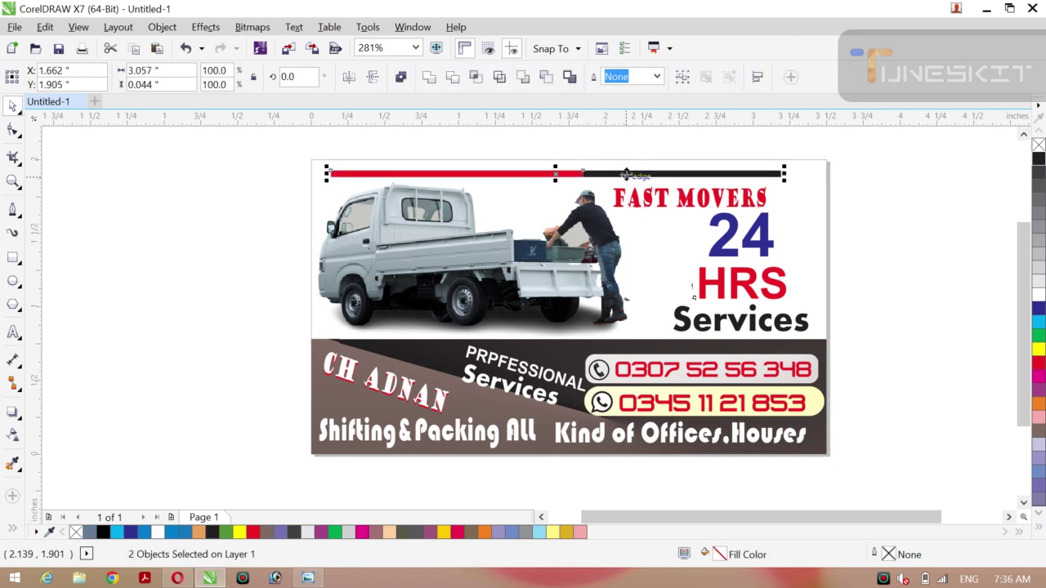
Place a copy of the red and black bars above the dark lower strip.
{"action": "left_click", "coordinate": [189, 209]}
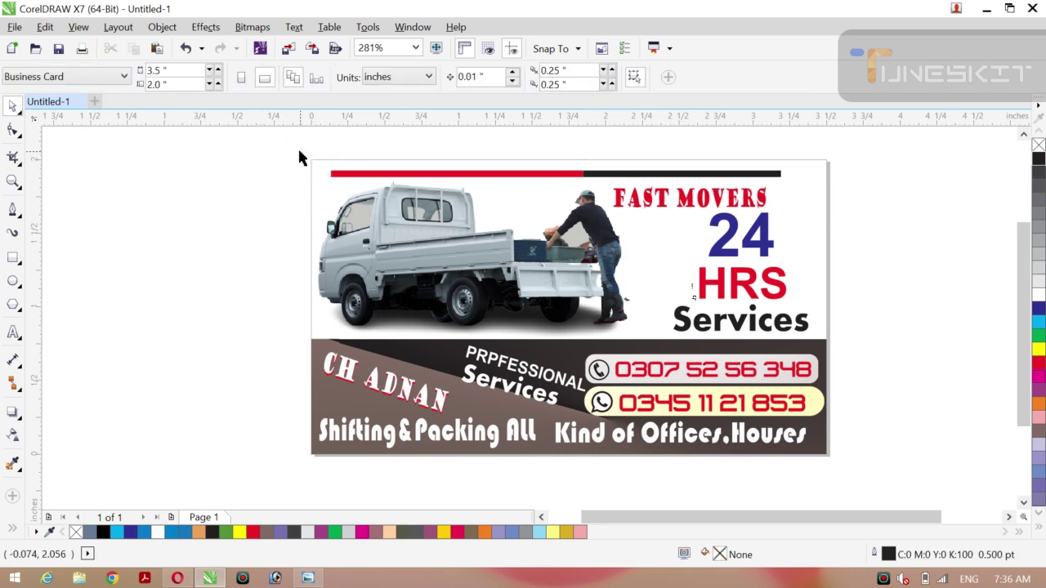
{"action": "left_click_drag", "start_coordinate": [300, 157], "coordinate": [871, 200]}
{"action": "key", "text": "ctrl+z"}
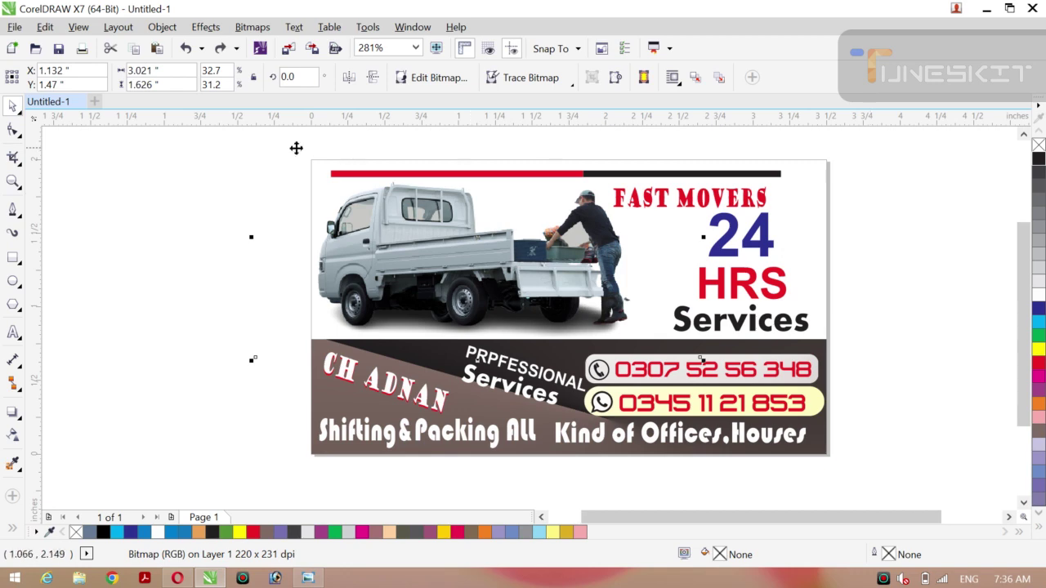
{"action": "left_click_drag", "start_coordinate": [175, 161], "coordinate": [799, 177]}
{"action": "left_click_drag", "start_coordinate": [543, 174], "coordinate": [562, 335]}
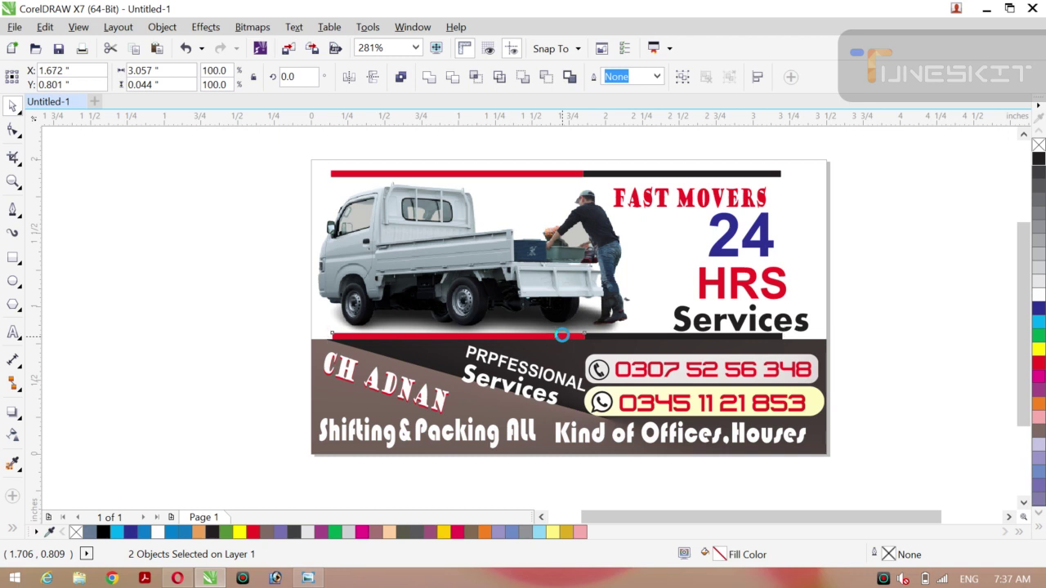
{"action": "key", "text": "Down"}
{"action": "key", "text": "Down"}
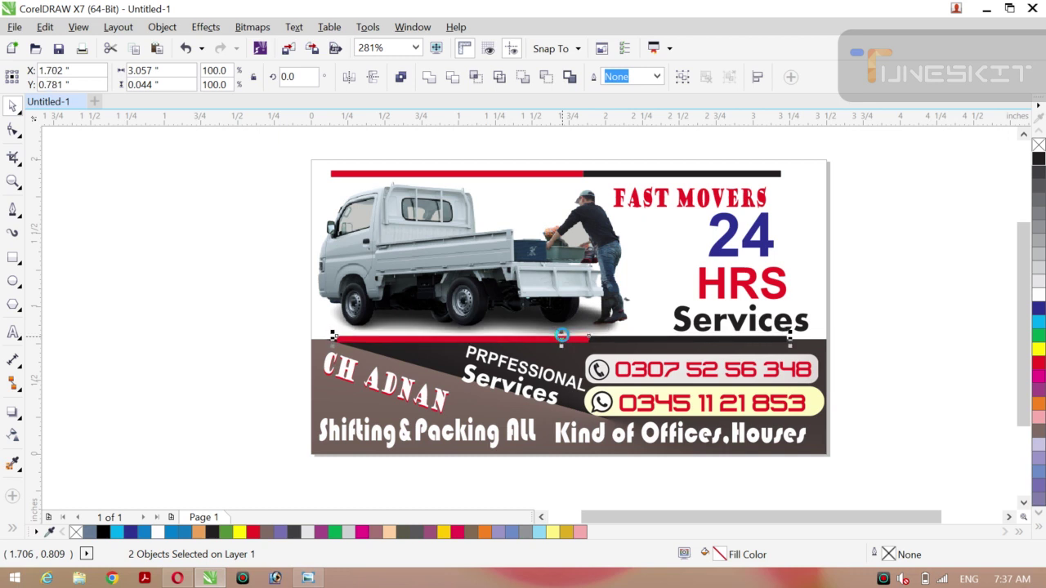
{"action": "key", "text": "Up"}
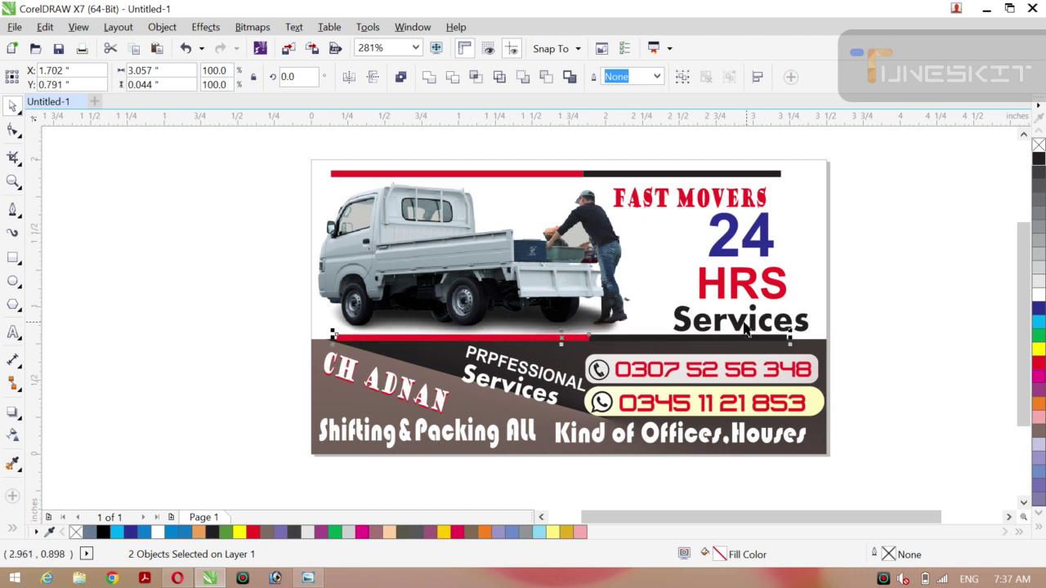
Nudge the Services and HRS text slightly upward.
{"action": "left_click", "coordinate": [738, 324]}
{"action": "left_click_drag", "start_coordinate": [738, 324], "coordinate": [738, 319]}
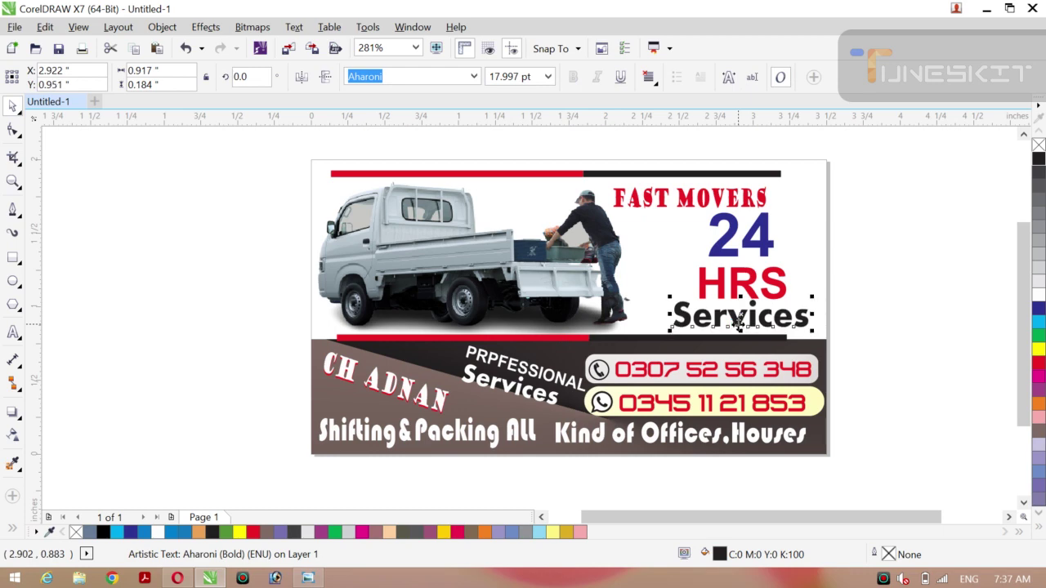
{"action": "left_click", "coordinate": [751, 282]}
{"action": "key", "text": "Up"}
{"action": "key", "text": "Up"}
{"action": "key", "text": "Up"}
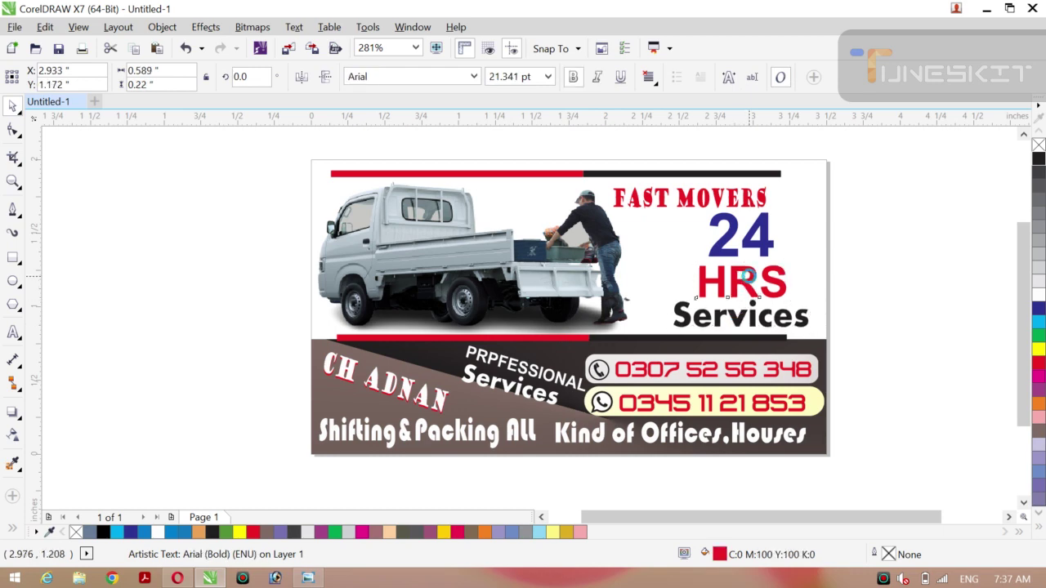
{"action": "left_click", "coordinate": [738, 324]}
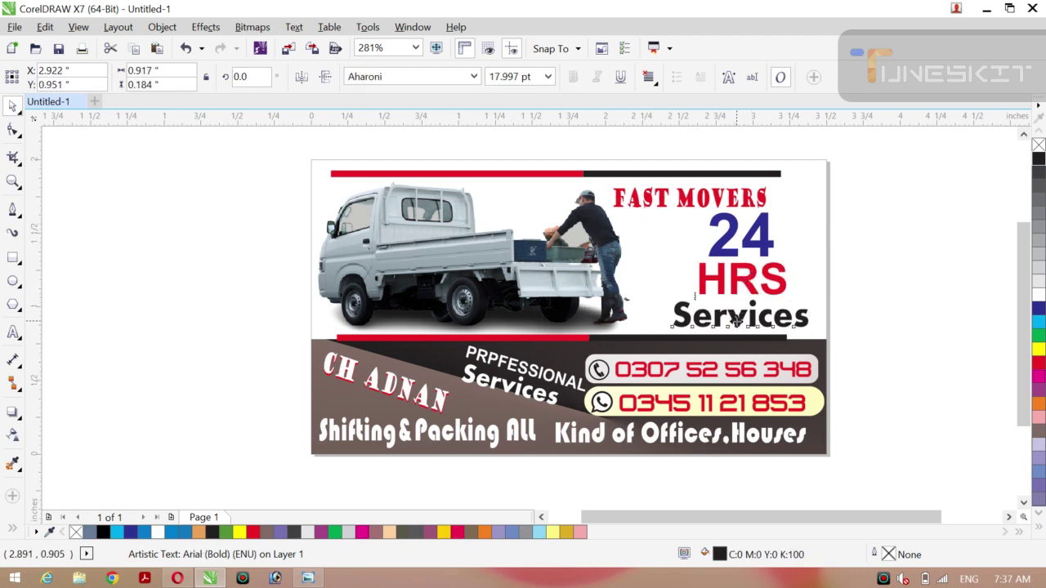
{"action": "left_click_drag", "start_coordinate": [738, 325], "coordinate": [738, 320]}
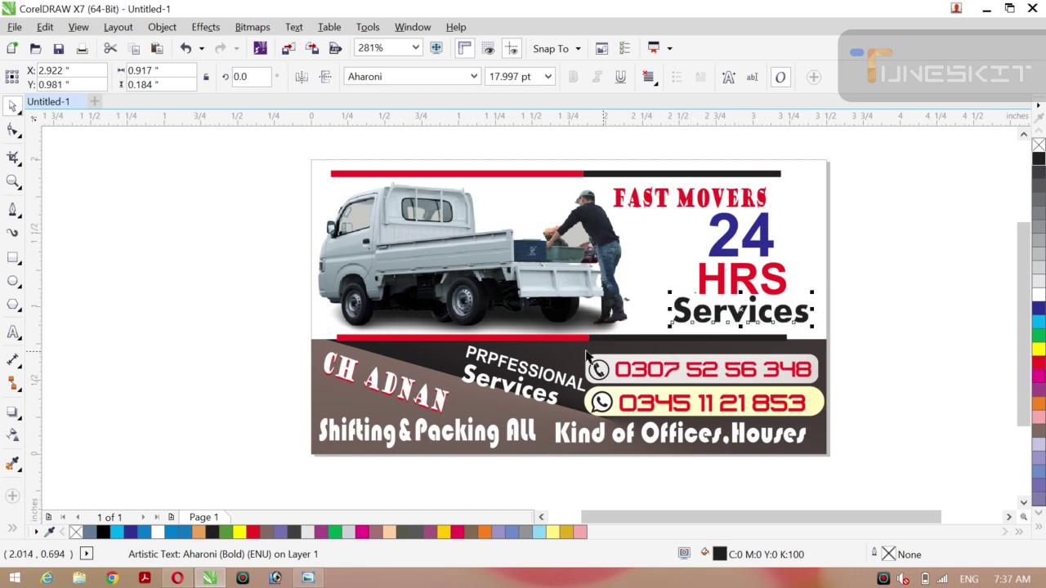
Stretch the lower red-and-black divider bars to the card's full 3.5" width.
{"action": "left_click", "coordinate": [561, 342]}
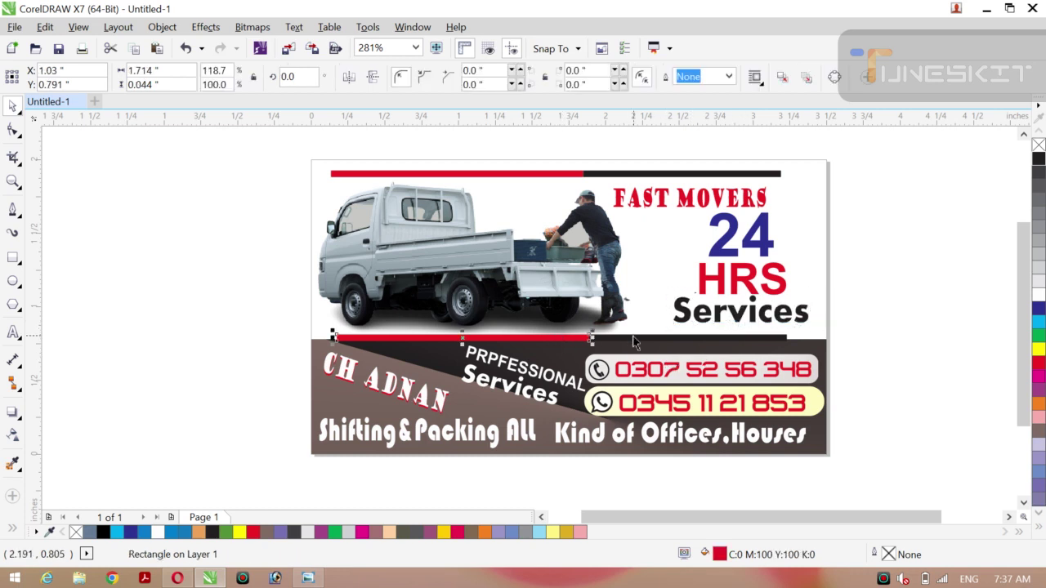
{"action": "left_click", "coordinate": [634, 337], "text": "shift"}
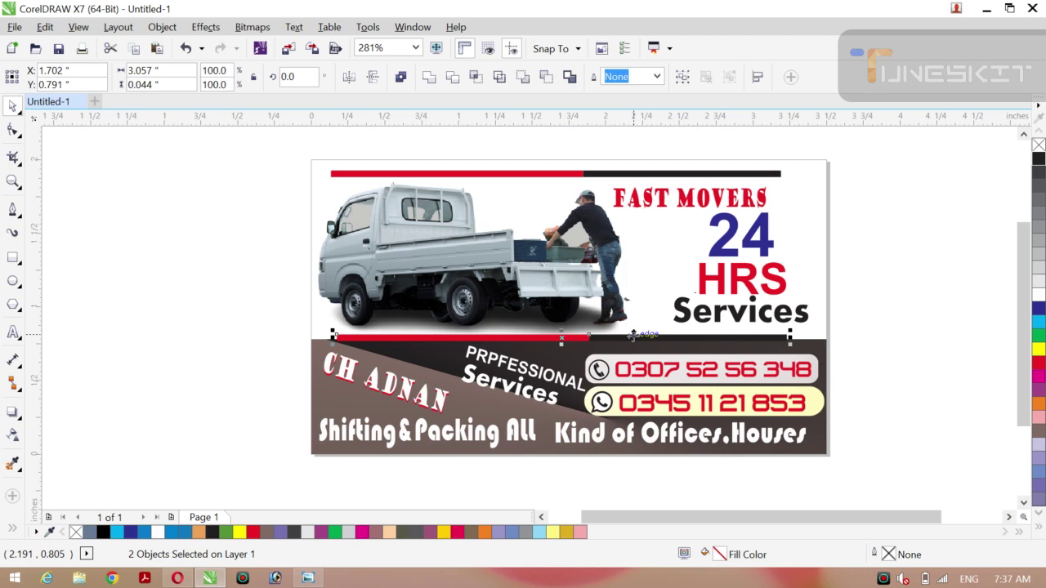
{"action": "key", "text": "ctrl+d"}
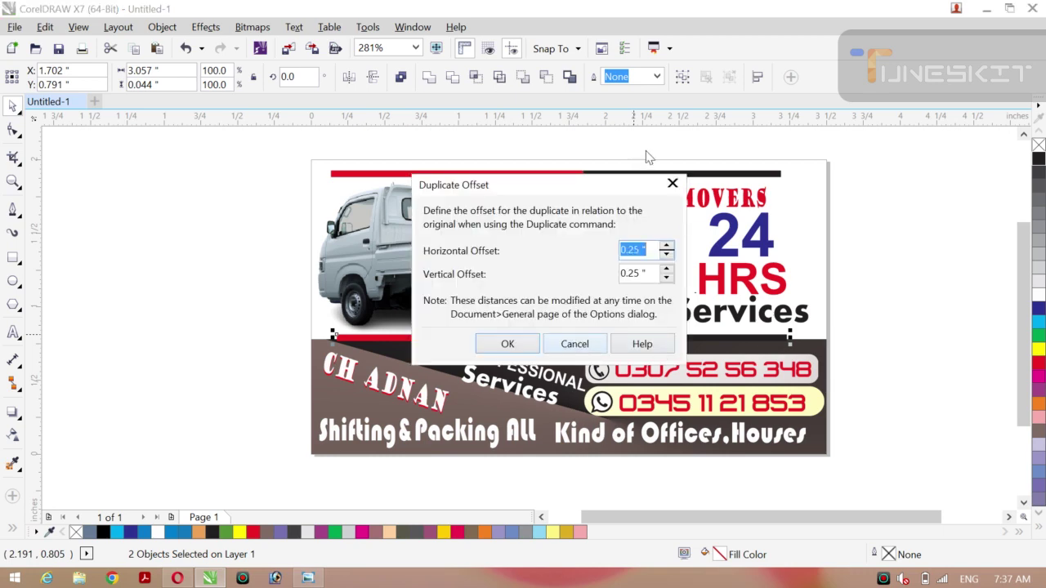
{"action": "left_click", "coordinate": [672, 183]}
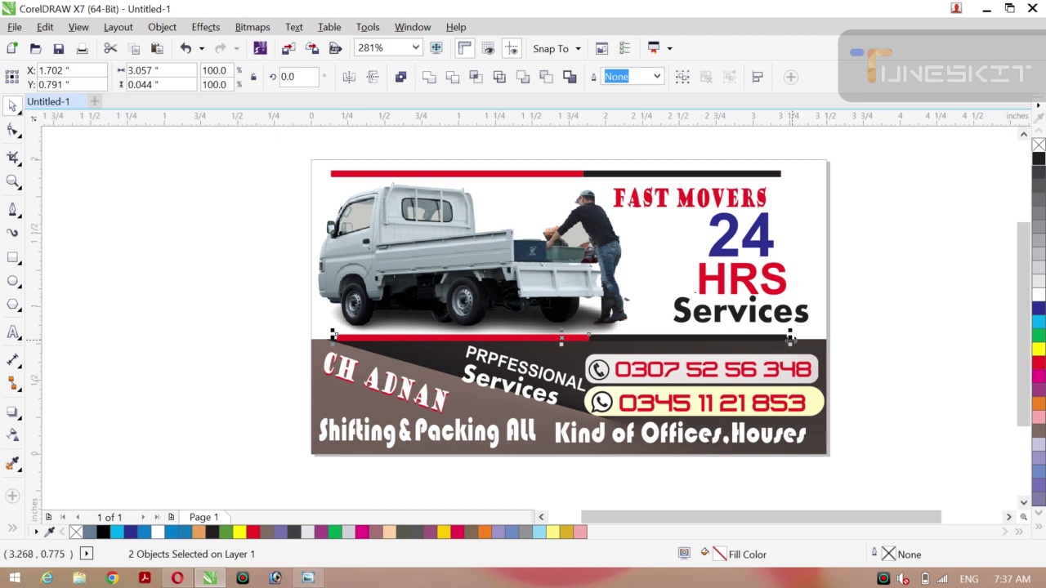
{"action": "left_click_drag", "start_coordinate": [790, 336], "coordinate": [829, 336]}
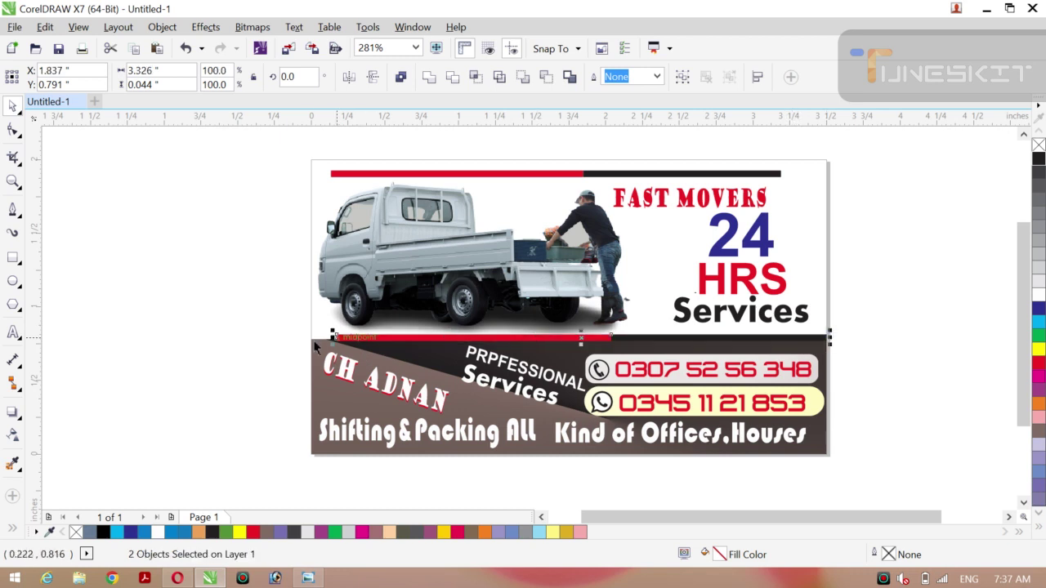
{"action": "left_click_drag", "start_coordinate": [331, 336], "coordinate": [307, 336]}
{"action": "left_click", "coordinate": [204, 357]}
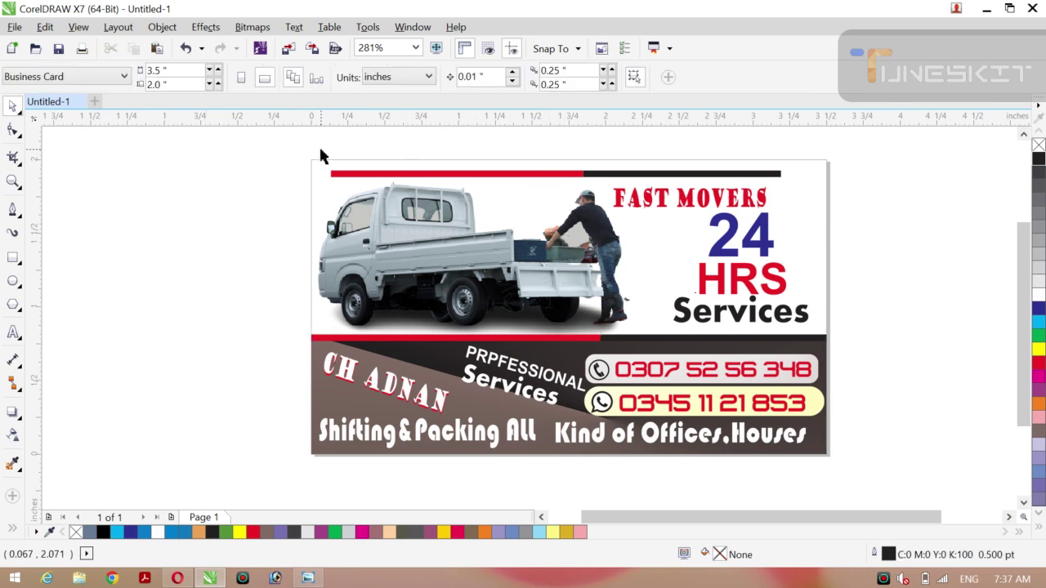
Widen the red and black top bars to fit the card width.
{"action": "left_click_drag", "start_coordinate": [319, 146], "coordinate": [821, 184]}
{"action": "key", "text": "ctrl+z"}
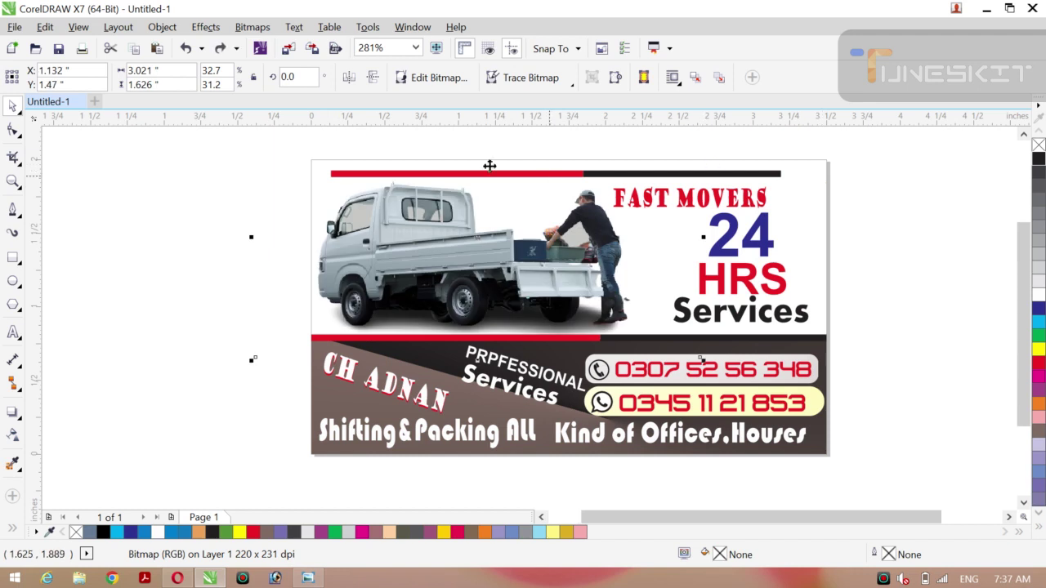
{"action": "left_click", "coordinate": [484, 175]}
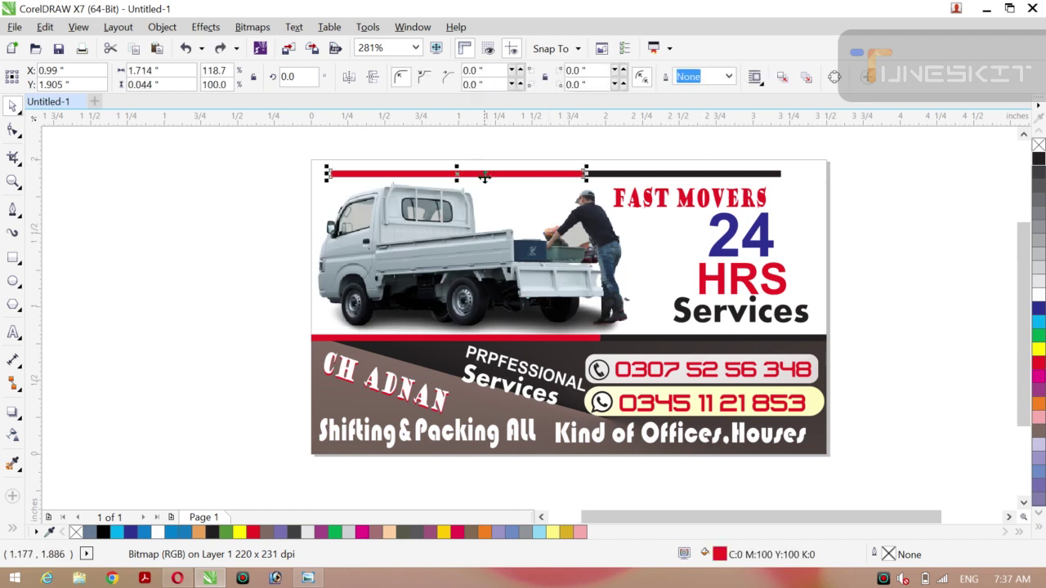
{"action": "left_click", "coordinate": [695, 174], "text": "shift"}
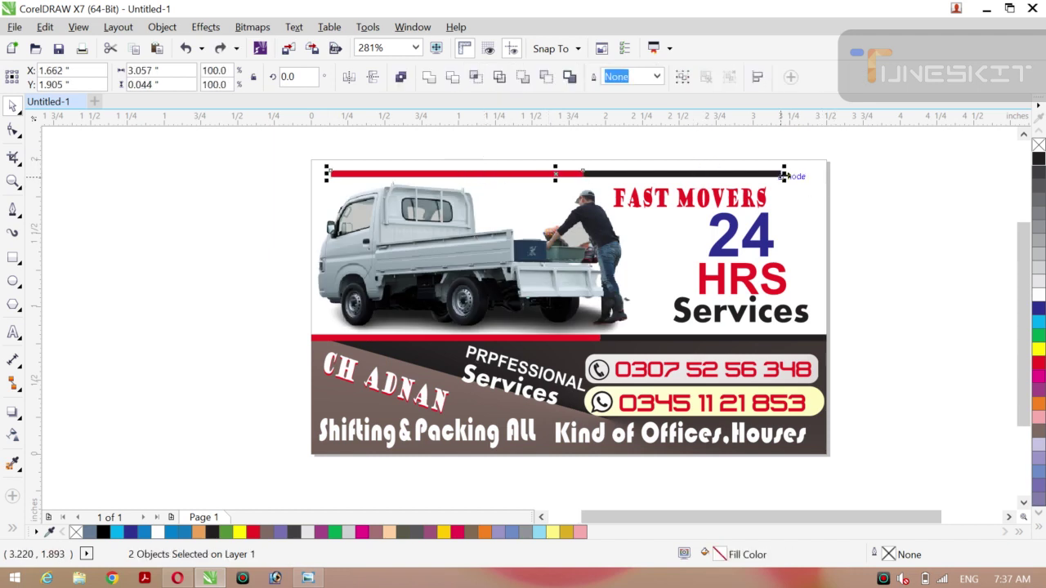
{"action": "left_click_drag", "start_coordinate": [783, 175], "coordinate": [829, 173]}
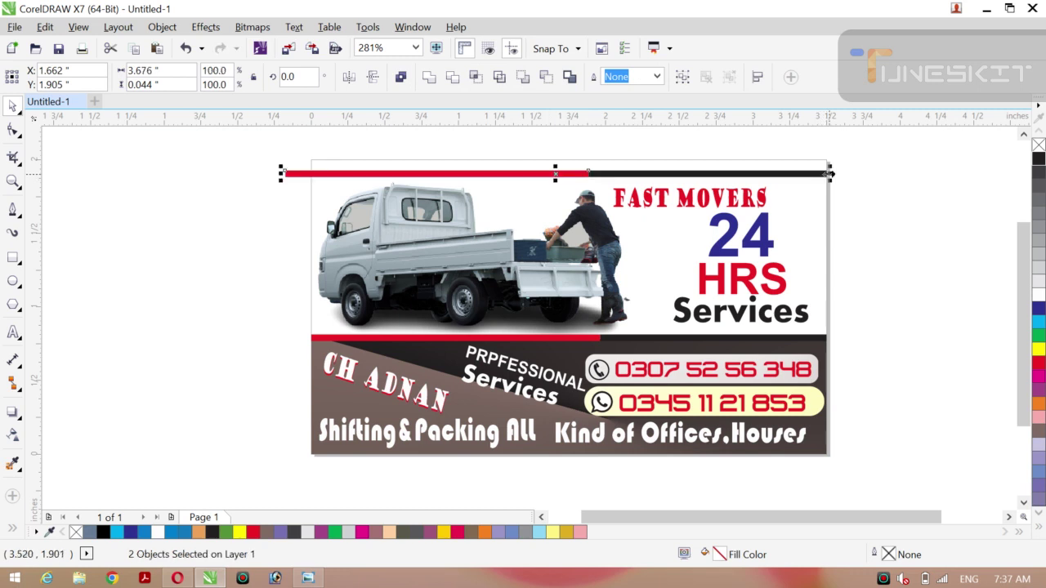
{"action": "left_click_drag", "start_coordinate": [279, 173], "coordinate": [306, 172]}
{"action": "left_click", "coordinate": [275, 185]}
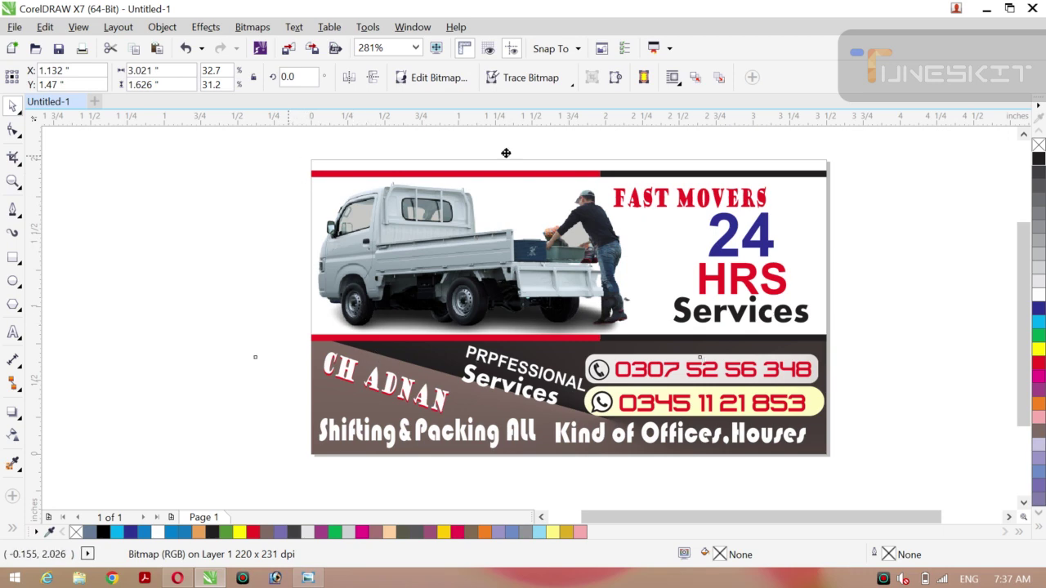
Delete the black and red bars from the card's top edge.
{"action": "left_click_drag", "start_coordinate": [506, 153], "coordinate": [905, 156]}
{"action": "key", "text": "ctrl+z"}
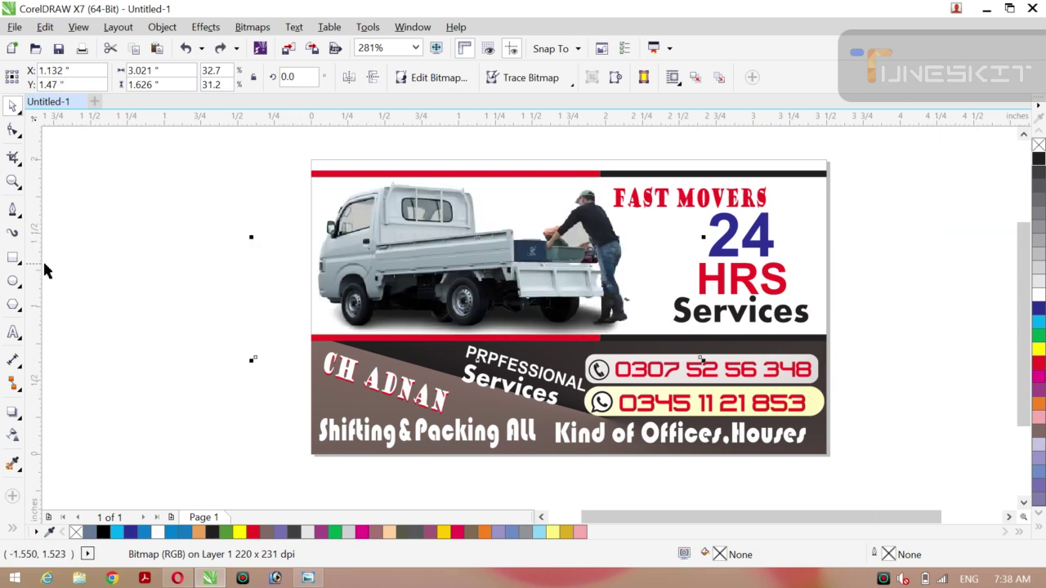
{"action": "left_click", "coordinate": [45, 271]}
{"action": "left_click", "coordinate": [662, 173]}
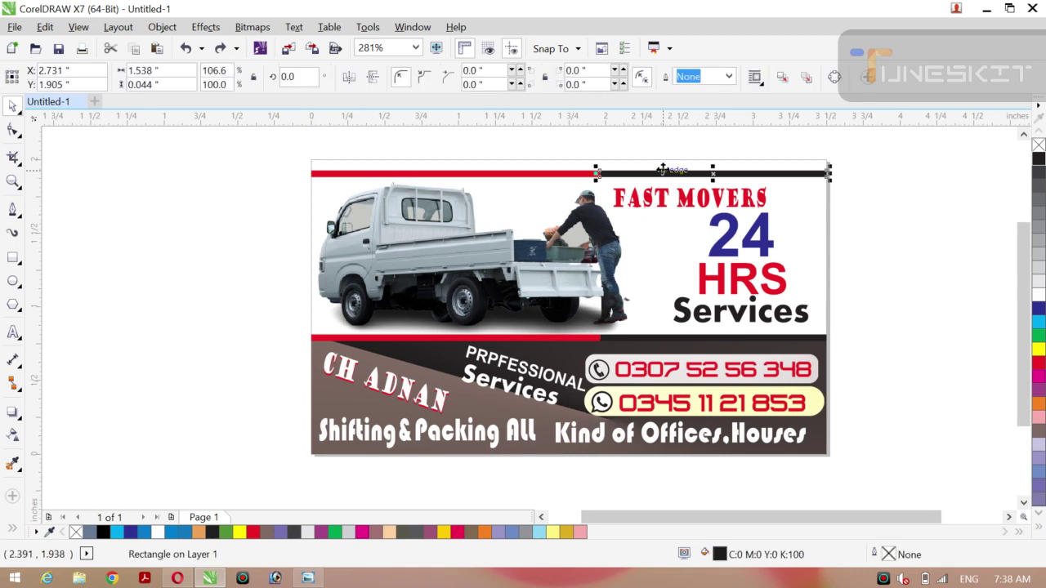
{"action": "key", "text": "Delete"}
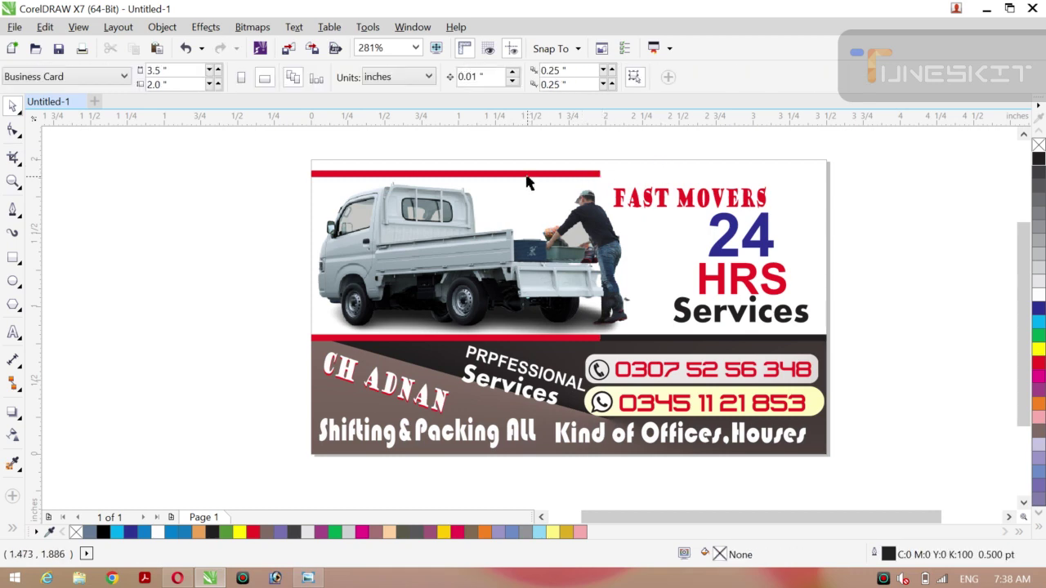
{"action": "left_click", "coordinate": [526, 174]}
{"action": "key", "text": "Delete"}
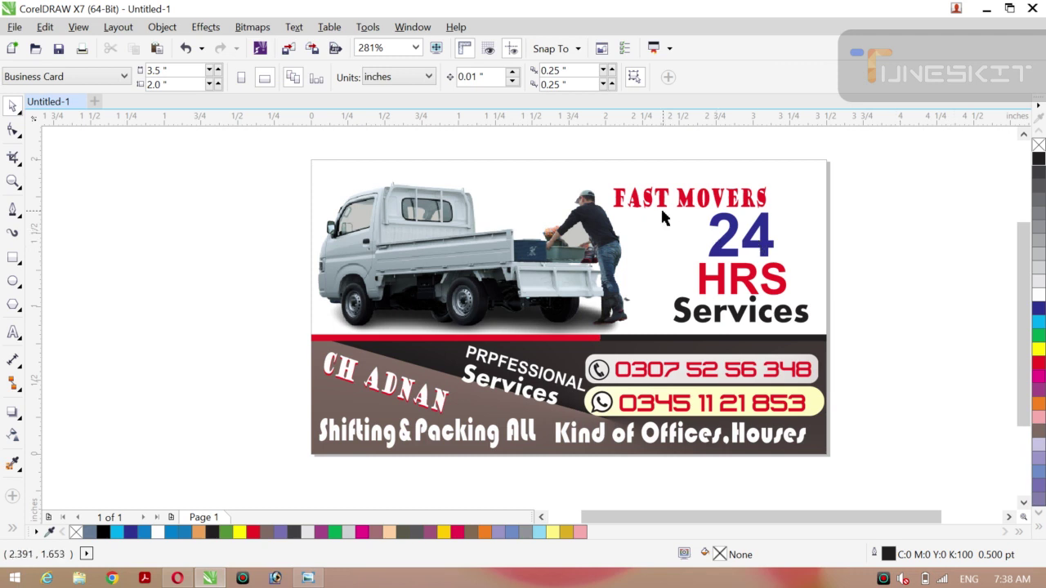
{"action": "left_click", "coordinate": [354, 174]}
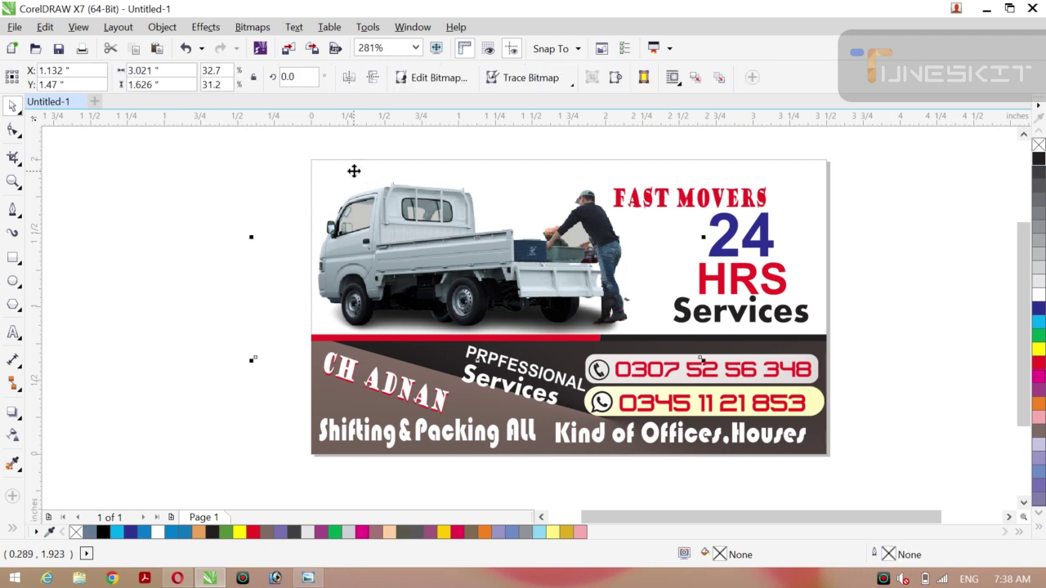
{"action": "key", "text": "t"}
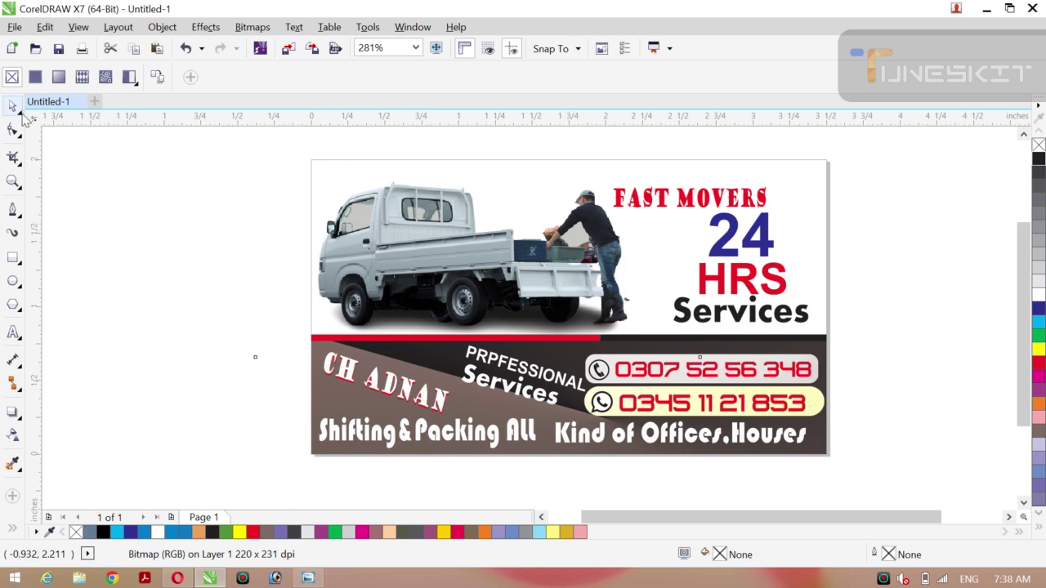
Add a page-sized rectangle with a dark-to-brown fountain fill behind the truck and headings.
{"action": "left_click", "coordinate": [20, 111]}
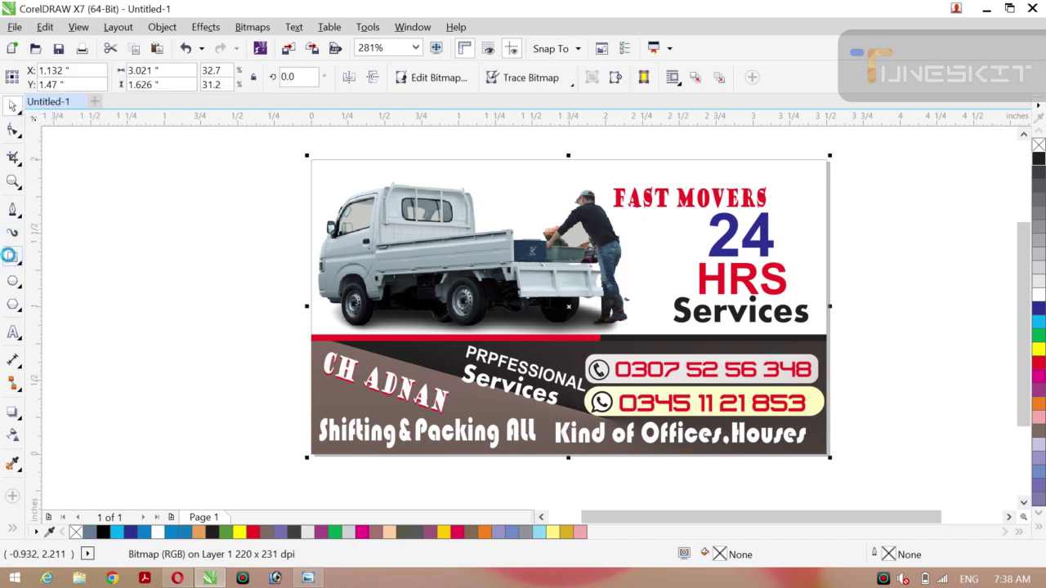
{"action": "double_click", "coordinate": [12, 257]}
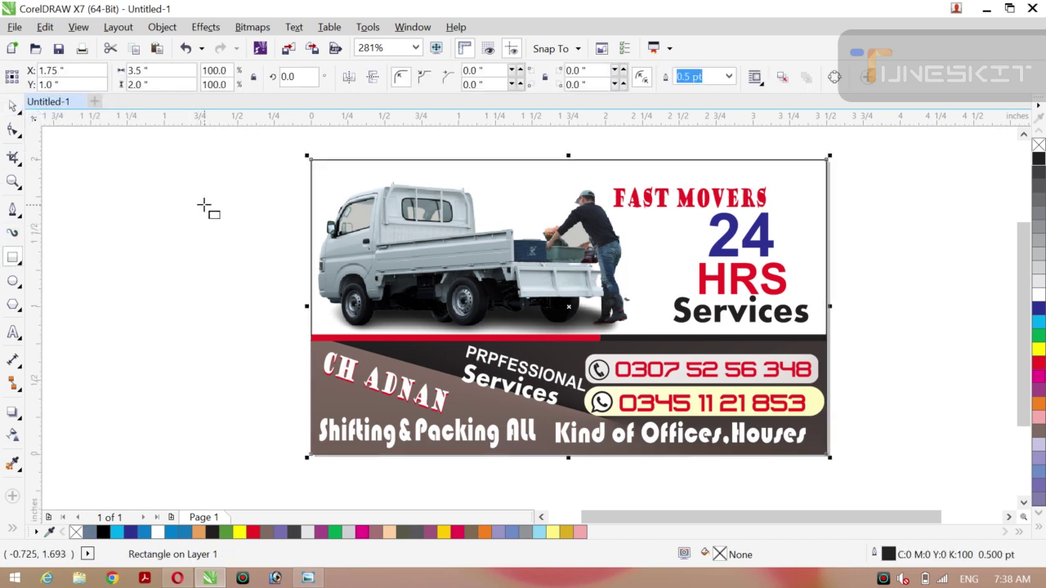
{"action": "key", "text": "g"}
{"action": "left_click_drag", "start_coordinate": [317, 172], "coordinate": [714, 357]}
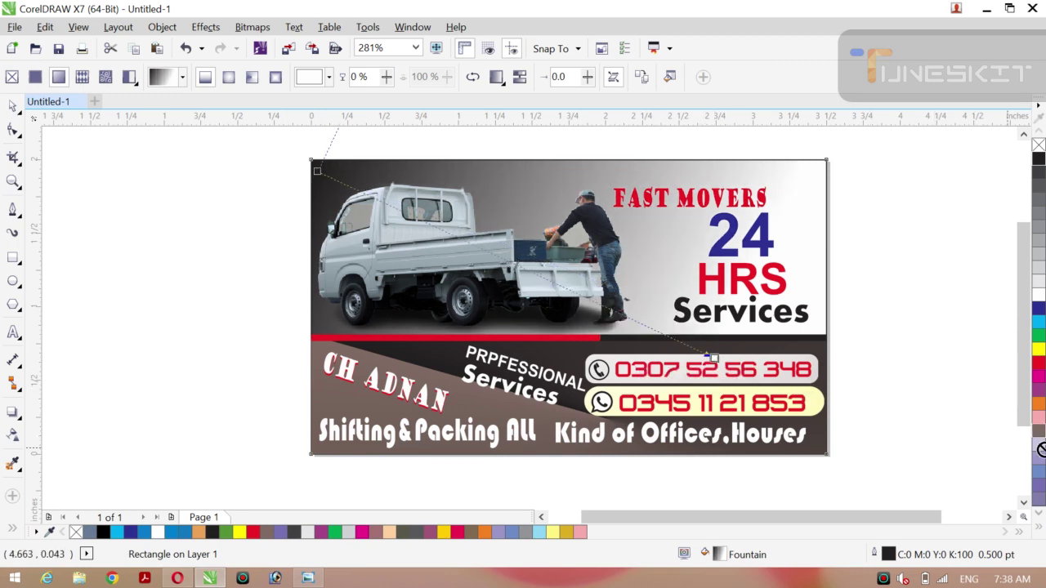
{"action": "left_click_drag", "start_coordinate": [1043, 449], "coordinate": [902, 424]}
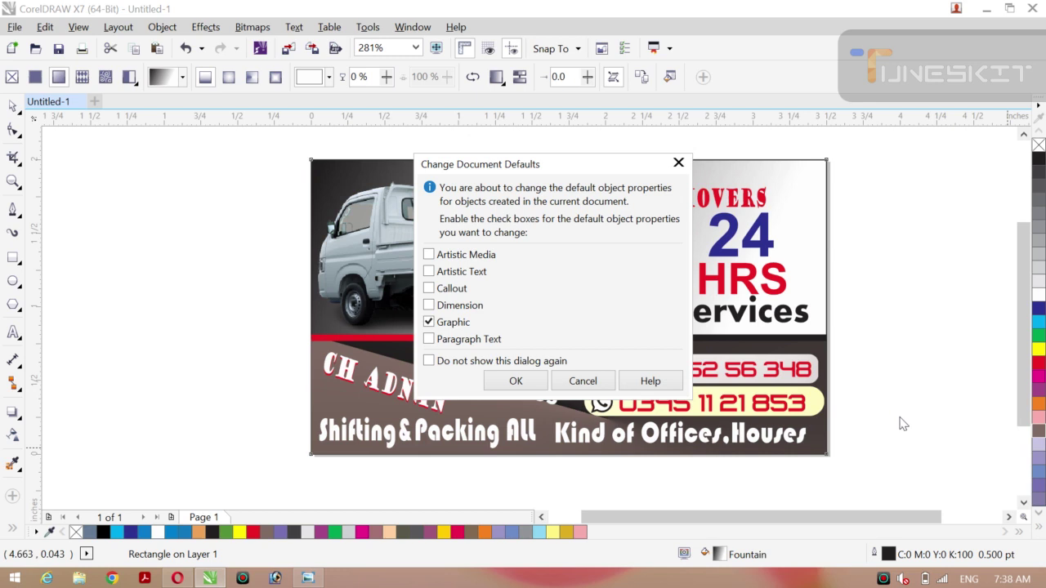
{"action": "left_click", "coordinate": [679, 162]}
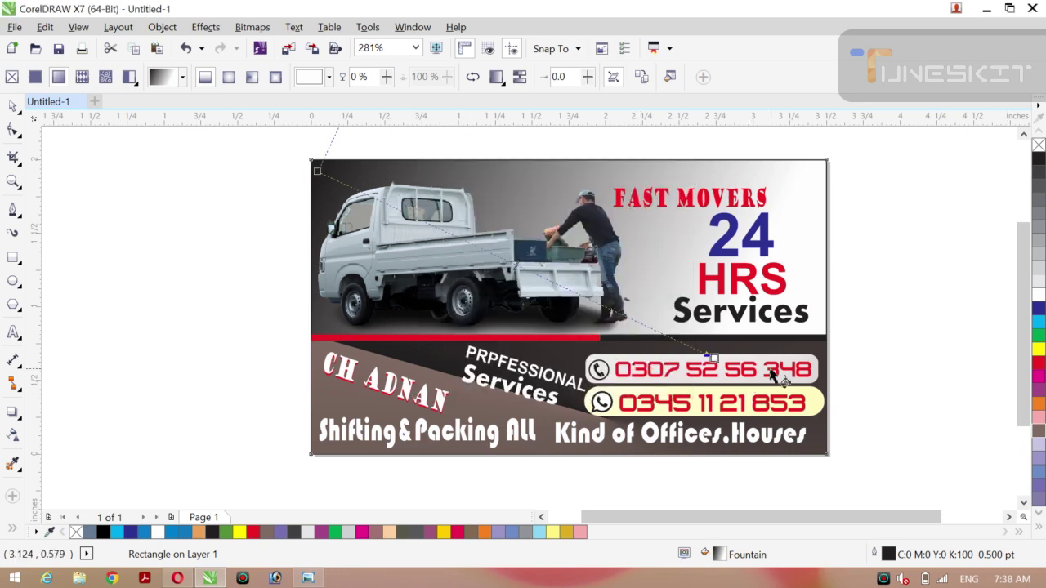
{"action": "left_click_drag", "start_coordinate": [1040, 432], "coordinate": [716, 375]}
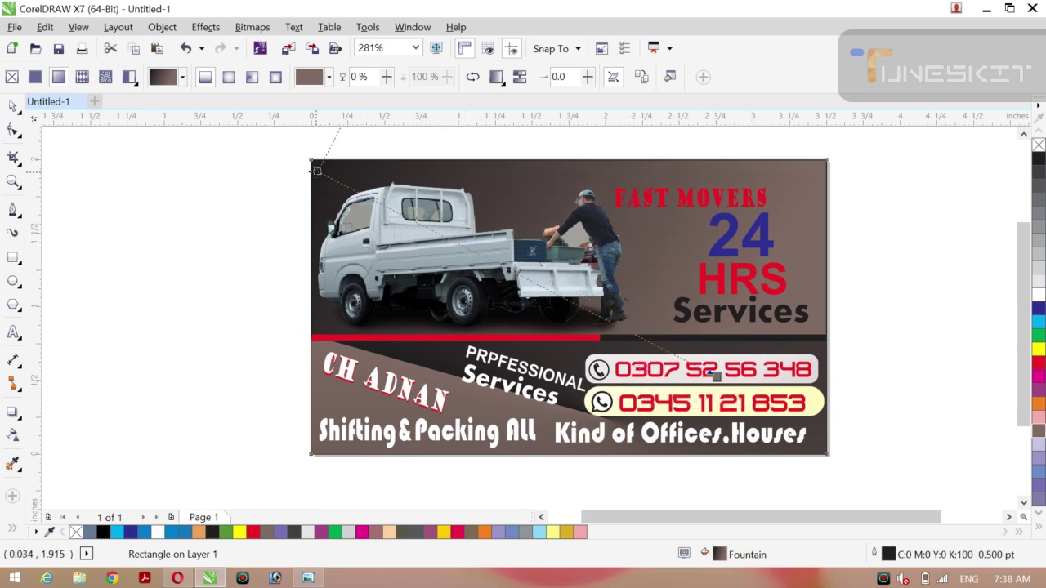
{"action": "left_click_drag", "start_coordinate": [318, 171], "coordinate": [397, 180]}
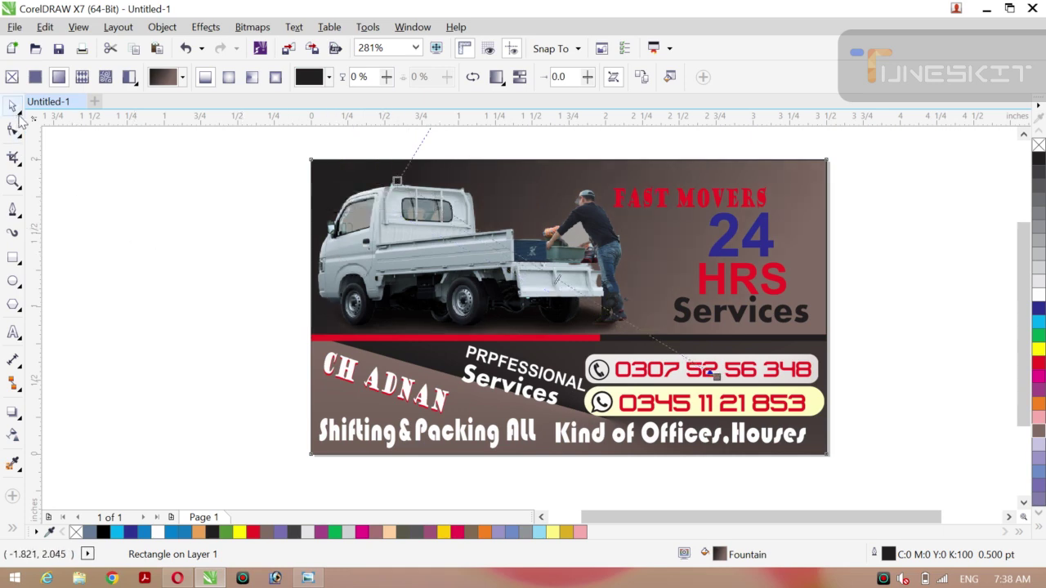
{"action": "left_click", "coordinate": [19, 111]}
{"action": "left_click", "coordinate": [52, 103]}
{"action": "left_click", "coordinate": [119, 182]}
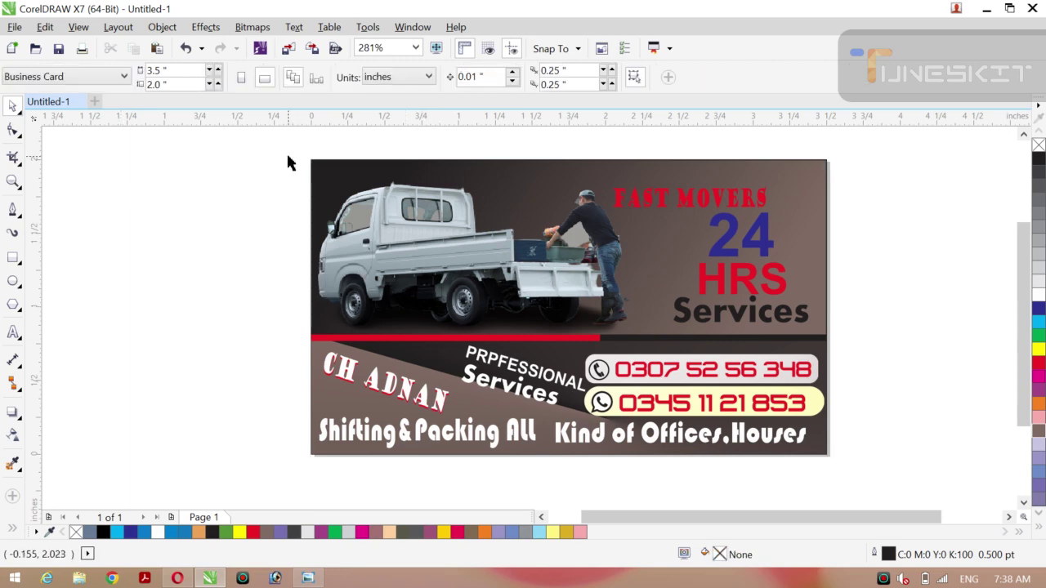
{"action": "left_click_drag", "start_coordinate": [674, 211], "coordinate": [674, 211]}
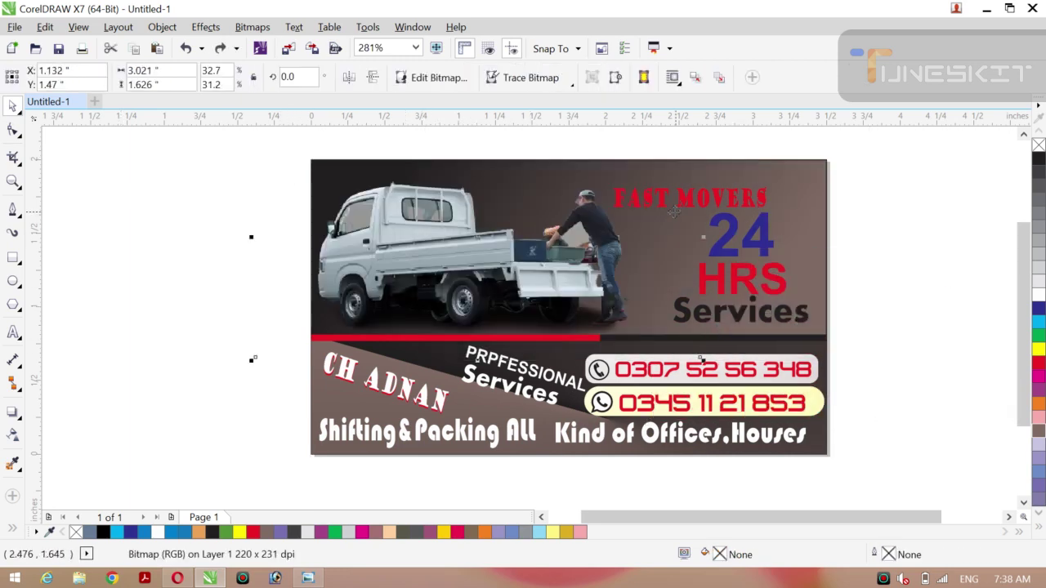
{"action": "key", "text": "ctrl+a"}
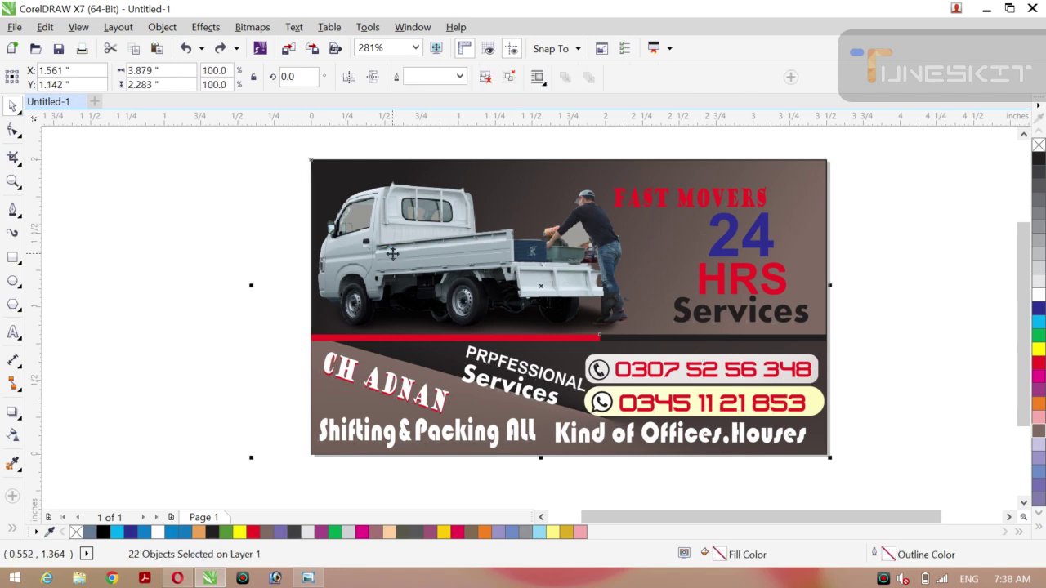
{"action": "key", "text": "ctrl+g"}
{"action": "left_click", "coordinate": [921, 376]}
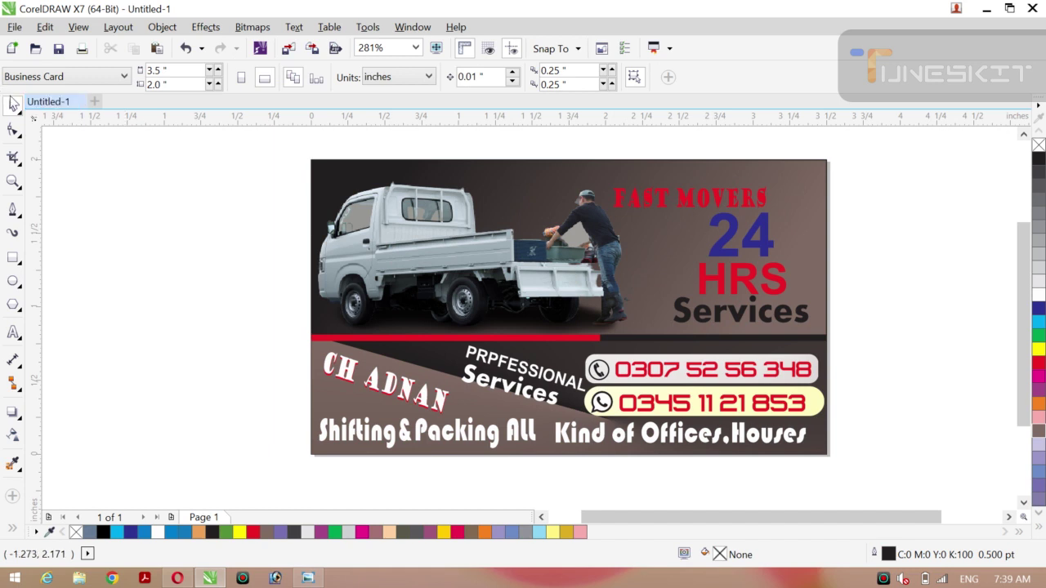
{"action": "left_click", "coordinate": [22, 117]}
{"action": "left_click", "coordinate": [123, 185]}
{"action": "left_click", "coordinate": [467, 338]}
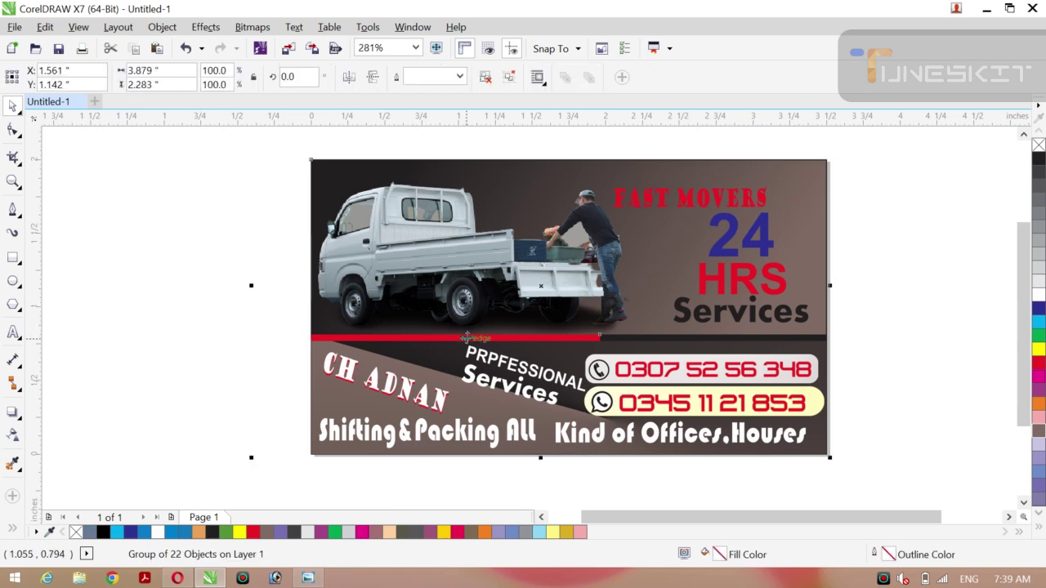
{"action": "right_click", "coordinate": [467, 346]}
{"action": "left_click", "coordinate": [535, 214]}
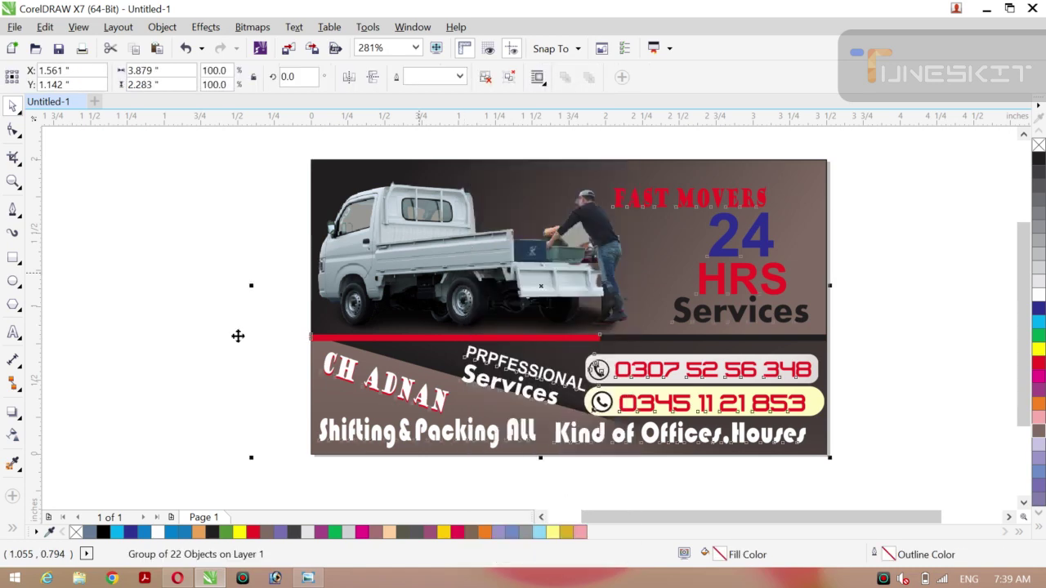
{"action": "left_click", "coordinate": [207, 350]}
Give the red divider bar a red-to-yellow gradient fill.
{"action": "left_click", "coordinate": [426, 339]}
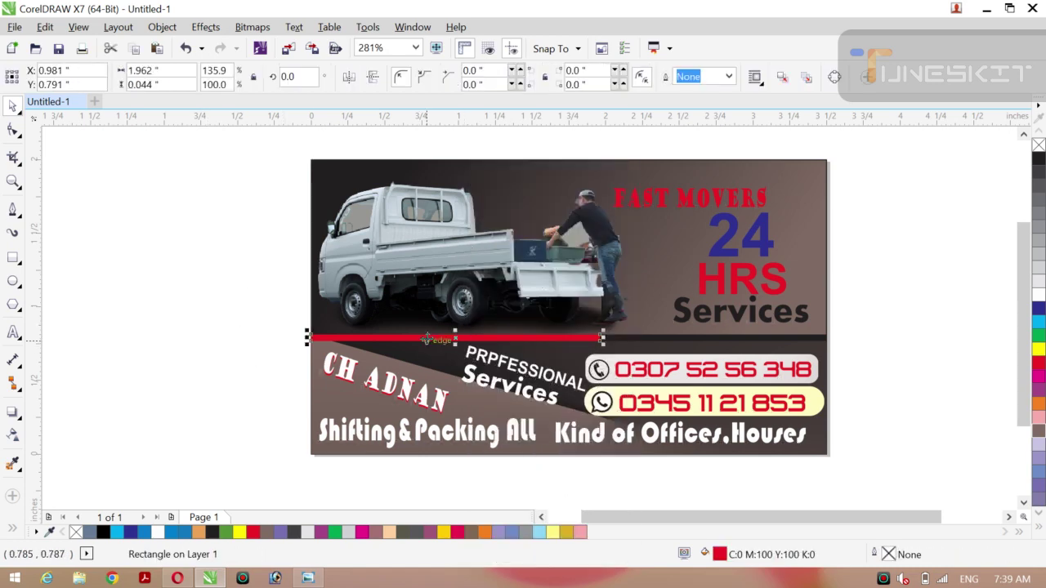
{"action": "key", "text": "g"}
{"action": "left_click_drag", "start_coordinate": [394, 339], "coordinate": [641, 335]}
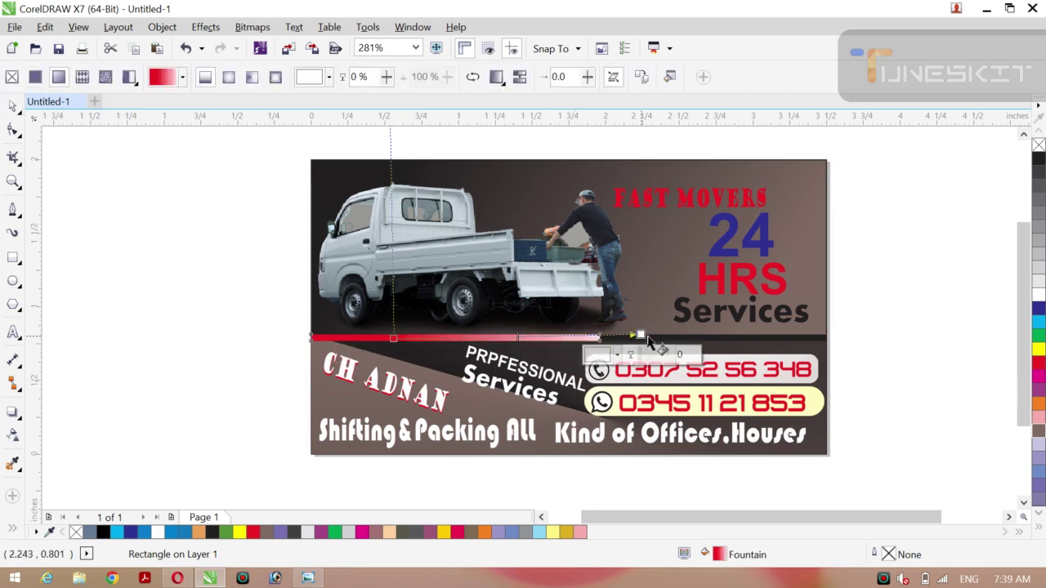
{"action": "left_click", "coordinate": [1038, 347]}
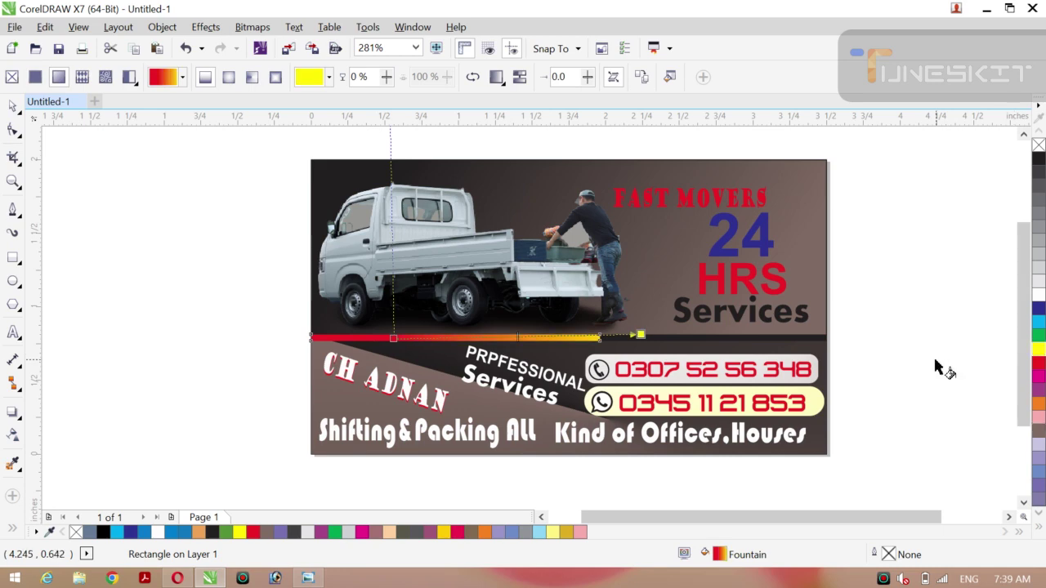
Give the dark divider bar a linear yellow-to-black gradient fill.
{"action": "left_click", "coordinate": [789, 340]}
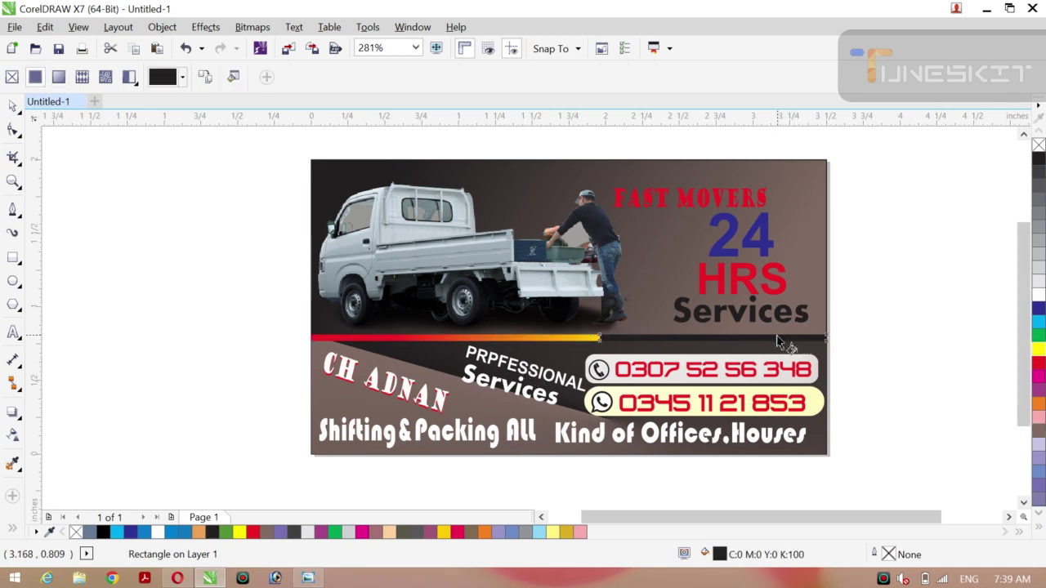
{"action": "left_click_drag", "start_coordinate": [778, 340], "coordinate": [566, 386]}
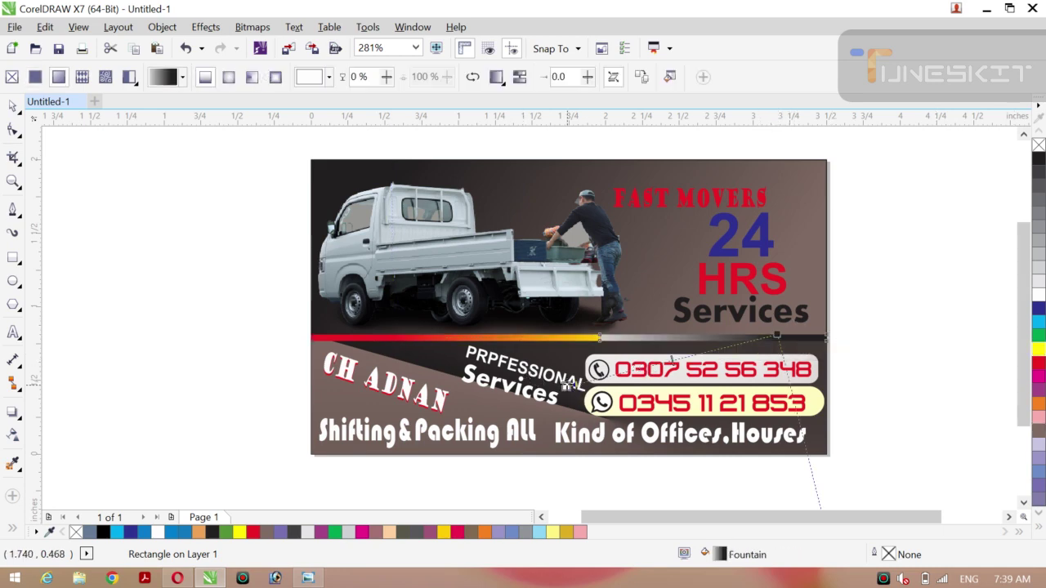
{"action": "left_click", "coordinate": [1039, 349]}
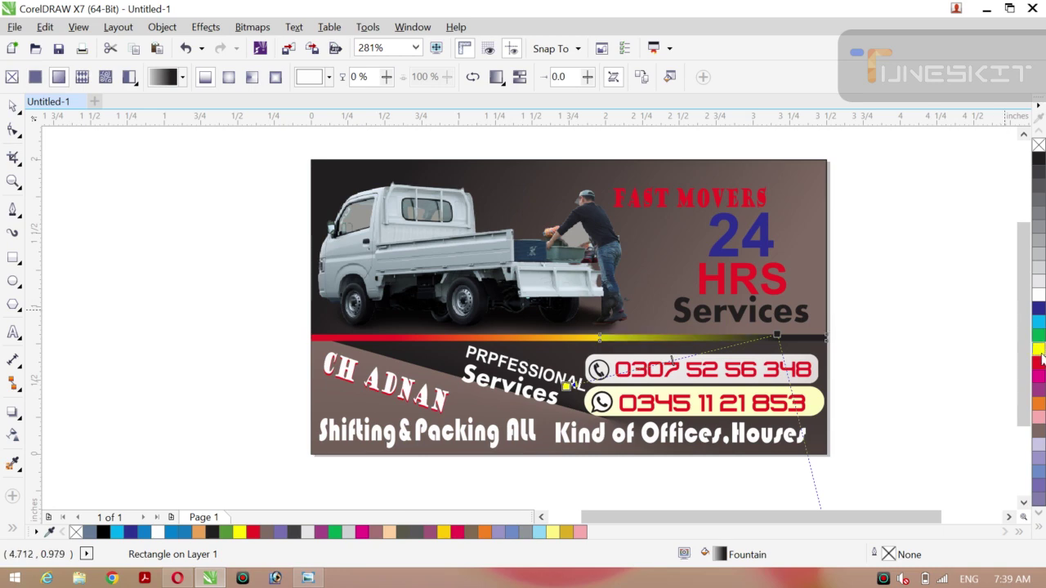
{"action": "left_click", "coordinate": [18, 114]}
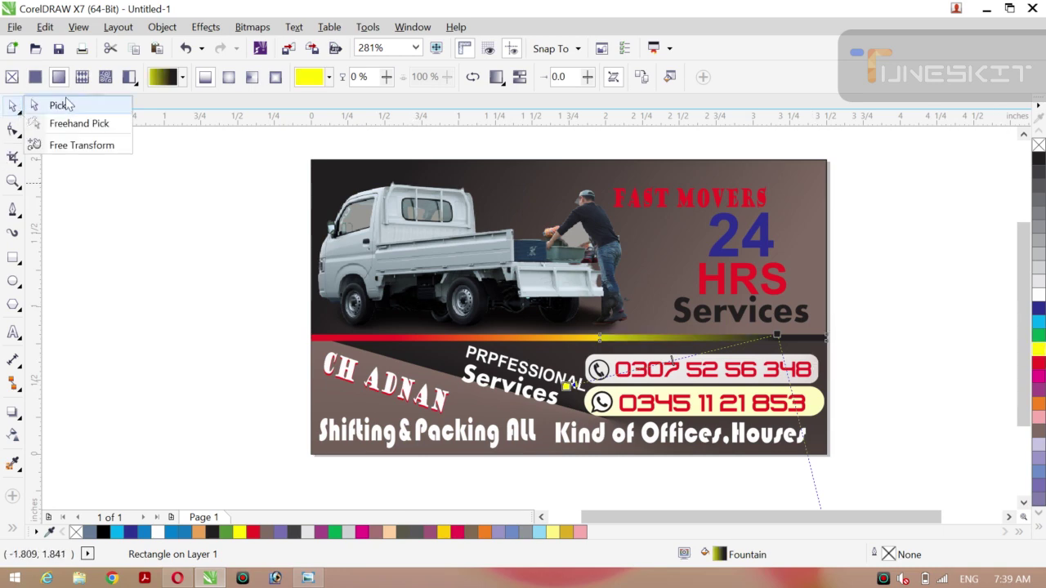
{"action": "left_click", "coordinate": [65, 97]}
{"action": "left_click", "coordinate": [90, 144]}
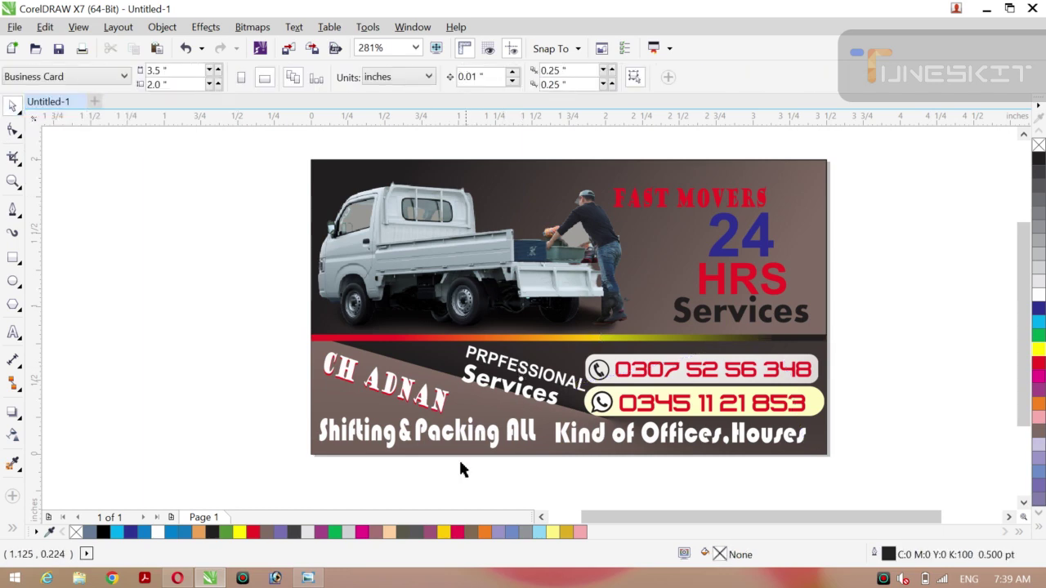
Select then deselect the 'Shifting & Packing All' and 'Kind of Offices' lines, and choose the Rectangle tool.
{"action": "left_click", "coordinate": [396, 443]}
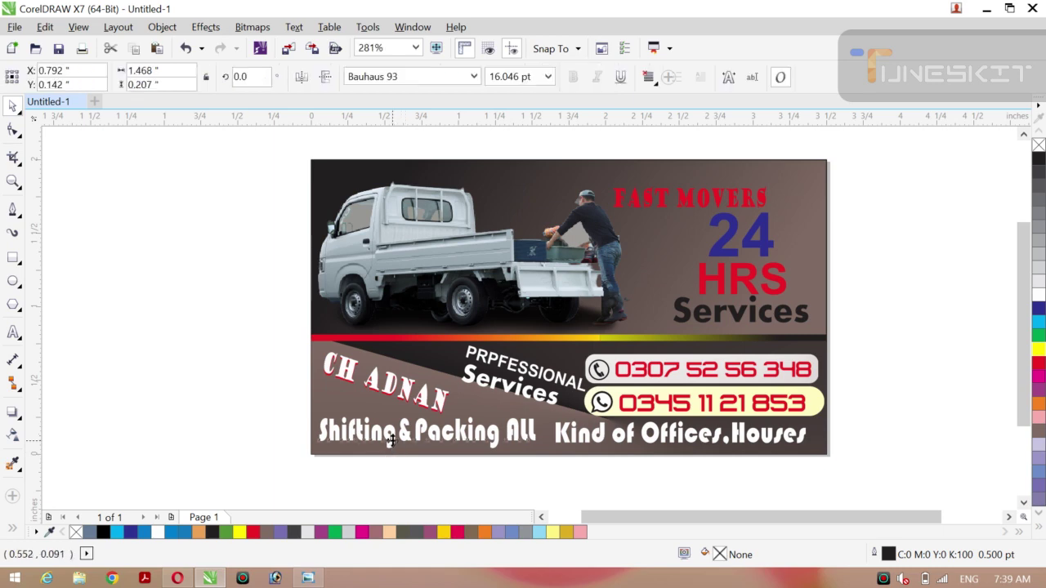
{"action": "left_click", "coordinate": [650, 442], "text": "shift"}
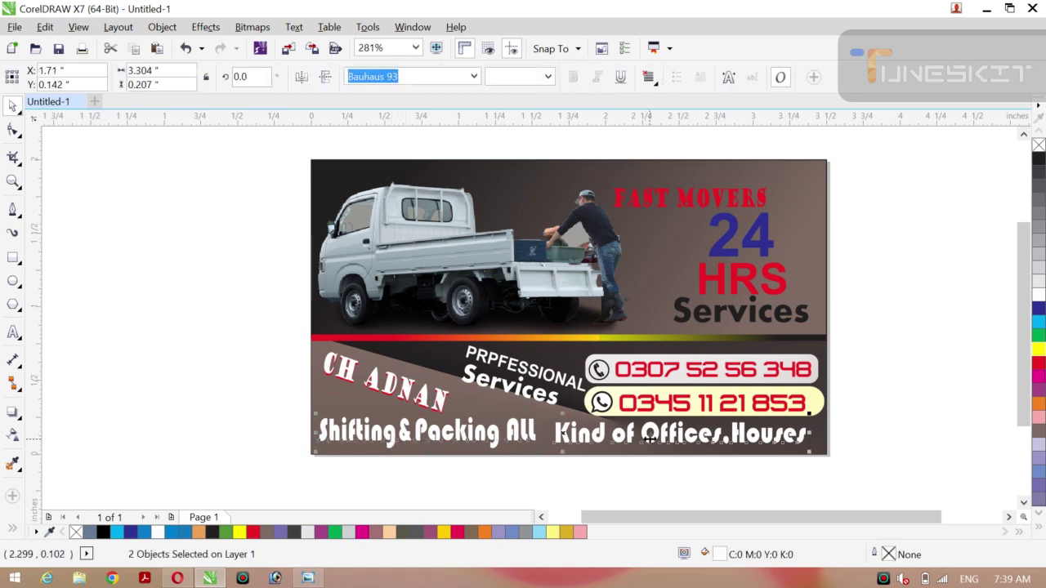
{"action": "left_click", "coordinate": [889, 415]}
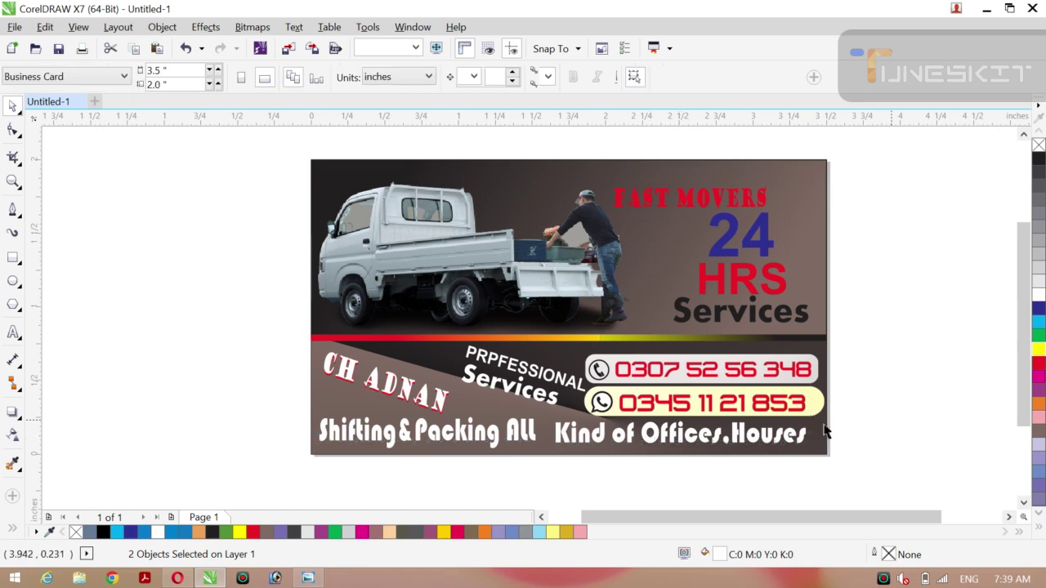
{"action": "left_click", "coordinate": [13, 259]}
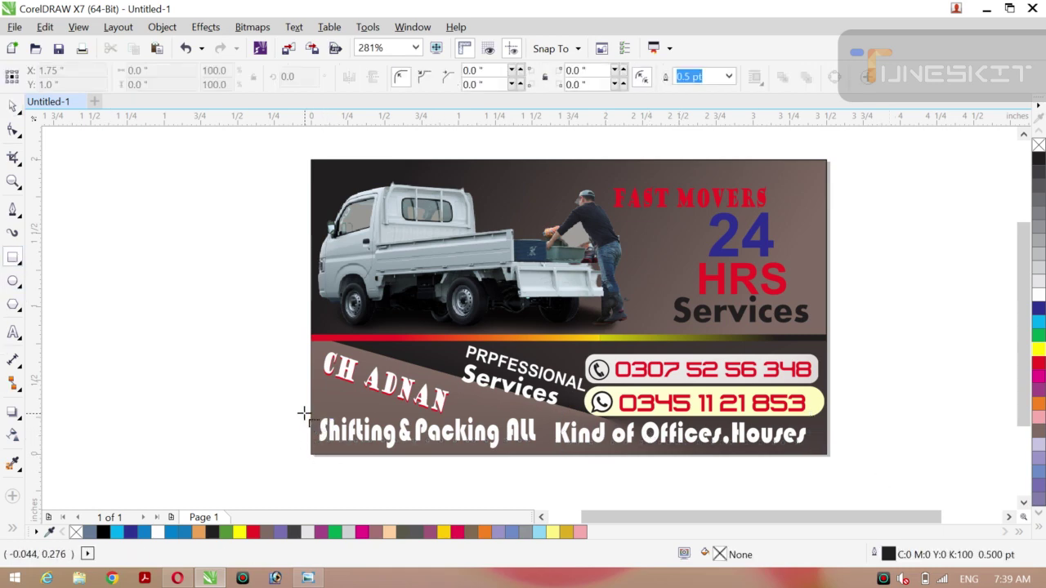
Draw a black-filled rectangle across the card's bottom strip under the service text.
{"action": "left_click_drag", "start_coordinate": [303, 415], "coordinate": [812, 451]}
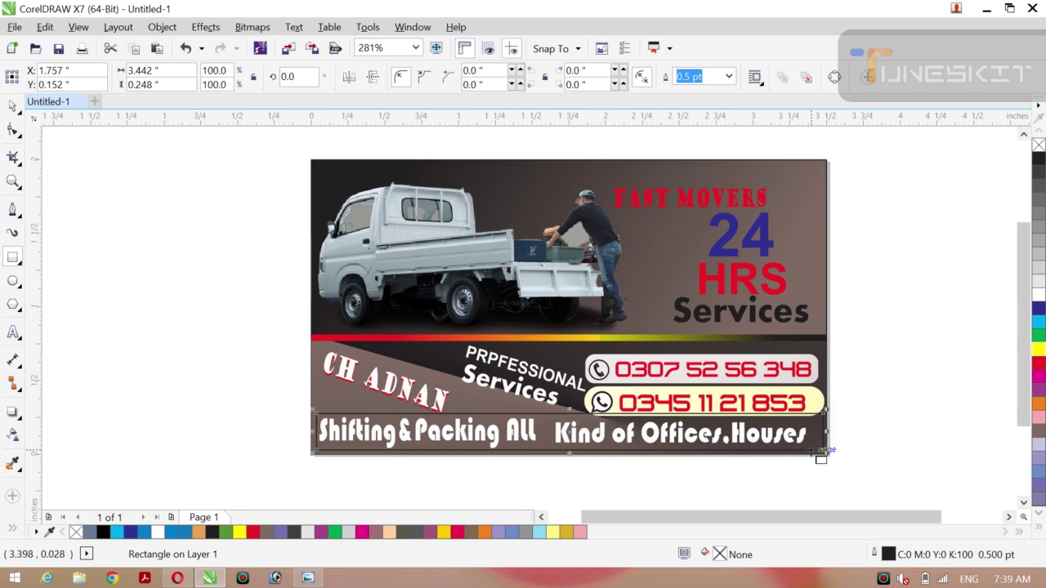
{"action": "left_click", "coordinate": [1038, 160]}
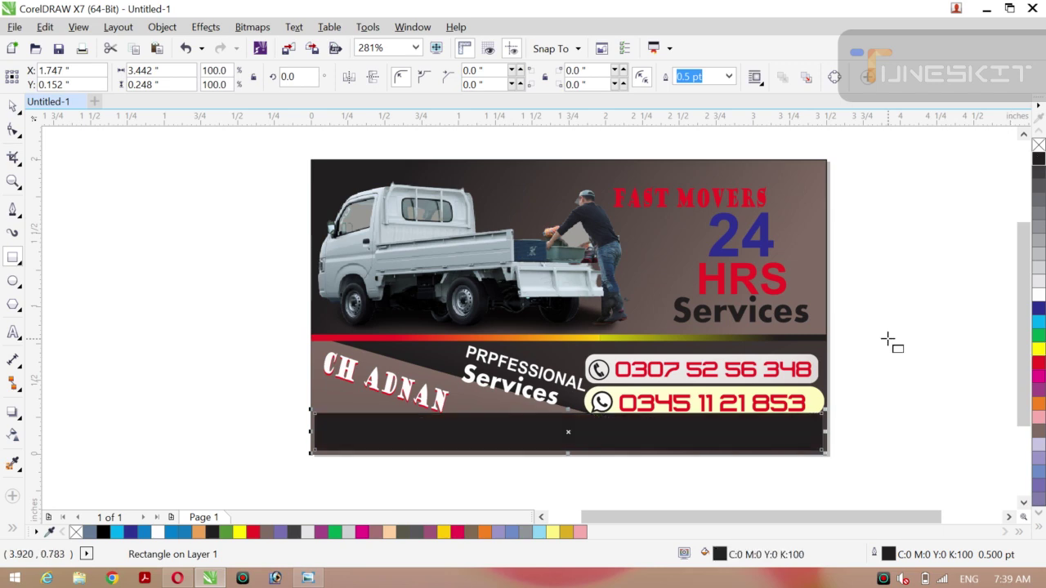
{"action": "key", "text": "shift+Page_Down"}
{"action": "key", "text": "ctrl+z"}
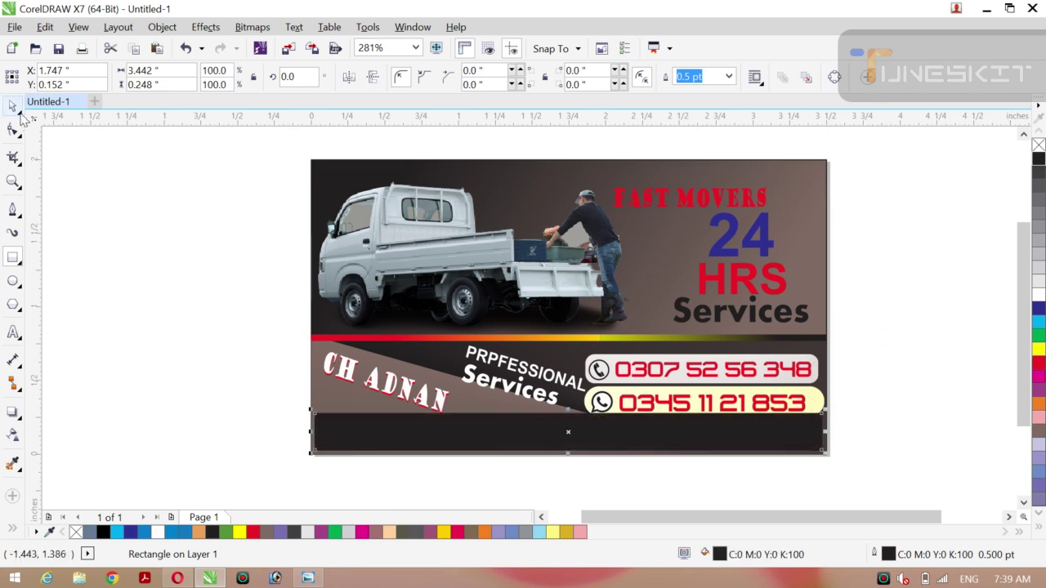
{"action": "left_click_drag", "start_coordinate": [163, 280], "coordinate": [572, 441]}
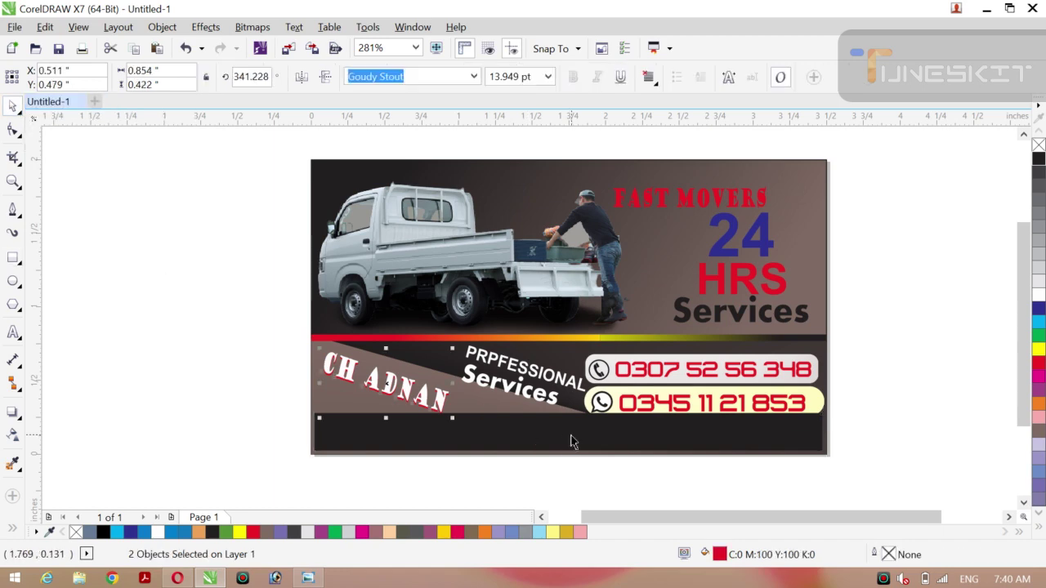
Lower the black rectangle, then group the two service lines and move them onto it.
{"action": "left_click", "coordinate": [572, 441]}
{"action": "key", "text": "Down"}
{"action": "key", "text": "Down"}
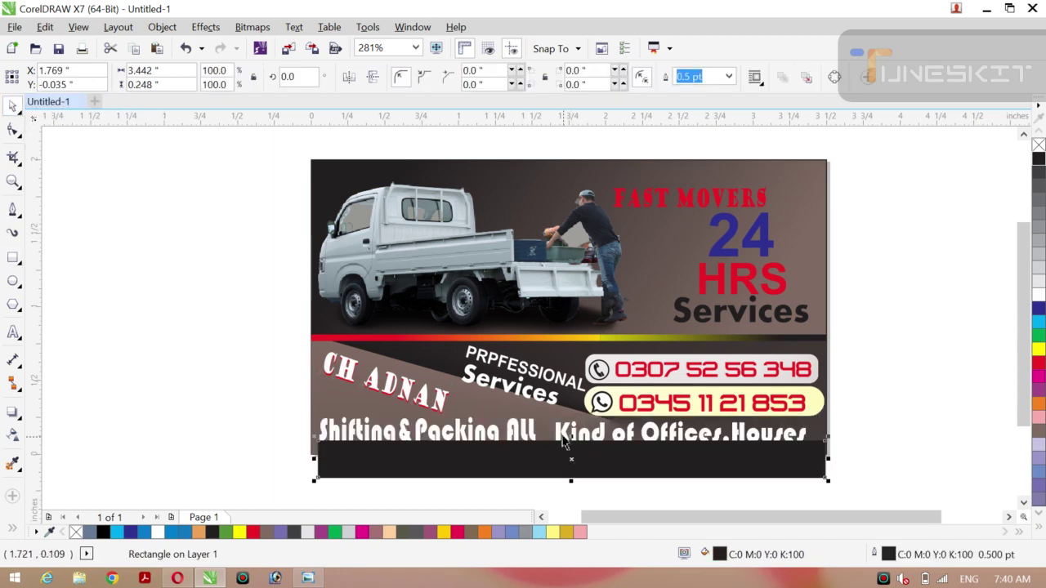
{"action": "left_click", "coordinate": [582, 434]}
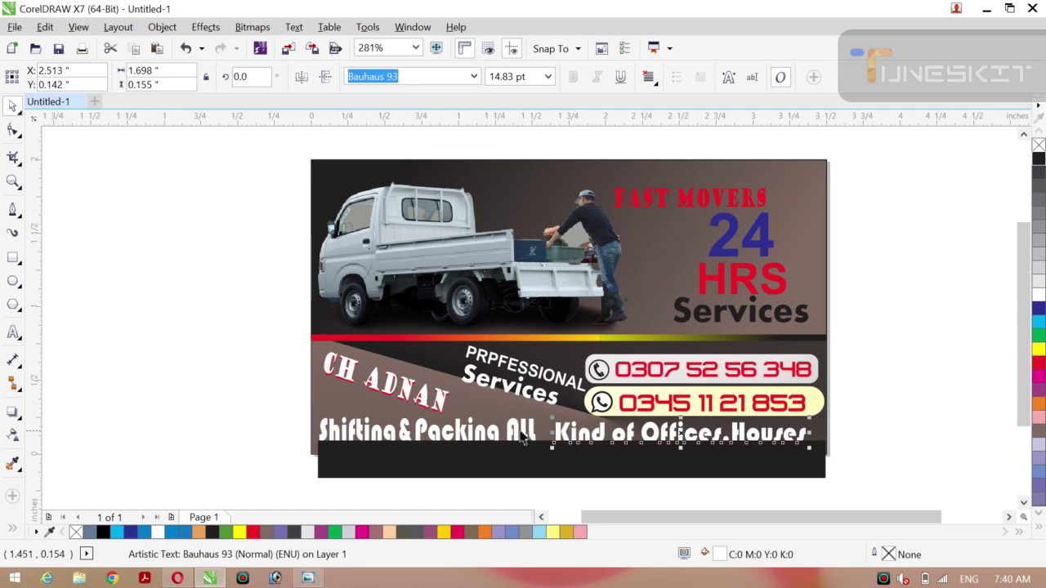
{"action": "left_click", "coordinate": [513, 435], "text": "shift"}
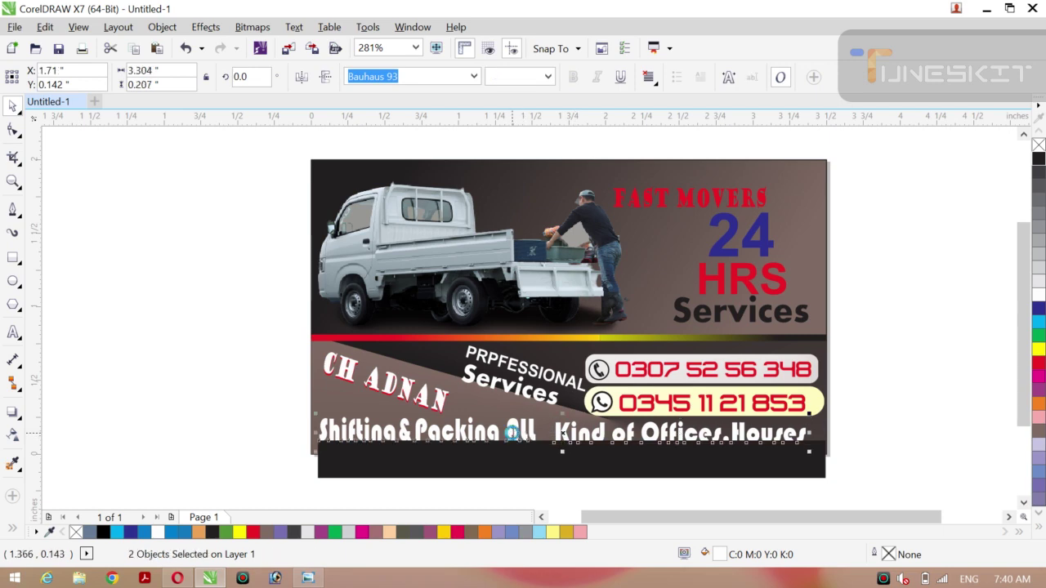
{"action": "key", "text": "ctrl+g"}
{"action": "left_click_drag", "start_coordinate": [563, 434], "coordinate": [568, 460]}
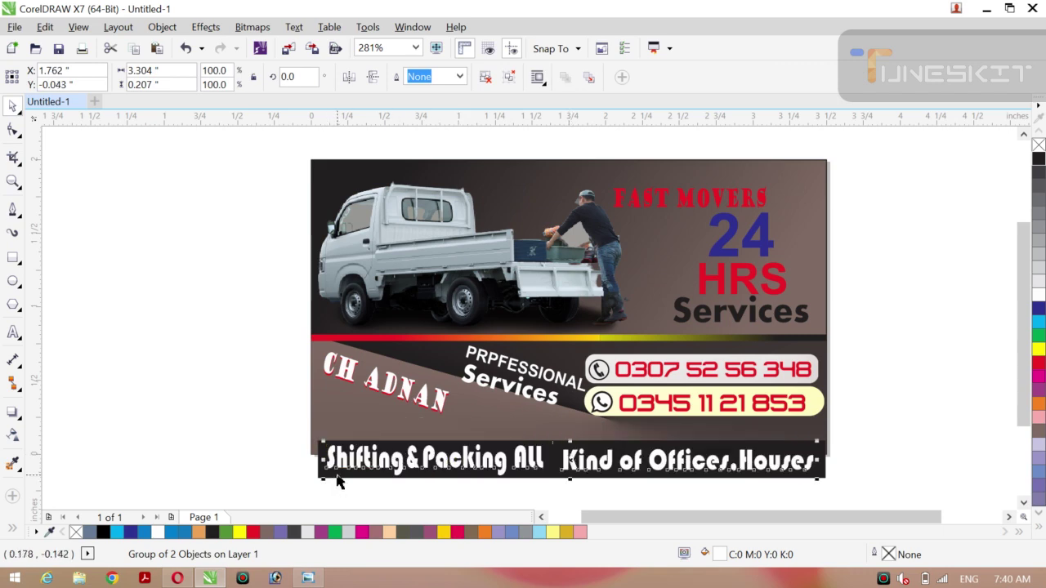
Group the text with the black bar and nudge the group up and left.
{"action": "left_click", "coordinate": [335, 476], "text": "shift"}
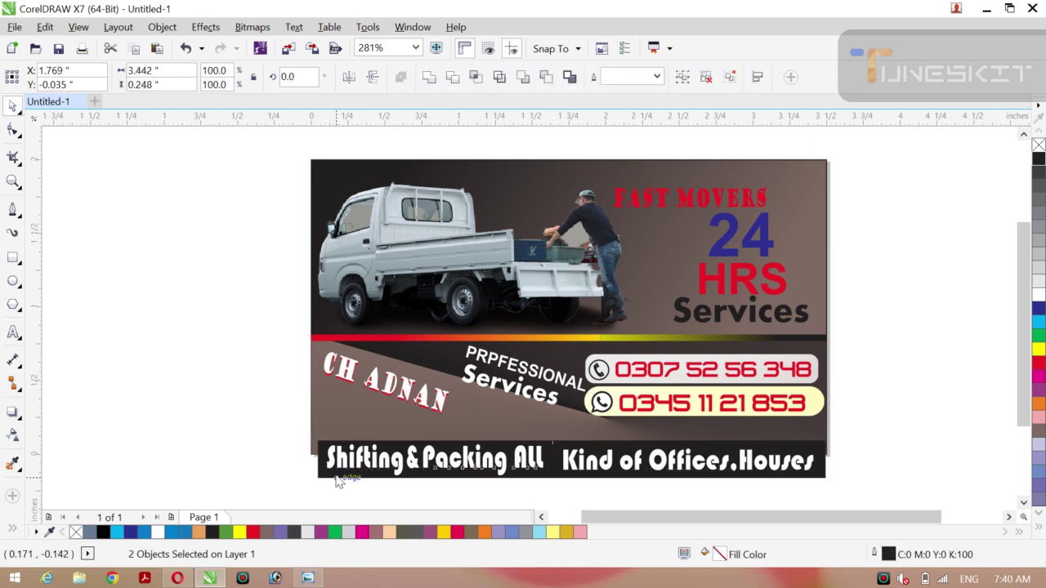
{"action": "key", "text": "ctrl+g"}
{"action": "key", "text": "Up"}
{"action": "key", "text": "Up"}
{"action": "key", "text": "Up"}
{"action": "key", "text": "Up"}
{"action": "key", "text": "Up"}
{"action": "key", "text": "Up"}
{"action": "key", "text": "Up"}
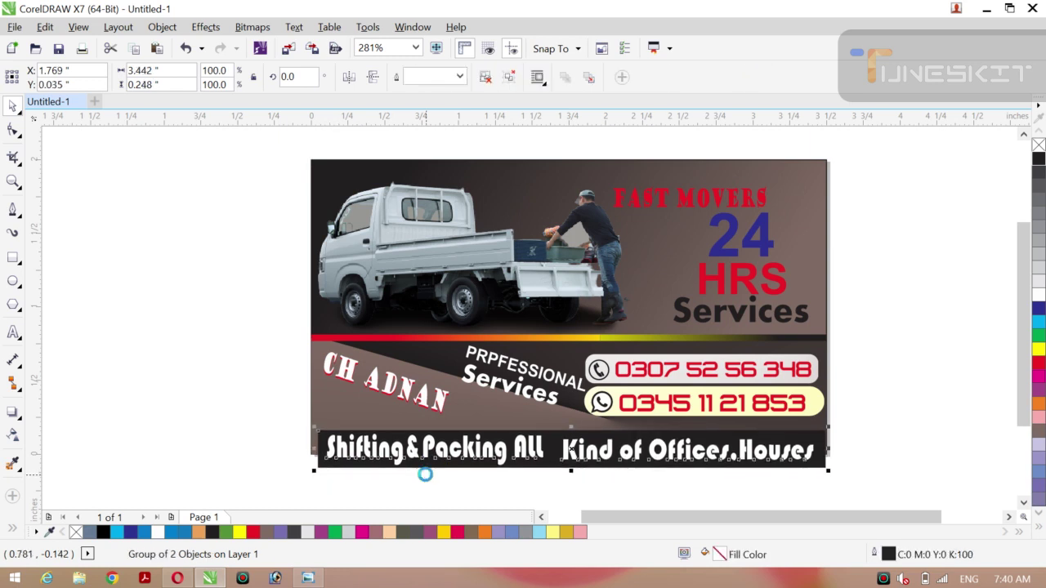
{"action": "key", "text": "Up"}
{"action": "key", "text": "Up"}
{"action": "key", "text": "Up"}
{"action": "key", "text": "Up"}
{"action": "key", "text": "Up"}
{"action": "key", "text": "Up"}
{"action": "key", "text": "Up"}
{"action": "key", "text": "Up"}
{"action": "key", "text": "Up"}
{"action": "key", "text": "Up"}
{"action": "key", "text": "Up"}
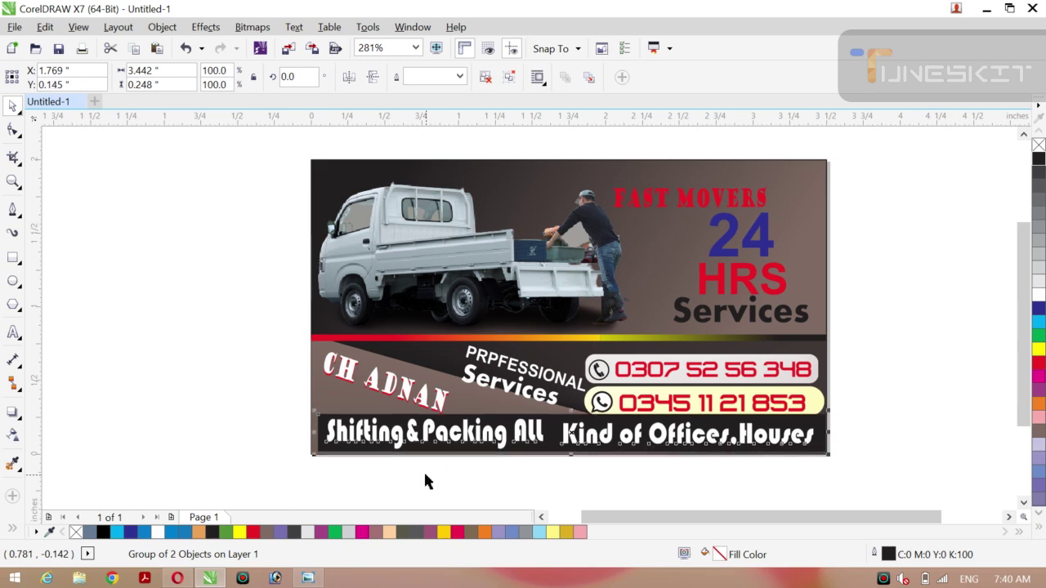
{"action": "key", "text": "Left"}
{"action": "key", "text": "Left"}
{"action": "key", "text": "Left"}
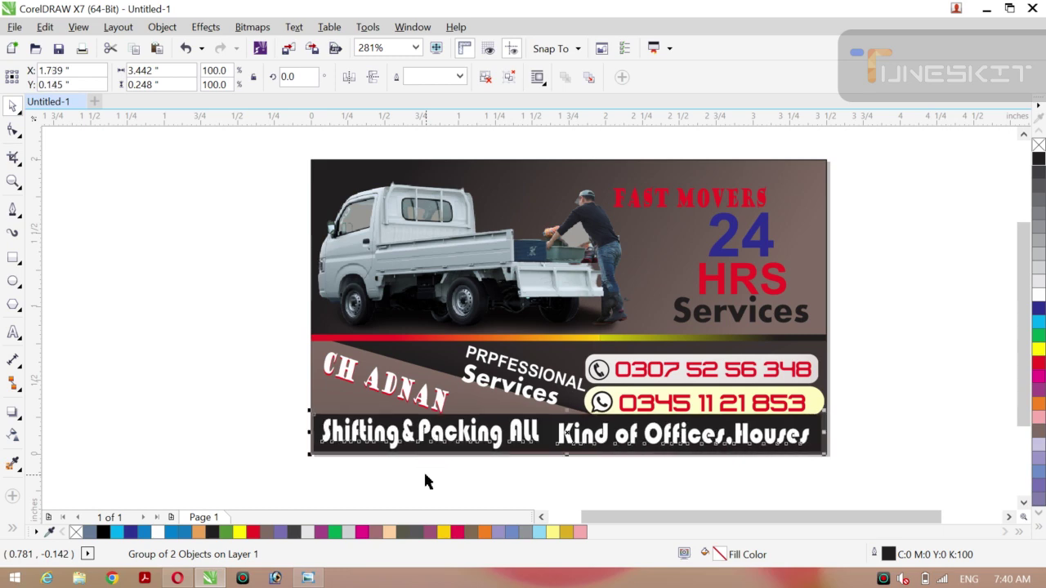
{"action": "left_click", "coordinate": [414, 481]}
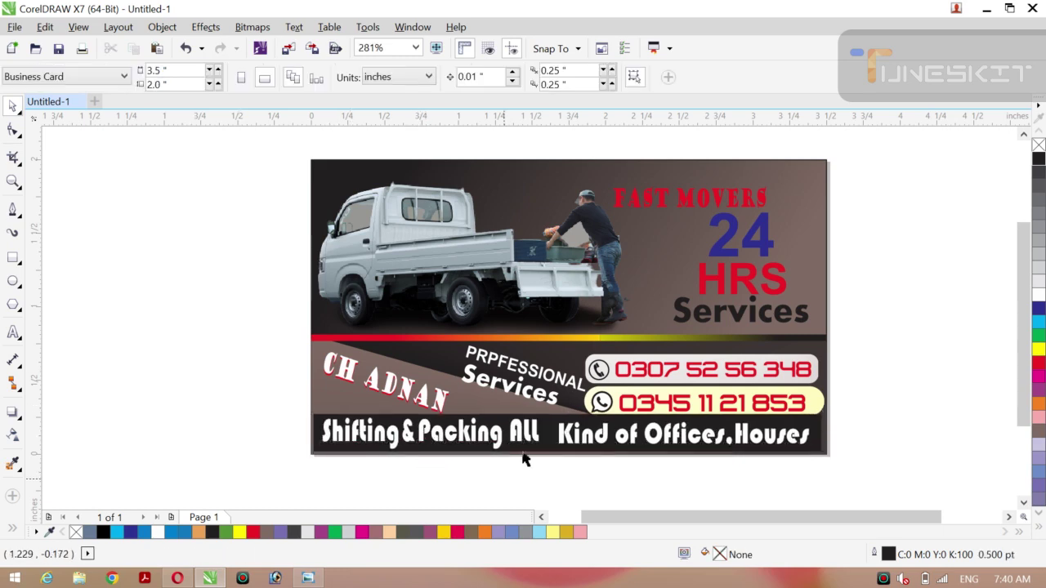
Ungroup the black bar from the text, then ungroup the two service lines.
{"action": "left_click", "coordinate": [569, 437]}
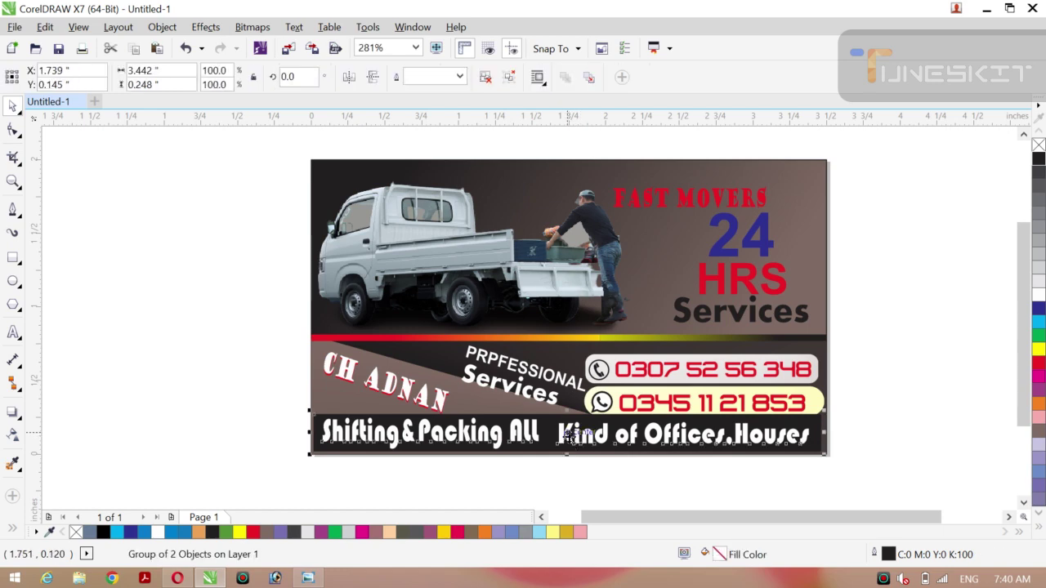
{"action": "right_click", "coordinate": [569, 437]}
{"action": "left_click", "coordinate": [656, 90]}
{"action": "left_click", "coordinate": [927, 282]}
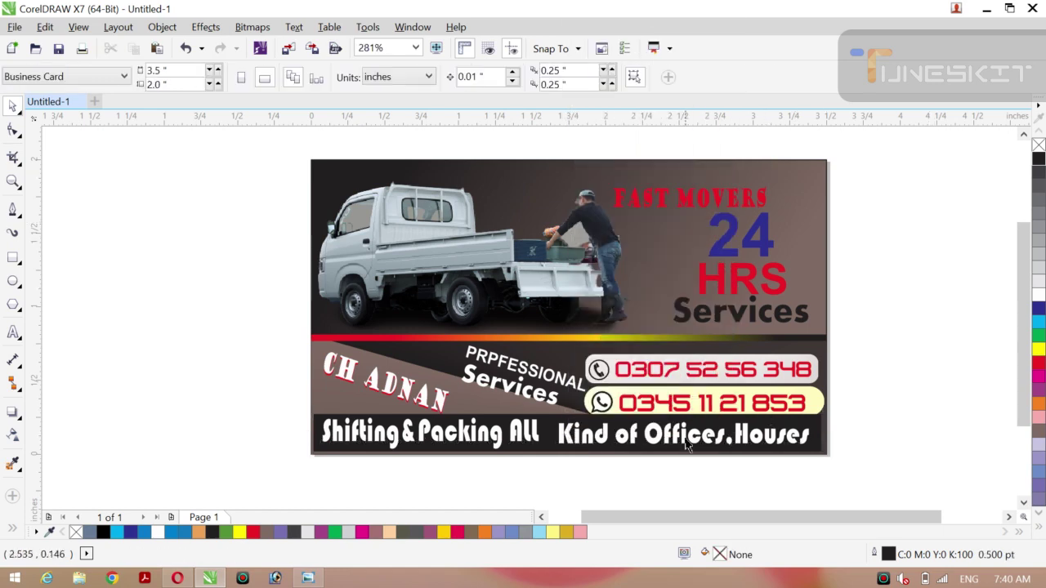
{"action": "left_click", "coordinate": [693, 446]}
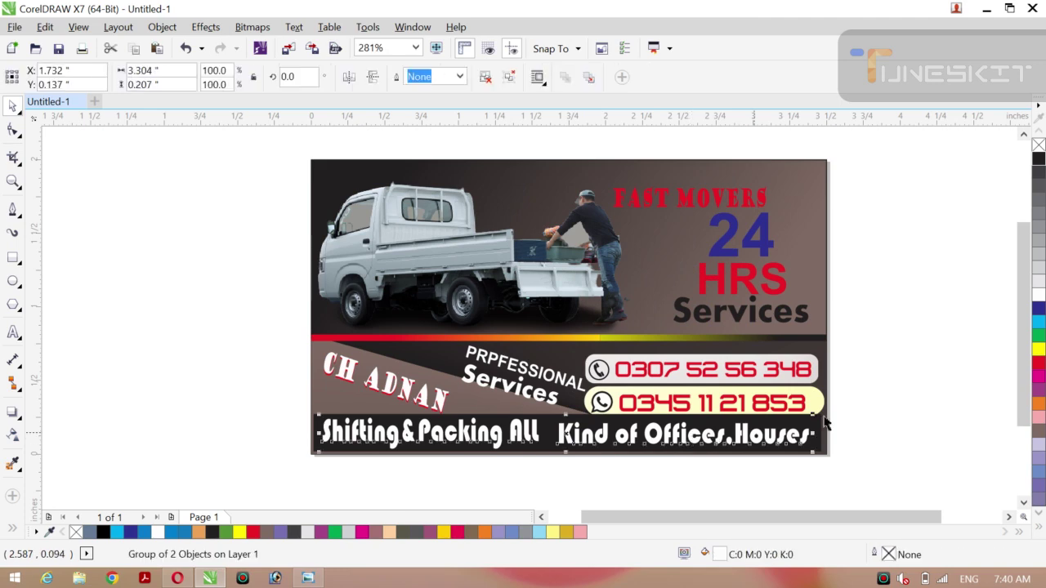
{"action": "right_click", "coordinate": [565, 434]}
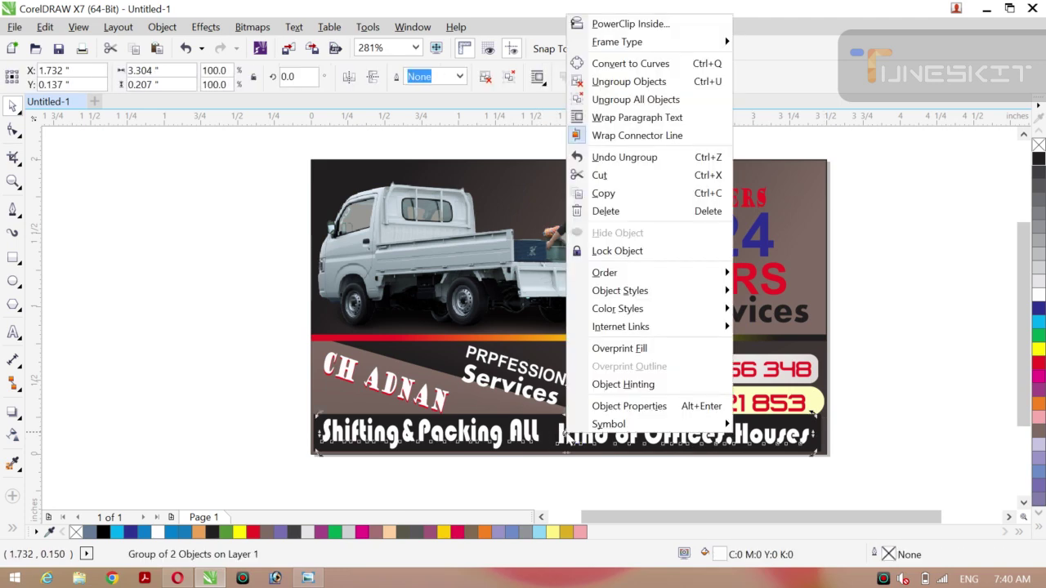
{"action": "left_click", "coordinate": [658, 82]}
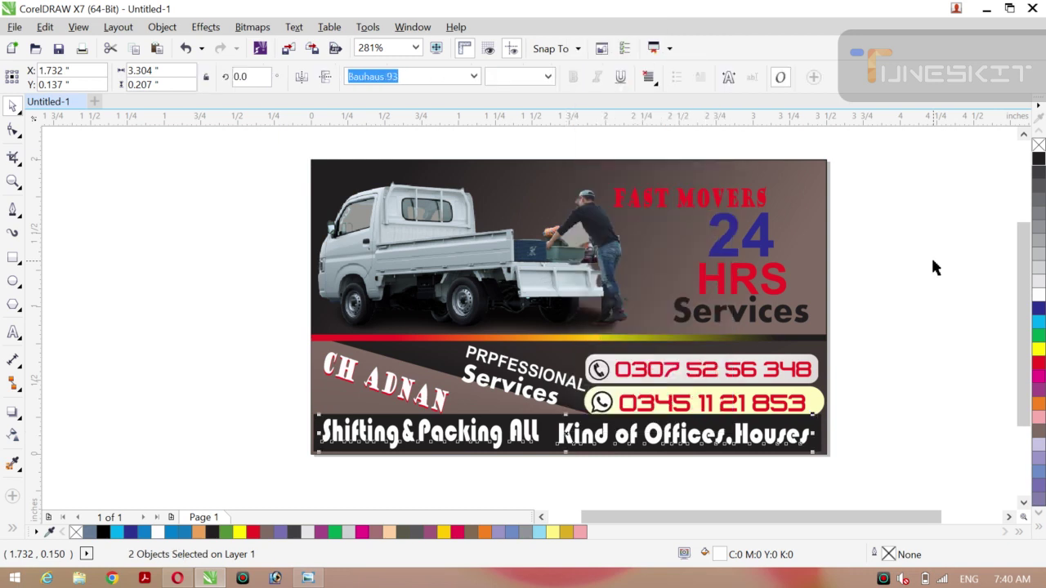
Colour the 'Kind of Offices.Houses' text line yellow from the palette.
{"action": "left_click", "coordinate": [947, 379]}
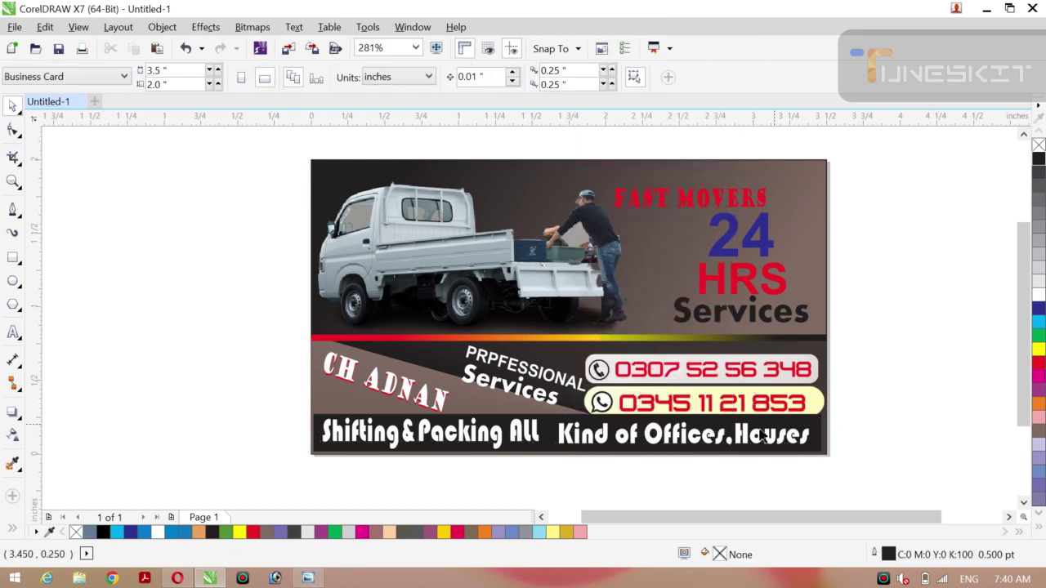
{"action": "left_click", "coordinate": [748, 442]}
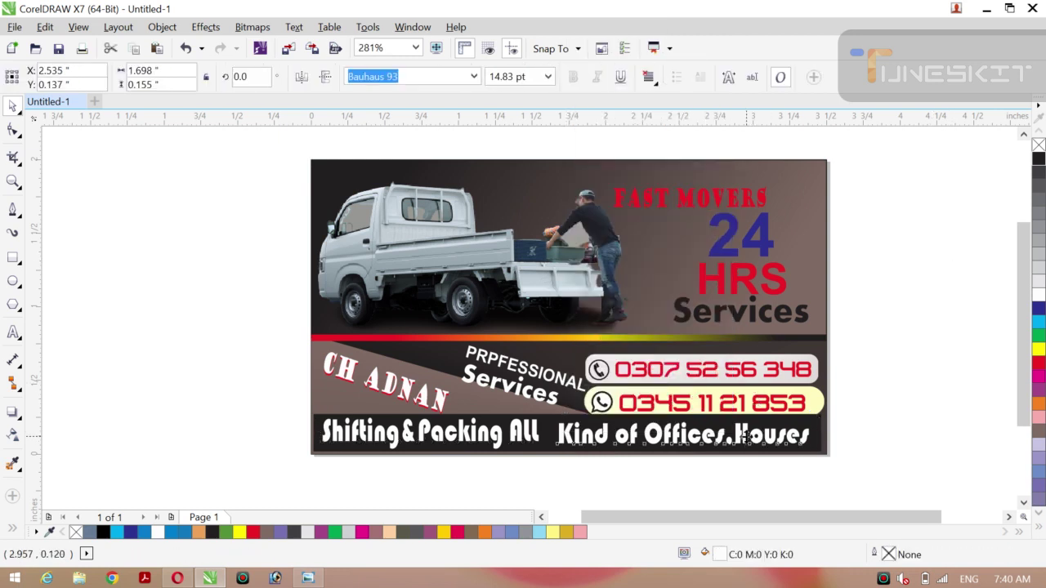
{"action": "left_click", "coordinate": [1039, 351]}
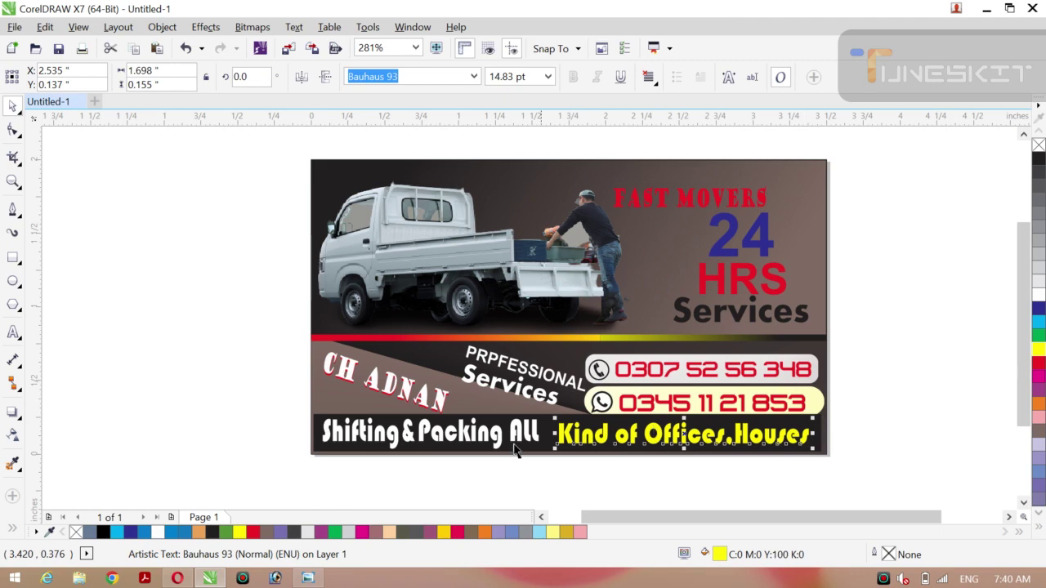
Try red on 'Shifting & Packing All', then set it back to white.
{"action": "left_click", "coordinate": [449, 439]}
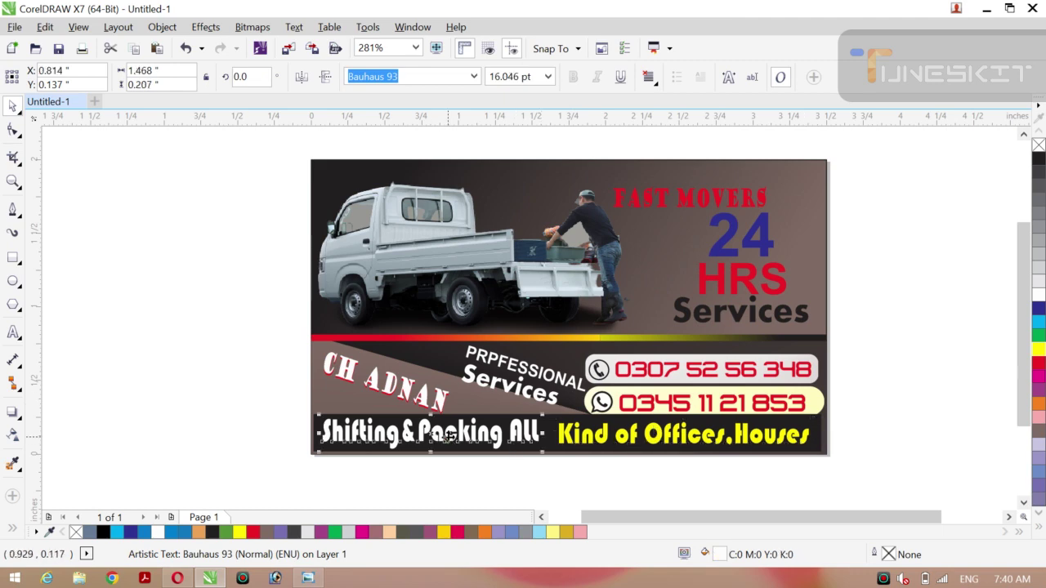
{"action": "left_click", "coordinate": [1039, 363]}
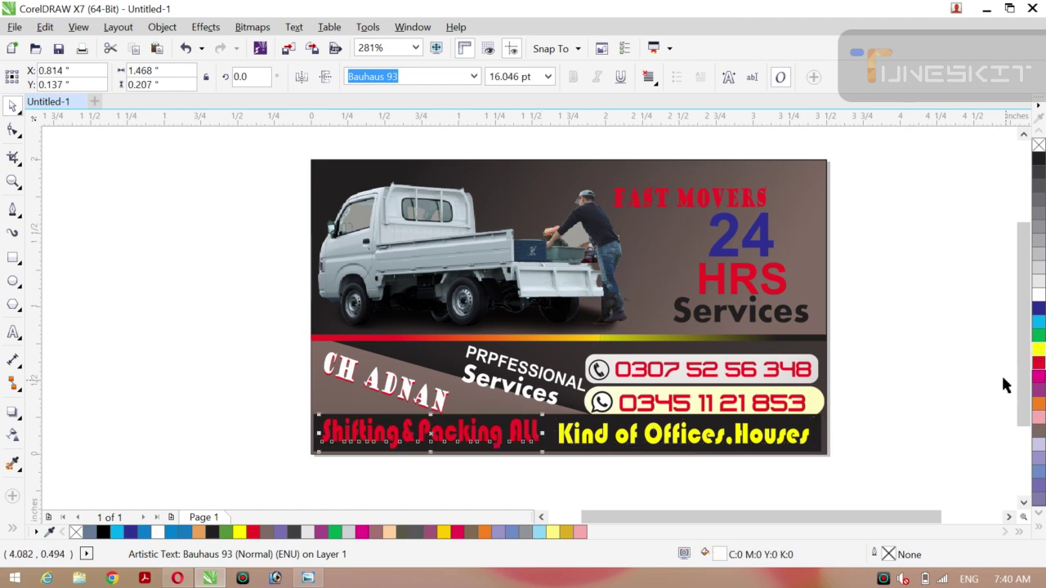
{"action": "left_click", "coordinate": [1037, 295]}
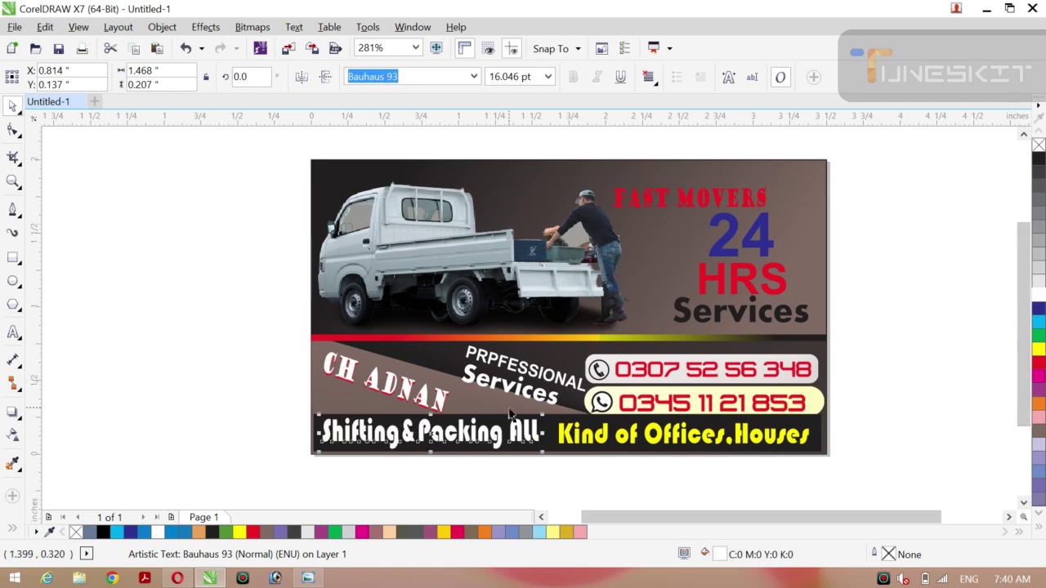
Try an interactive gradient on 'Shifting & Packing All' with green and magenta, then undo the colours.
{"action": "key", "text": "g"}
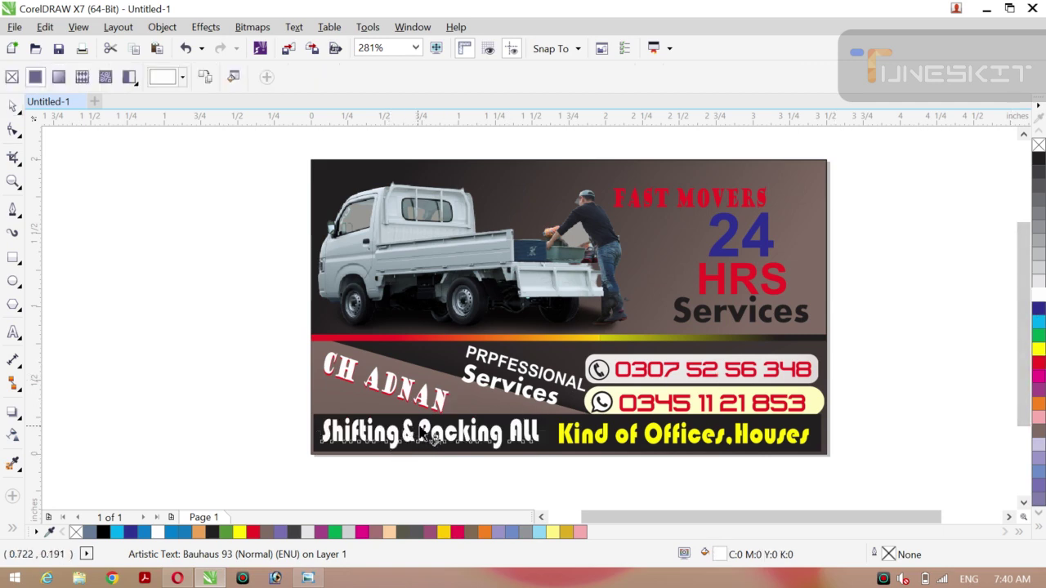
{"action": "left_click_drag", "start_coordinate": [419, 419], "coordinate": [546, 402]}
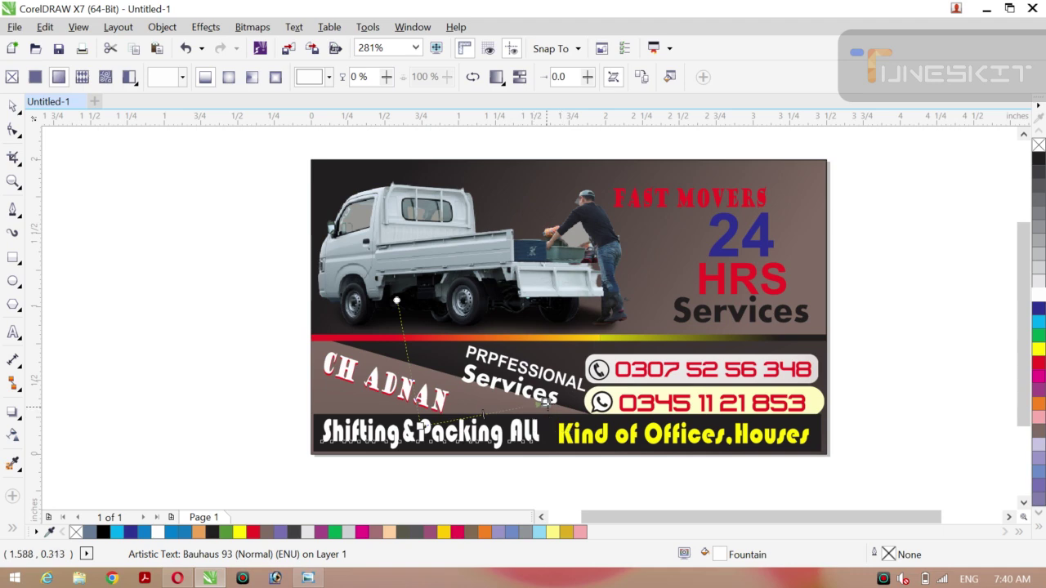
{"action": "key", "text": "F10"}
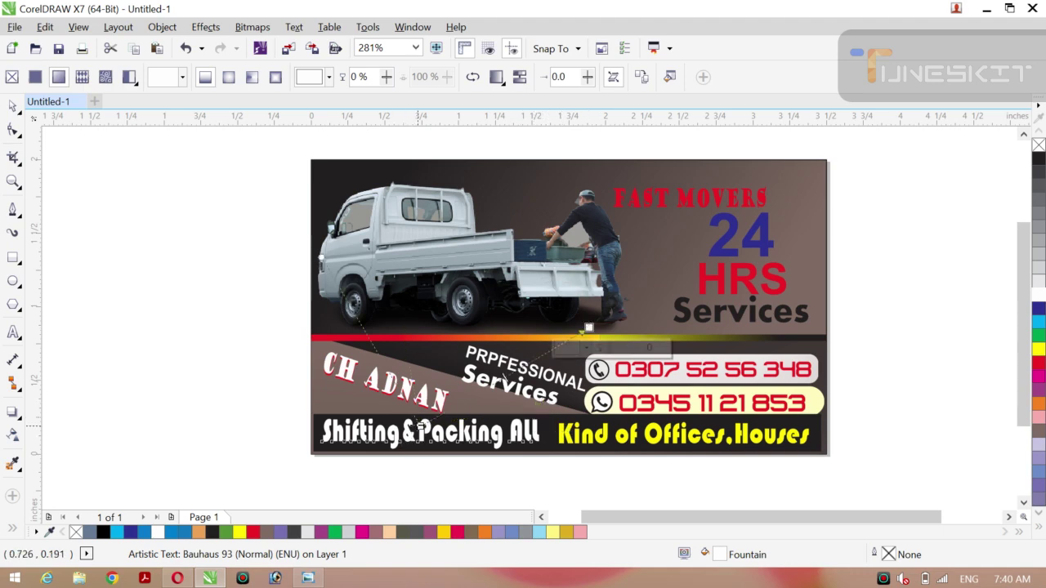
{"action": "left_click_drag", "start_coordinate": [330, 434], "coordinate": [224, 176]}
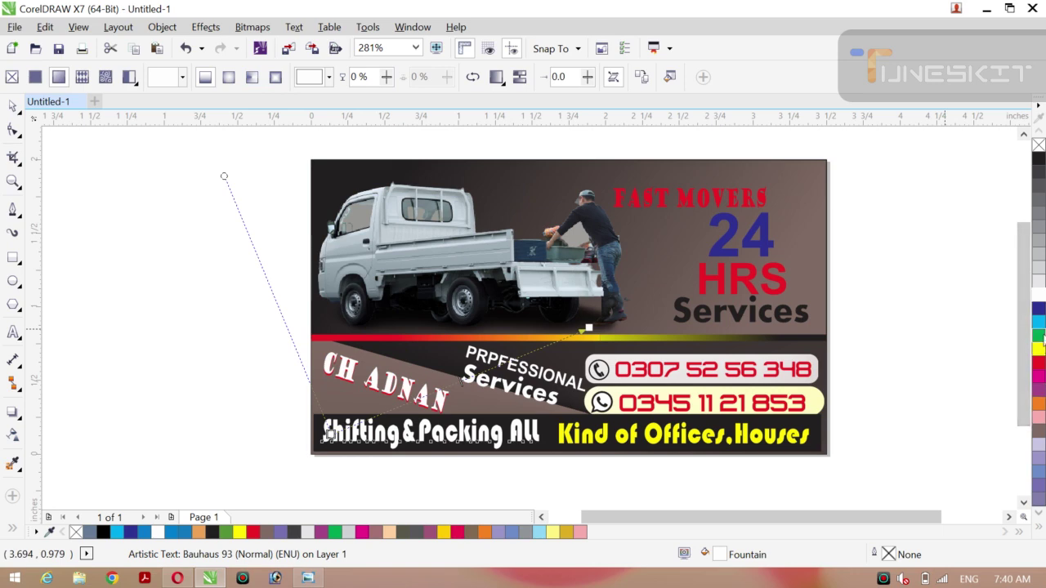
{"action": "left_click", "coordinate": [1042, 336]}
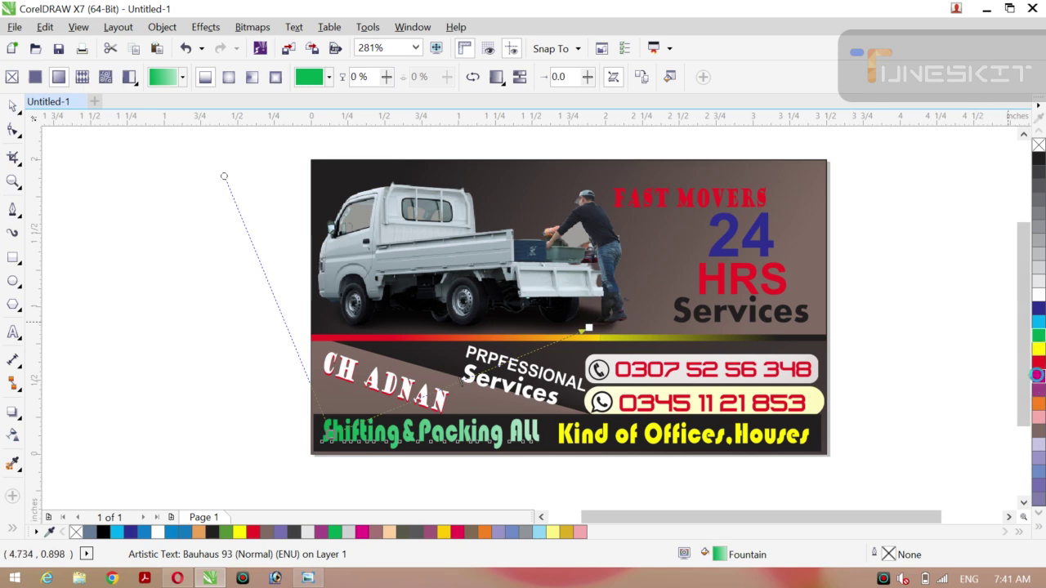
{"action": "left_click", "coordinate": [1037, 375]}
{"action": "key", "text": "ctrl+z"}
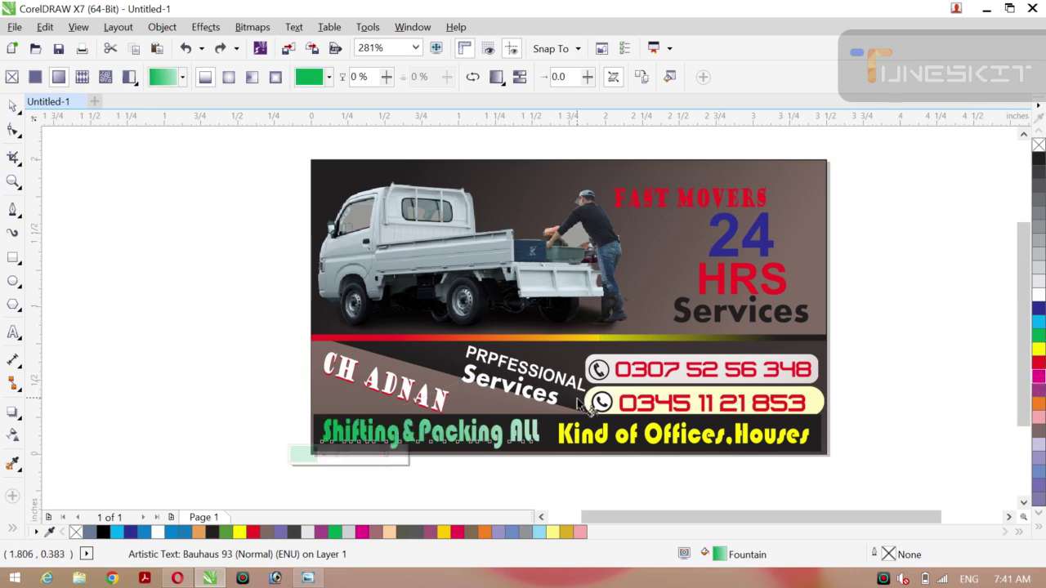
{"action": "key", "text": "ctrl+z"}
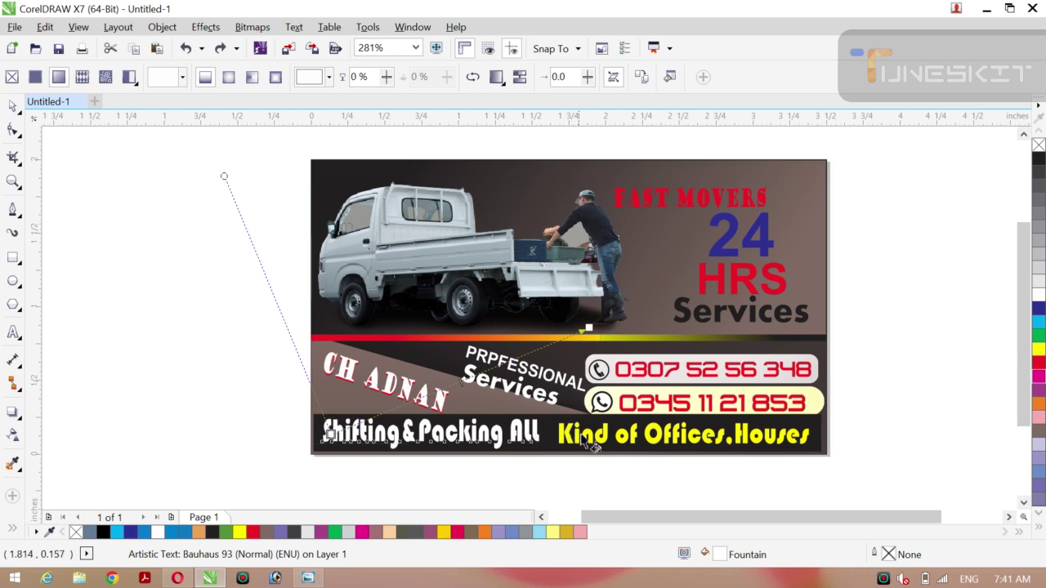
Give 'Kind of Offices.Houses' a yellow-to-white gradient, trying purple before settling on white.
{"action": "left_click", "coordinate": [594, 446]}
{"action": "key", "text": "g"}
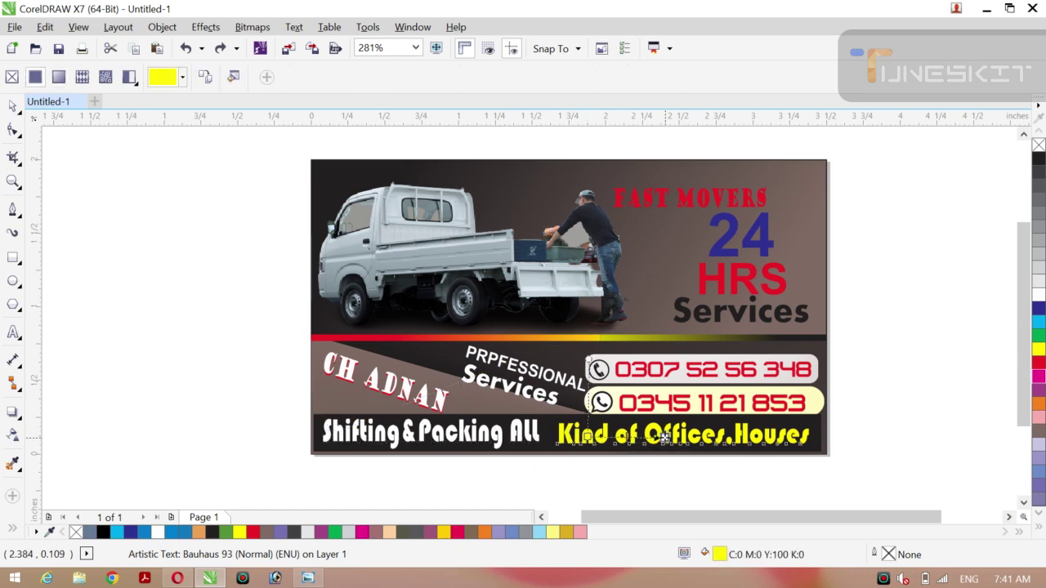
{"action": "left_click_drag", "start_coordinate": [595, 446], "coordinate": [750, 413]}
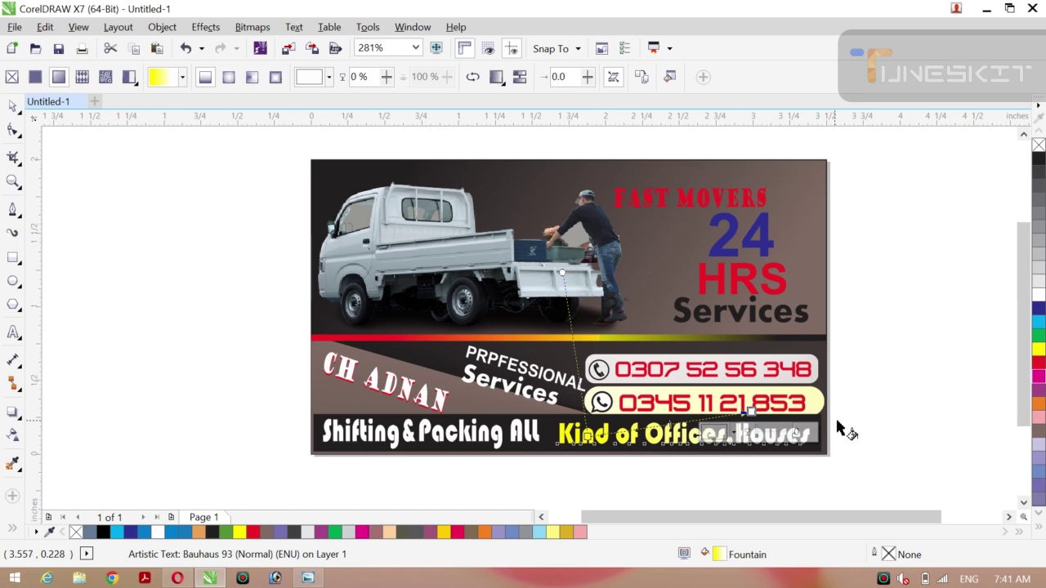
{"action": "left_click", "coordinate": [1039, 389]}
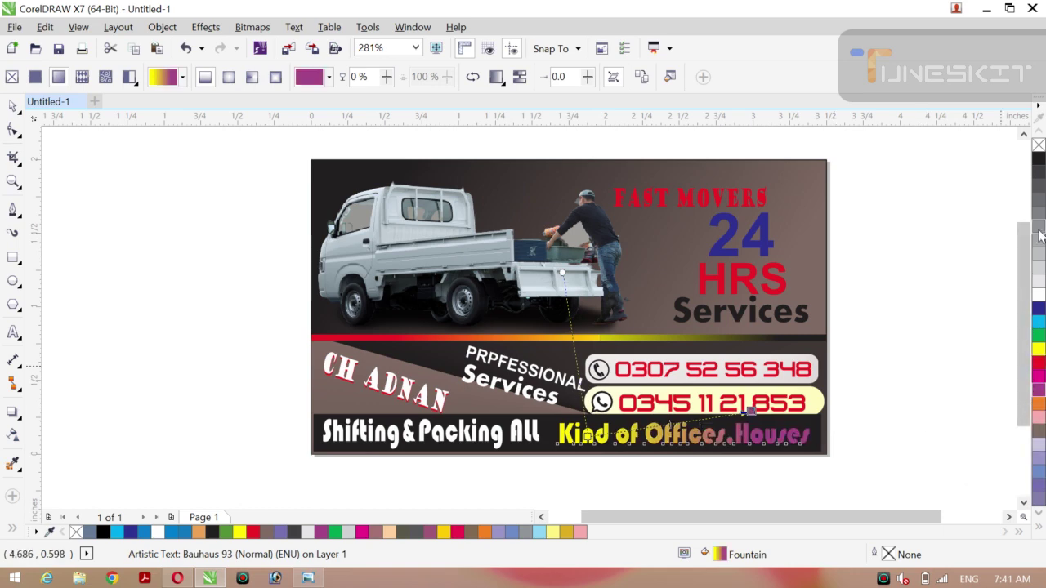
{"action": "left_click", "coordinate": [1039, 295]}
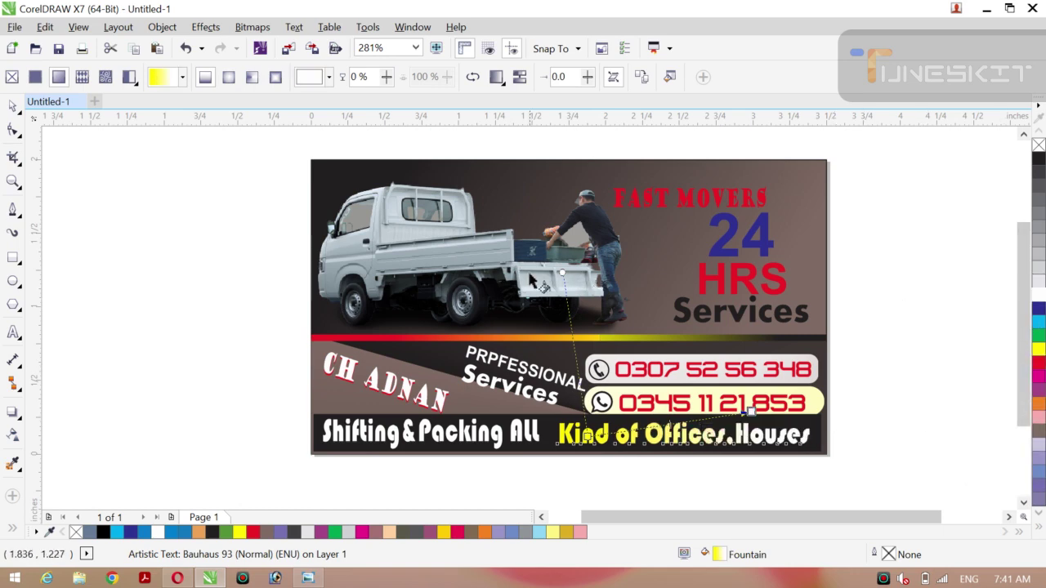
Redraw the 'Shifting & Packing All' gradient with a brown end, make it conical, and shift its centre.
{"action": "left_click", "coordinate": [437, 442]}
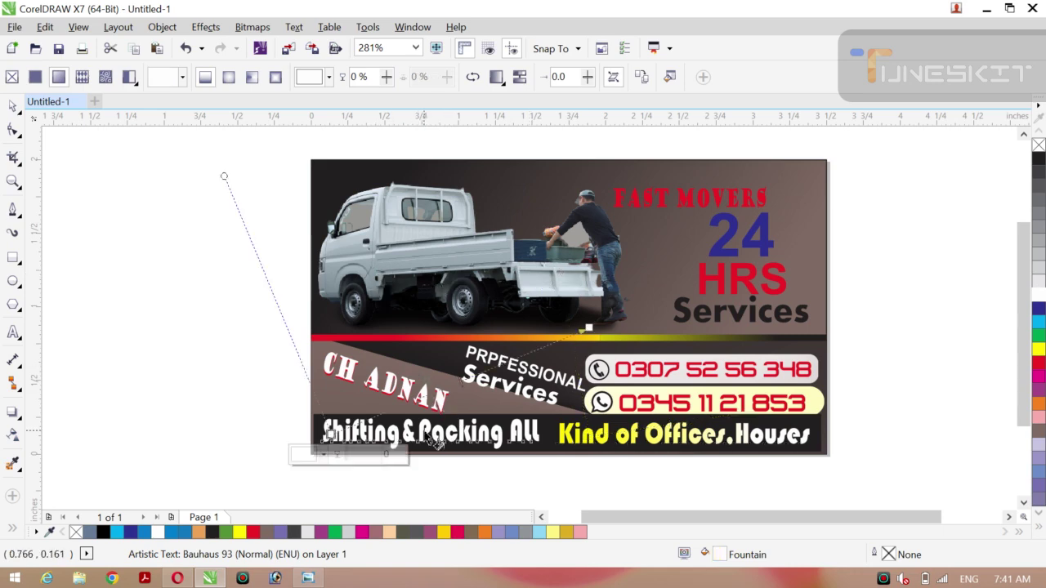
{"action": "left_click_drag", "start_coordinate": [437, 442], "coordinate": [349, 453]}
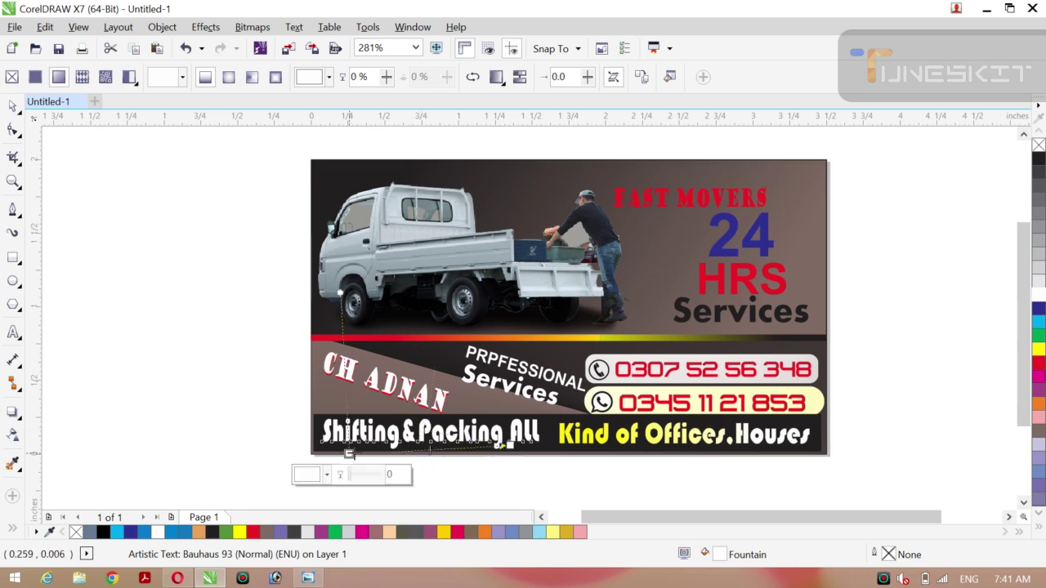
{"action": "left_click", "coordinate": [1039, 434]}
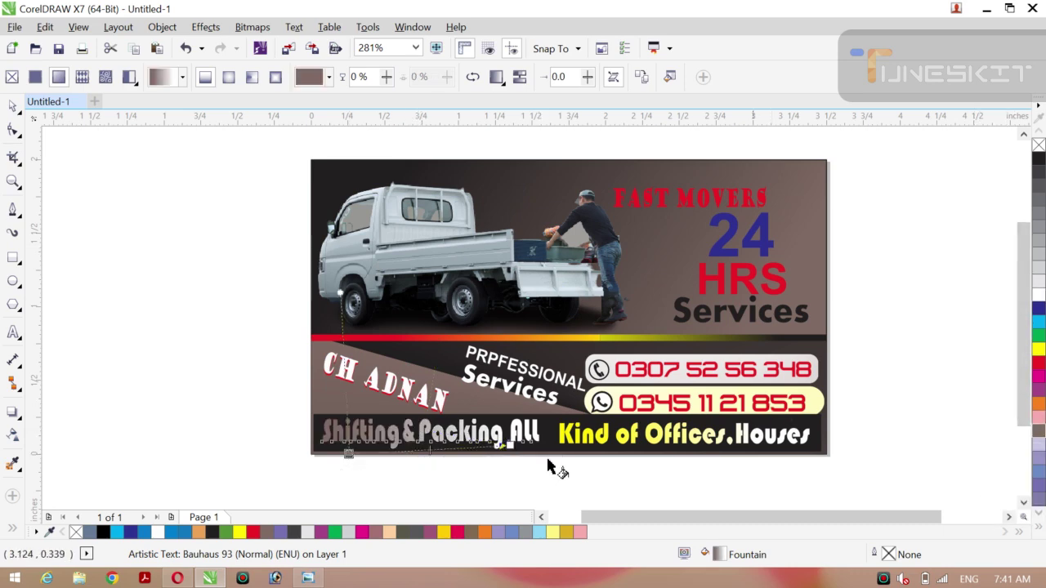
{"action": "left_click_drag", "start_coordinate": [502, 445], "coordinate": [551, 479]}
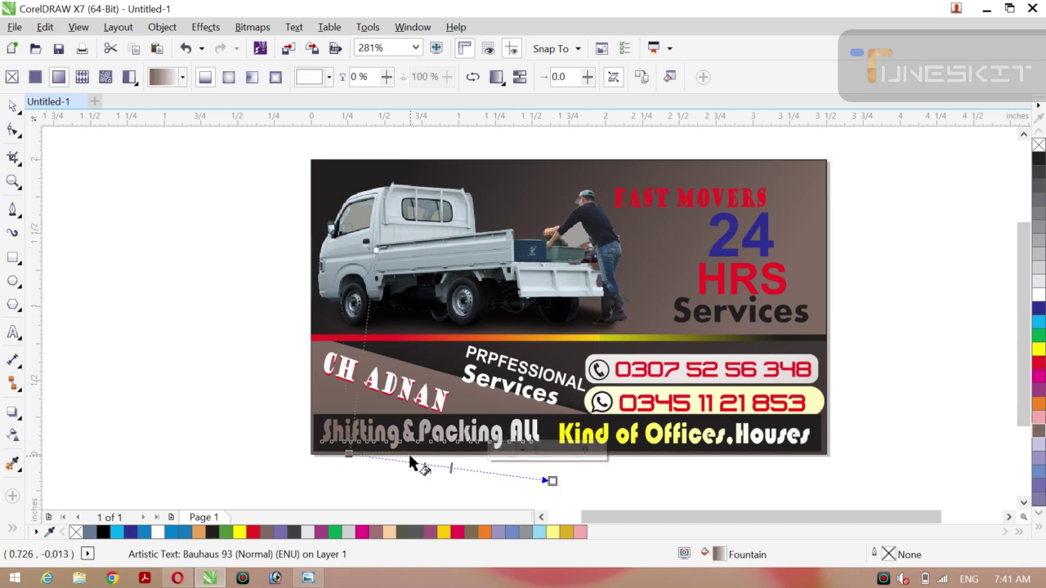
{"action": "left_click_drag", "start_coordinate": [349, 454], "coordinate": [296, 363]}
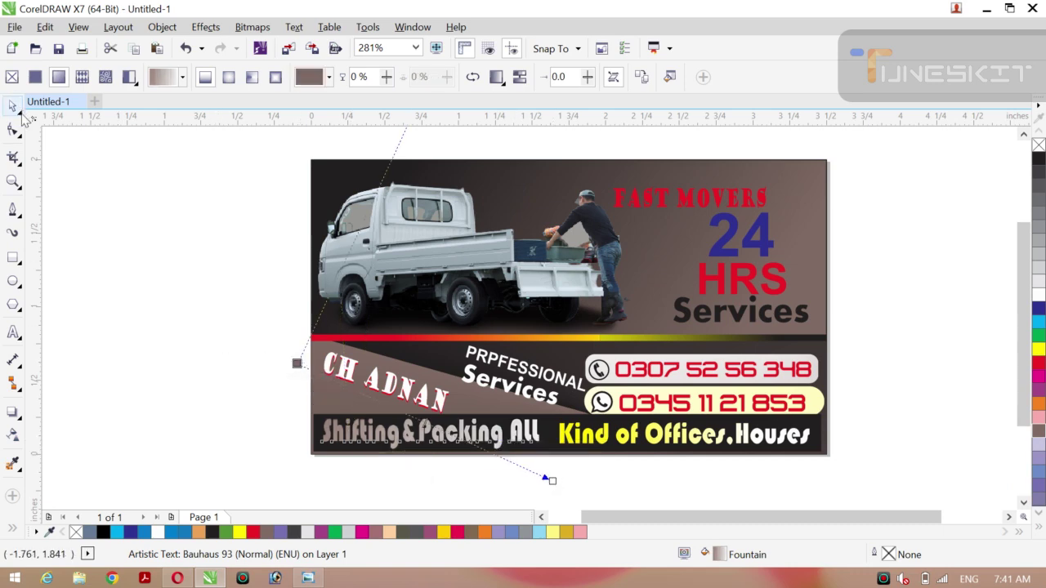
{"action": "left_click", "coordinate": [252, 77]}
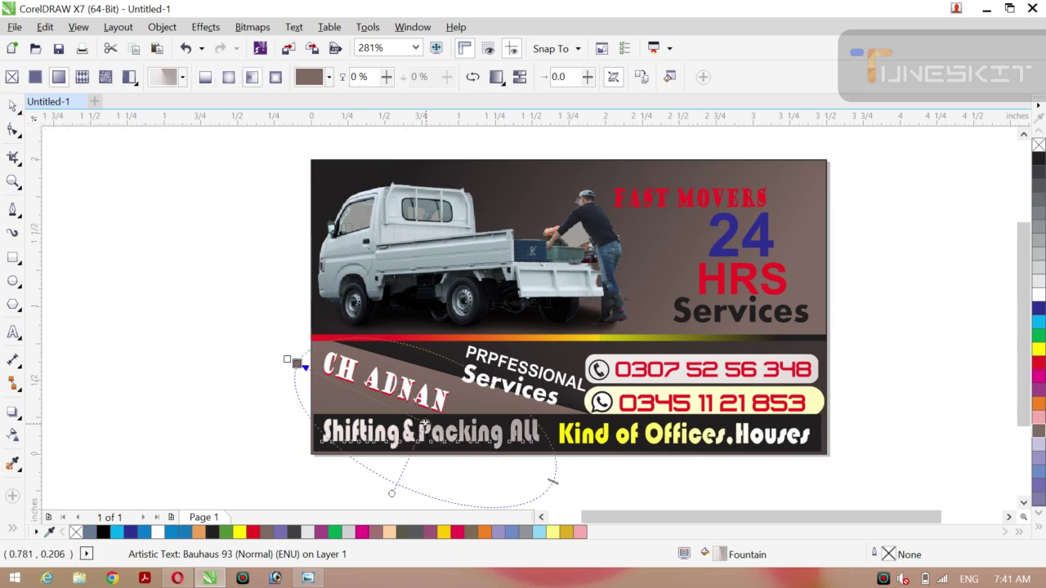
{"action": "left_click_drag", "start_coordinate": [424, 423], "coordinate": [552, 420]}
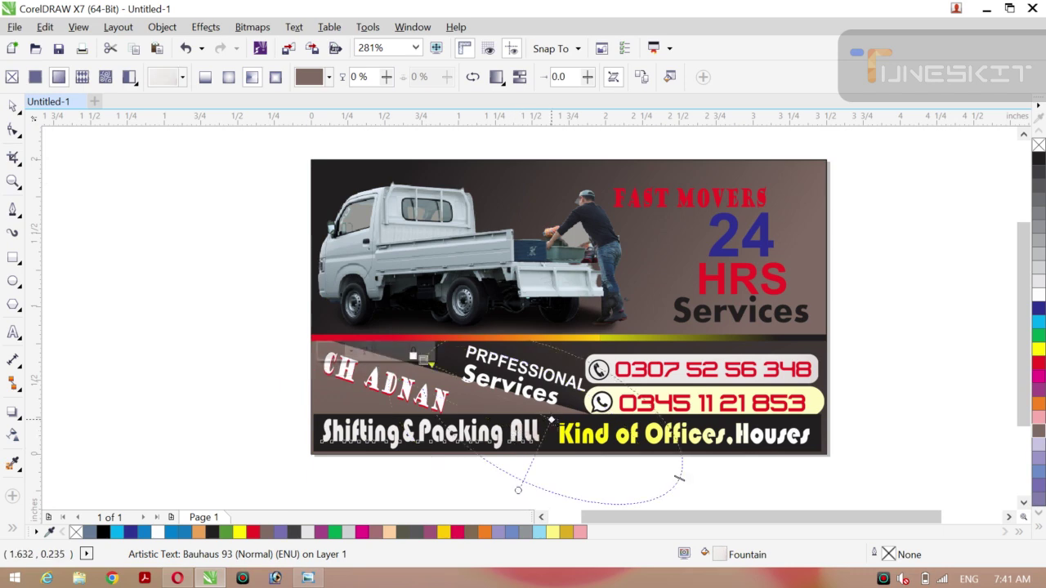
{"action": "left_click", "coordinate": [605, 444]}
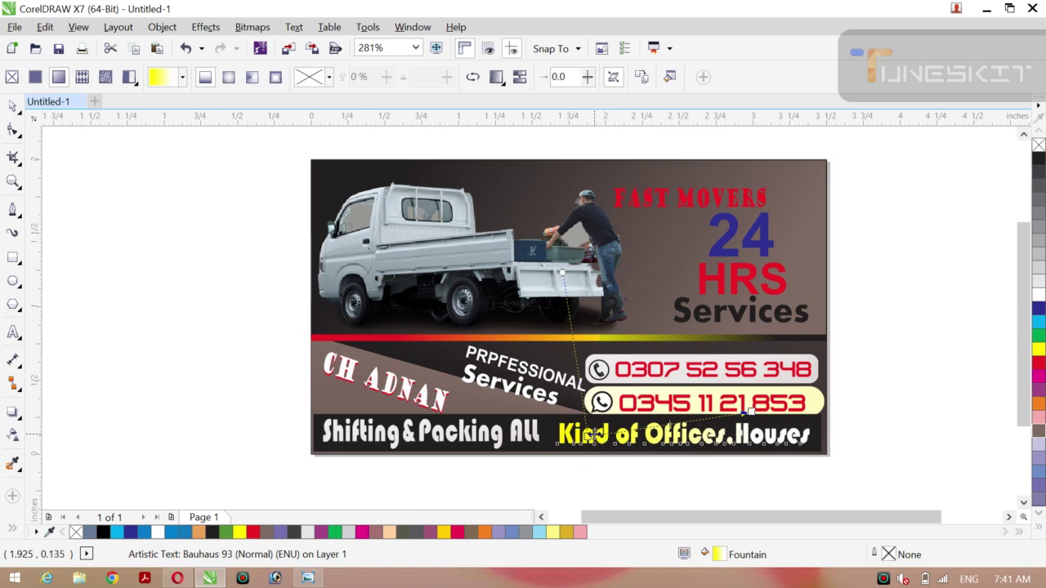
{"action": "left_click", "coordinate": [252, 78]}
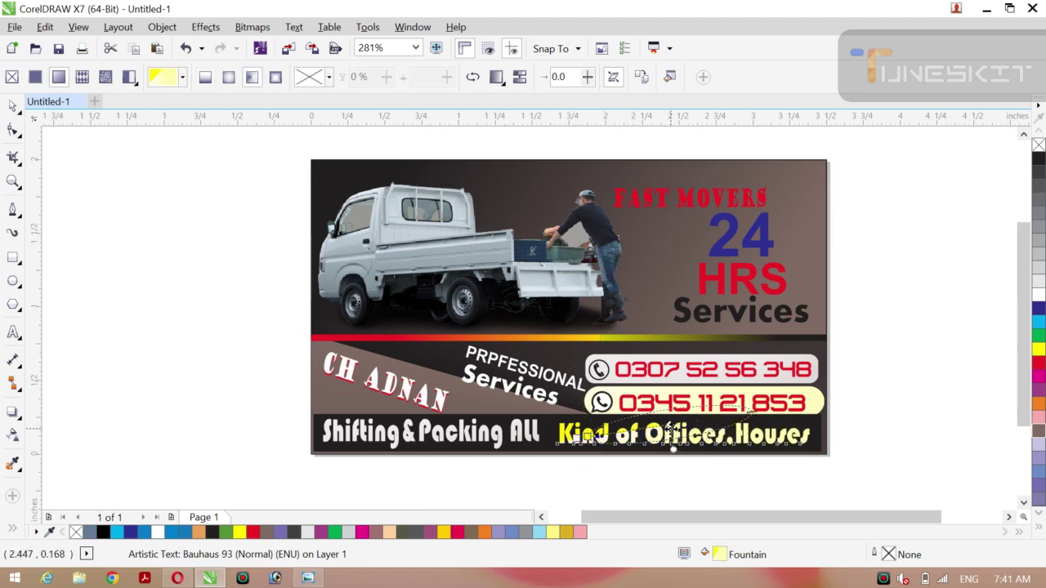
{"action": "left_click", "coordinate": [718, 398]}
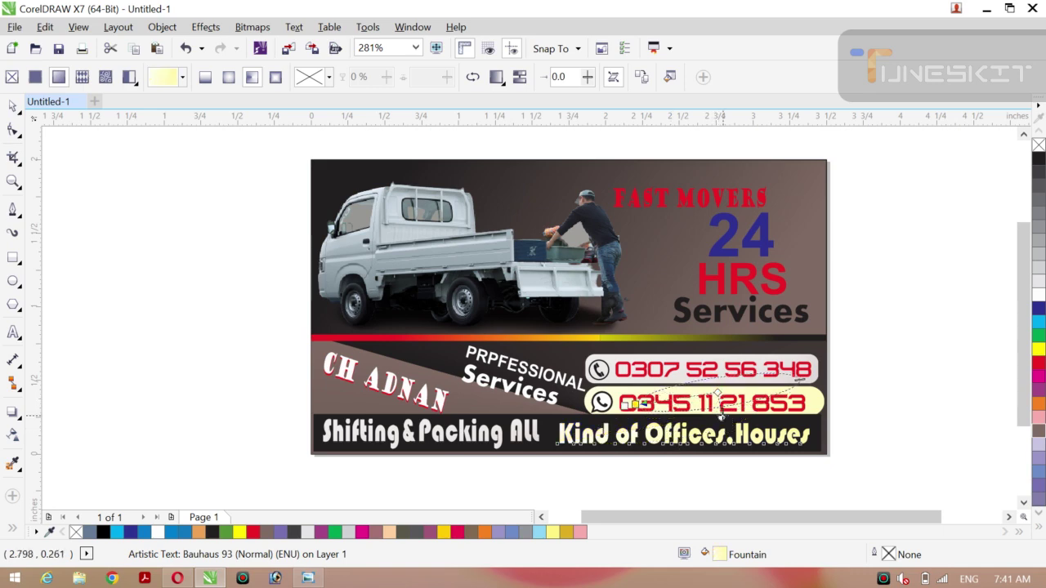
{"action": "left_click_drag", "start_coordinate": [721, 417], "coordinate": [811, 398]}
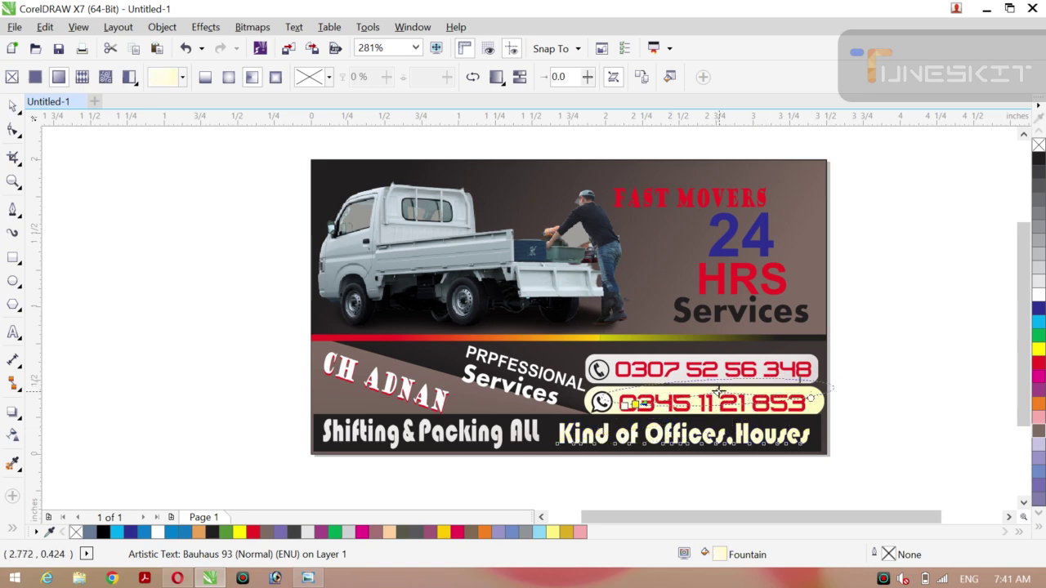
{"action": "left_click_drag", "start_coordinate": [718, 394], "coordinate": [793, 414]}
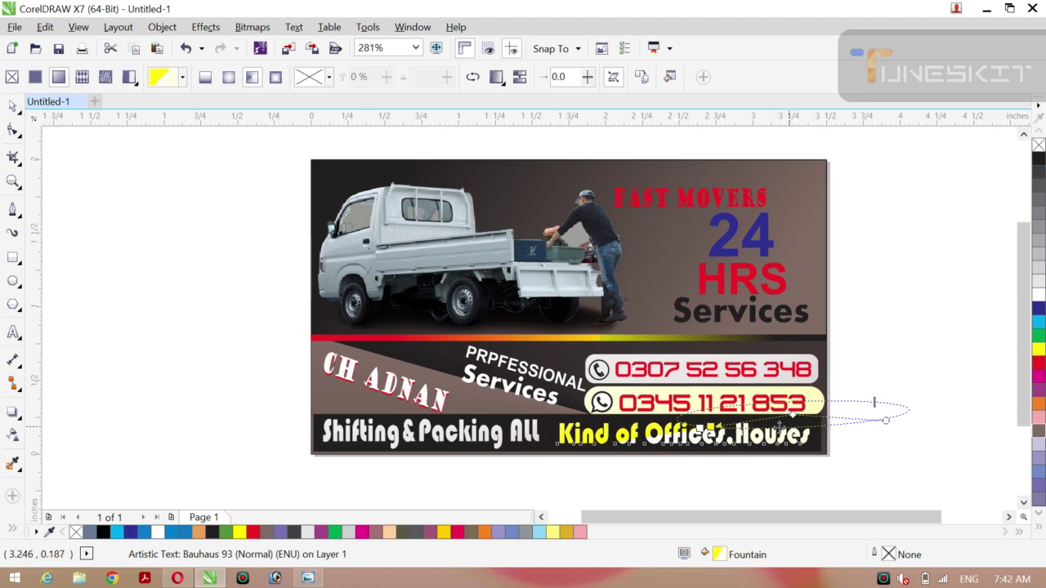
Move the 'Kind of Offices.Houses' gradient centre up, enlarge it, and slide the yellow node left.
{"action": "left_click", "coordinate": [670, 452]}
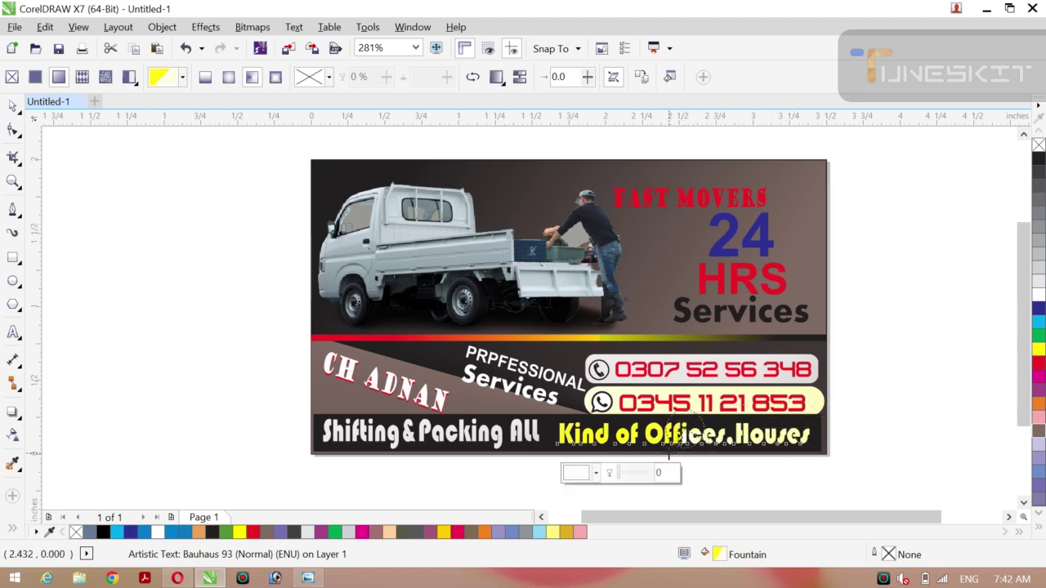
{"action": "left_click_drag", "start_coordinate": [688, 432], "coordinate": [761, 387]}
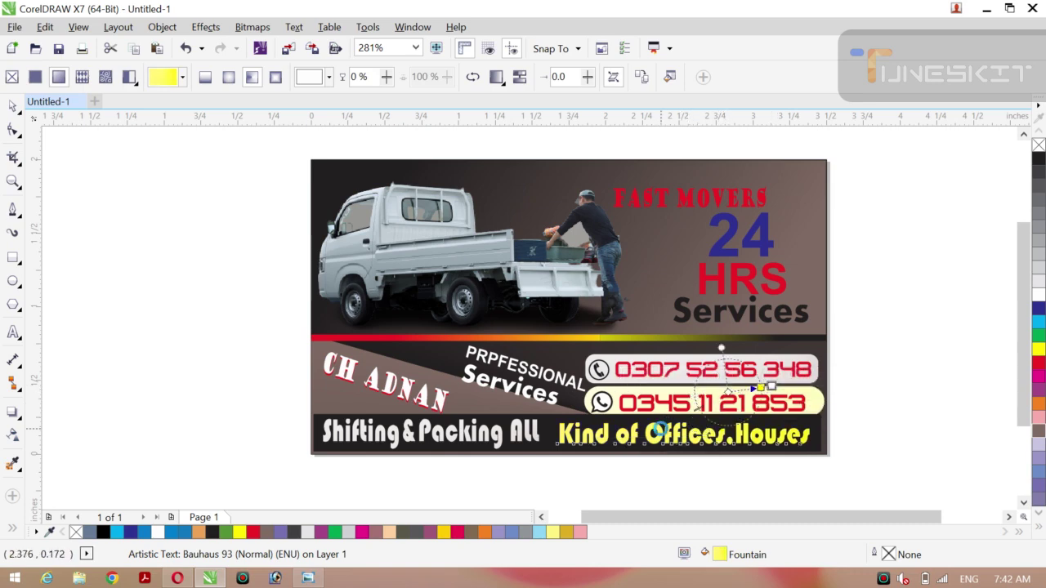
{"action": "left_click_drag", "start_coordinate": [760, 384], "coordinate": [797, 386]}
{"action": "left_click", "coordinate": [732, 449]}
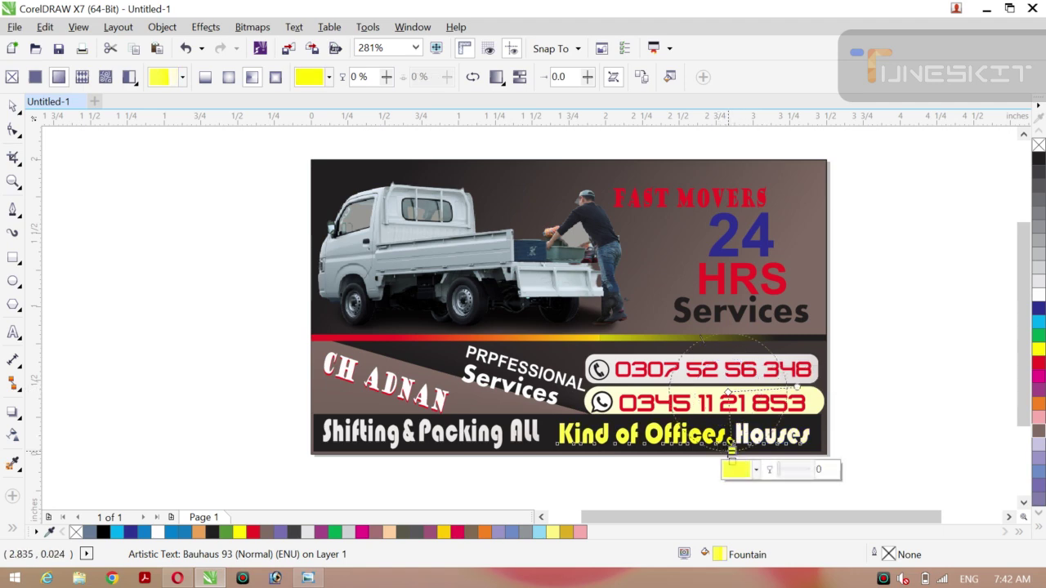
{"action": "left_click_drag", "start_coordinate": [732, 449], "coordinate": [667, 449]}
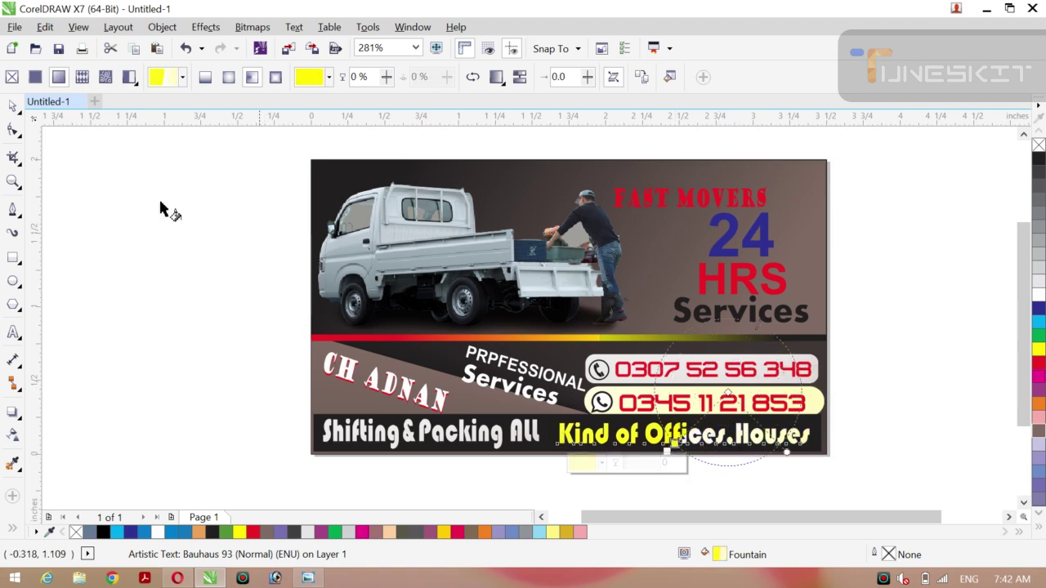
{"action": "left_click", "coordinate": [13, 106]}
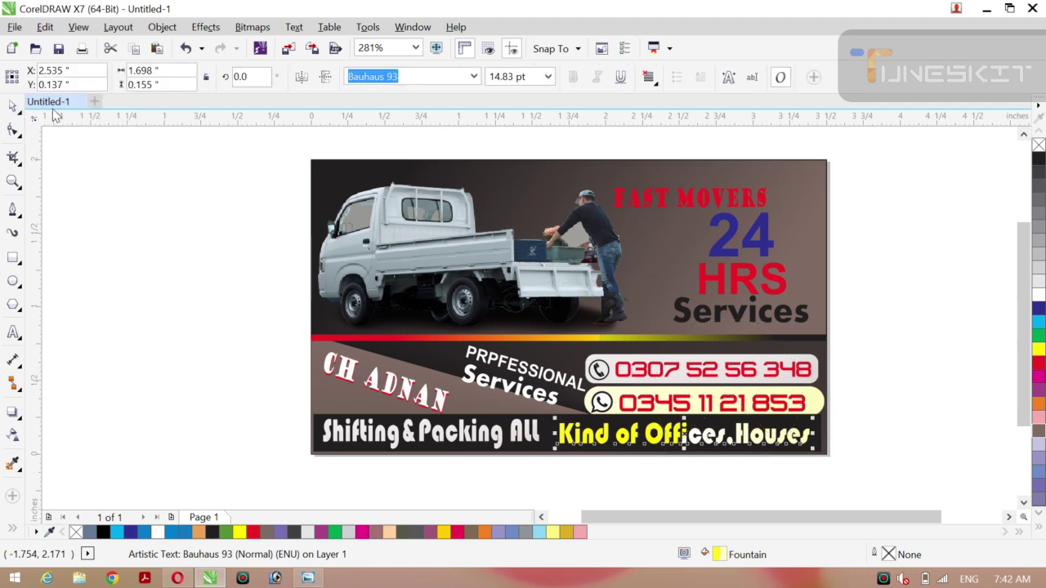
{"action": "left_click", "coordinate": [148, 254]}
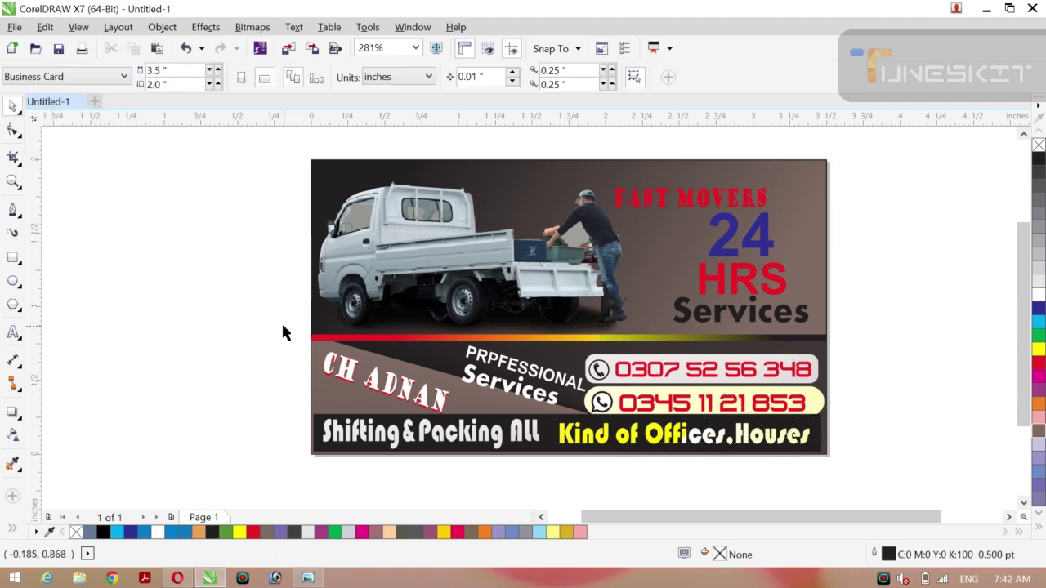
{"action": "left_click", "coordinate": [546, 444]}
{"action": "key", "text": "g"}
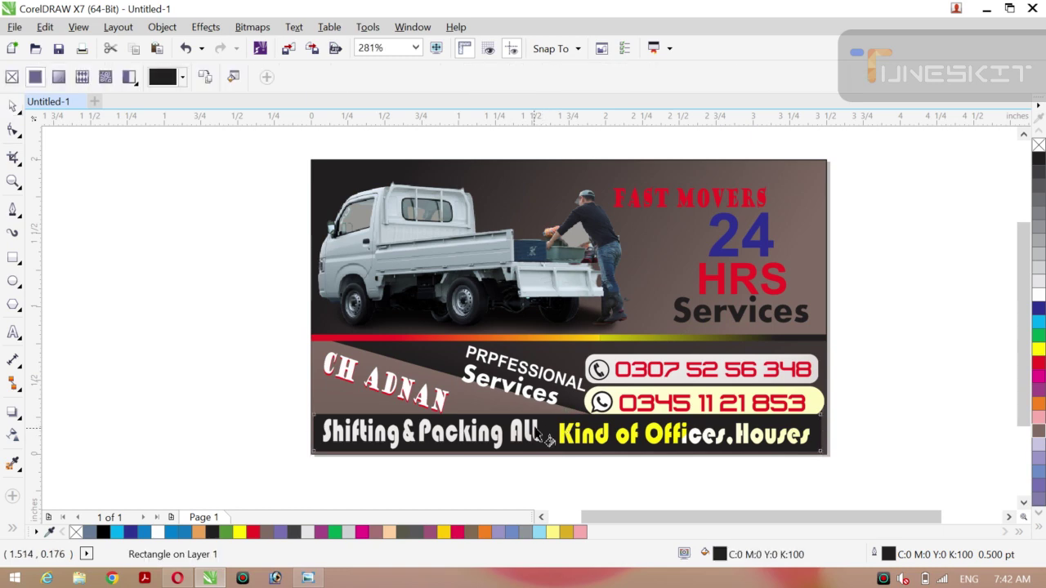
{"action": "left_click_drag", "start_coordinate": [543, 425], "coordinate": [746, 404]}
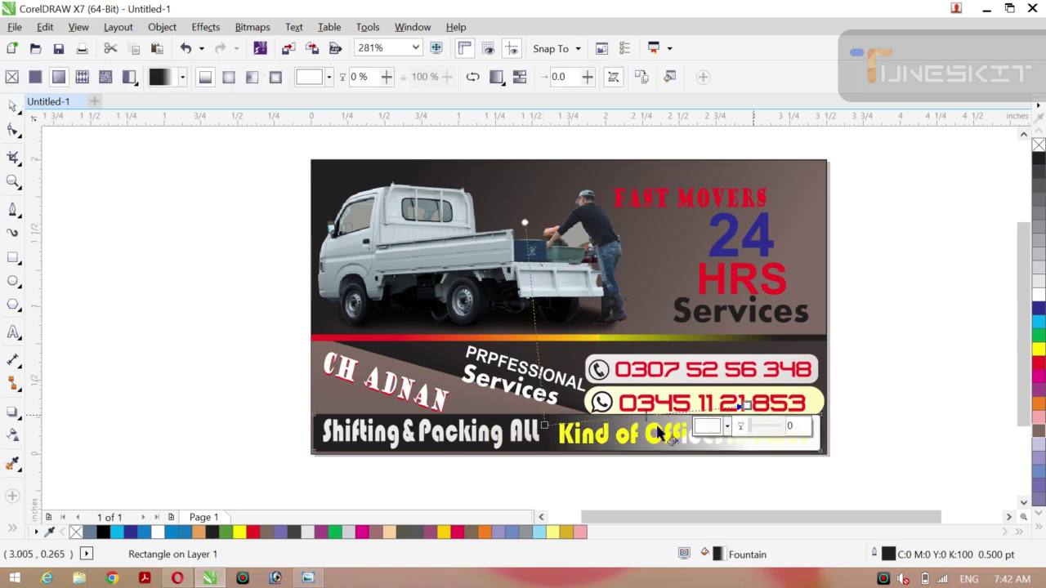
{"action": "left_click_drag", "start_coordinate": [544, 426], "coordinate": [299, 496]}
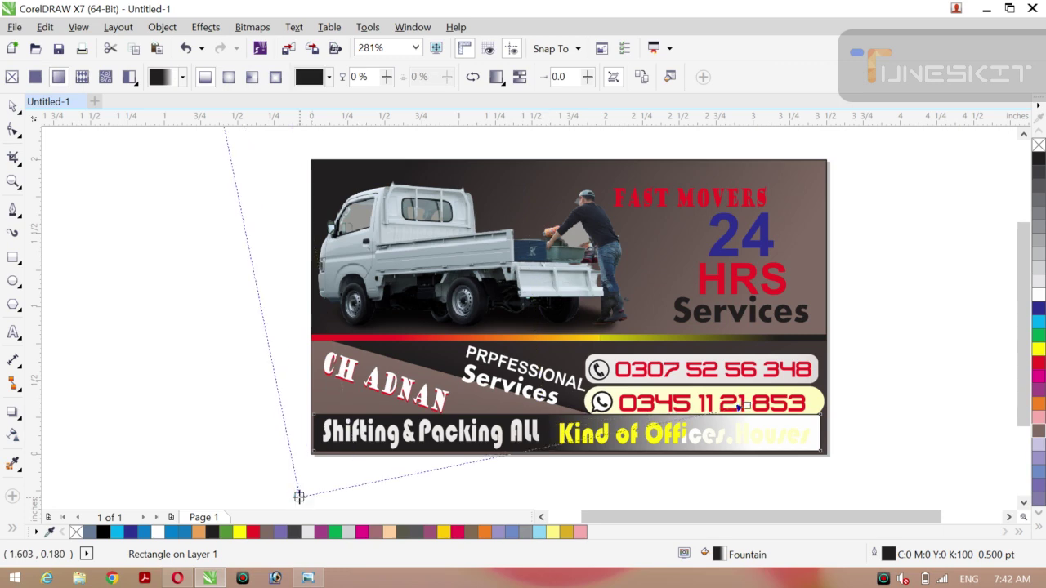
{"action": "left_click", "coordinate": [1035, 362]}
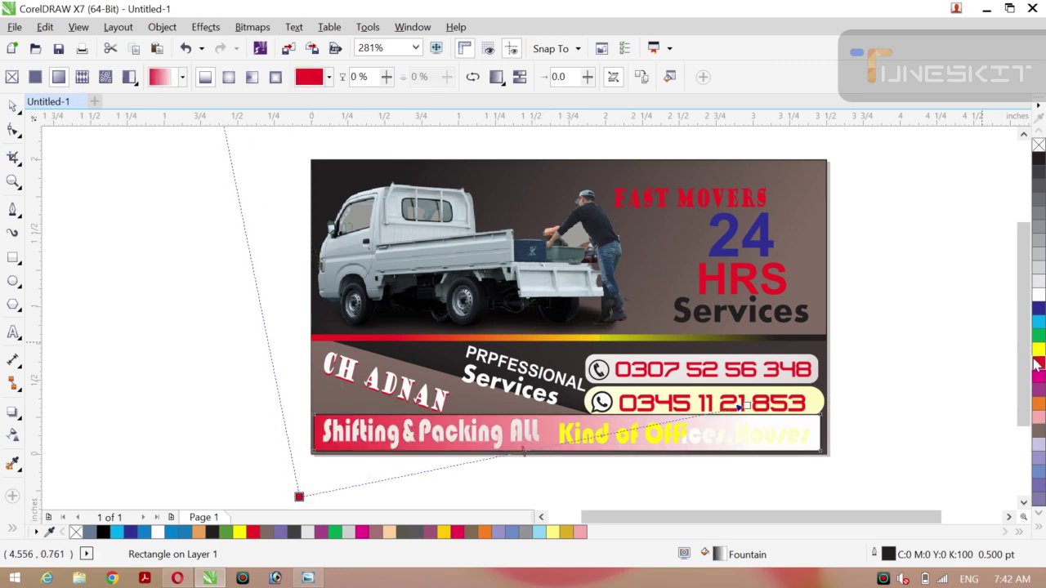
{"action": "left_click", "coordinate": [1038, 295]}
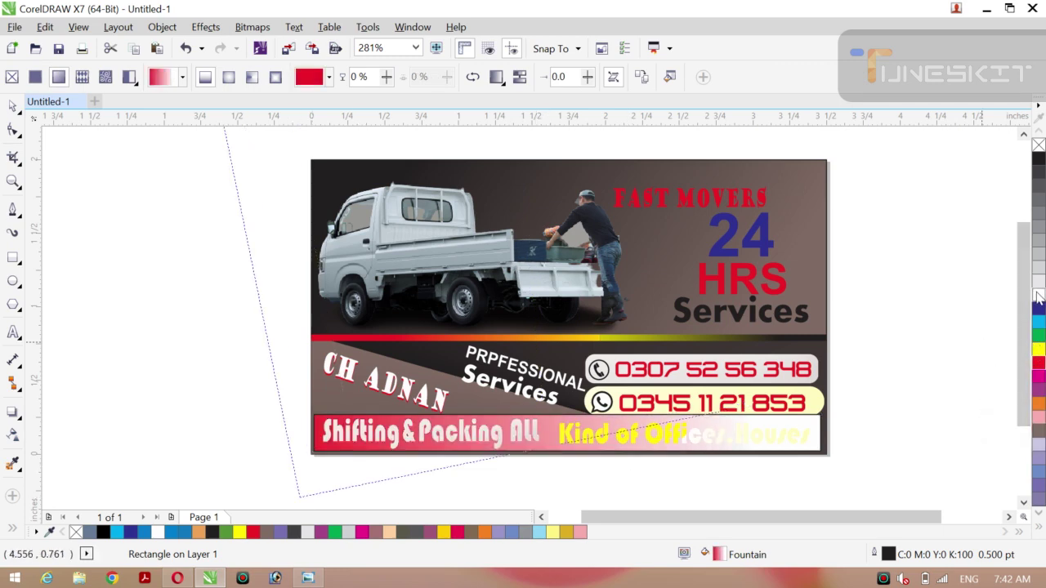
{"action": "left_click", "coordinate": [1037, 349]}
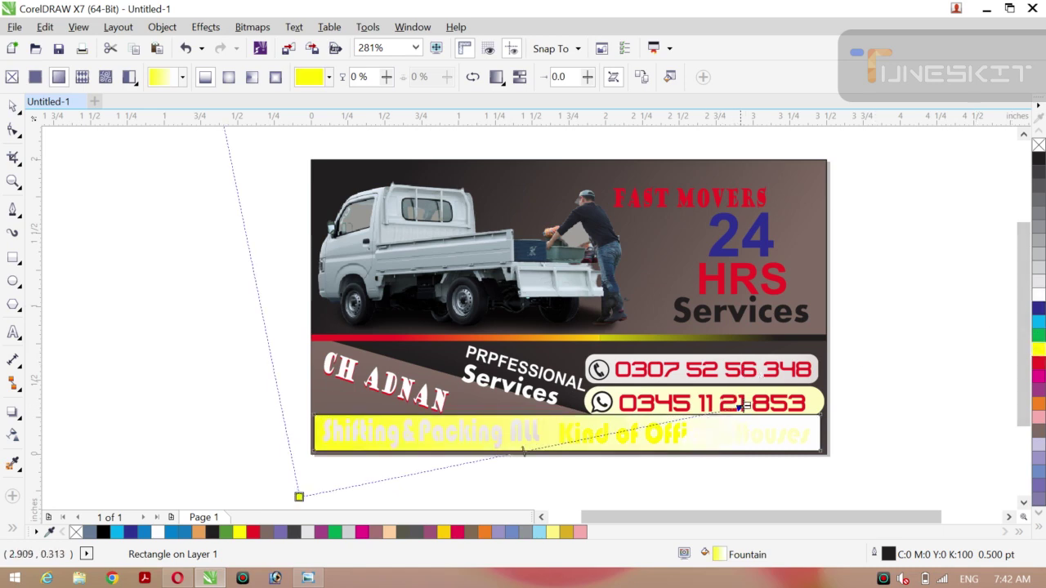
{"action": "left_click_drag", "start_coordinate": [793, 363], "coordinate": [811, 355]}
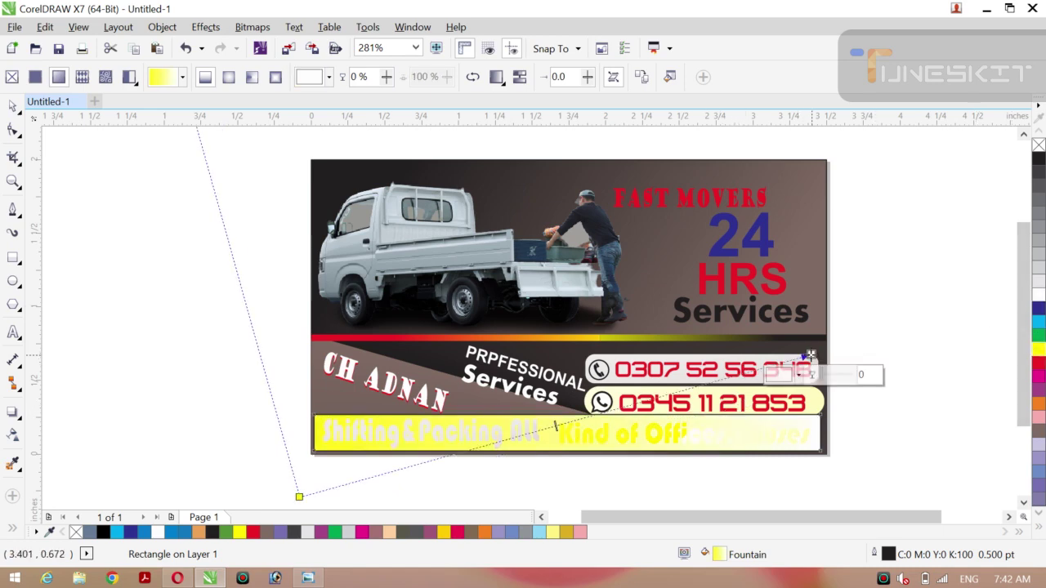
{"action": "left_click", "coordinate": [21, 120]}
{"action": "left_click", "coordinate": [49, 119]}
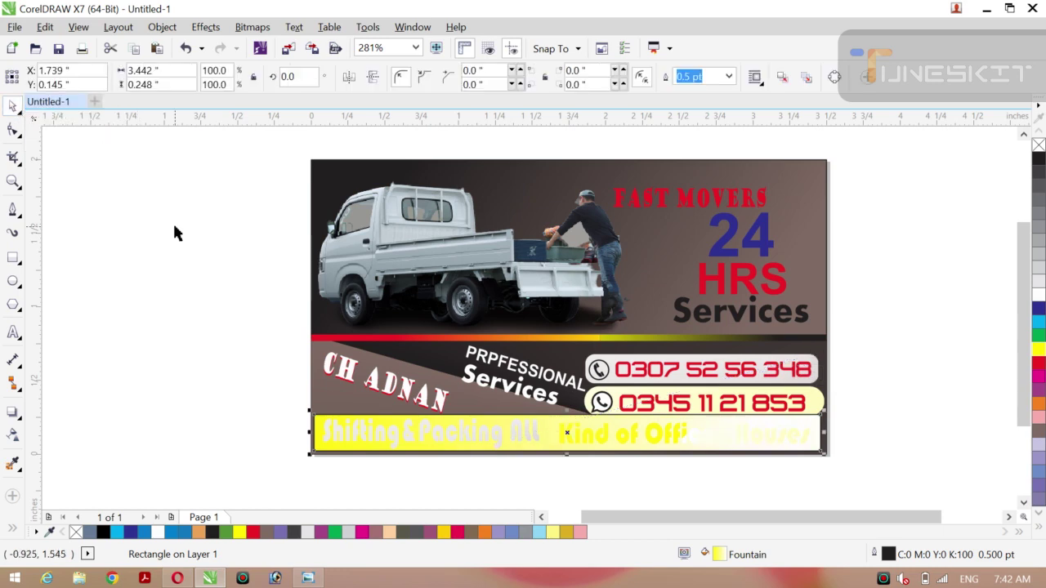
{"action": "key", "text": "ctrl+z"}
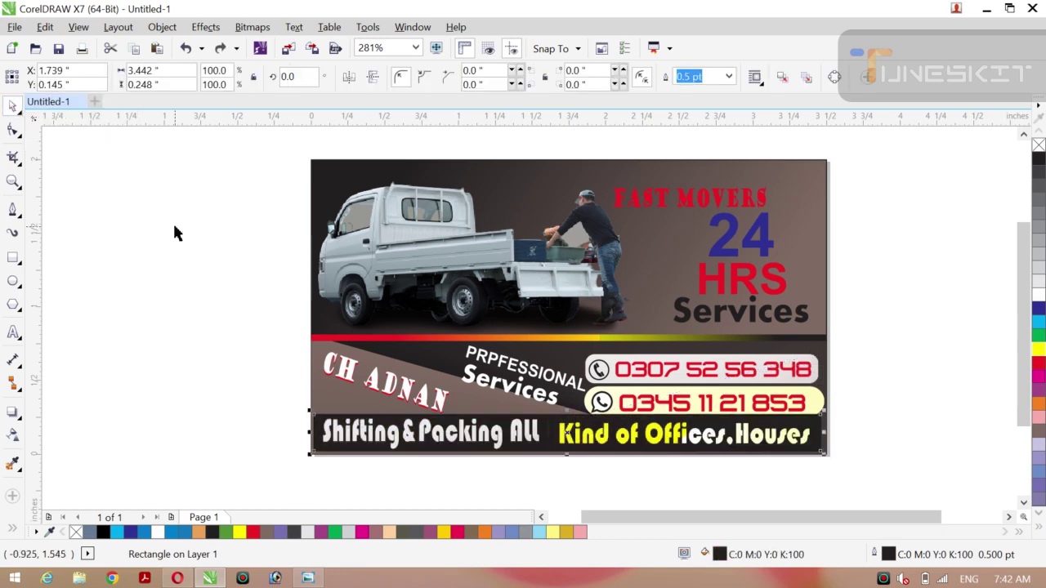
{"action": "left_click", "coordinate": [180, 286]}
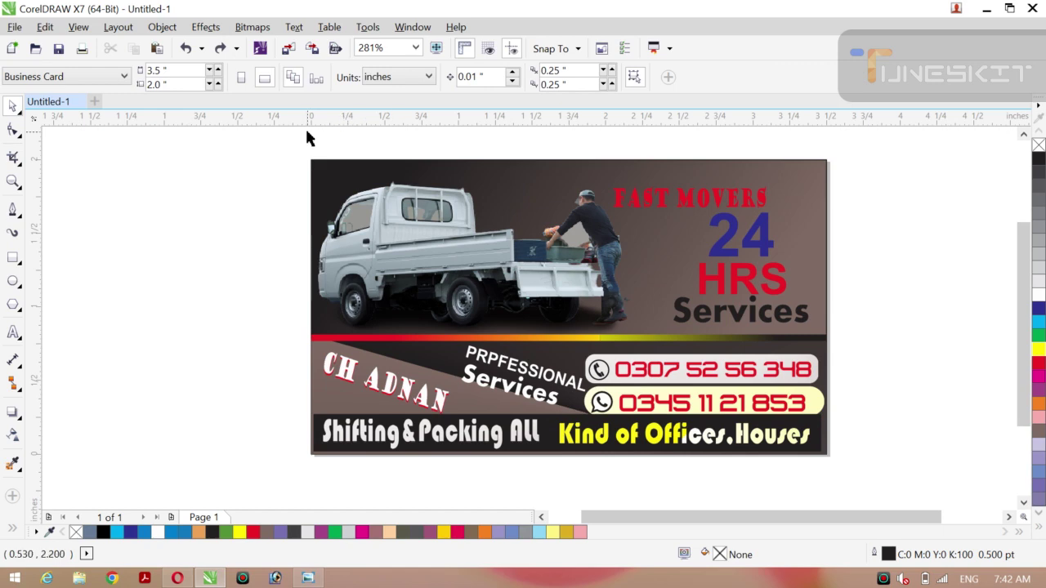
{"action": "key", "text": "ctrl+a"}
{"action": "key", "text": "ctrl+g"}
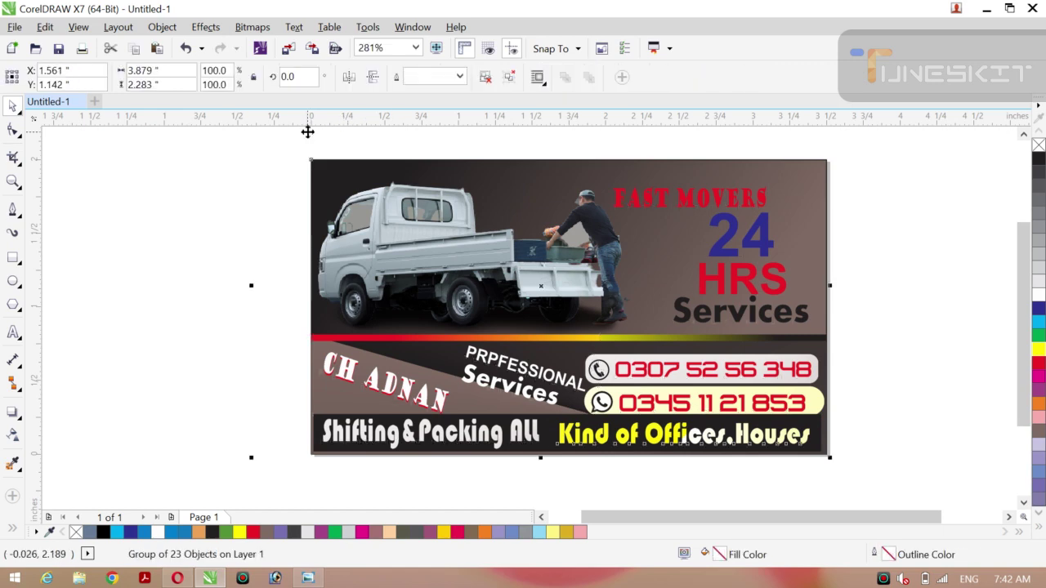
{"action": "left_click_drag", "start_coordinate": [584, 274], "coordinate": [327, 274]}
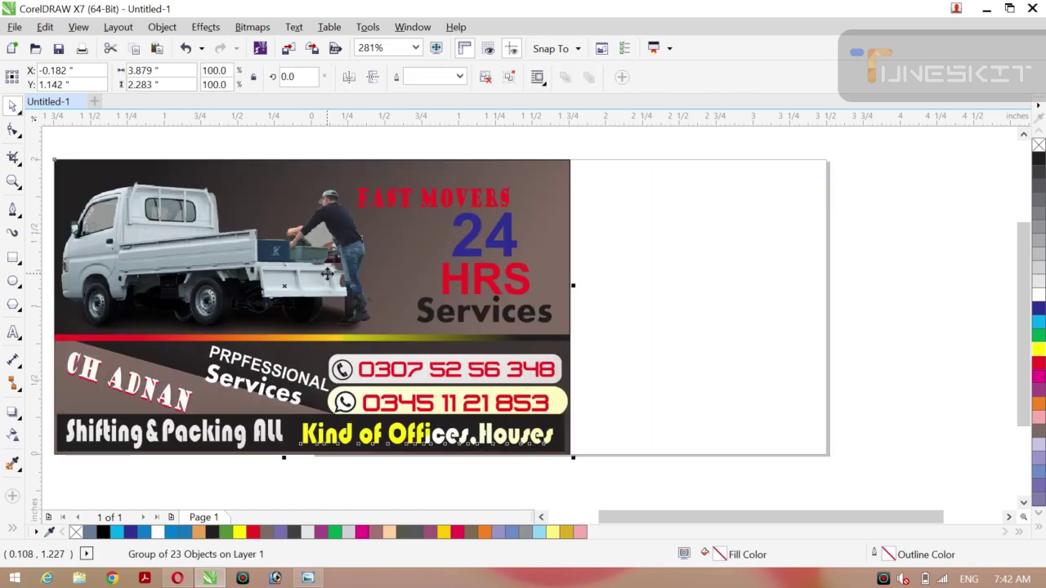
{"action": "key", "text": "ctrl+z"}
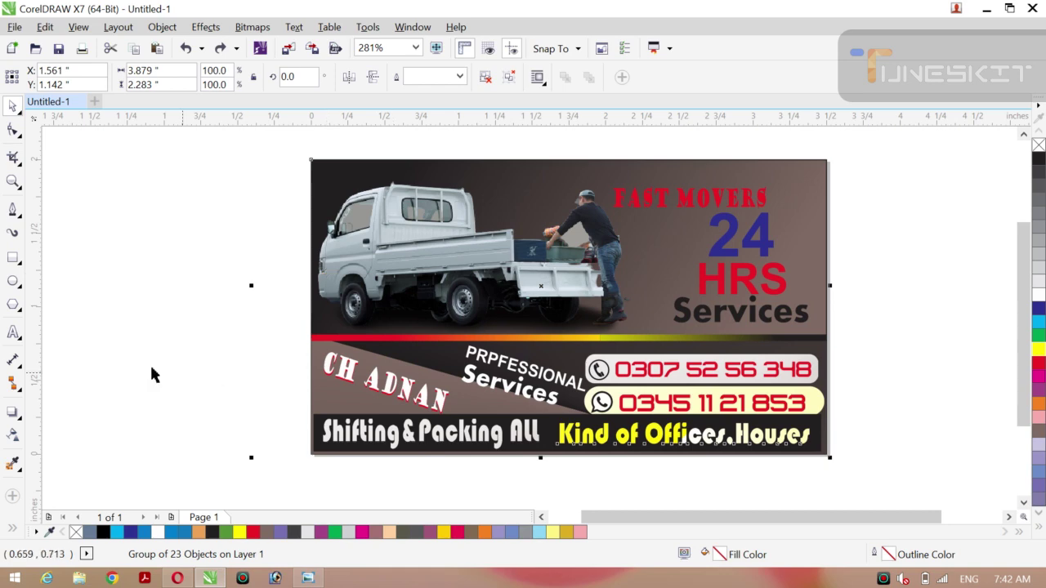
{"action": "left_click", "coordinate": [146, 362]}
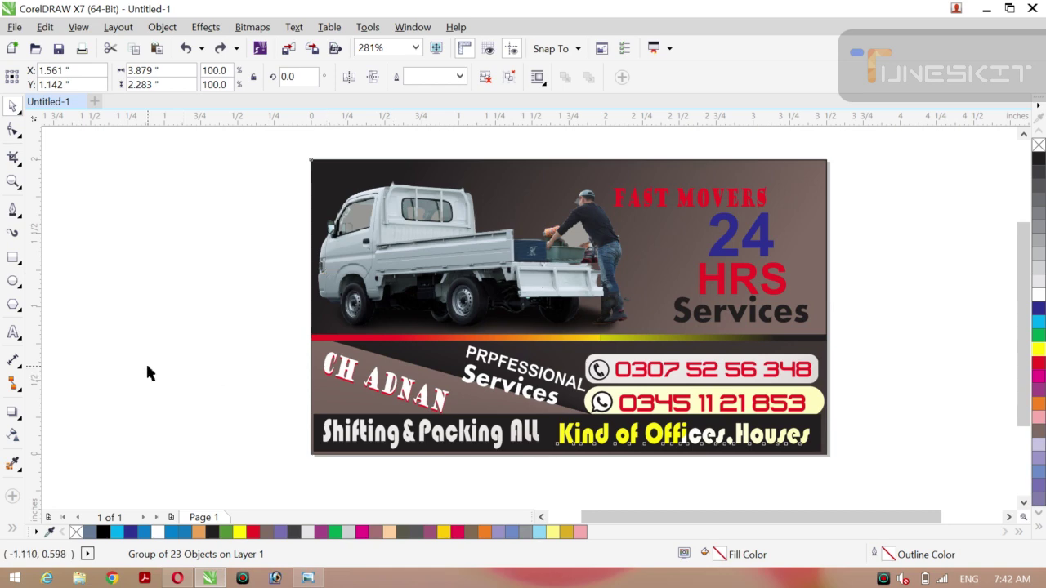
{"action": "left_click", "coordinate": [740, 279]}
{"action": "right_click", "coordinate": [740, 279]}
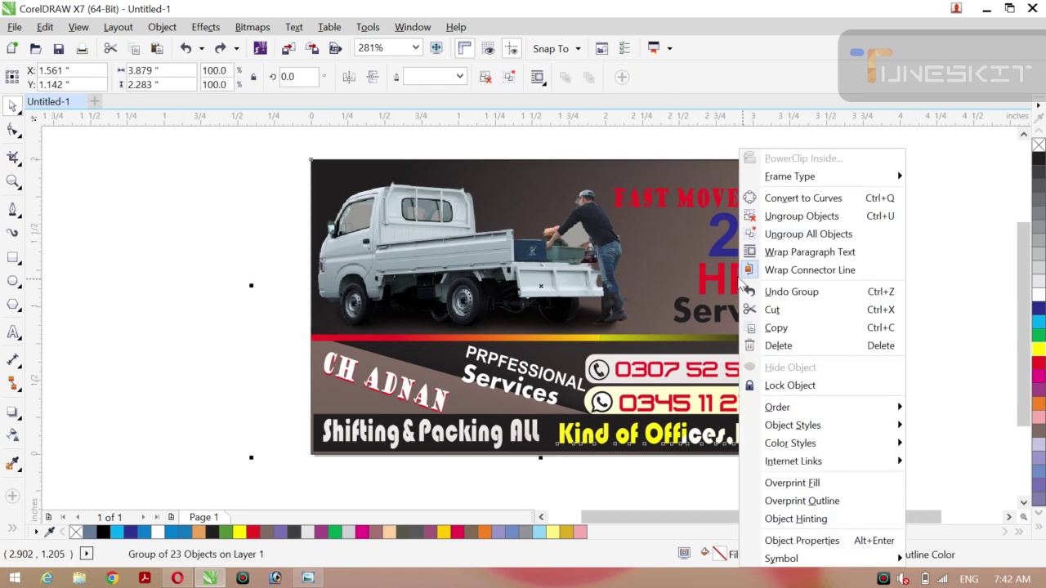
{"action": "left_click", "coordinate": [887, 225]}
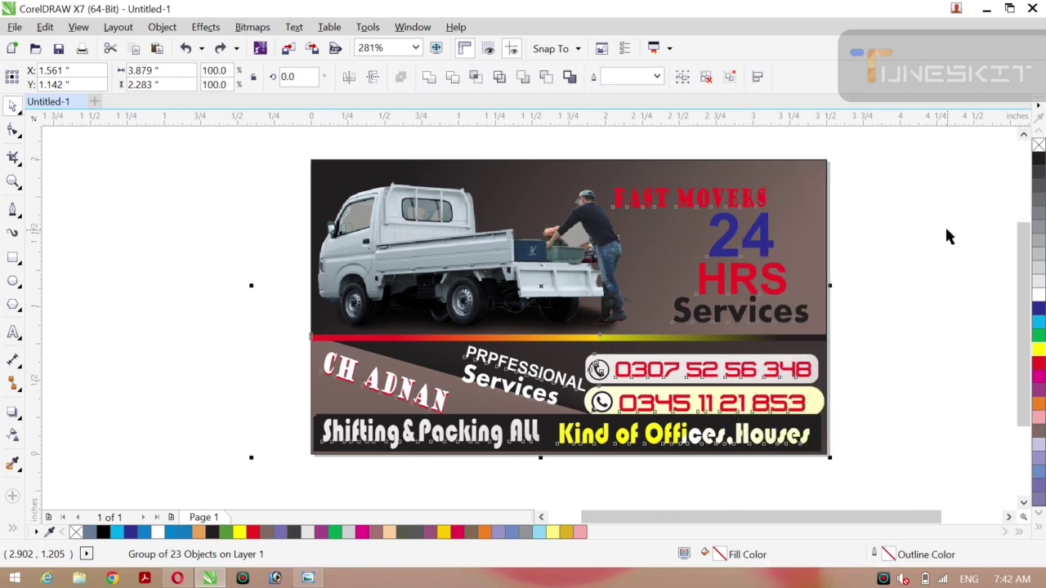
{"action": "left_click", "coordinate": [744, 282]}
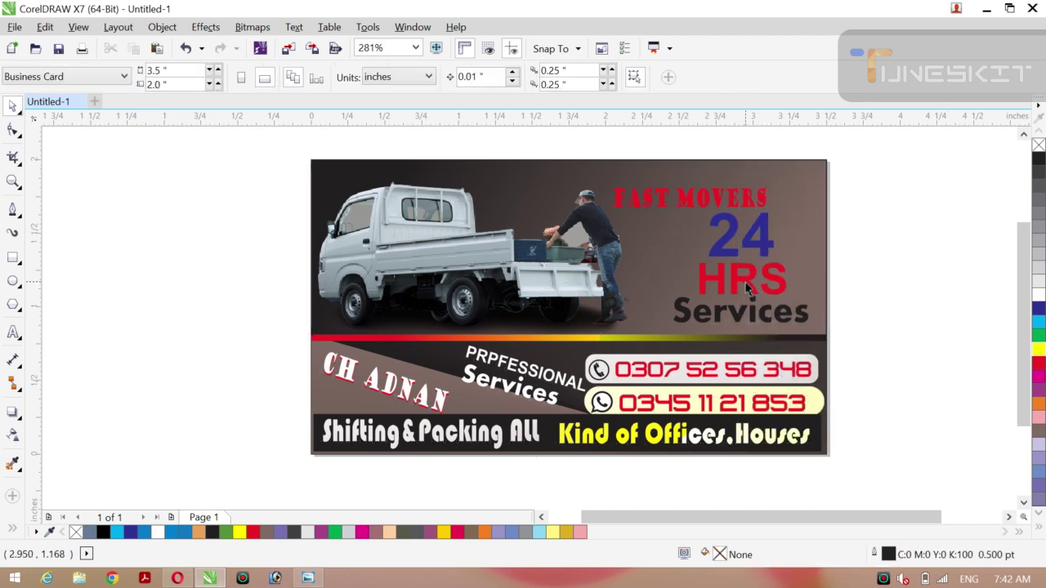
Recolour HRS white, the blue 24 yellow, and FAST MOVERS white from the palette.
{"action": "left_click", "coordinate": [1039, 294]}
{"action": "left_click", "coordinate": [944, 270]}
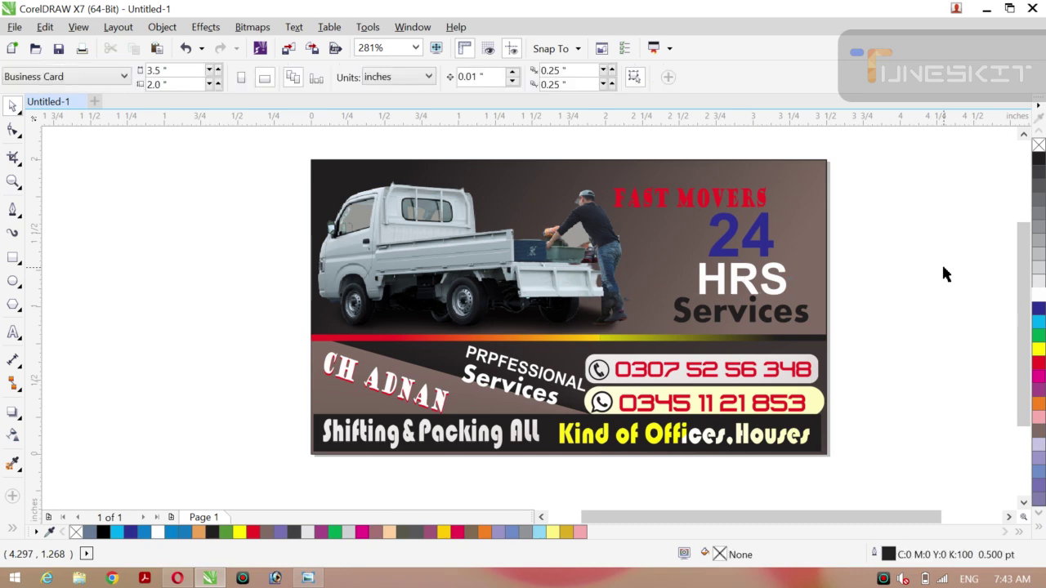
{"action": "left_click", "coordinate": [751, 242]}
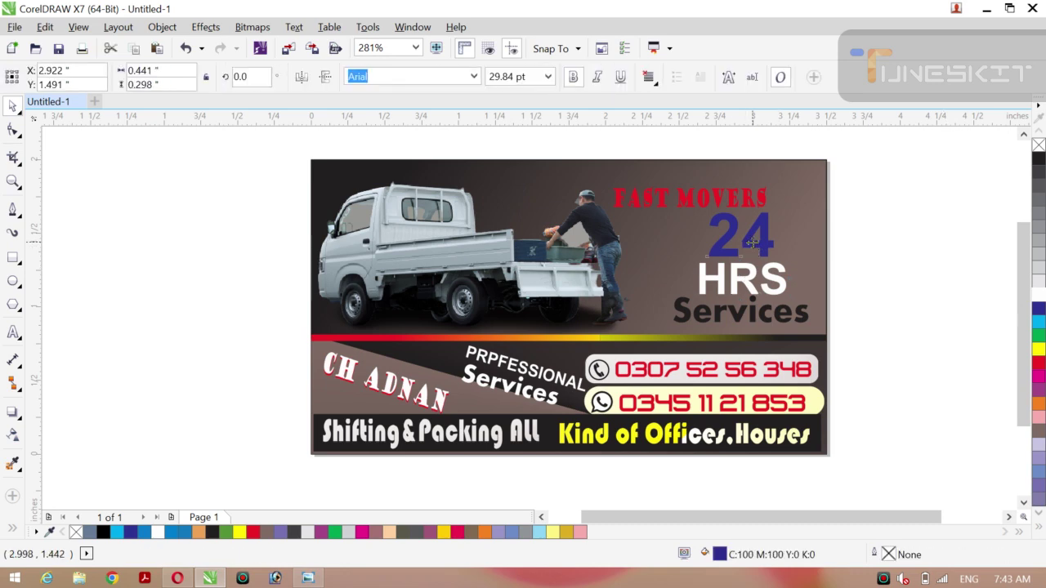
{"action": "left_click", "coordinate": [1039, 351]}
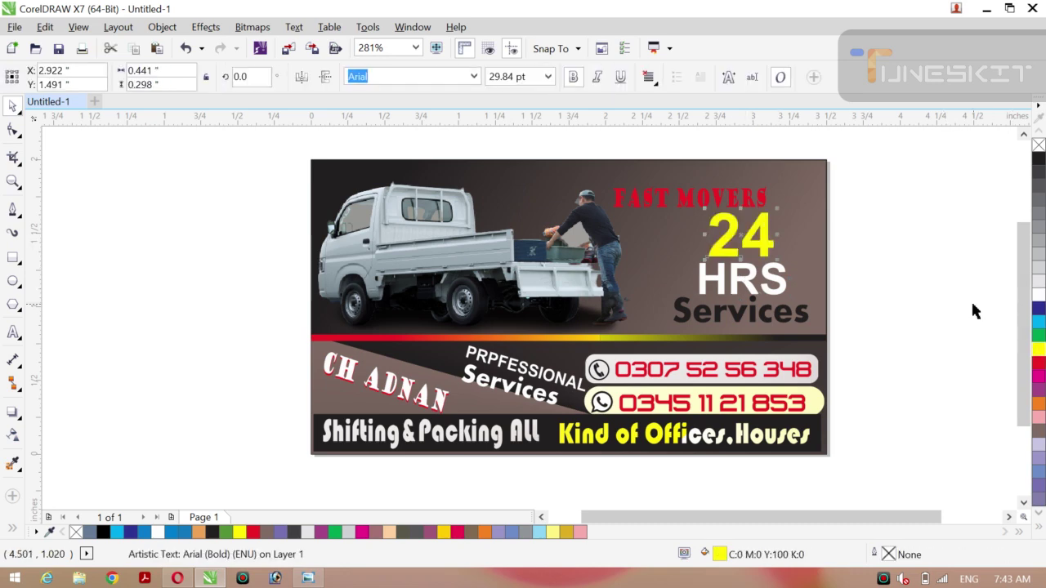
{"action": "left_click", "coordinate": [688, 198]}
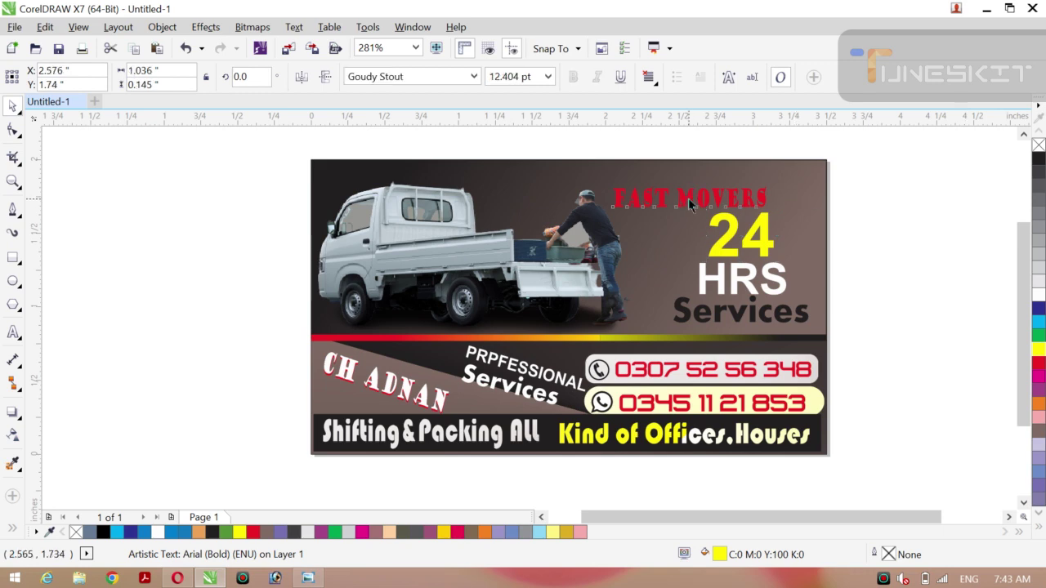
{"action": "left_click", "coordinate": [1039, 299]}
{"action": "left_click", "coordinate": [974, 276]}
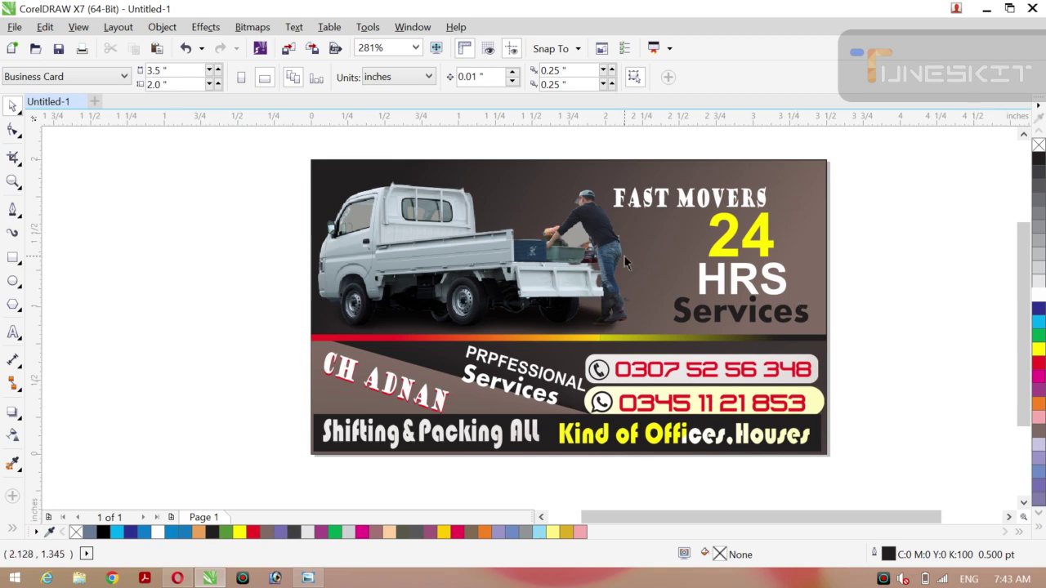
Group all 23 business card objects, undoing a trial move so the card stays in place.
{"action": "key", "text": "ctrl+a"}
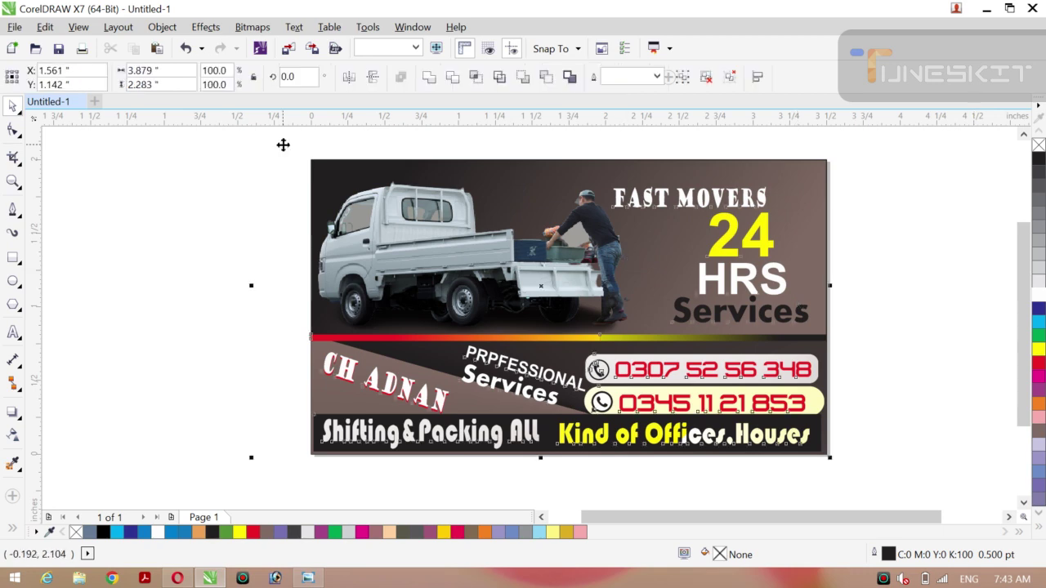
{"action": "key", "text": "ctrl+g"}
{"action": "left_click_drag", "start_coordinate": [493, 298], "coordinate": [397, 303]}
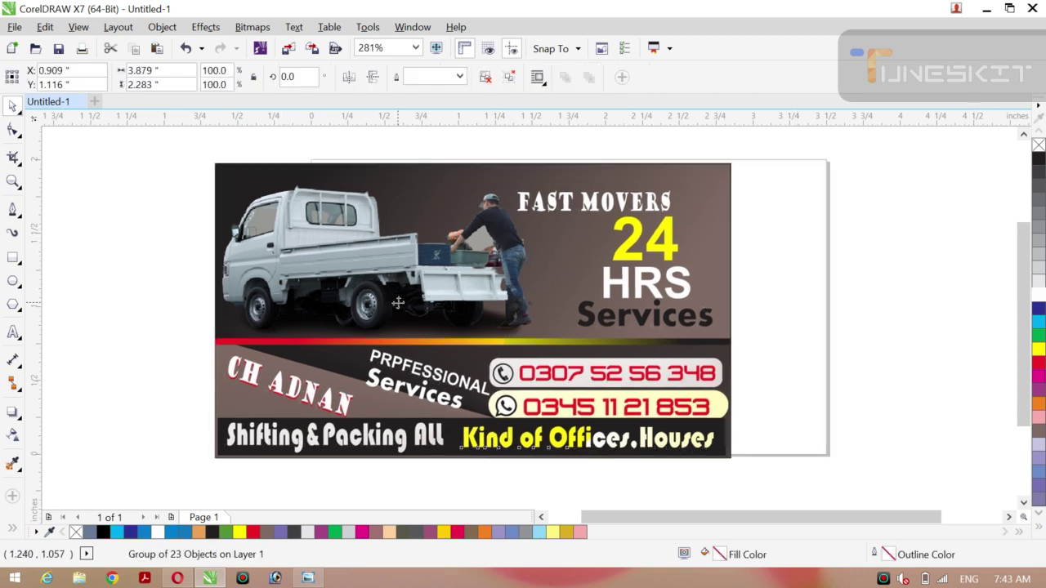
{"action": "key", "text": "ctrl+z"}
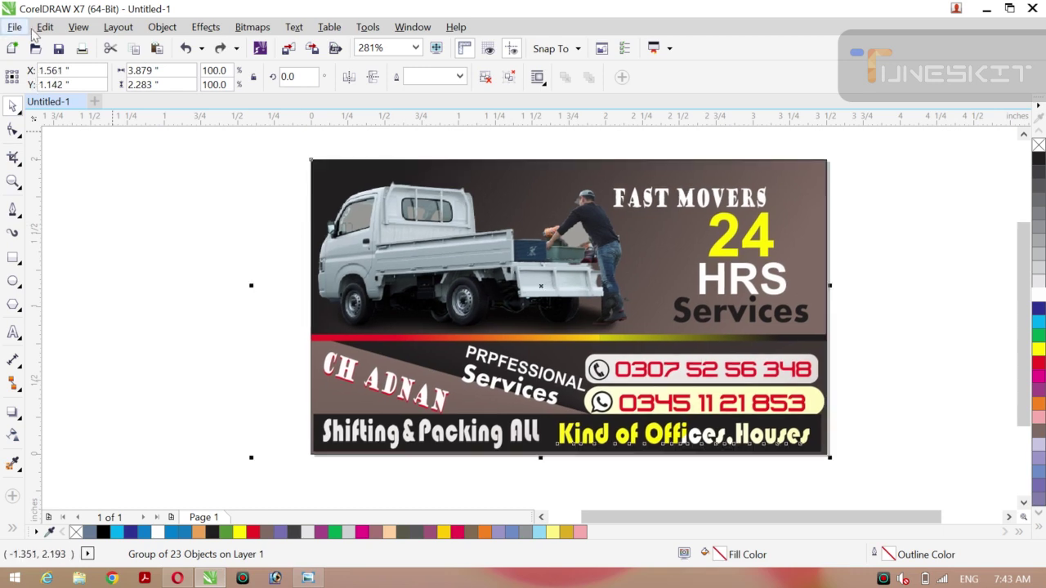
Publish the card as a Desktop PDF named after its owner, then minimize CorelDRAW to the browser.
{"action": "left_click", "coordinate": [14, 28]}
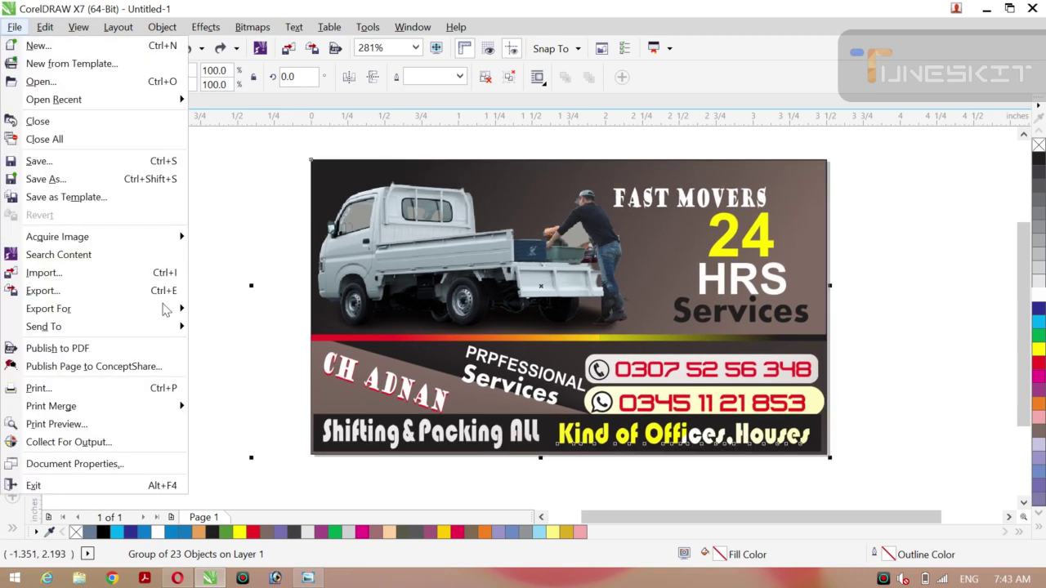
{"action": "left_click", "coordinate": [114, 356]}
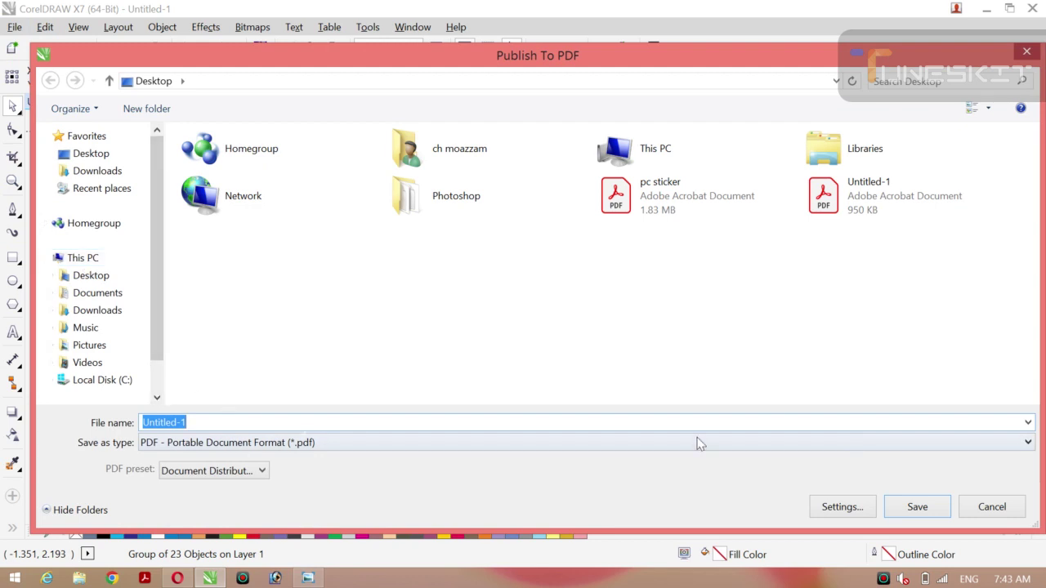
{"action": "left_click", "coordinate": [187, 423]}
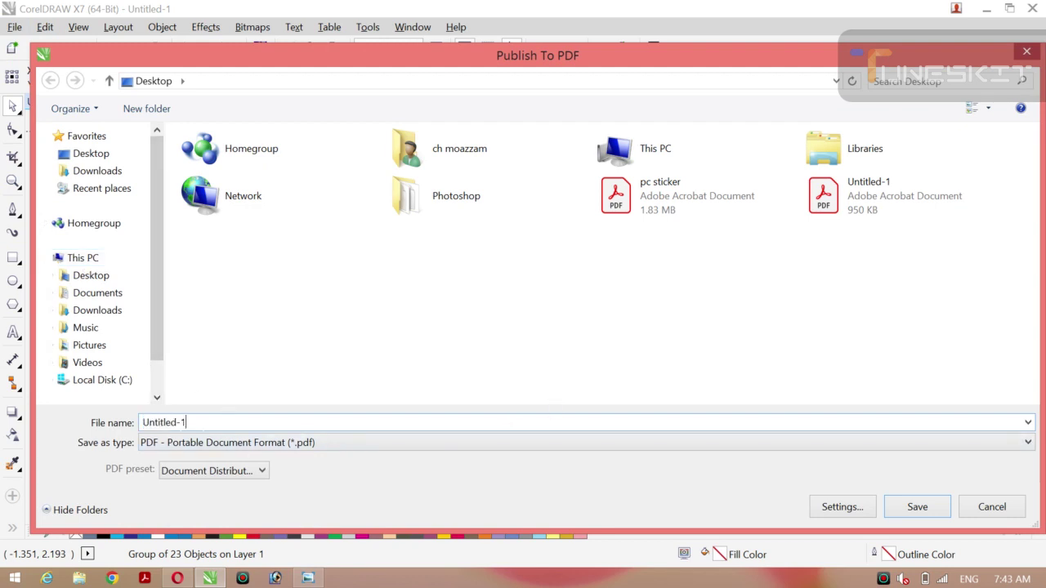
{"action": "key", "text": "BackSpace"}
{"action": "key", "text": "BackSpace"}
{"action": "key", "text": "BackSpace"}
{"action": "key", "text": "BackSpace"}
{"action": "key", "text": "BackSpace"}
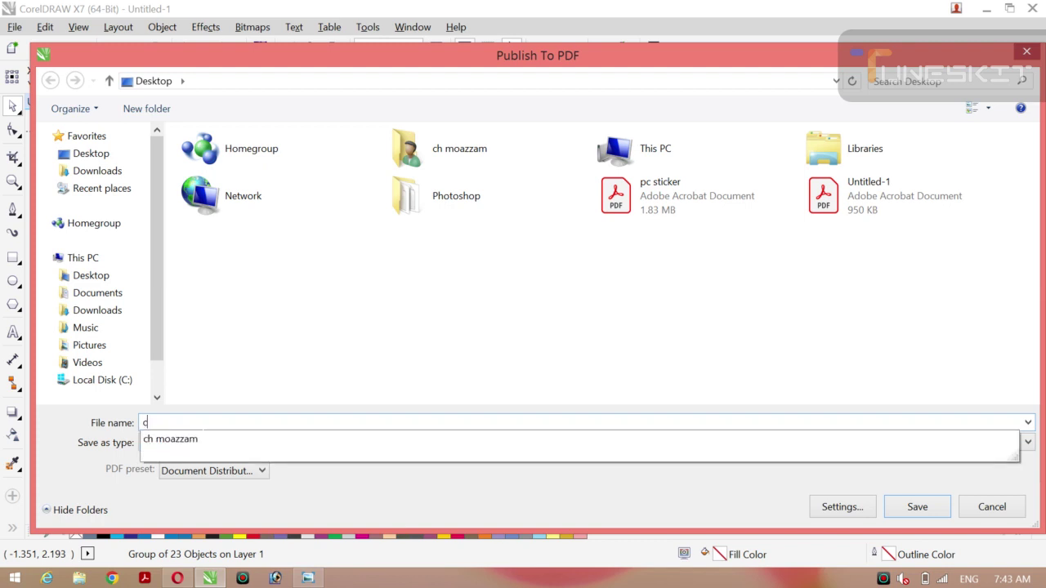
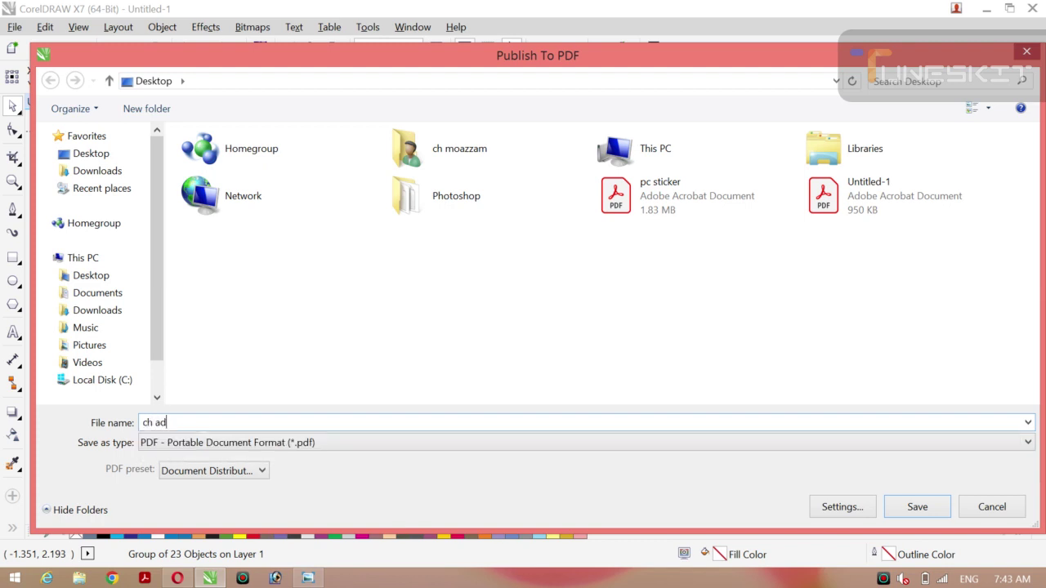
{"action": "left_click", "coordinate": [114, 162]}
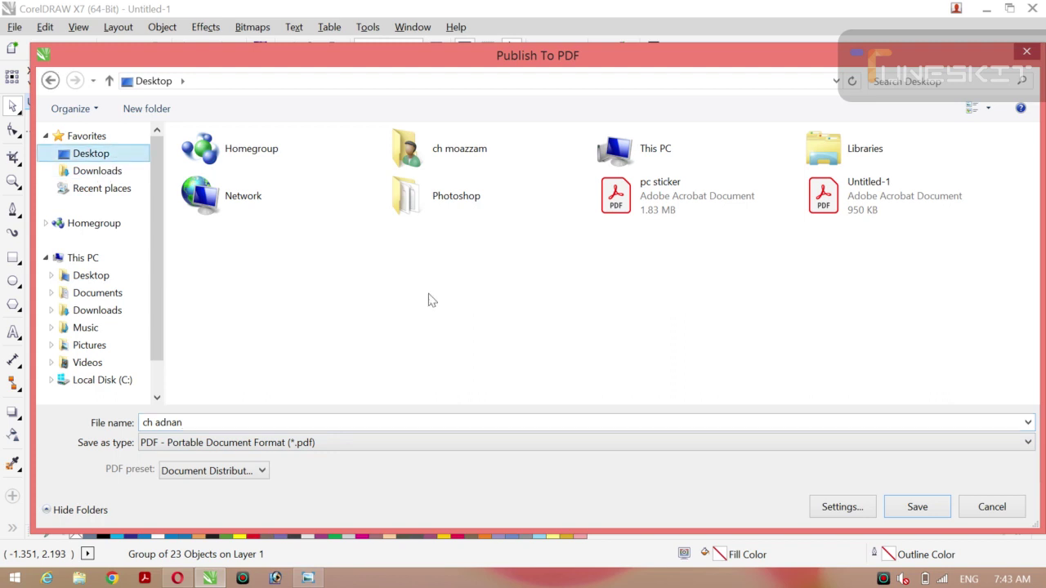
{"action": "left_click", "coordinate": [916, 506]}
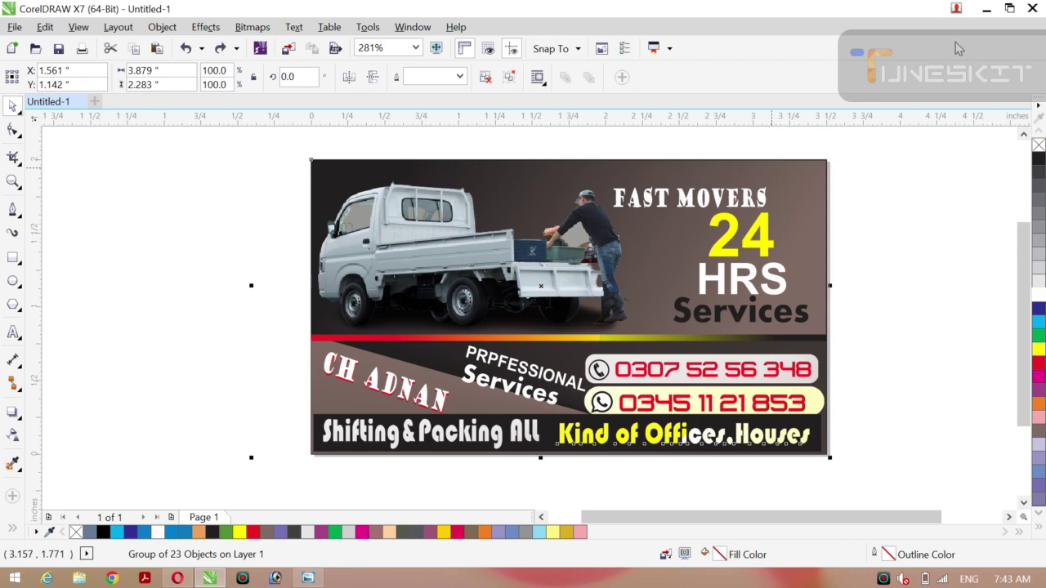
{"action": "left_click", "coordinate": [992, 12]}
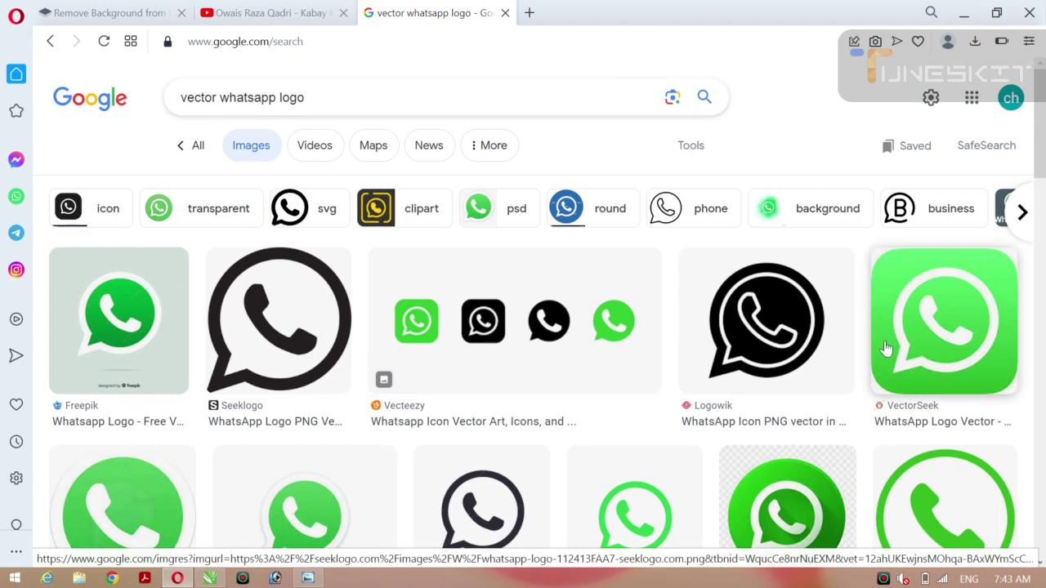
{"action": "left_click", "coordinate": [883, 579]}
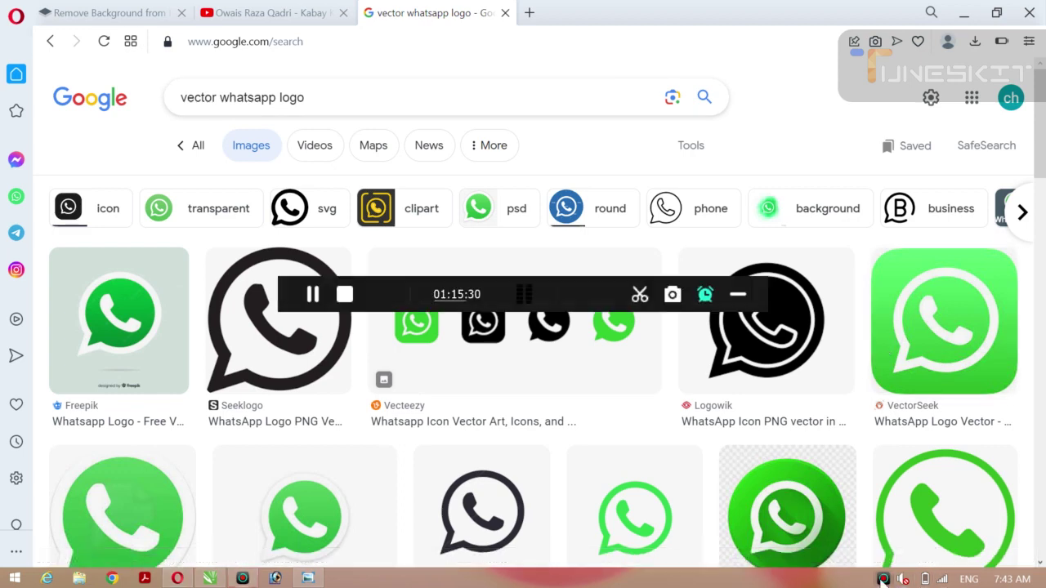